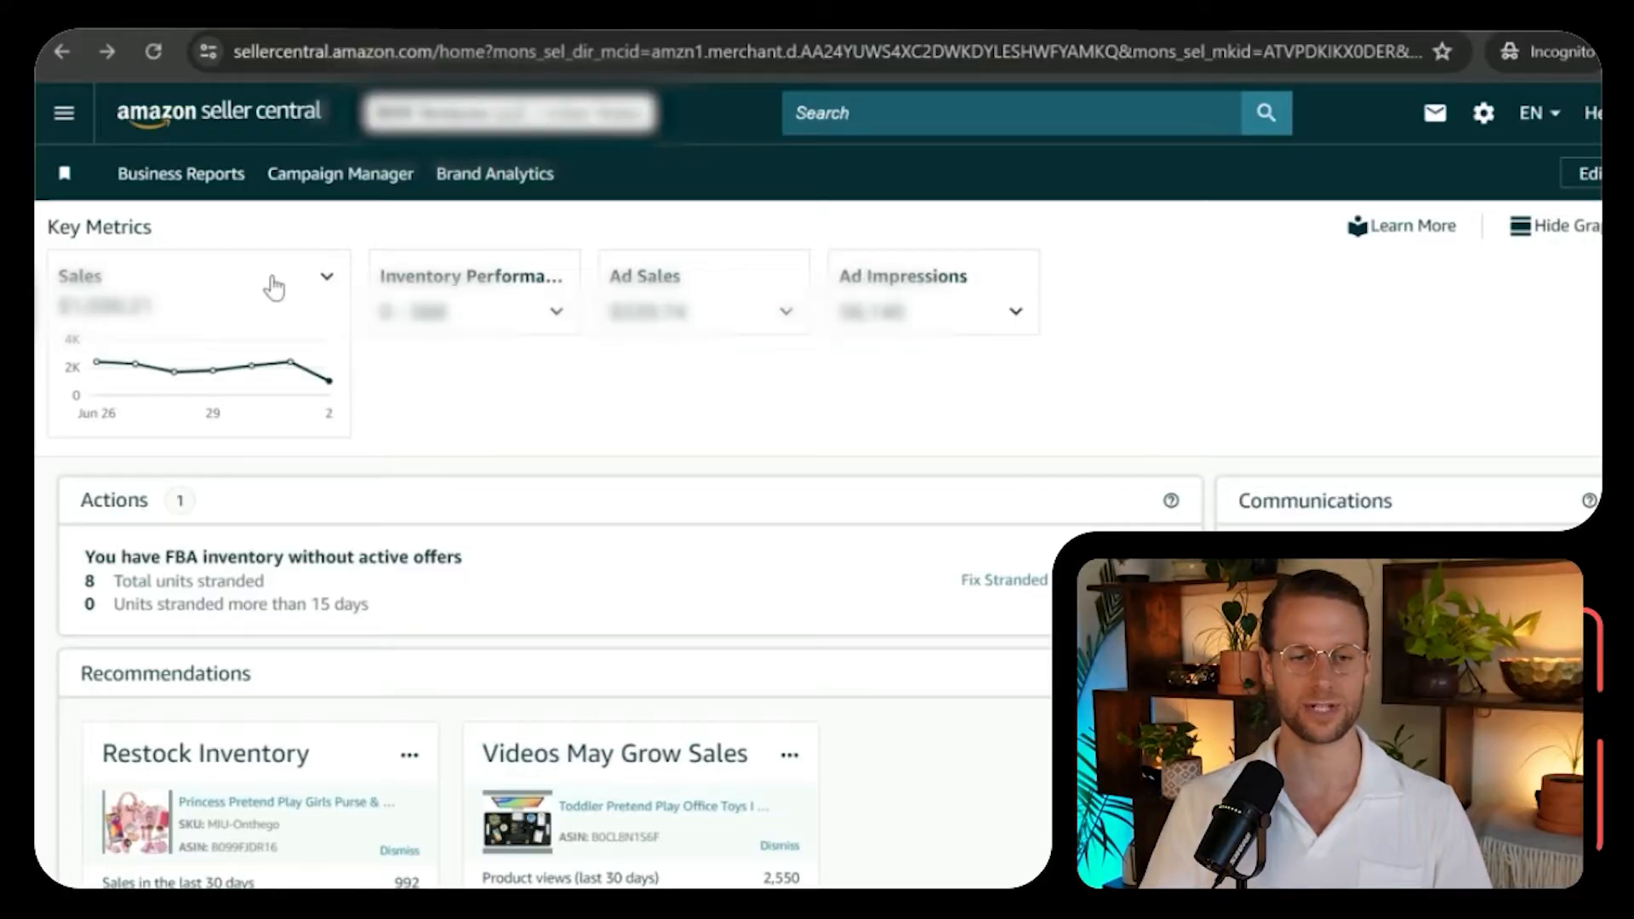
Open the advertising Campaign Manager from the Seller Central home page.
{"action": "left_click", "coordinate": [64, 112]}
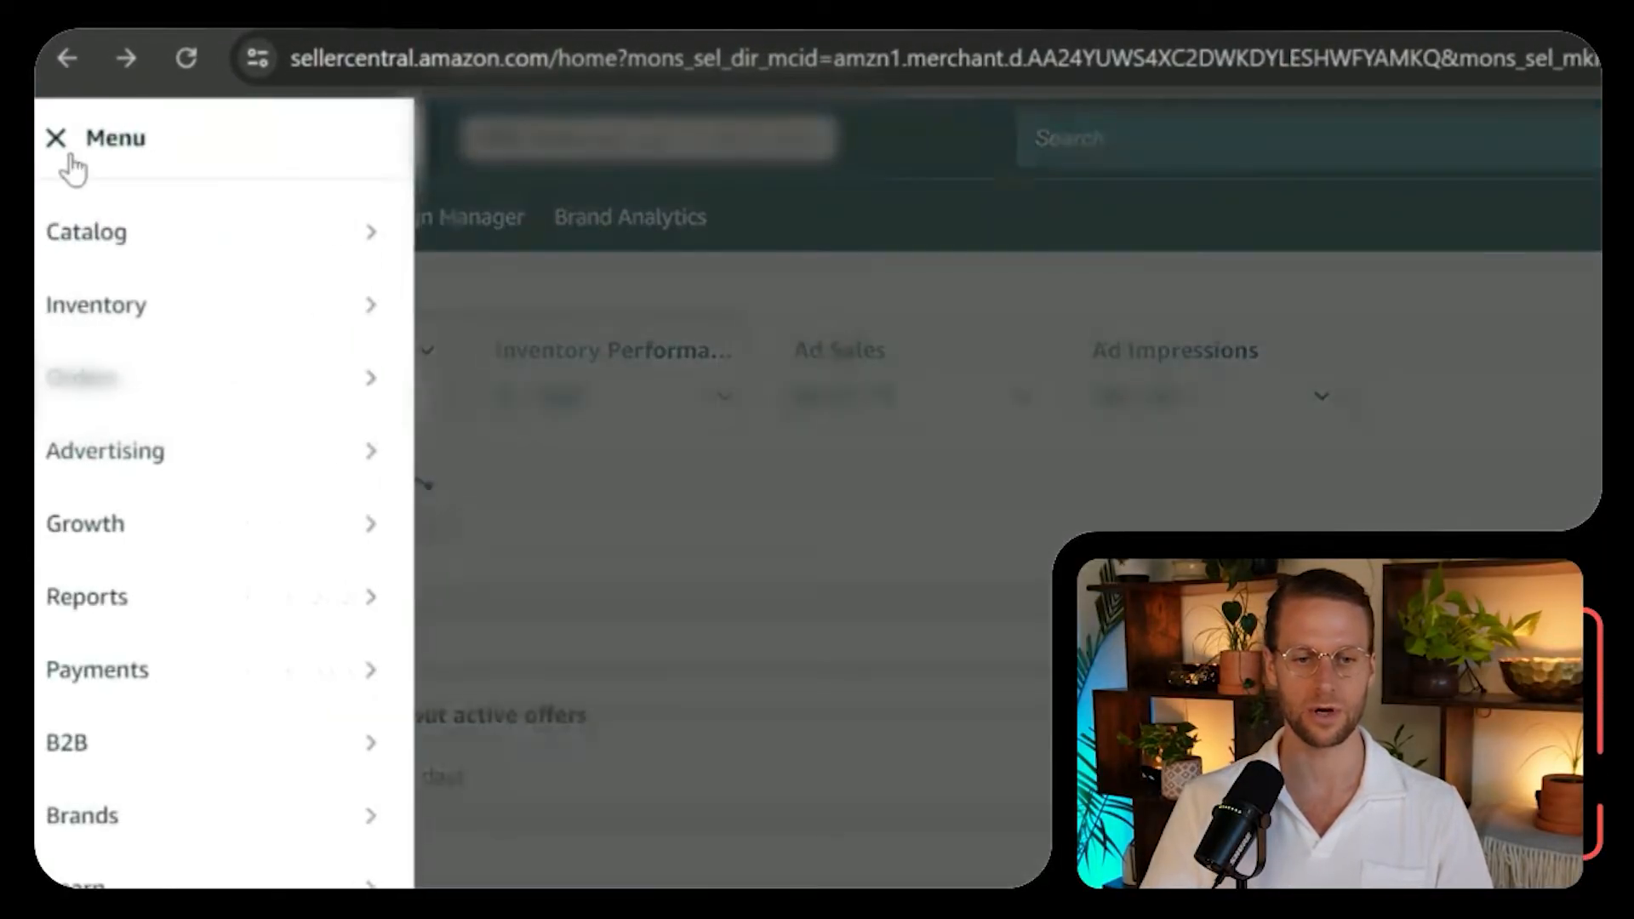
{"action": "mouse_move", "coordinate": [171, 464]}
{"action": "left_click", "coordinate": [538, 453]}
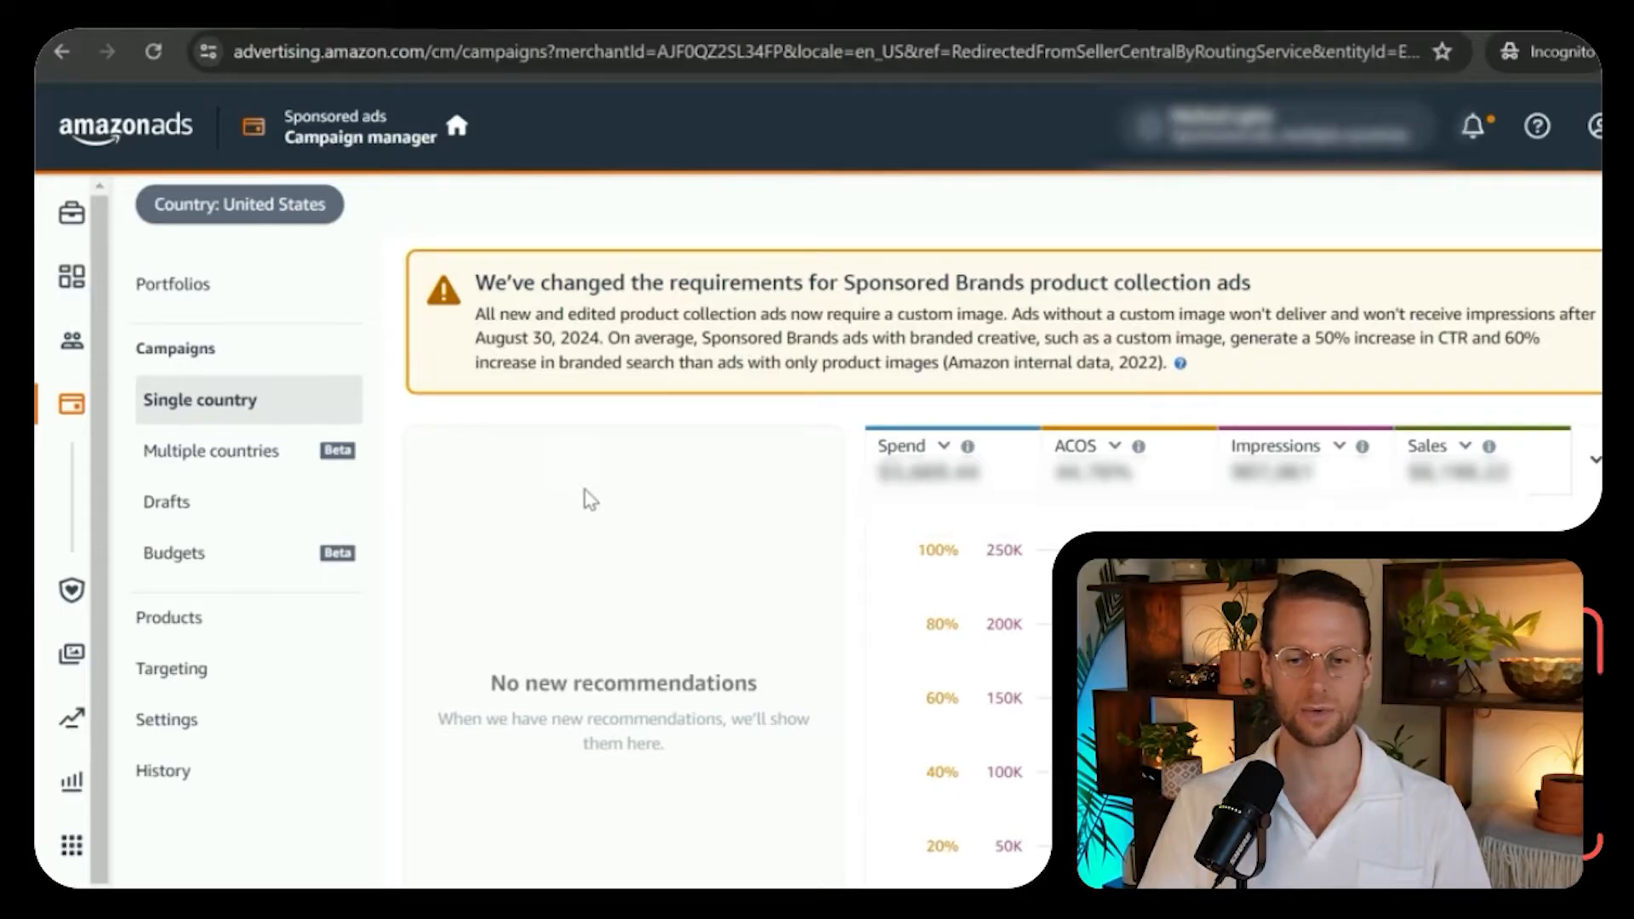
Start creating a new campaign from the campaign list.
{"action": "scroll", "coordinate": [588, 502], "scroll_direction": "down", "scroll_amount": 6}
{"action": "scroll", "coordinate": [645, 577], "scroll_direction": "down", "scroll_amount": 2}
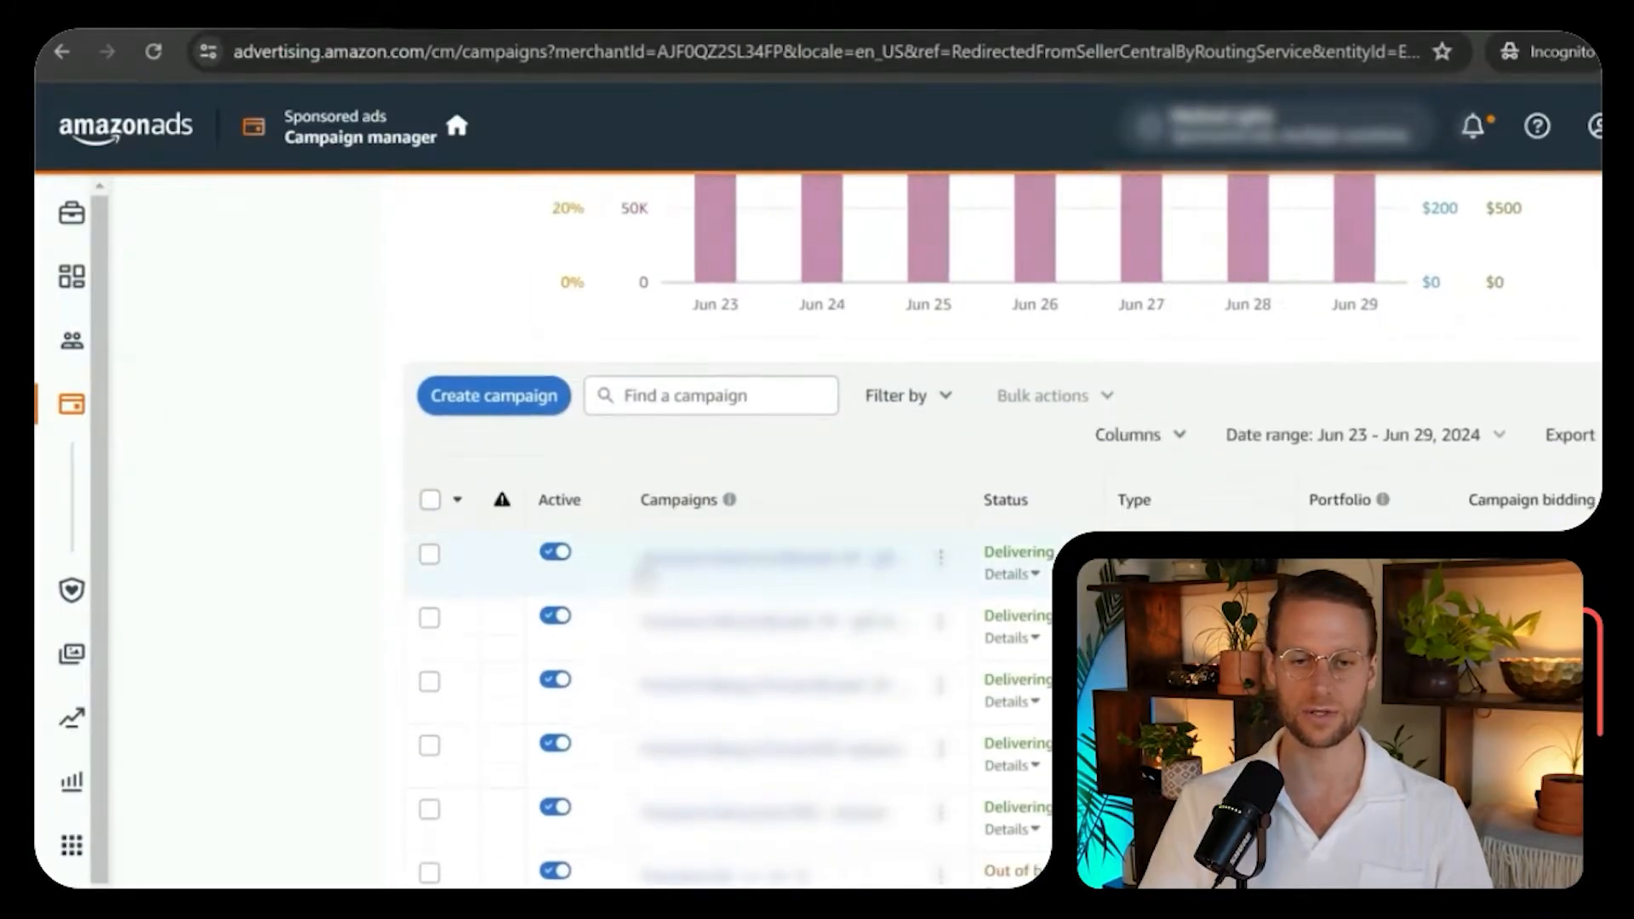
{"action": "scroll", "coordinate": [642, 577], "scroll_direction": "up", "scroll_amount": 3}
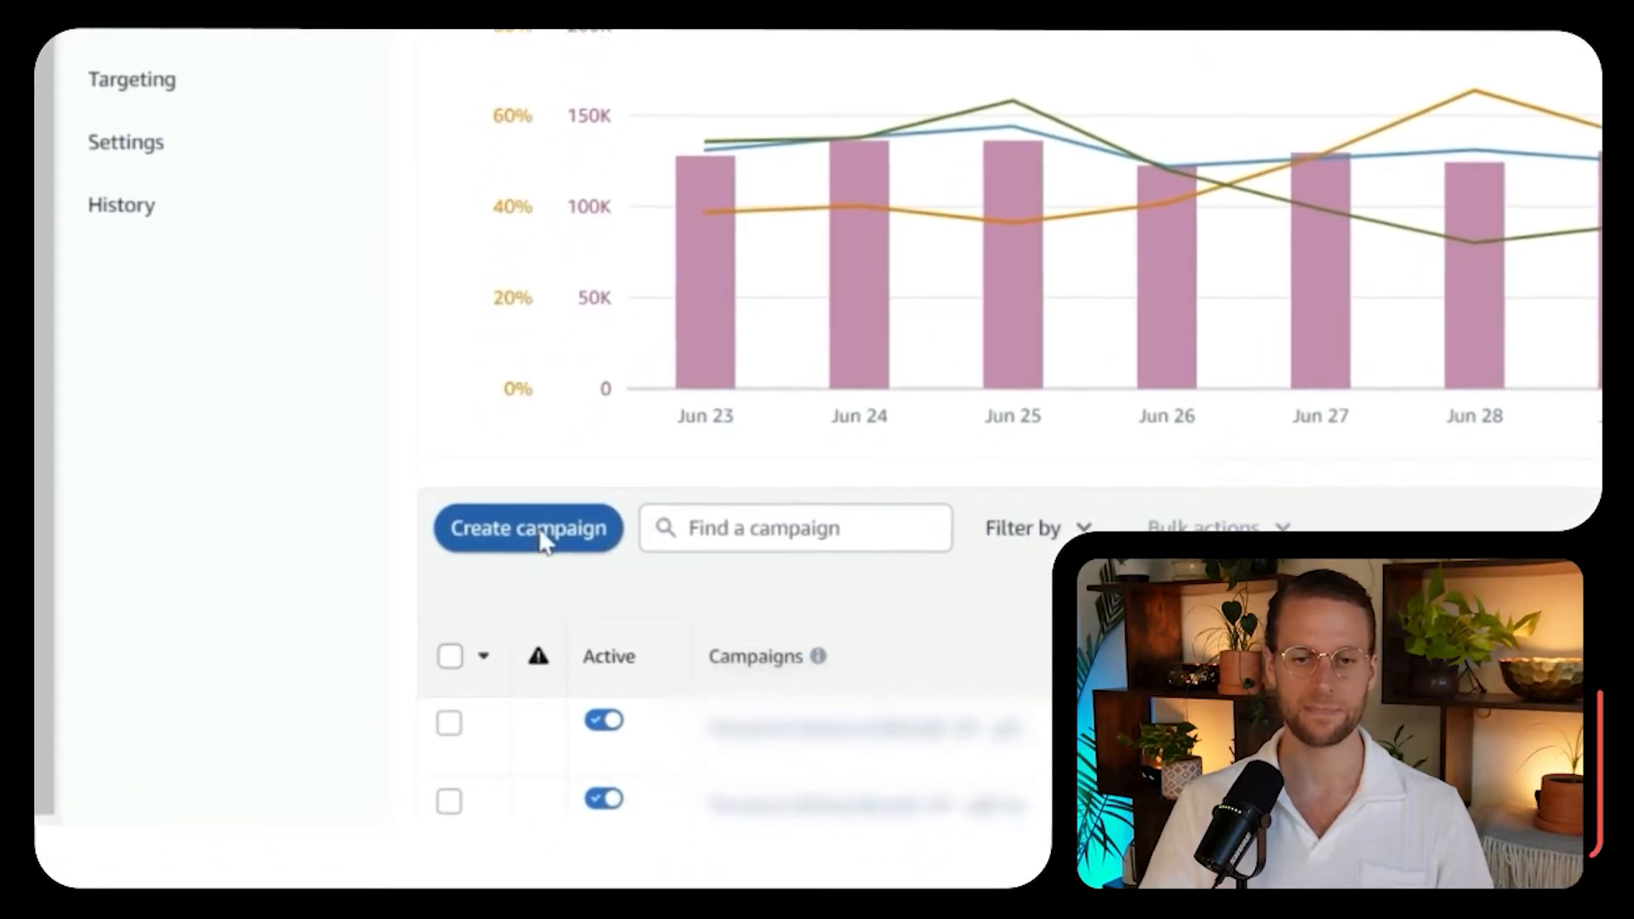
{"action": "left_click", "coordinate": [558, 545]}
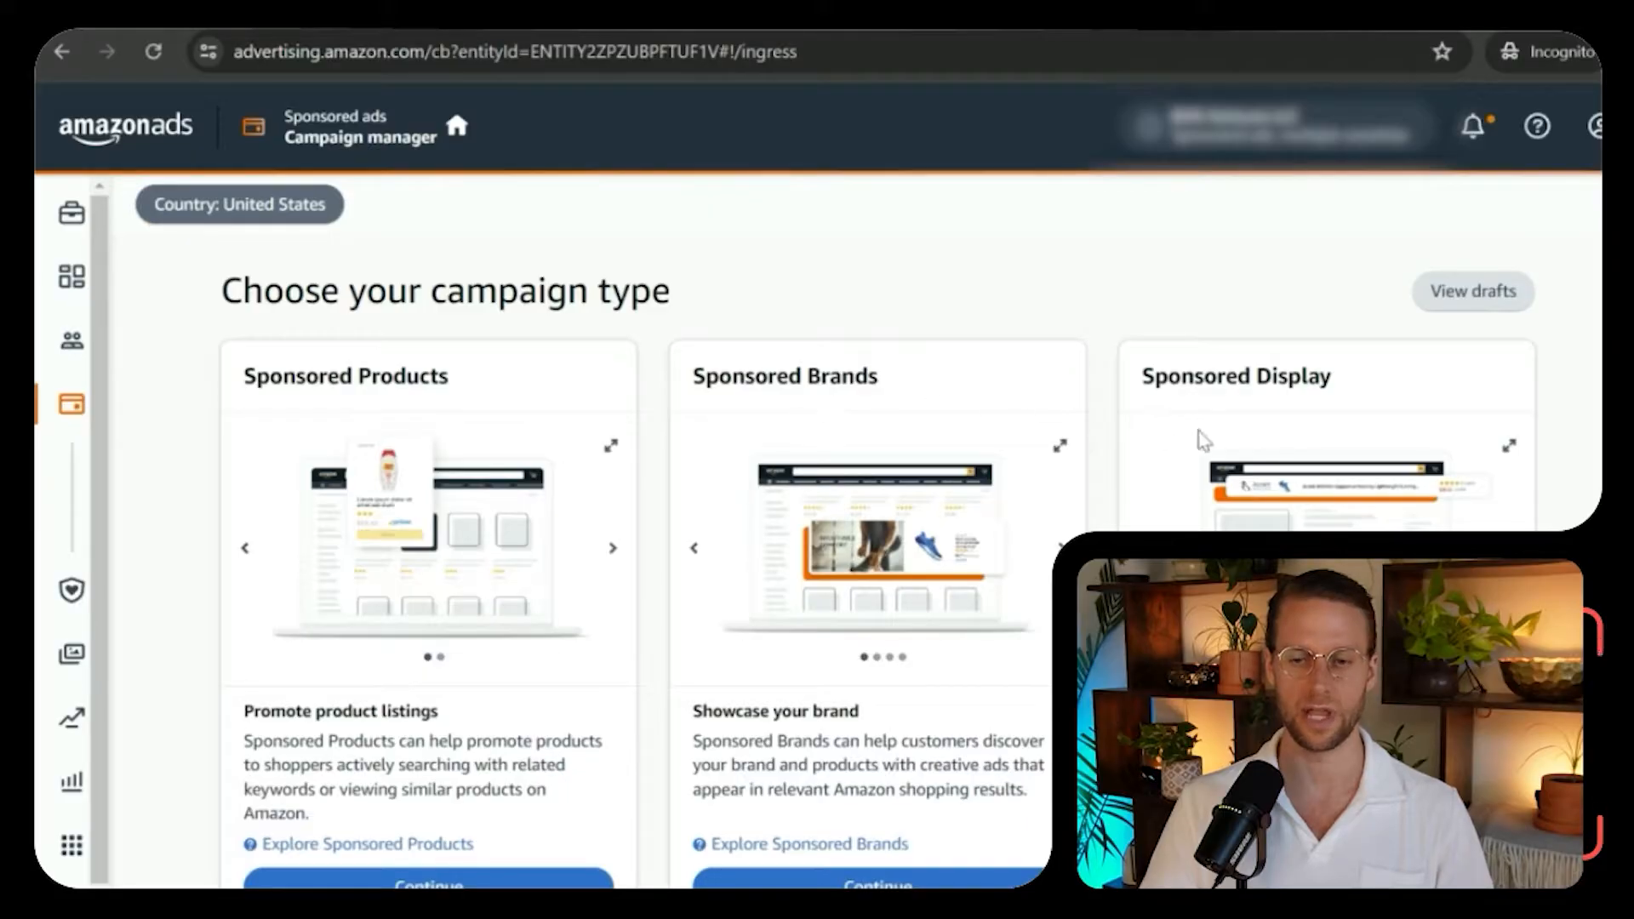
Look over the available campaign types and continue with a Sponsored Products campaign.
{"action": "scroll", "coordinate": [1098, 450], "scroll_direction": "down", "scroll_amount": 10}
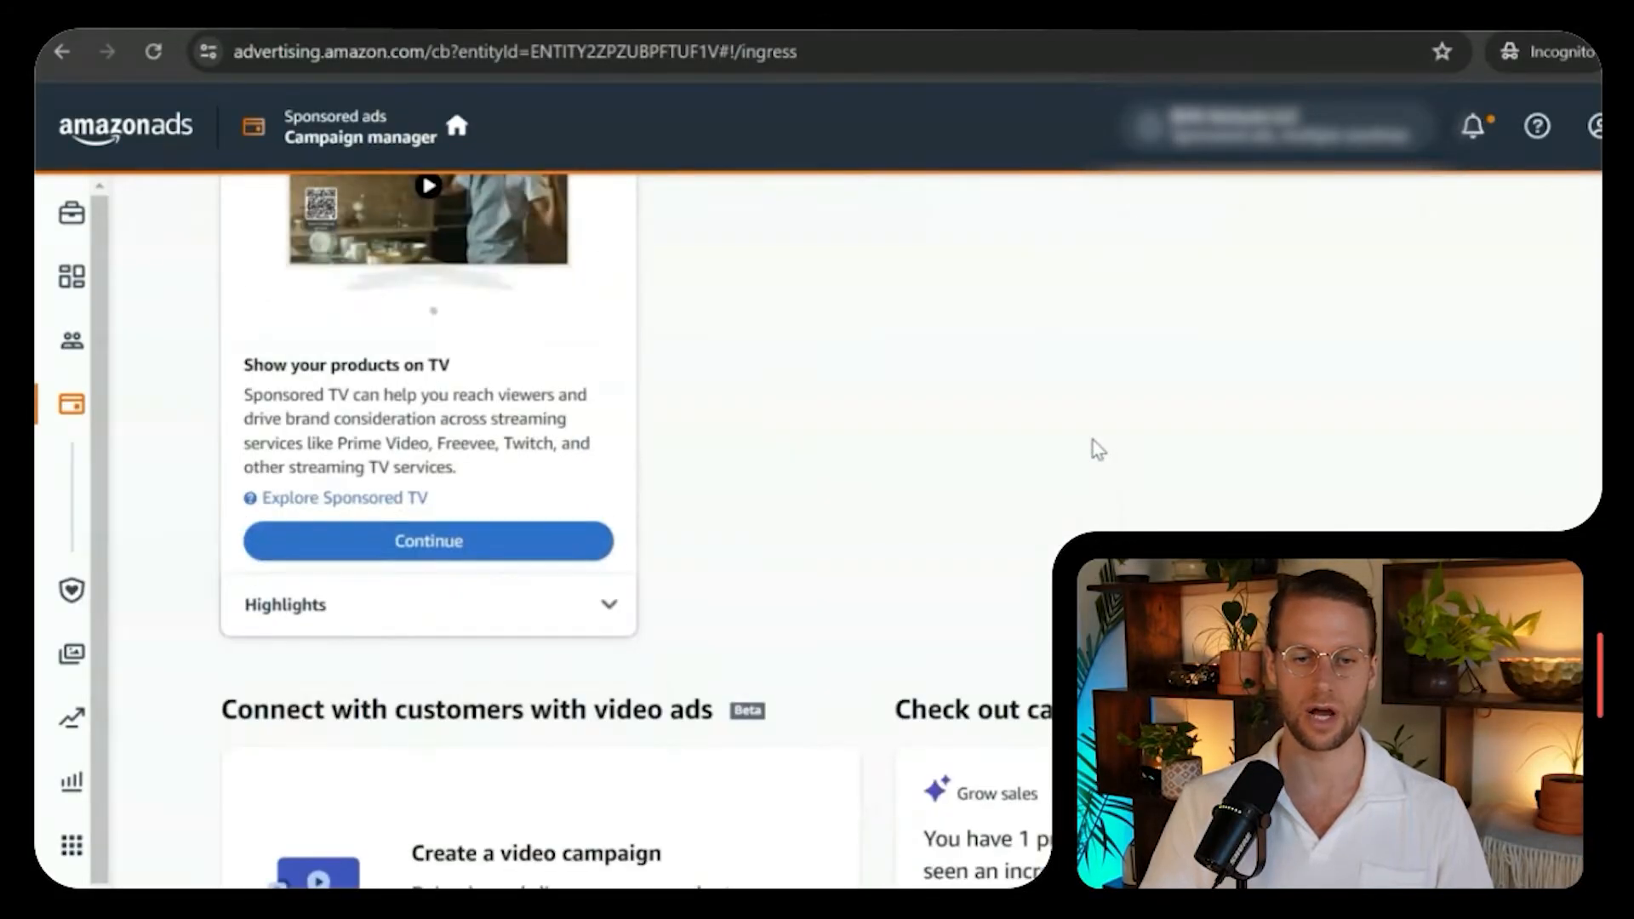
{"action": "scroll", "coordinate": [733, 401], "scroll_direction": "up", "scroll_amount": 5}
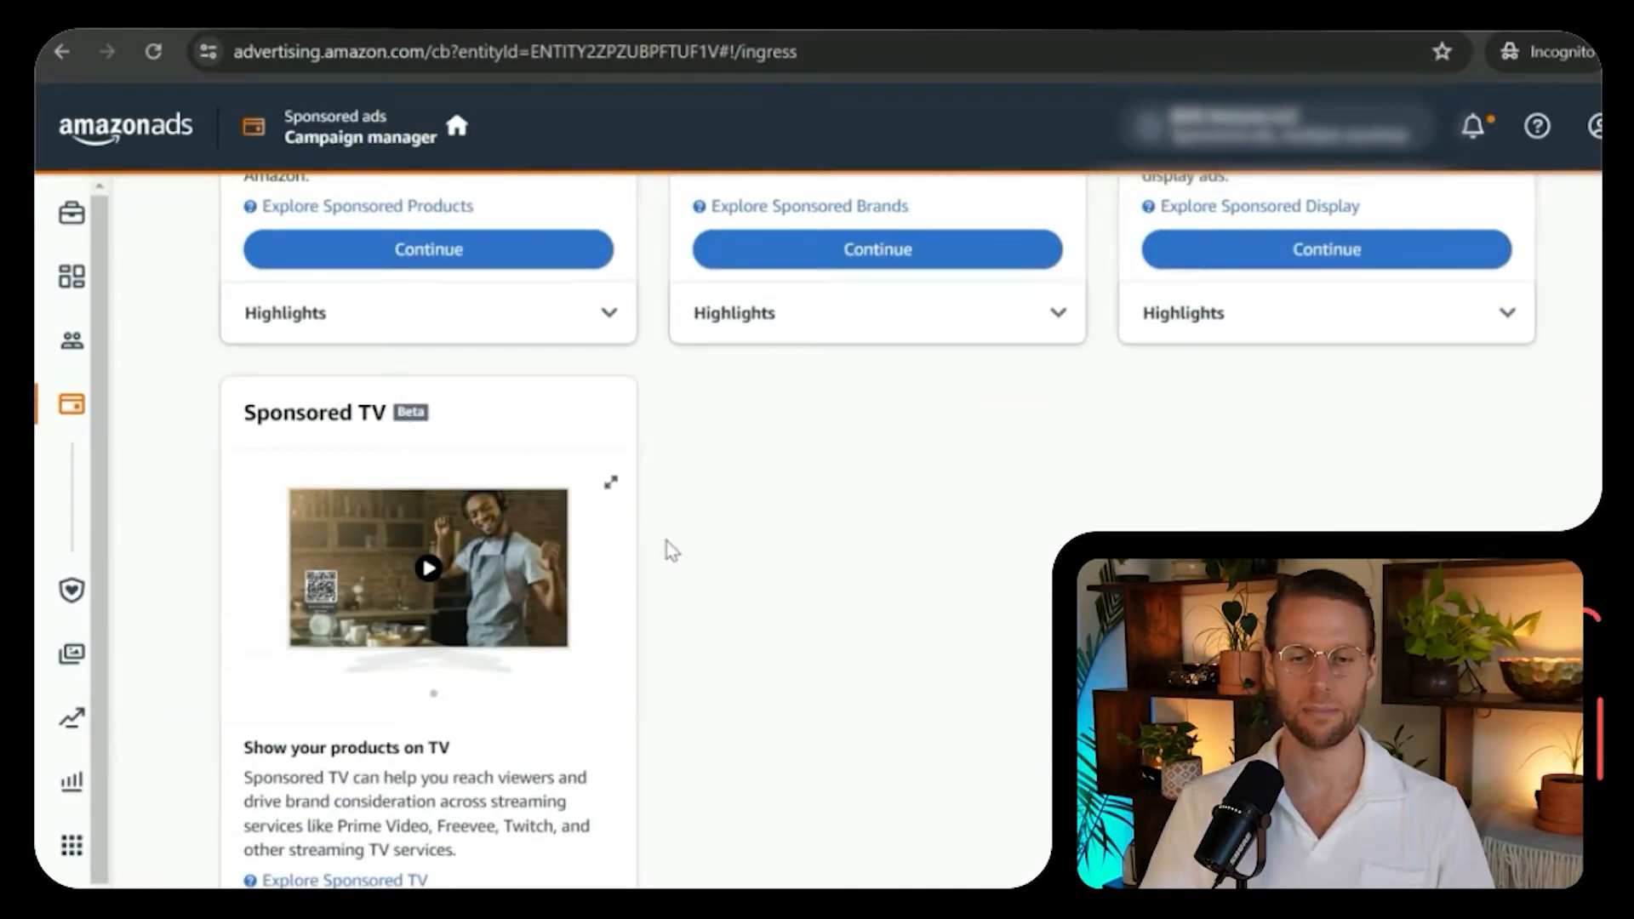
{"action": "scroll", "coordinate": [652, 529], "scroll_direction": "up", "scroll_amount": 8}
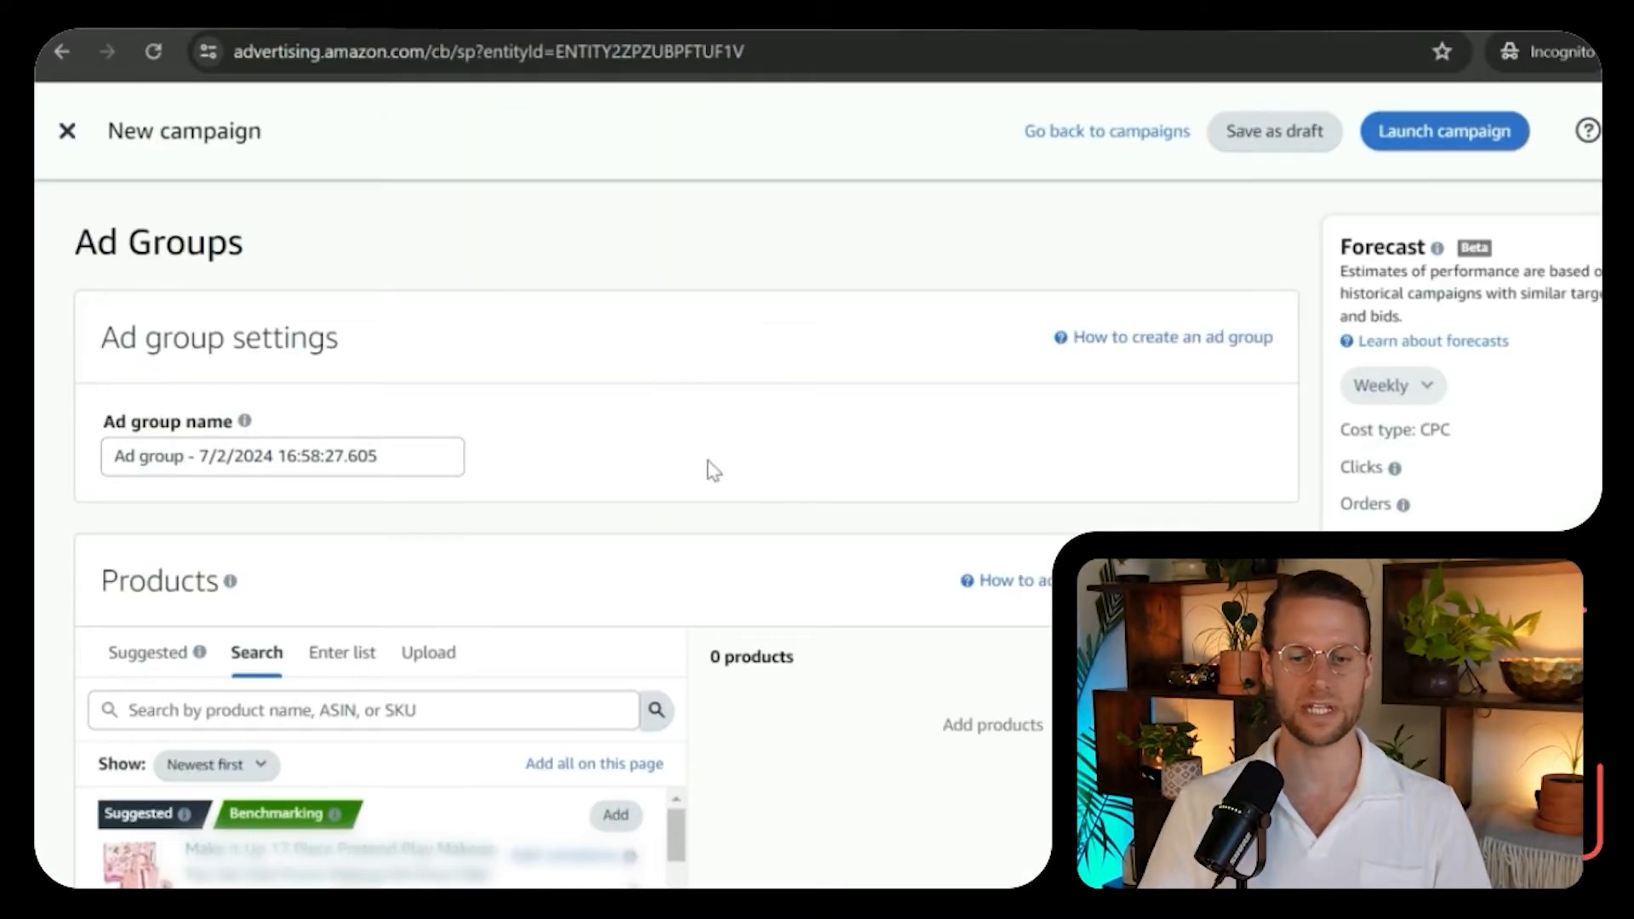
Examine the new campaign form, including the ad group name, products, targeting, bidding strategy and campaign settings.
{"action": "scroll", "coordinate": [739, 577], "scroll_direction": "down", "scroll_amount": 20}
{"action": "scroll", "coordinate": [739, 577], "scroll_direction": "down", "scroll_amount": 20}
{"action": "scroll", "coordinate": [739, 577], "scroll_direction": "down", "scroll_amount": 5}
{"action": "scroll", "coordinate": [738, 577], "scroll_direction": "up", "scroll_amount": 20}
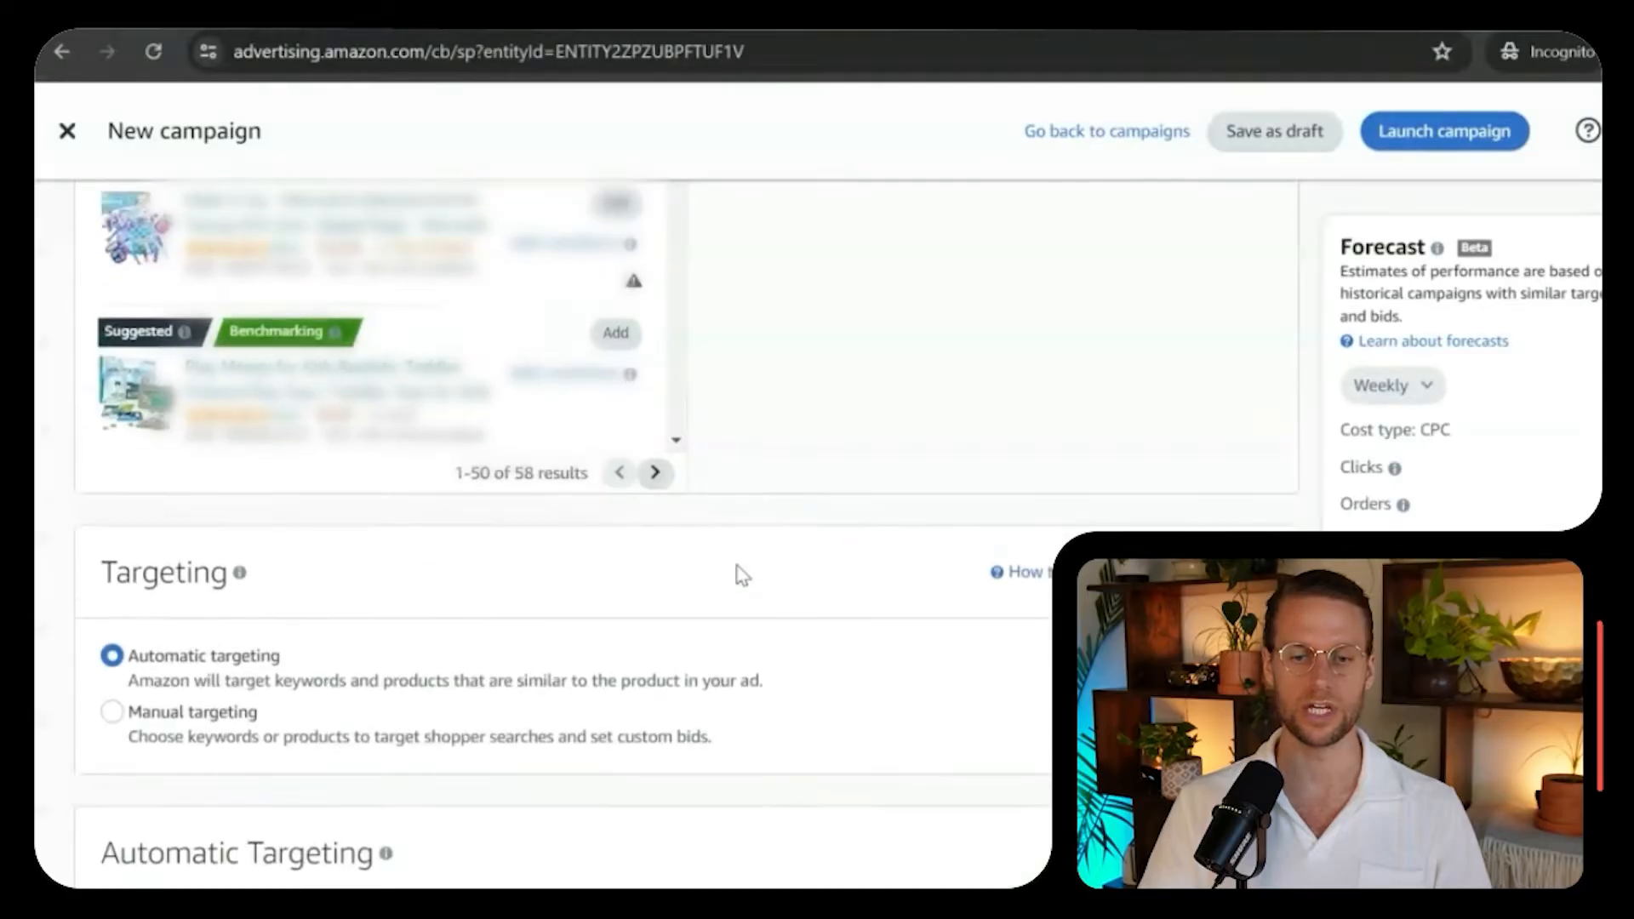
{"action": "scroll", "coordinate": [739, 577], "scroll_direction": "up", "scroll_amount": 6}
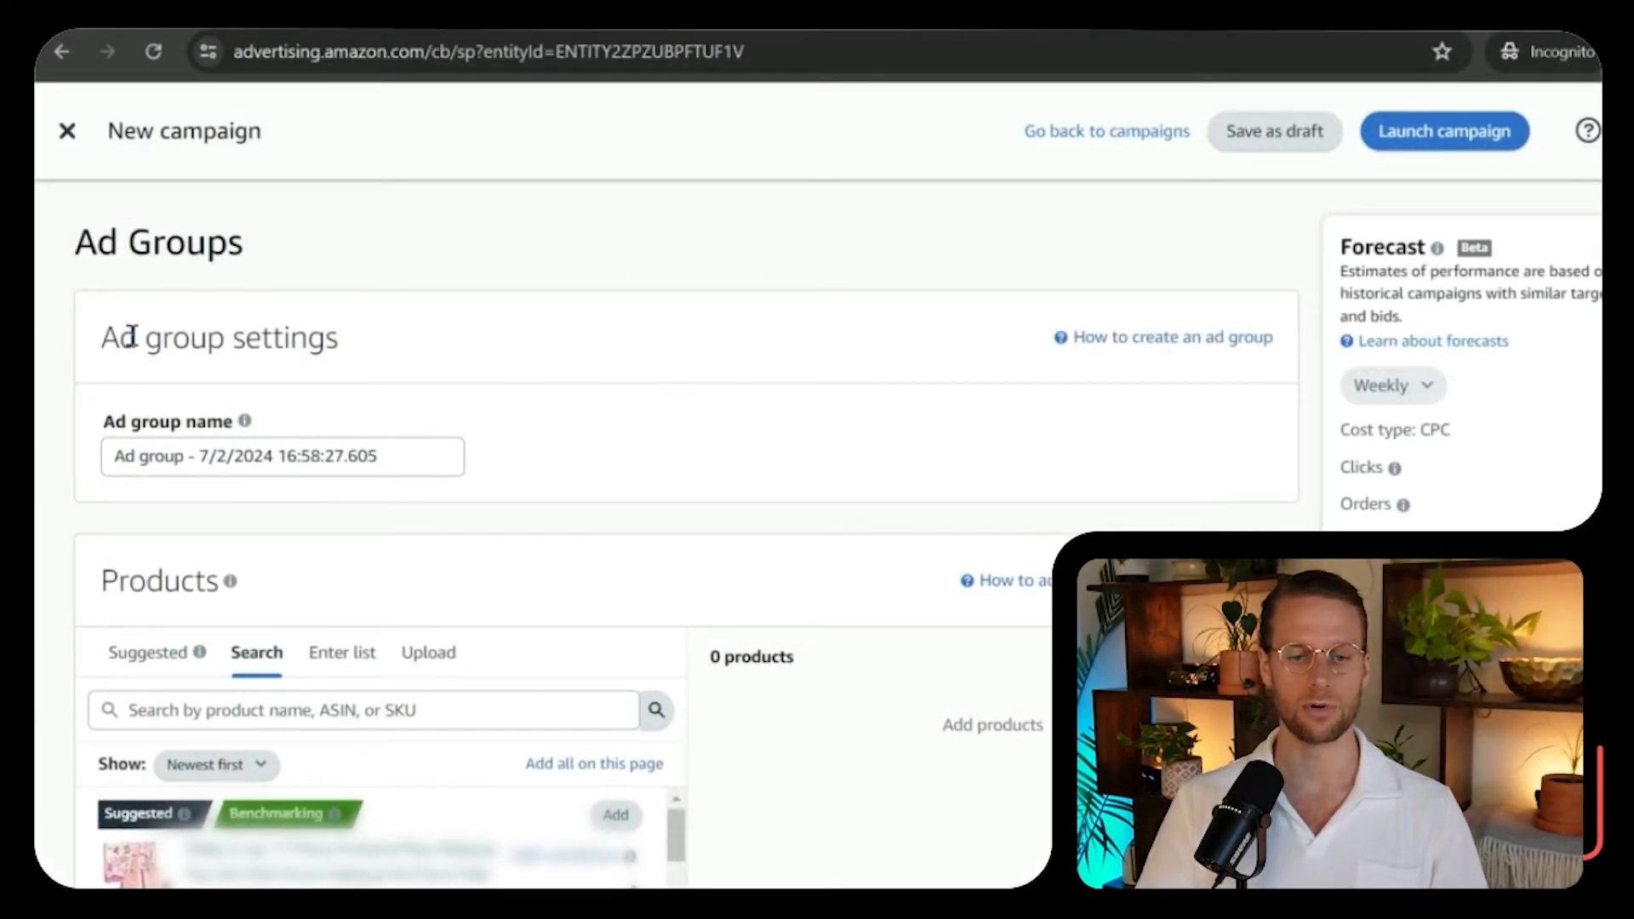
{"action": "left_click", "coordinate": [434, 463]}
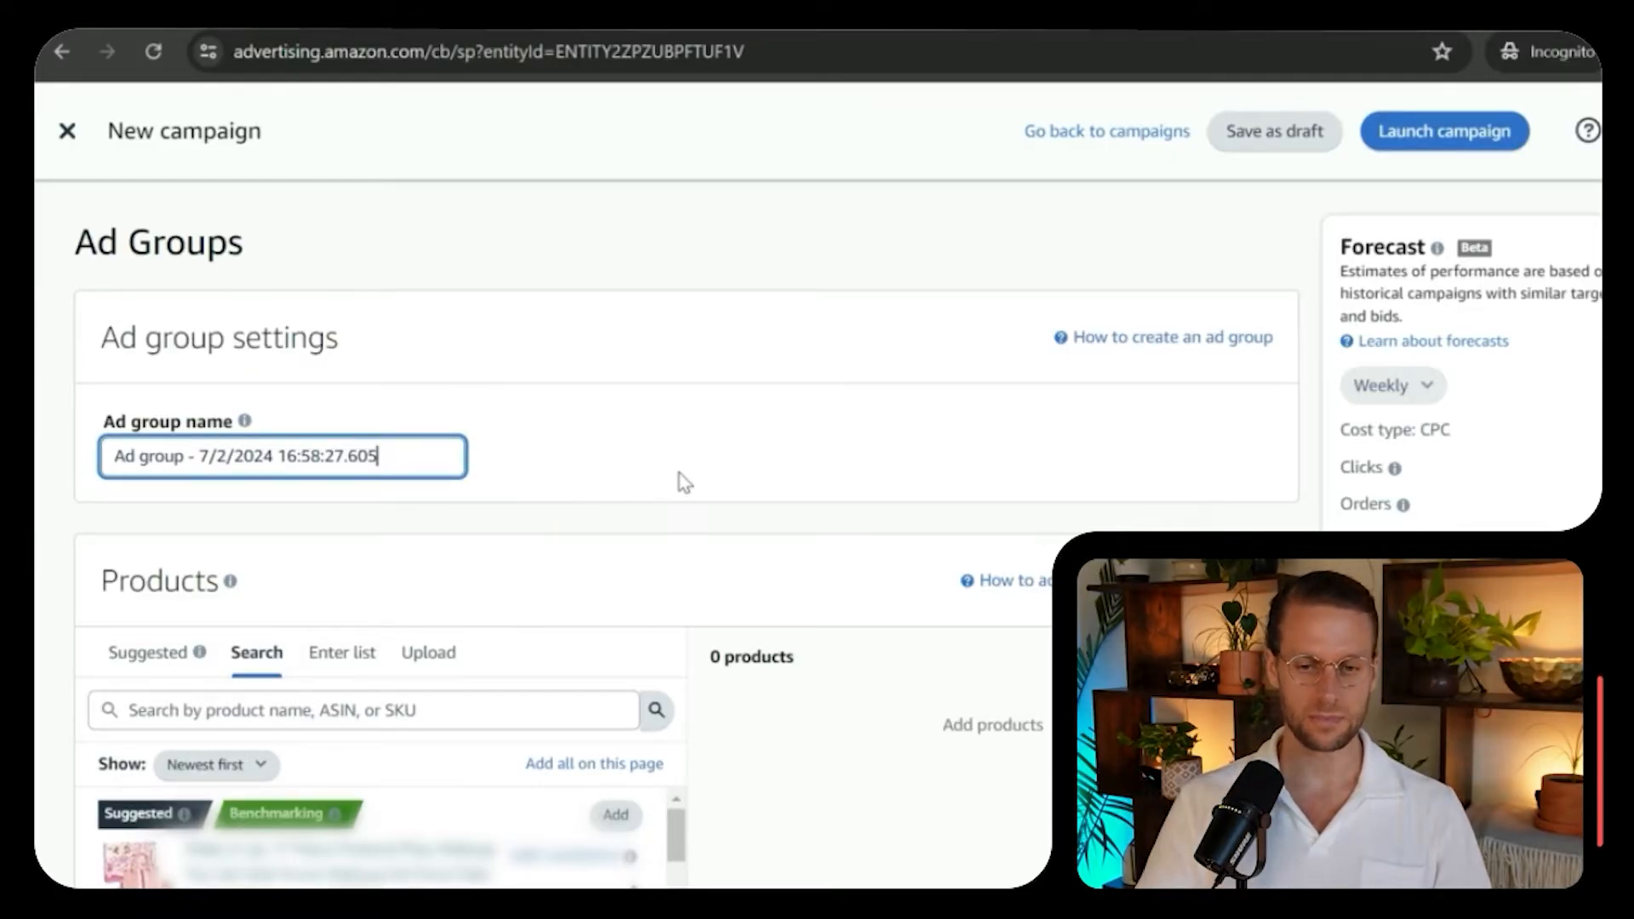
{"action": "scroll", "coordinate": [680, 474], "scroll_direction": "down", "scroll_amount": 20}
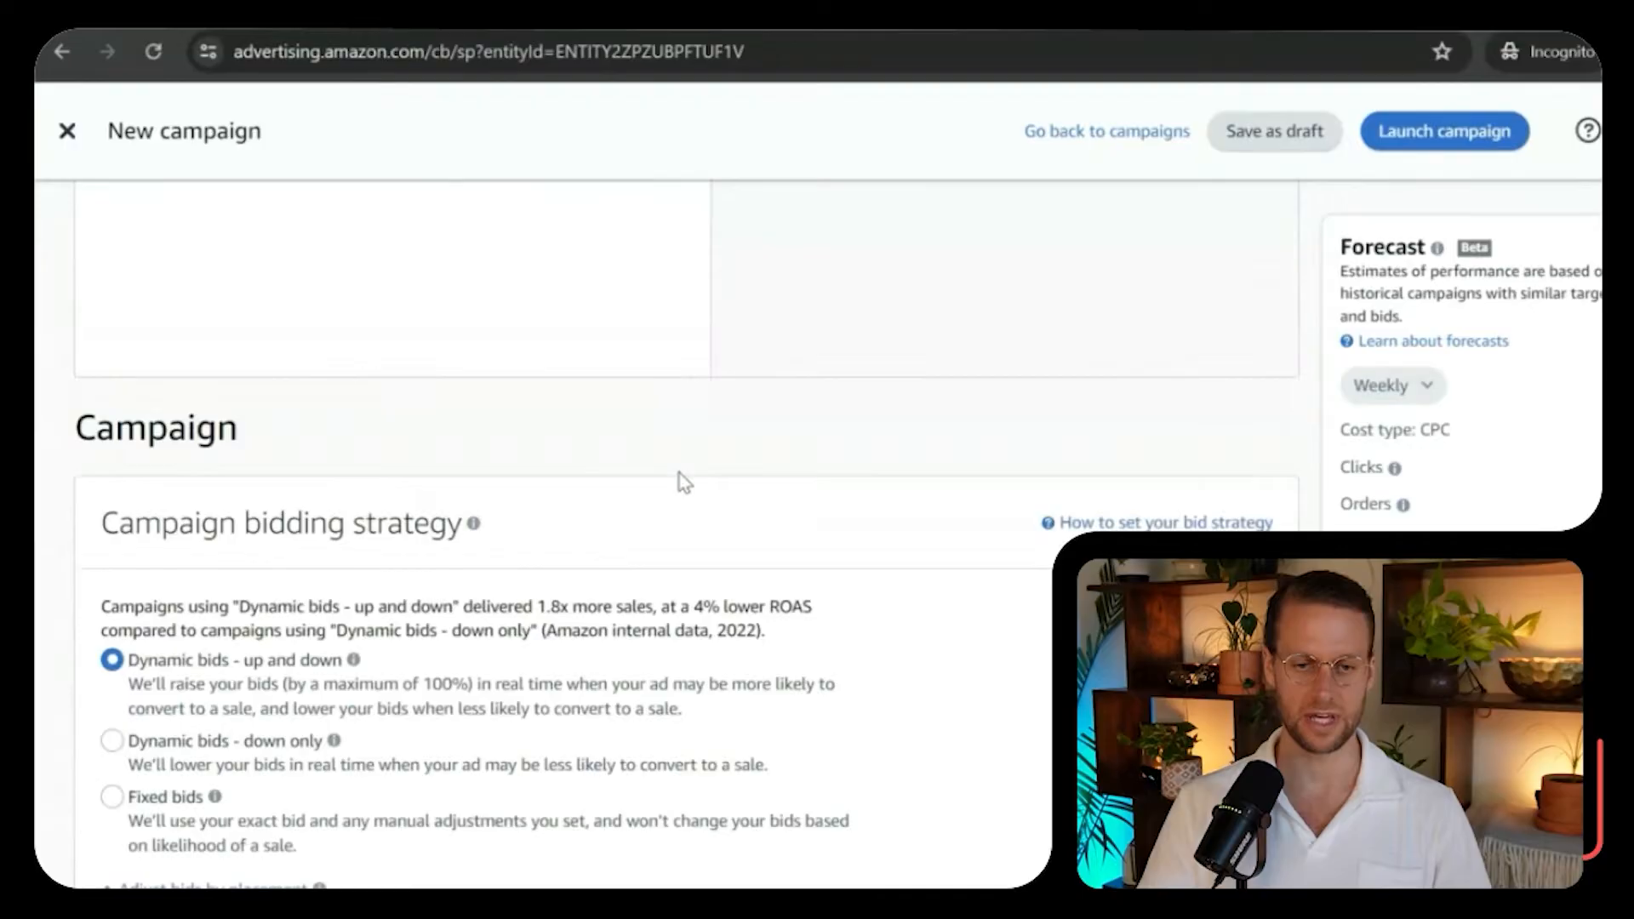
{"action": "scroll", "coordinate": [685, 483], "scroll_direction": "down", "scroll_amount": 10}
{"action": "scroll", "coordinate": [679, 478], "scroll_direction": "up", "scroll_amount": 5}
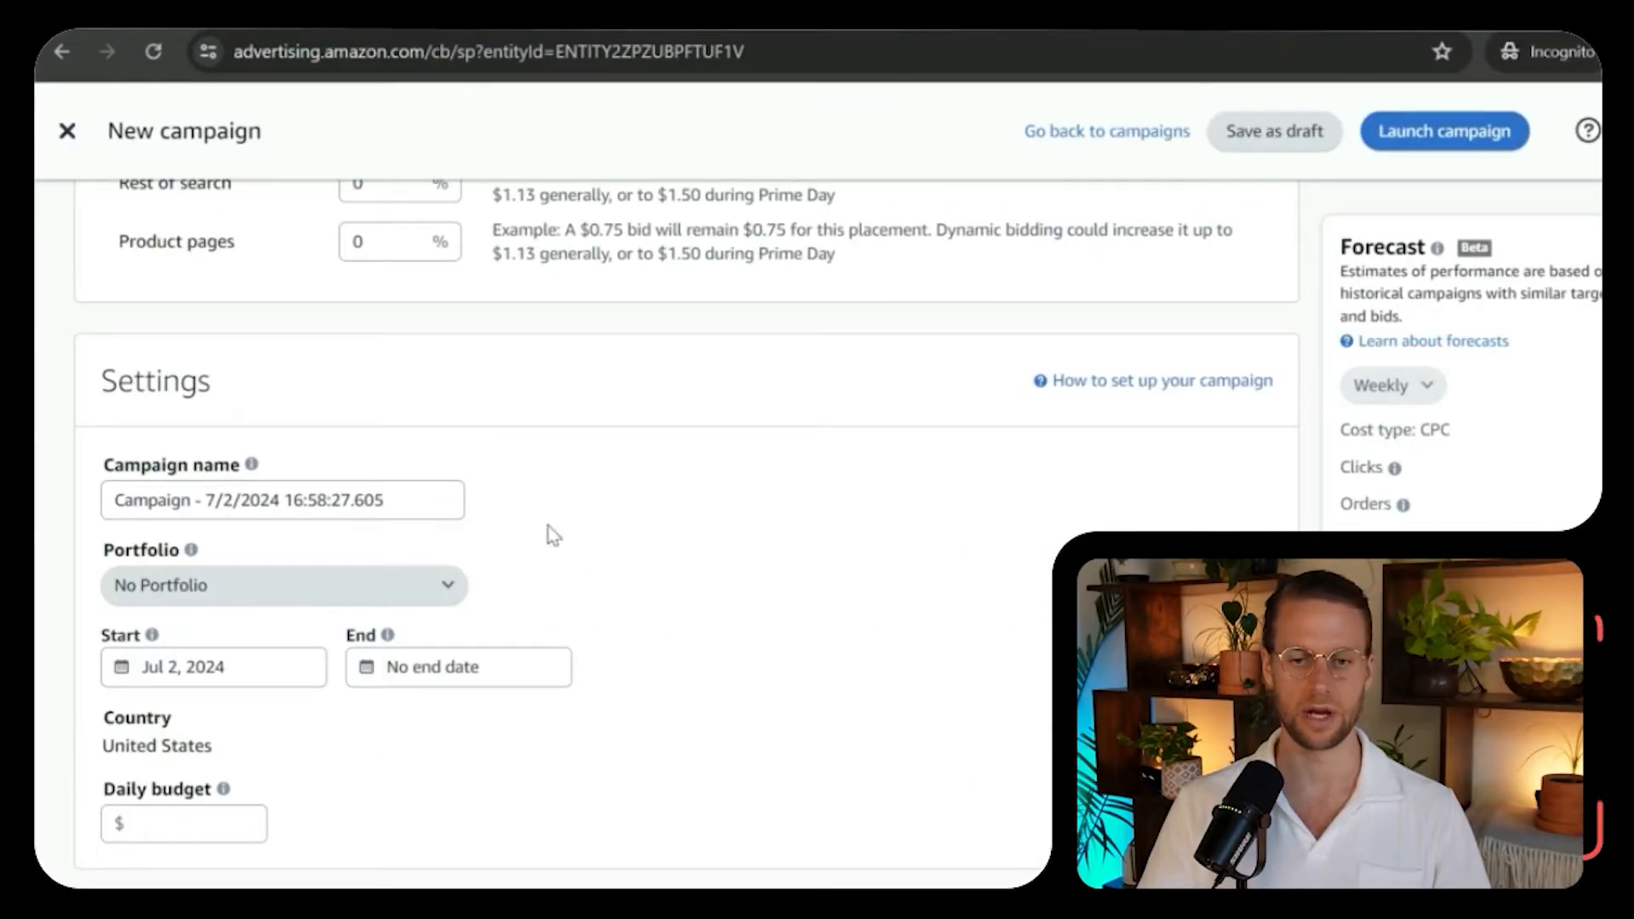
{"action": "scroll", "coordinate": [596, 511], "scroll_direction": "up", "scroll_amount": 10}
{"action": "scroll", "coordinate": [680, 553], "scroll_direction": "up", "scroll_amount": 10}
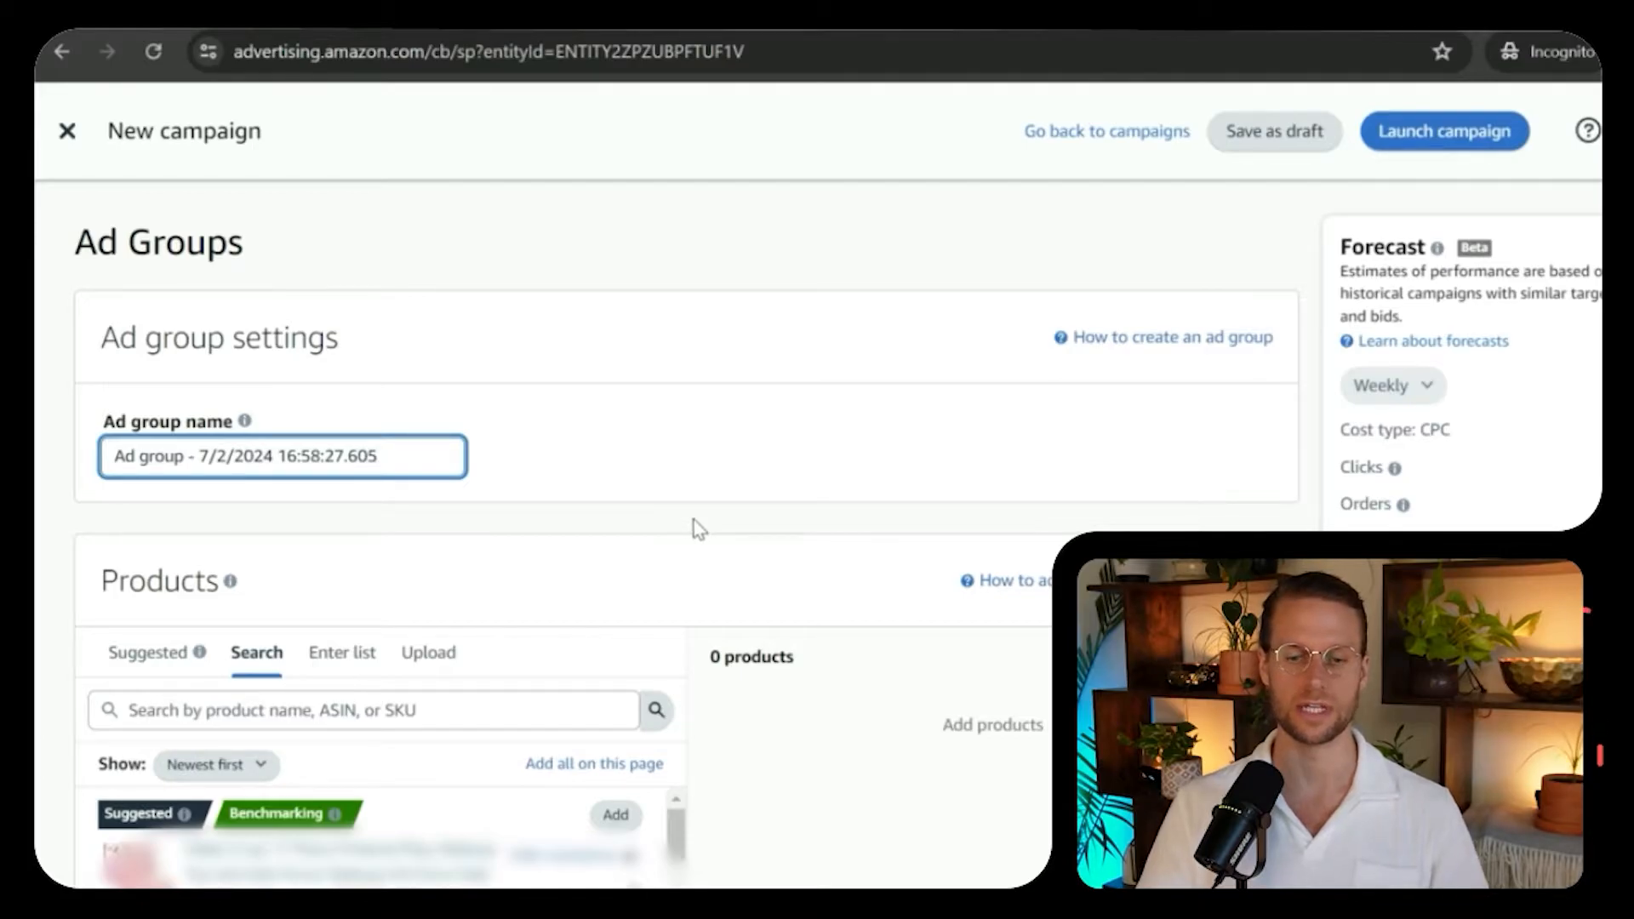
Add the first suggested product in the product list to the ad group.
{"action": "scroll", "coordinate": [693, 521], "scroll_direction": "down", "scroll_amount": 2}
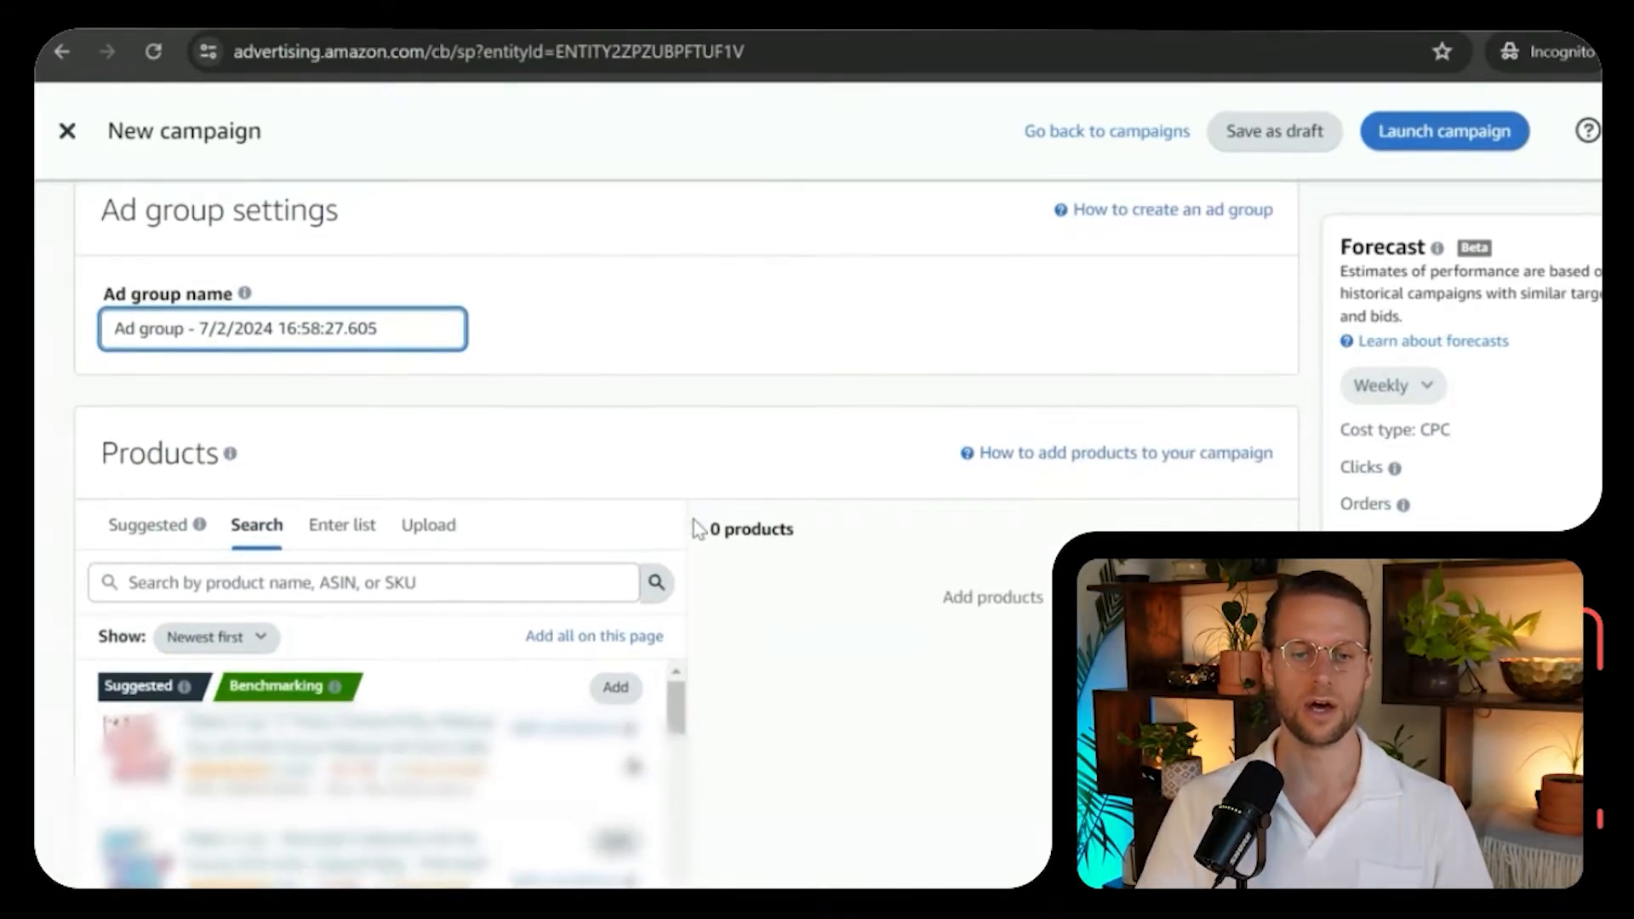
{"action": "scroll", "coordinate": [697, 529], "scroll_direction": "down", "scroll_amount": 3}
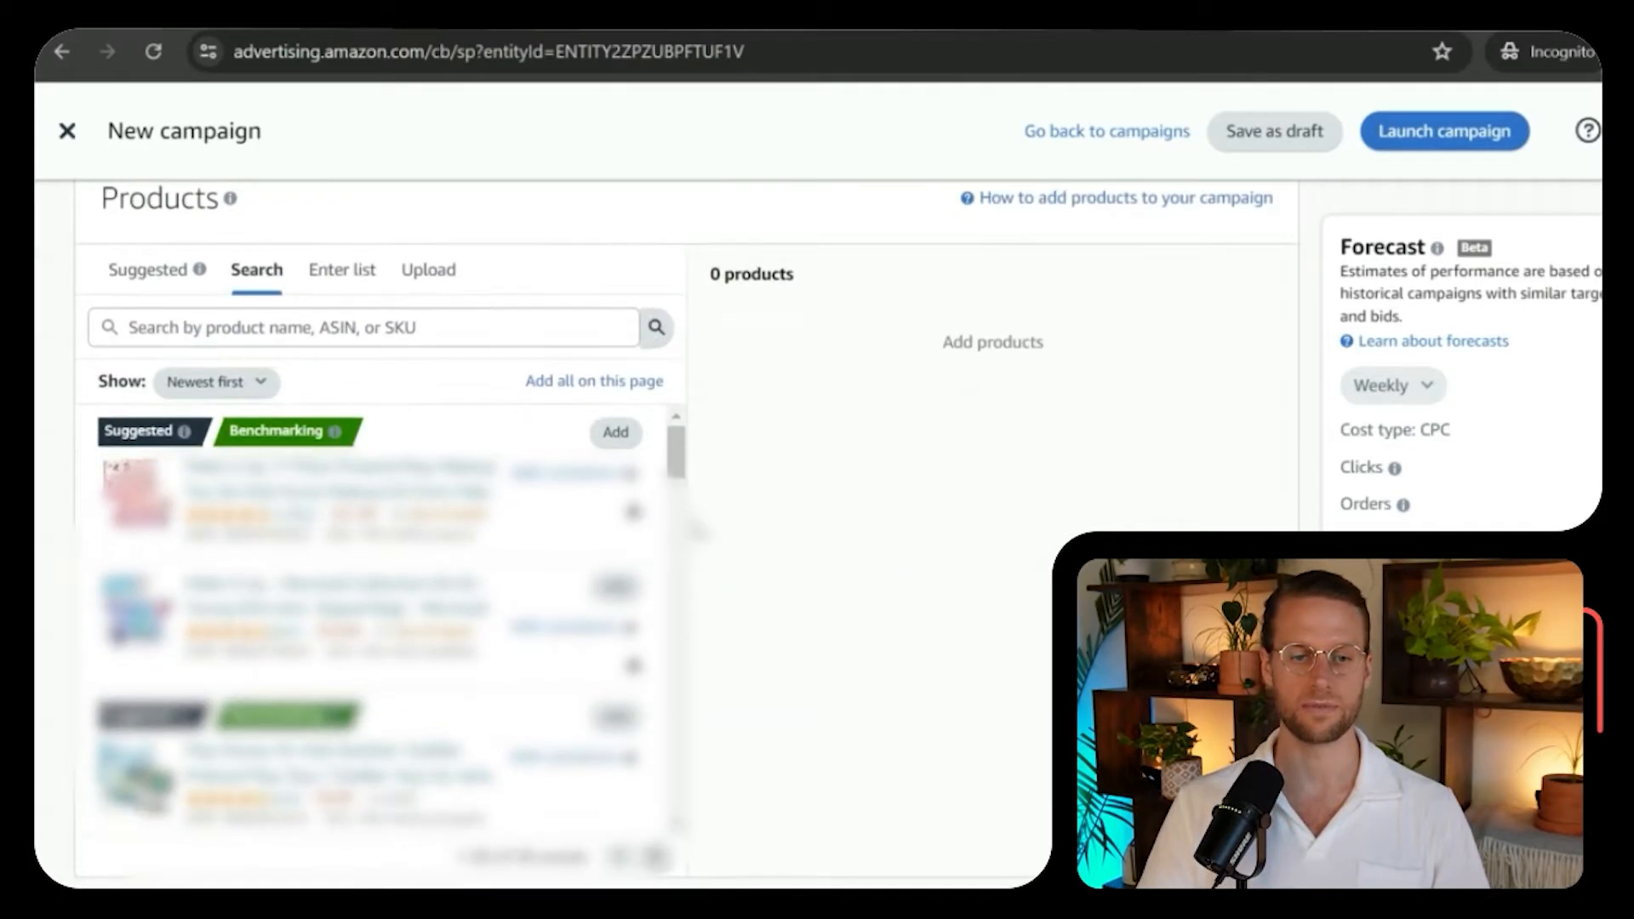
{"action": "scroll", "coordinate": [698, 529], "scroll_direction": "up", "scroll_amount": 3}
{"action": "scroll", "coordinate": [698, 529], "scroll_direction": "down", "scroll_amount": 3}
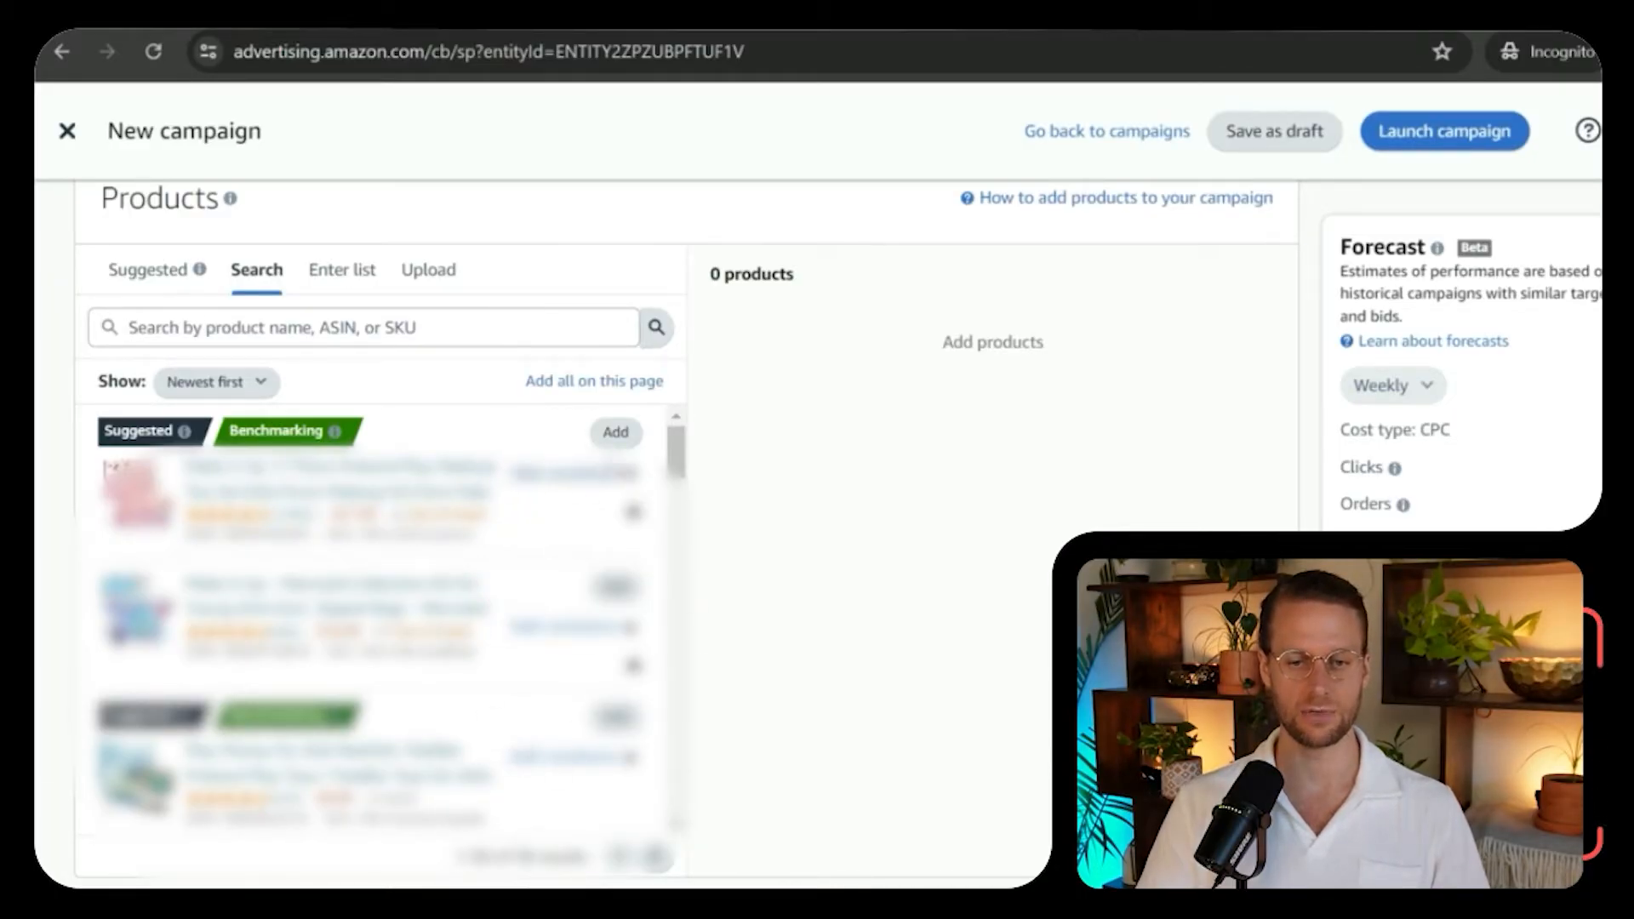
{"action": "left_click", "coordinate": [617, 432]}
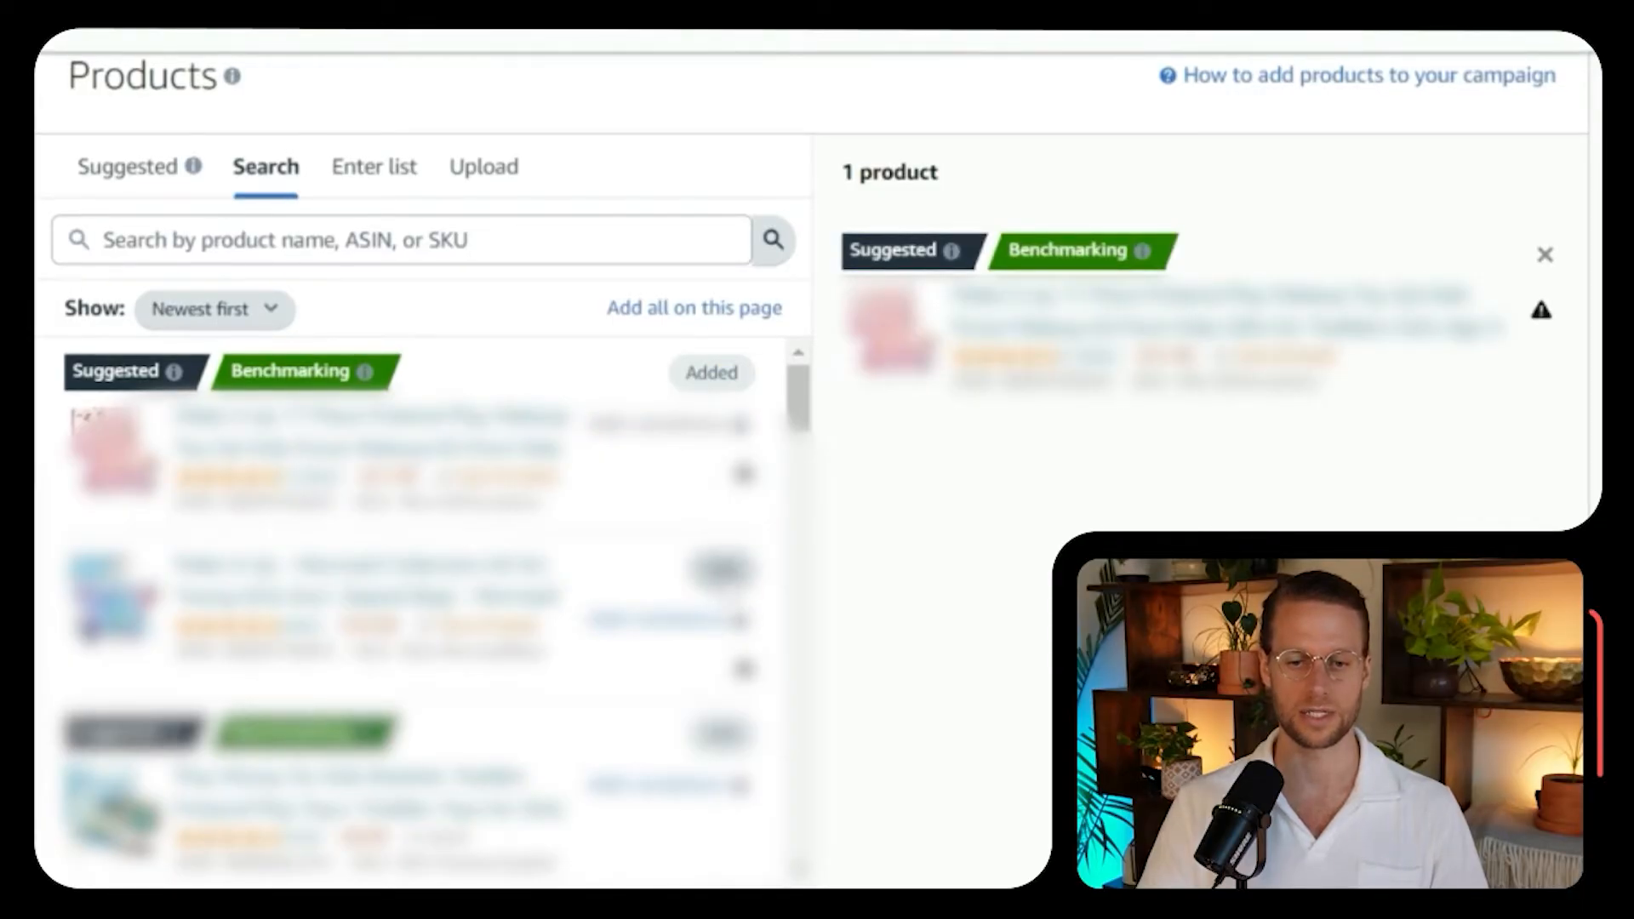
Add the second and third listed products to the ad group, and remove both from the selection again.
{"action": "left_click", "coordinate": [724, 570]}
{"action": "left_click", "coordinate": [720, 732]}
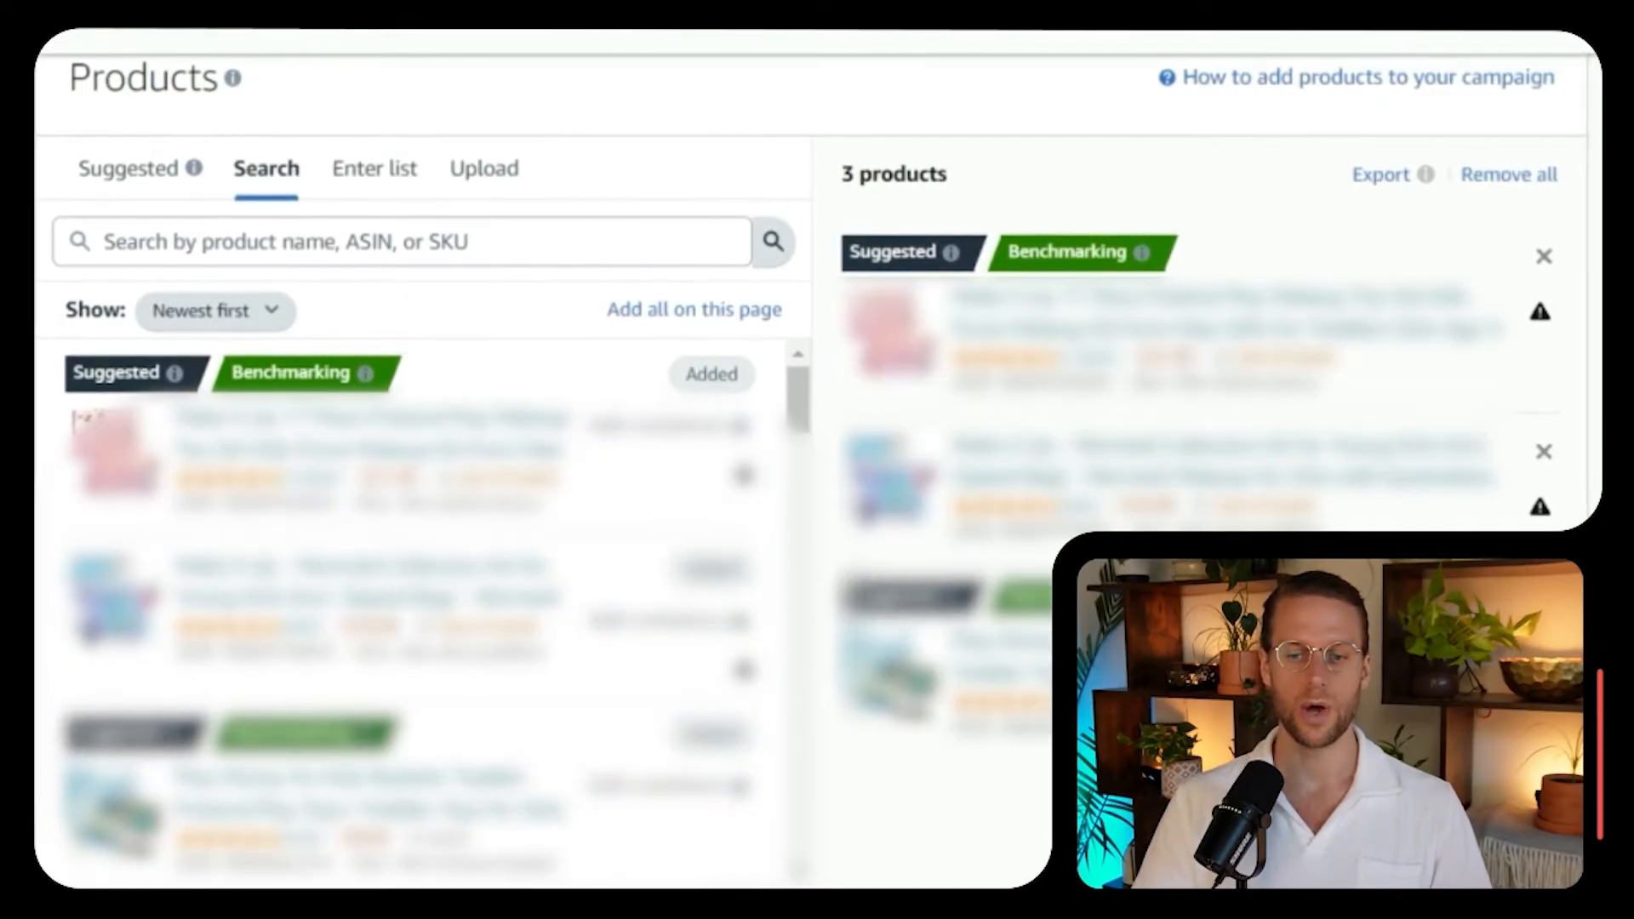
{"action": "left_click", "coordinate": [1543, 601]}
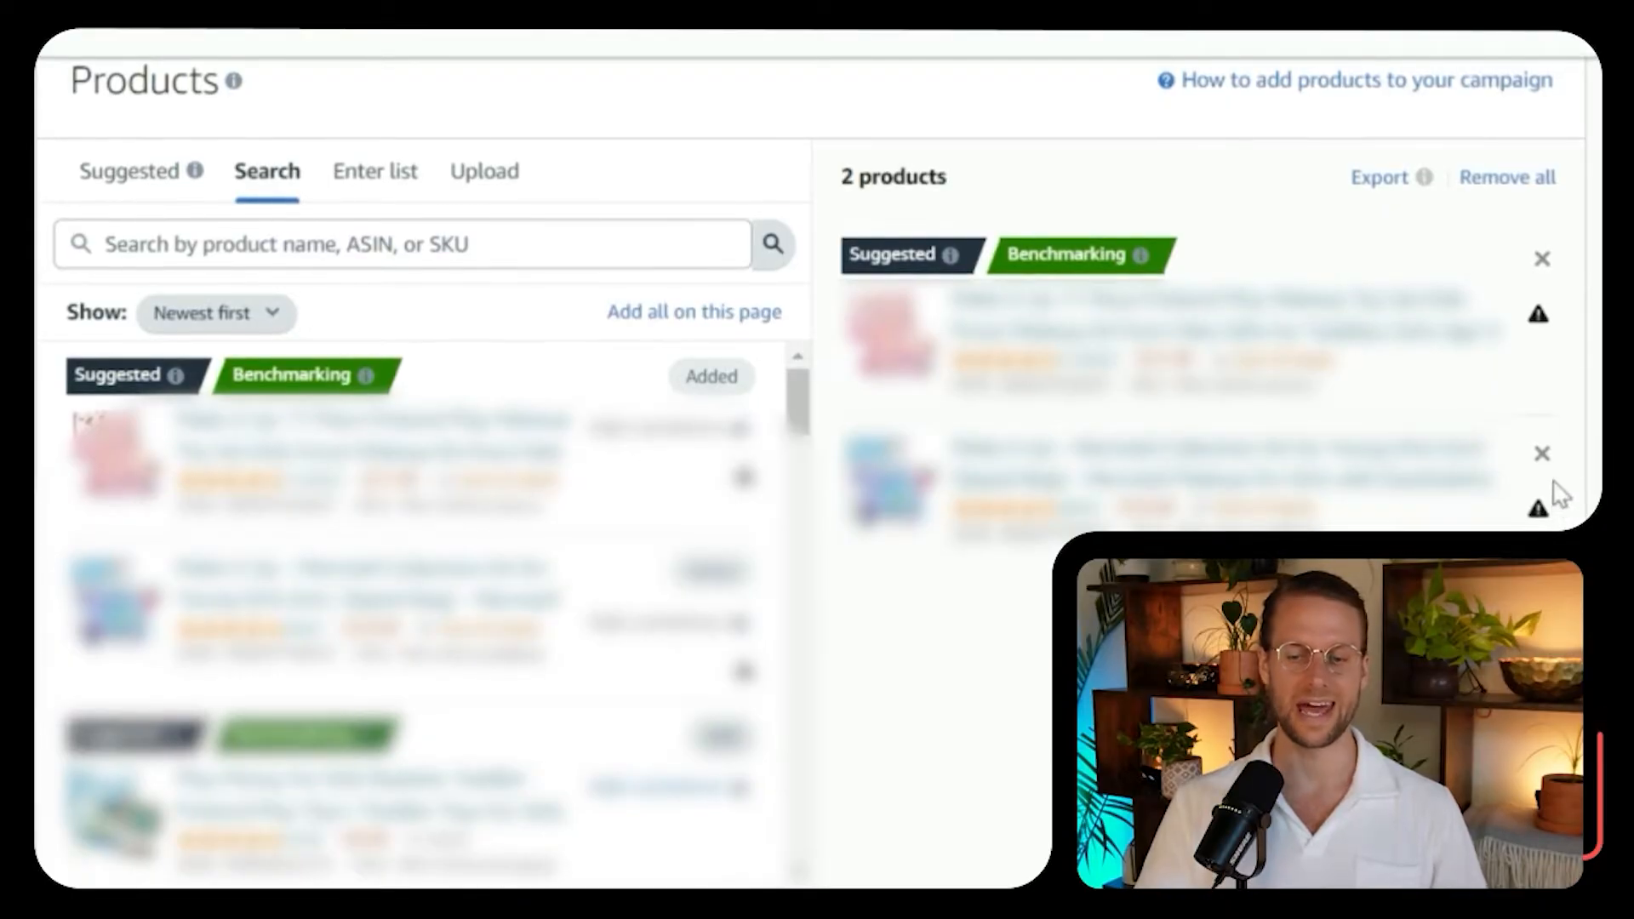
{"action": "left_click", "coordinate": [1541, 456]}
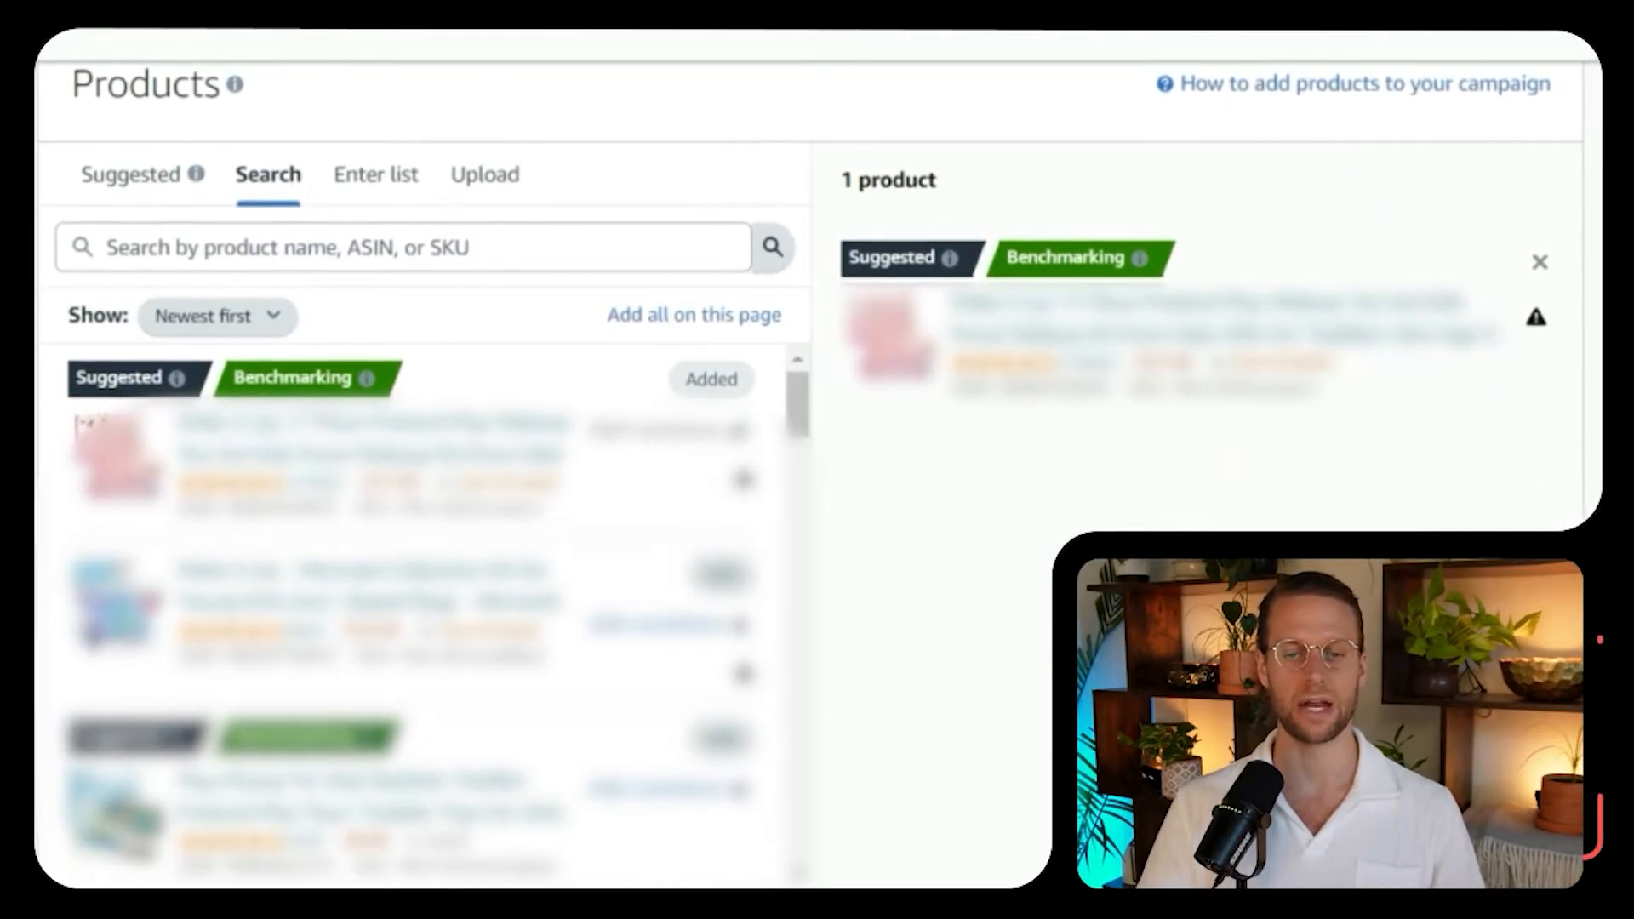
Review the ad group settings, the selected product, and the targeting and default bid options.
{"action": "mouse_move", "coordinate": [1195, 340]}
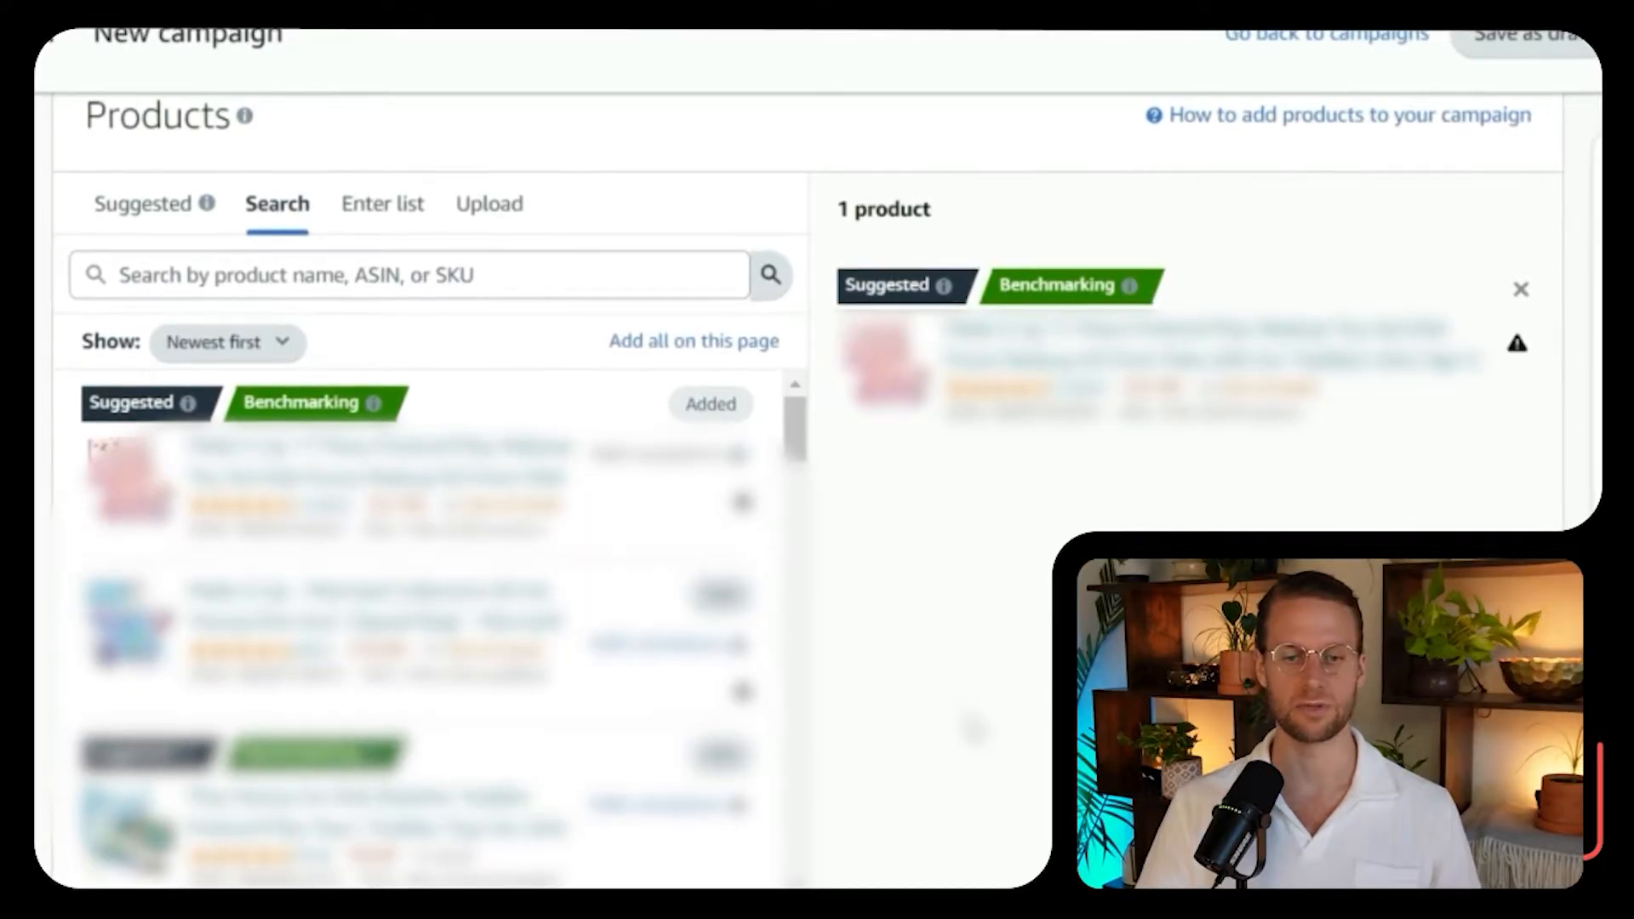
{"action": "scroll", "coordinate": [973, 728], "scroll_direction": "up", "scroll_amount": 5}
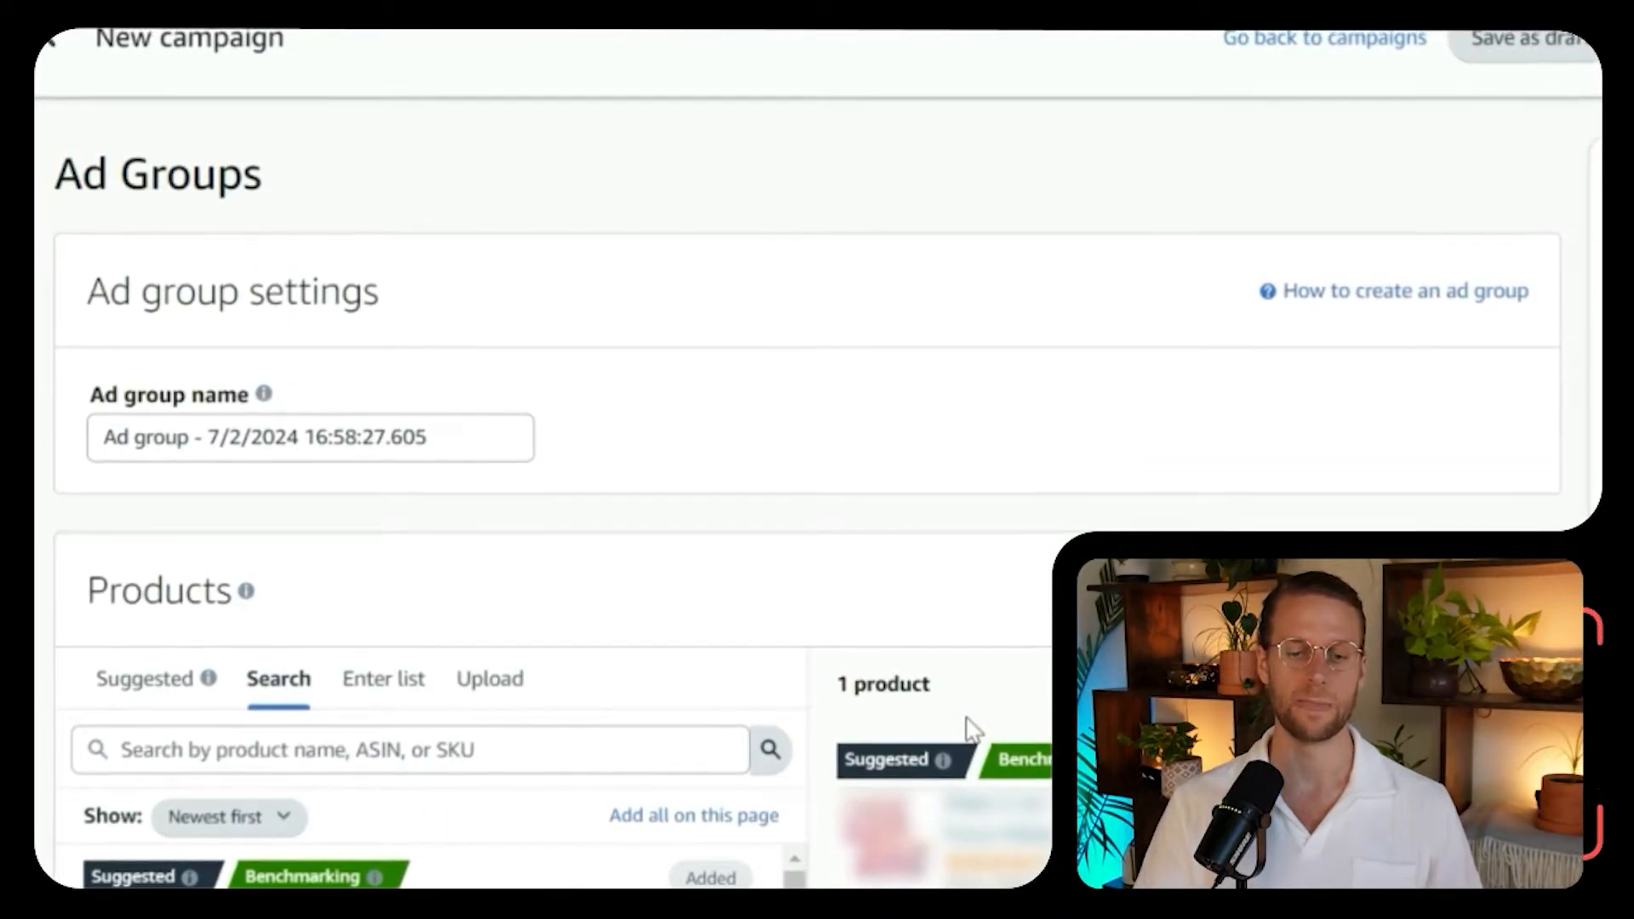
{"action": "scroll", "coordinate": [973, 728], "scroll_direction": "down", "scroll_amount": 2}
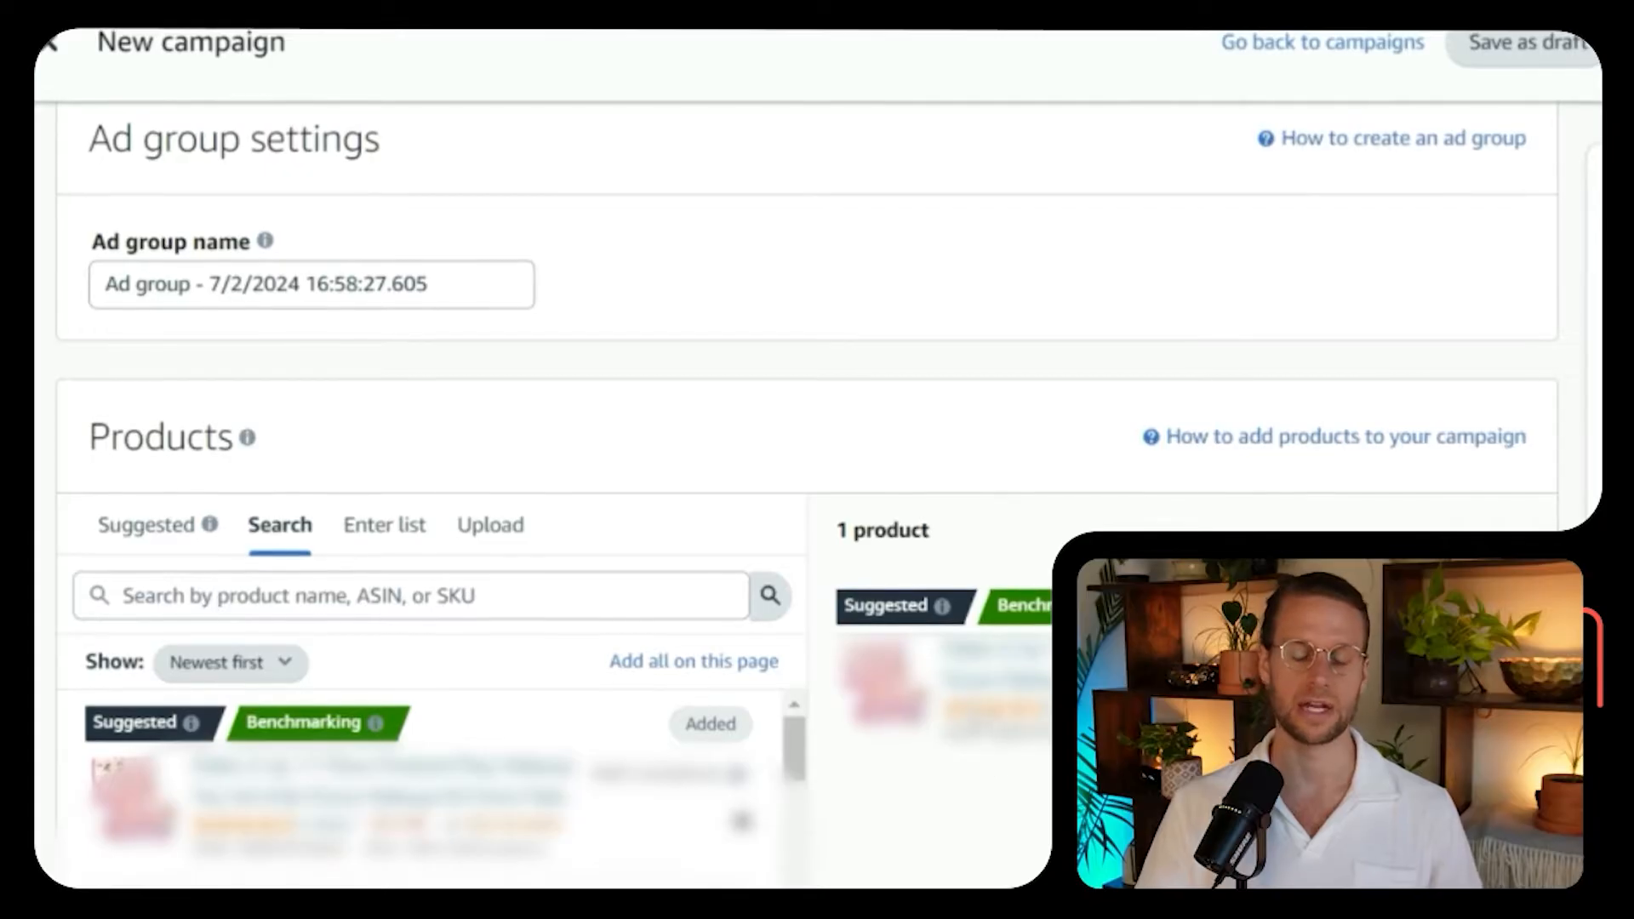
{"action": "scroll", "coordinate": [973, 857], "scroll_direction": "down", "scroll_amount": 2}
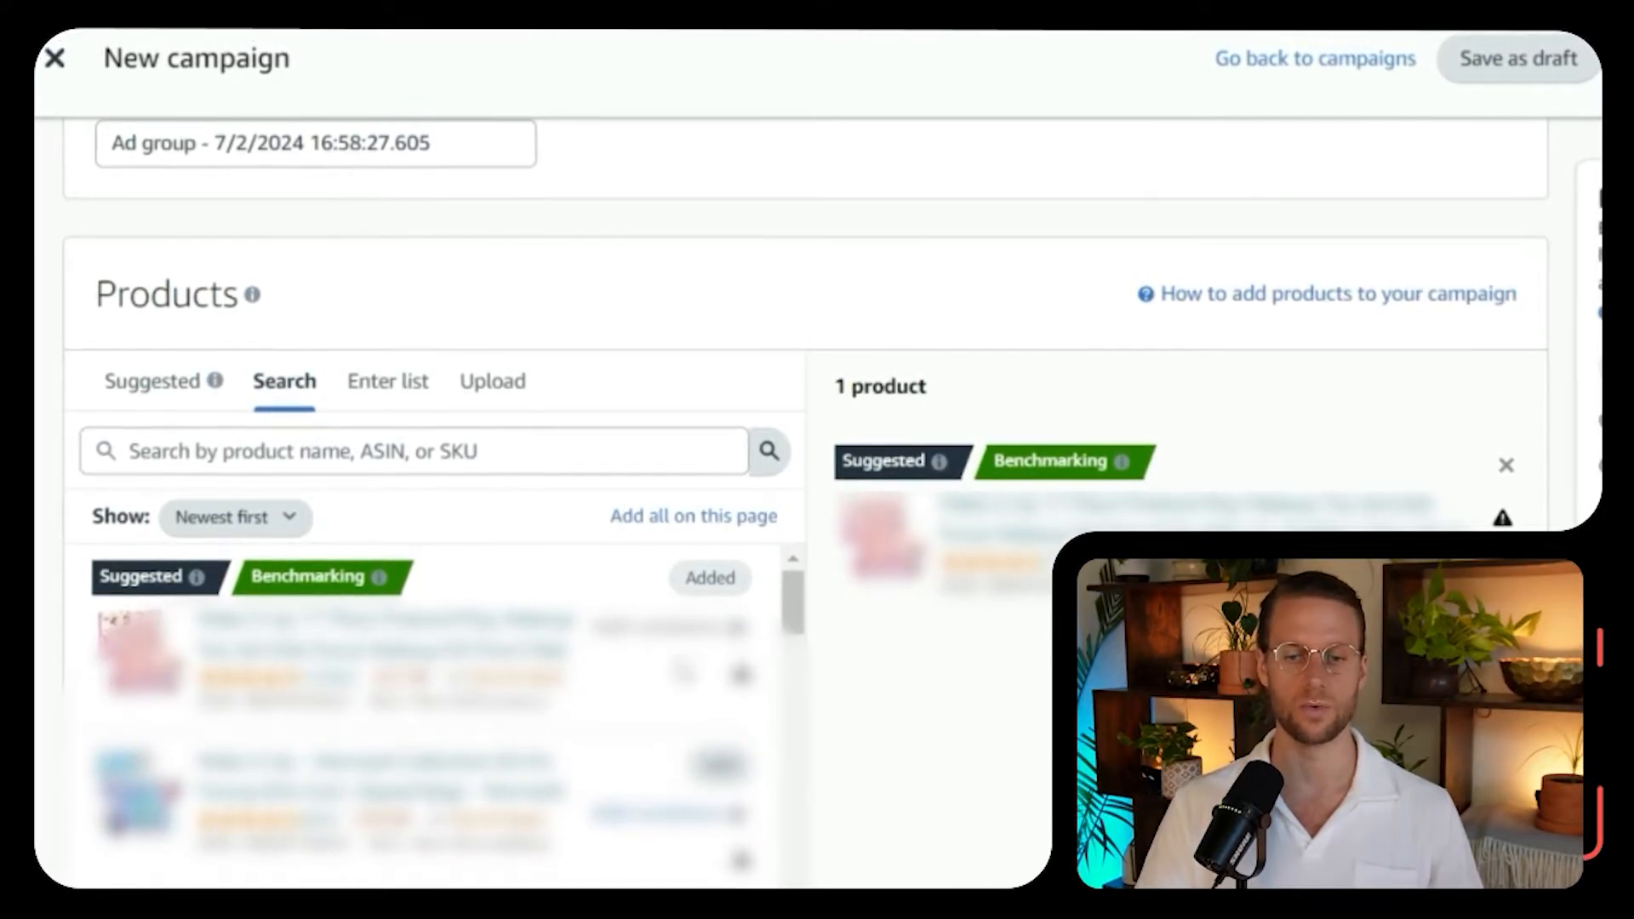
{"action": "scroll", "coordinate": [1002, 693], "scroll_direction": "down", "scroll_amount": 10}
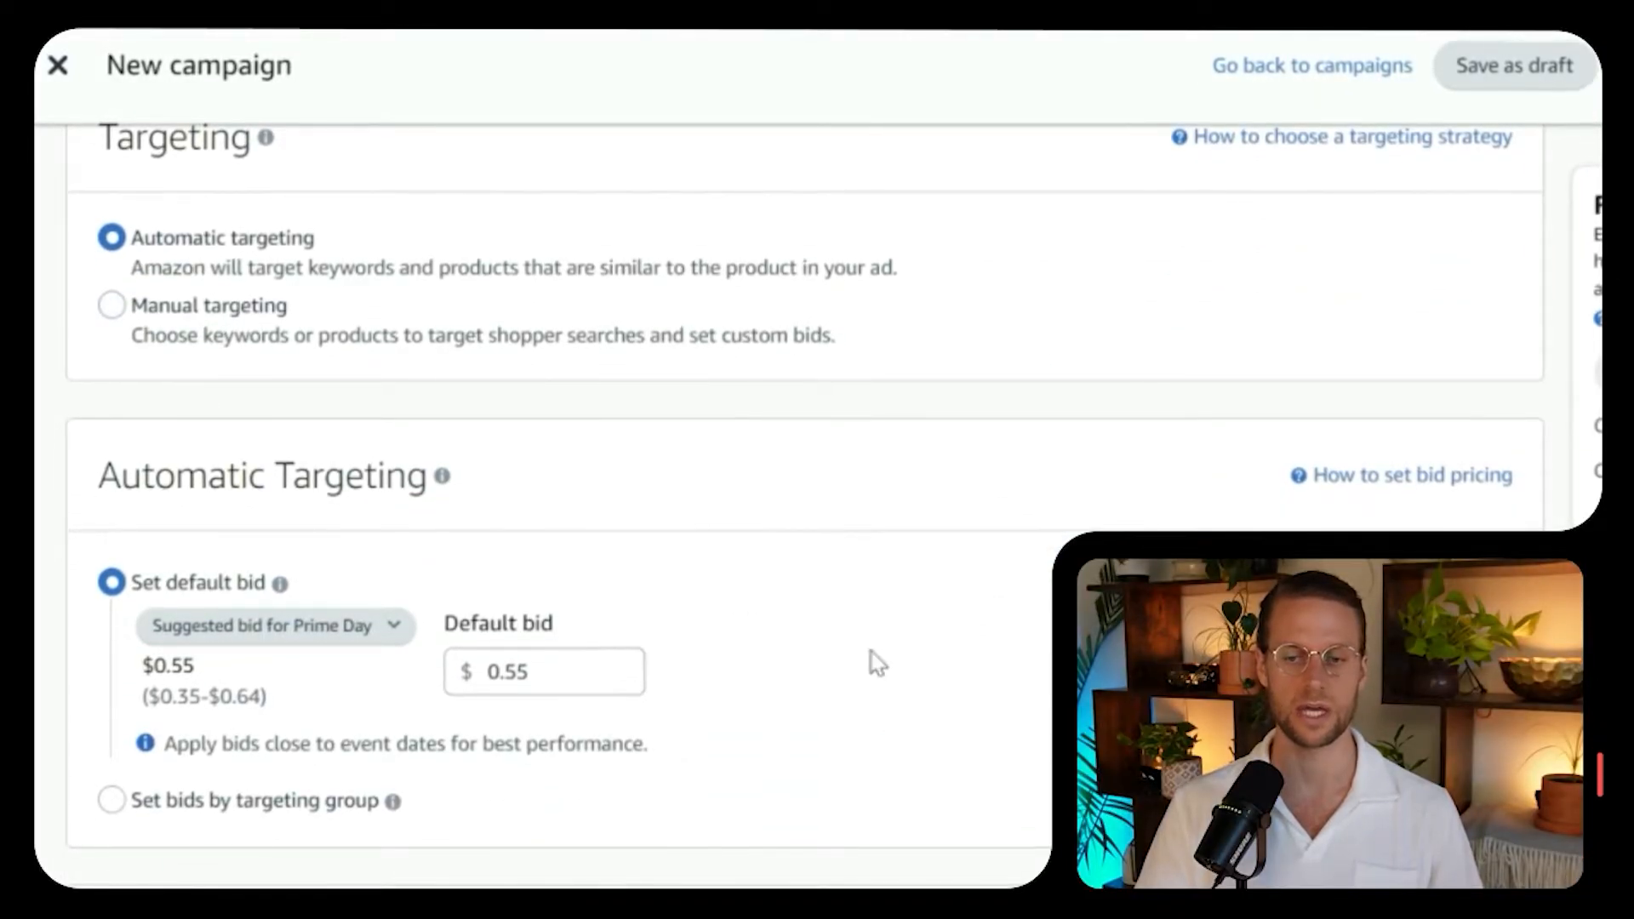
{"action": "scroll", "coordinate": [876, 664], "scroll_direction": "down", "scroll_amount": 5}
{"action": "scroll", "coordinate": [877, 664], "scroll_direction": "up", "scroll_amount": 10}
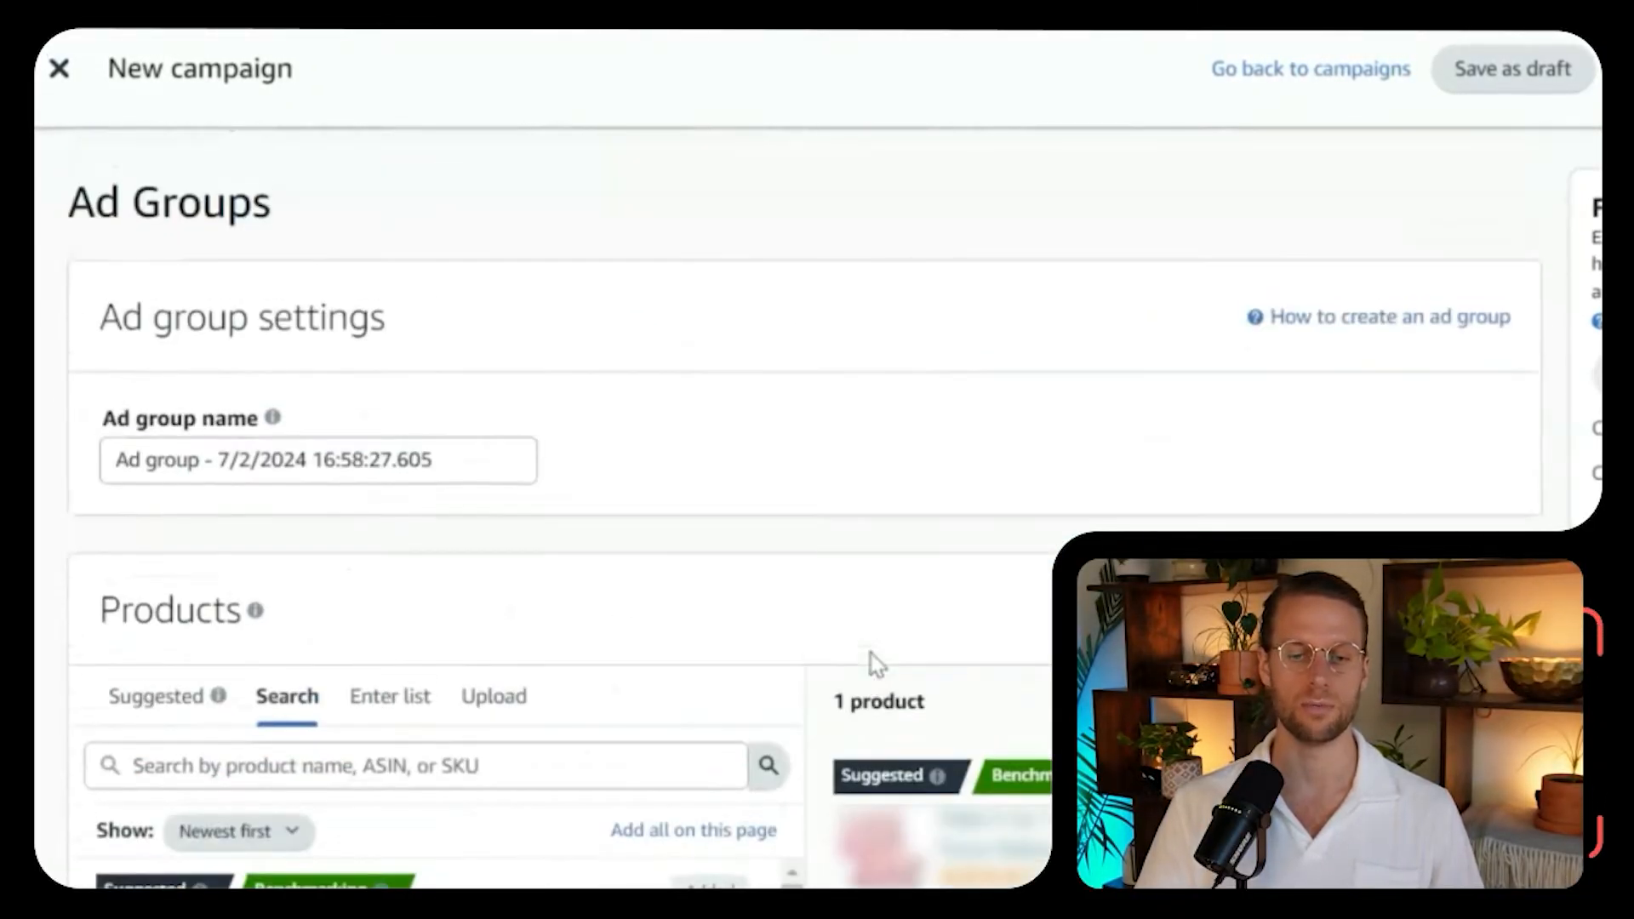
{"action": "scroll", "coordinate": [877, 664], "scroll_direction": "down", "scroll_amount": 7}
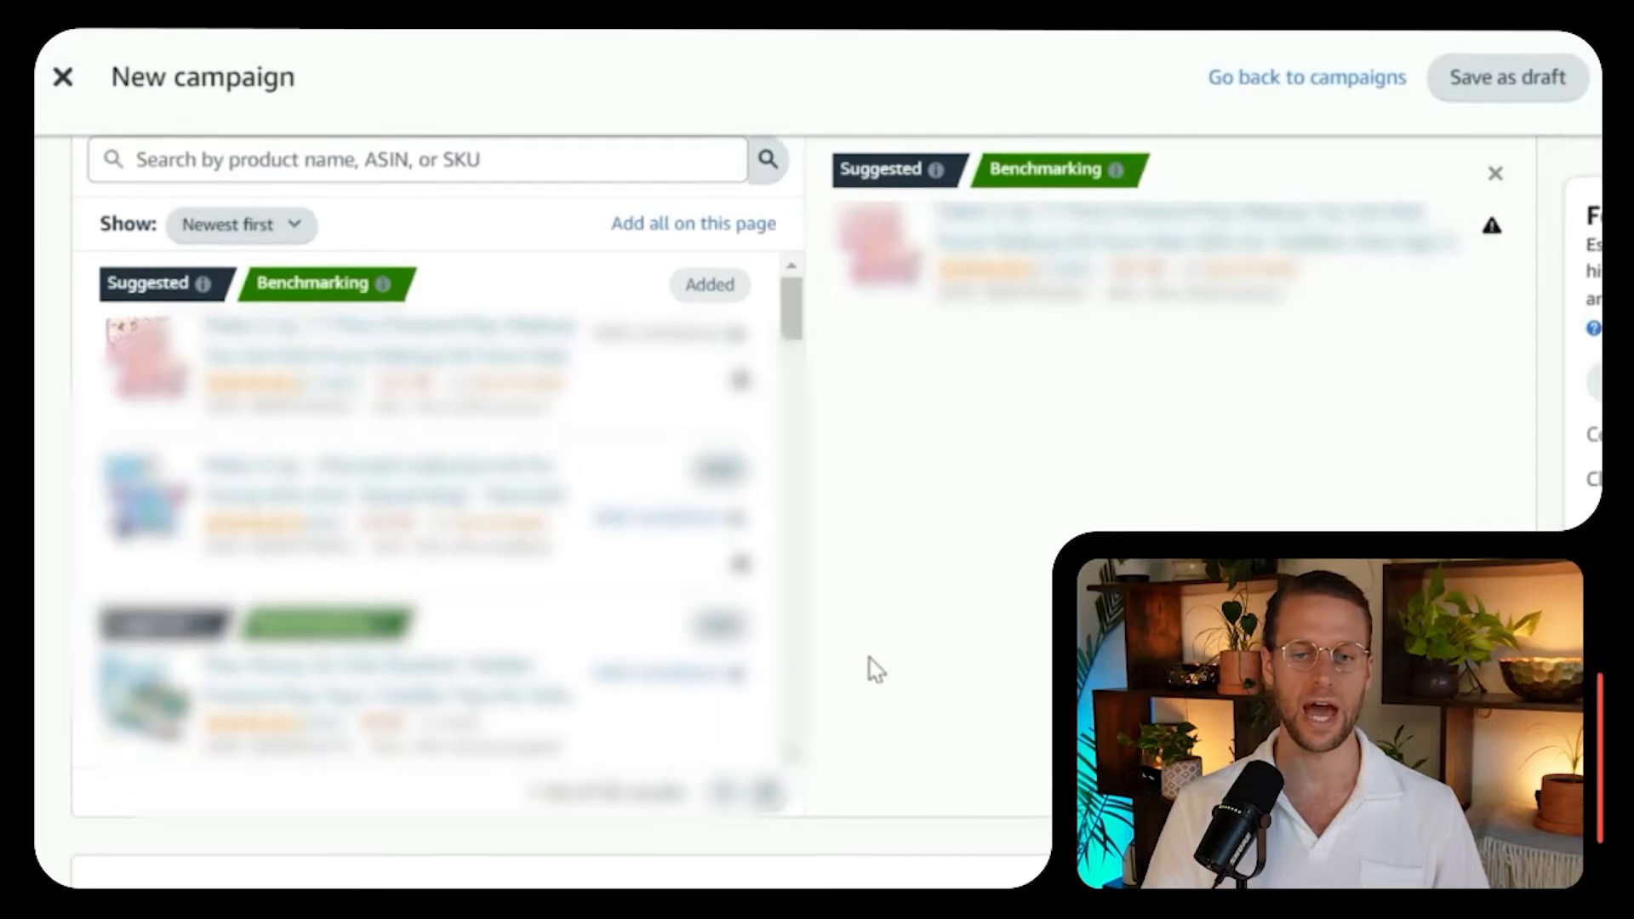
{"action": "scroll", "coordinate": [873, 667], "scroll_direction": "up", "scroll_amount": 3}
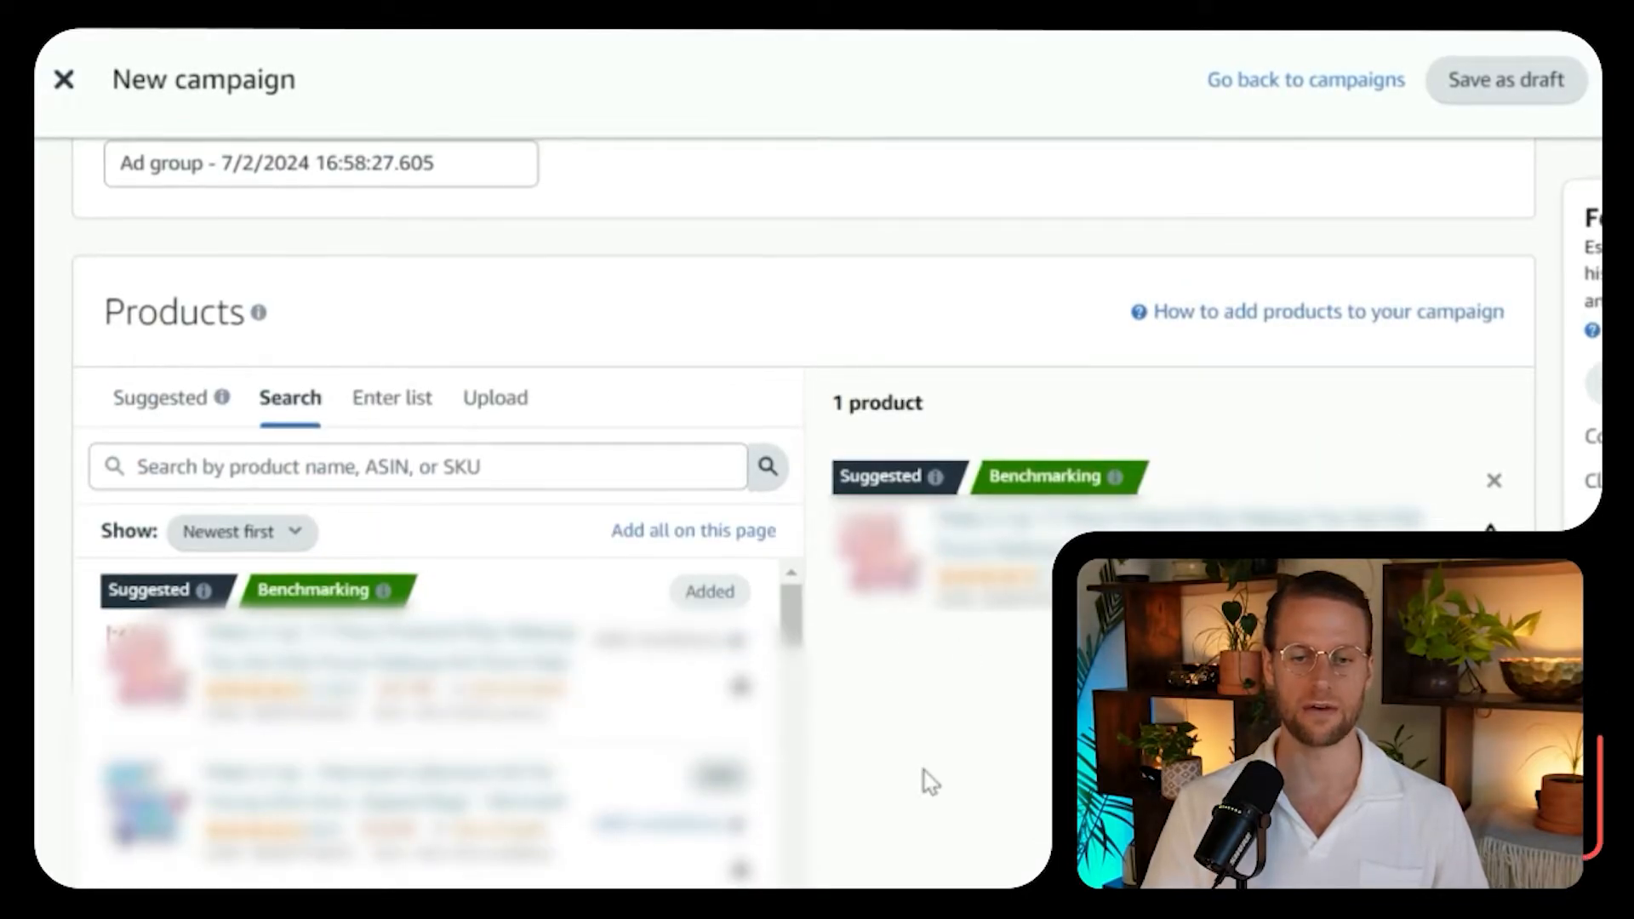
{"action": "scroll", "coordinate": [928, 774], "scroll_direction": "down", "scroll_amount": 8}
{"action": "scroll", "coordinate": [928, 776], "scroll_direction": "up", "scroll_amount": 4}
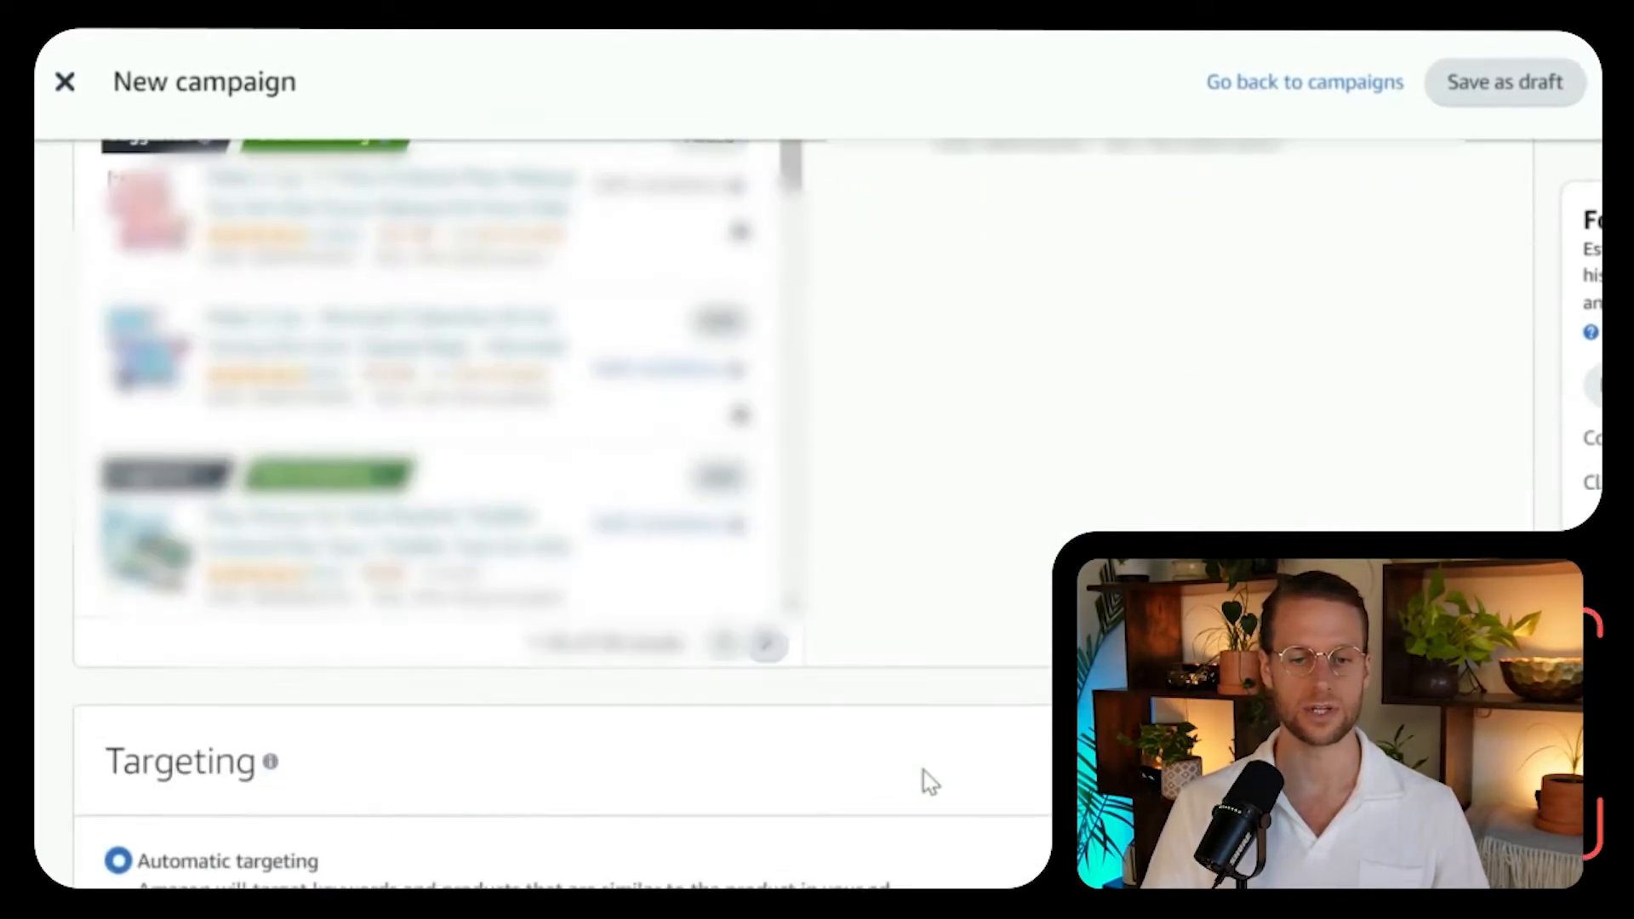
{"action": "scroll", "coordinate": [928, 779], "scroll_direction": "up", "scroll_amount": 3}
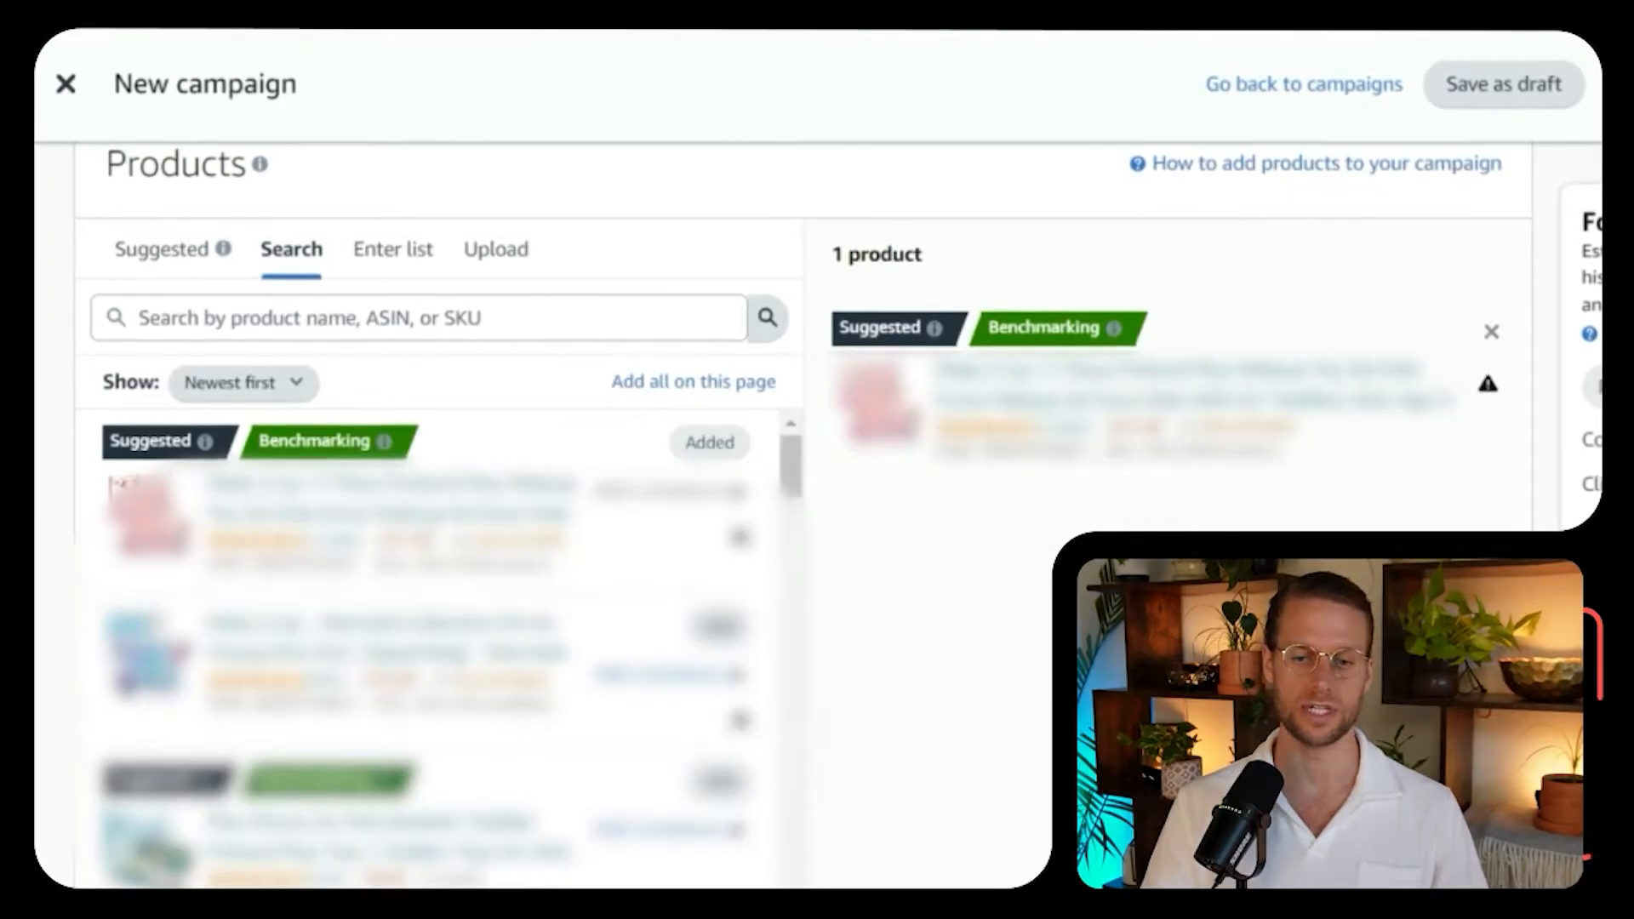
Choose manual targeting for the campaign.
{"action": "scroll", "coordinate": [561, 510], "scroll_direction": "down", "scroll_amount": 3}
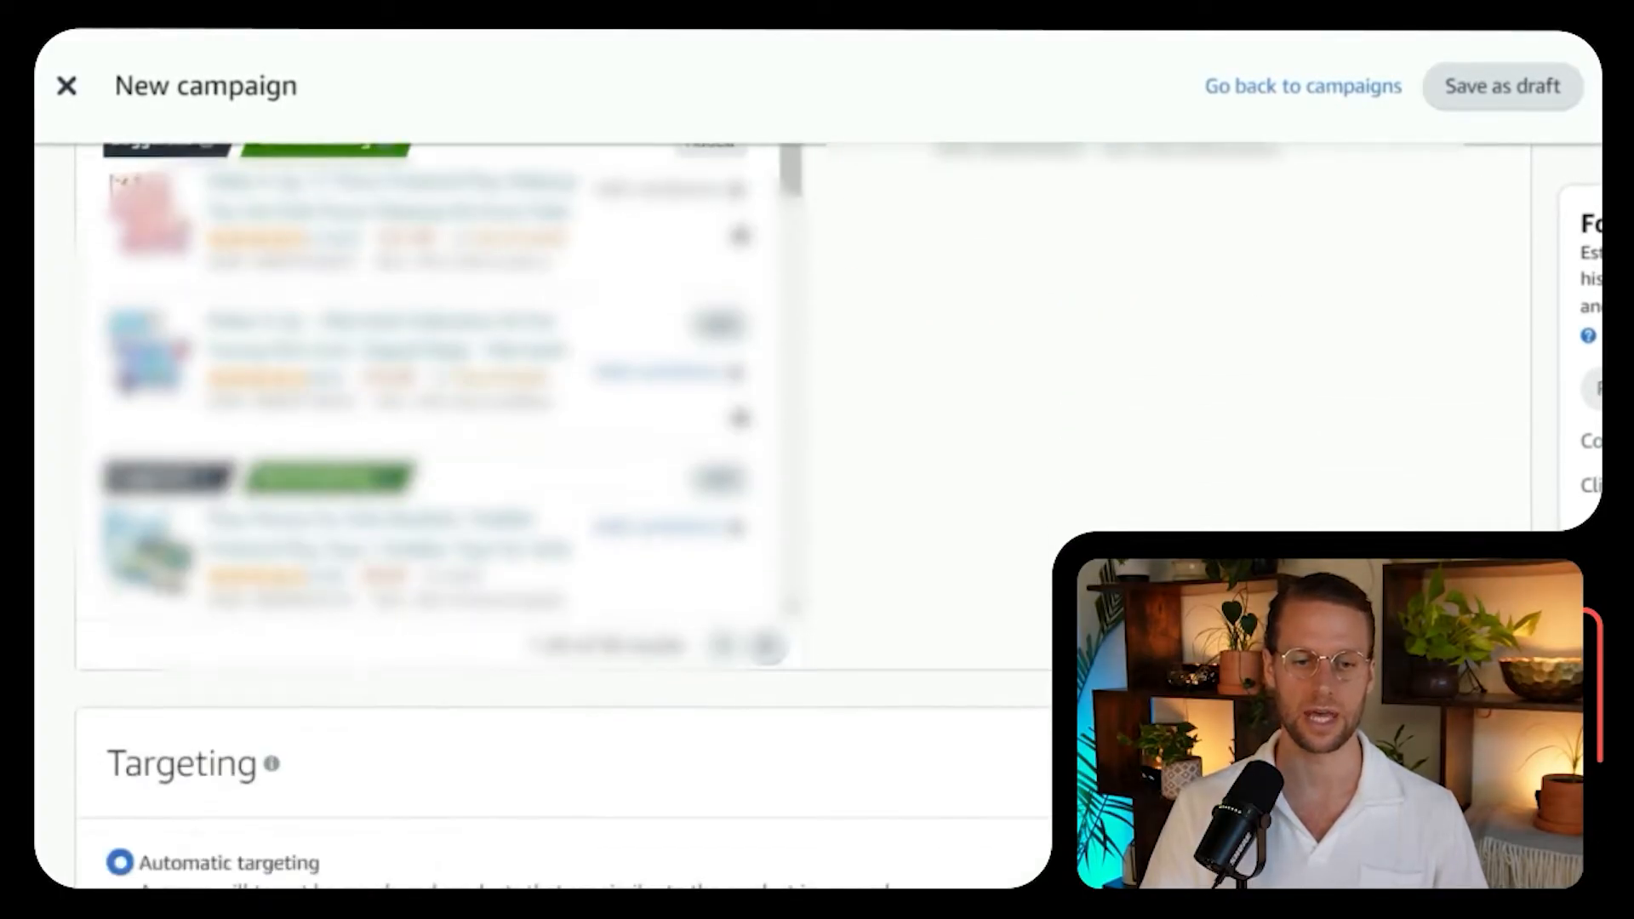
{"action": "scroll", "coordinate": [561, 511], "scroll_direction": "down", "scroll_amount": 5}
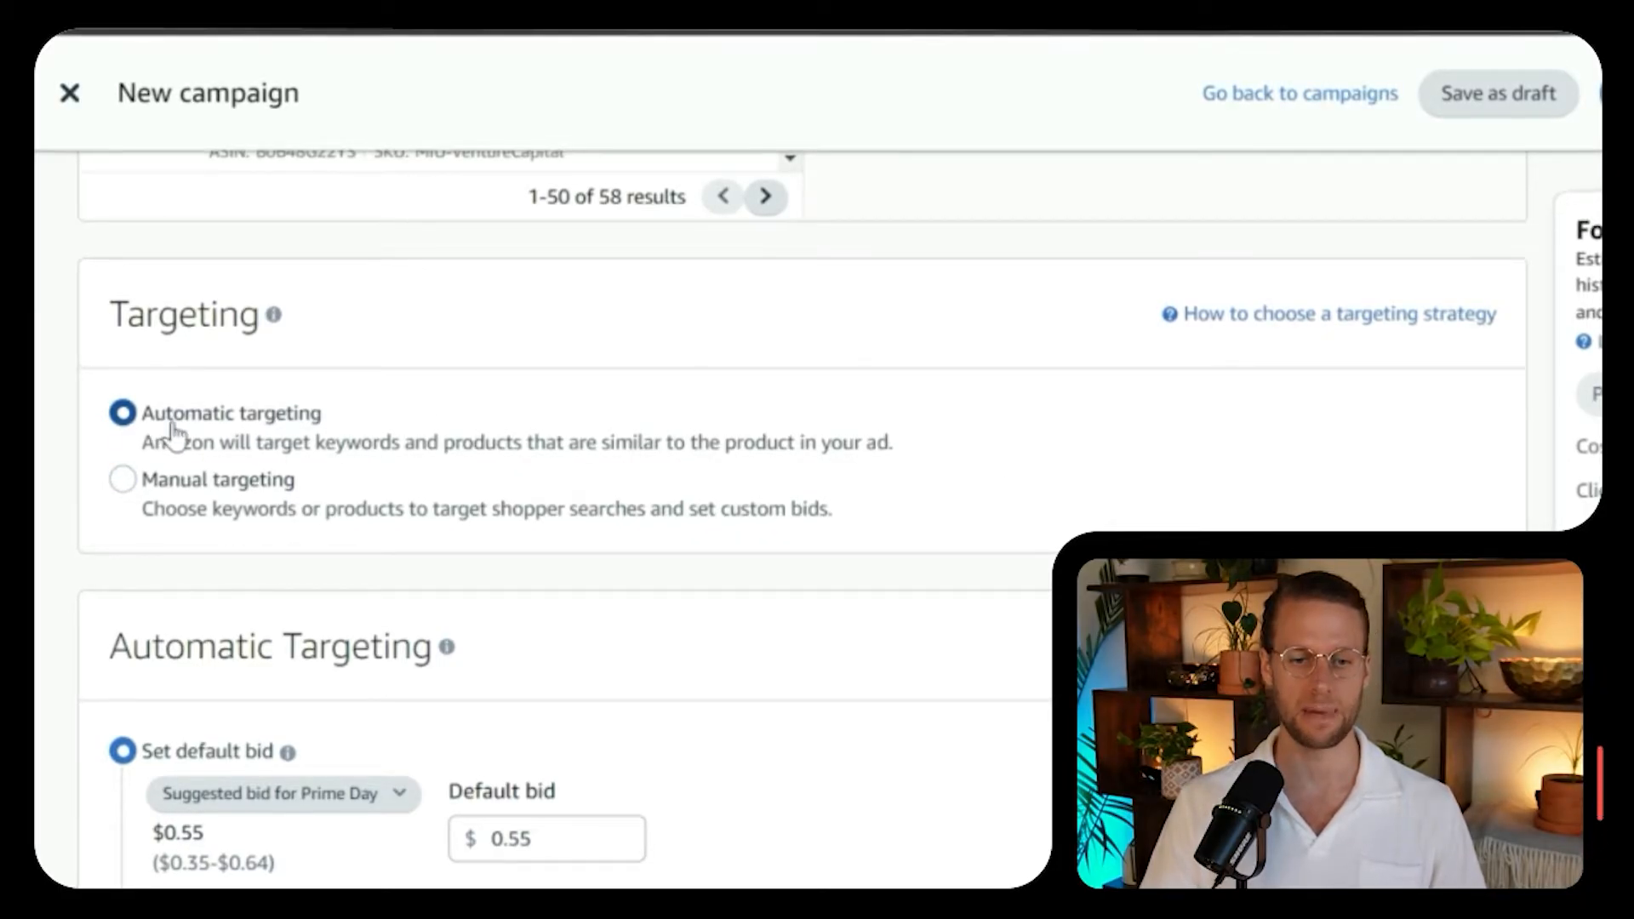
{"action": "left_click", "coordinate": [191, 482]}
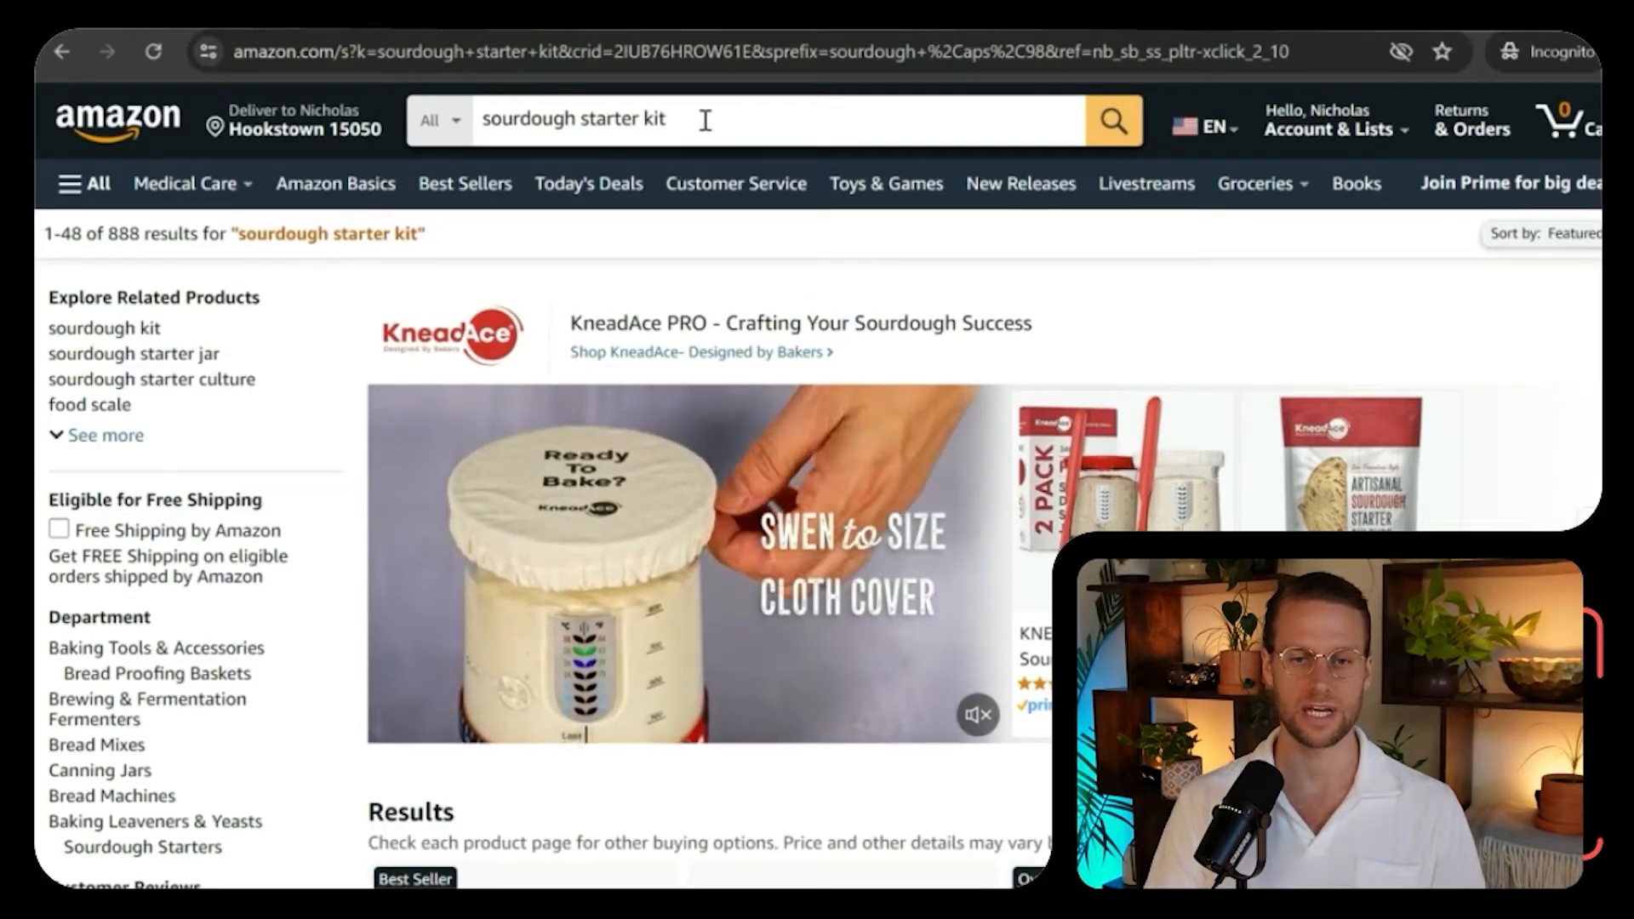
On the Amazon storefront, show the search suggestions for "sourdough starter kit".
{"action": "left_click", "coordinate": [706, 120]}
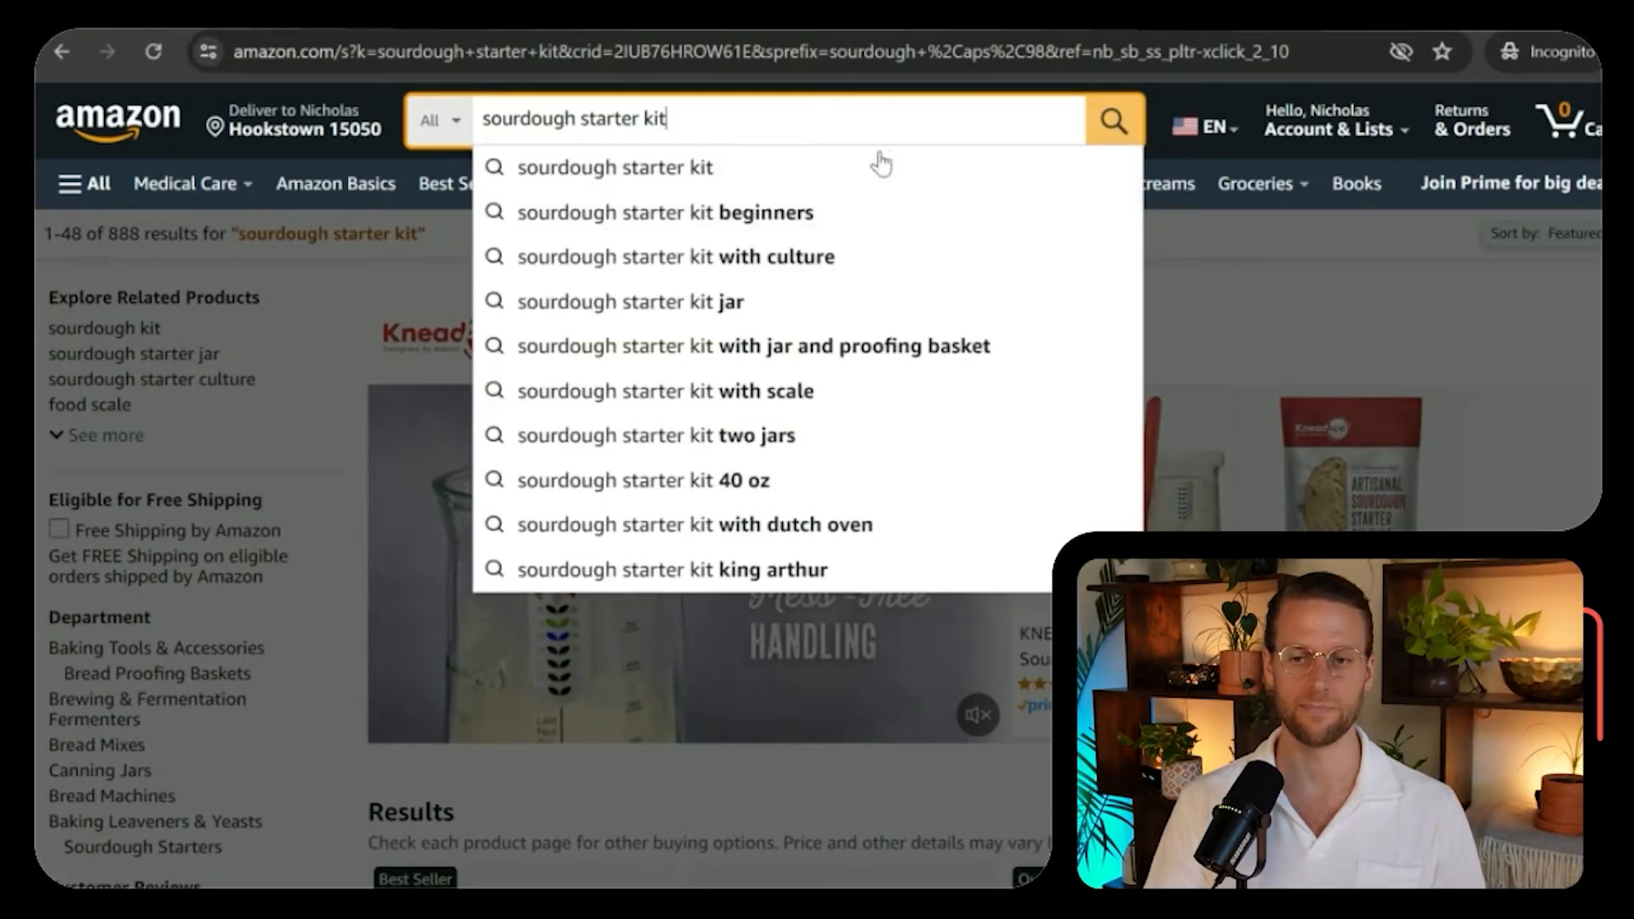
Dismiss the search suggestions and examine the KneadAce brand banner and the first row of sponsored listings.
{"action": "left_click", "coordinate": [1255, 304]}
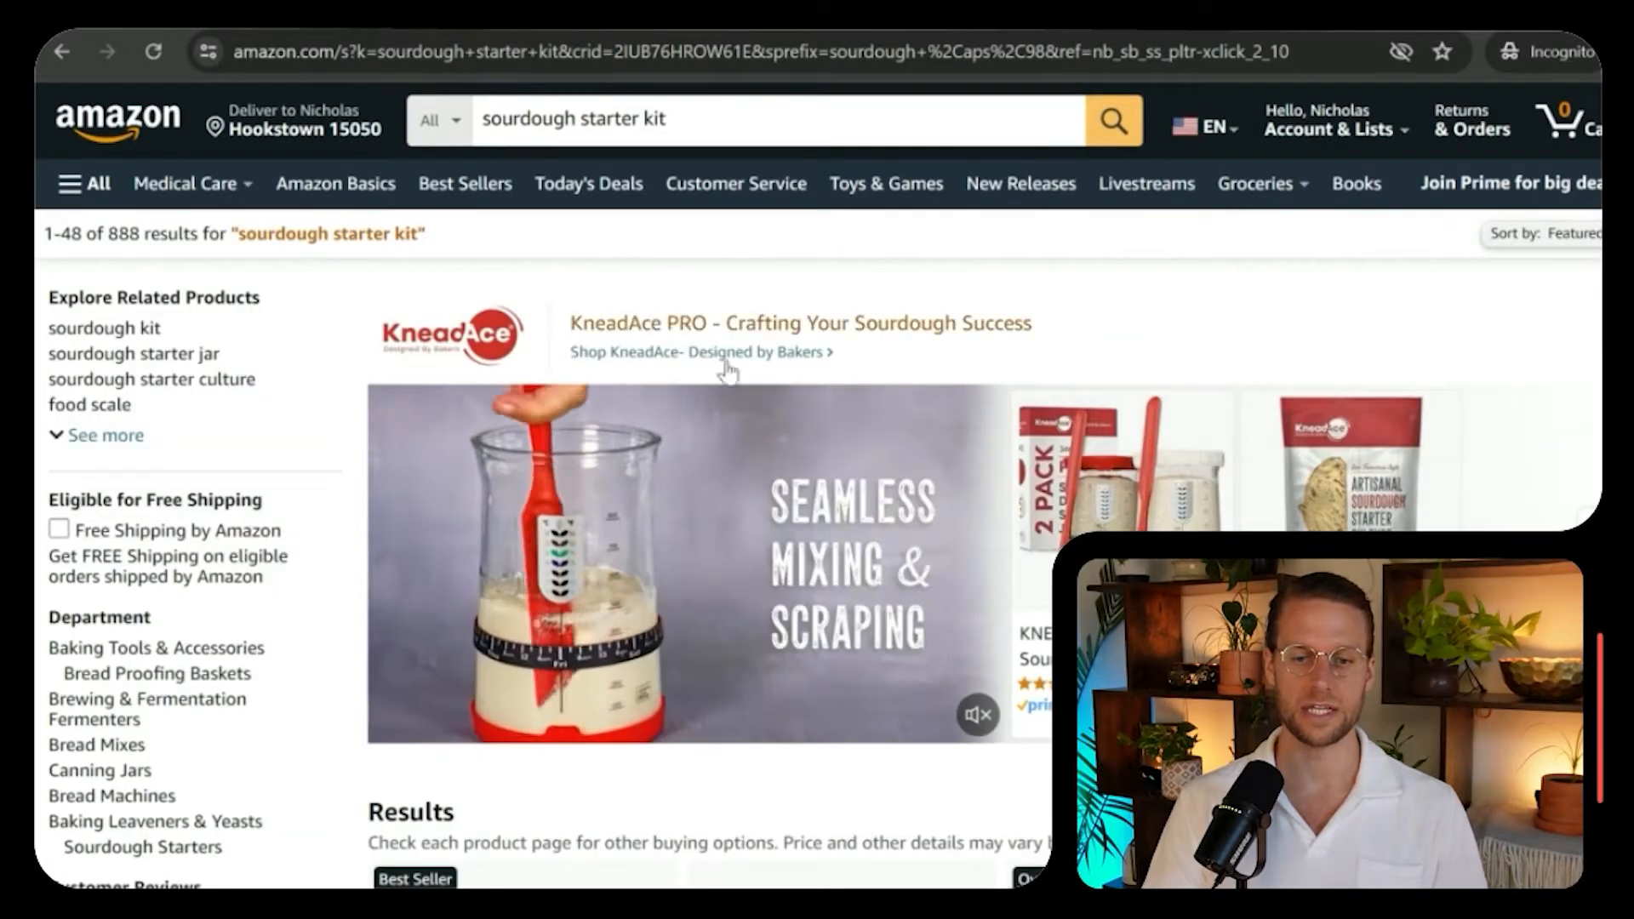
{"action": "scroll", "coordinate": [762, 420], "scroll_direction": "down", "scroll_amount": 2}
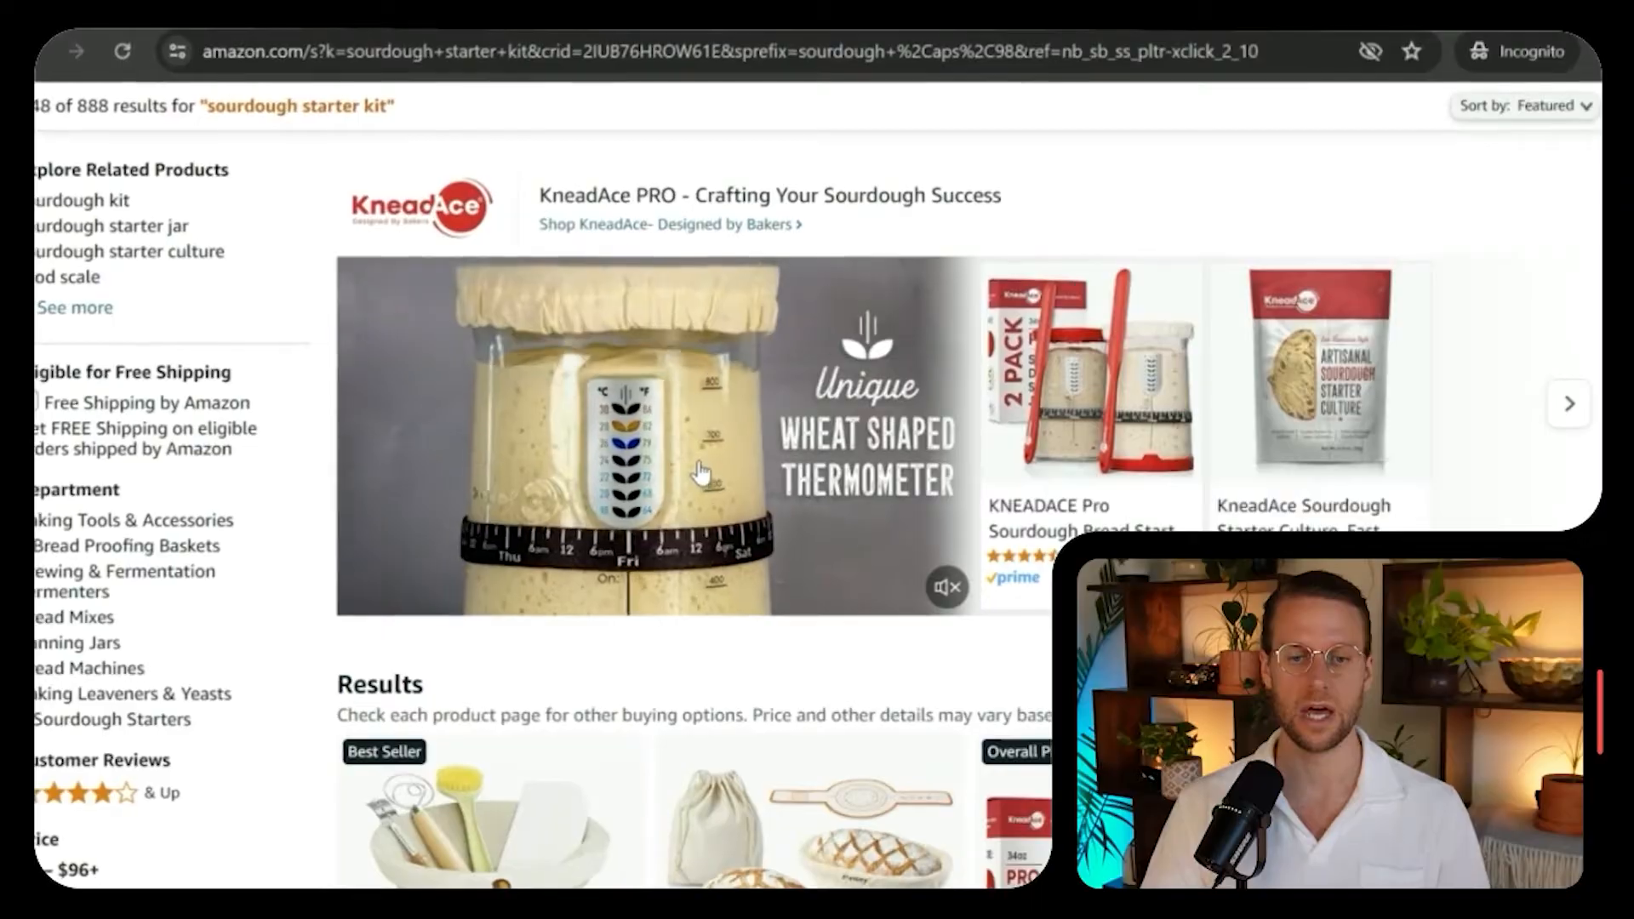
{"action": "scroll", "coordinate": [549, 460], "scroll_direction": "down", "scroll_amount": 3}
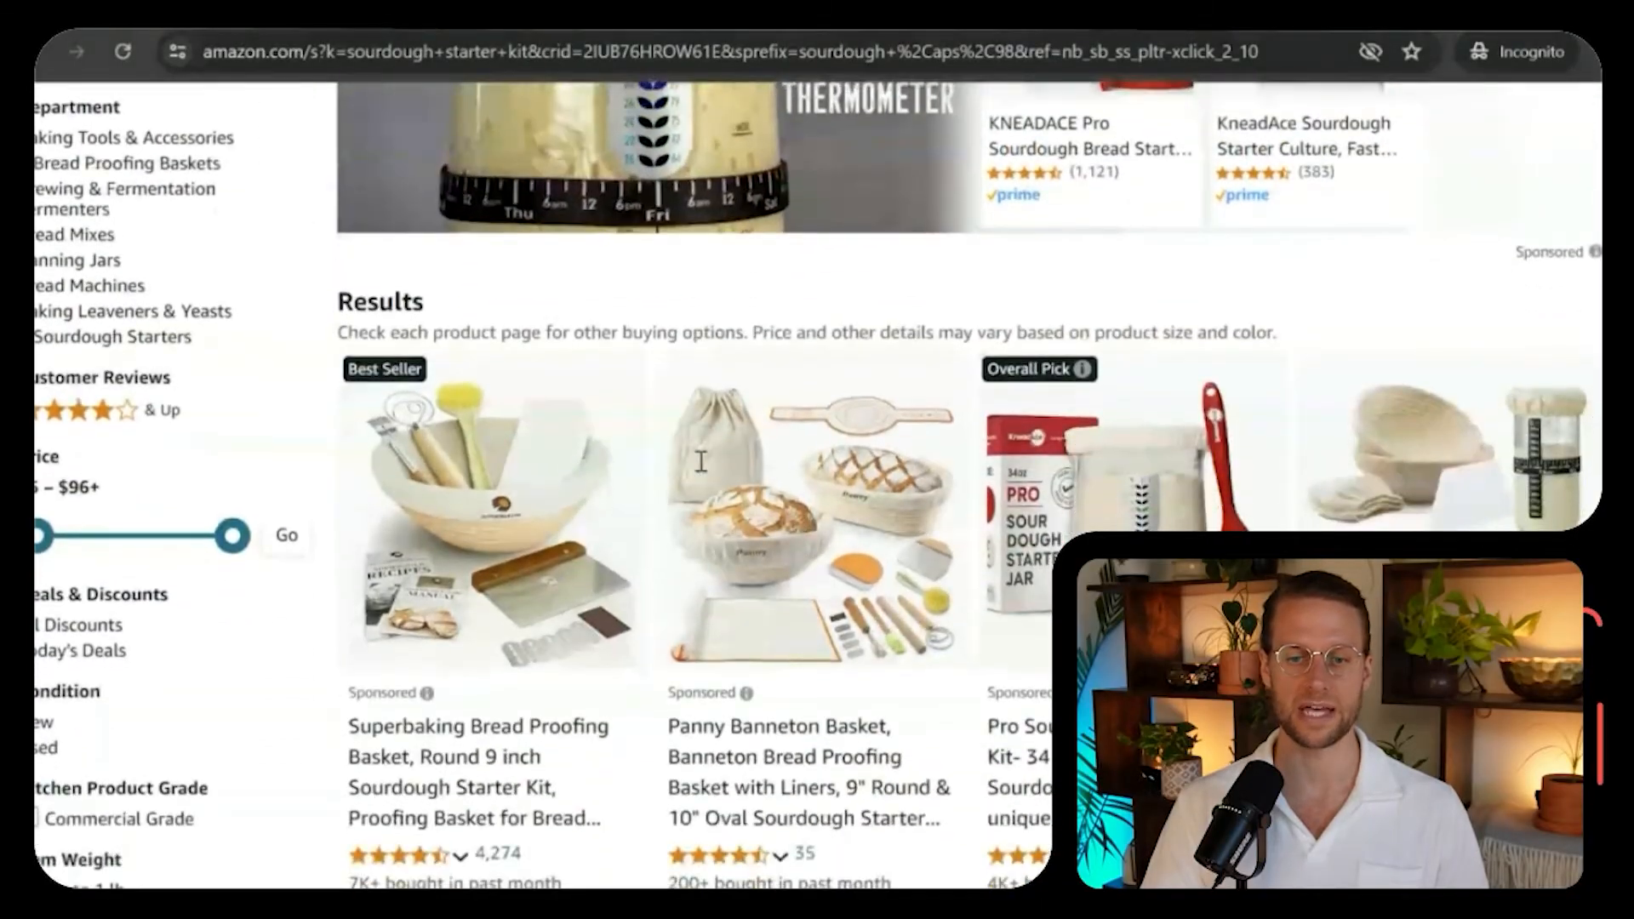
{"action": "scroll", "coordinate": [700, 461], "scroll_direction": "down", "scroll_amount": 2}
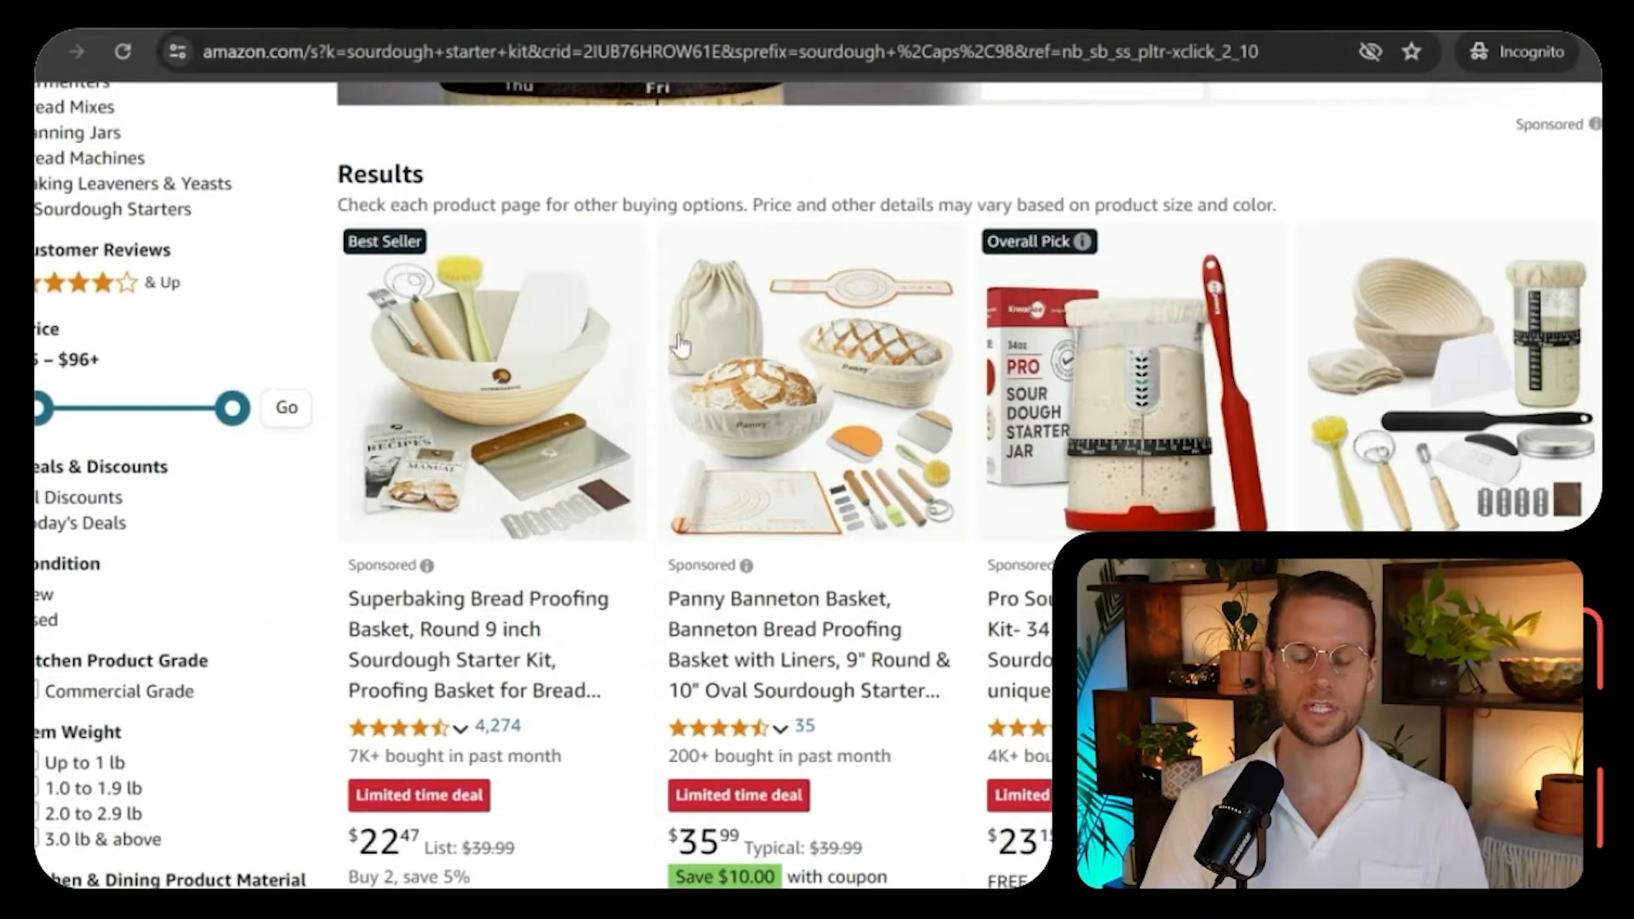
{"action": "scroll", "coordinate": [817, 485], "scroll_direction": "down", "scroll_amount": 8}
{"action": "scroll", "coordinate": [818, 485], "scroll_direction": "up", "scroll_amount": 3}
{"action": "scroll", "coordinate": [783, 340], "scroll_direction": "up", "scroll_amount": 3}
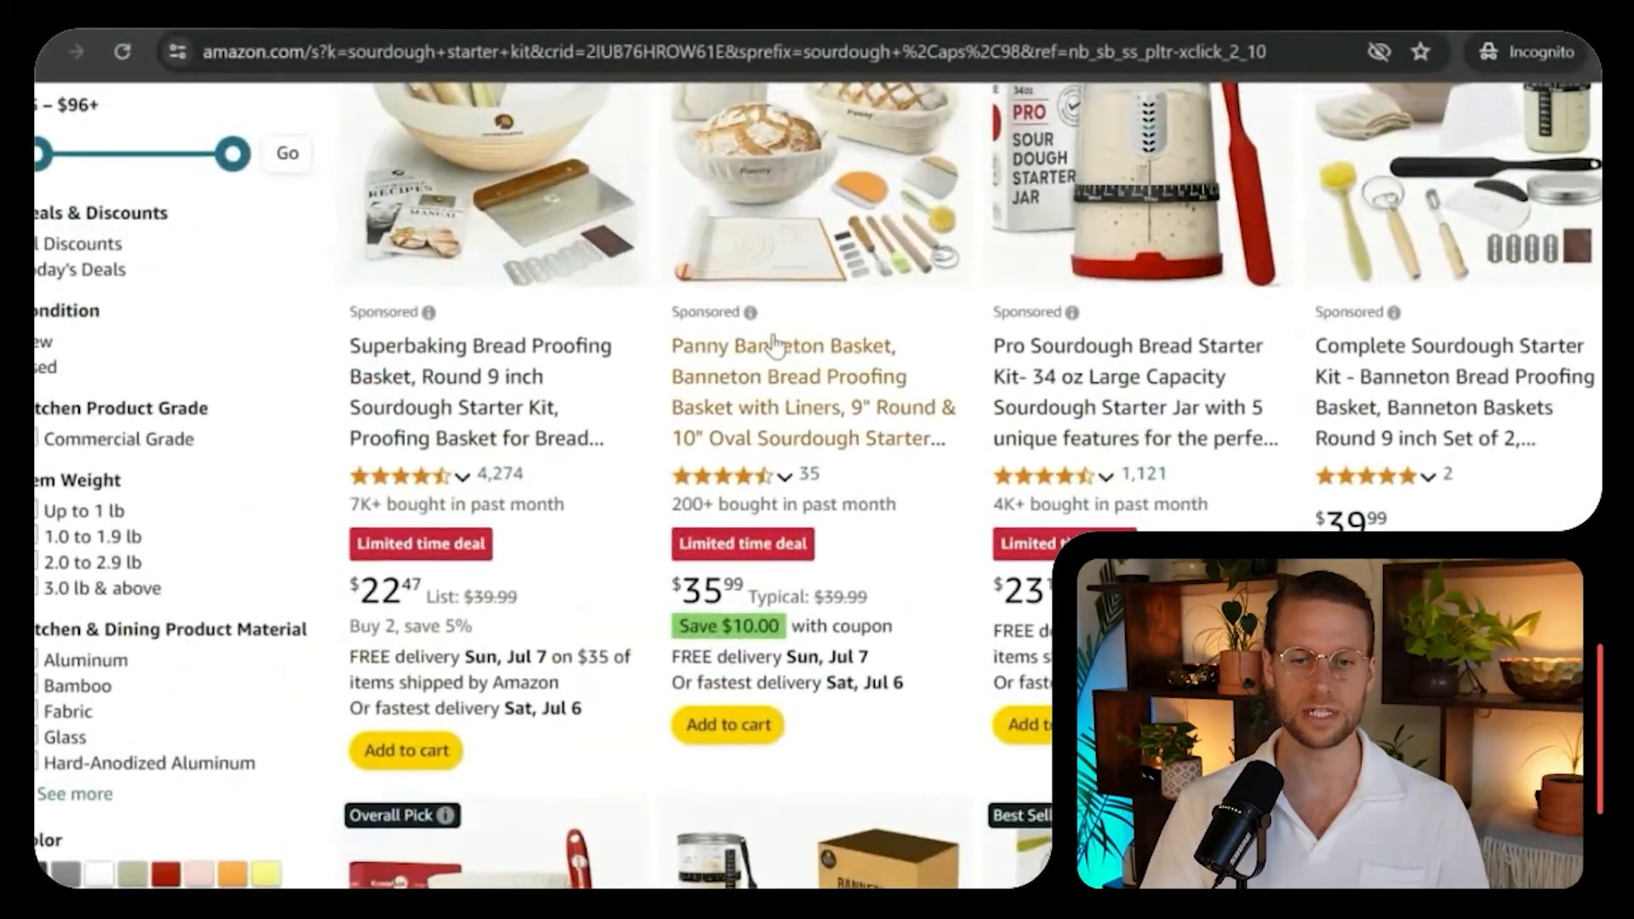
{"action": "left_click", "coordinate": [781, 329]}
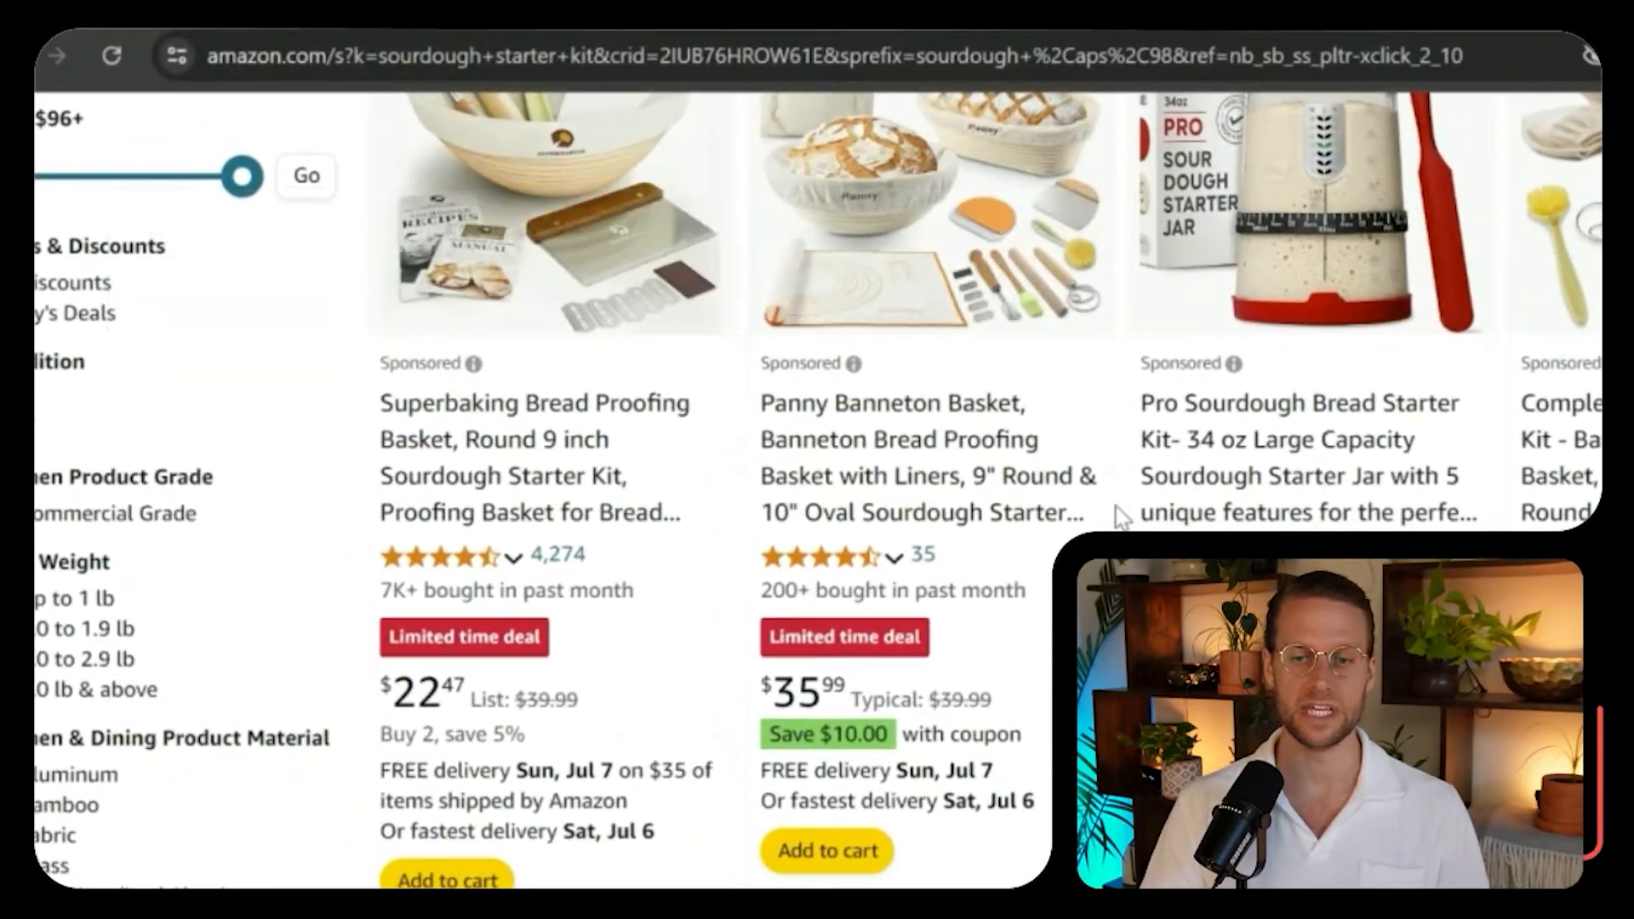
{"action": "scroll", "coordinate": [1122, 517], "scroll_direction": "up", "scroll_amount": 2}
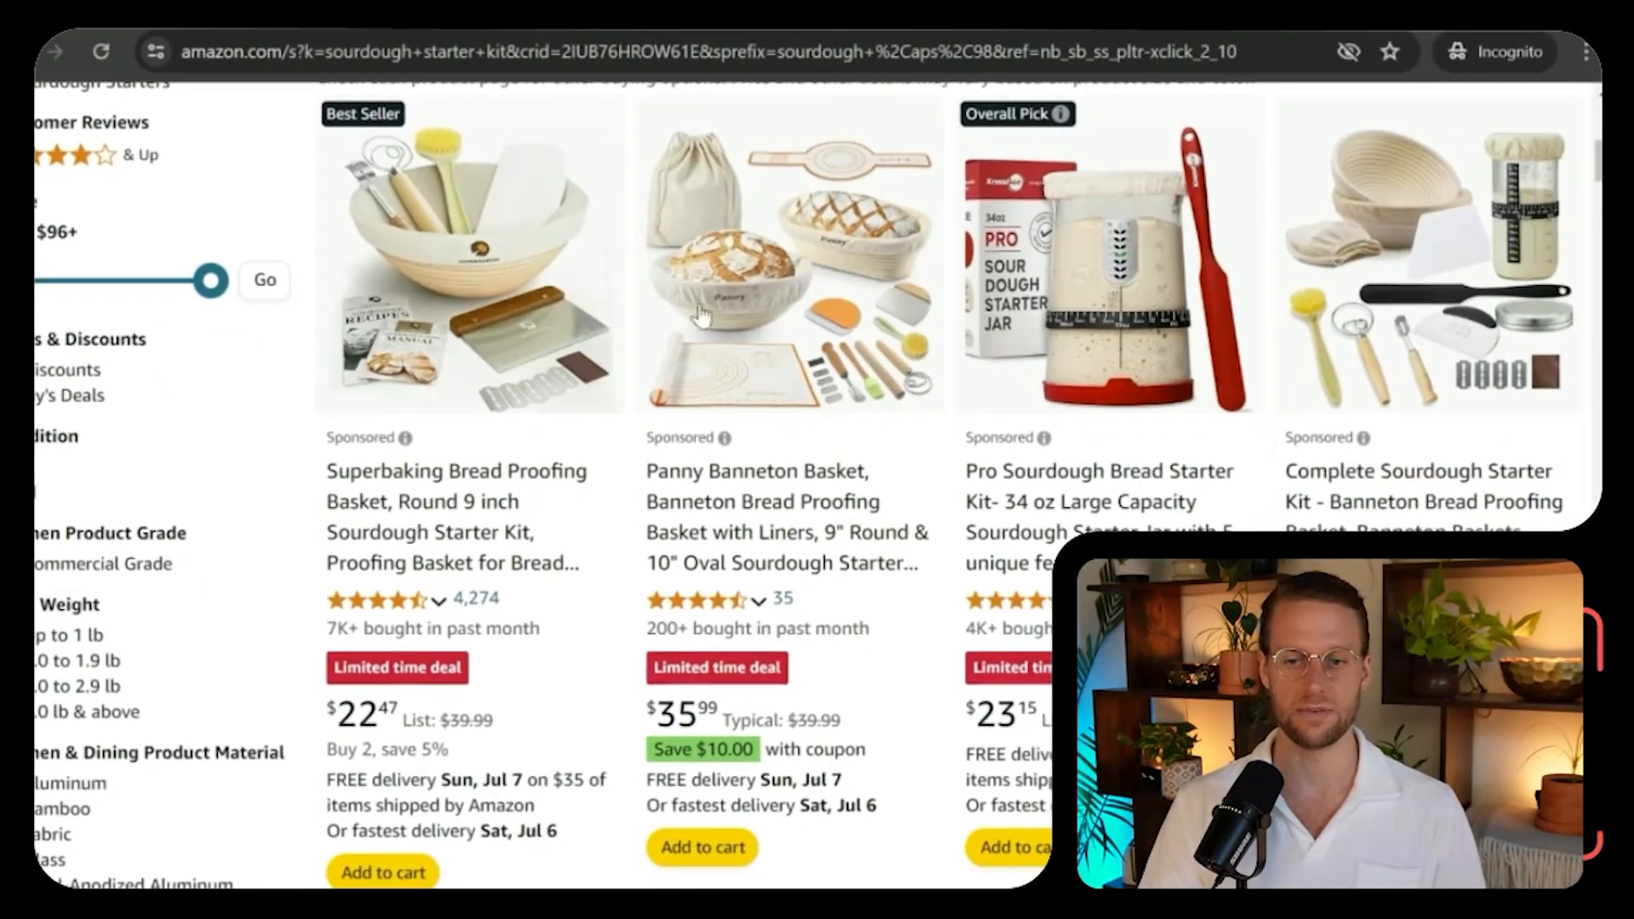
{"action": "scroll", "coordinate": [920, 677], "scroll_direction": "up", "scroll_amount": 5}
{"action": "scroll", "coordinate": [923, 677], "scroll_direction": "up", "scroll_amount": 4}
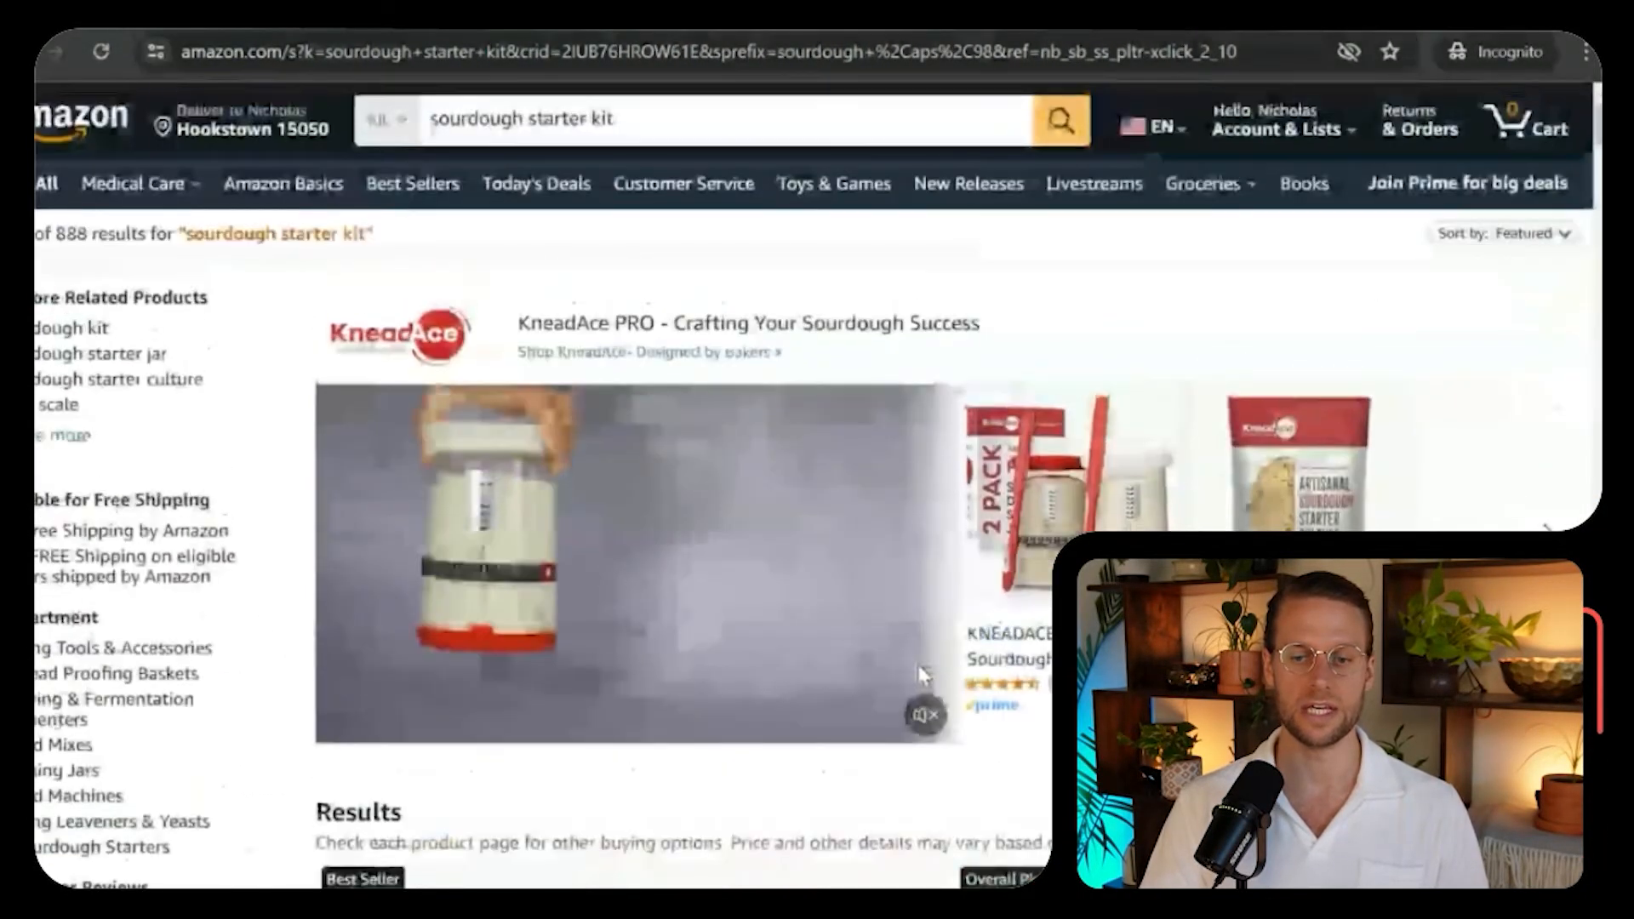
Look through the search results from the first sponsored row to the "More results" section, comparing sponsored and organic listings.
{"action": "scroll", "coordinate": [923, 678], "scroll_direction": "down", "scroll_amount": 6}
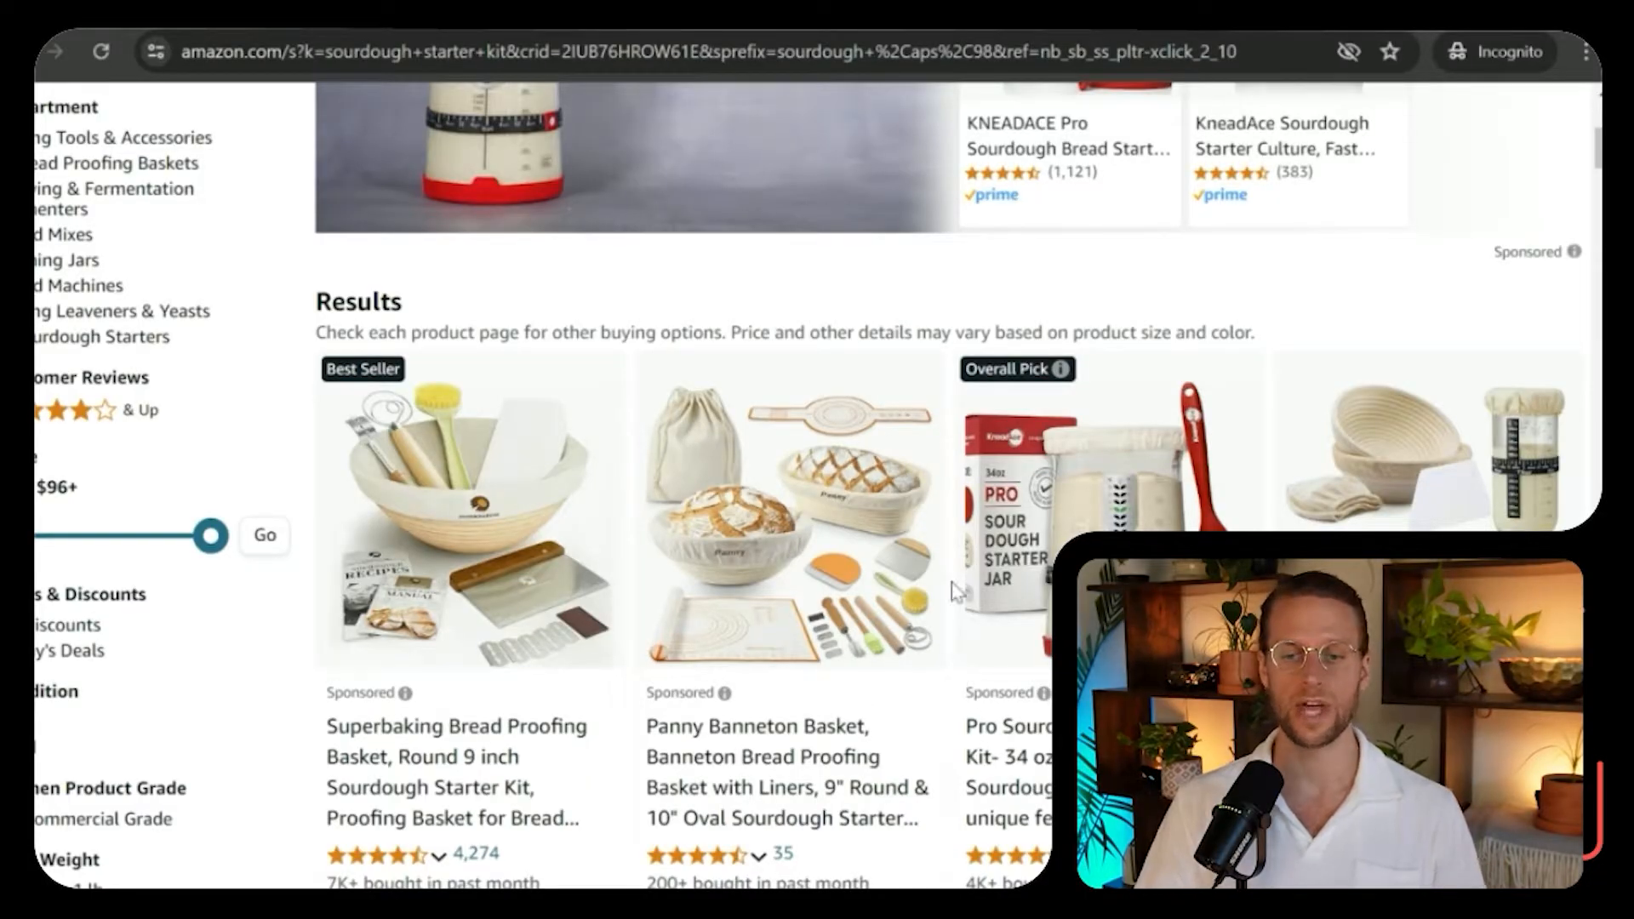
{"action": "scroll", "coordinate": [954, 589], "scroll_direction": "down", "scroll_amount": 3}
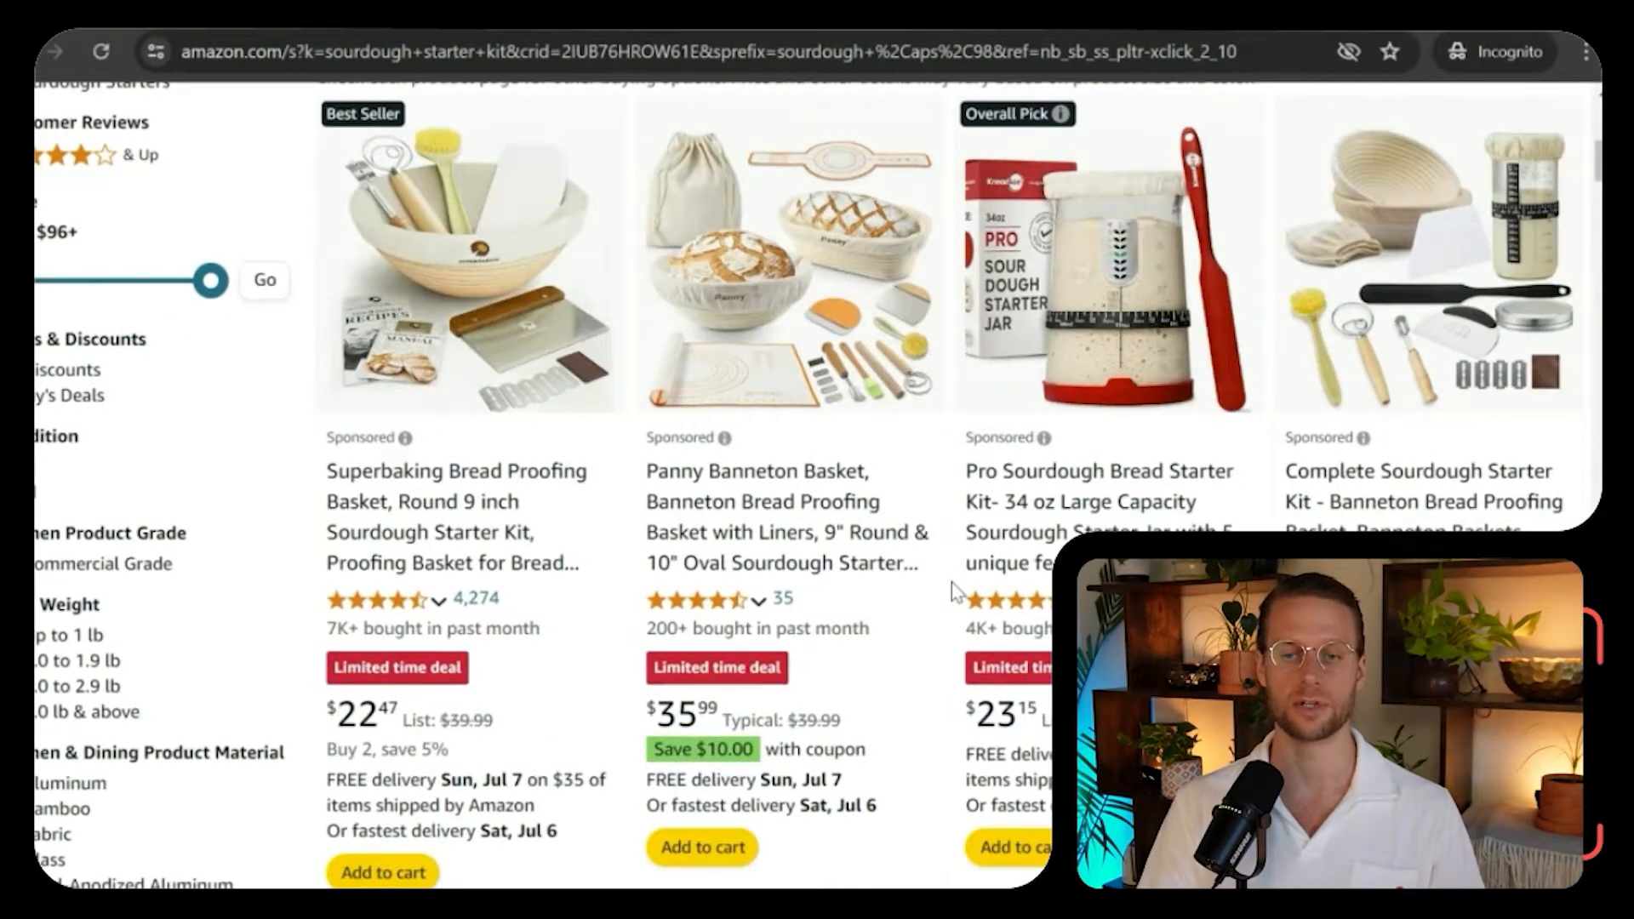
{"action": "scroll", "coordinate": [952, 584], "scroll_direction": "up", "scroll_amount": 2}
{"action": "scroll", "coordinate": [951, 584], "scroll_direction": "down", "scroll_amount": 3}
{"action": "scroll", "coordinate": [951, 584], "scroll_direction": "up", "scroll_amount": 3}
{"action": "scroll", "coordinate": [951, 584], "scroll_direction": "down", "scroll_amount": 3}
{"action": "scroll", "coordinate": [952, 584], "scroll_direction": "down", "scroll_amount": 8}
{"action": "scroll", "coordinate": [951, 584], "scroll_direction": "up", "scroll_amount": 5}
{"action": "scroll", "coordinate": [952, 584], "scroll_direction": "down", "scroll_amount": 8}
{"action": "scroll", "coordinate": [951, 496], "scroll_direction": "down", "scroll_amount": 12}
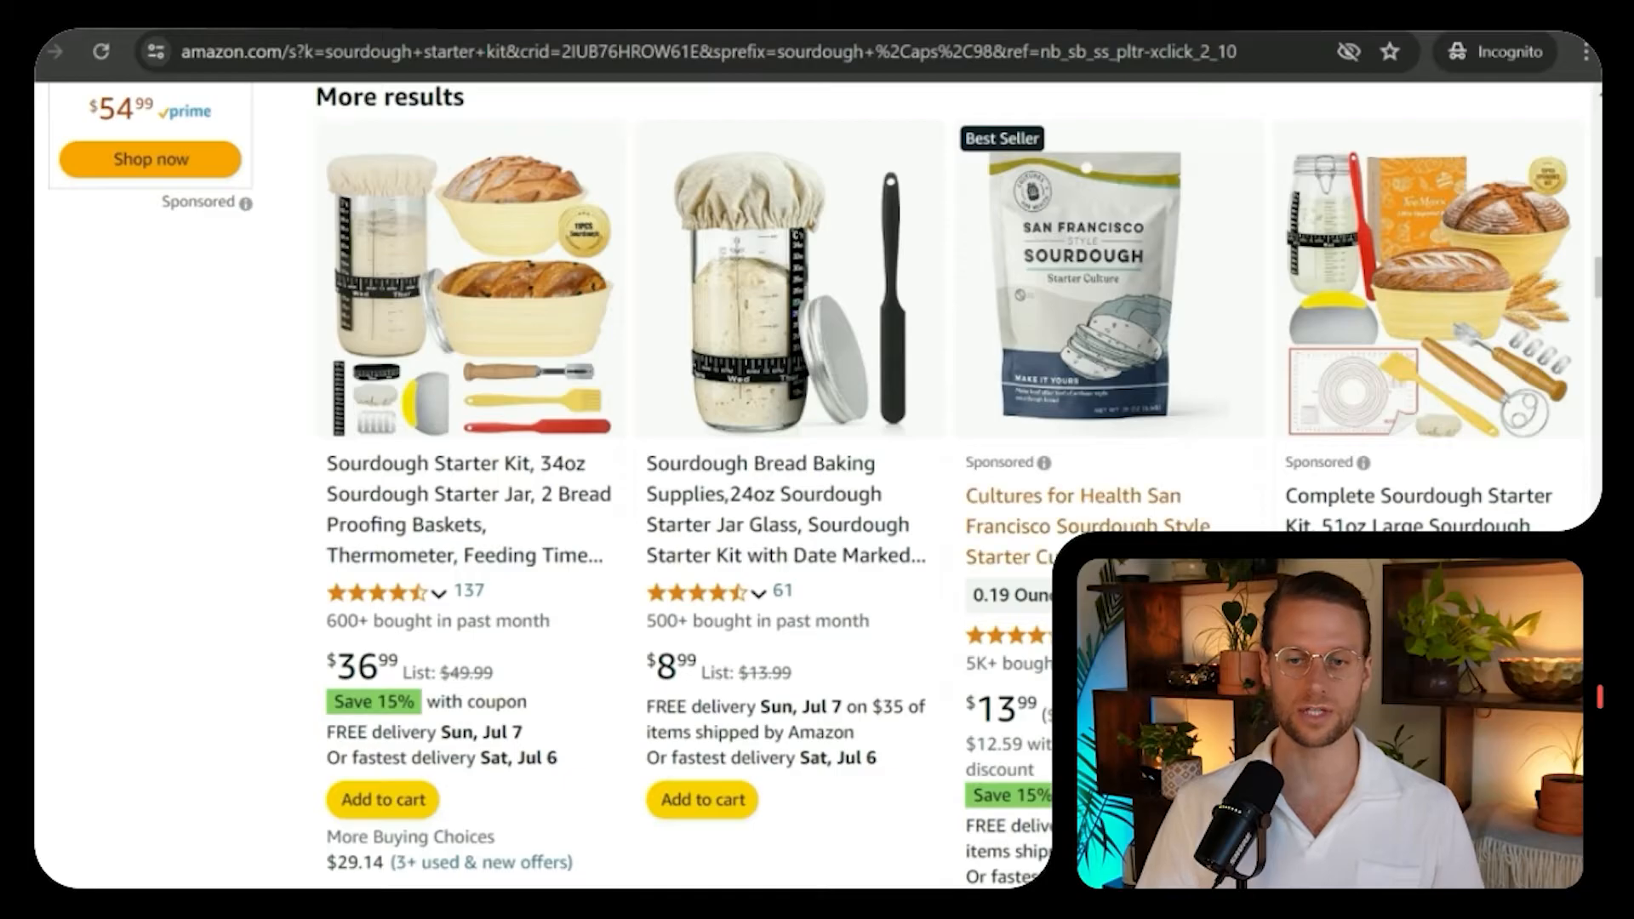
Go over the results page again, checking where sponsored listings appear among the organic ones in the lower rows.
{"action": "scroll", "coordinate": [1088, 511], "scroll_direction": "up", "scroll_amount": 9}
{"action": "scroll", "coordinate": [1088, 510], "scroll_direction": "down", "scroll_amount": 11}
{"action": "scroll", "coordinate": [817, 477], "scroll_direction": "up", "scroll_amount": 8}
{"action": "scroll", "coordinate": [818, 477], "scroll_direction": "down", "scroll_amount": 5}
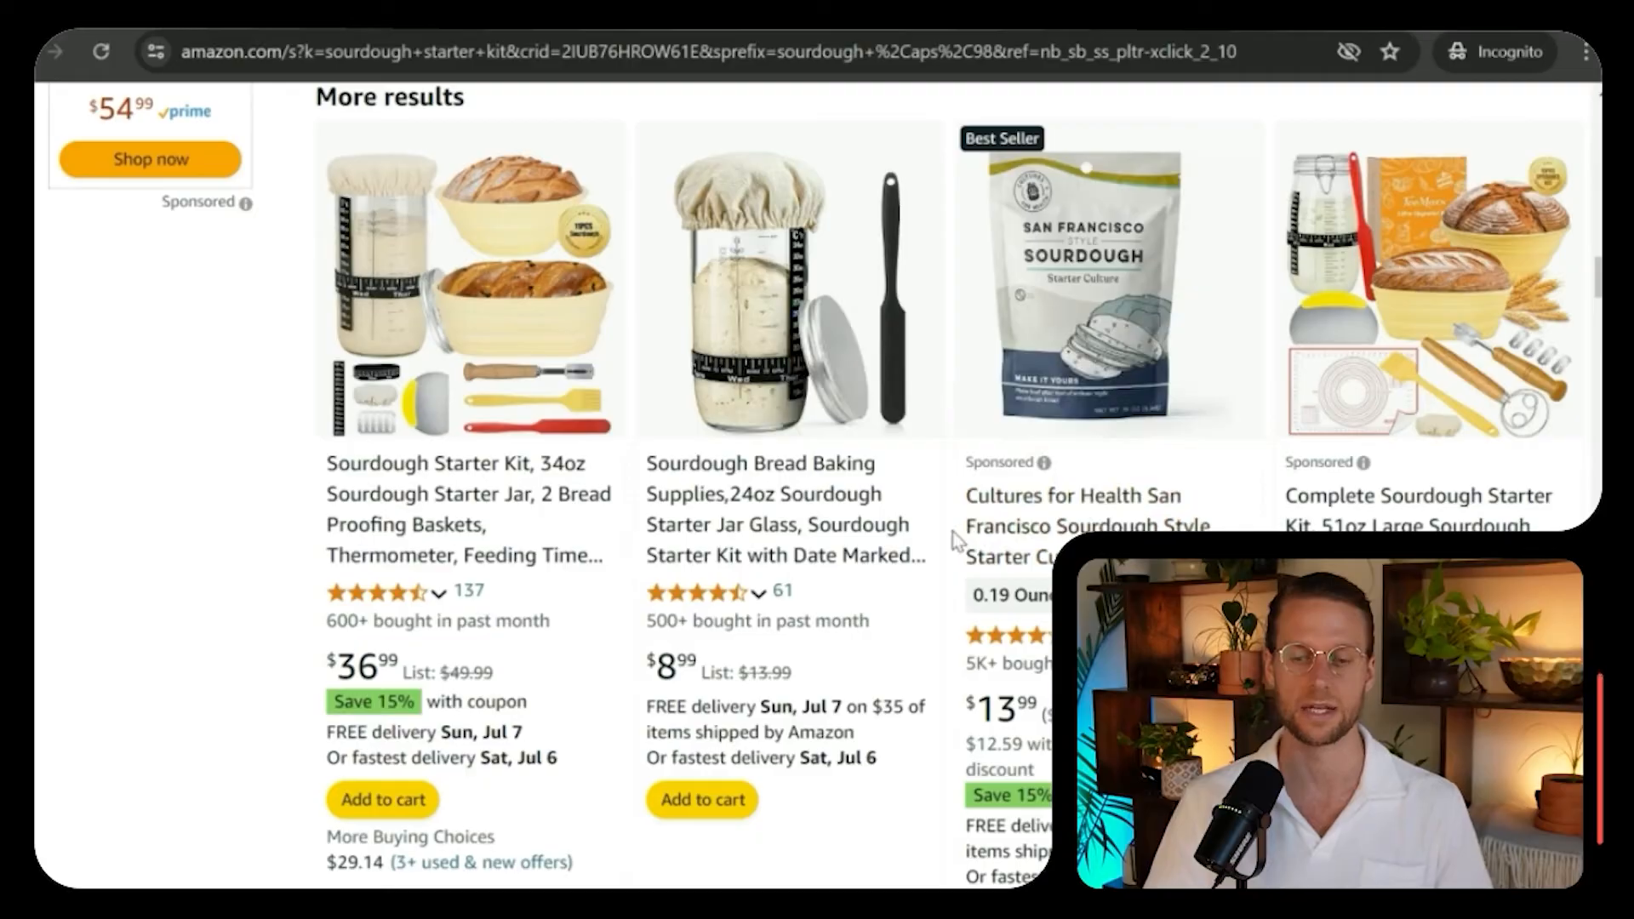
{"action": "scroll", "coordinate": [957, 545], "scroll_direction": "up", "scroll_amount": 20}
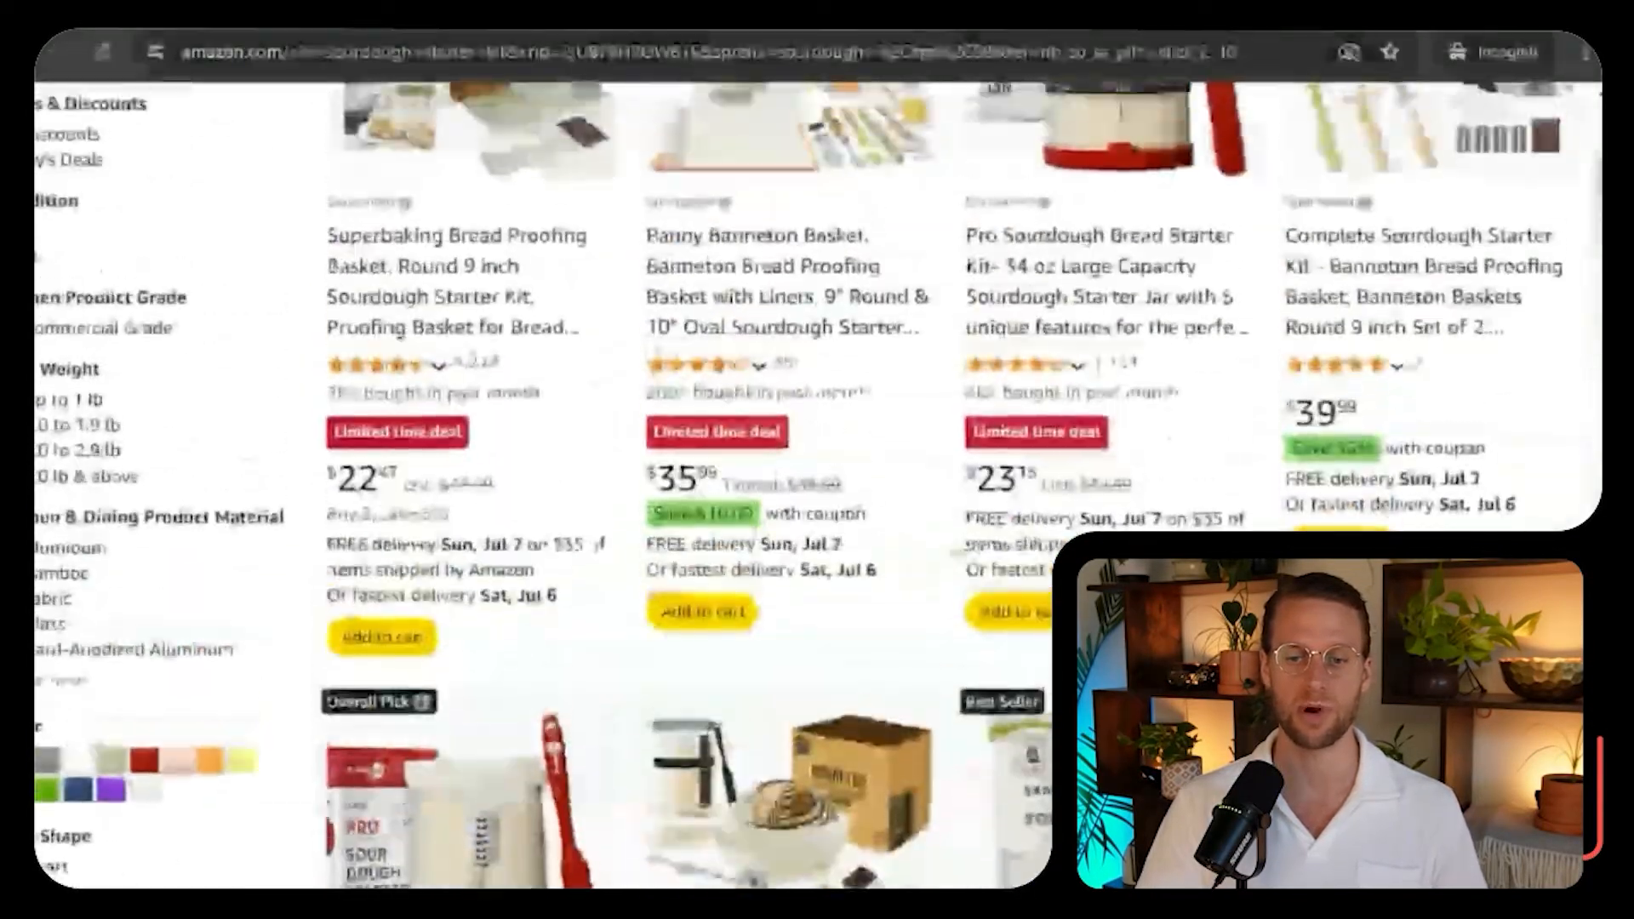
{"action": "scroll", "coordinate": [957, 545], "scroll_direction": "down", "scroll_amount": 5}
{"action": "scroll", "coordinate": [957, 545], "scroll_direction": "down", "scroll_amount": 15}
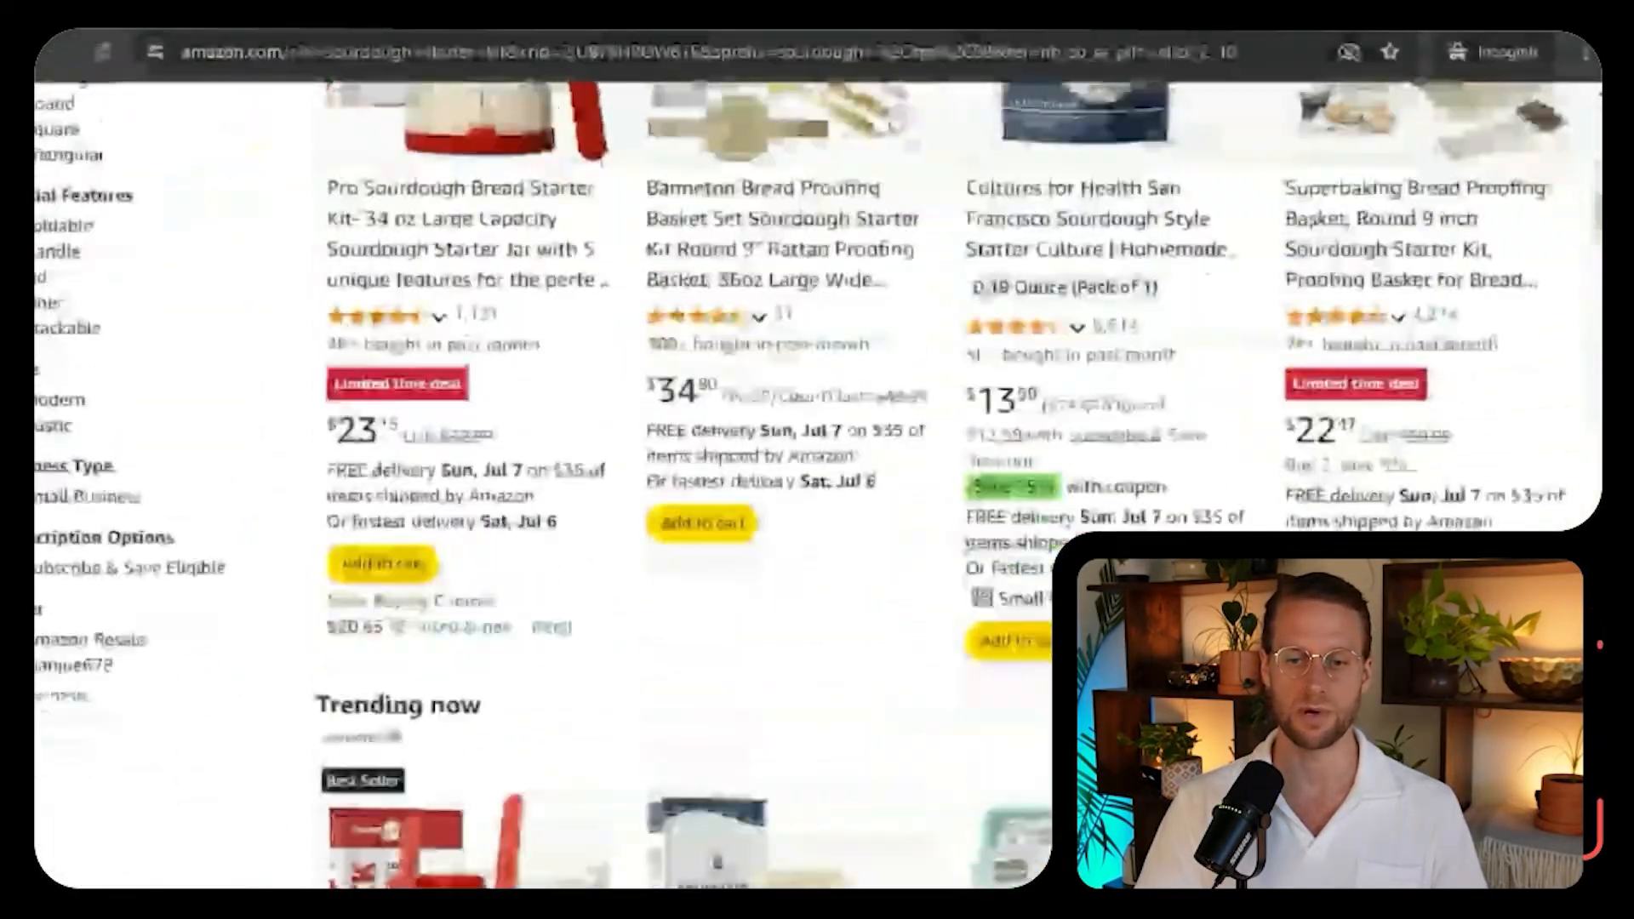
{"action": "scroll", "coordinate": [957, 545], "scroll_direction": "down", "scroll_amount": 2}
{"action": "scroll", "coordinate": [957, 544], "scroll_direction": "up", "scroll_amount": 2}
{"action": "scroll", "coordinate": [956, 545], "scroll_direction": "down", "scroll_amount": 8}
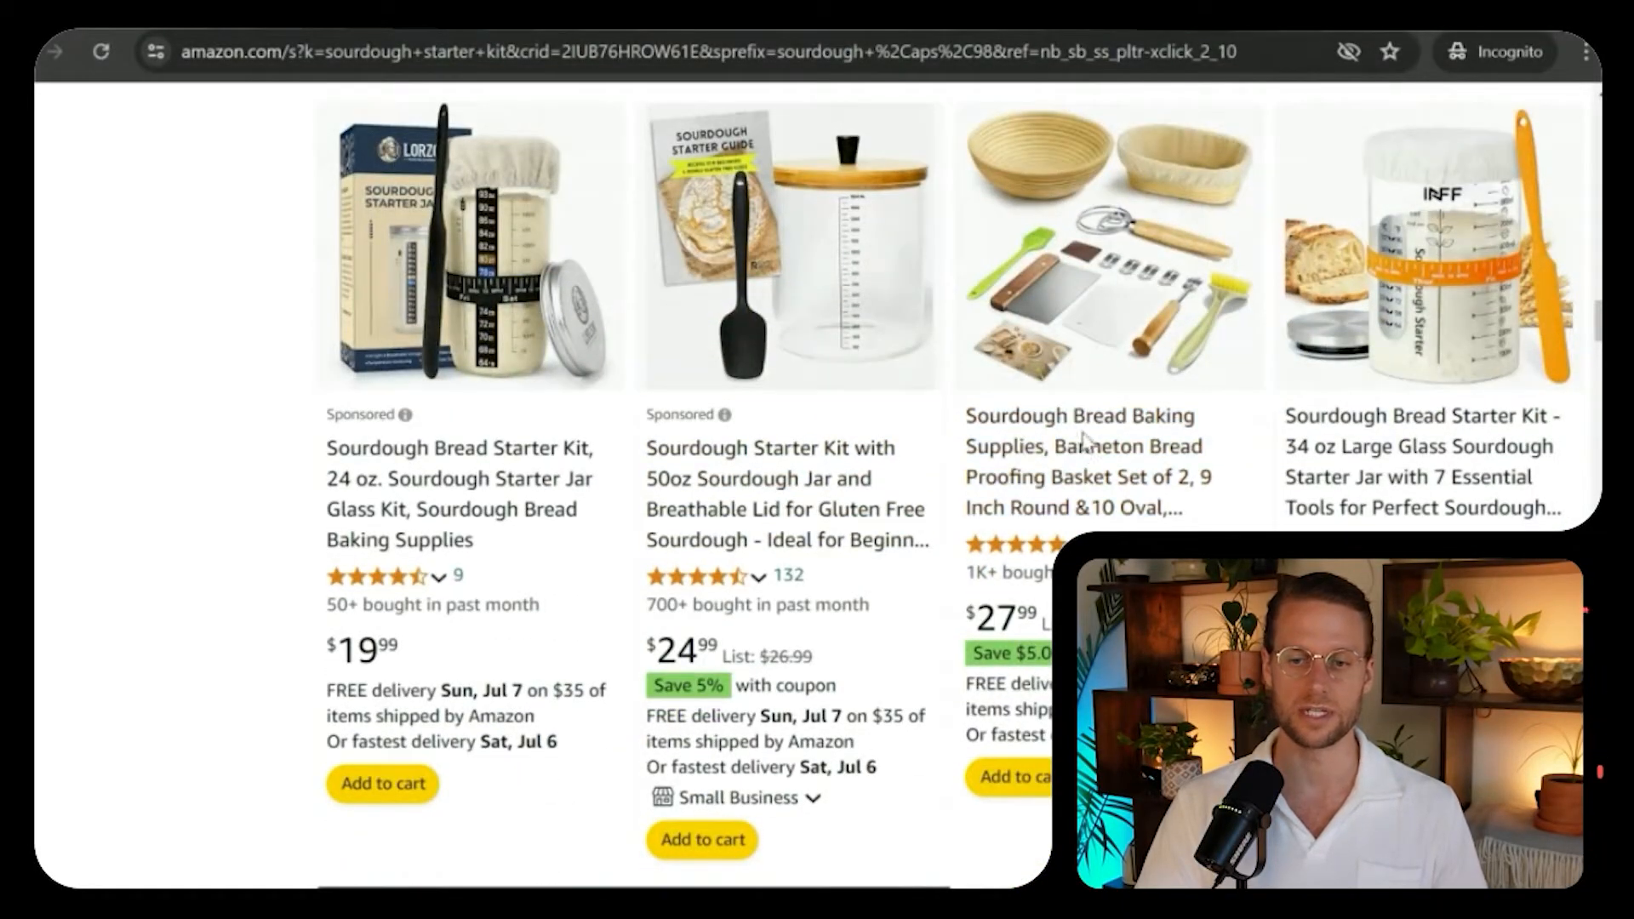
Open the Sourdough Bread Baking Supplies proofing basket set listing and view its sponsored "4 stars and above" products.
{"action": "left_click", "coordinate": [1079, 433]}
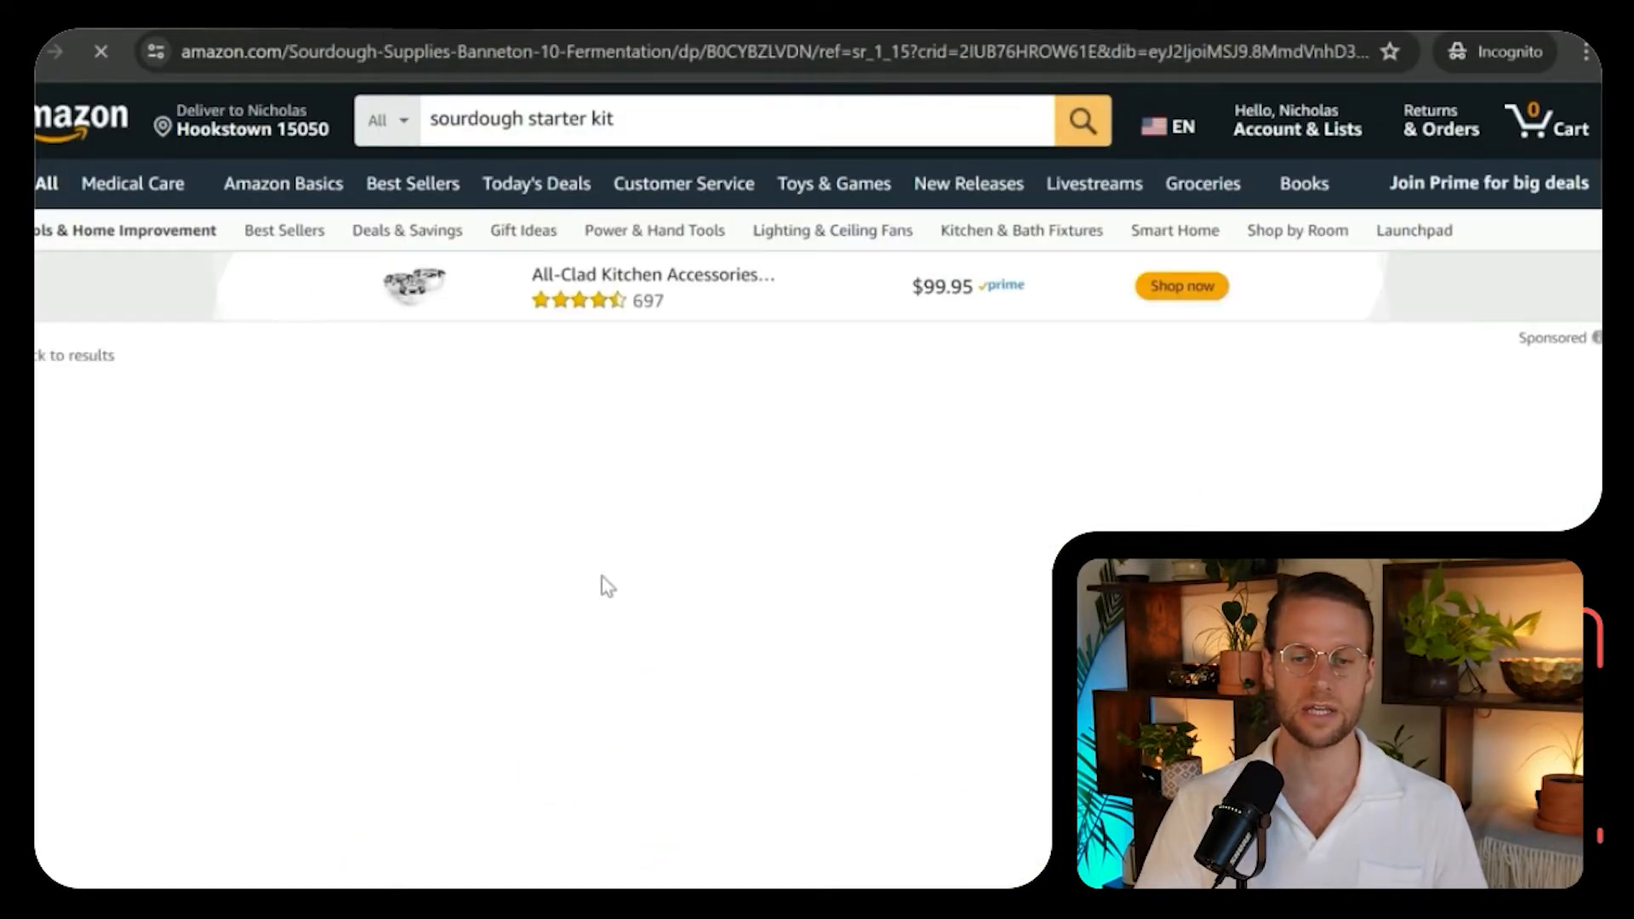
{"action": "scroll", "coordinate": [849, 714], "scroll_direction": "down", "scroll_amount": 3}
{"action": "scroll", "coordinate": [849, 713], "scroll_direction": "down", "scroll_amount": 15}
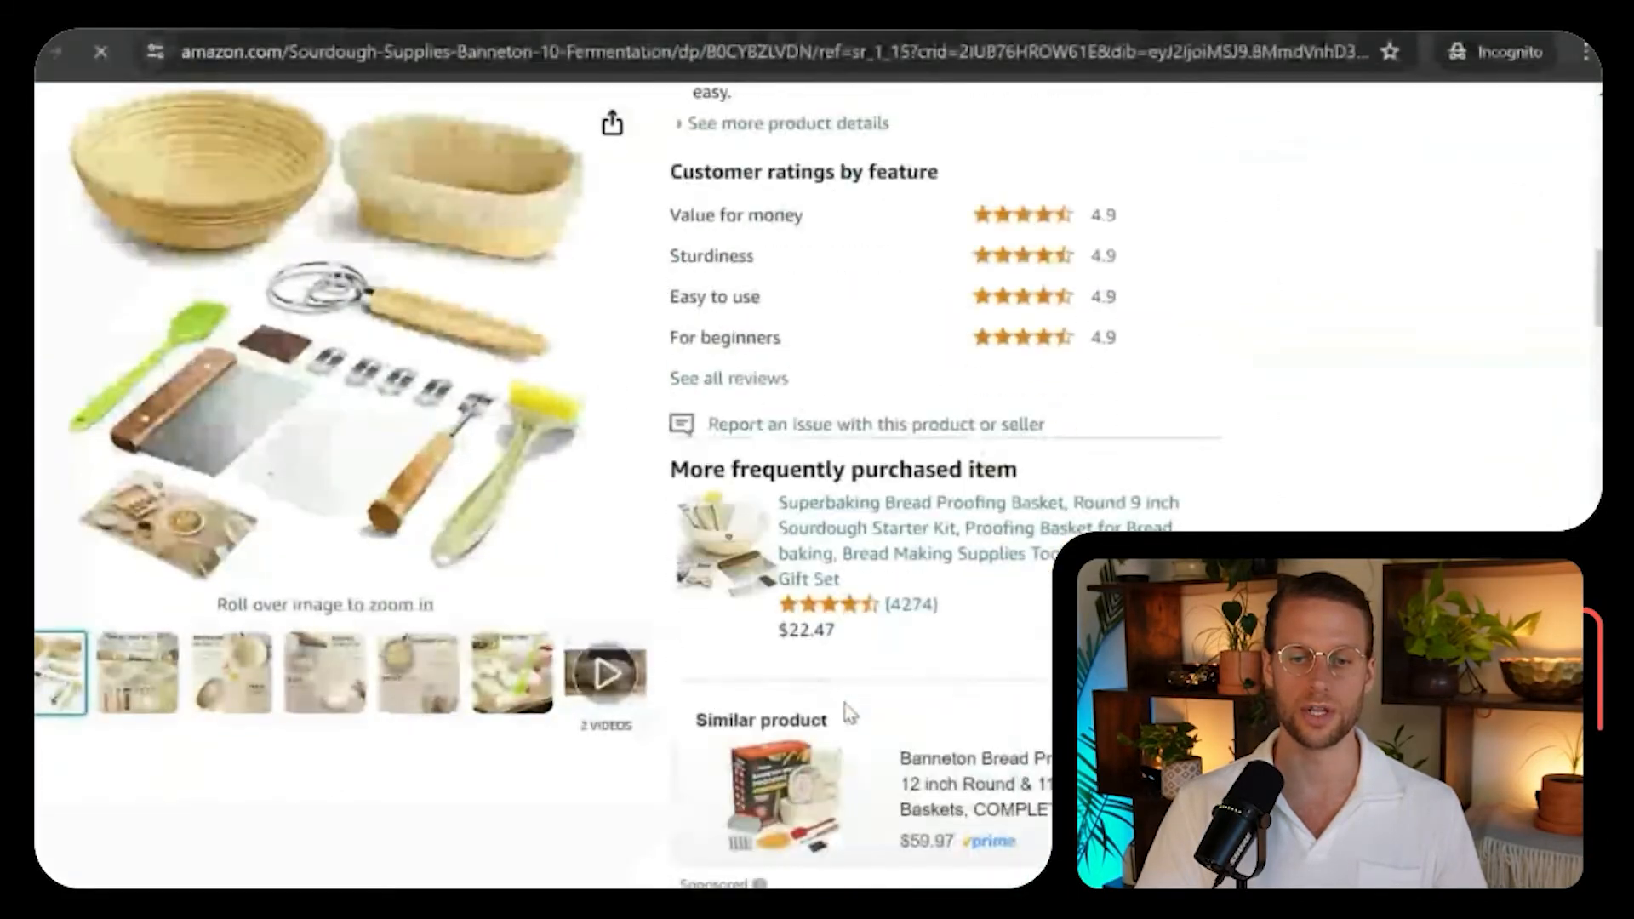
{"action": "scroll", "coordinate": [847, 715], "scroll_direction": "down", "scroll_amount": 8}
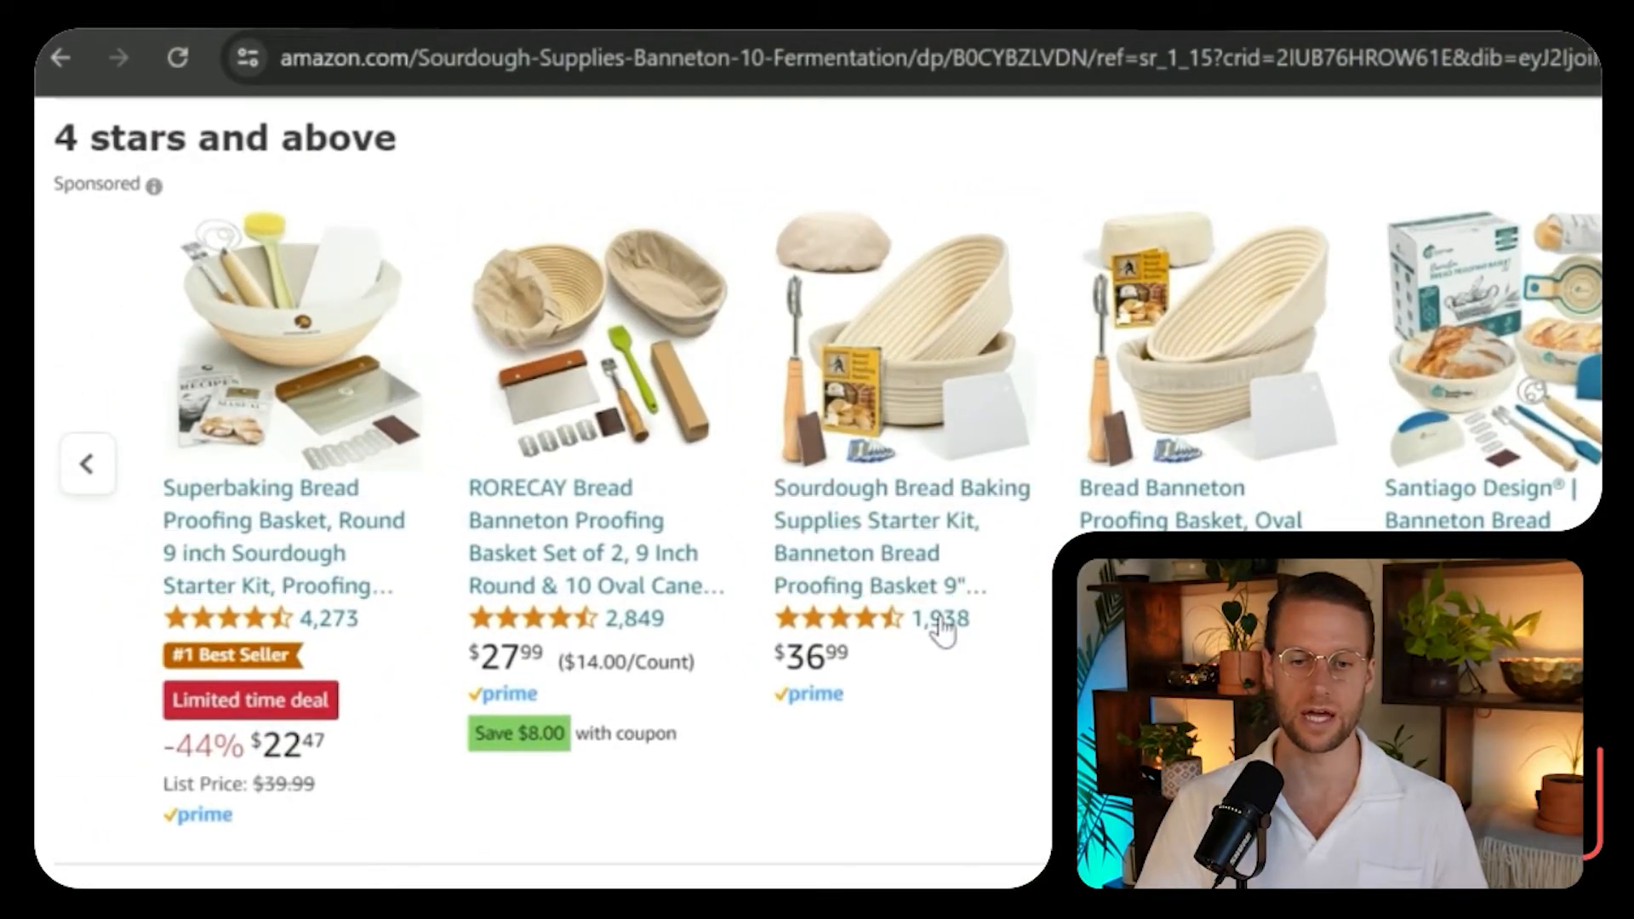
Examine the sponsored "Products related to this item" section on the proofing basket set's product page.
{"action": "scroll", "coordinate": [942, 630], "scroll_direction": "down", "scroll_amount": 20}
{"action": "scroll", "coordinate": [947, 630], "scroll_direction": "down", "scroll_amount": 20}
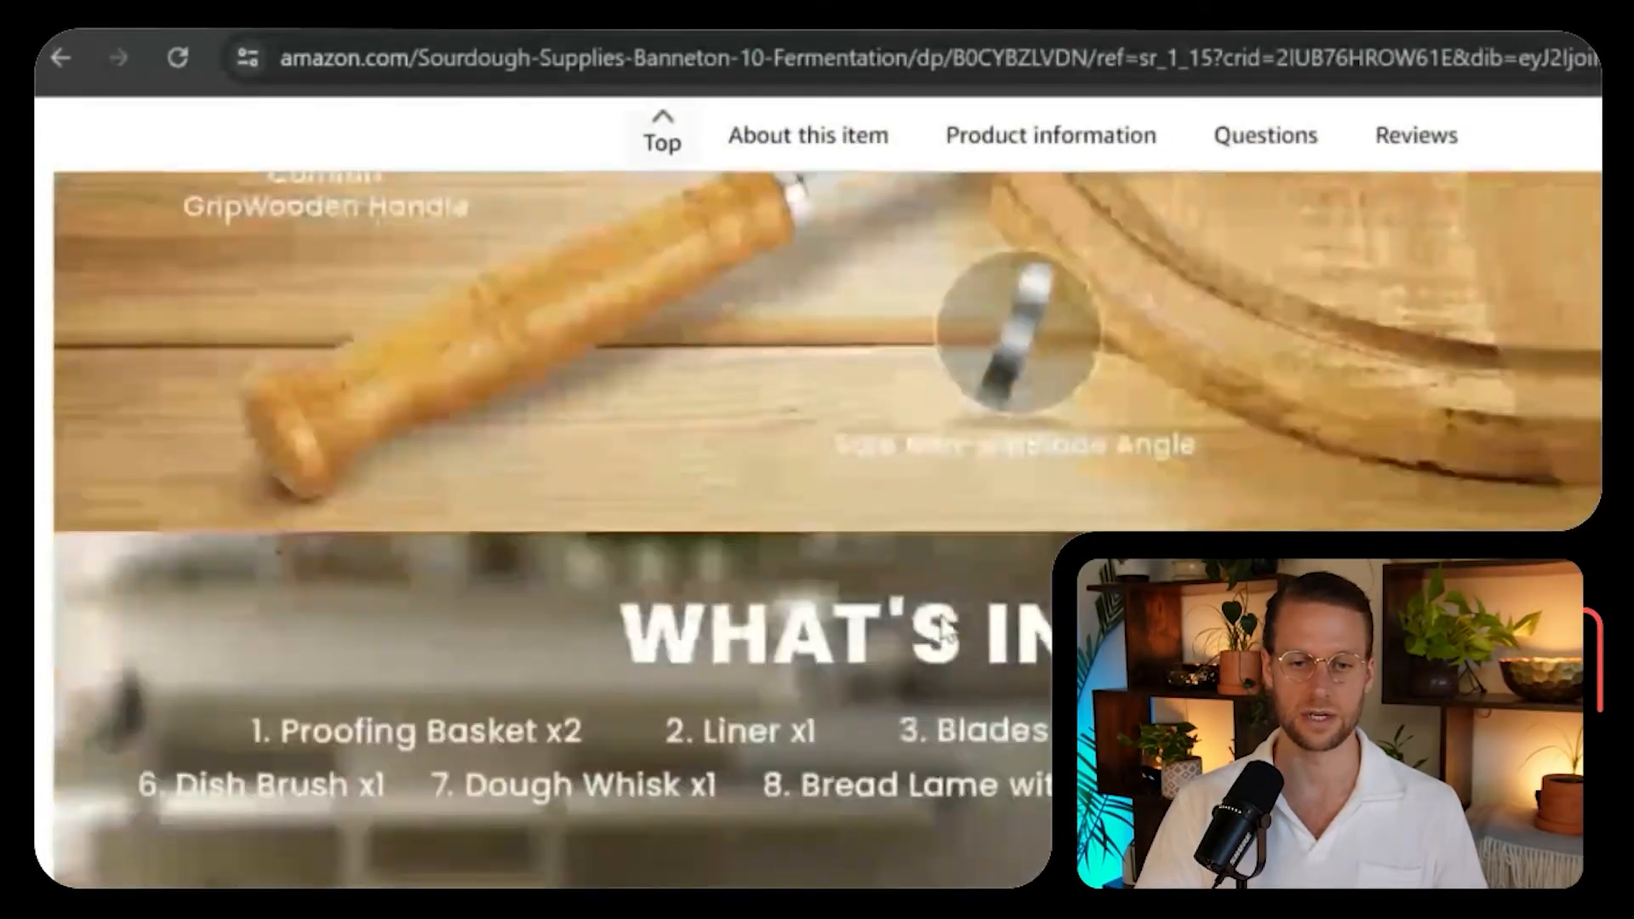
{"action": "scroll", "coordinate": [941, 634], "scroll_direction": "down", "scroll_amount": 20}
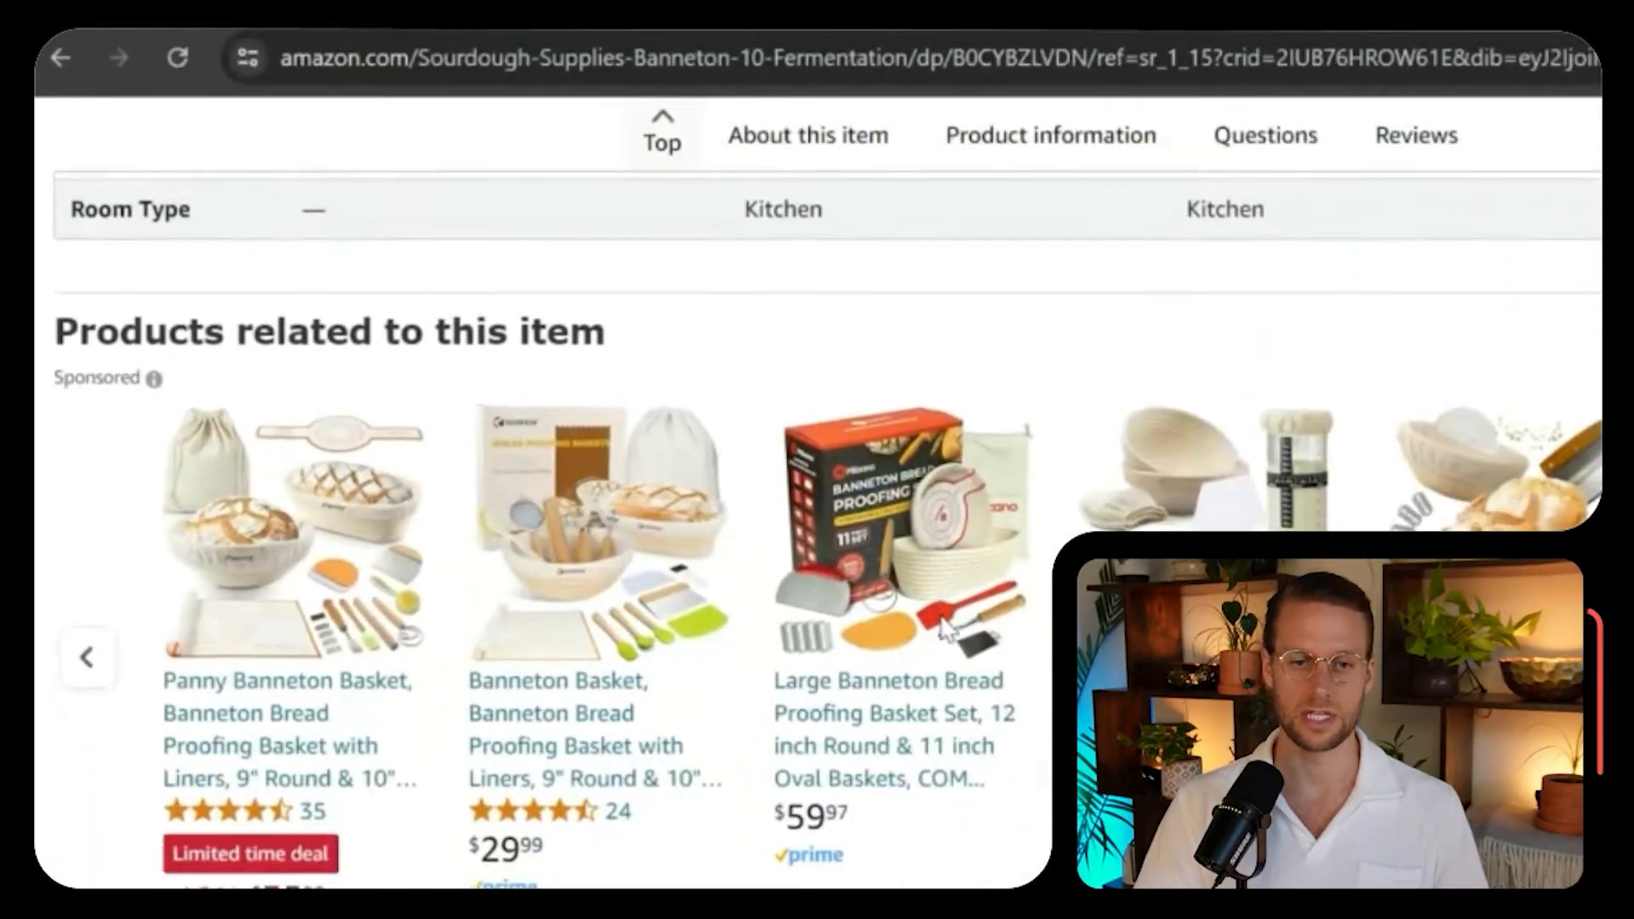
{"action": "scroll", "coordinate": [947, 628], "scroll_direction": "down", "scroll_amount": 2}
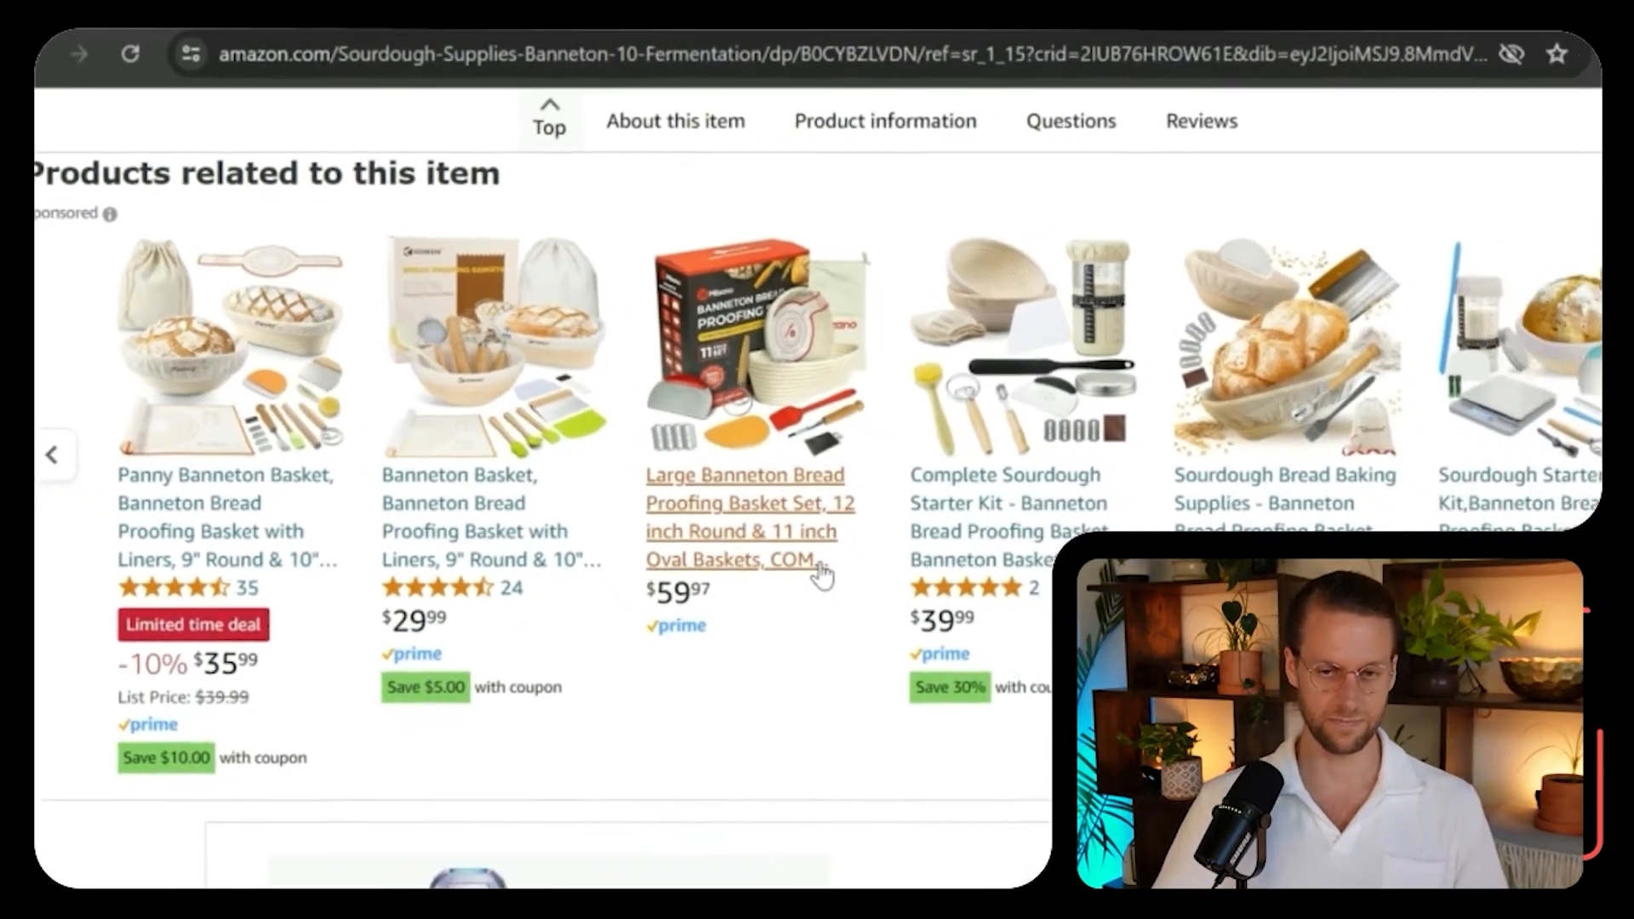
{"action": "scroll", "coordinate": [766, 544], "scroll_direction": "down", "scroll_amount": 8}
{"action": "scroll", "coordinate": [730, 521], "scroll_direction": "up", "scroll_amount": 8}
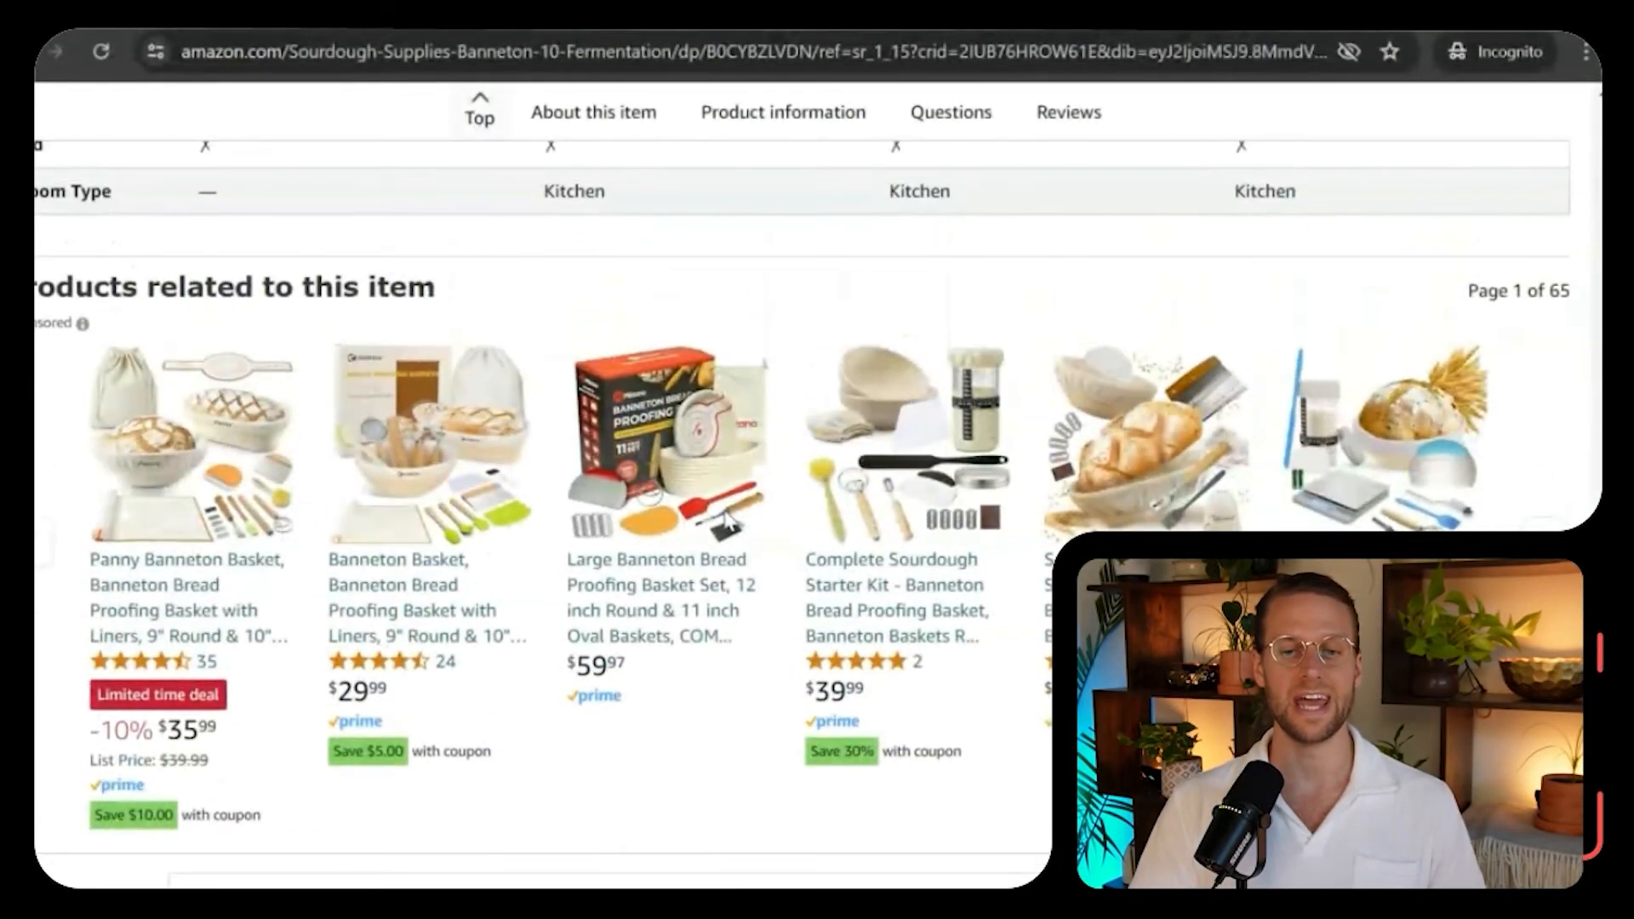
{"action": "scroll", "coordinate": [725, 521], "scroll_direction": "down", "scroll_amount": 3}
{"action": "scroll", "coordinate": [725, 522], "scroll_direction": "up", "scroll_amount": 3}
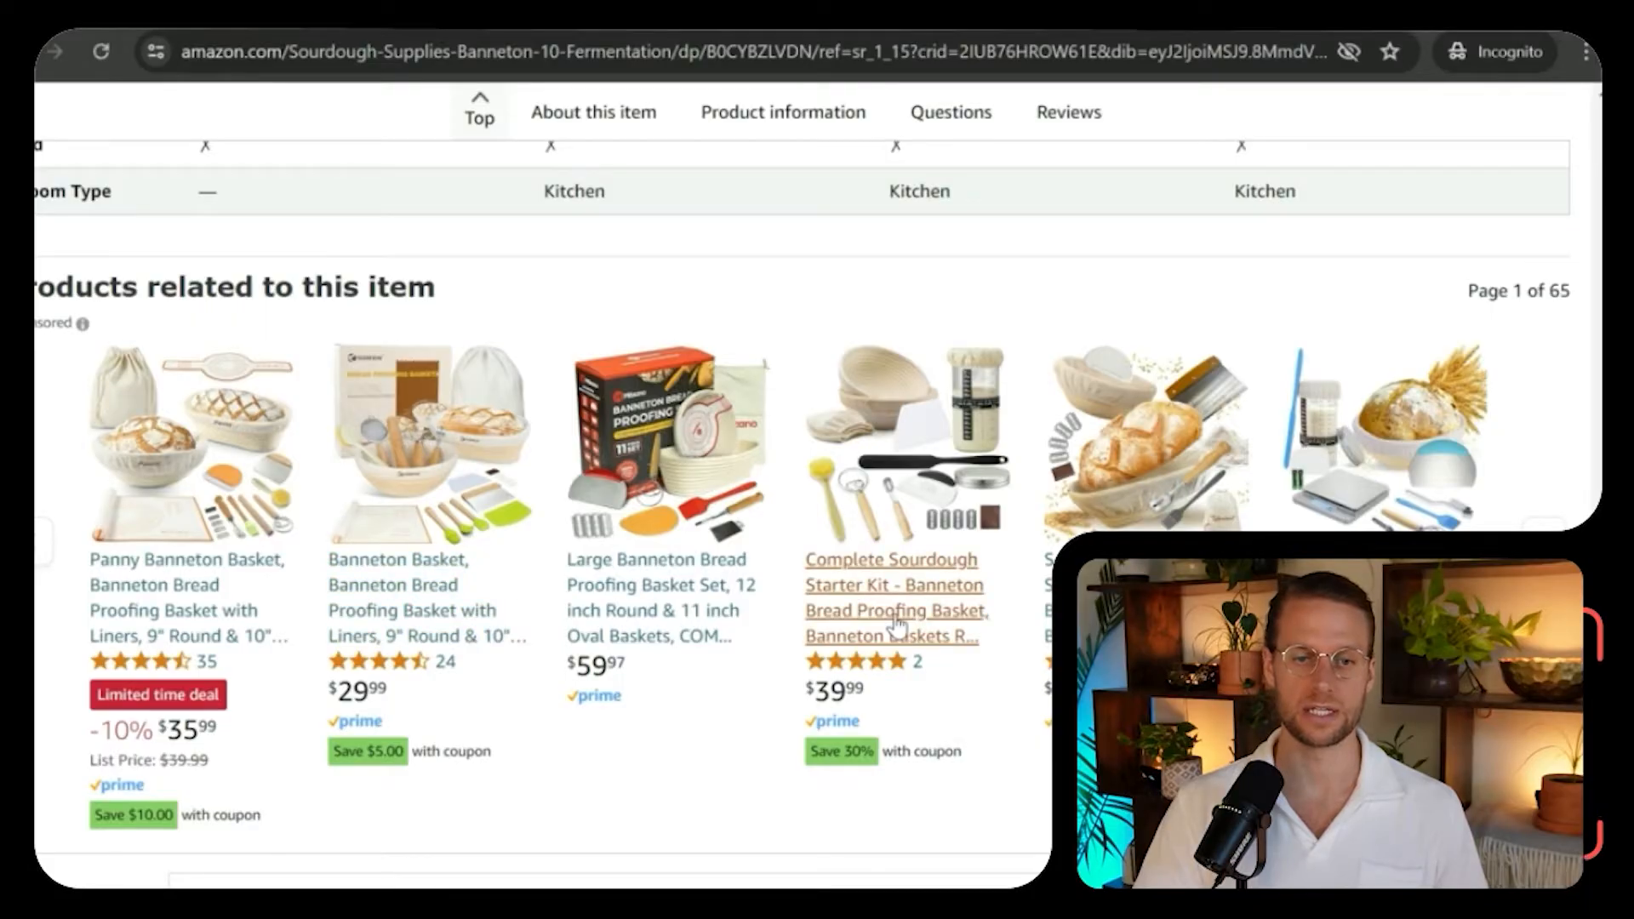
Return to the "sourdough starter kit" results, and review the manual targeting options in the new campaign form.
{"action": "scroll", "coordinate": [893, 627], "scroll_direction": "up", "scroll_amount": 10}
{"action": "left_click", "coordinate": [10, 51]}
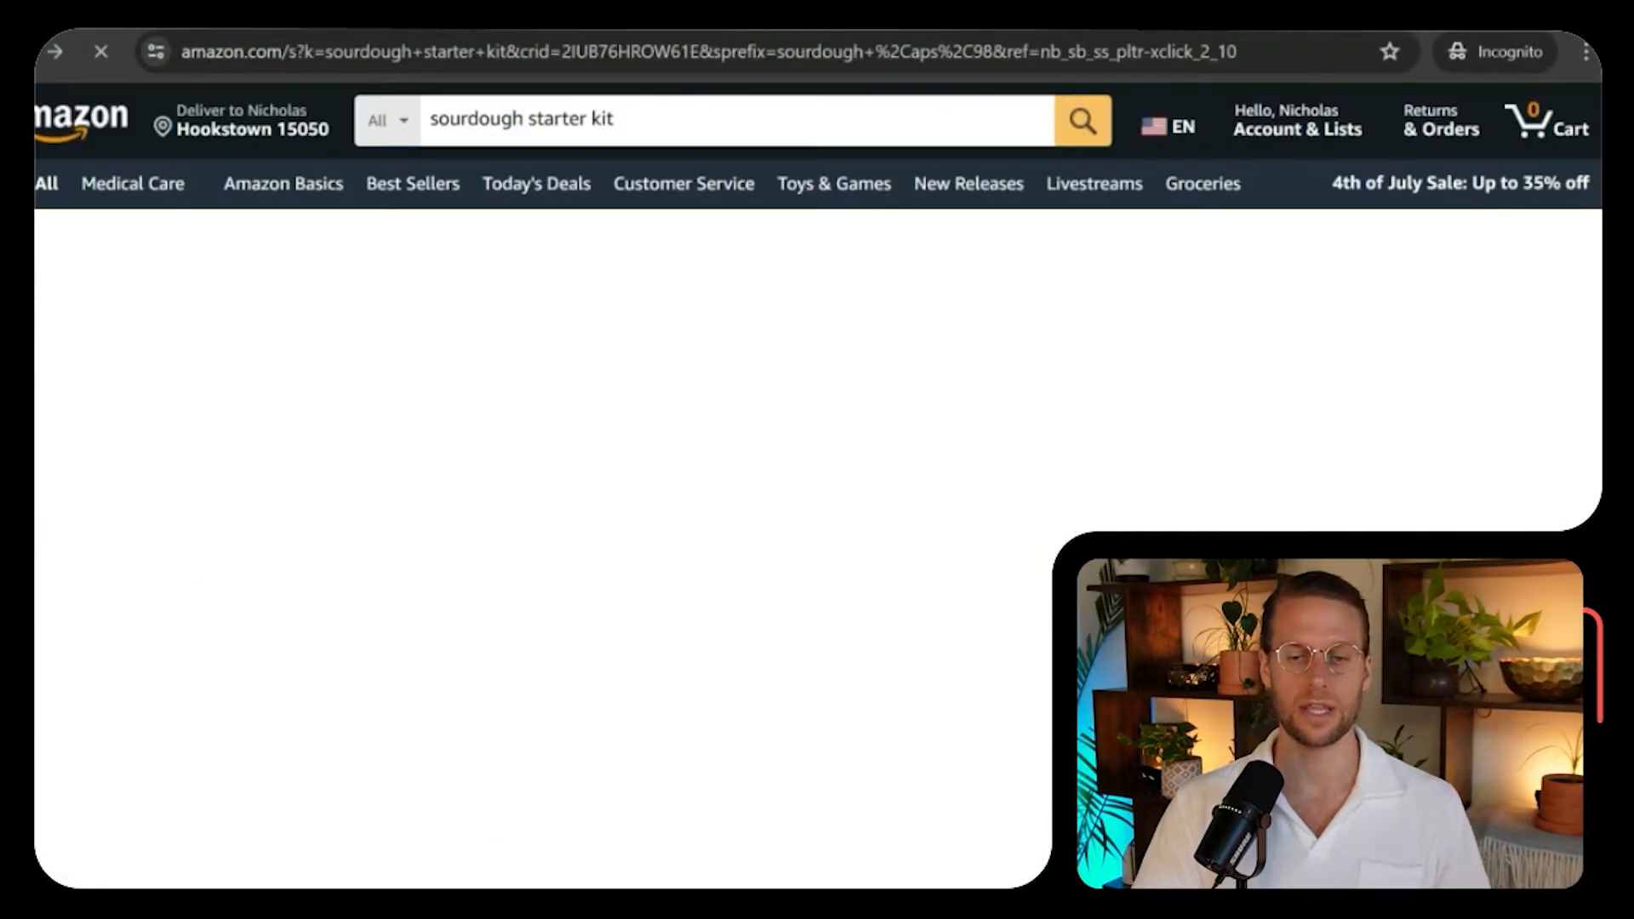
{"action": "scroll", "coordinate": [945, 627], "scroll_direction": "down", "scroll_amount": 10}
{"action": "scroll", "coordinate": [941, 656], "scroll_direction": "up", "scroll_amount": 3}
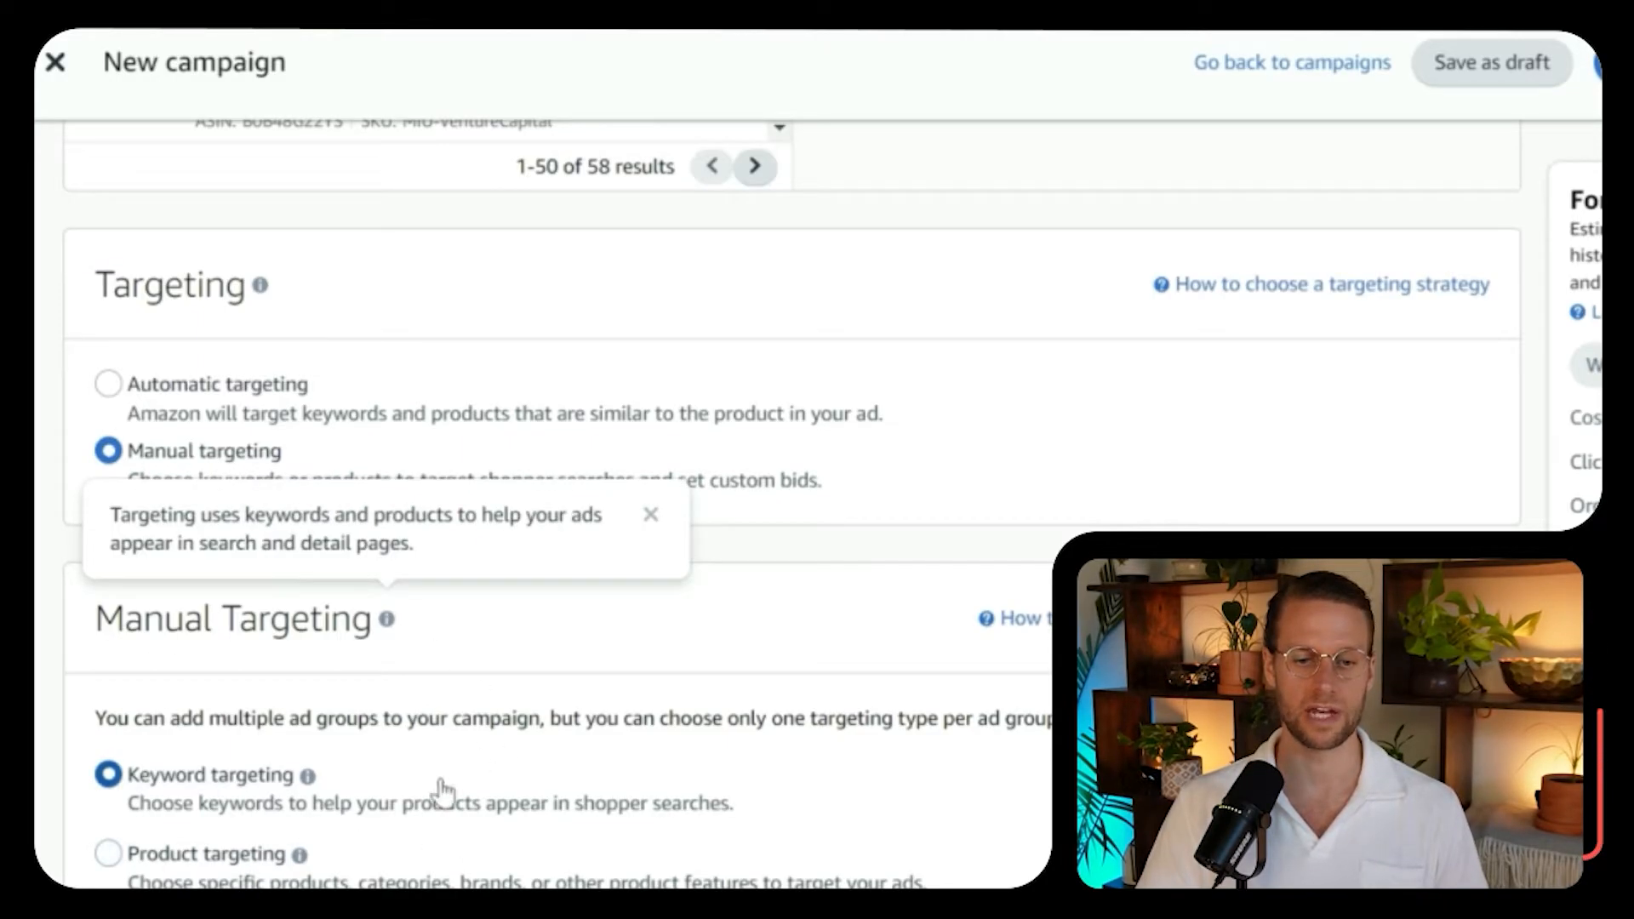
{"action": "scroll", "coordinate": [530, 705], "scroll_direction": "down", "scroll_amount": 2}
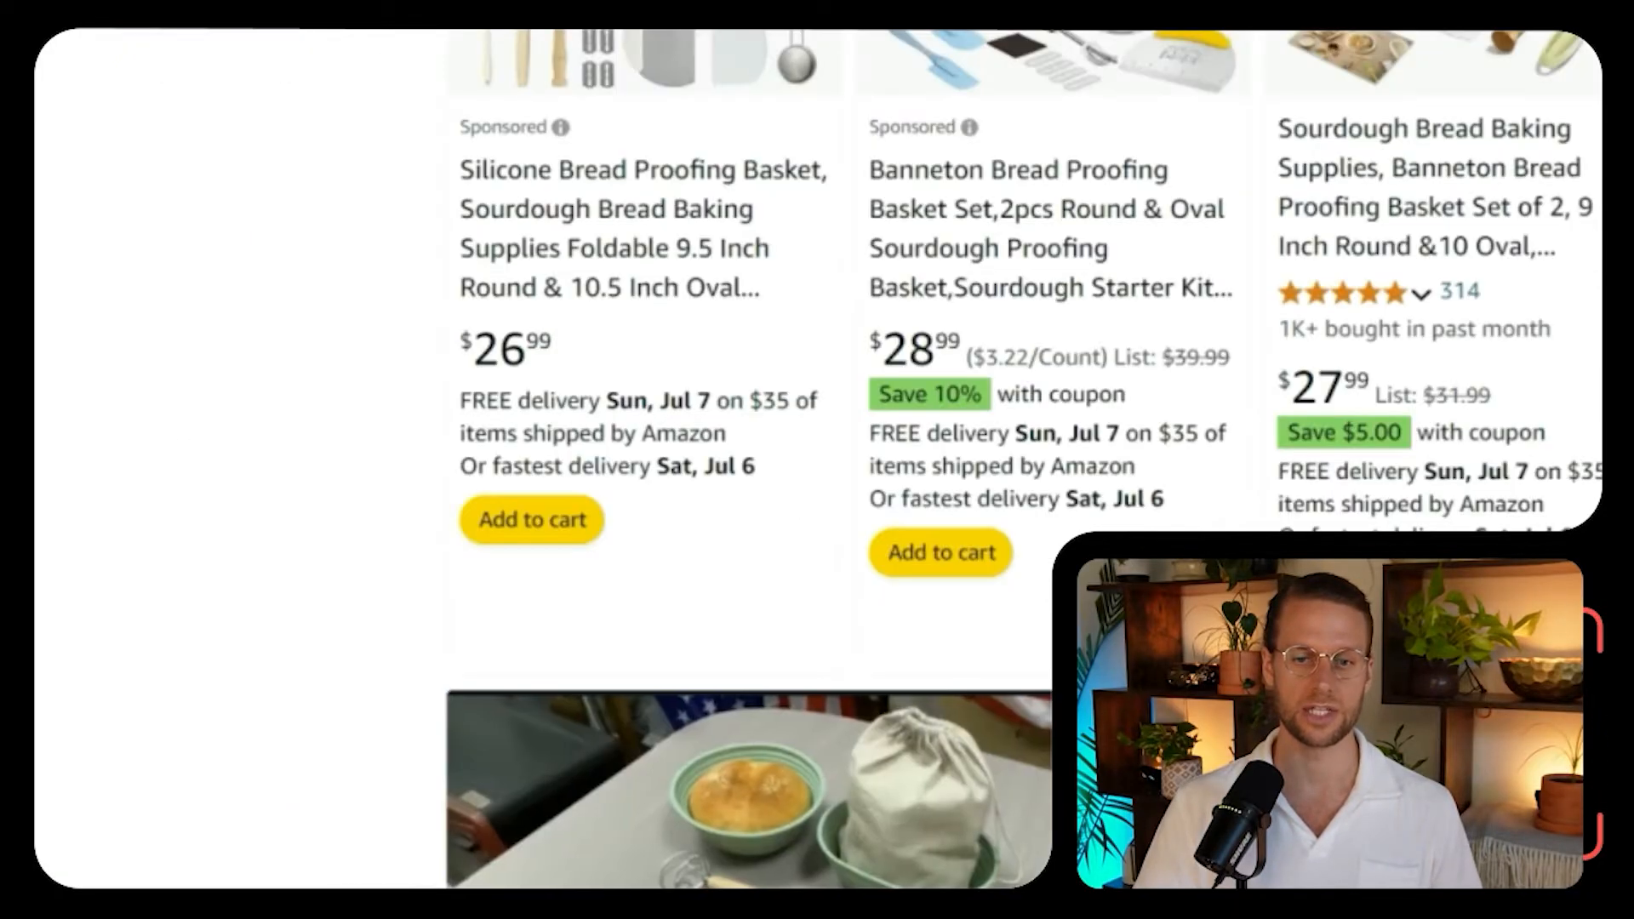
On the Amazon storefront, show and dismiss the "sourdough starter kit" search suggestions, and view the top sponsored results.
{"action": "scroll", "coordinate": [846, 285], "scroll_direction": "up", "scroll_amount": 3}
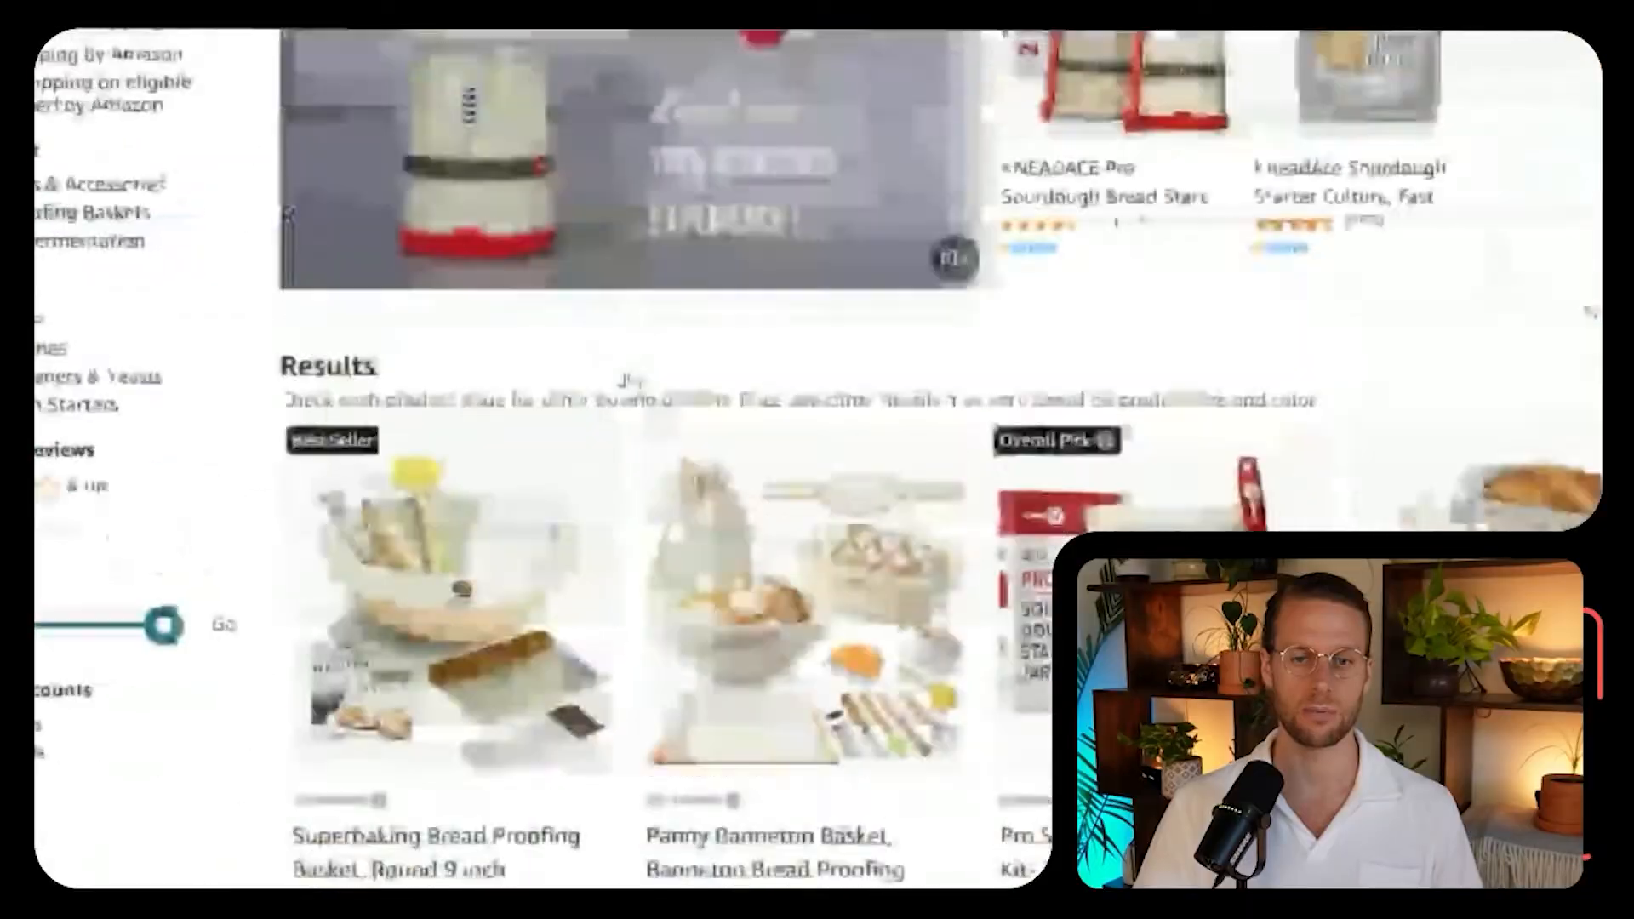
{"action": "scroll", "coordinate": [630, 380], "scroll_direction": "up", "scroll_amount": 5}
{"action": "left_click", "coordinate": [667, 80]}
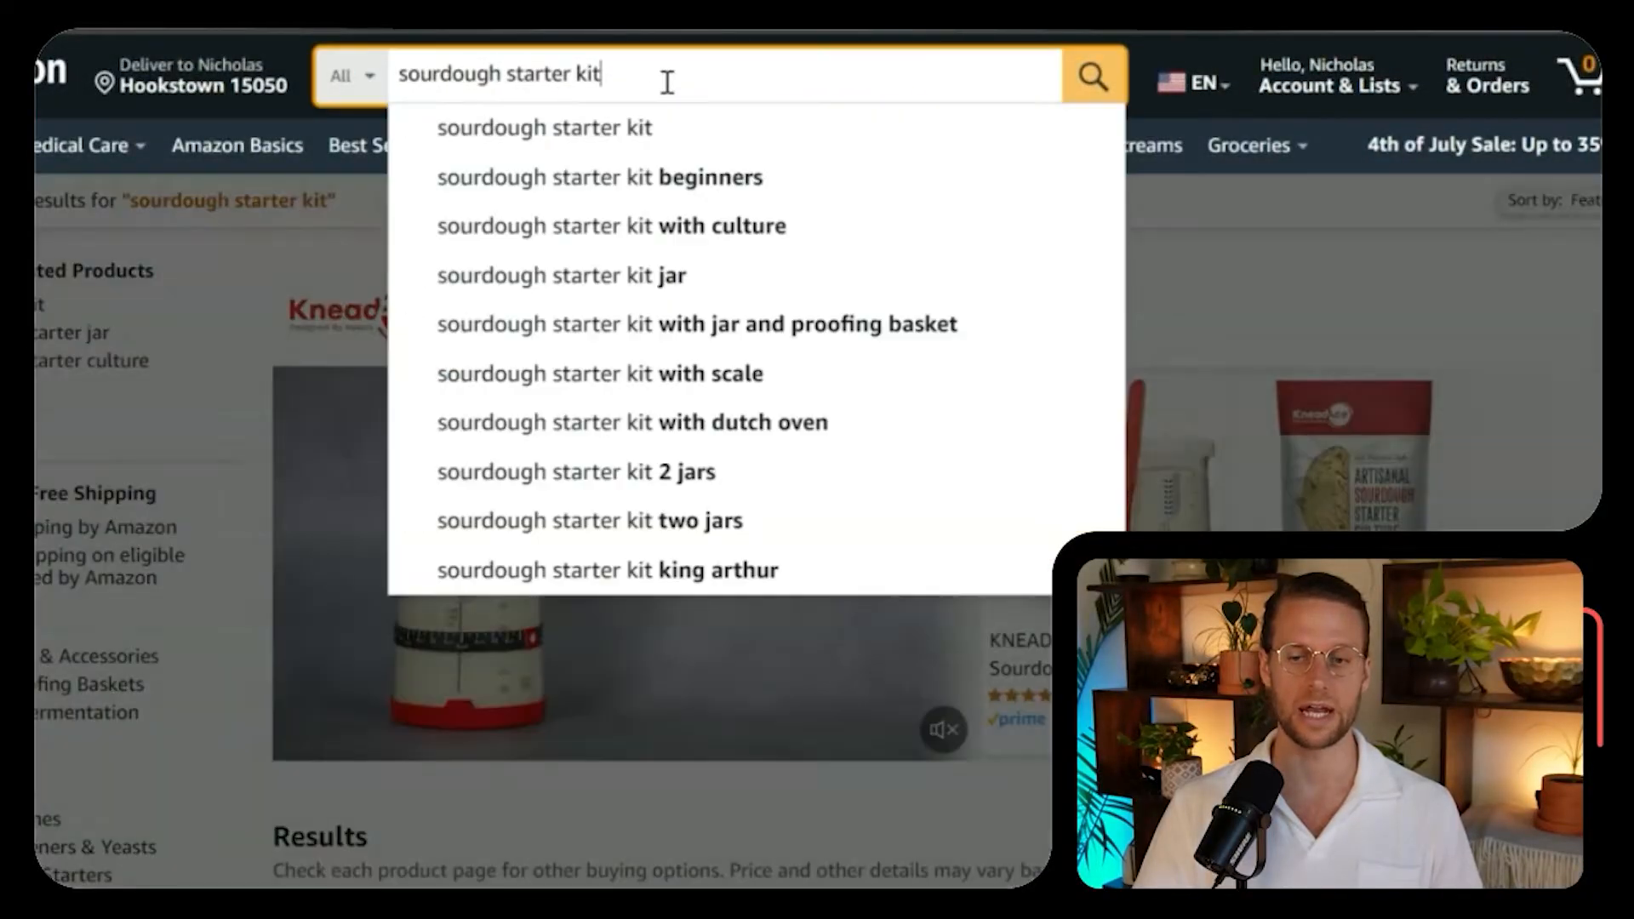
{"action": "left_click", "coordinate": [1233, 267]}
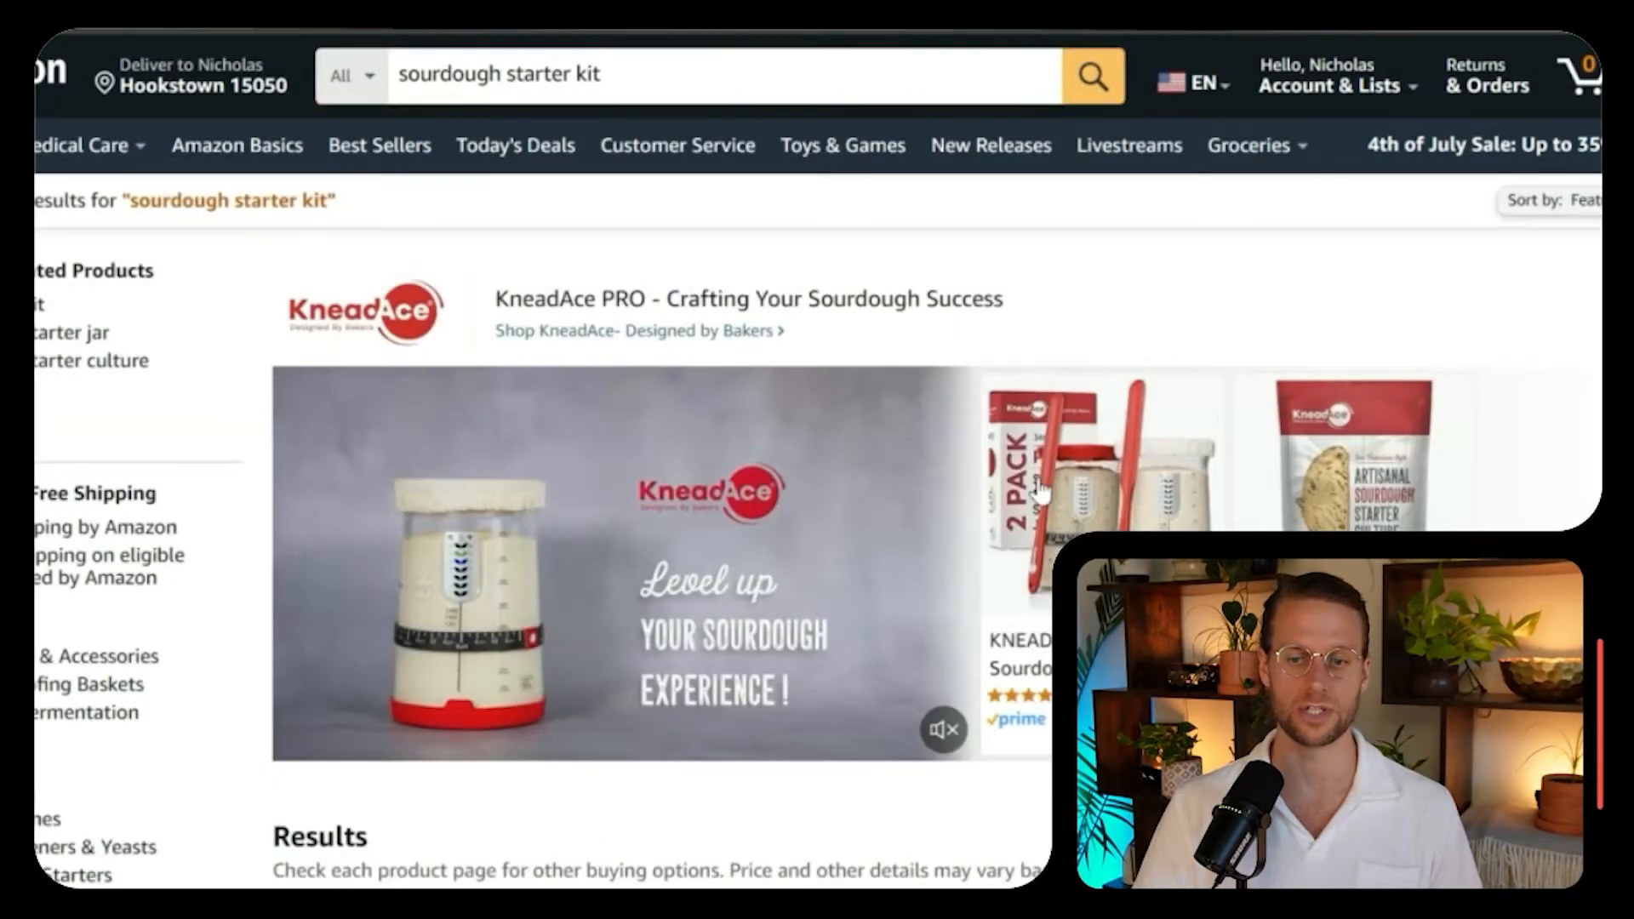
{"action": "scroll", "coordinate": [1040, 494], "scroll_direction": "down", "scroll_amount": 6}
{"action": "scroll", "coordinate": [1044, 491], "scroll_direction": "down", "scroll_amount": 2}
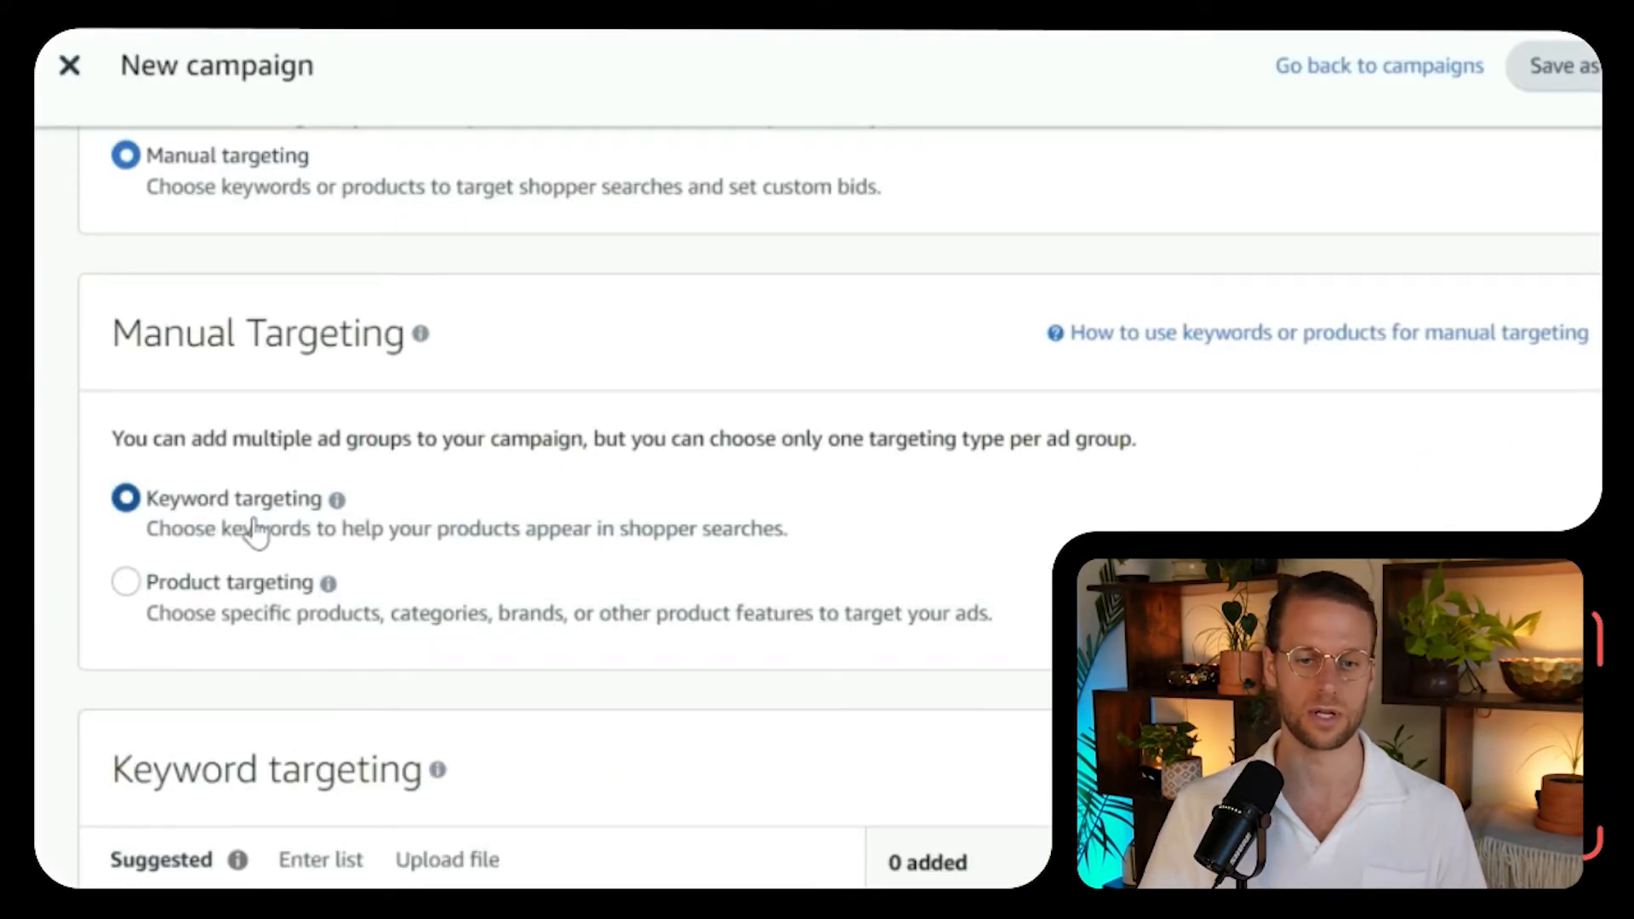
In the new campaign form, select product targeting as the manual targeting type.
{"action": "scroll", "coordinate": [824, 583], "scroll_direction": "down", "scroll_amount": 4}
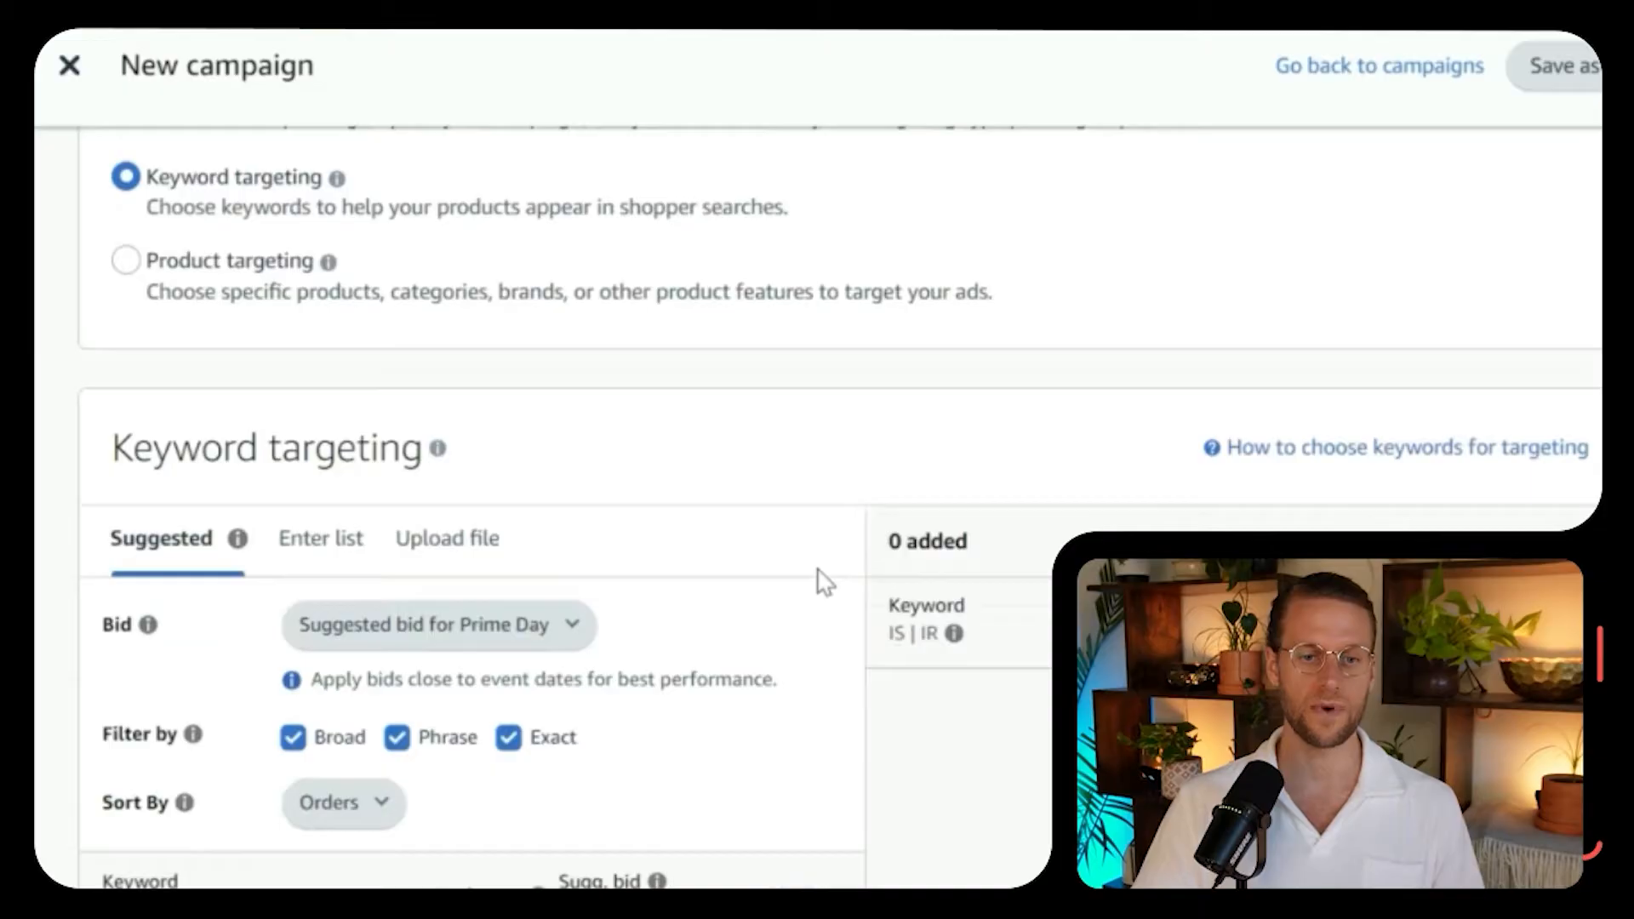
{"action": "left_click", "coordinate": [220, 265]}
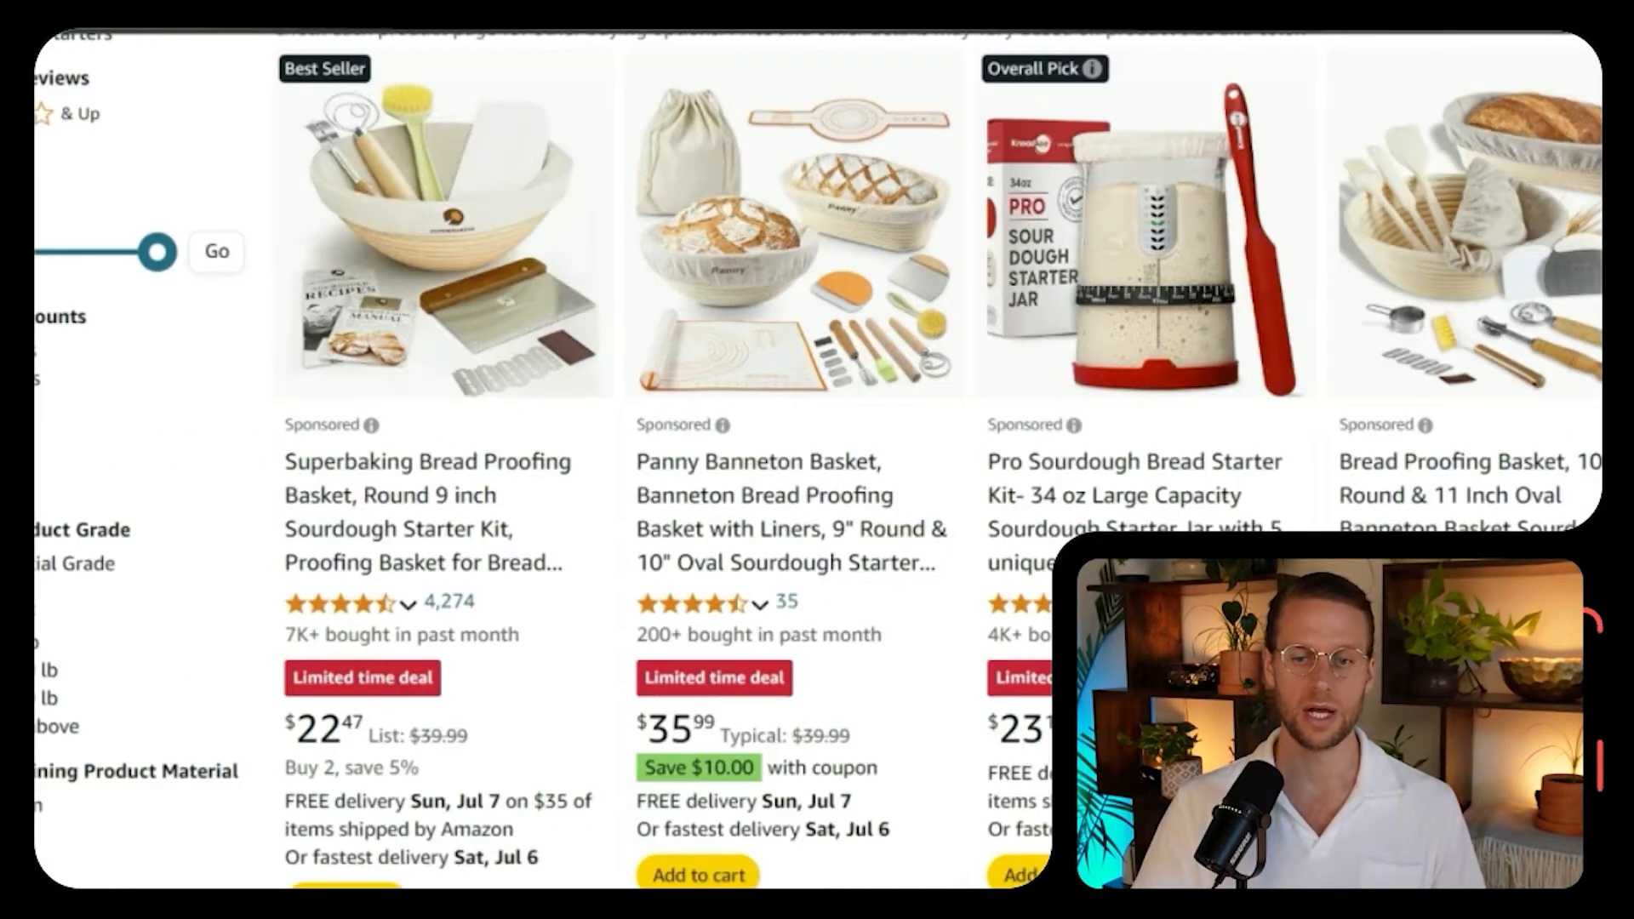
From the storefront search results, open the product page of the Pro Sourdough Bread Starter Kit with the 34 oz jar.
{"action": "scroll", "coordinate": [1007, 545], "scroll_direction": "down", "scroll_amount": 1}
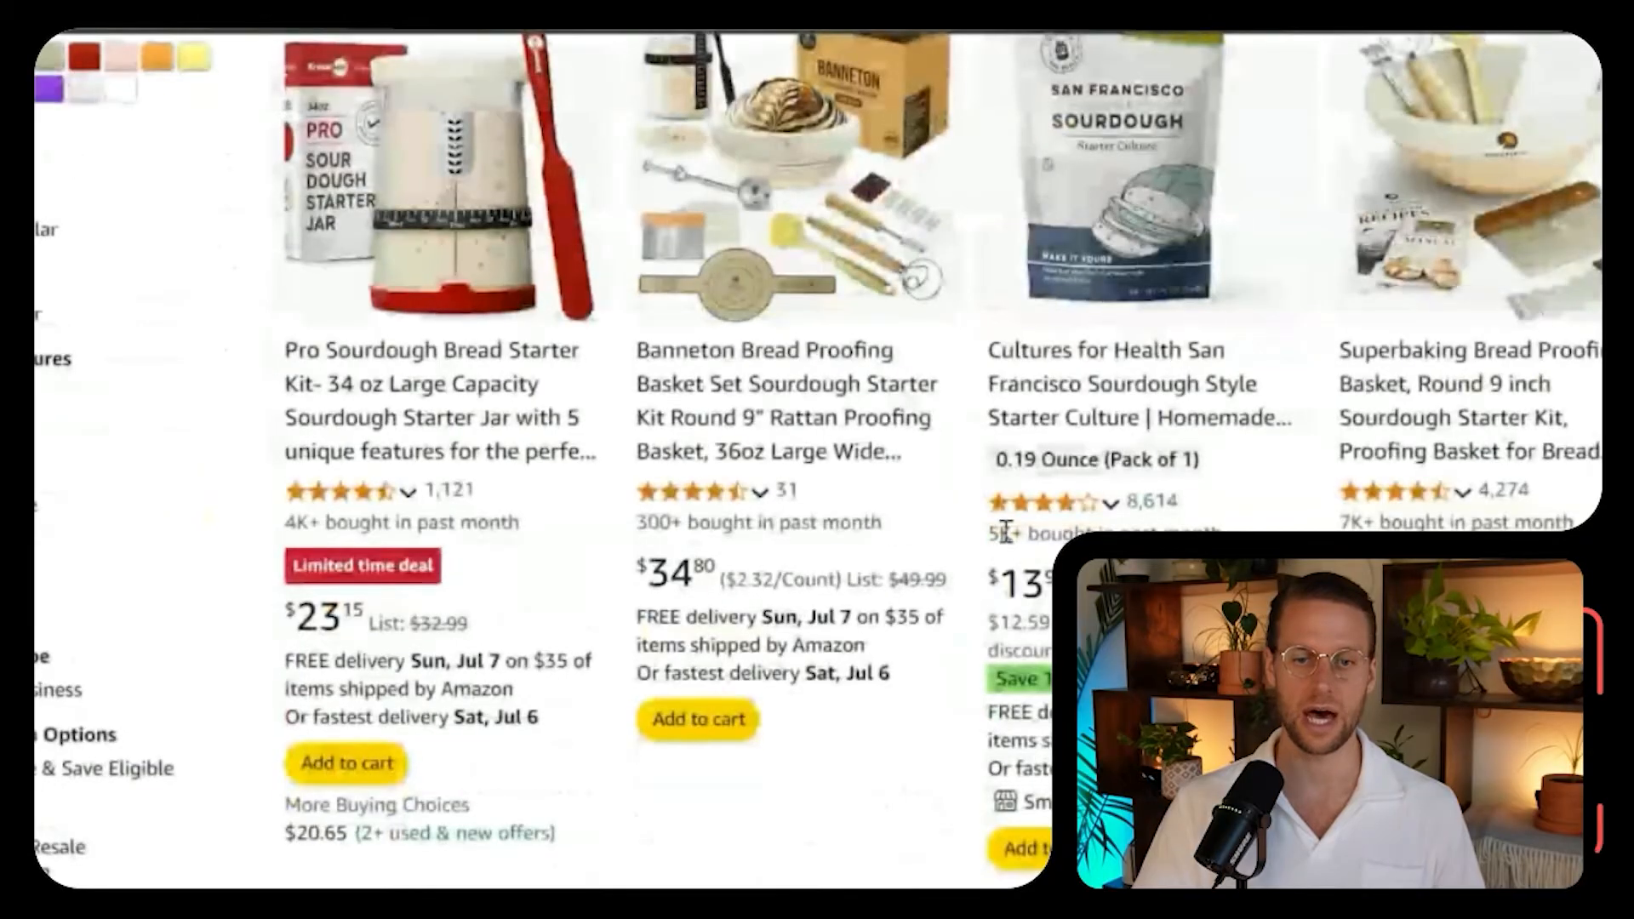
{"action": "scroll", "coordinate": [485, 475], "scroll_direction": "up", "scroll_amount": 1}
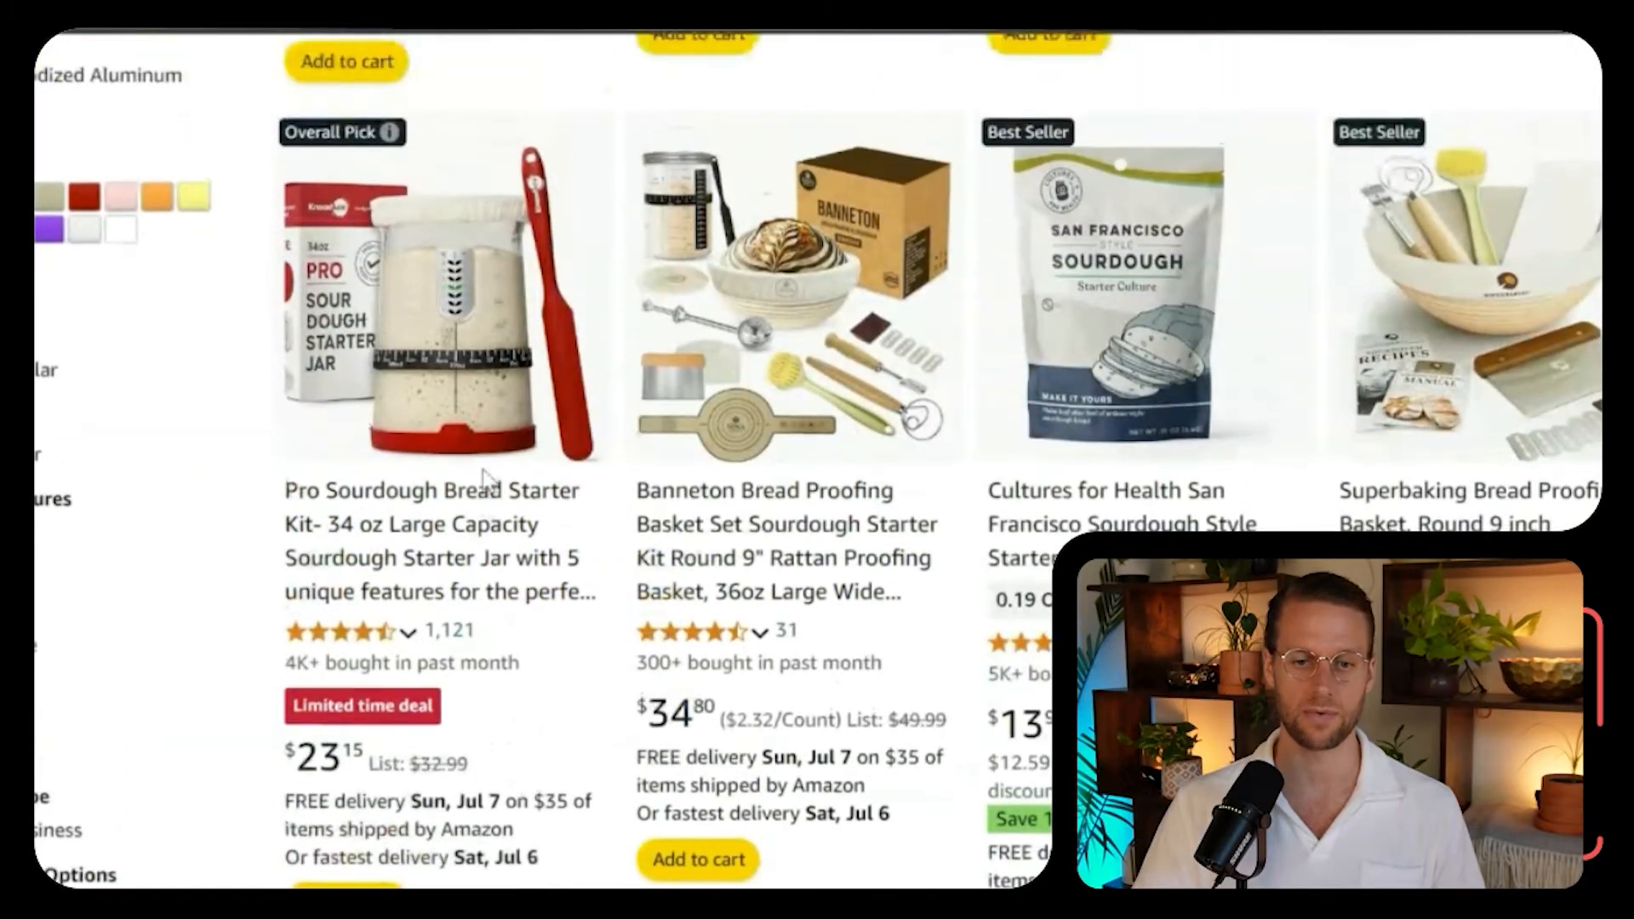
{"action": "left_click", "coordinate": [379, 508]}
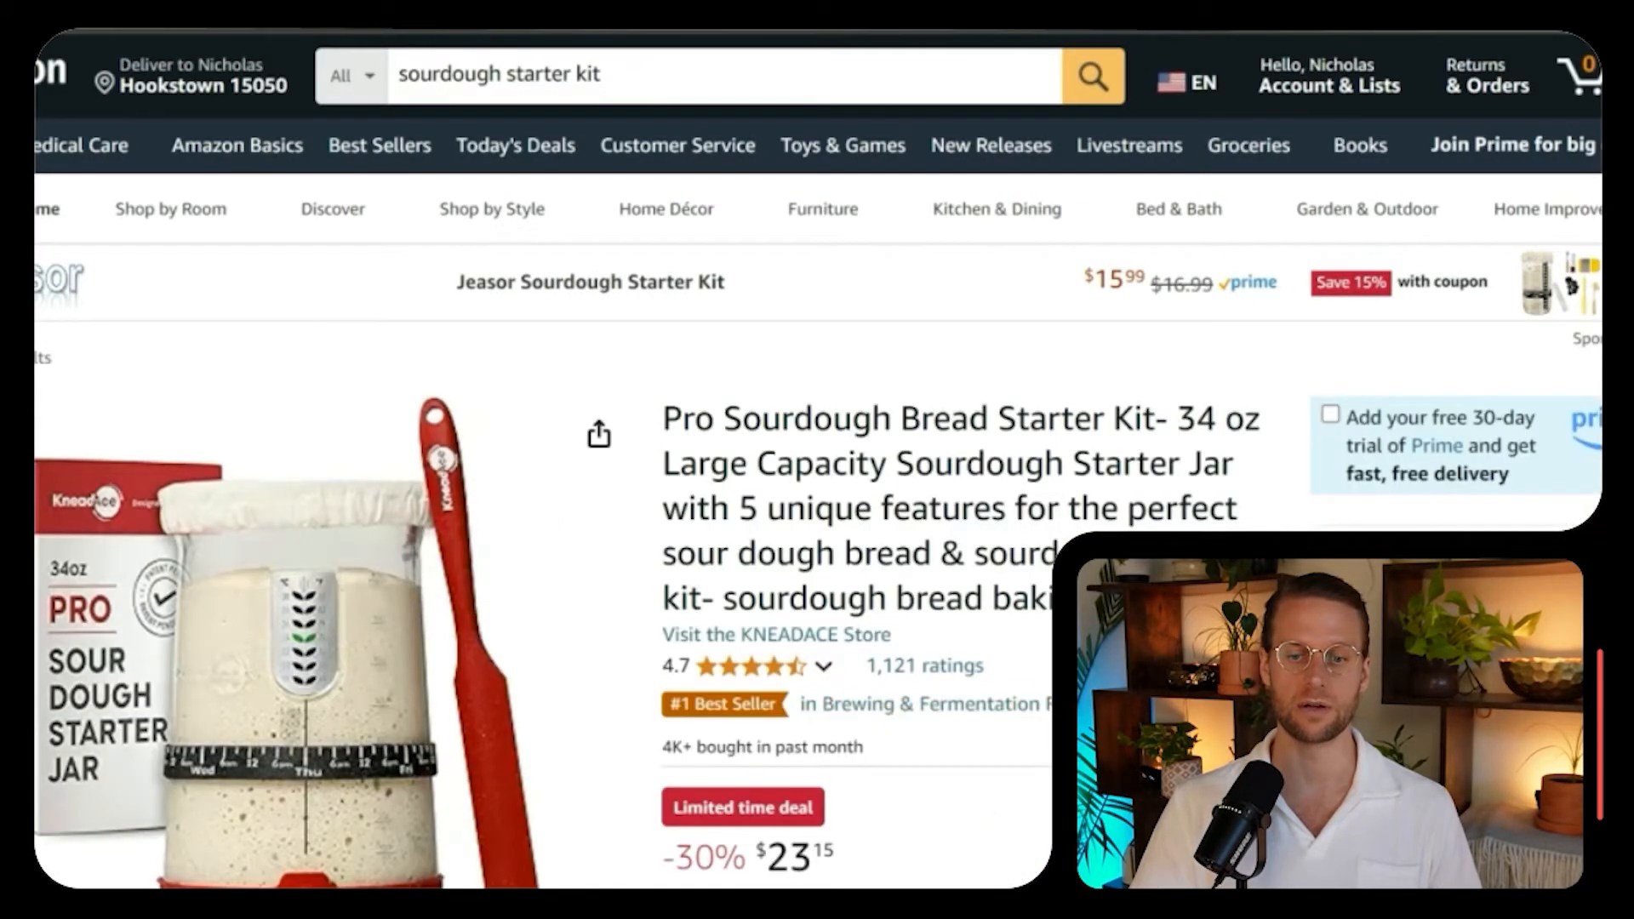
Look over the sourdough kit's product page, and review the product targeting and bidding strategy sections of the new campaign form.
{"action": "scroll", "coordinate": [903, 553], "scroll_direction": "down", "scroll_amount": 10}
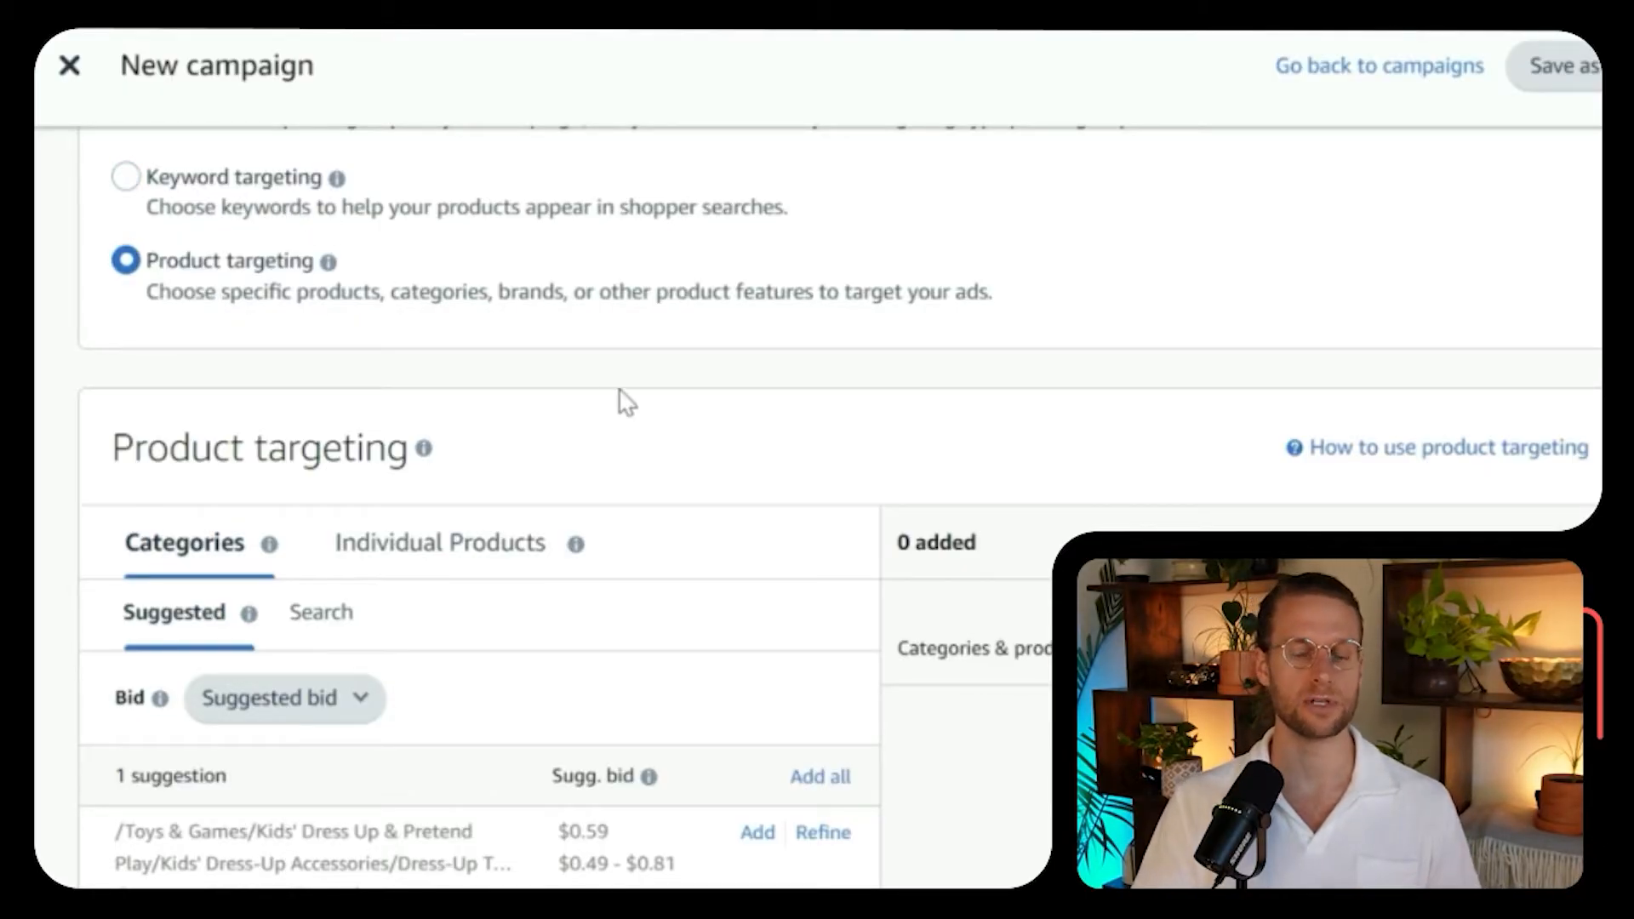
{"action": "scroll", "coordinate": [626, 396], "scroll_direction": "up", "scroll_amount": 2}
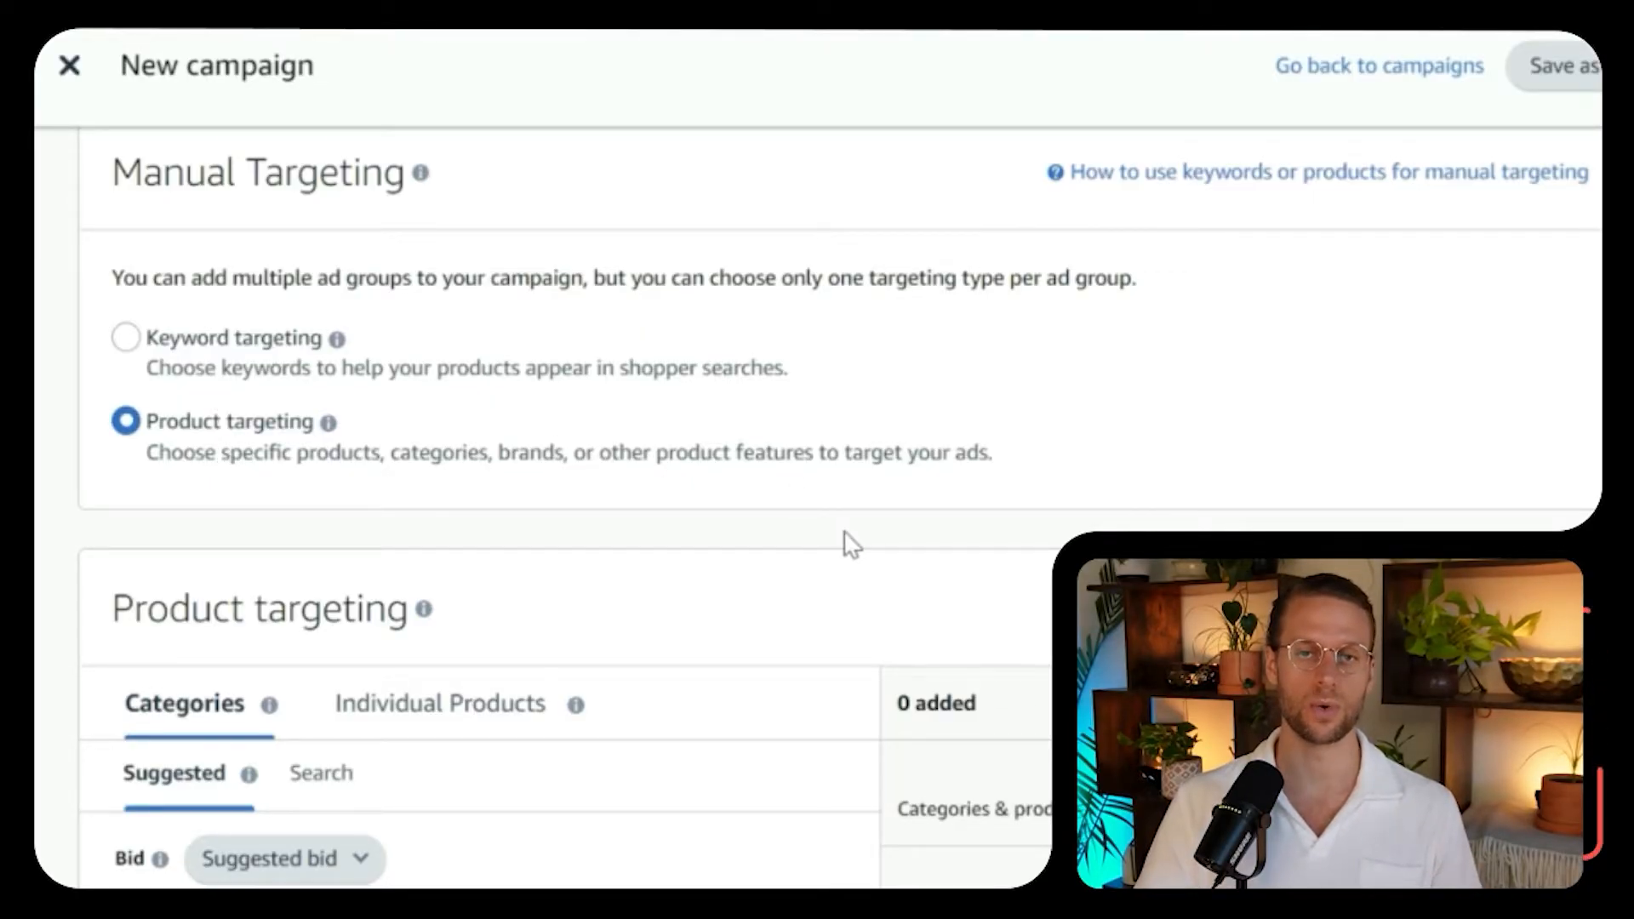
{"action": "scroll", "coordinate": [854, 539], "scroll_direction": "down", "scroll_amount": 20}
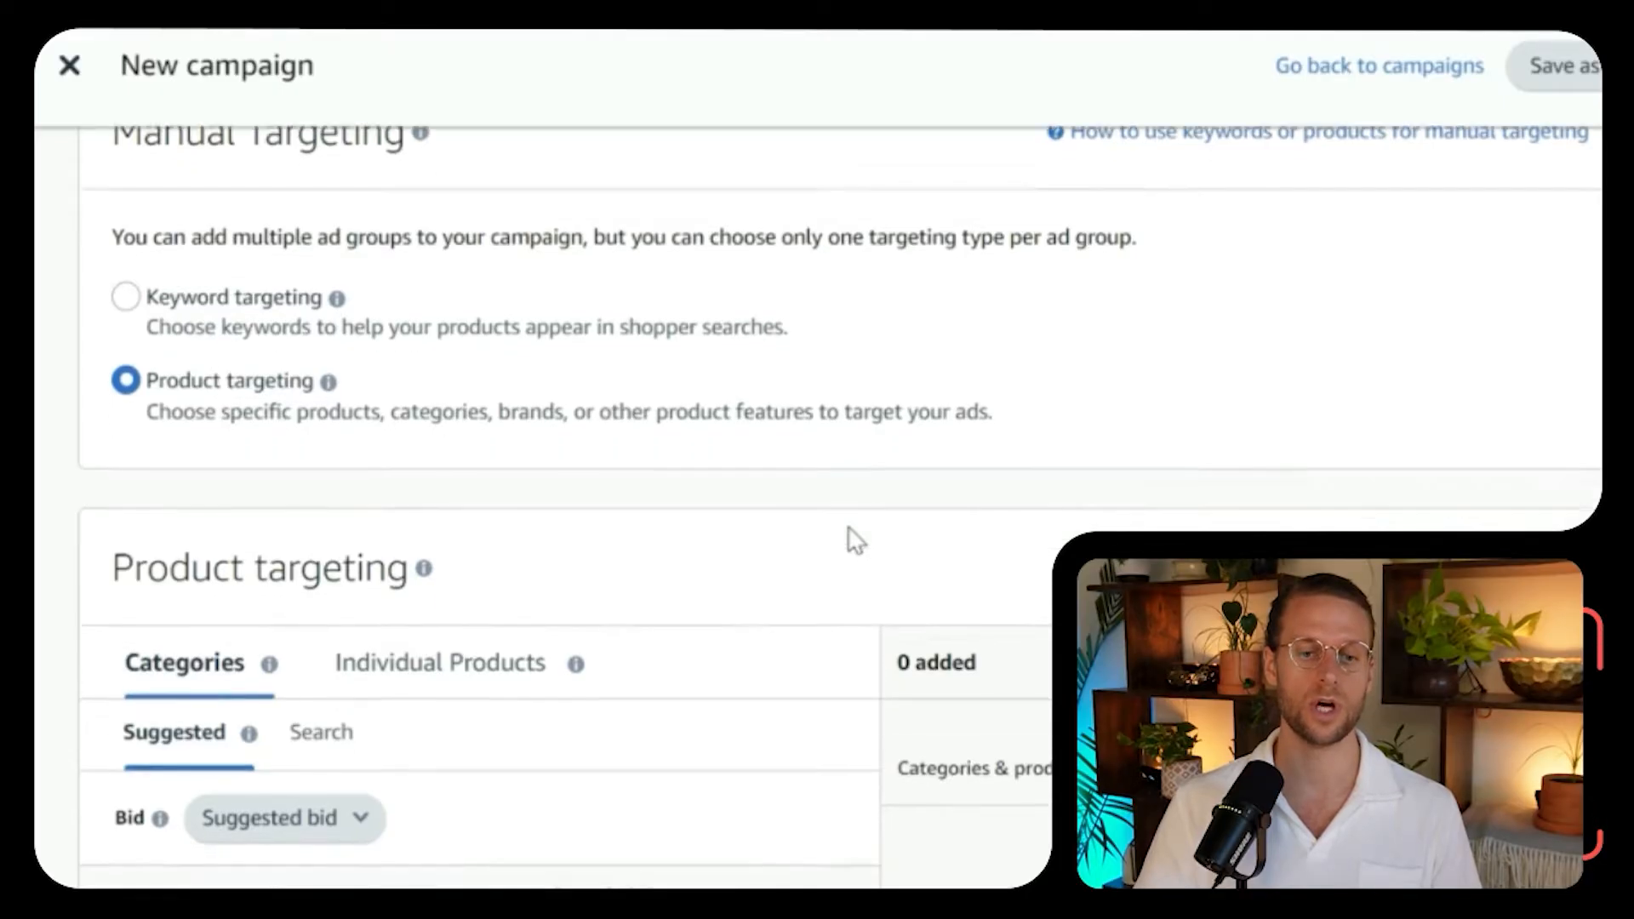
{"action": "scroll", "coordinate": [854, 539], "scroll_direction": "down", "scroll_amount": 5}
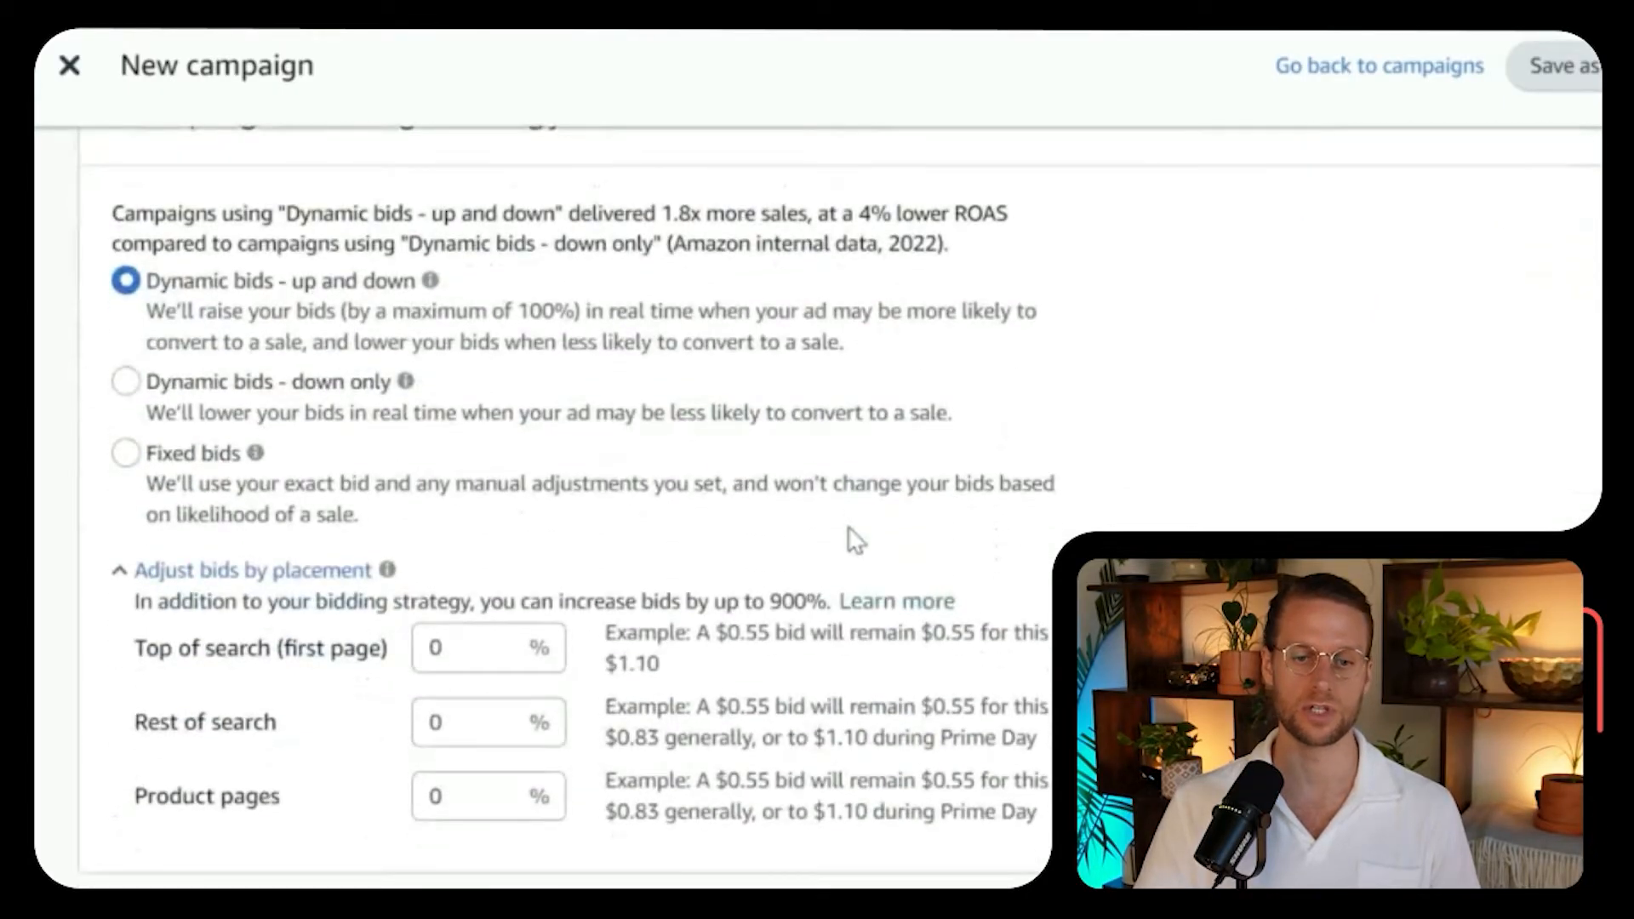
{"action": "scroll", "coordinate": [854, 539], "scroll_direction": "up", "scroll_amount": 10}
{"action": "scroll", "coordinate": [854, 539], "scroll_direction": "up", "scroll_amount": 8}
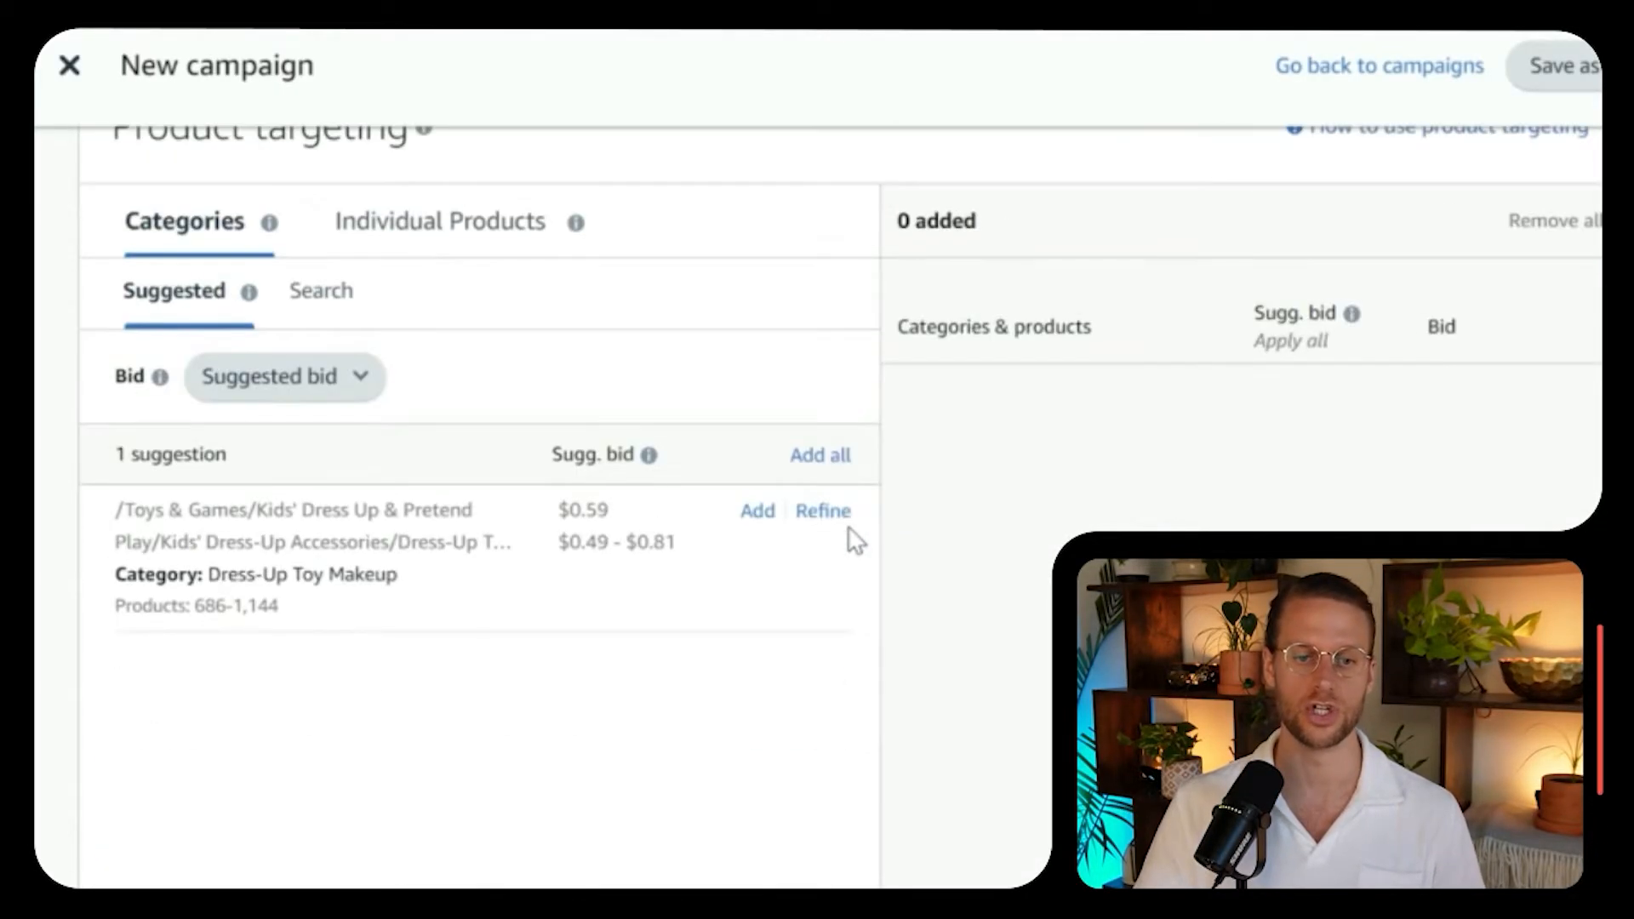
Select keyword targeting as the manual targeting type, and review the suggested keywords with their match types and suggested bids.
{"action": "left_click", "coordinate": [155, 518]}
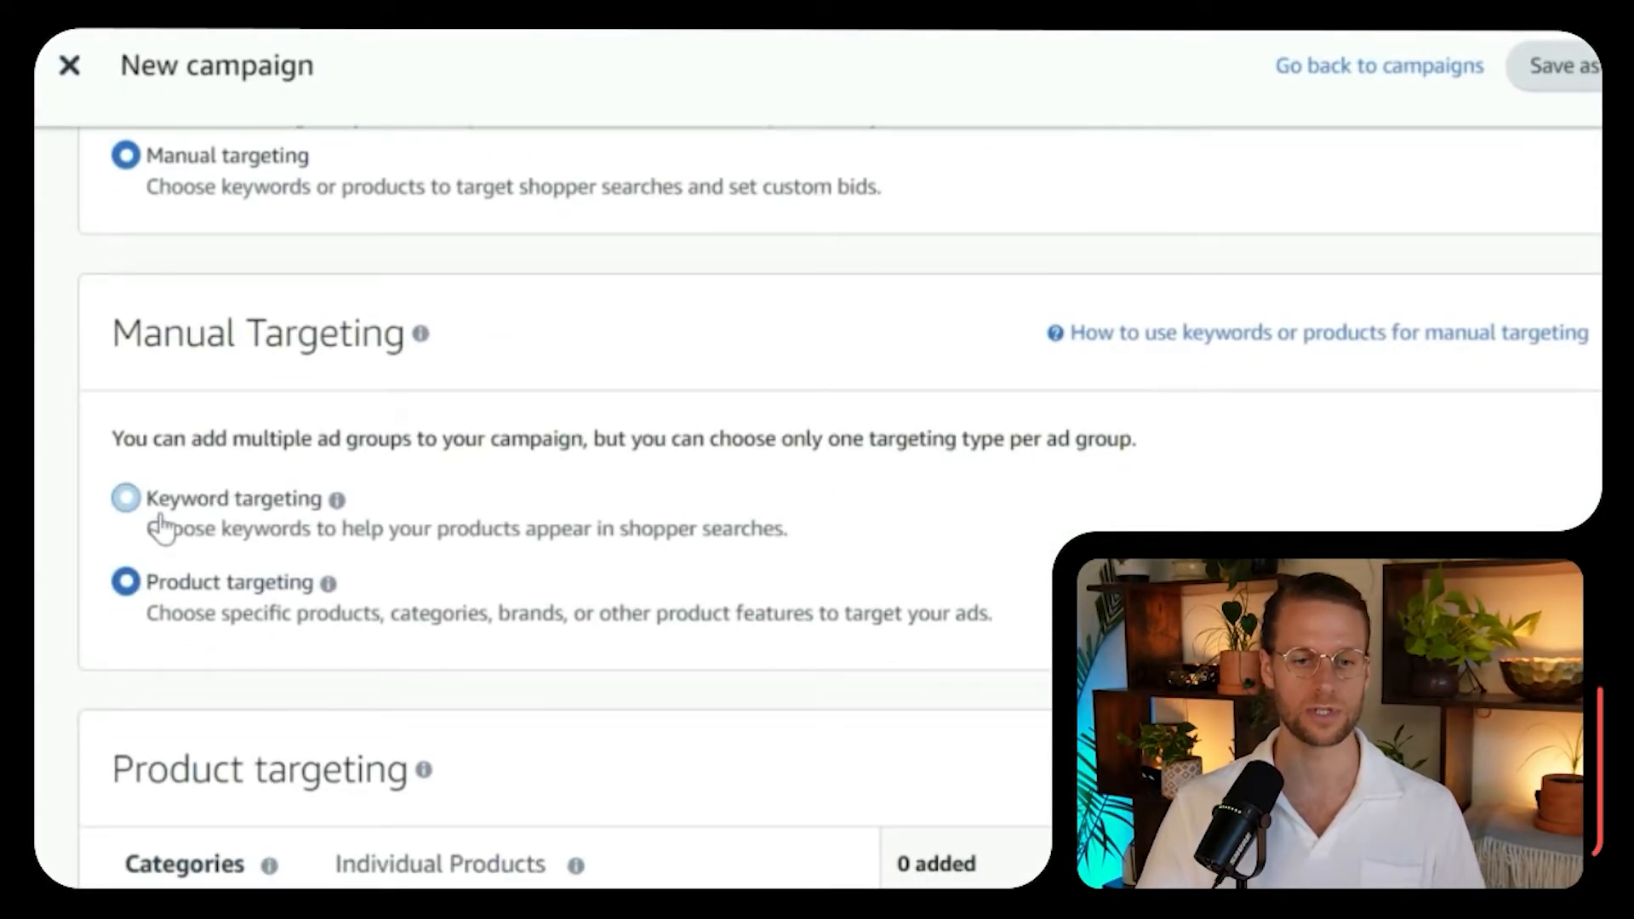
{"action": "scroll", "coordinate": [770, 541], "scroll_direction": "down", "scroll_amount": 1}
{"action": "scroll", "coordinate": [771, 540], "scroll_direction": "down", "scroll_amount": 5}
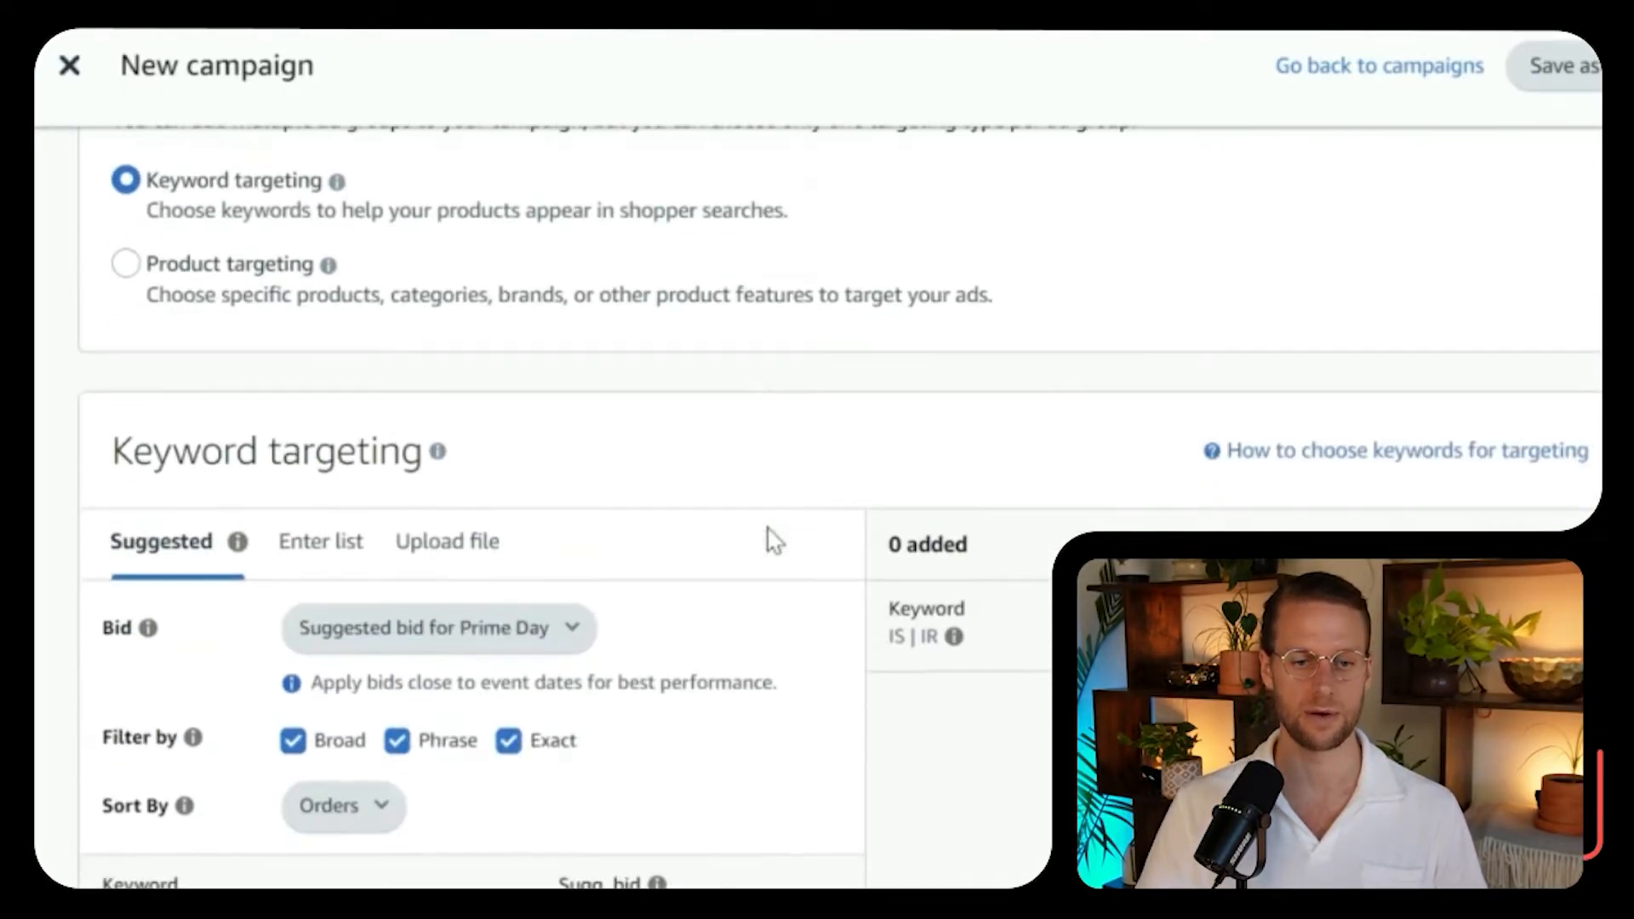
{"action": "scroll", "coordinate": [852, 384], "scroll_direction": "down", "scroll_amount": 2}
{"action": "scroll", "coordinate": [851, 384], "scroll_direction": "up", "scroll_amount": 2}
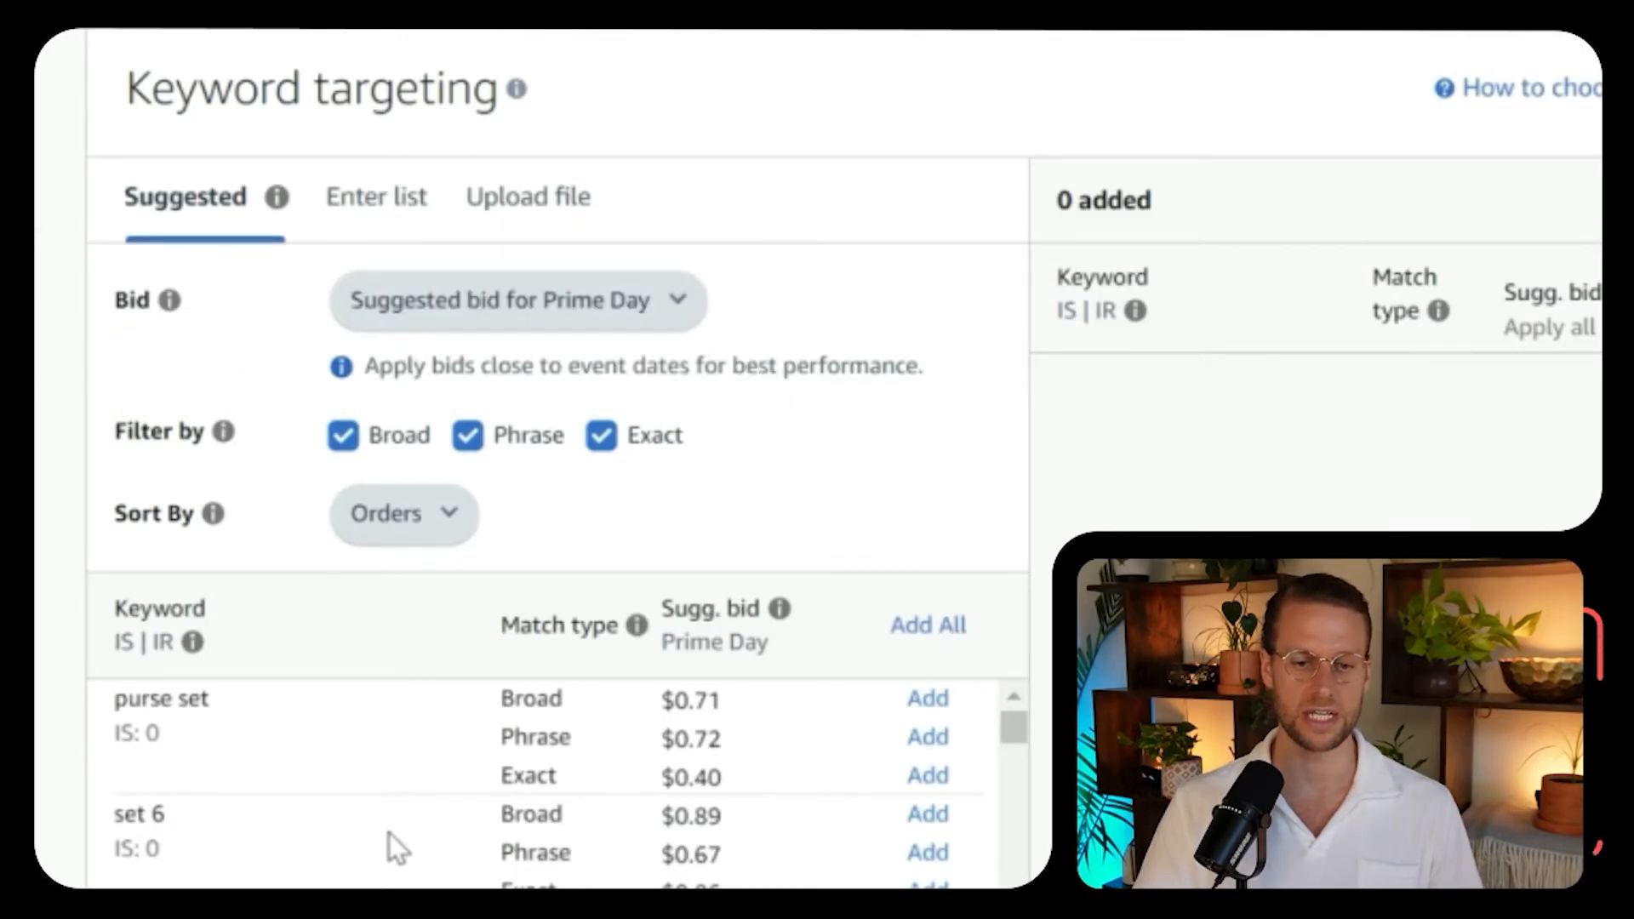
{"action": "scroll", "coordinate": [743, 711], "scroll_direction": "down", "scroll_amount": 2}
{"action": "scroll", "coordinate": [744, 712], "scroll_direction": "down", "scroll_amount": 2}
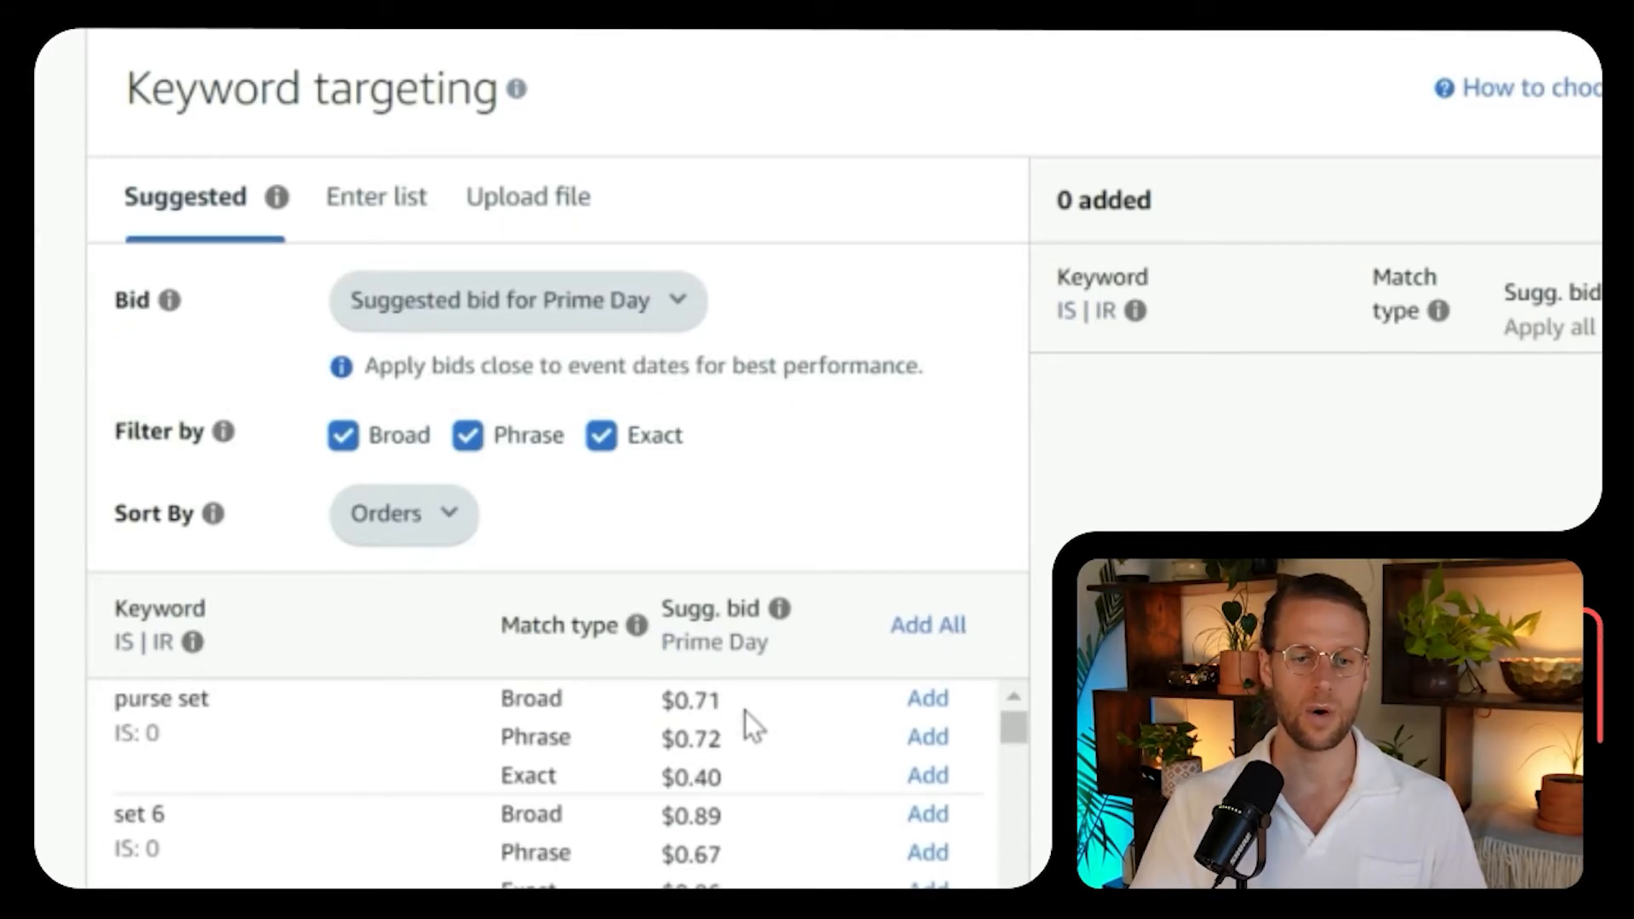
View the options for entering a keyword list and for uploading a keyword file.
{"action": "left_click", "coordinate": [366, 205]}
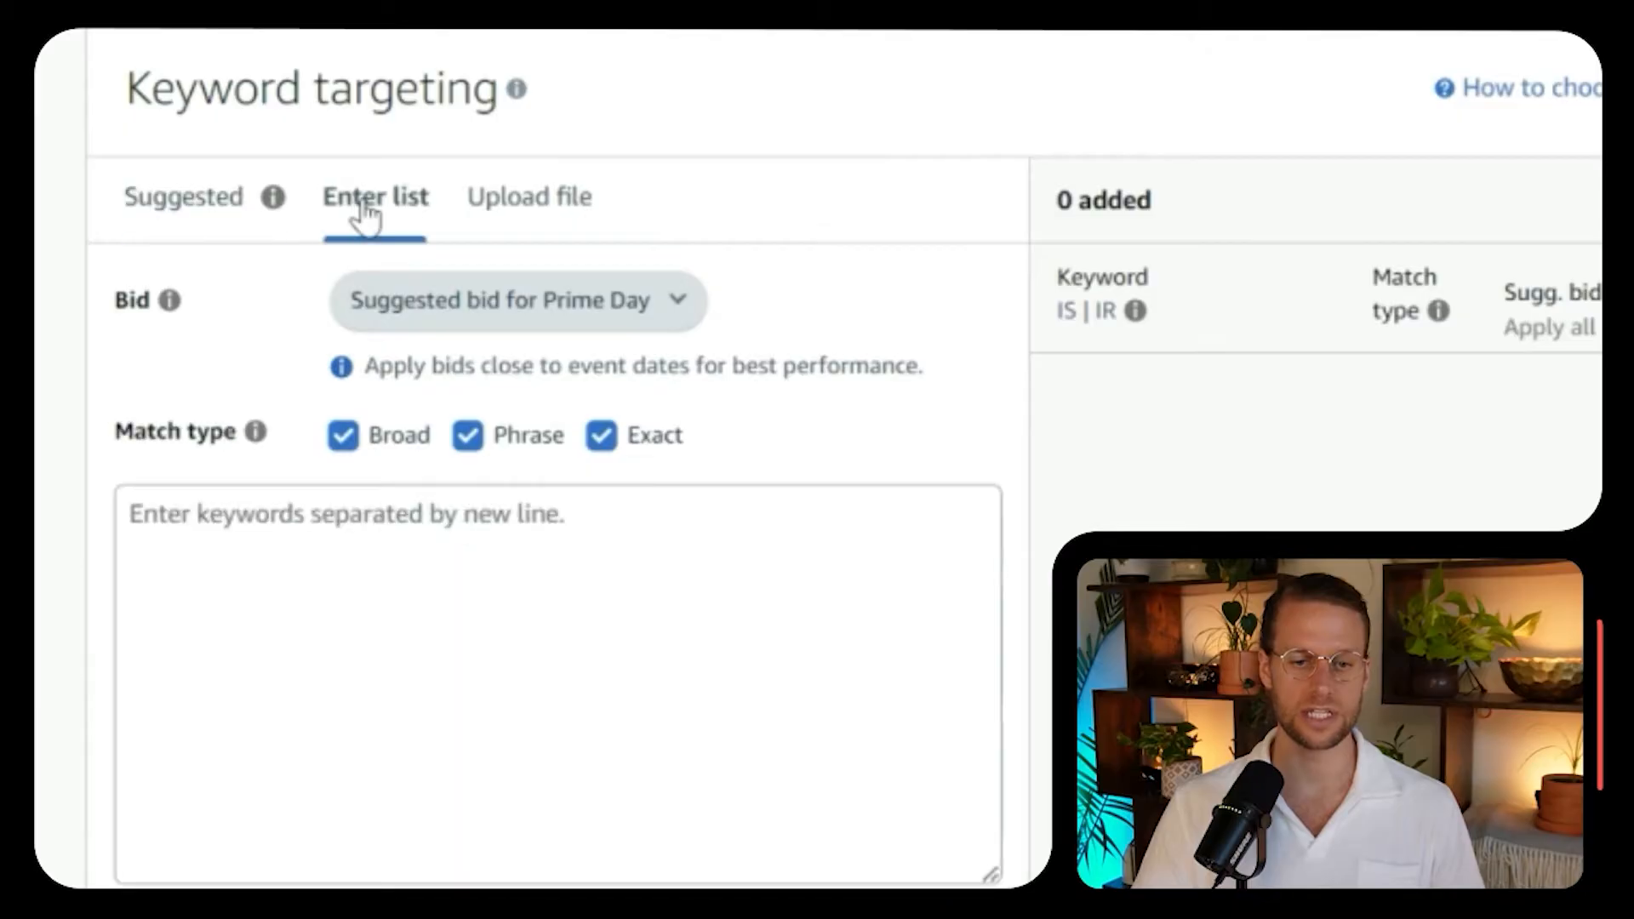
{"action": "left_click", "coordinate": [279, 538]}
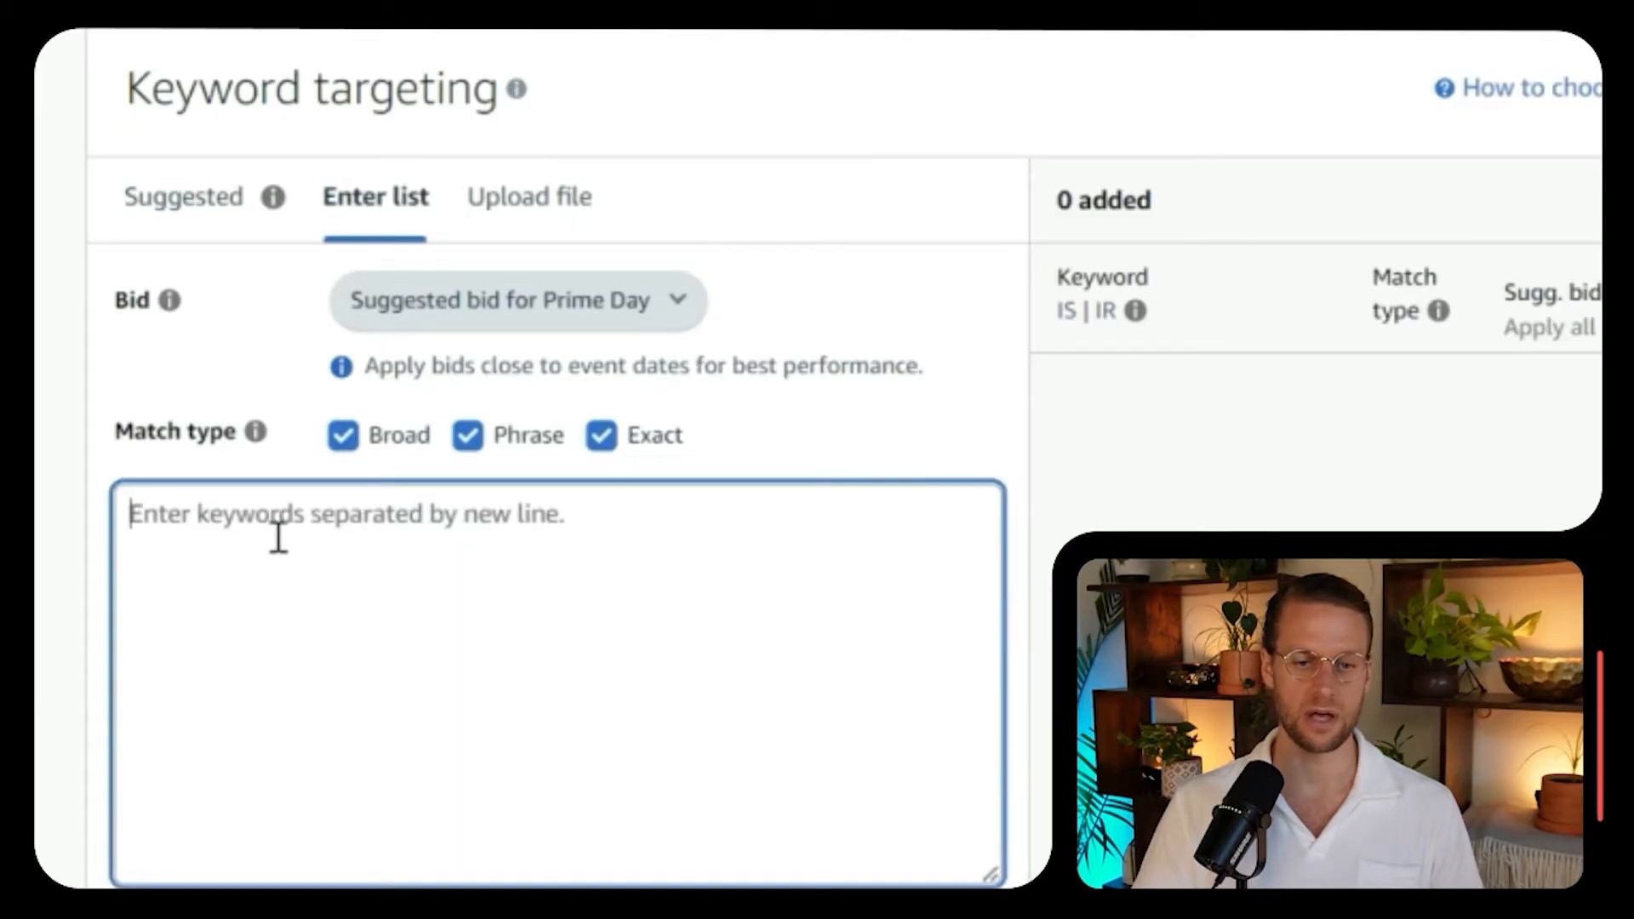
{"action": "left_click", "coordinate": [562, 206]}
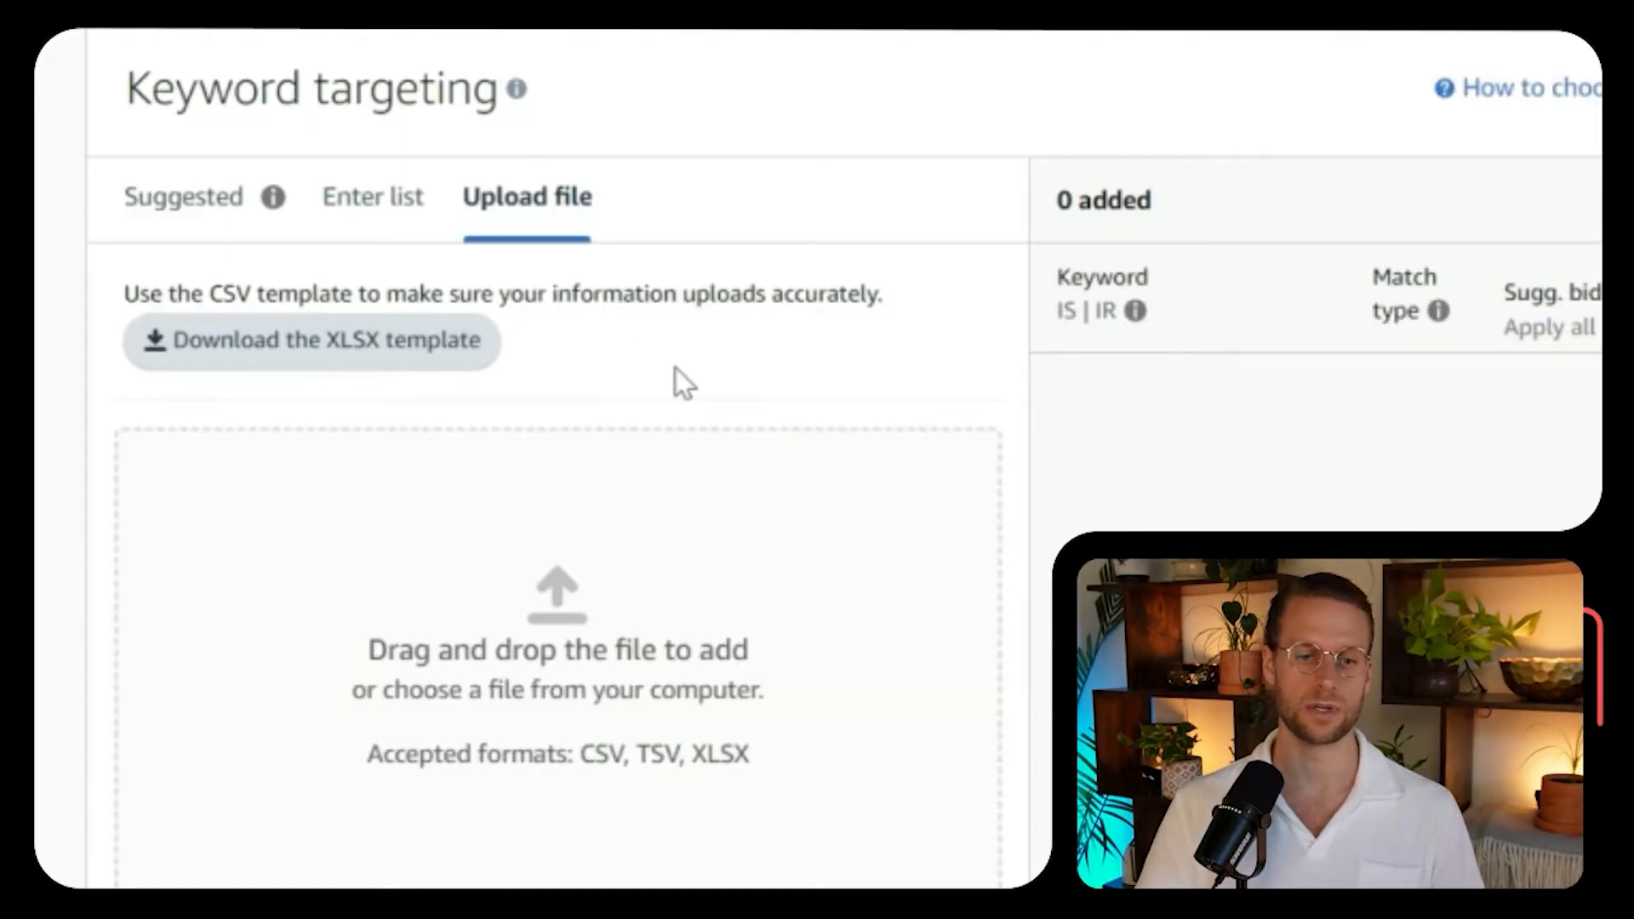
In the manual keyword list, limit the match type to Exact and enter the keyword "sourdough starter kit".
{"action": "left_click", "coordinate": [366, 220]}
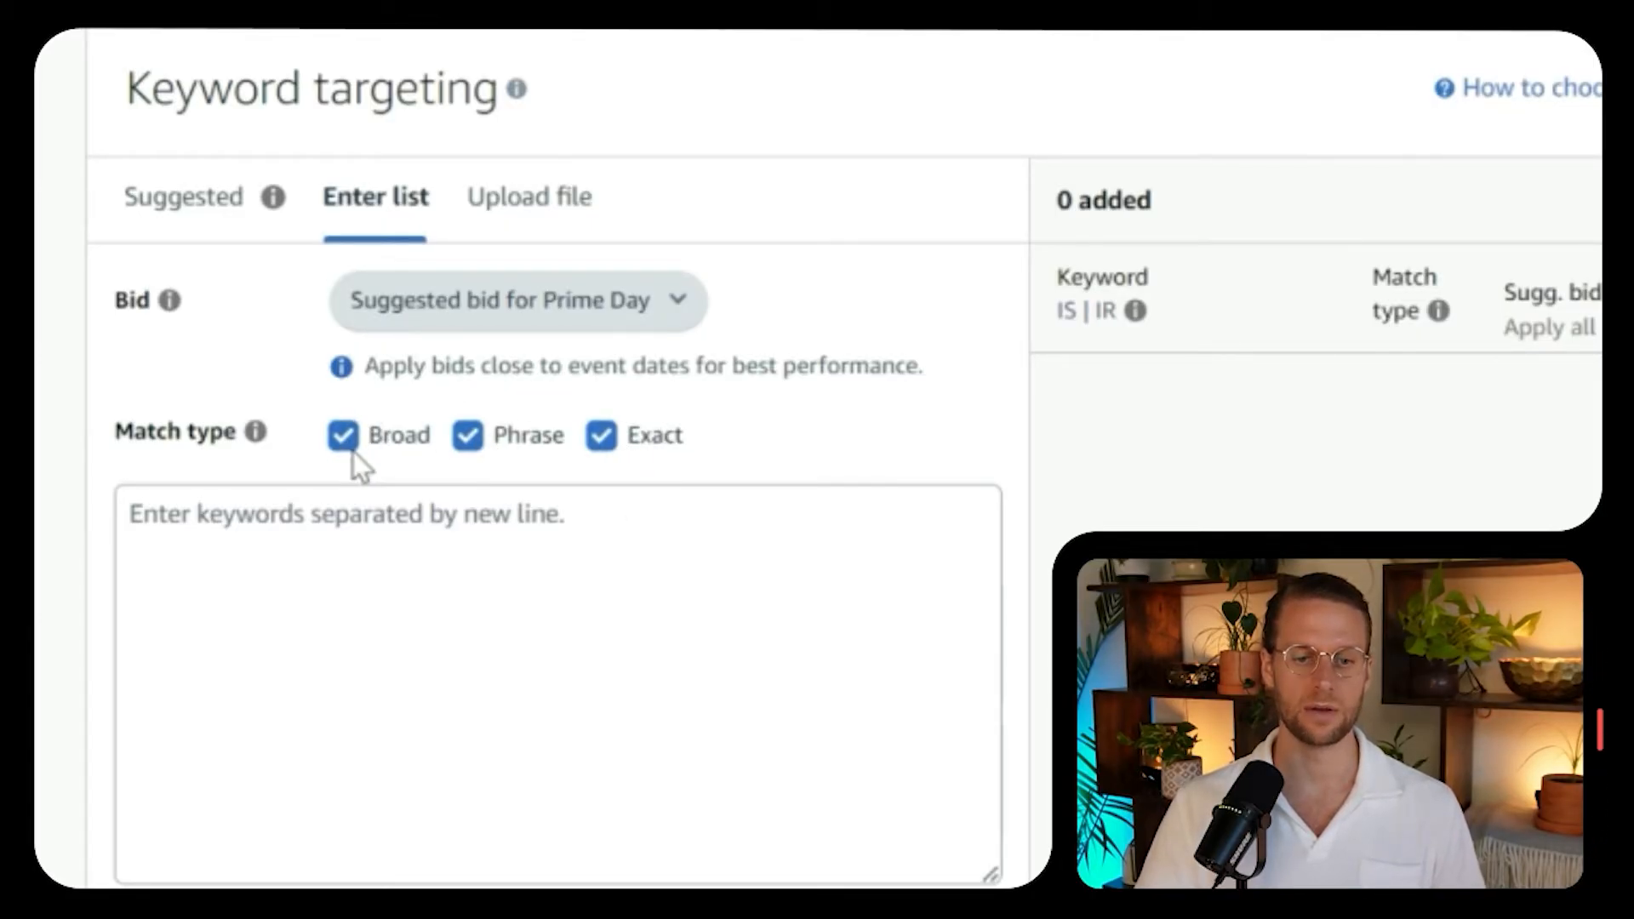
{"action": "left_click", "coordinate": [466, 438]}
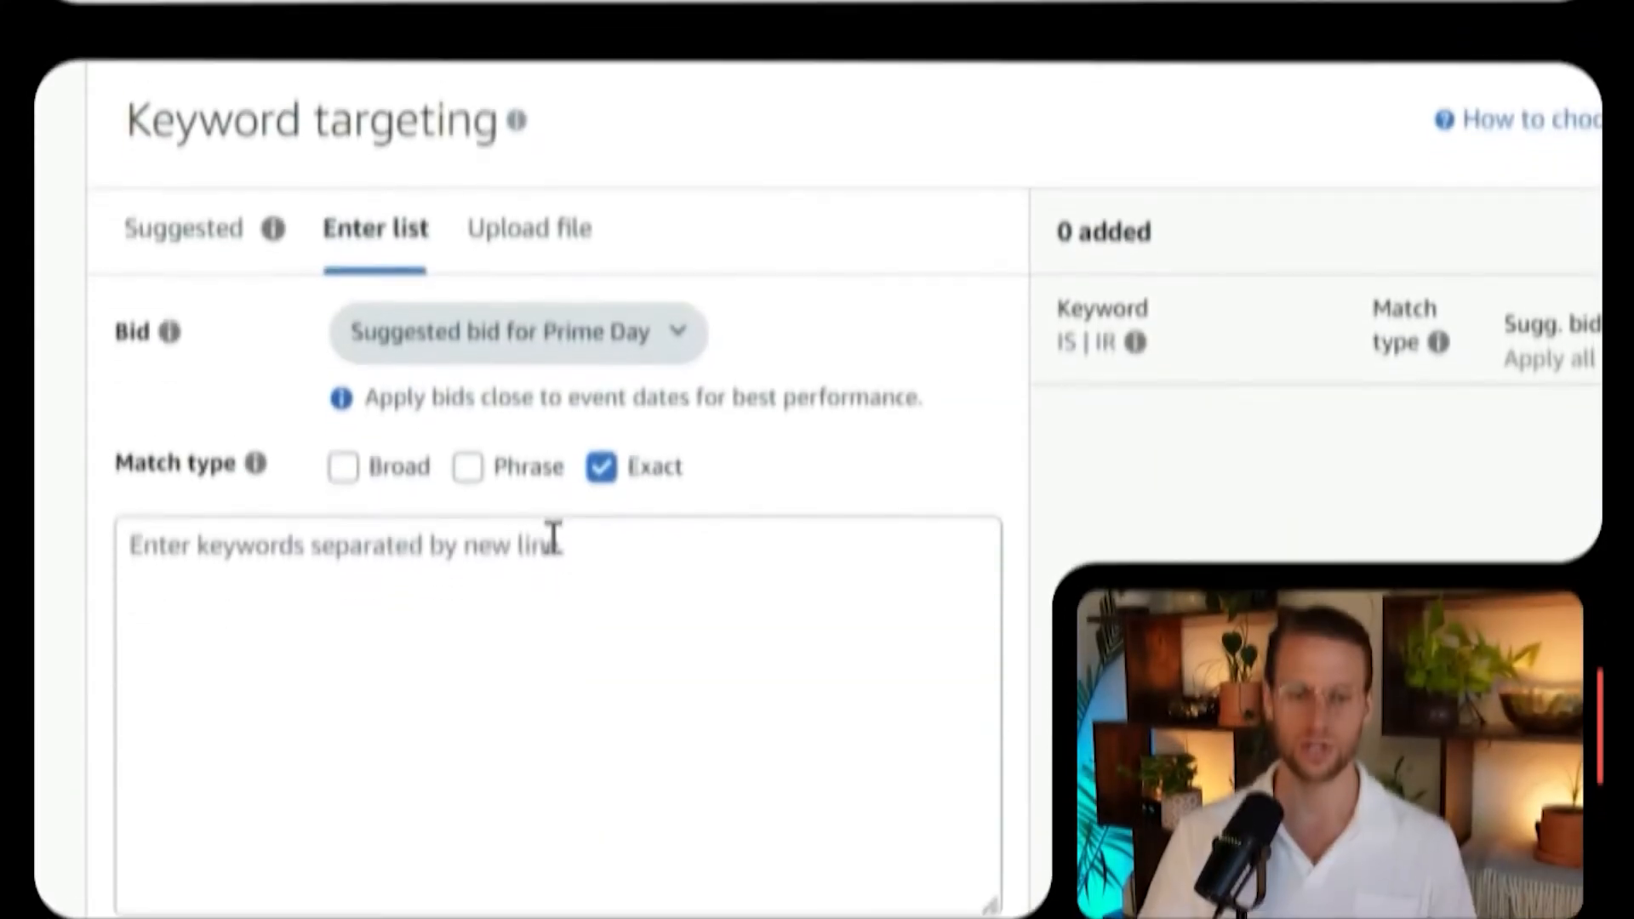
{"action": "left_click", "coordinate": [553, 538]}
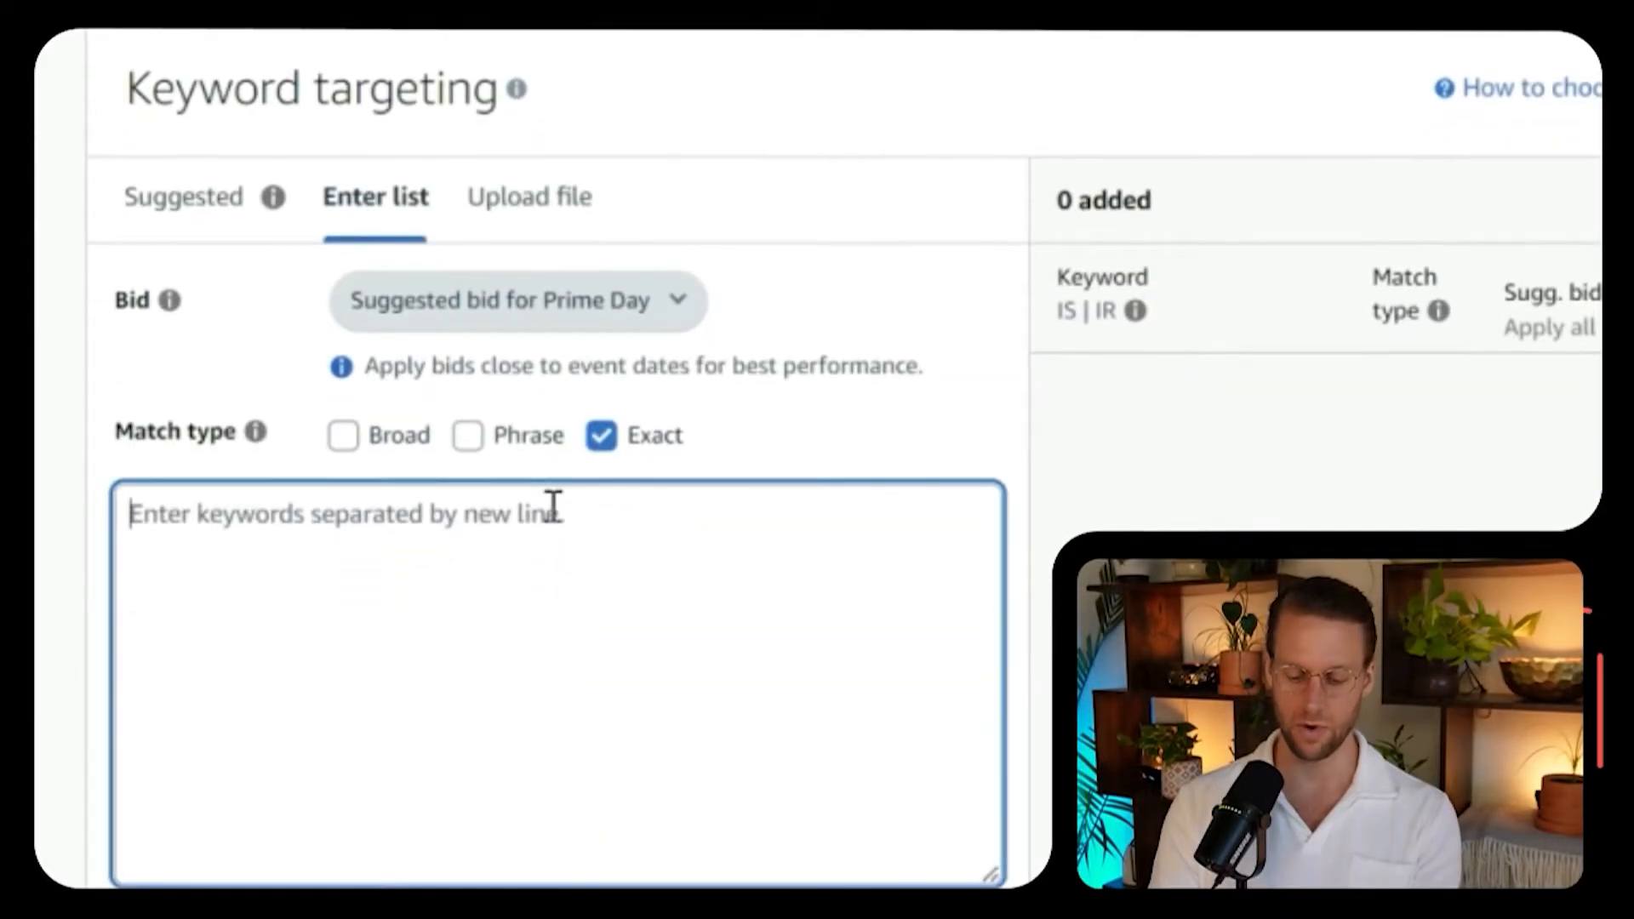
{"action": "type", "text": "sourdough start"}
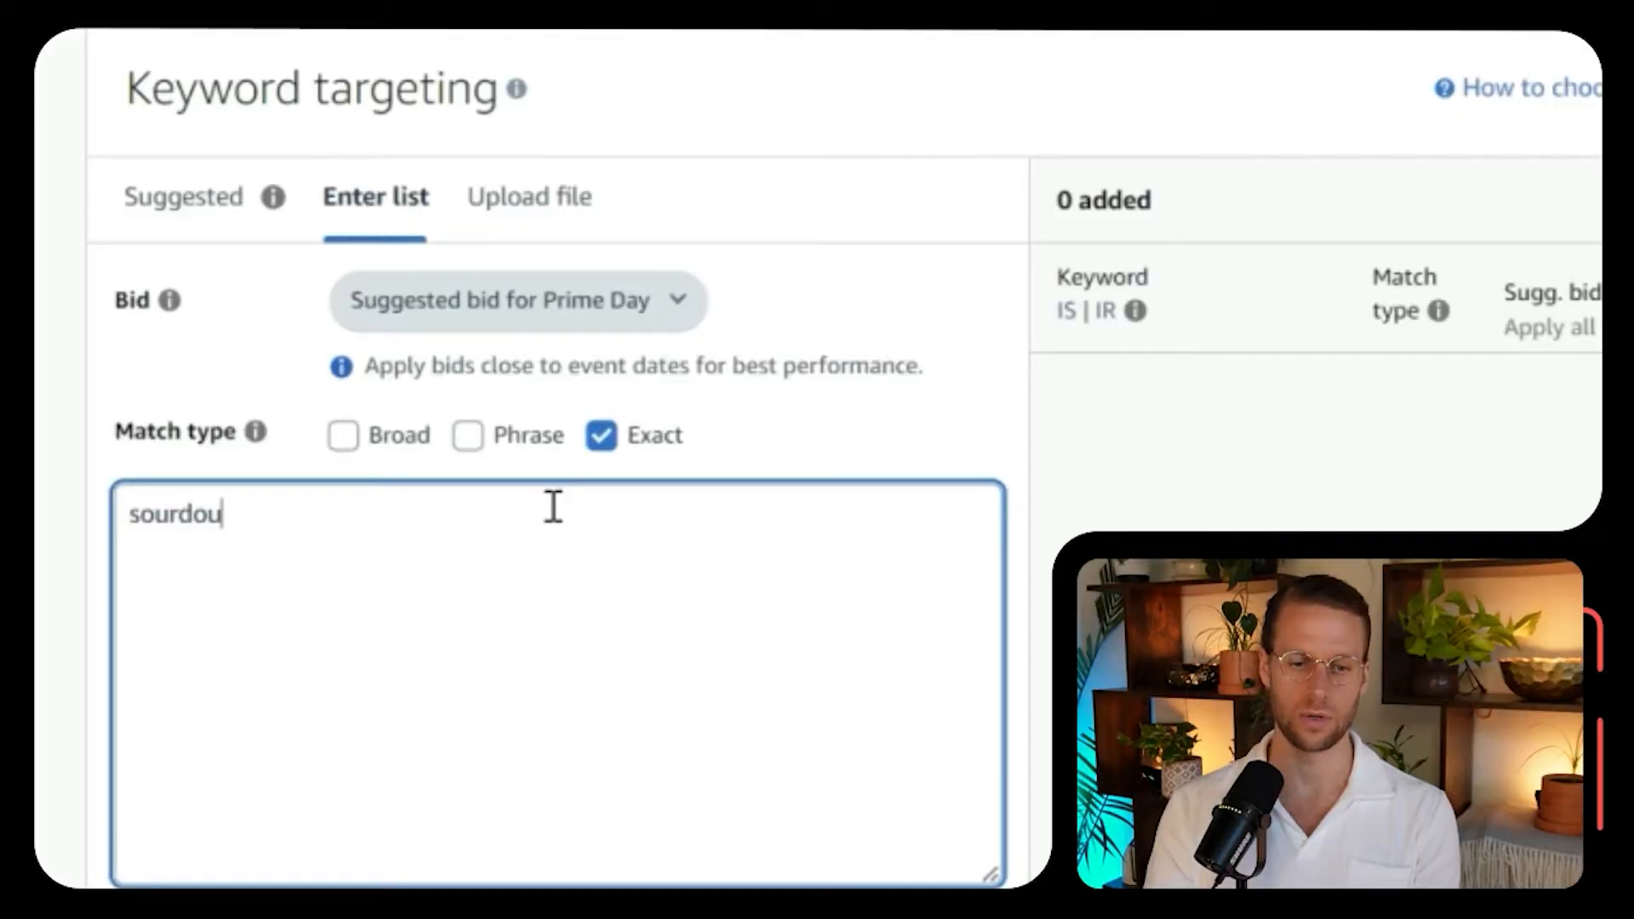
{"action": "type", "text": "er kit"}
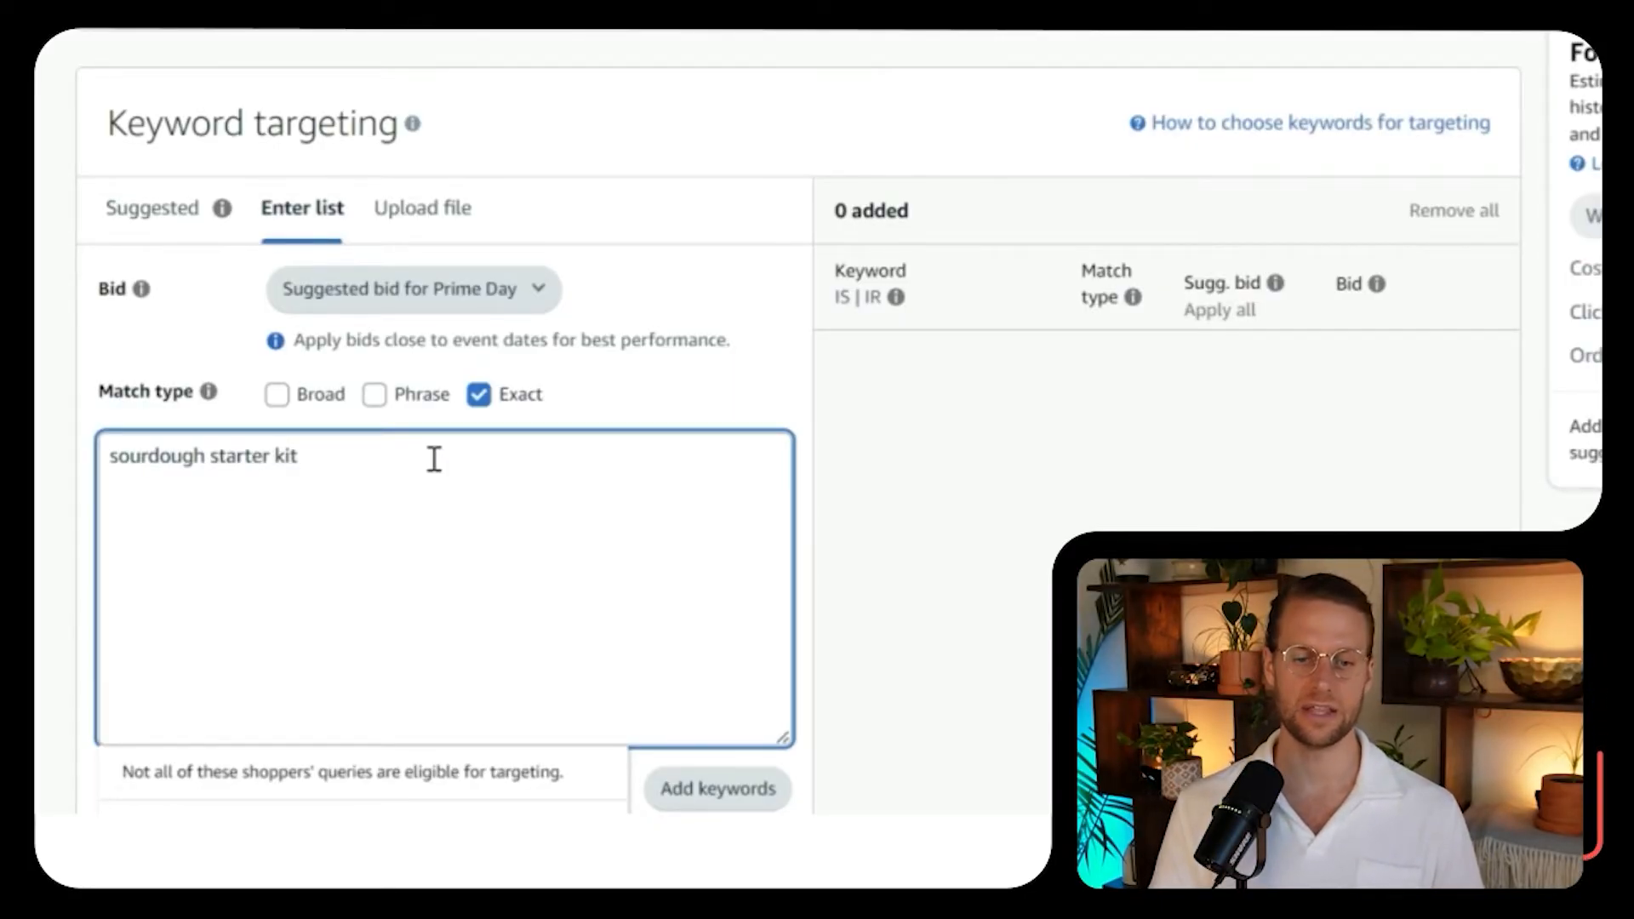
Try the Phrase match type and the Broad match type, one at a time, for the entered keyword.
{"action": "left_click", "coordinate": [479, 404]}
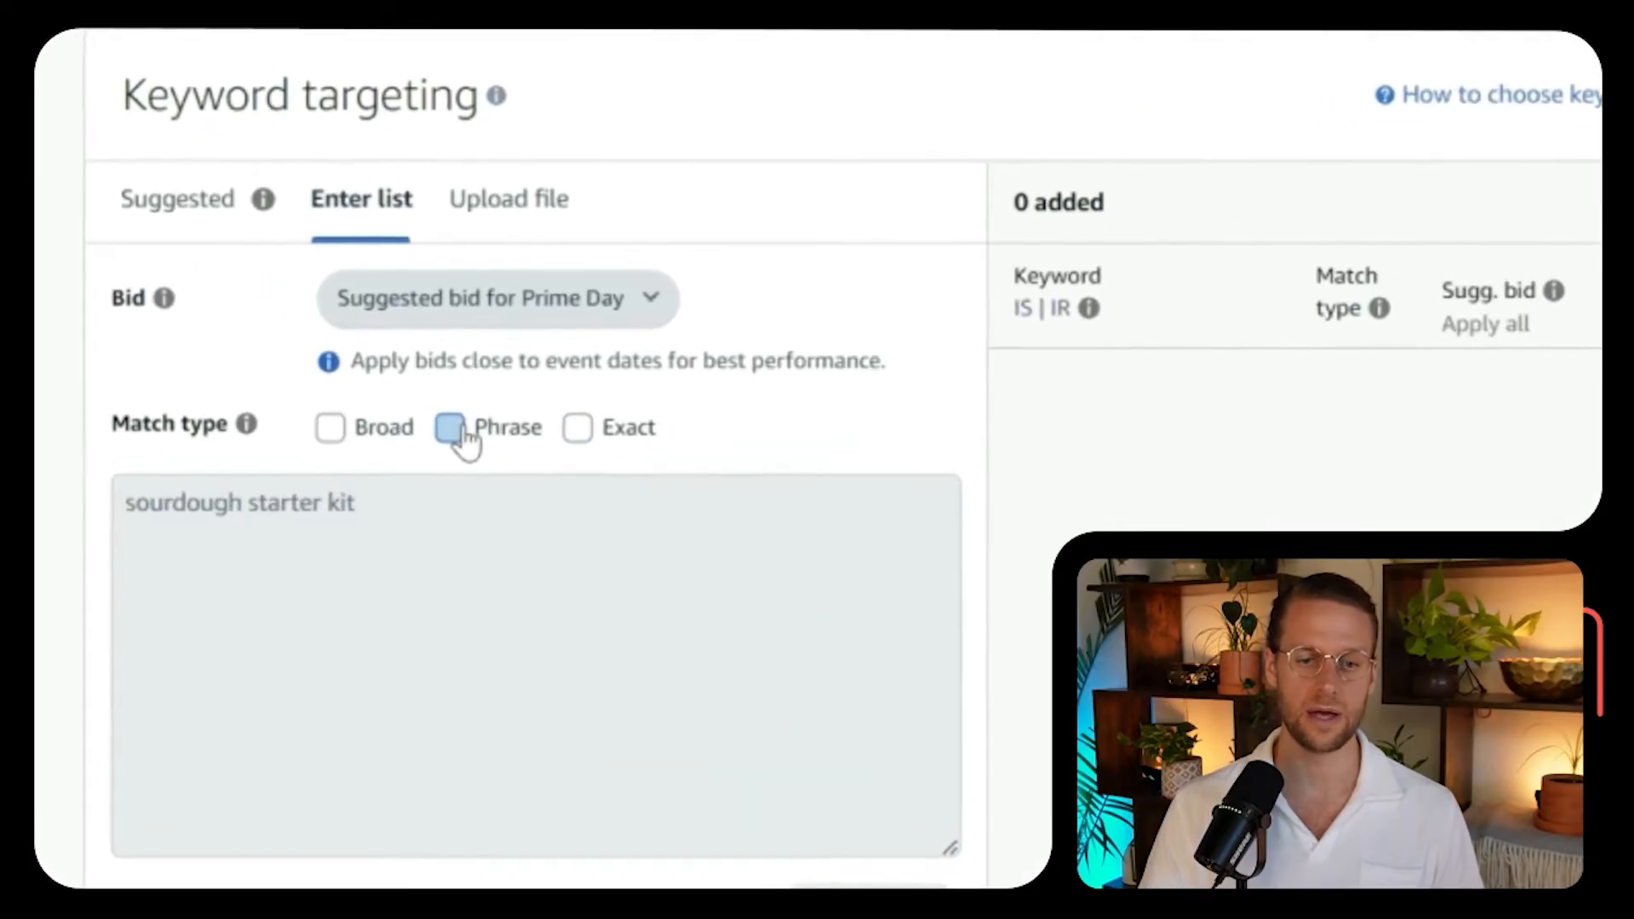
{"action": "left_click", "coordinate": [375, 394]}
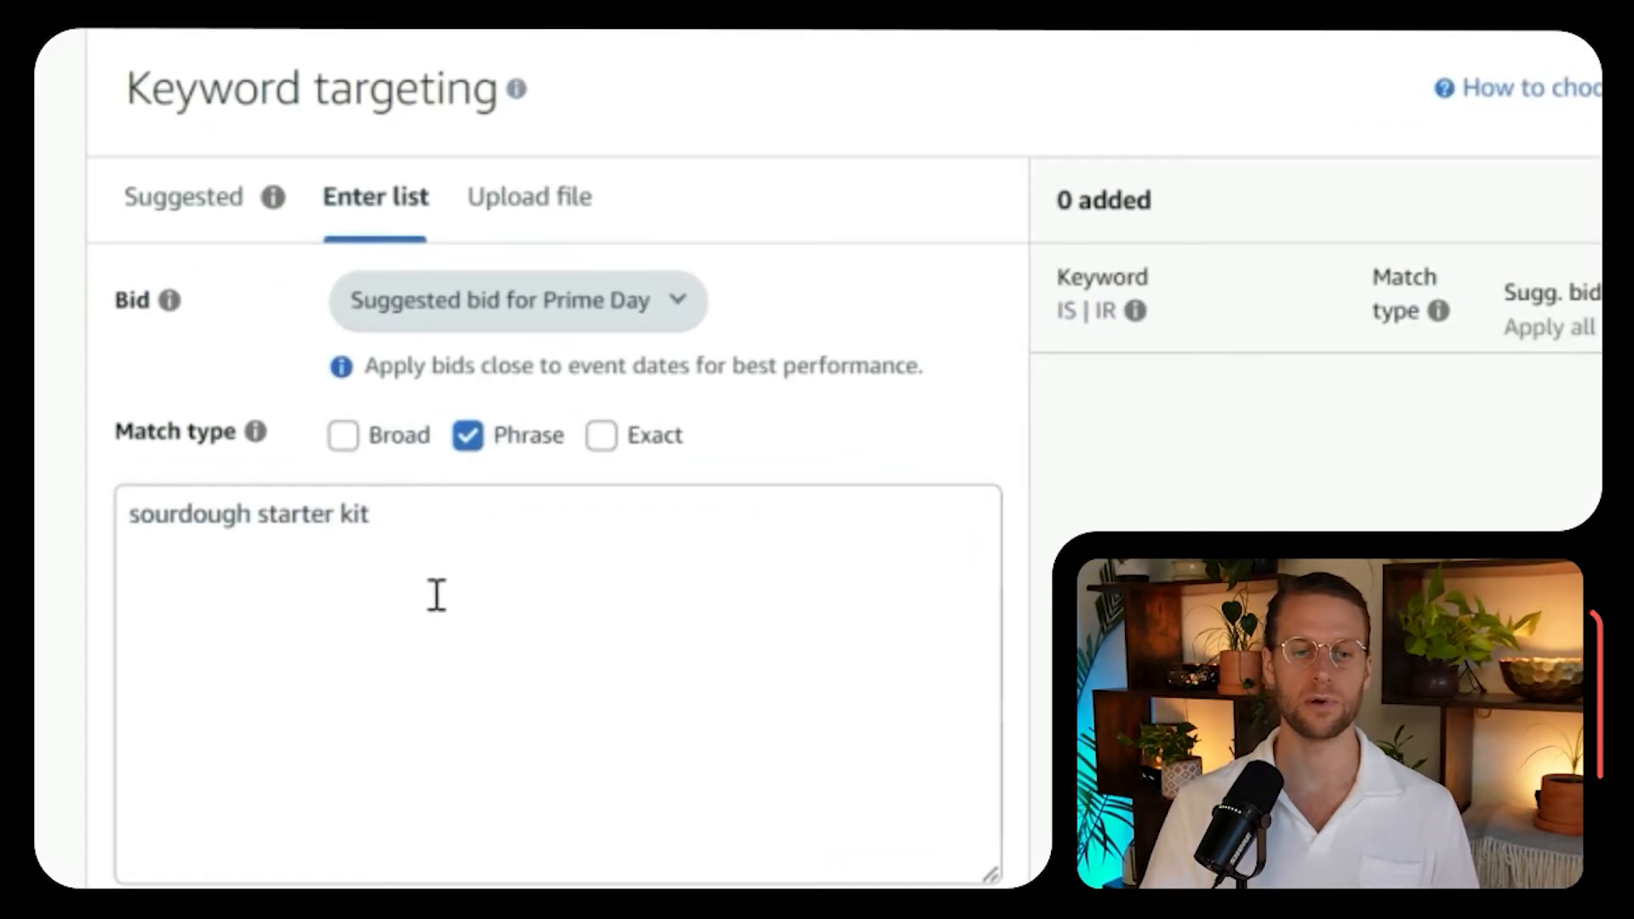
{"action": "left_click_drag", "start_coordinate": [409, 512], "coordinate": [126, 526]}
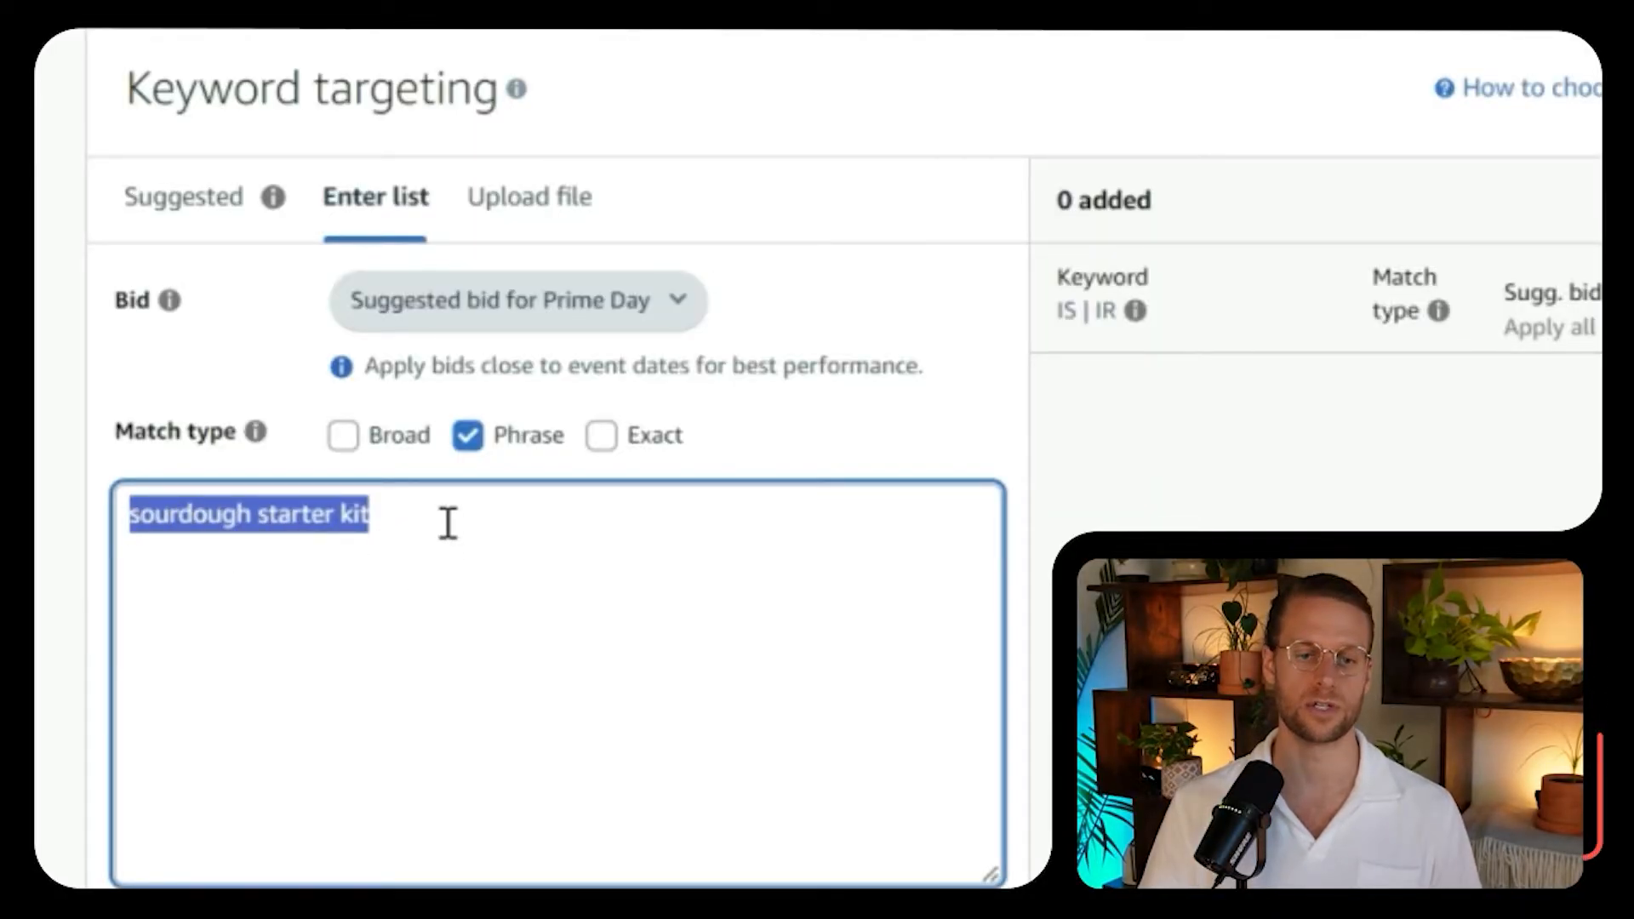
{"action": "left_click", "coordinate": [415, 528]}
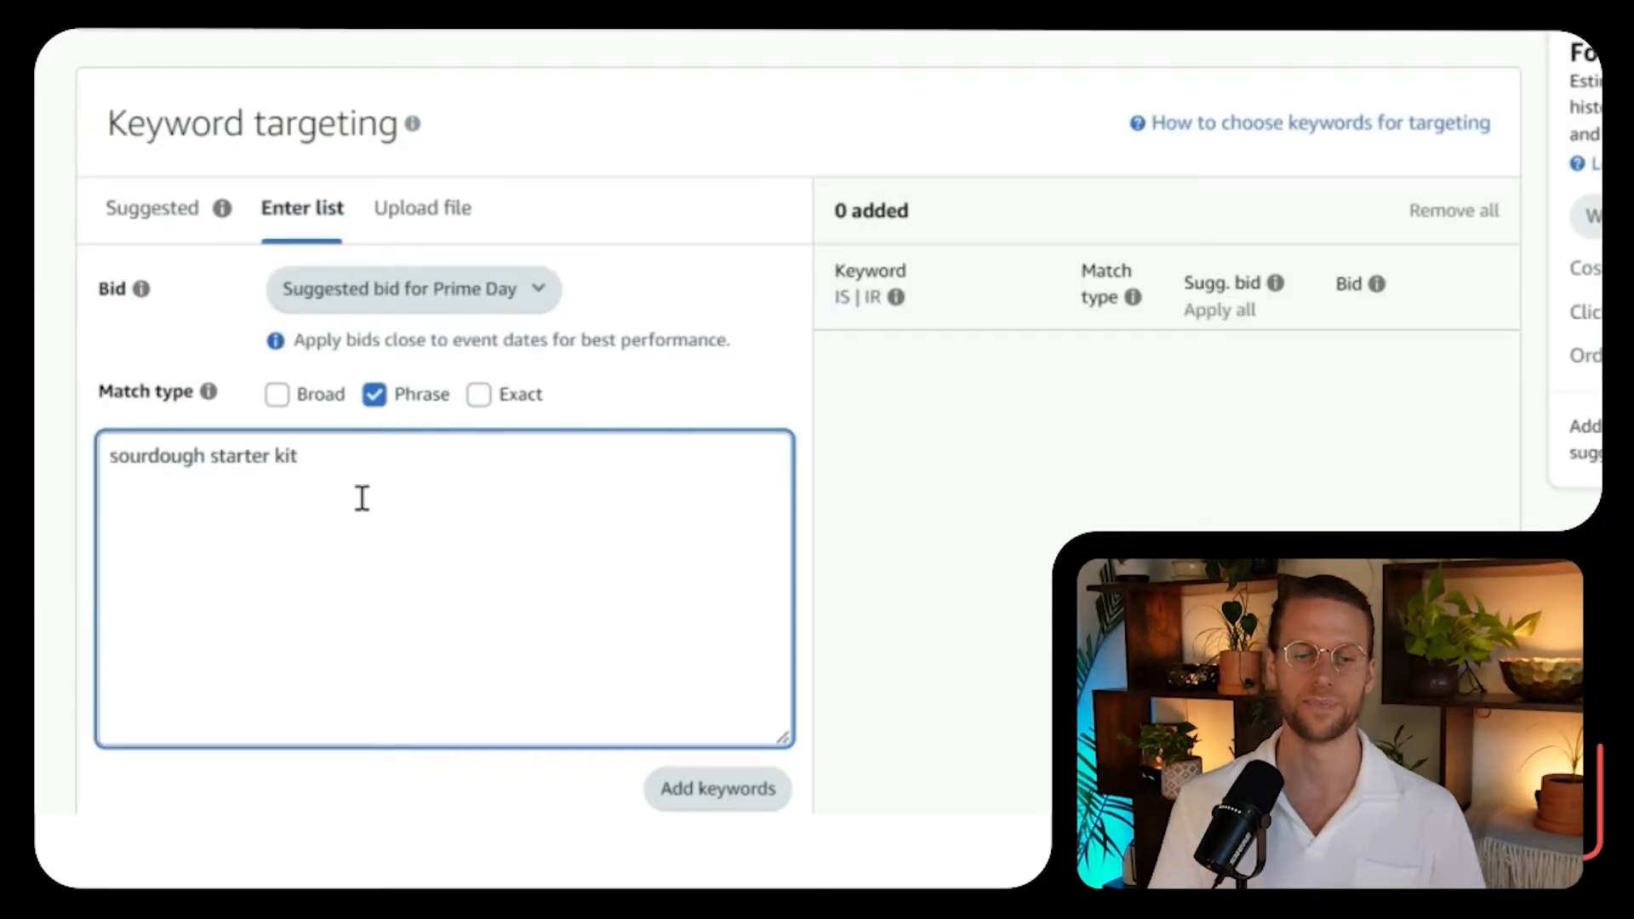
{"action": "left_click", "coordinate": [374, 395]}
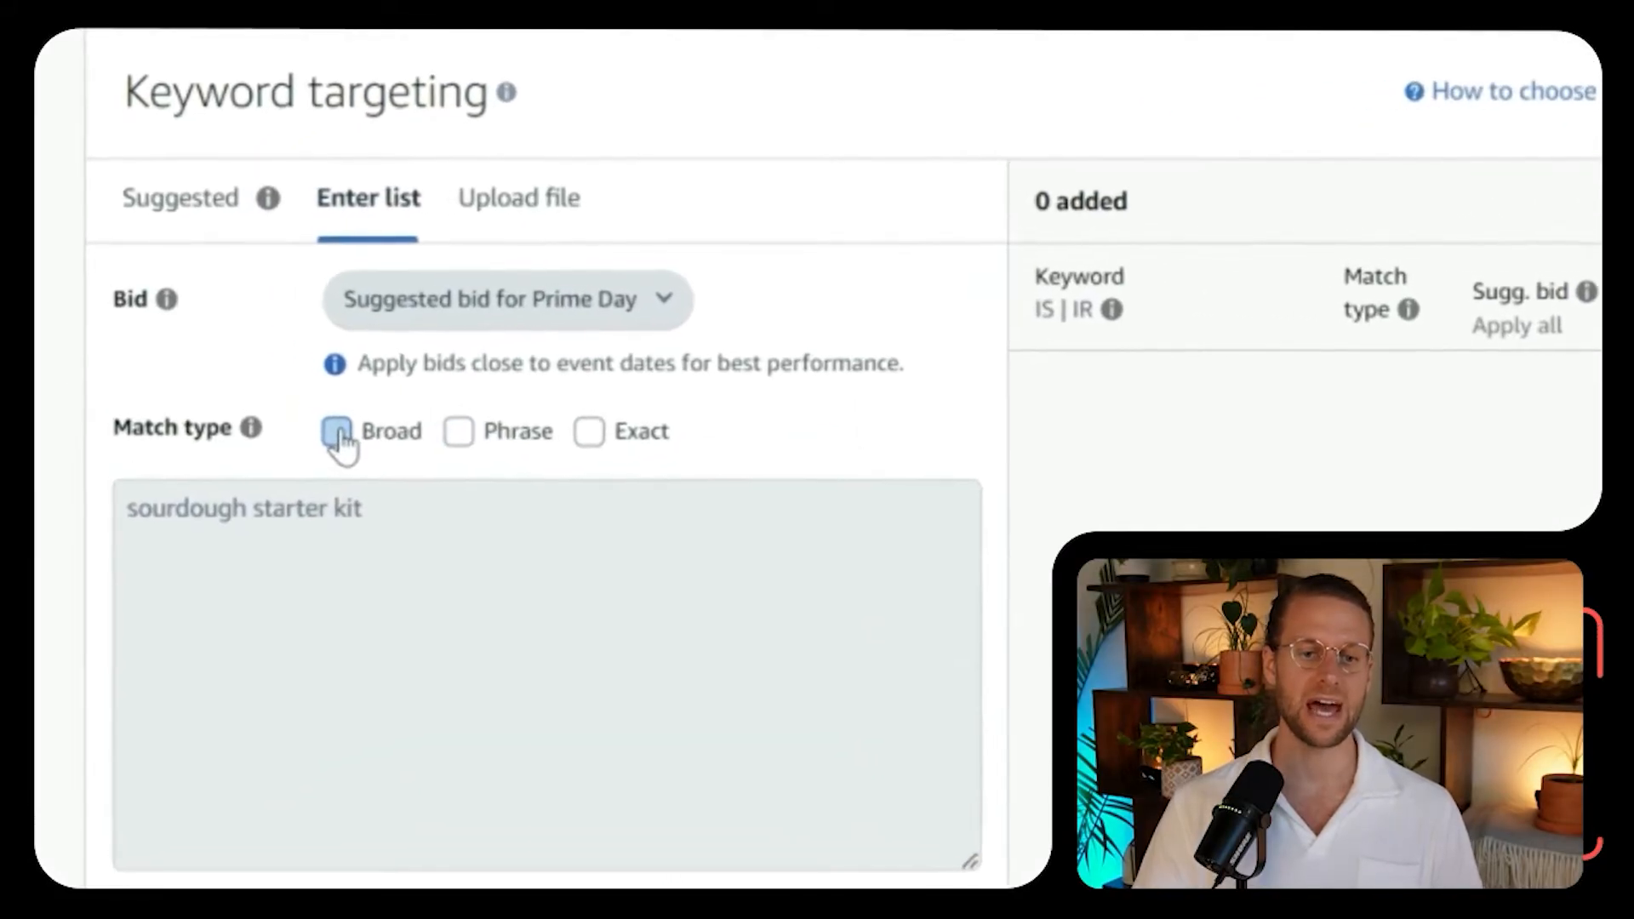
{"action": "left_click", "coordinate": [338, 432]}
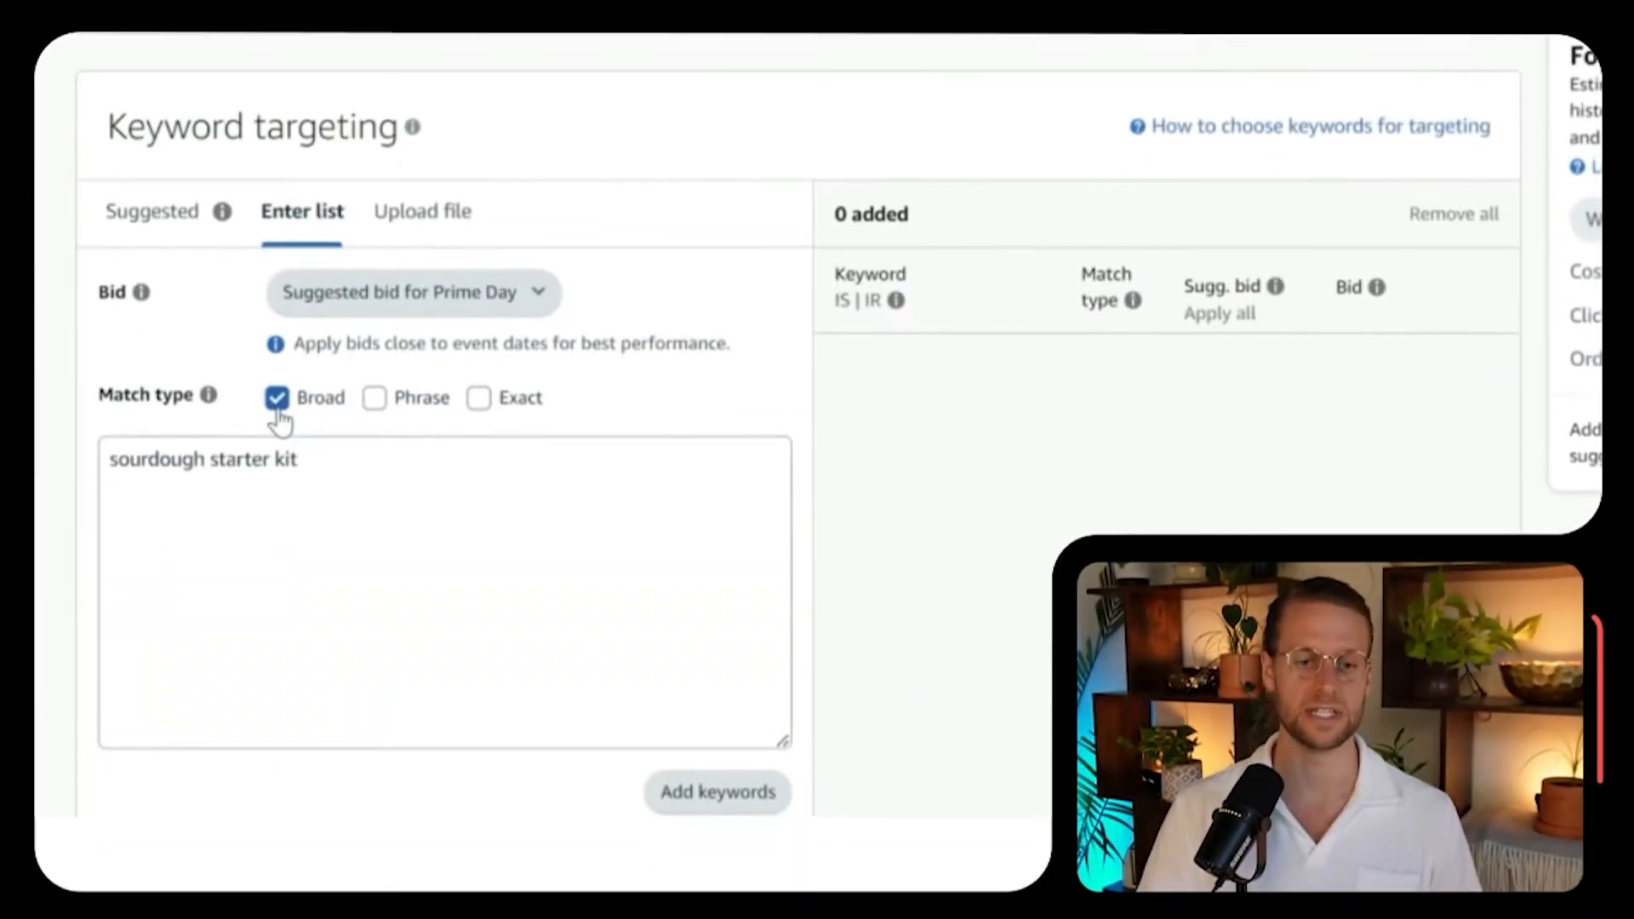
Replace the Broad match type with Exact for the entered keyword.
{"action": "left_click", "coordinate": [275, 402]}
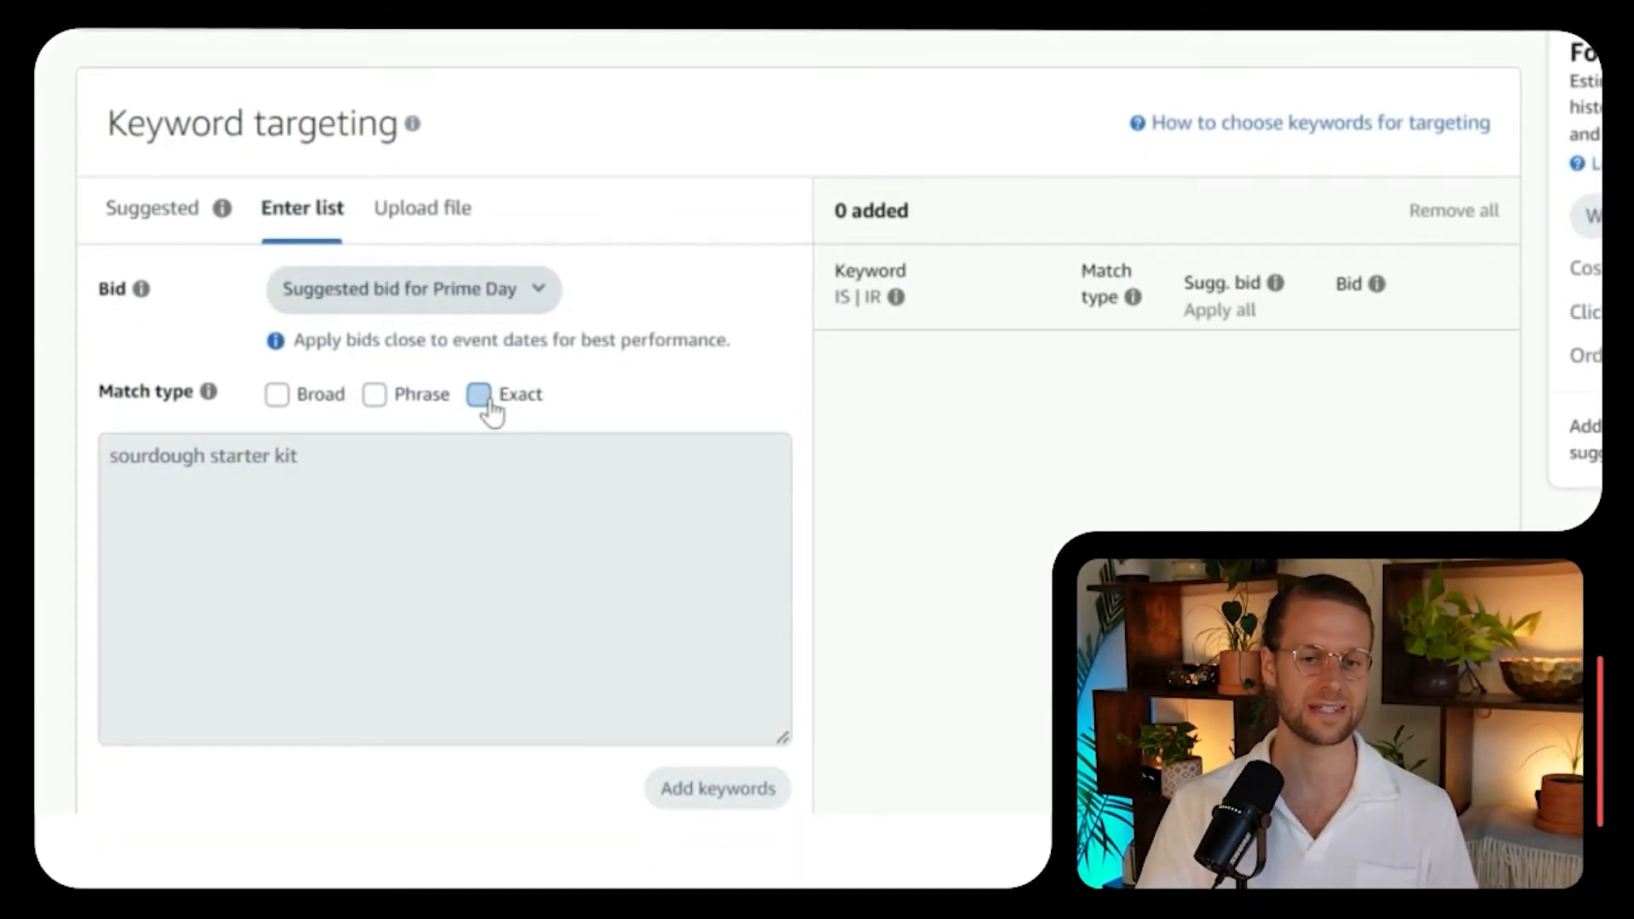
{"action": "left_click", "coordinate": [480, 400]}
{"action": "left_click", "coordinate": [480, 400]}
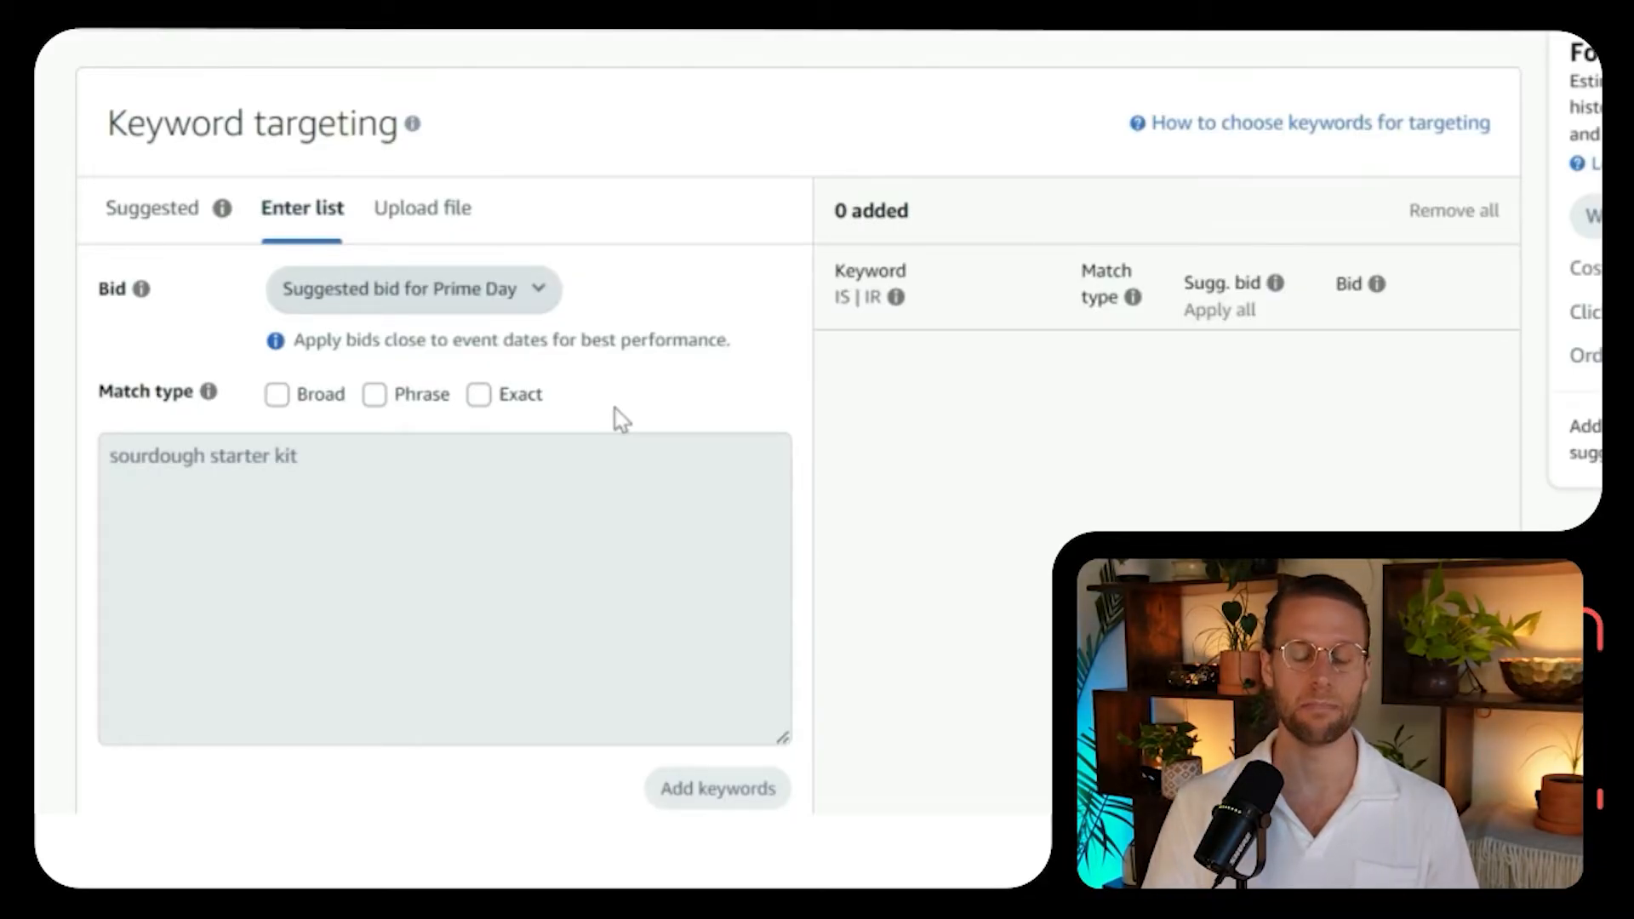
{"action": "left_click", "coordinate": [480, 400]}
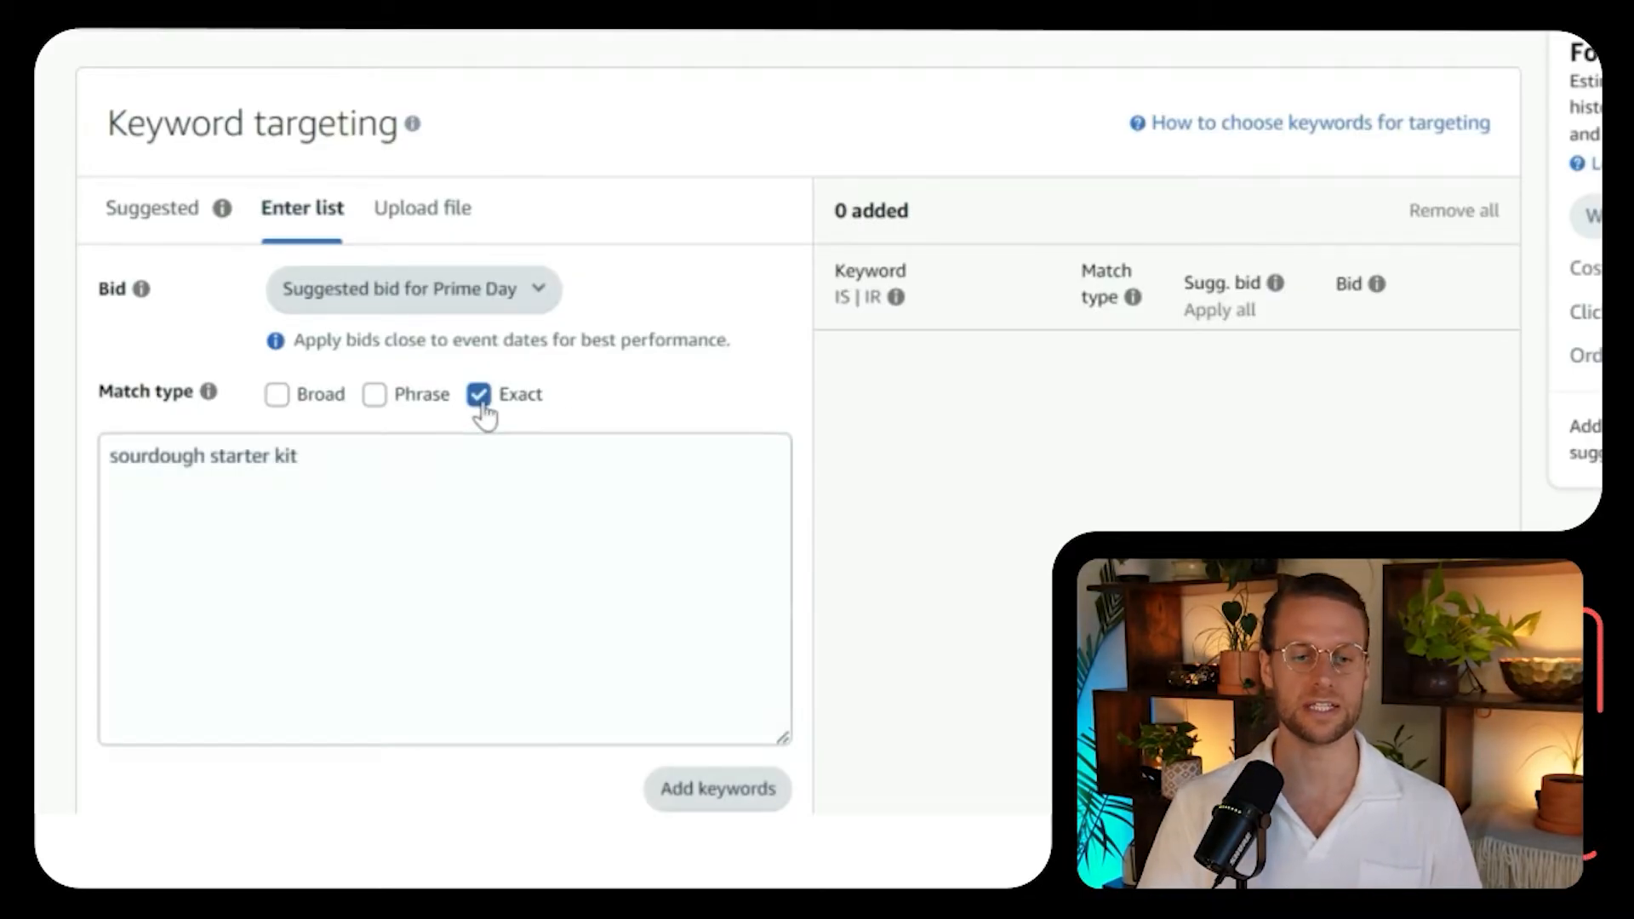
Highlight the keyword in the list, and clear and reselect the Exact match type.
{"action": "left_click", "coordinate": [425, 468]}
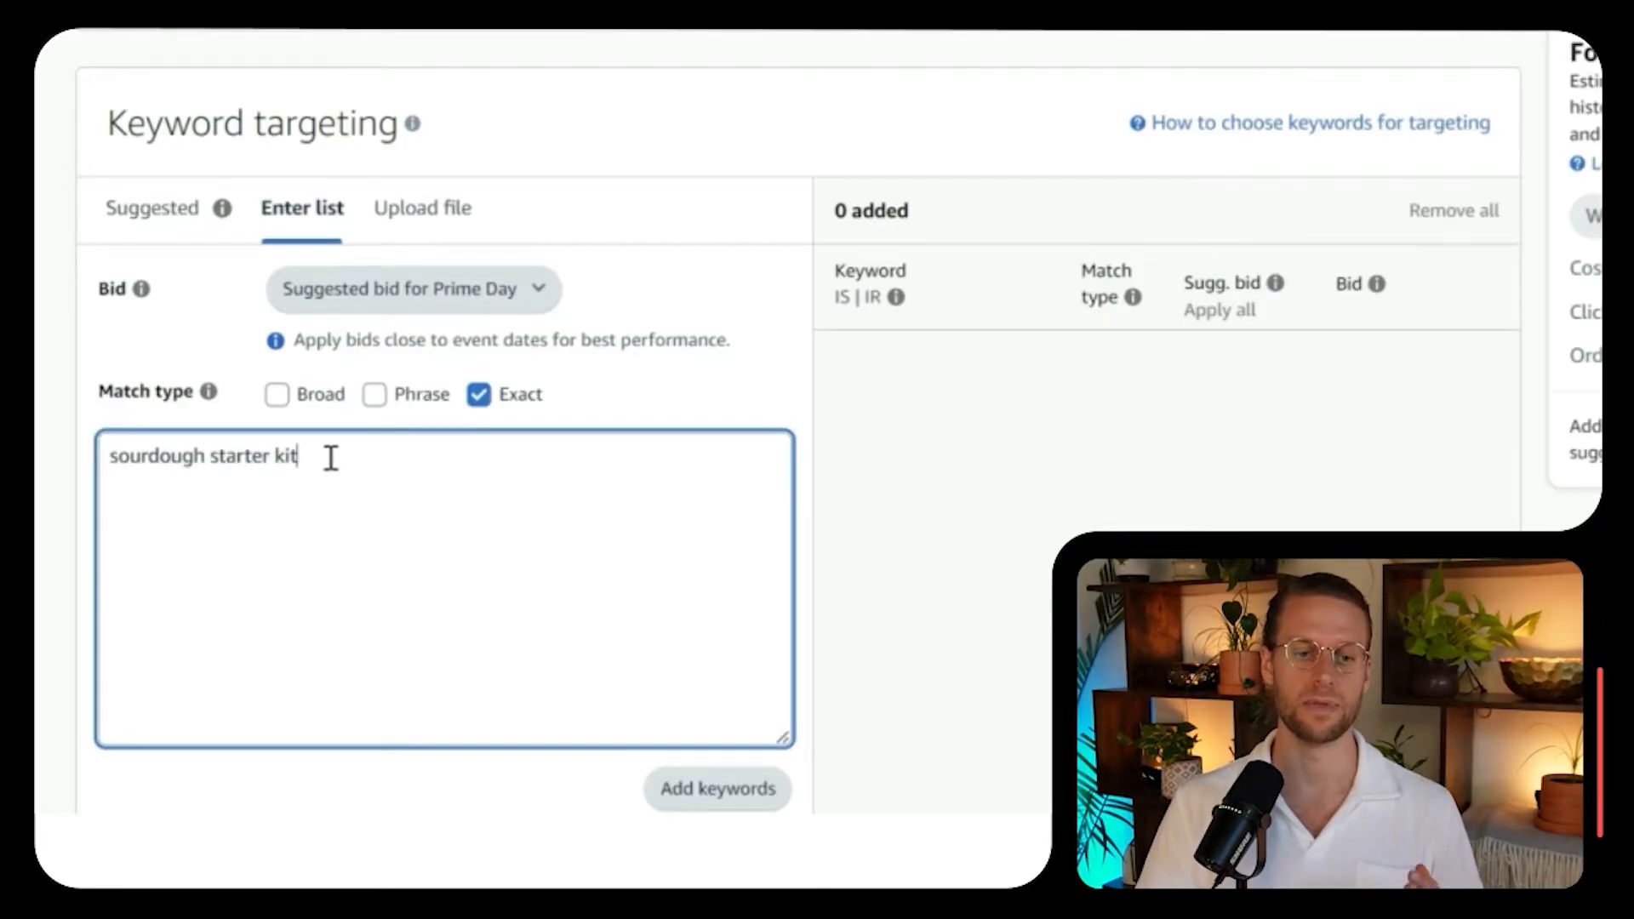
{"action": "left_click_drag", "start_coordinate": [328, 464], "coordinate": [111, 460]}
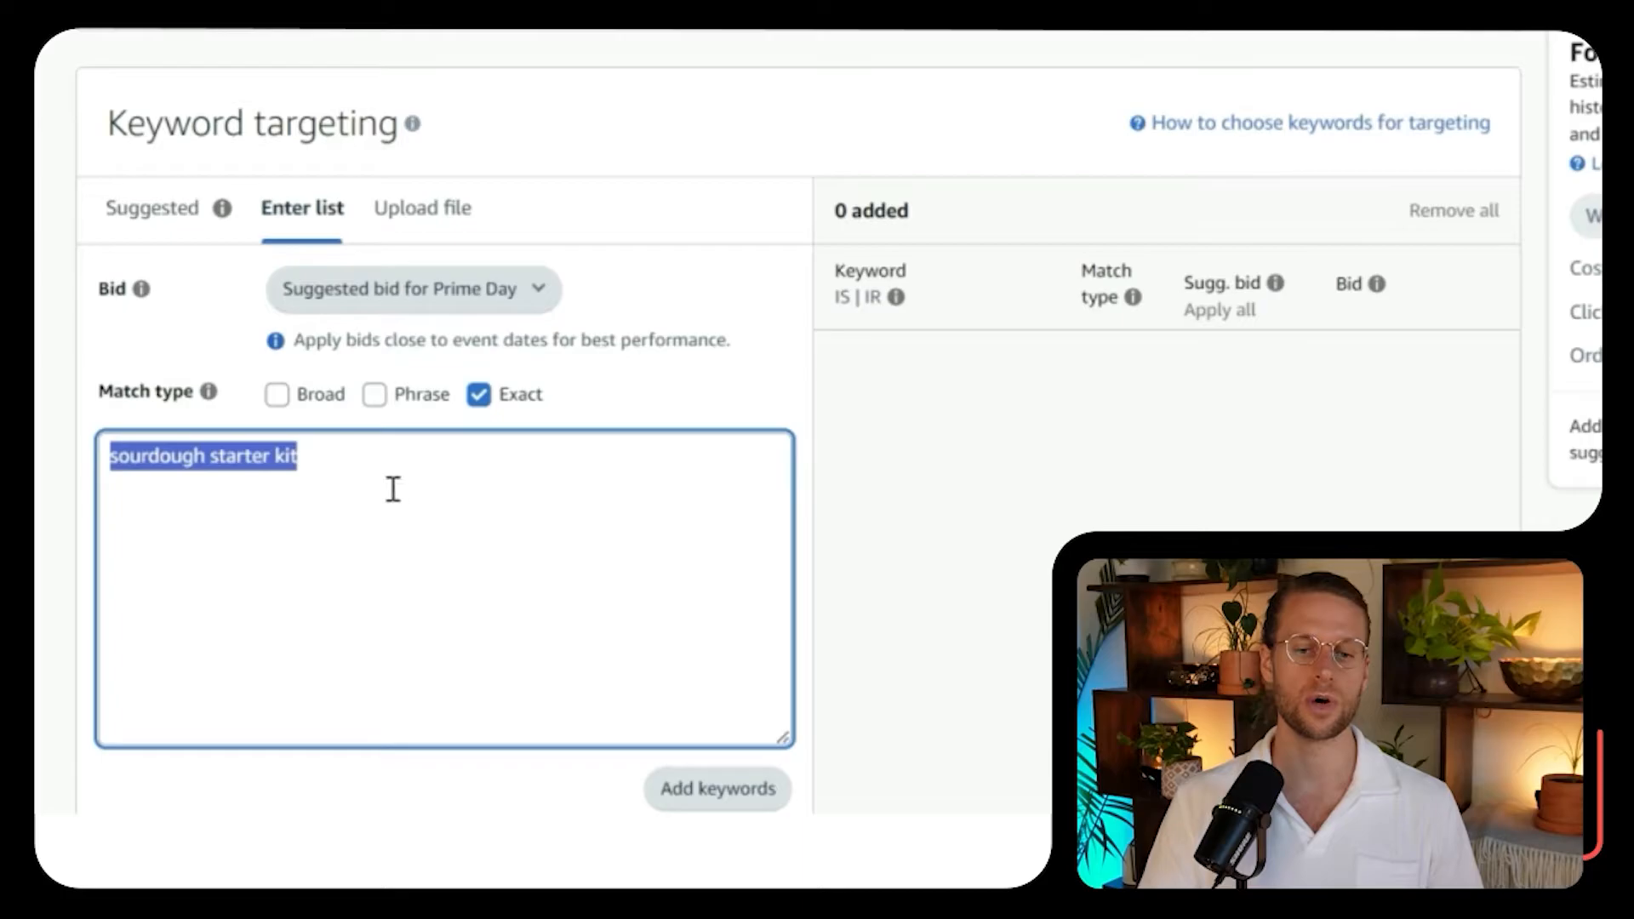
{"action": "left_click", "coordinate": [479, 394]}
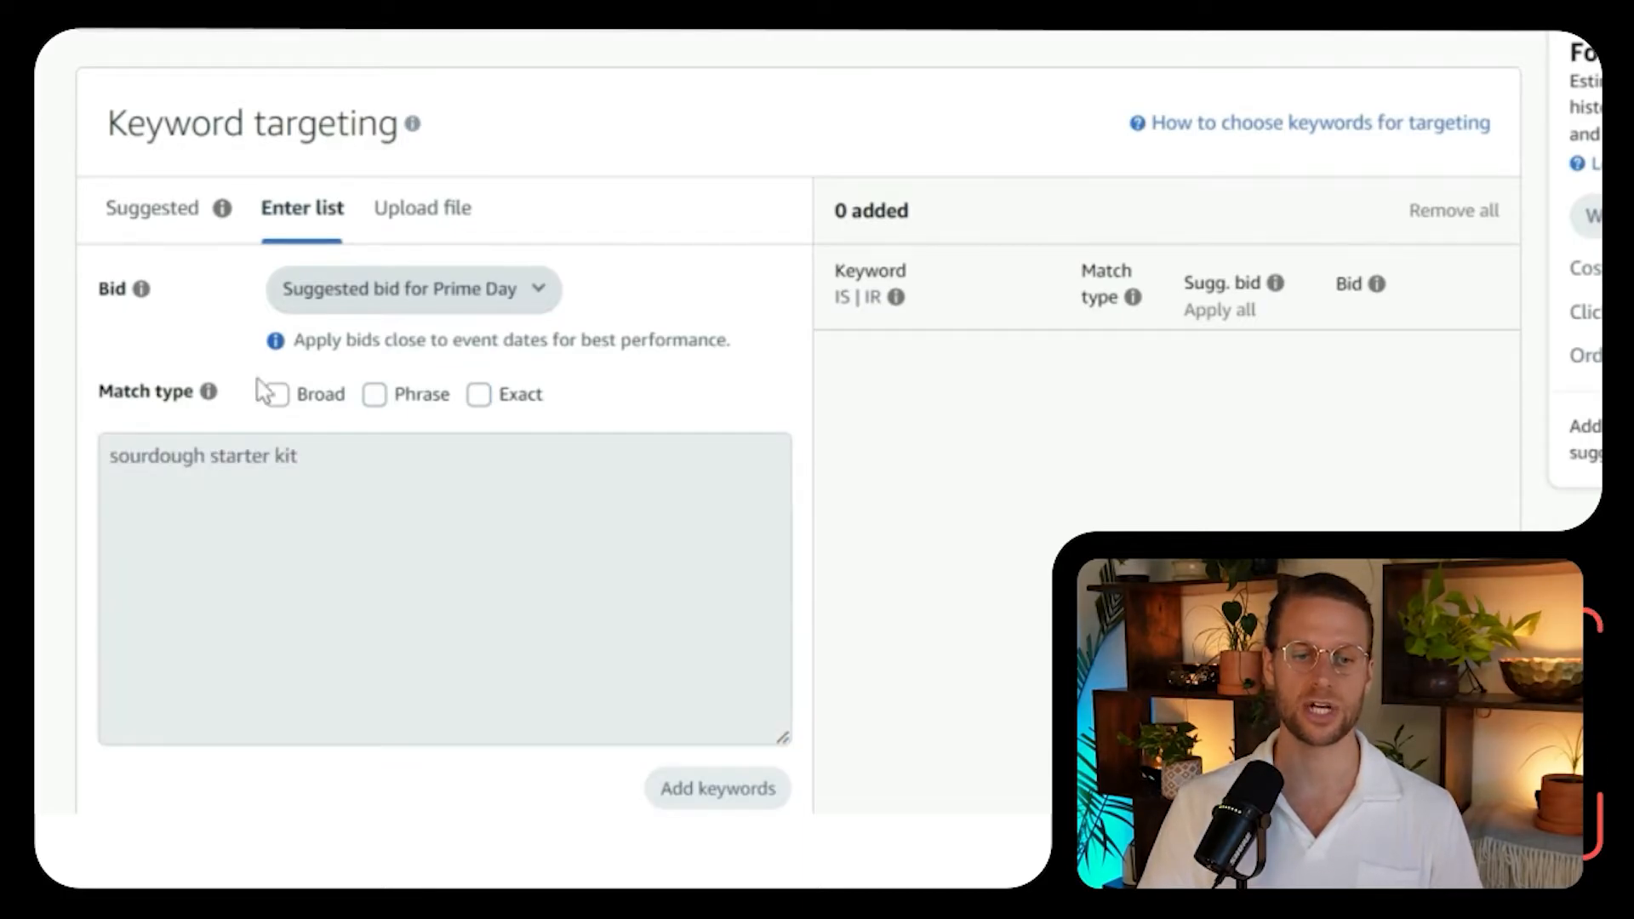
{"action": "left_click", "coordinate": [480, 394]}
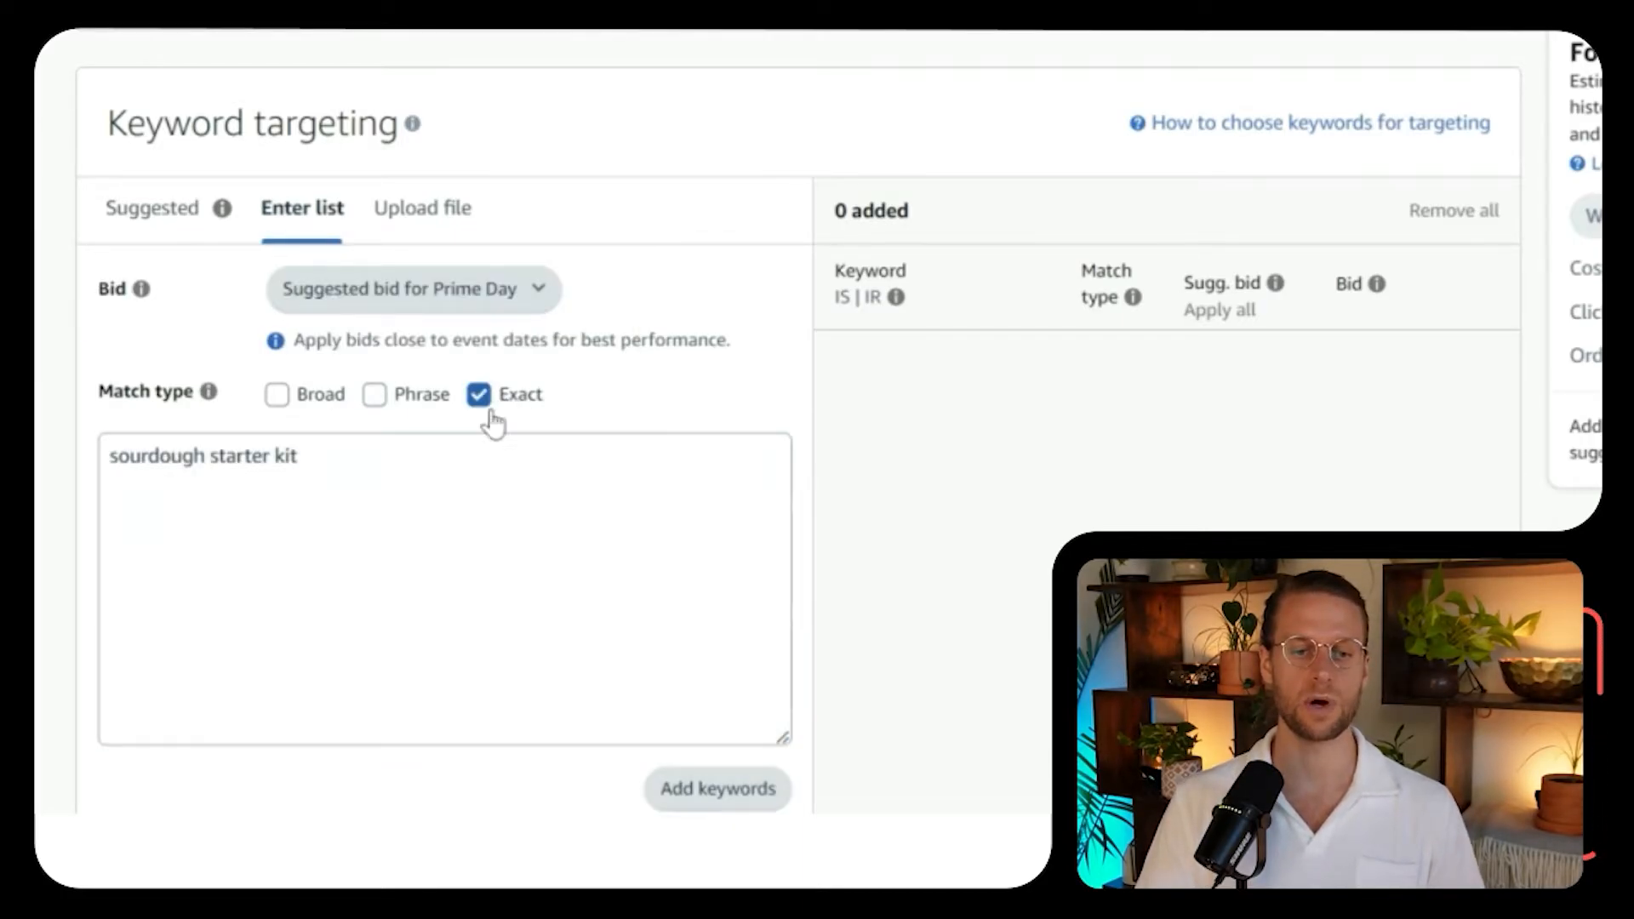
{"action": "left_click", "coordinate": [478, 461]}
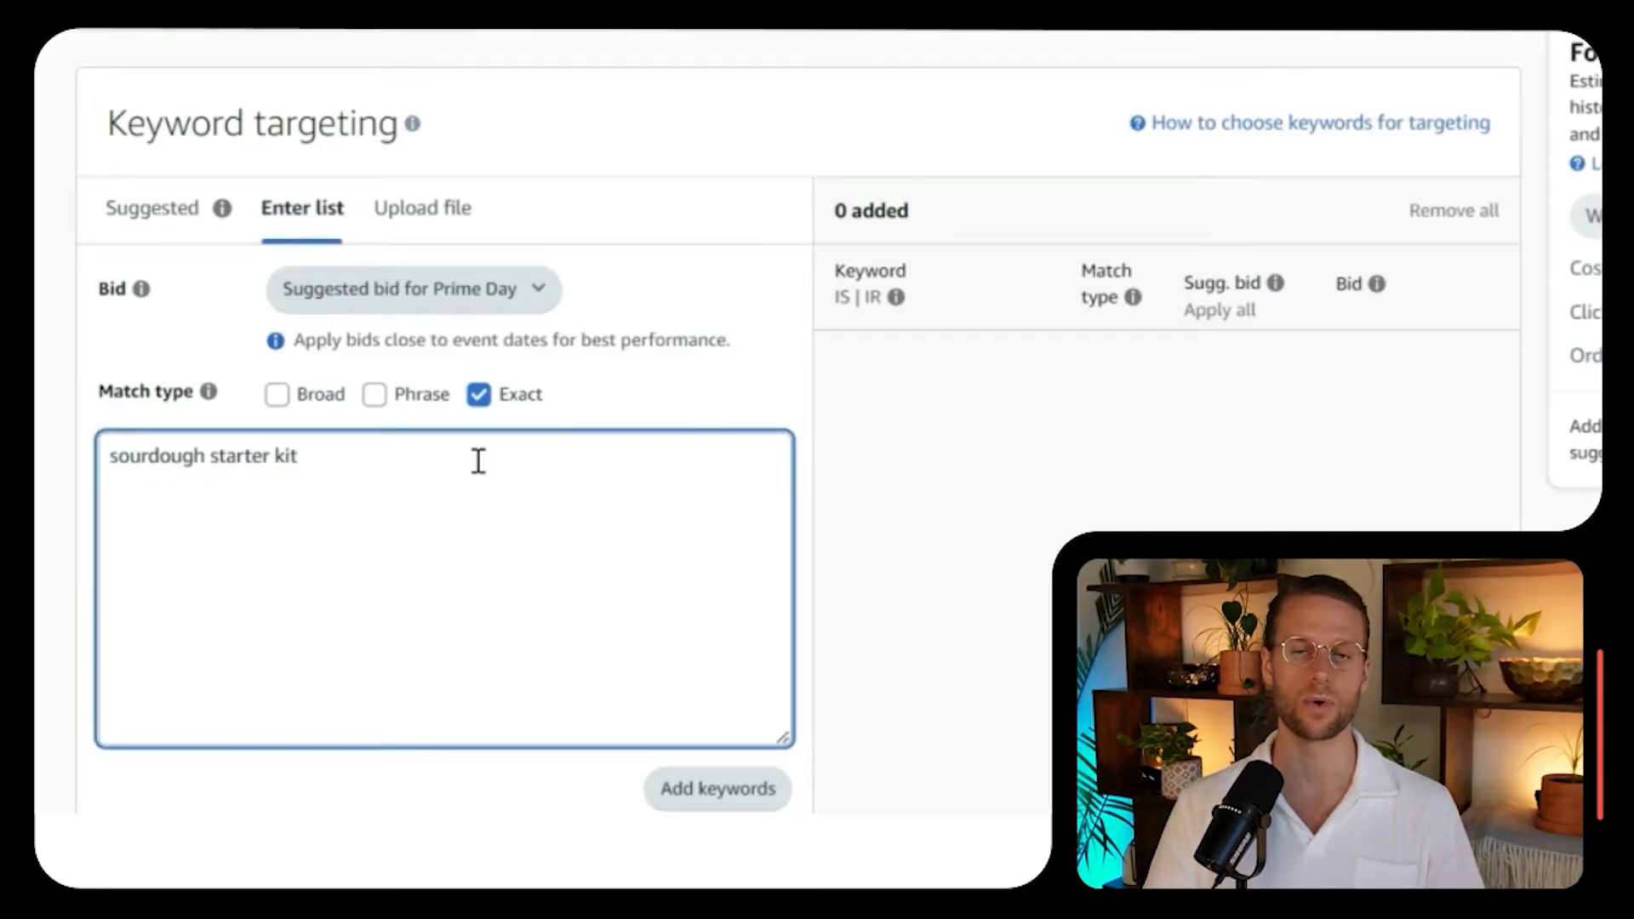
Add "sourdough starter kit" as an exact-match keyword to the campaign's targeted keywords, and look over the form's targeting sections.
{"action": "scroll", "coordinate": [478, 460], "scroll_direction": "up", "scroll_amount": 10}
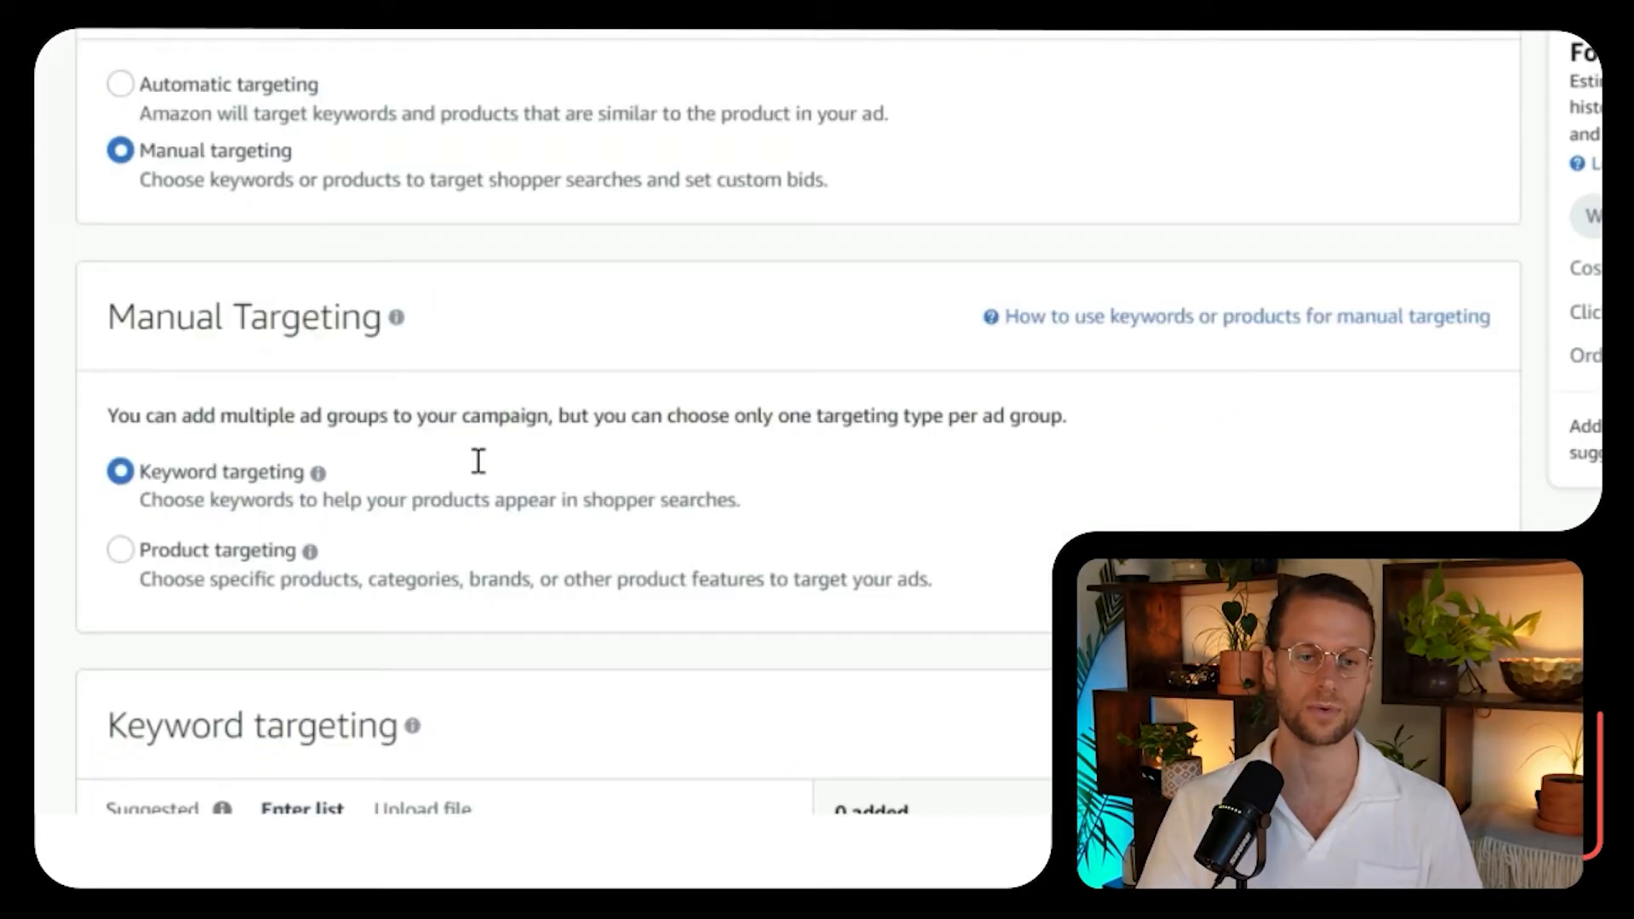
{"action": "scroll", "coordinate": [543, 562], "scroll_direction": "down", "scroll_amount": 10}
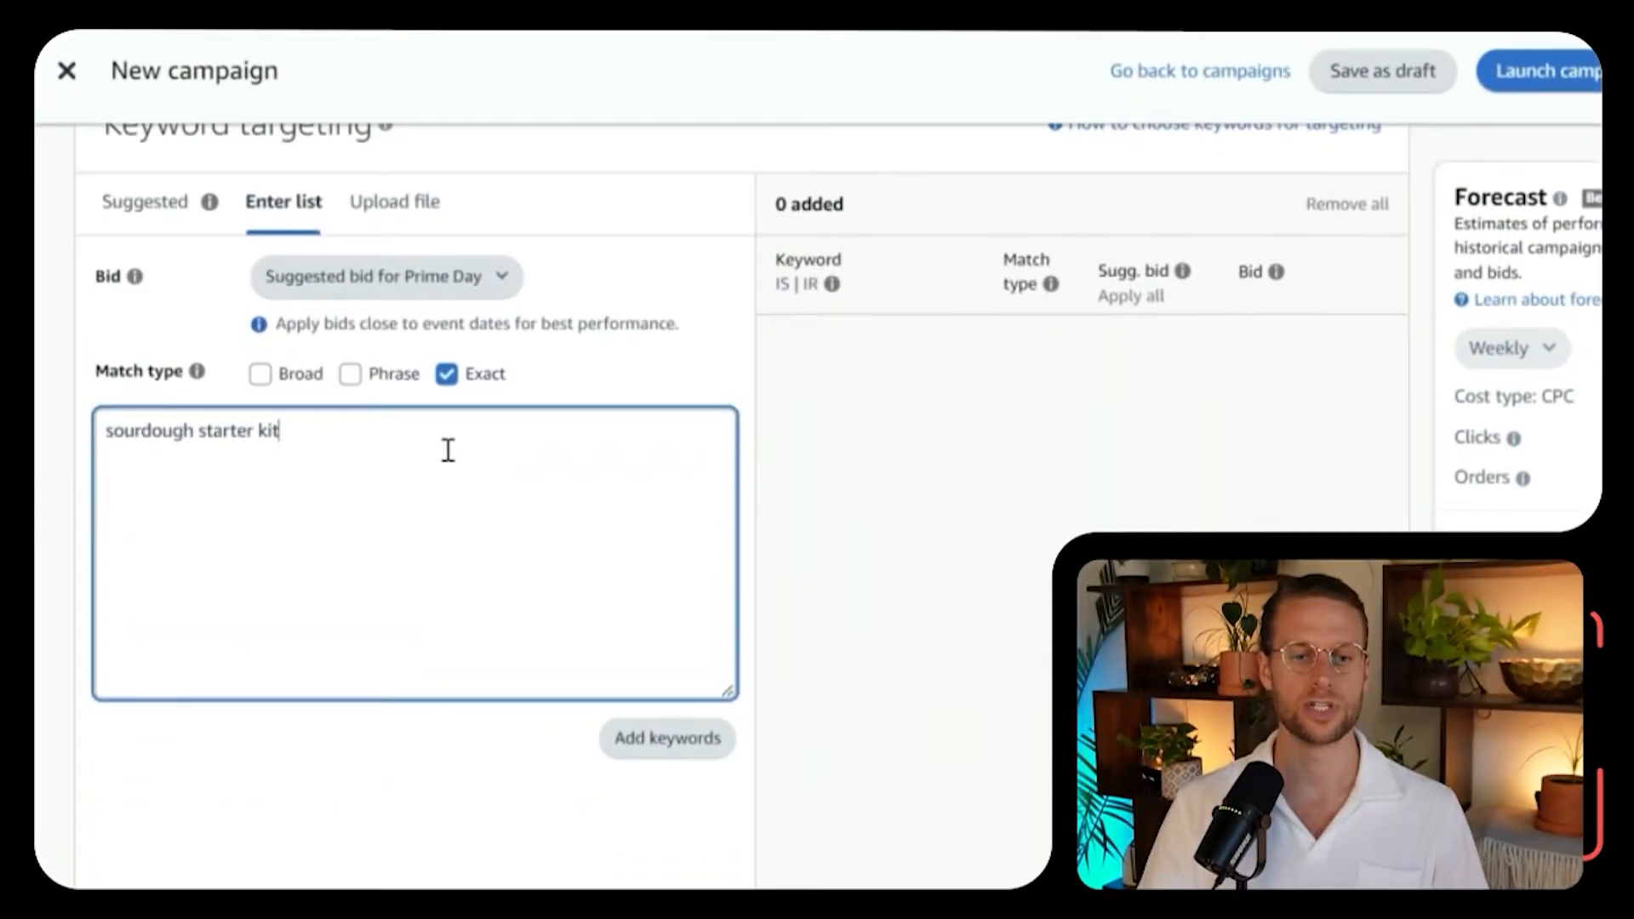
{"action": "left_click", "coordinate": [648, 741]}
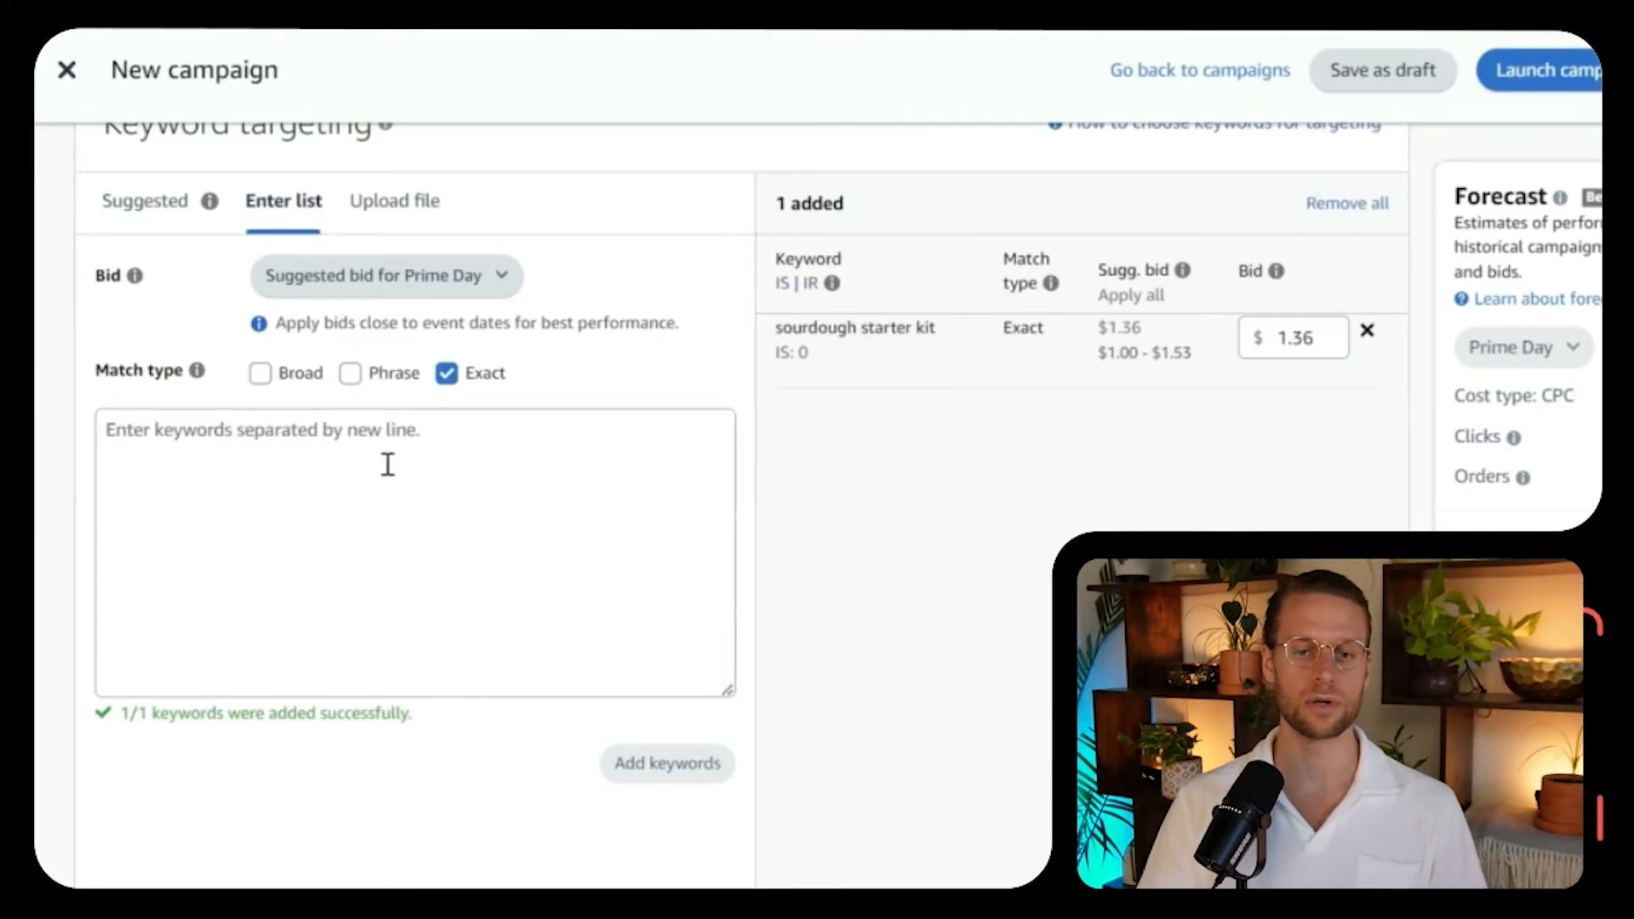
{"action": "scroll", "coordinate": [849, 564], "scroll_direction": "up", "scroll_amount": 15}
{"action": "scroll", "coordinate": [849, 564], "scroll_direction": "down", "scroll_amount": 15}
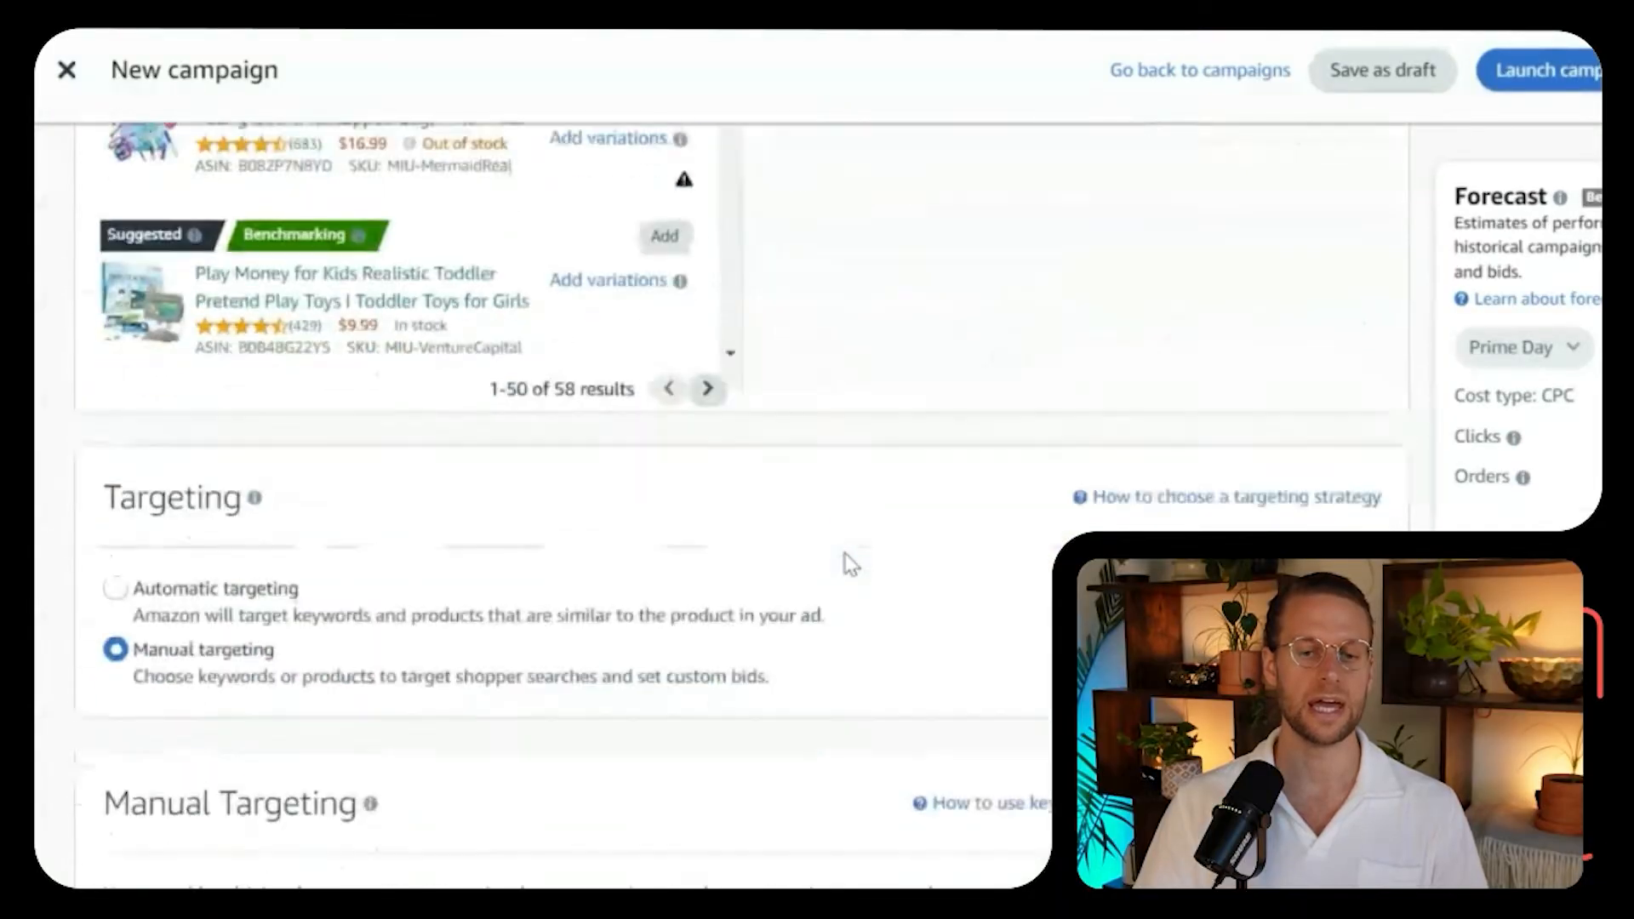
Read the explanation of the suggested bid for the added exact-match keyword.
{"action": "scroll", "coordinate": [849, 564], "scroll_direction": "down", "scroll_amount": 5}
{"action": "scroll", "coordinate": [847, 562], "scroll_direction": "up", "scroll_amount": 6}
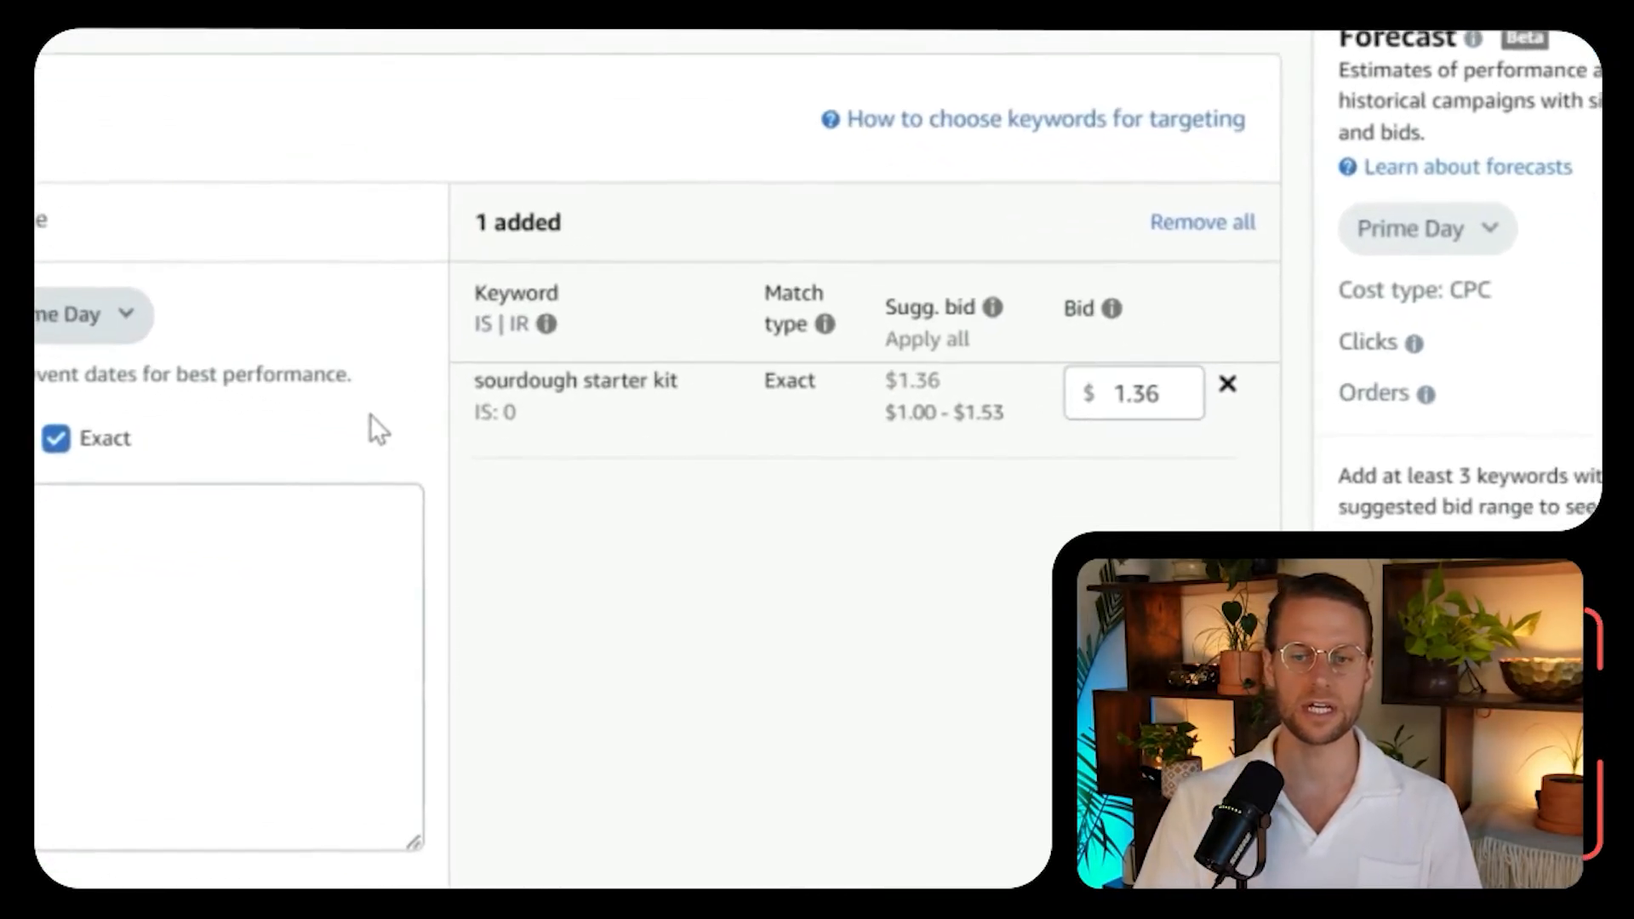
{"action": "mouse_move", "coordinate": [991, 310]}
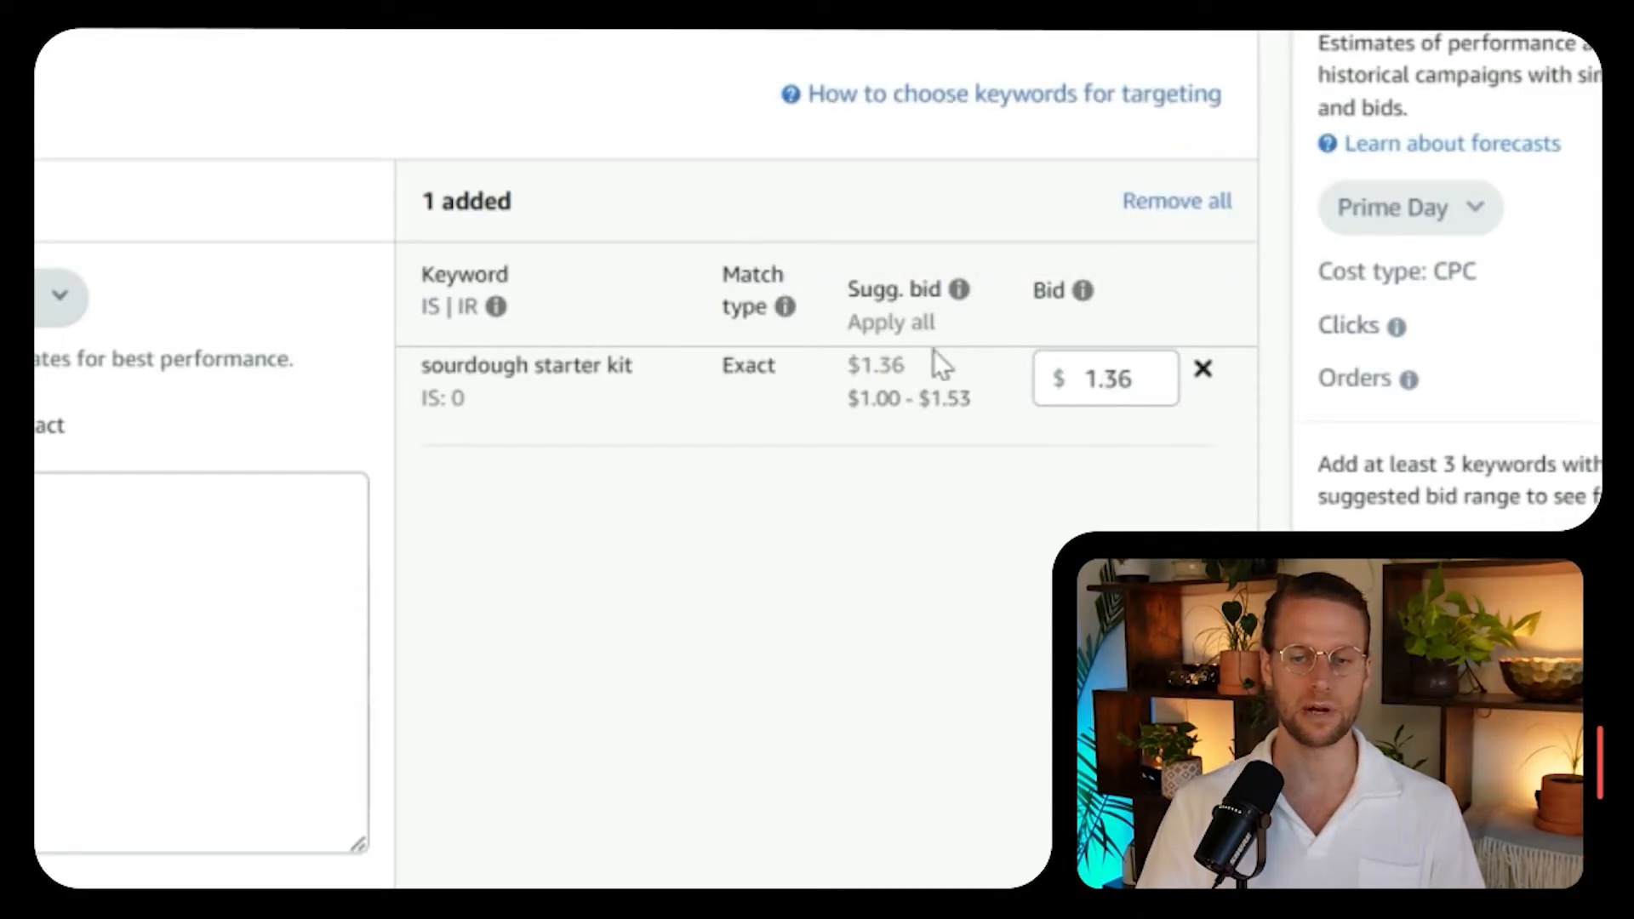
{"action": "mouse_move", "coordinate": [928, 294]}
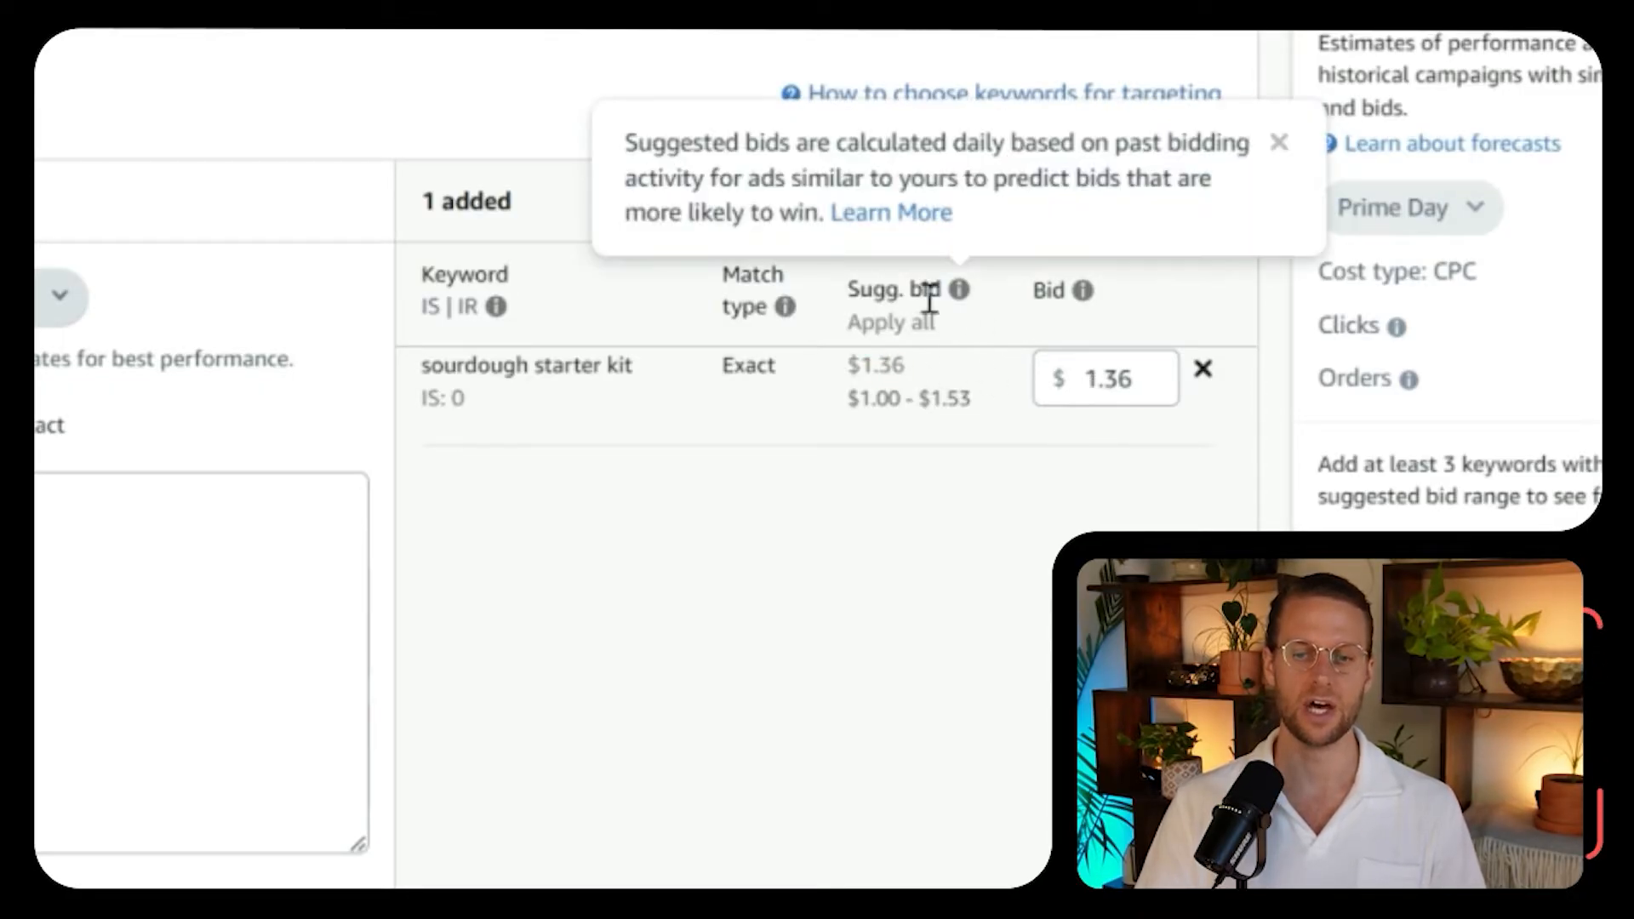
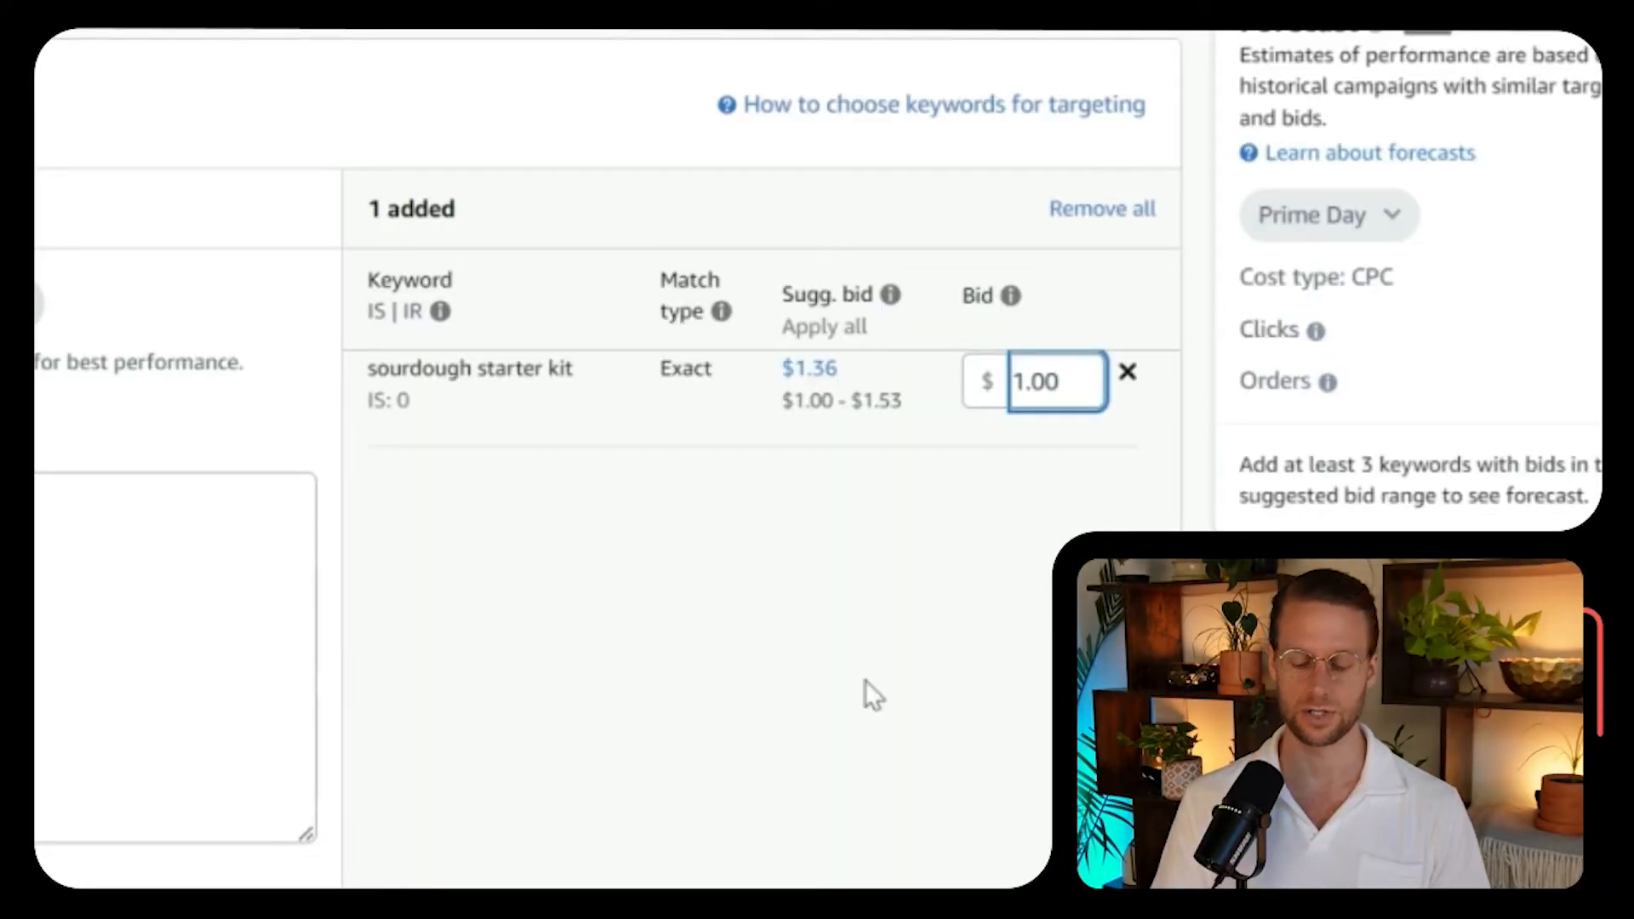
Look at the optional negative keyword targeting section and its empty keyword list.
{"action": "scroll", "coordinate": [463, 491], "scroll_direction": "down", "scroll_amount": 2}
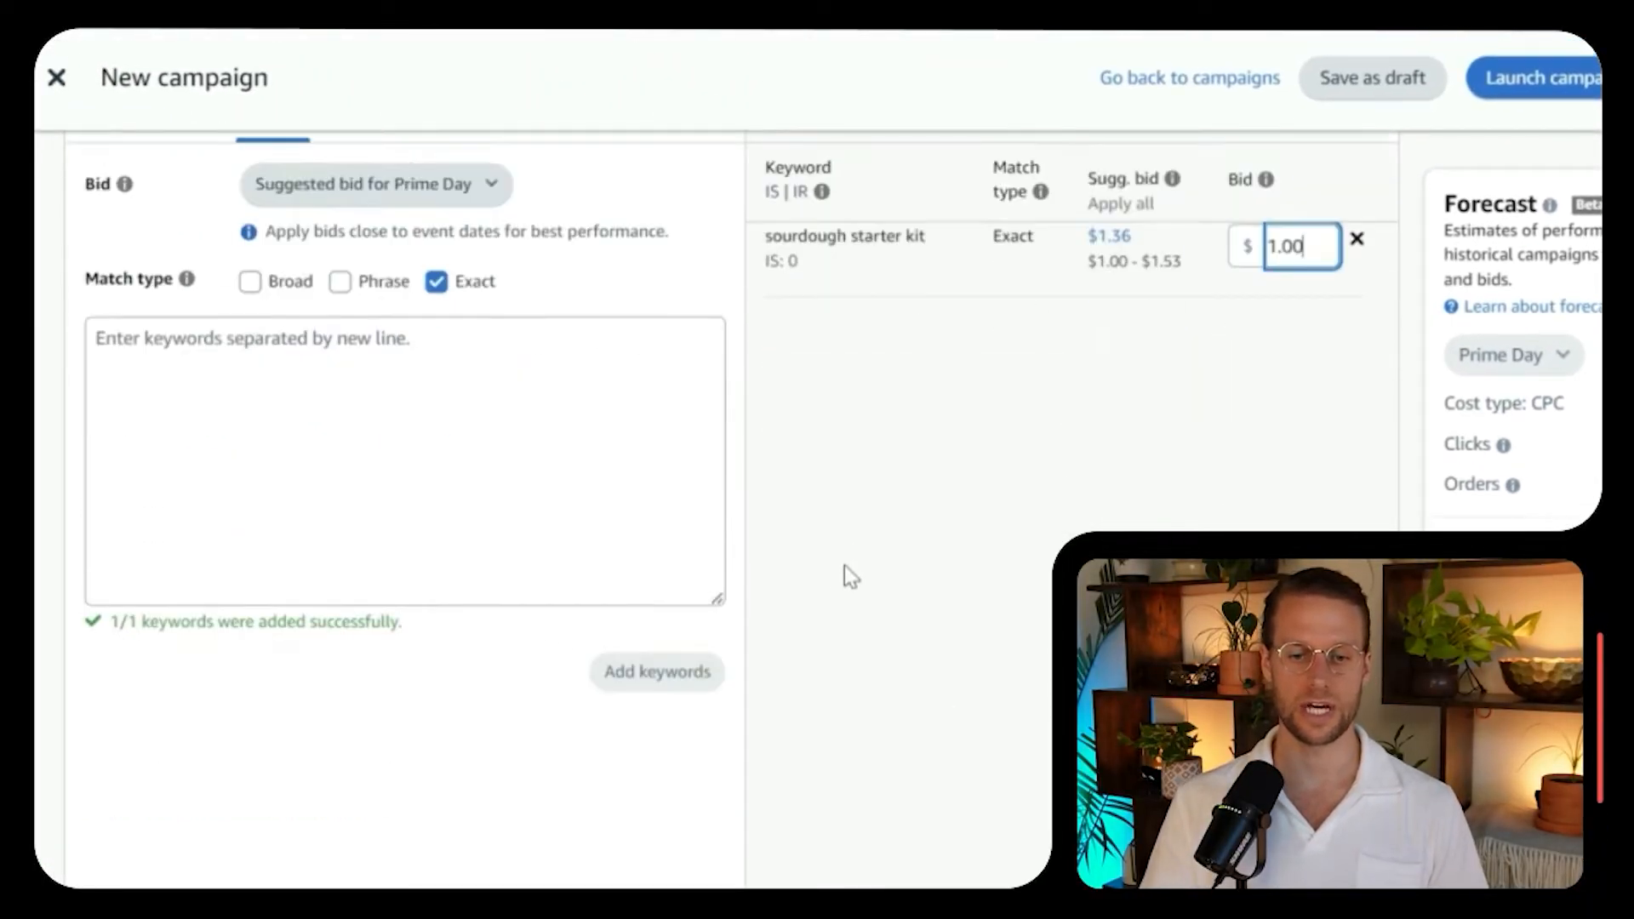
{"action": "scroll", "coordinate": [844, 566], "scroll_direction": "down", "scroll_amount": 10}
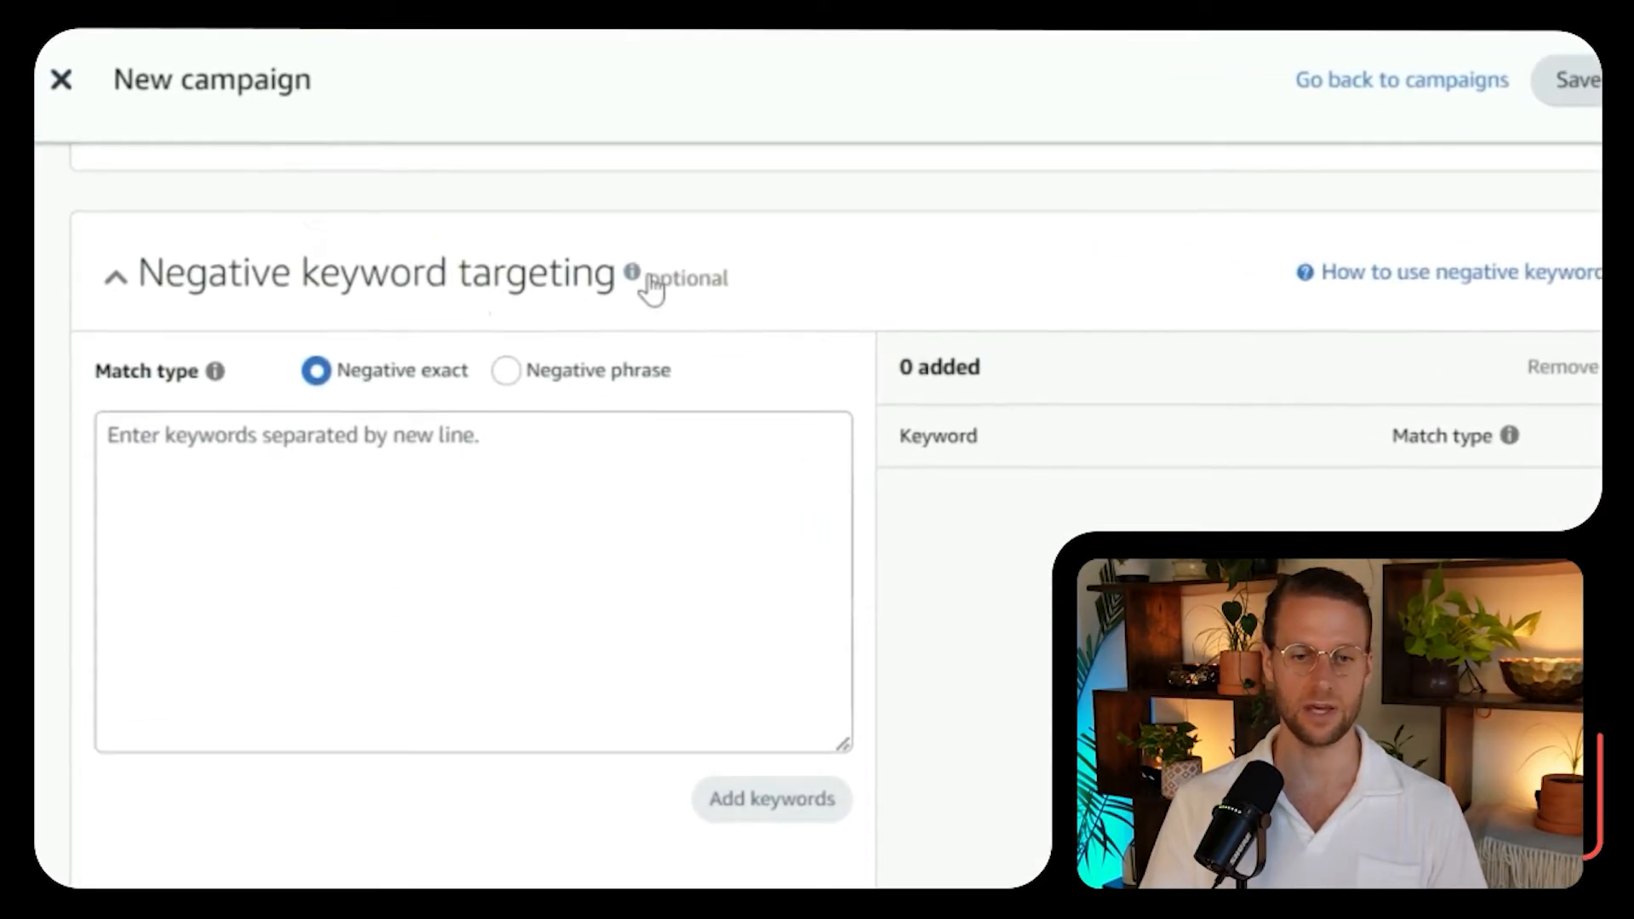
{"action": "left_click", "coordinate": [481, 485]}
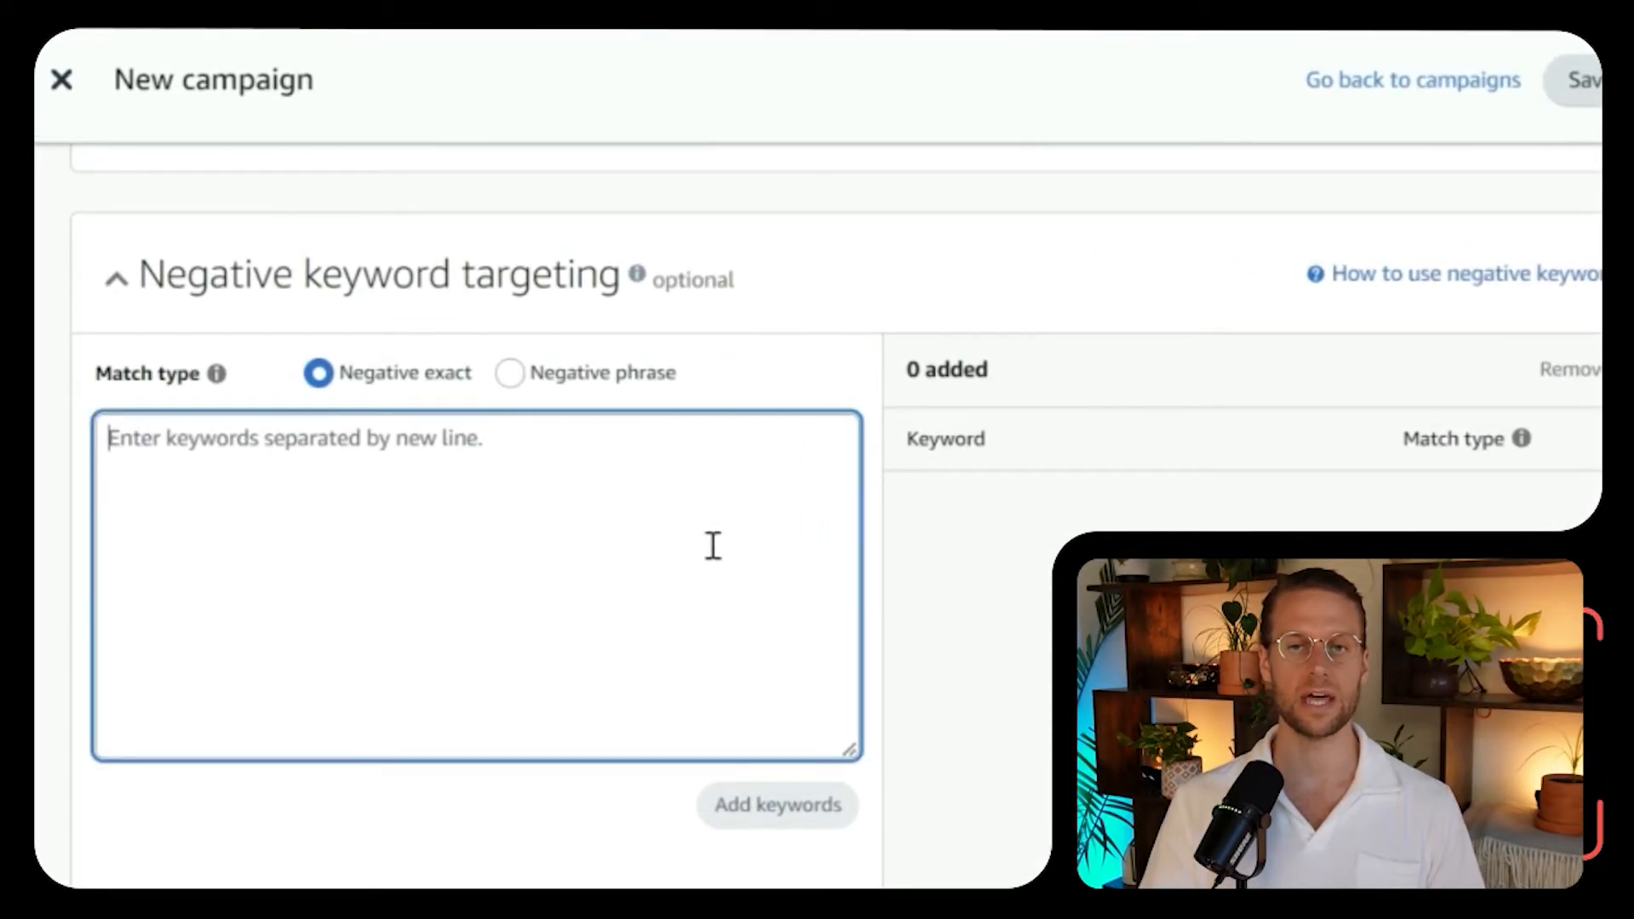
Set the keyword match type to Broad only and enter "sourdough starter kit" in the keyword targeting list.
{"action": "scroll", "coordinate": [1012, 693], "scroll_direction": "up", "scroll_amount": 10}
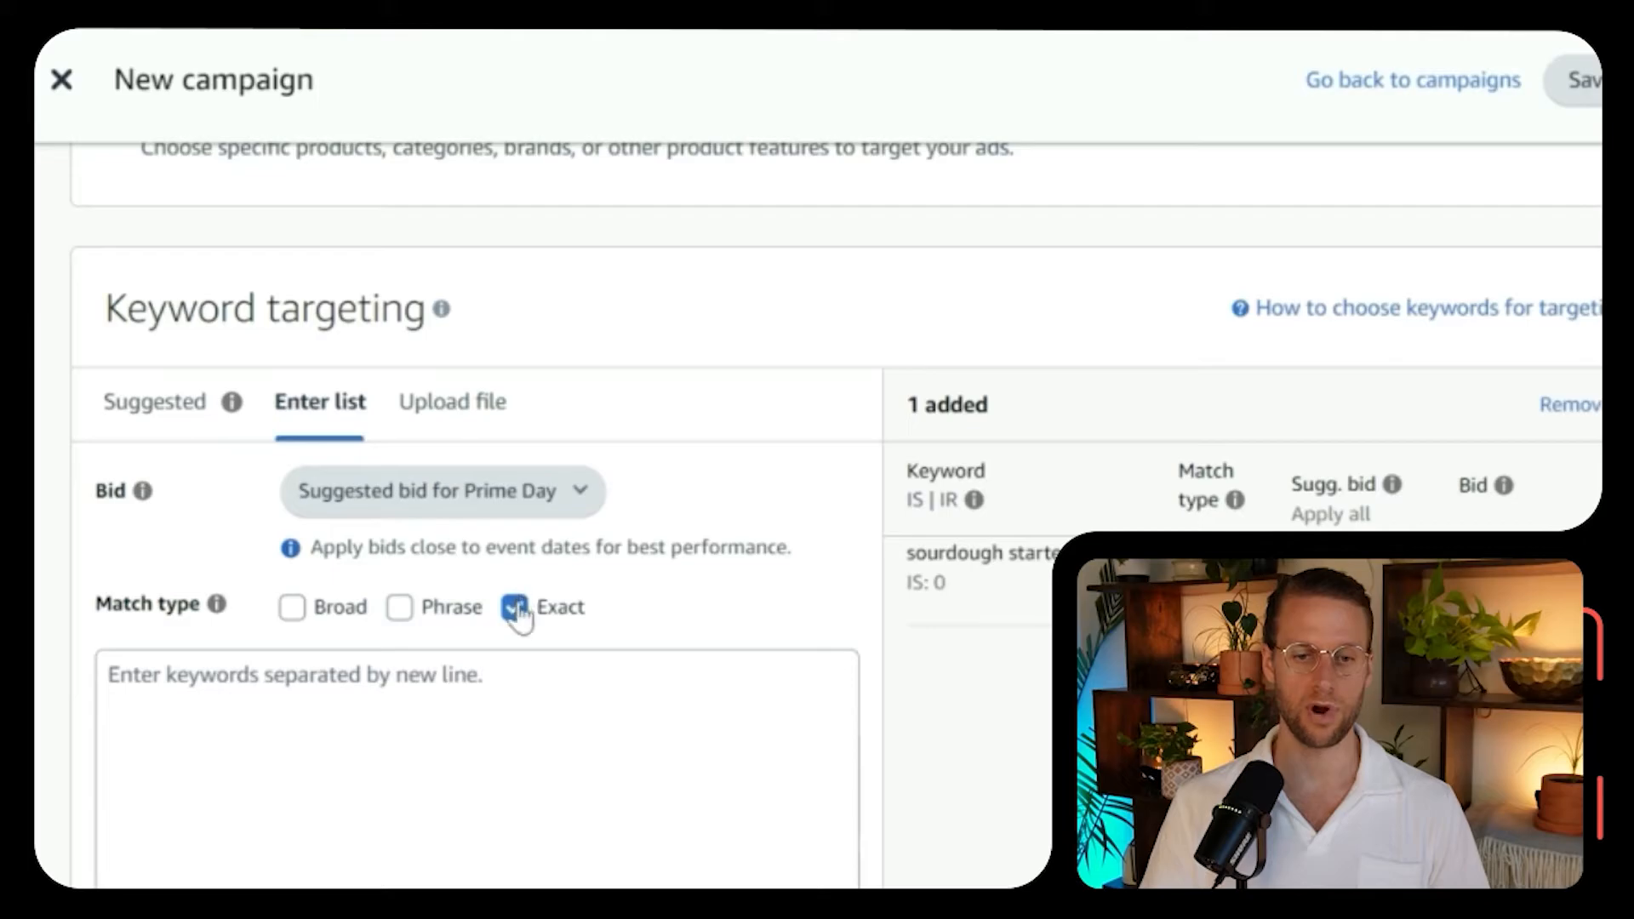
{"action": "left_click", "coordinate": [515, 611]}
{"action": "left_click", "coordinate": [292, 607]}
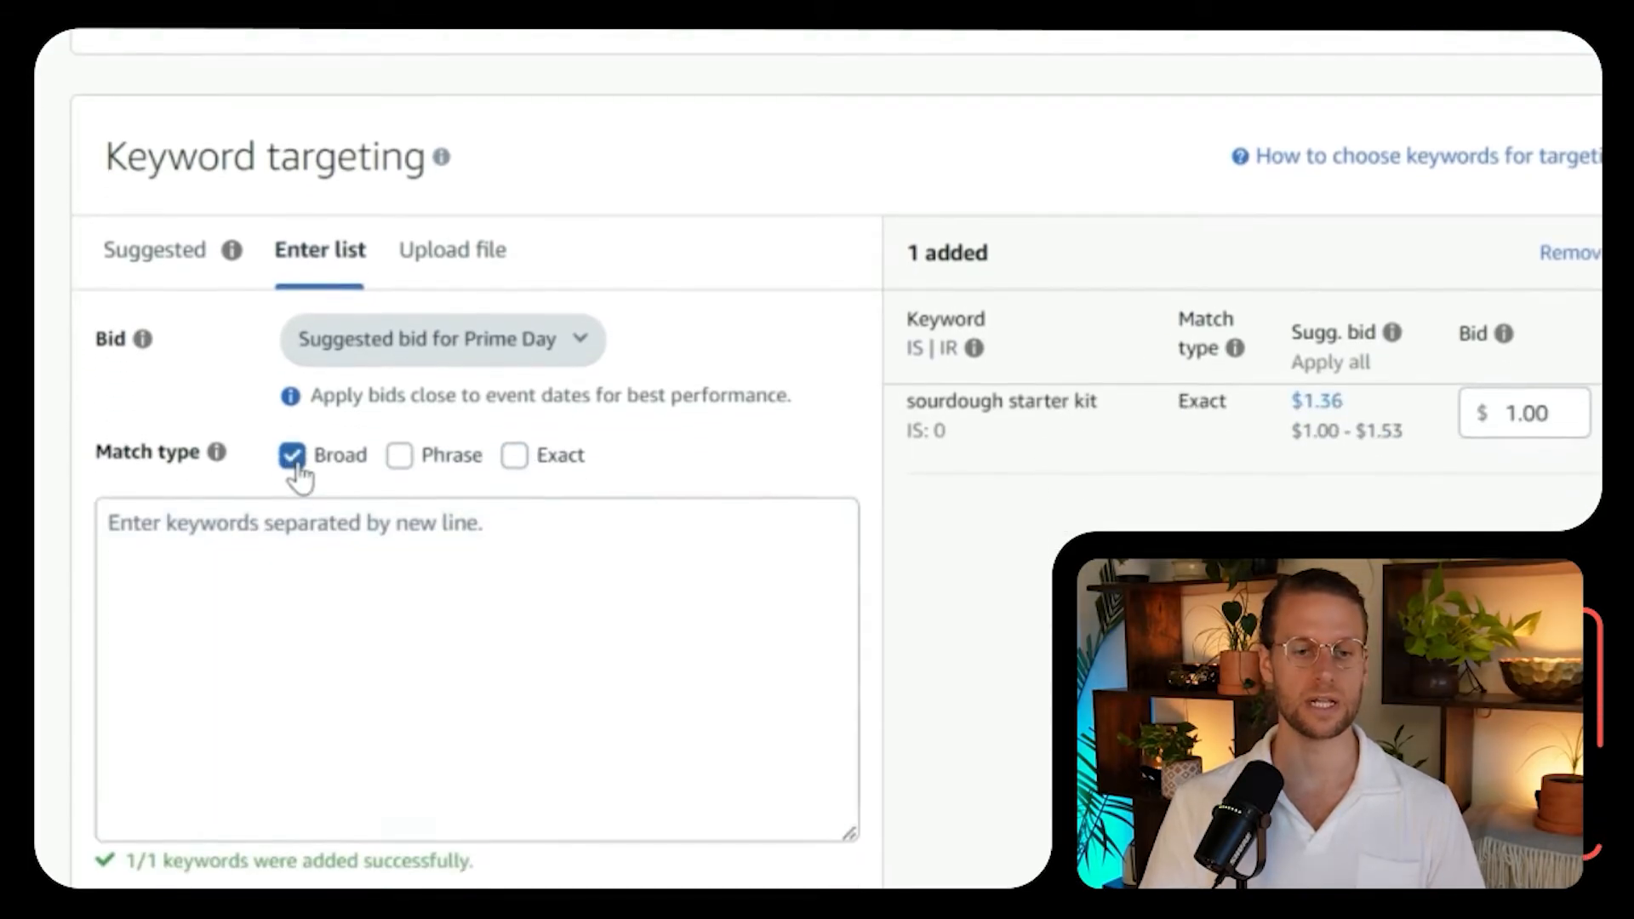
{"action": "left_click", "coordinate": [375, 509]}
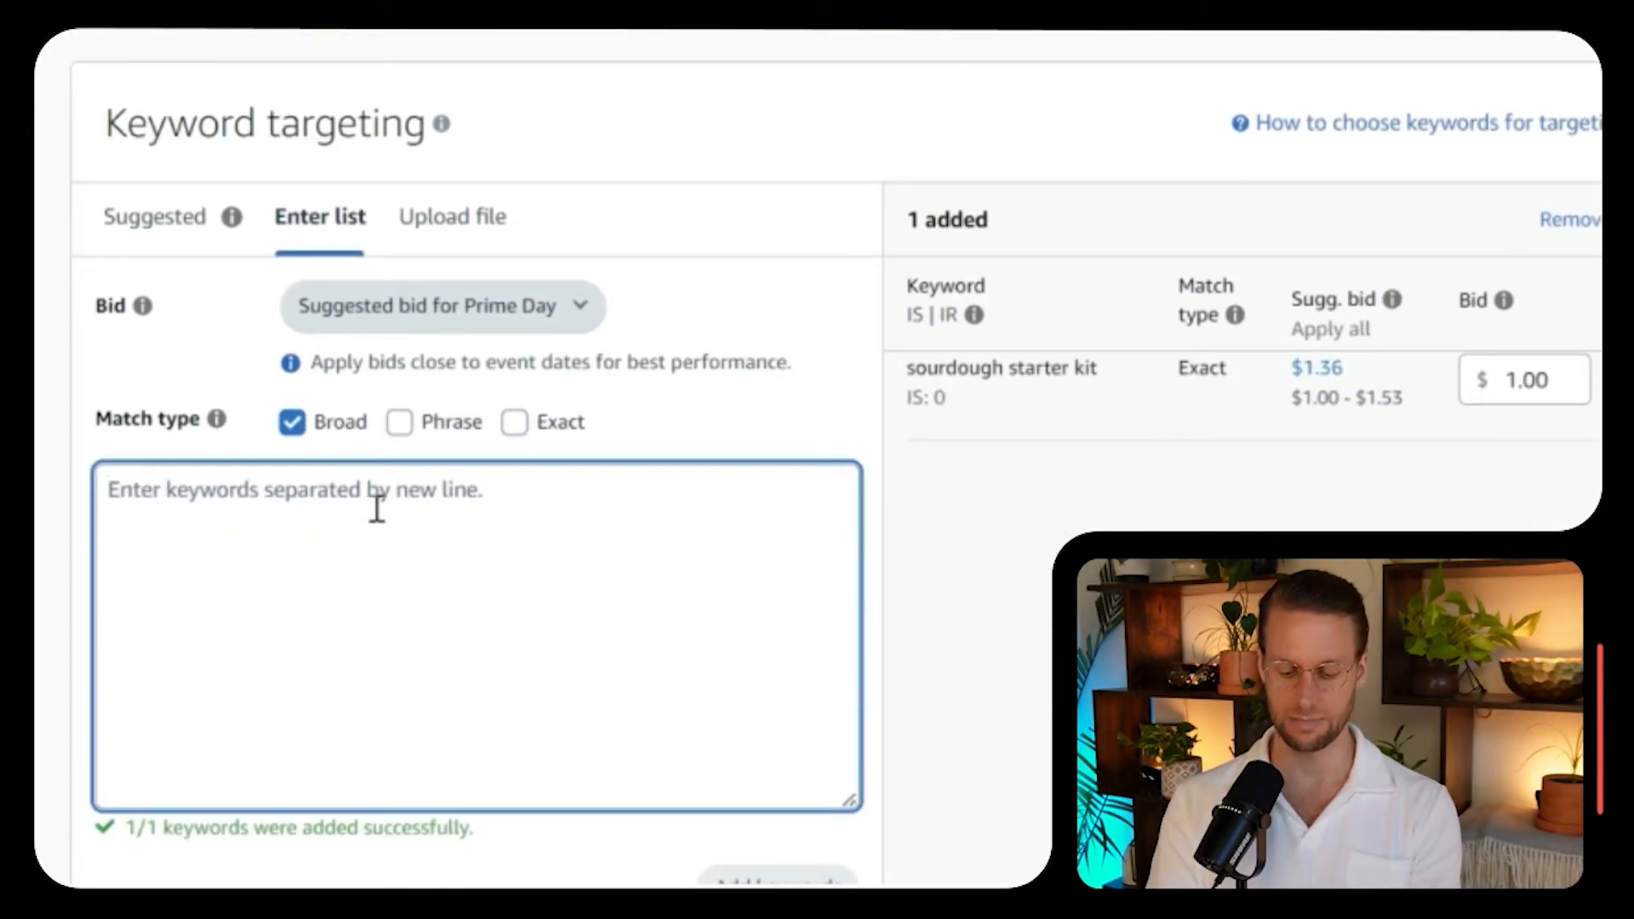
{"action": "type", "text": "sourdo"}
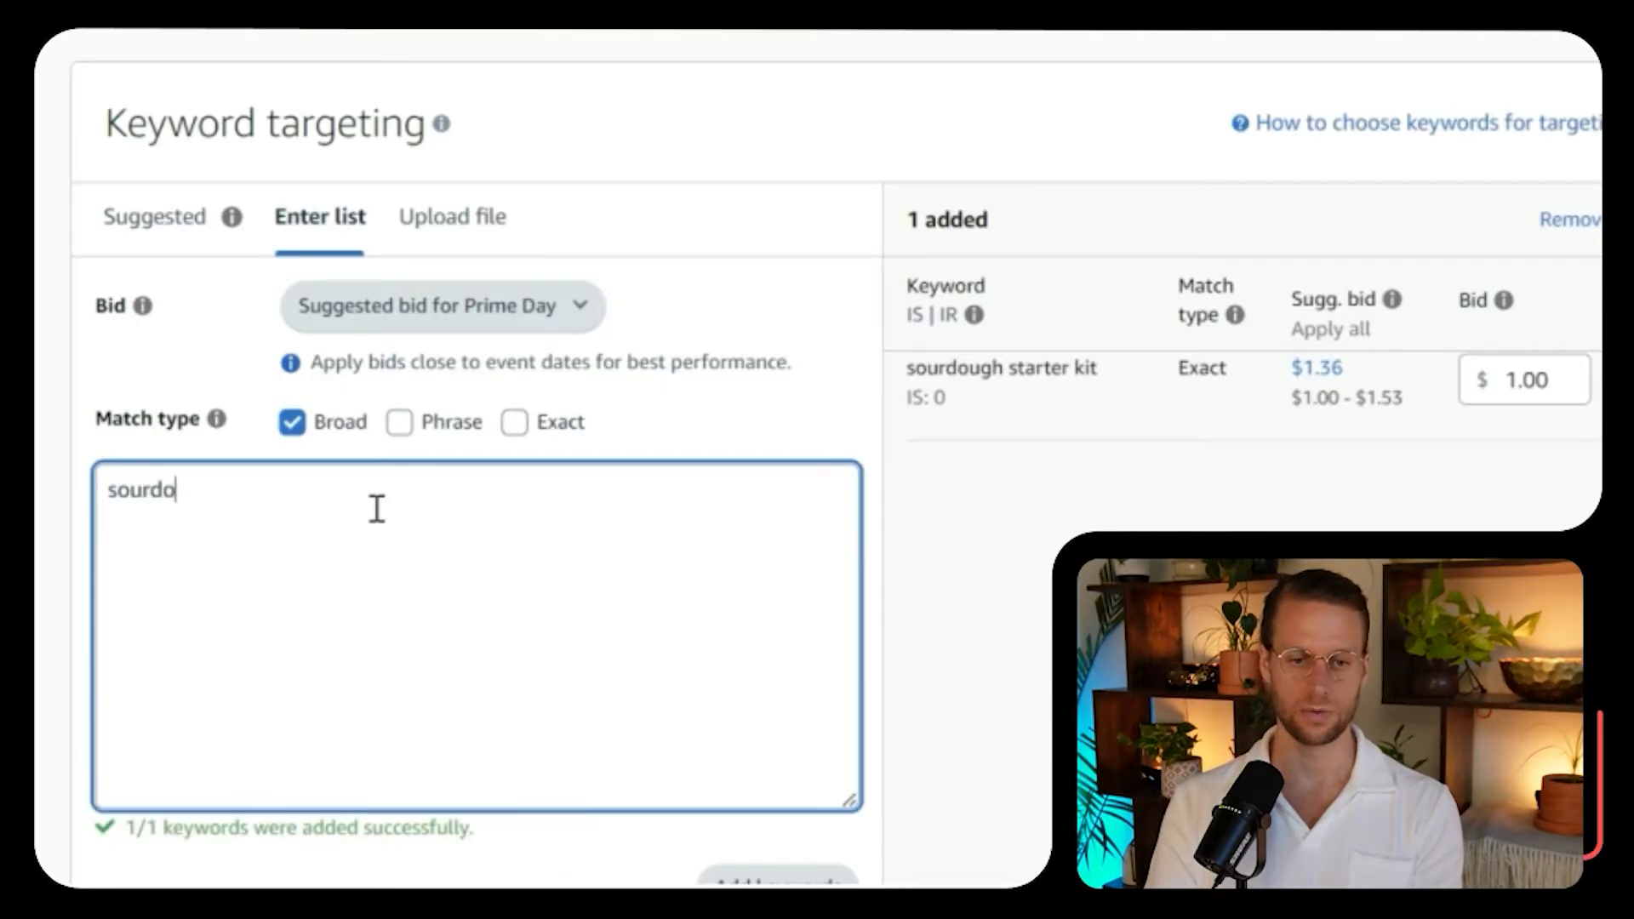
{"action": "type", "text": "ugh starter"}
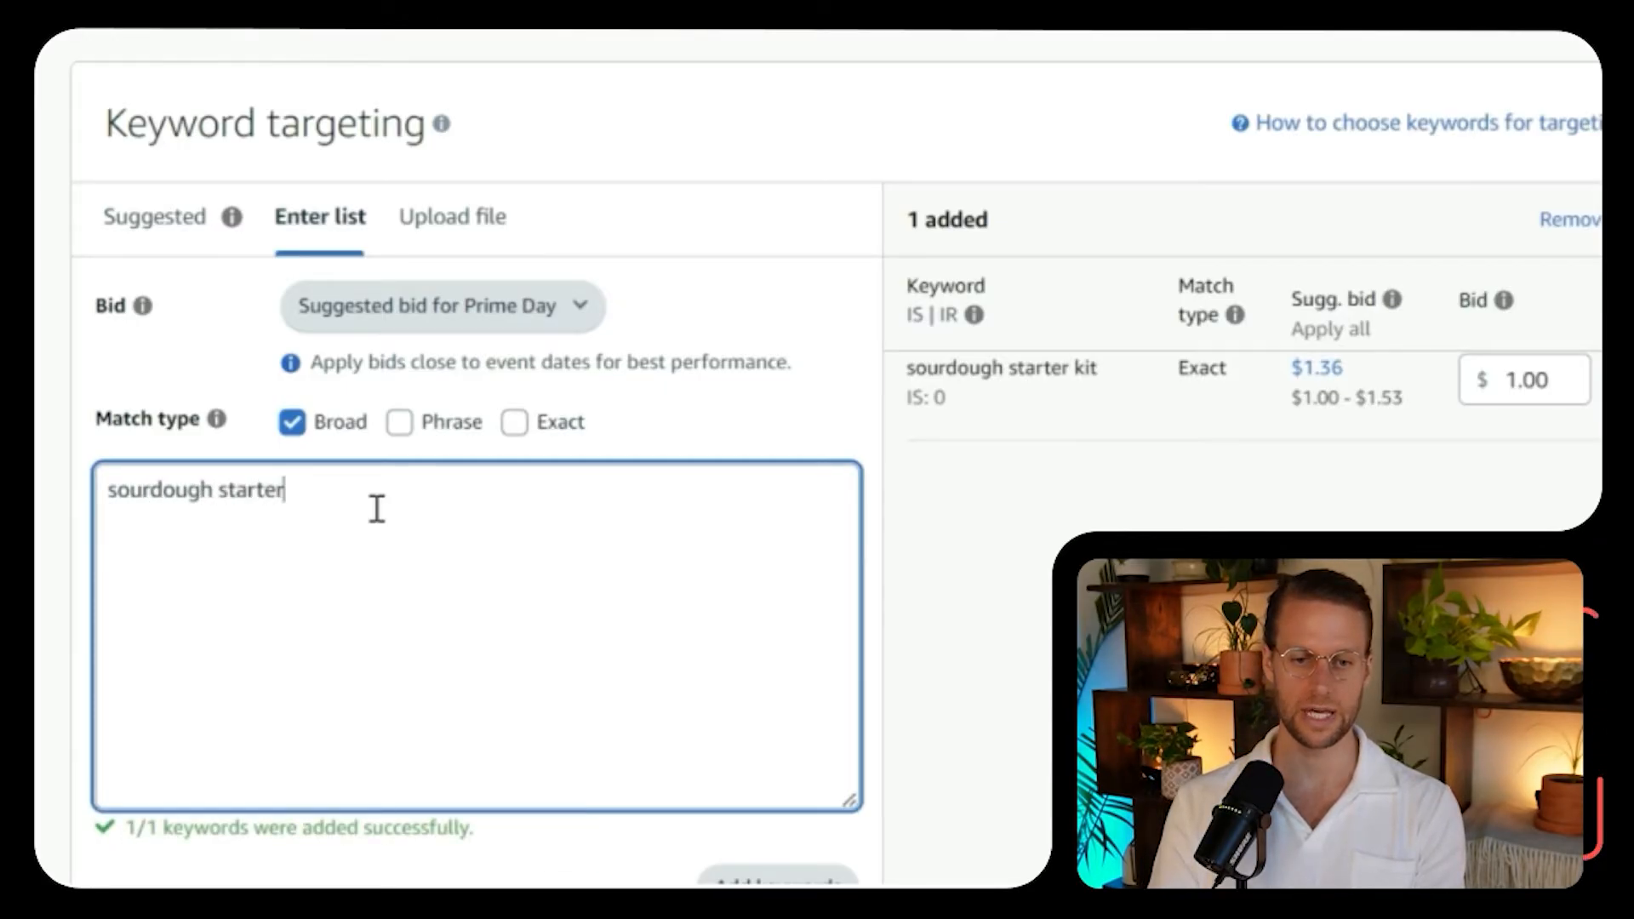
{"action": "type", "text": " kit"}
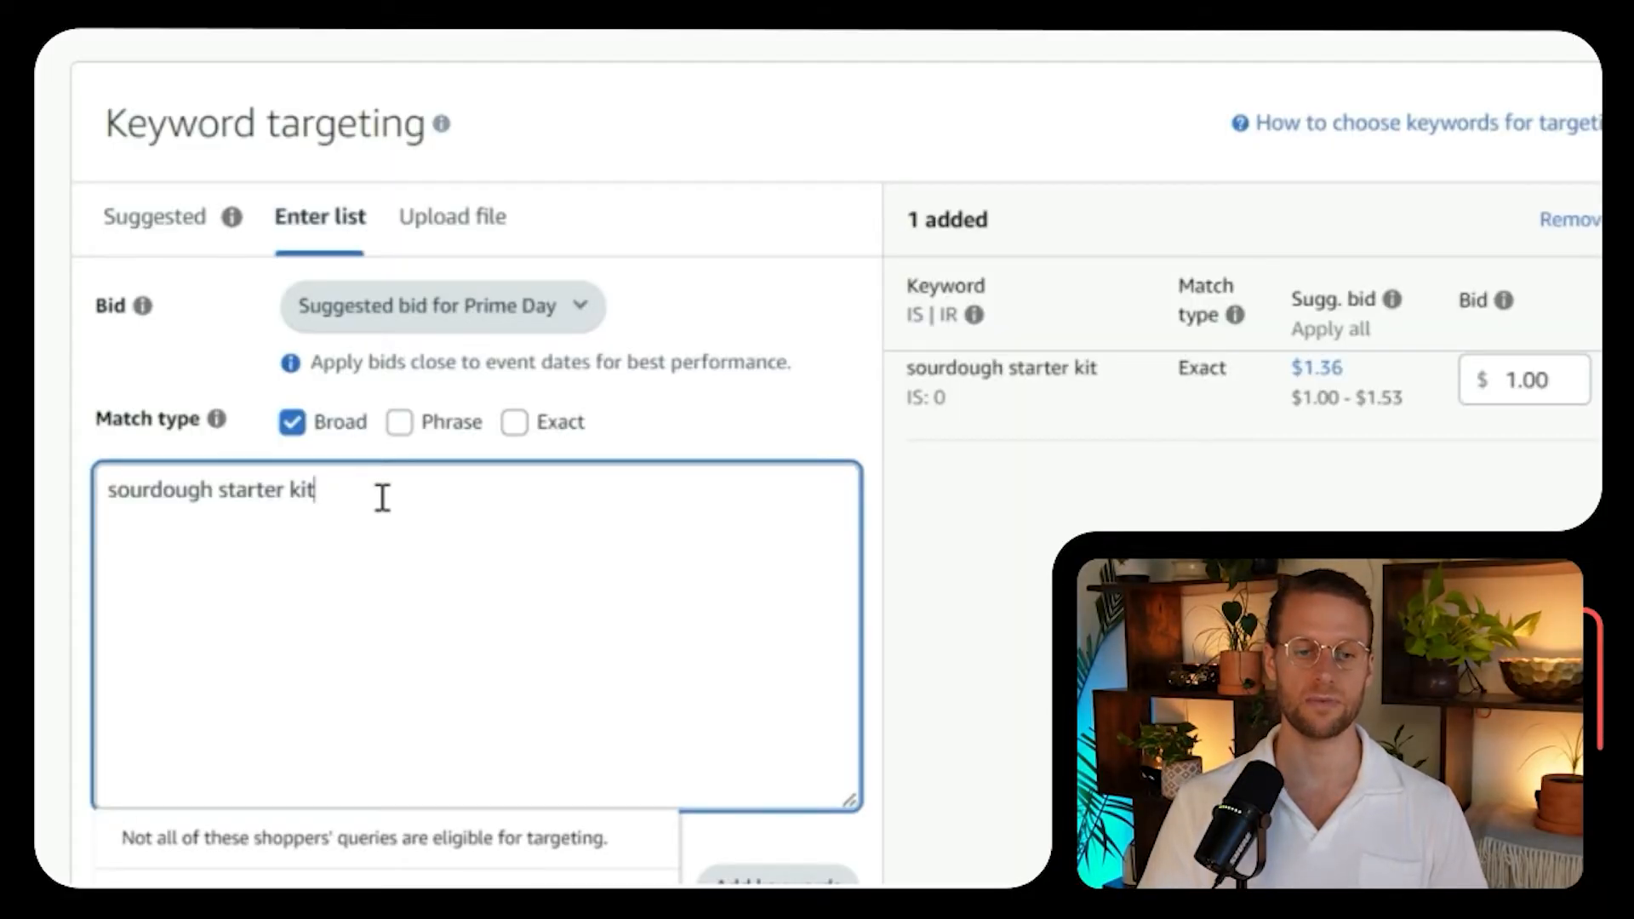
Add "sourdough starter kit for kids" as a negative exact keyword to the campaign.
{"action": "scroll", "coordinate": [412, 518], "scroll_direction": "down", "scroll_amount": 15}
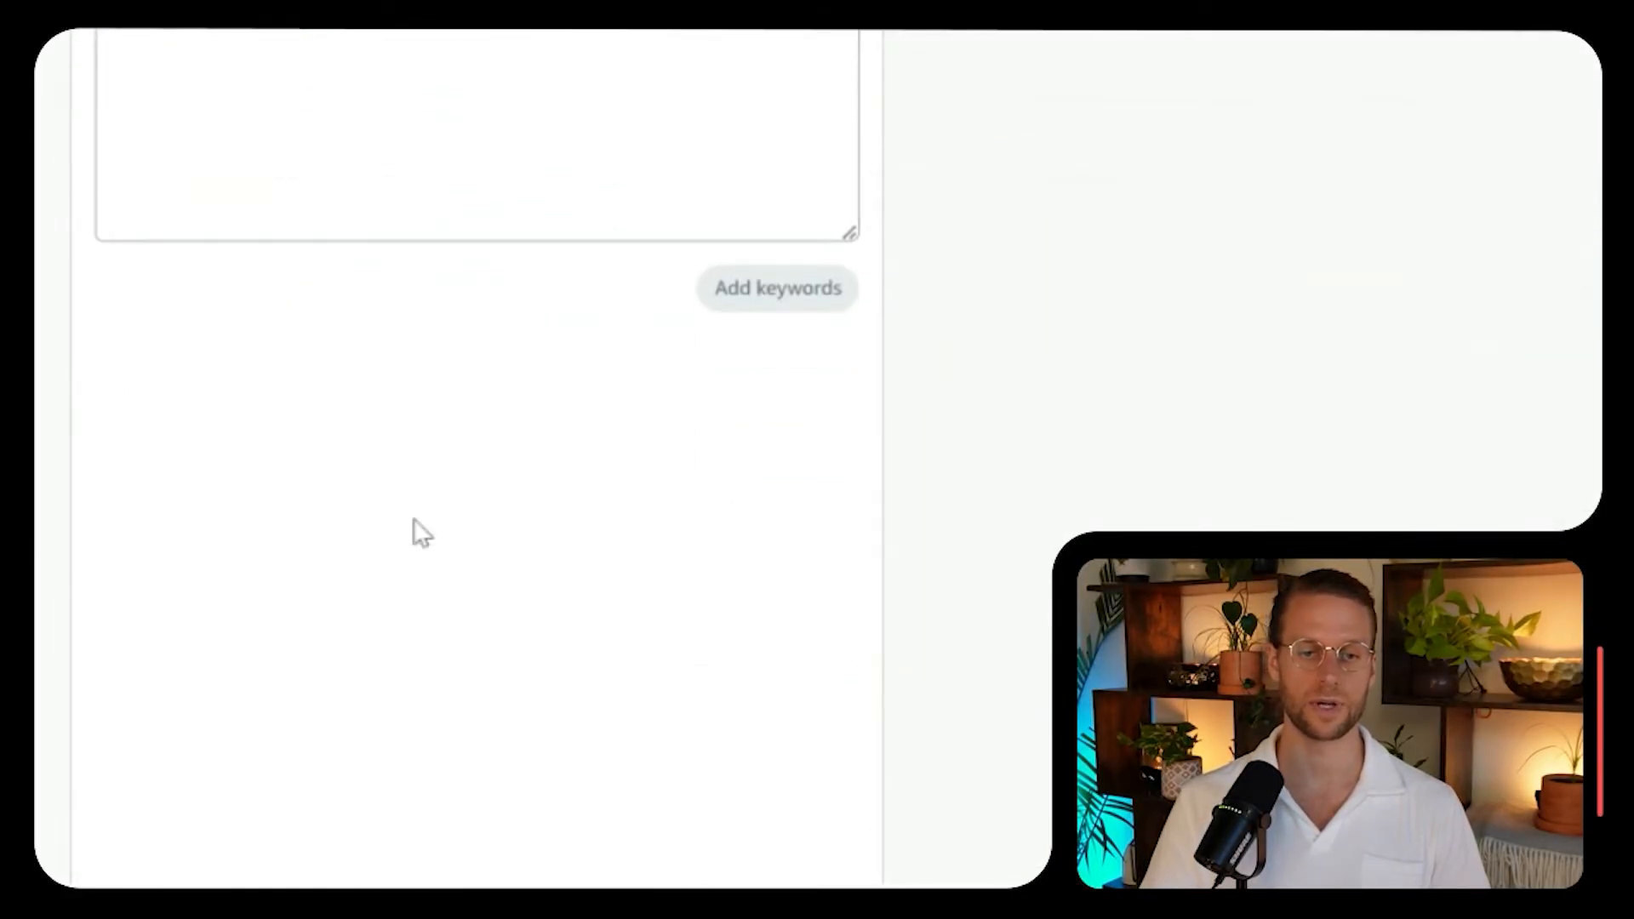
{"action": "scroll", "coordinate": [414, 518], "scroll_direction": "up", "scroll_amount": 5}
{"action": "left_click", "coordinate": [402, 500]}
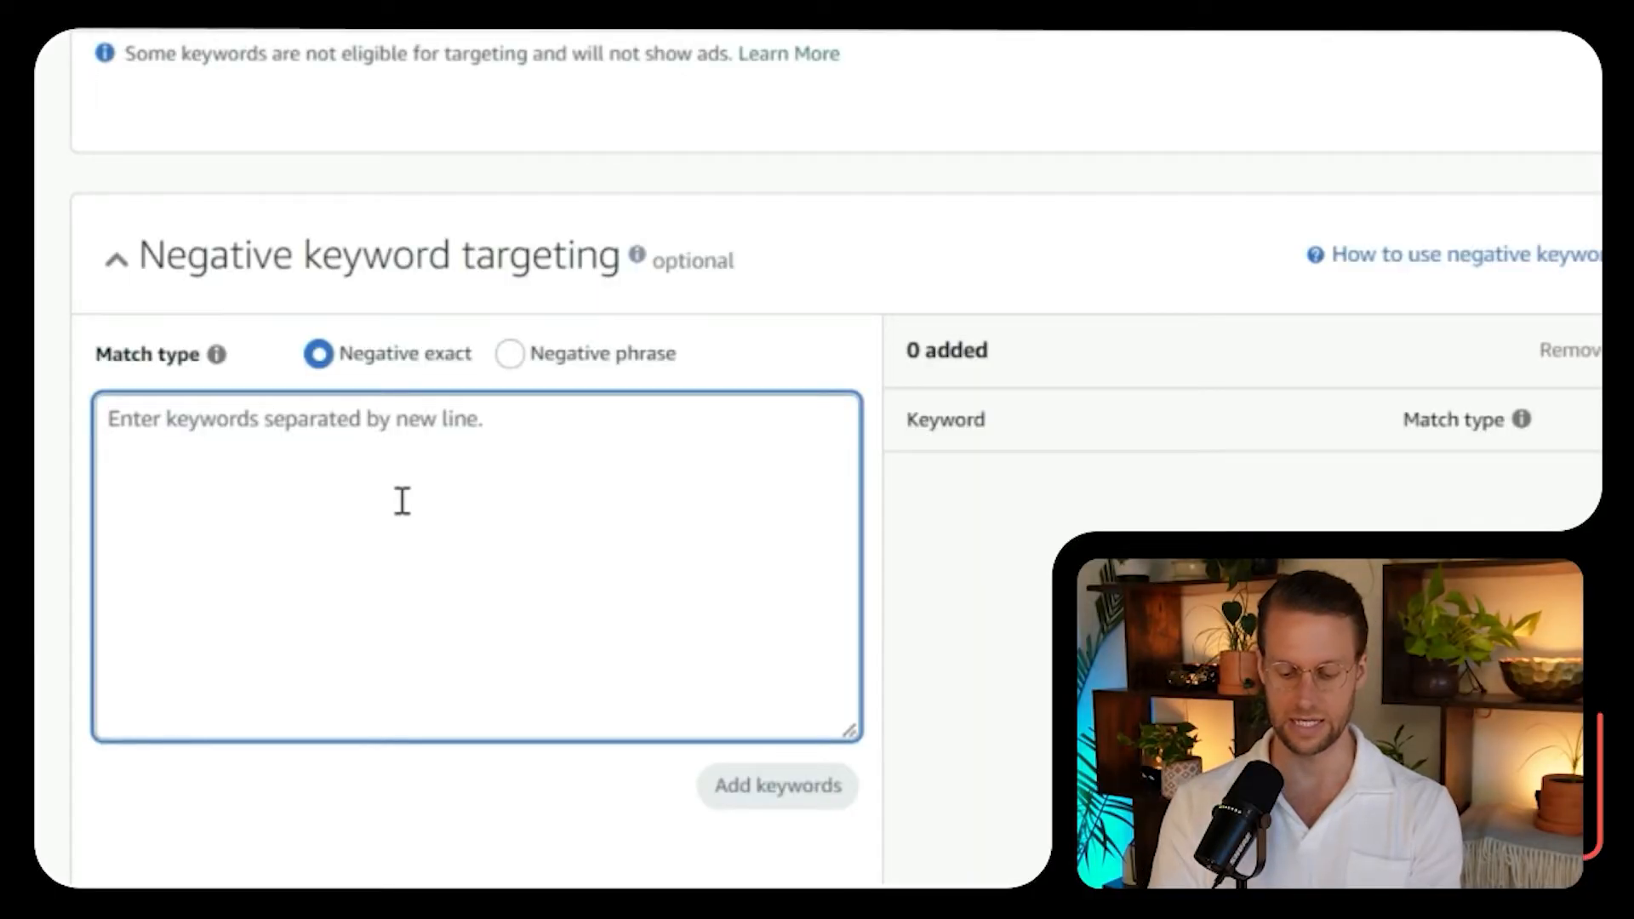
{"action": "type", "text": "sourdough star"}
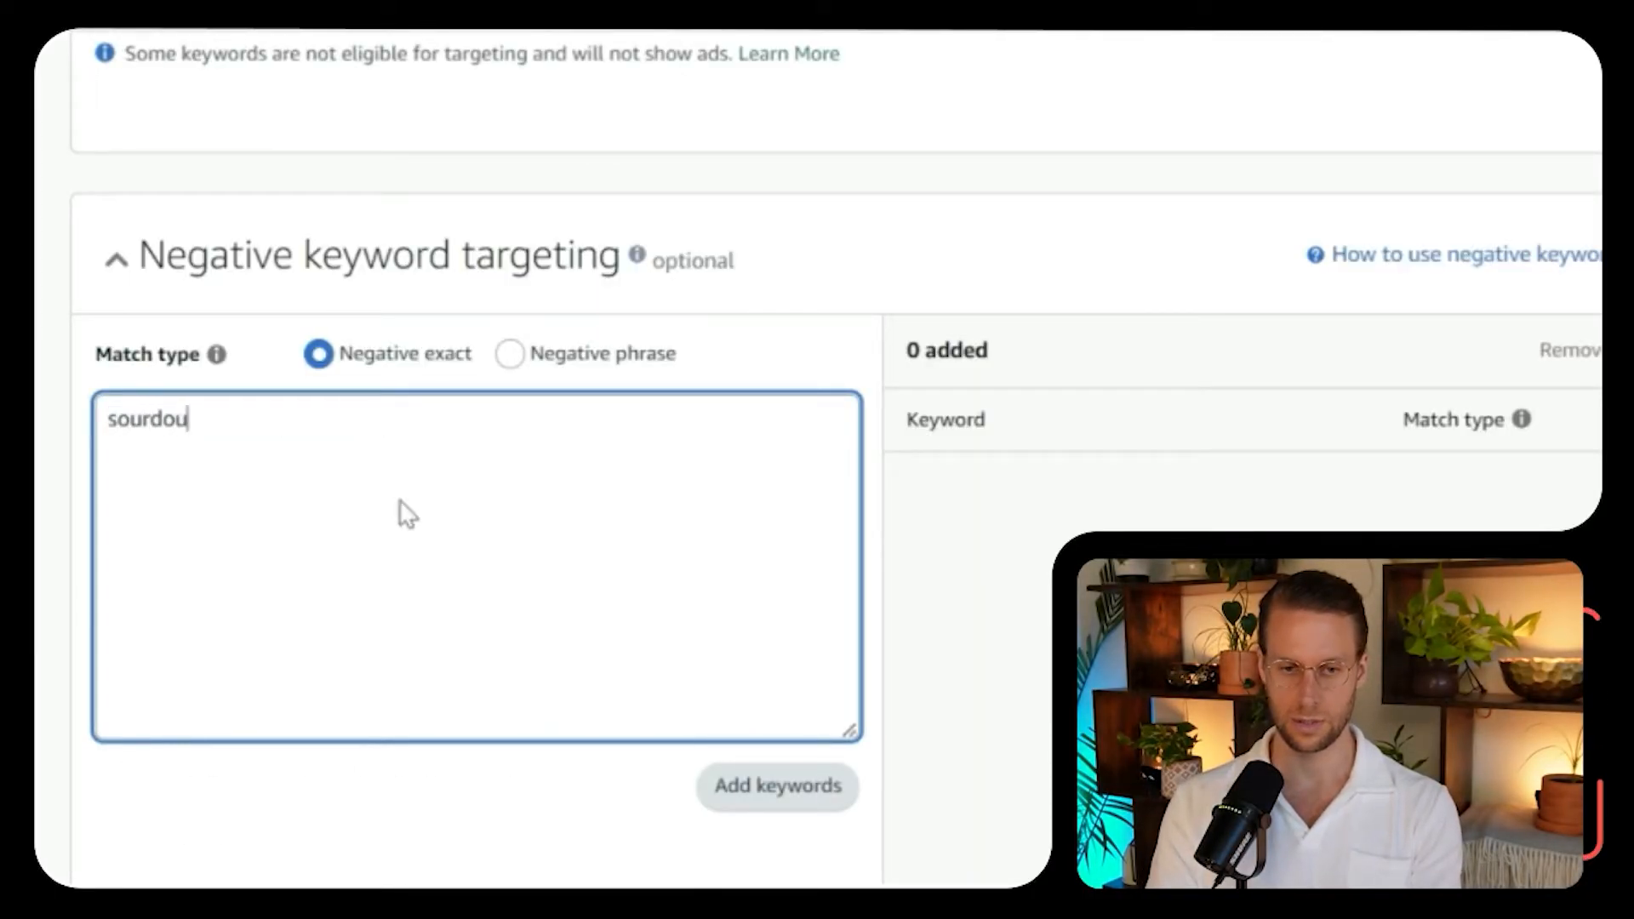
{"action": "type", "text": "ter kit for kits"}
{"action": "key", "text": "BackSpace"}
{"action": "key", "text": "BackSpace"}
{"action": "type", "text": "ds"}
{"action": "left_click", "coordinate": [758, 802]}
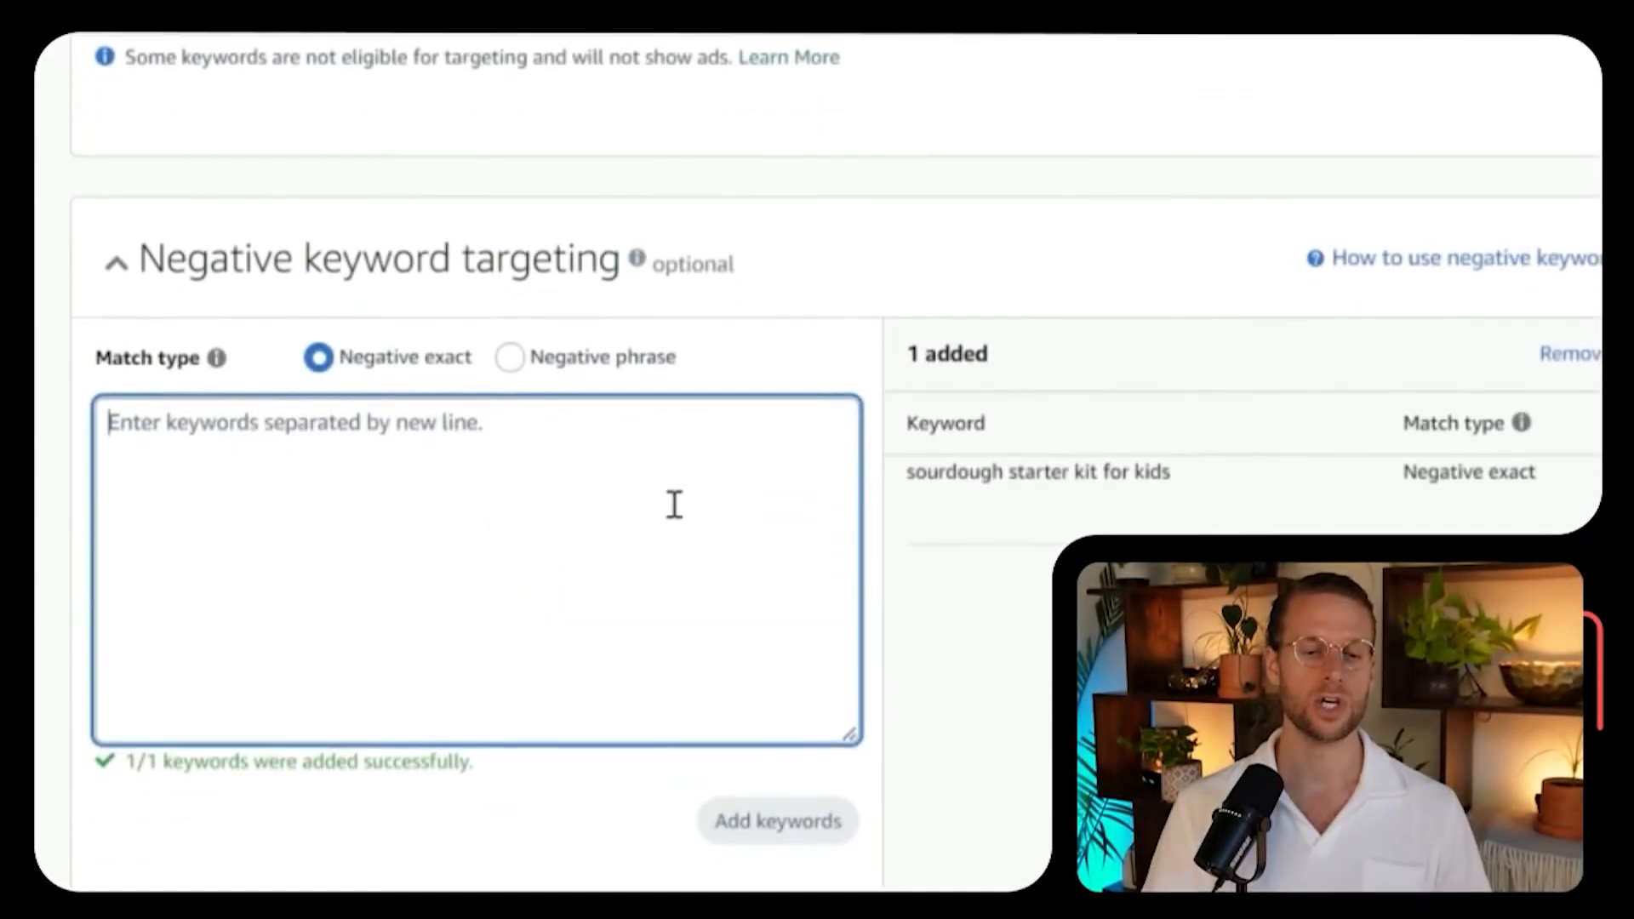
Review the campaign's targeting type options and the keyword targeting section with its match type and bid.
{"action": "scroll", "coordinate": [682, 518], "scroll_direction": "up", "scroll_amount": 10}
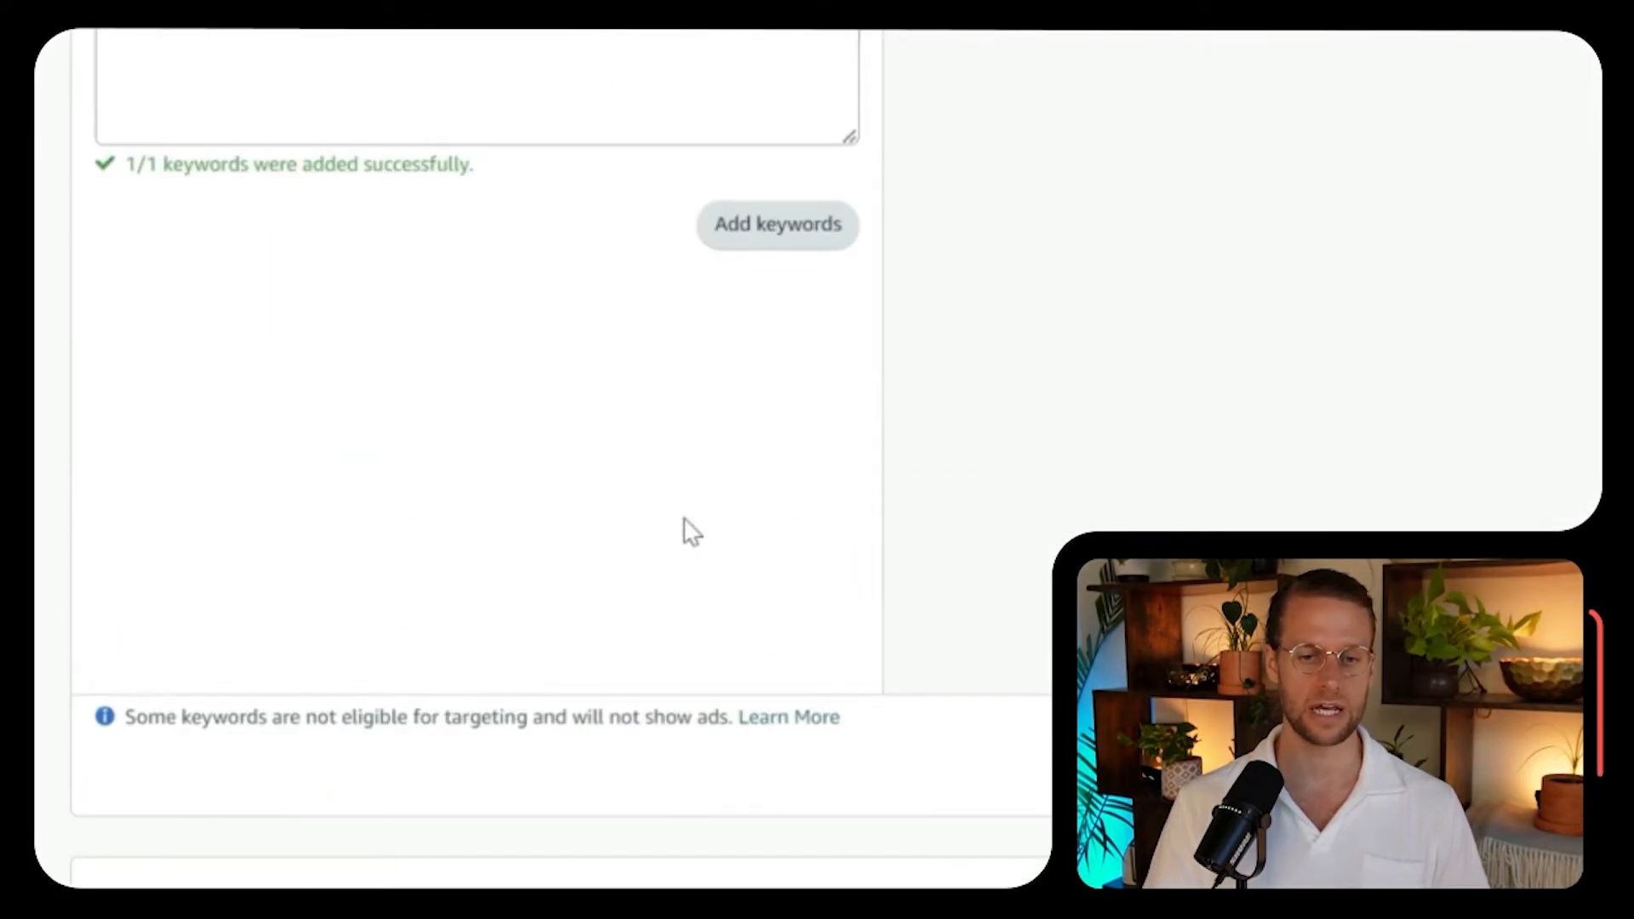
{"action": "scroll", "coordinate": [682, 518], "scroll_direction": "up", "scroll_amount": 4}
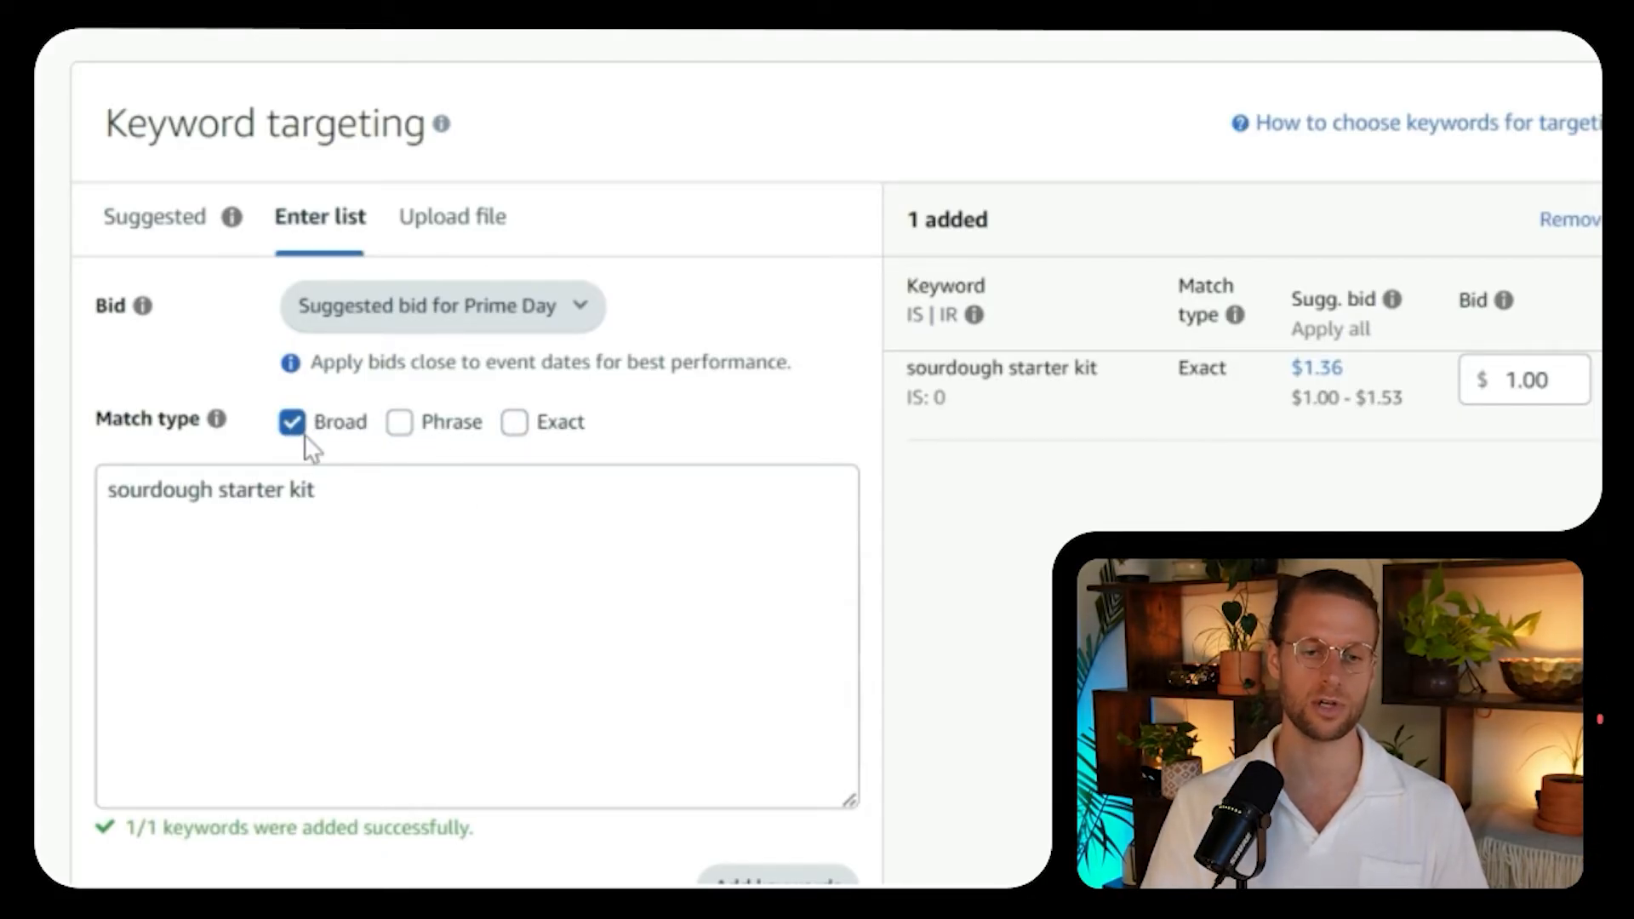
{"action": "scroll", "coordinate": [809, 461], "scroll_direction": "up", "scroll_amount": 4}
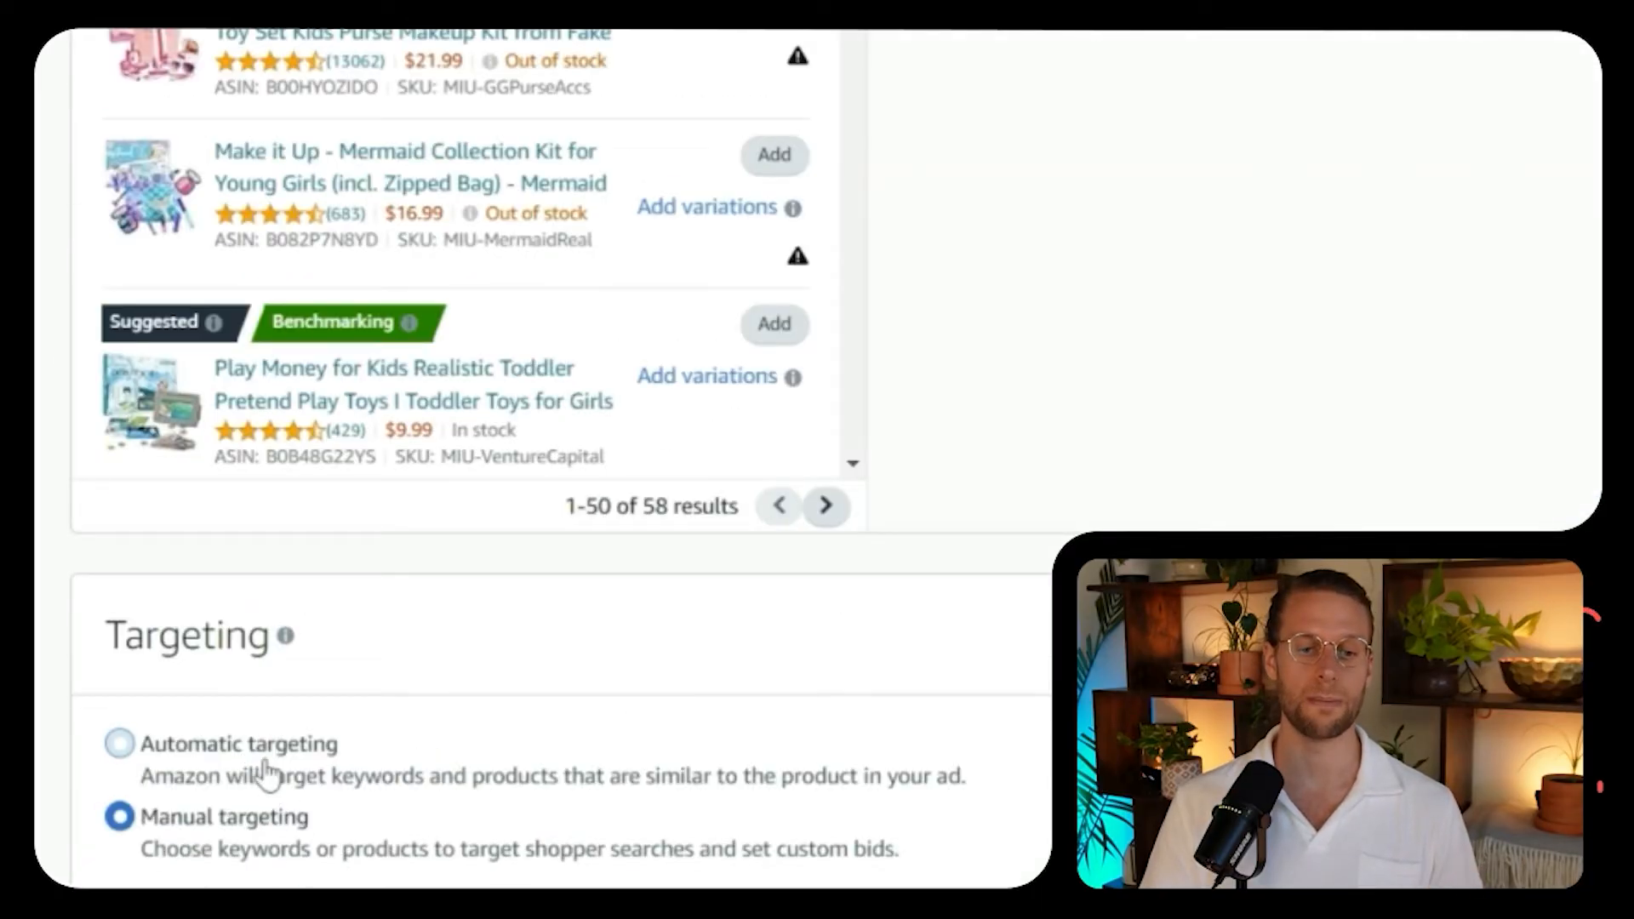
{"action": "scroll", "coordinate": [266, 762], "scroll_direction": "down", "scroll_amount": 3}
{"action": "scroll", "coordinate": [267, 770], "scroll_direction": "down", "scroll_amount": 10}
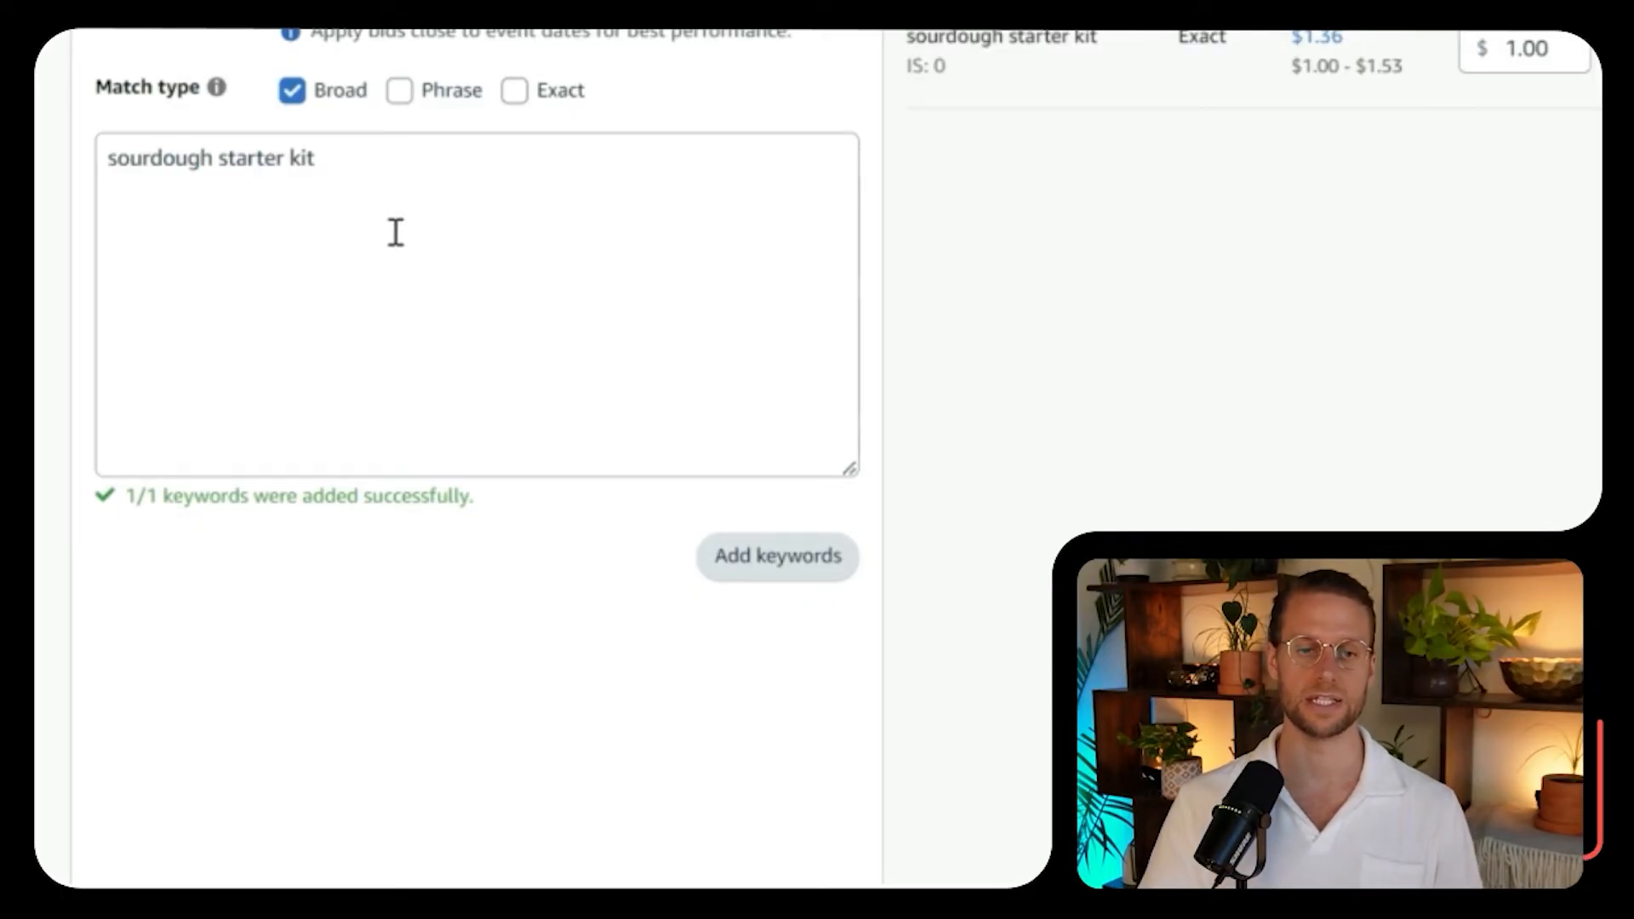
{"action": "scroll", "coordinate": [397, 238], "scroll_direction": "up", "scroll_amount": 2}
{"action": "scroll", "coordinate": [398, 238], "scroll_direction": "up", "scroll_amount": 2}
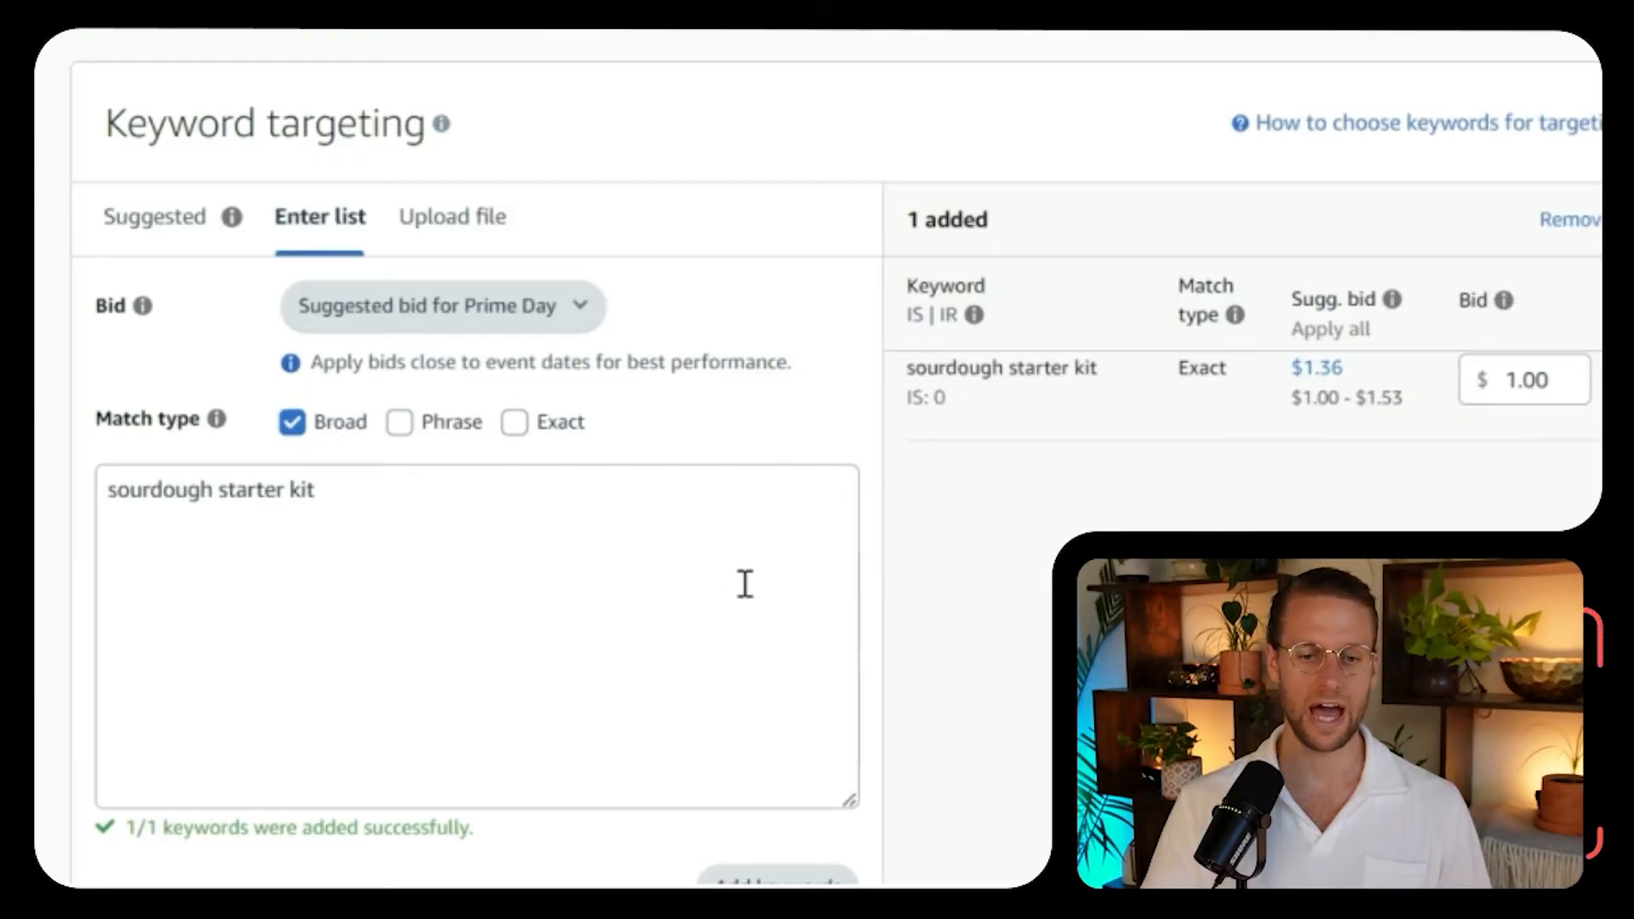
Set the campaign bidding strategy to "Dynamic bids - down only".
{"action": "scroll", "coordinate": [745, 584], "scroll_direction": "down", "scroll_amount": 12}
{"action": "scroll", "coordinate": [746, 584], "scroll_direction": "down", "scroll_amount": 10}
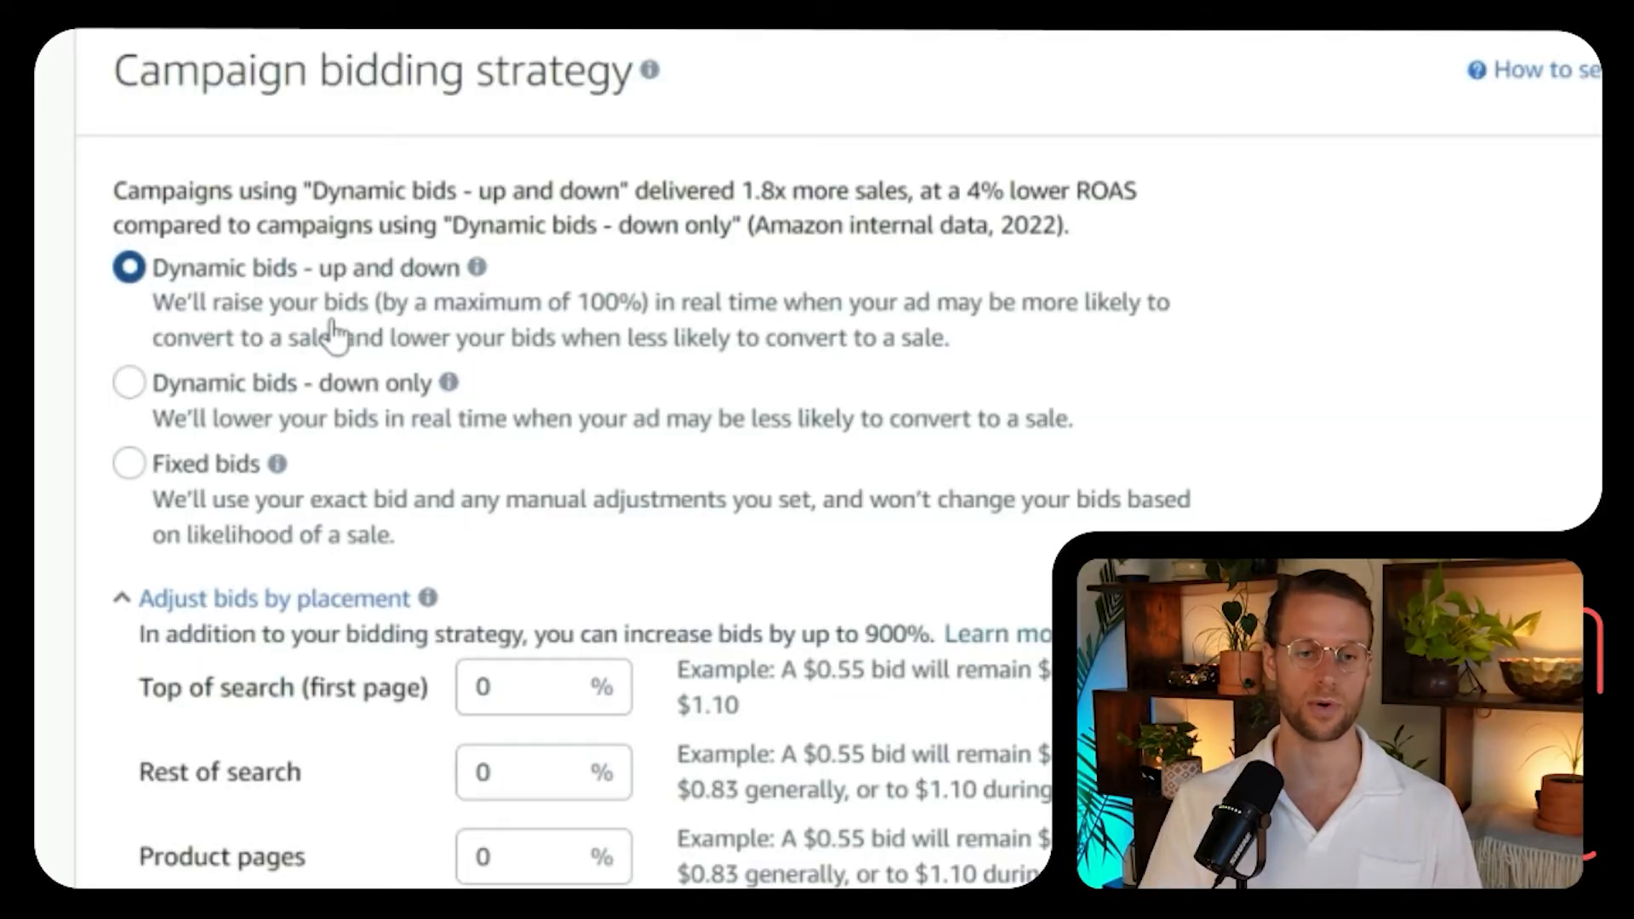
{"action": "left_click", "coordinate": [240, 397]}
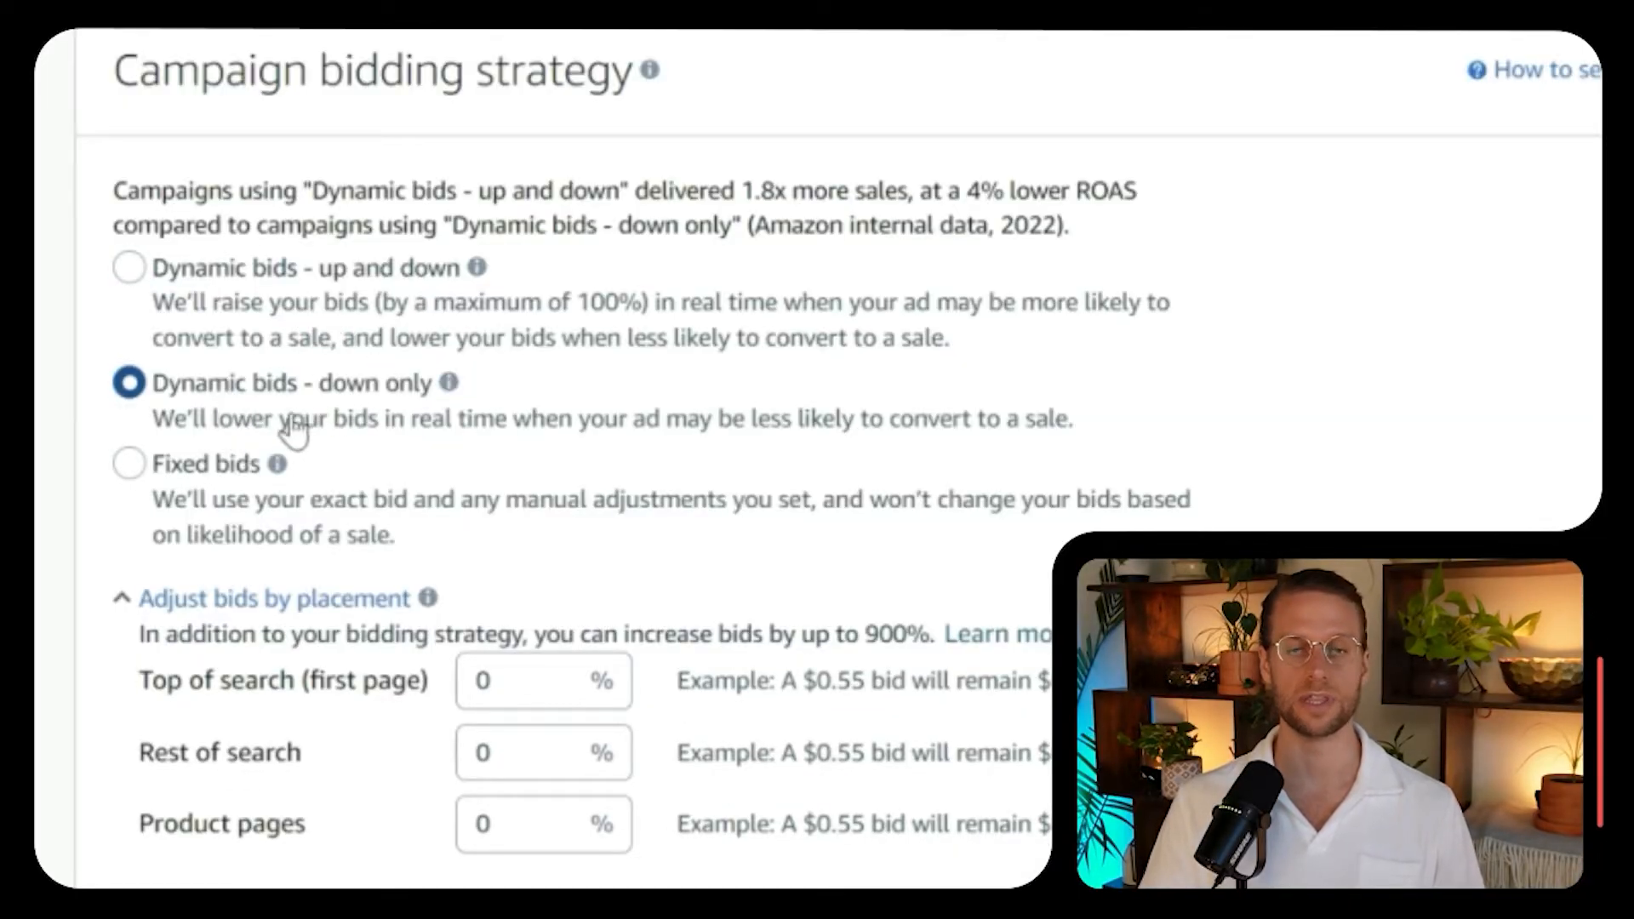
Check the keyword's suggested bid, the bidding strategy options and the bid adjustments by placement.
{"action": "scroll", "coordinate": [728, 434], "scroll_direction": "up", "scroll_amount": 15}
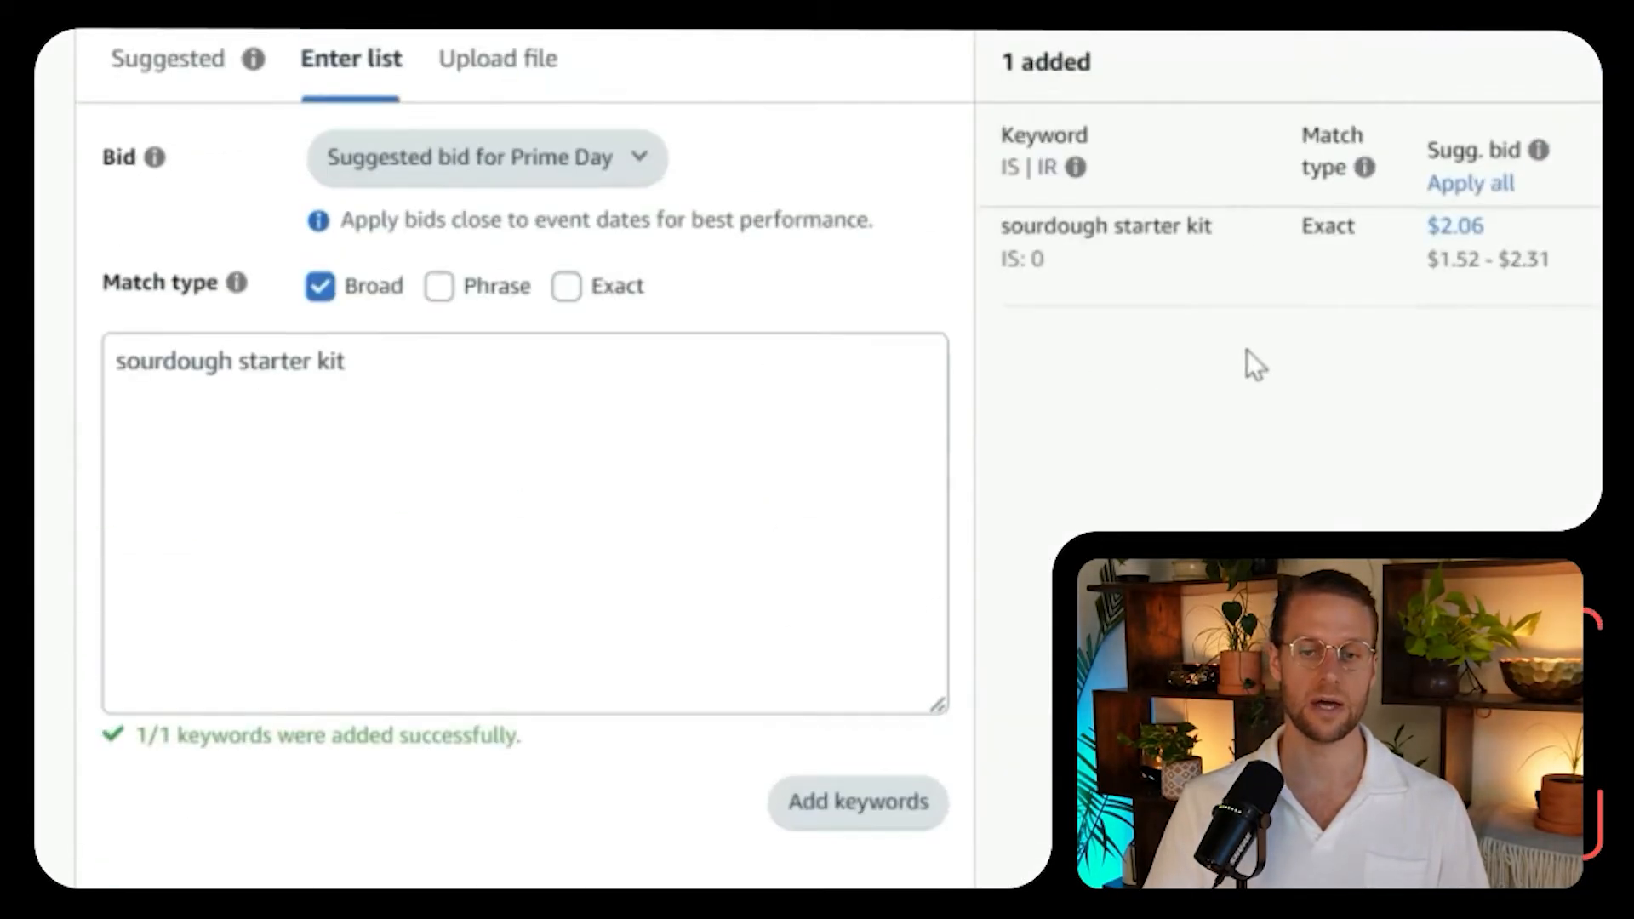
{"action": "scroll", "coordinate": [1248, 350], "scroll_direction": "down", "scroll_amount": 8}
{"action": "scroll", "coordinate": [1248, 349], "scroll_direction": "down", "scroll_amount": 10}
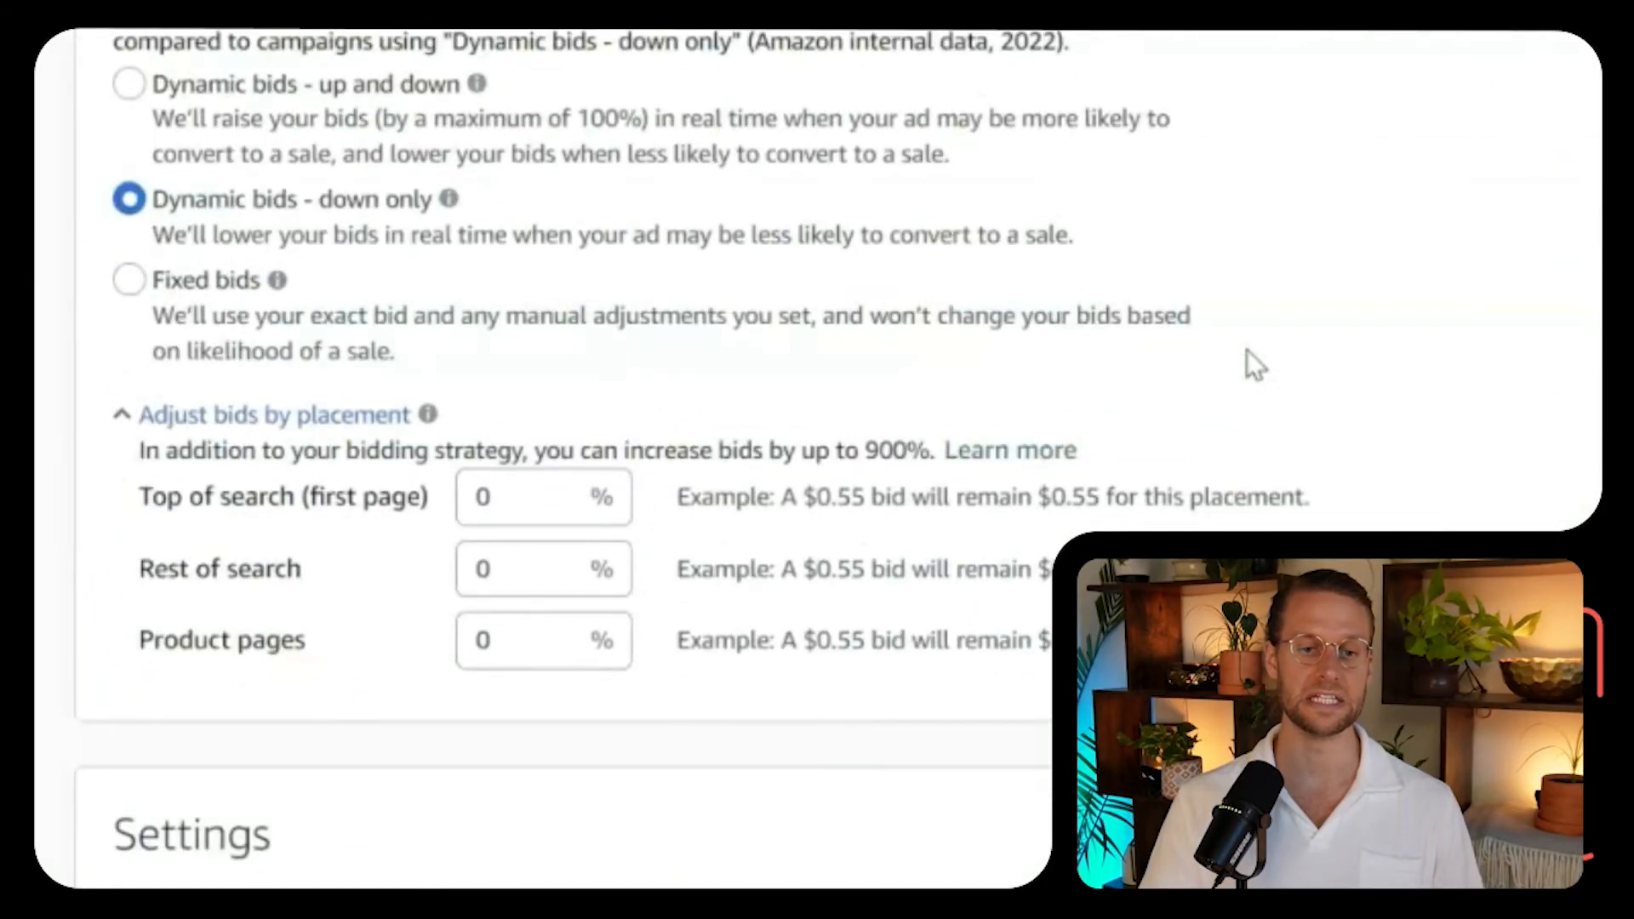
{"action": "scroll", "coordinate": [584, 285], "scroll_direction": "up", "scroll_amount": 4}
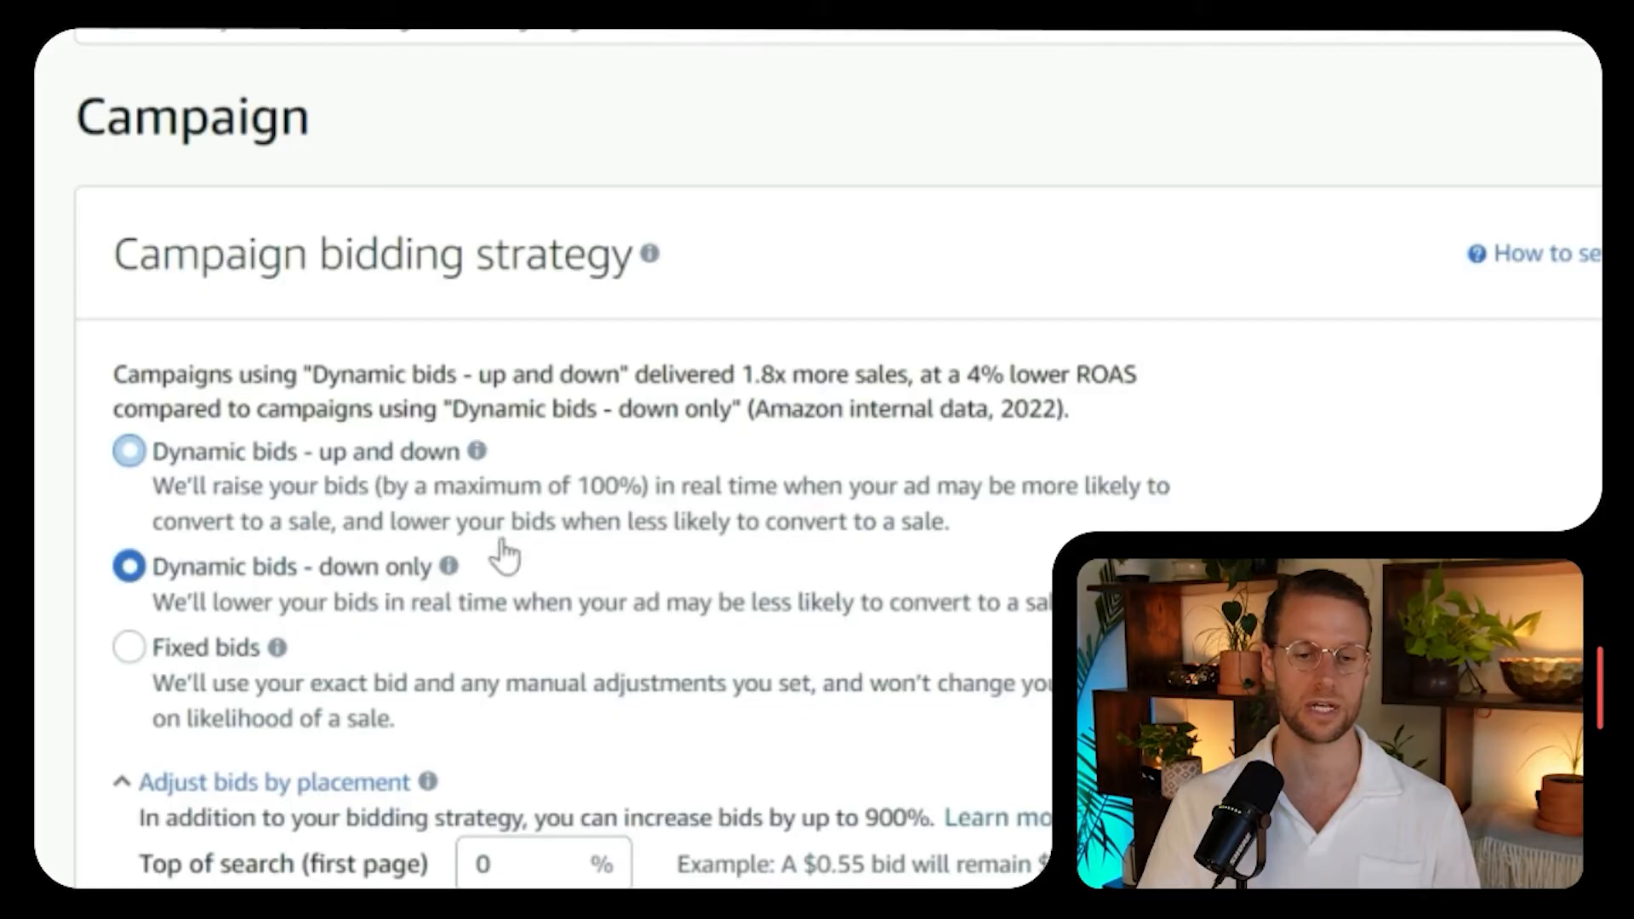
{"action": "scroll", "coordinate": [629, 632], "scroll_direction": "down", "scroll_amount": 2}
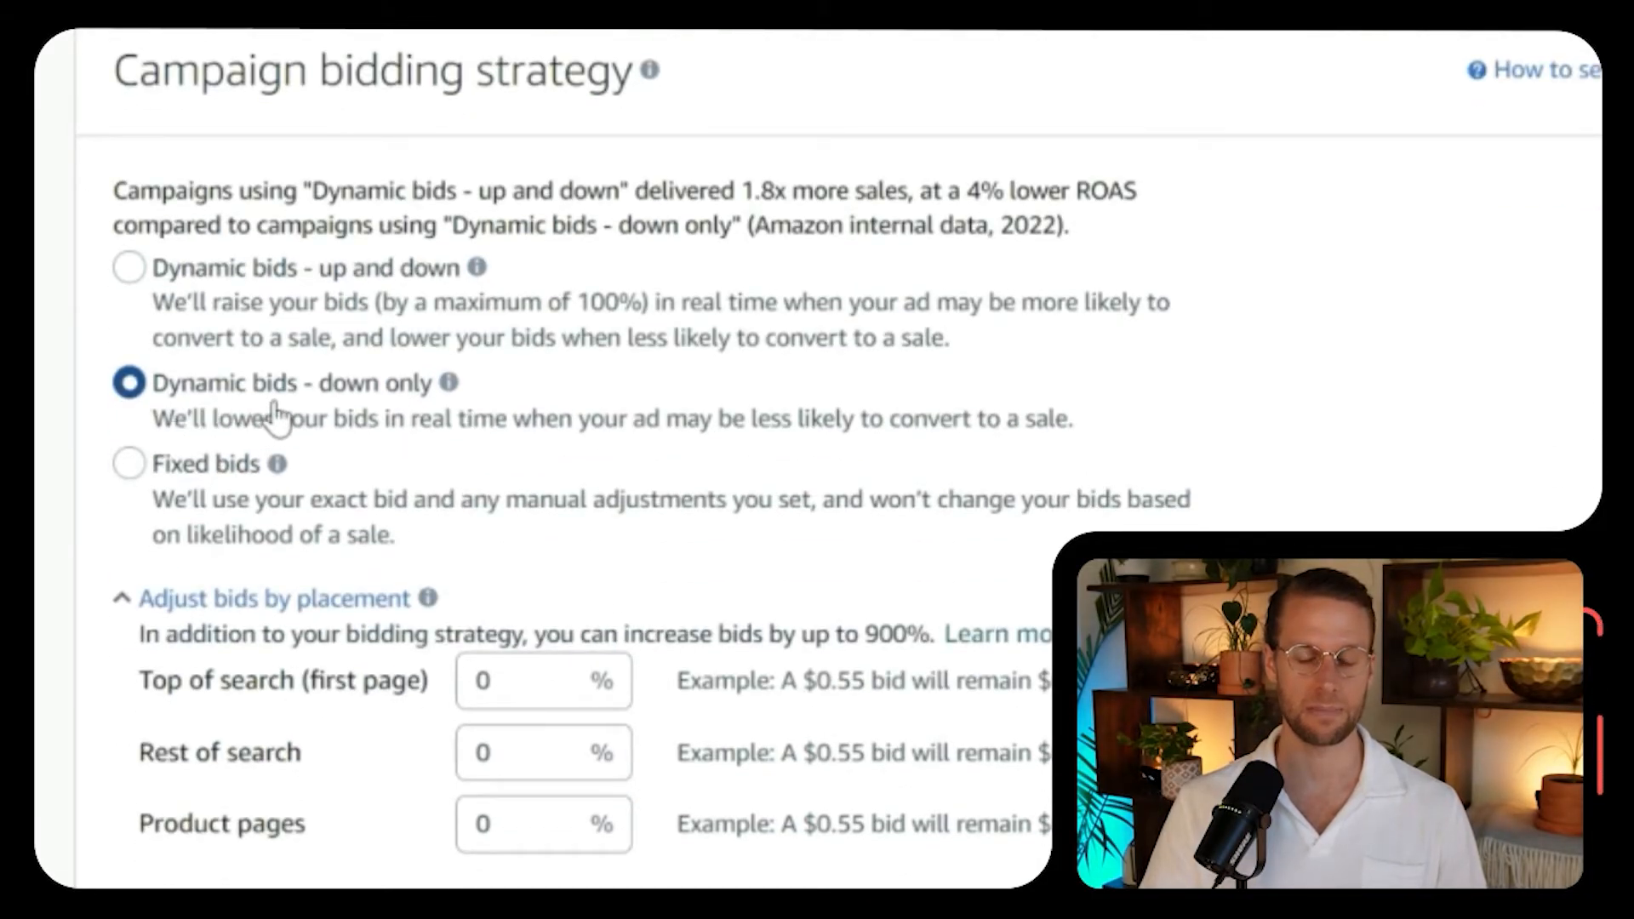
{"action": "scroll", "coordinate": [672, 438], "scroll_direction": "down", "scroll_amount": 2}
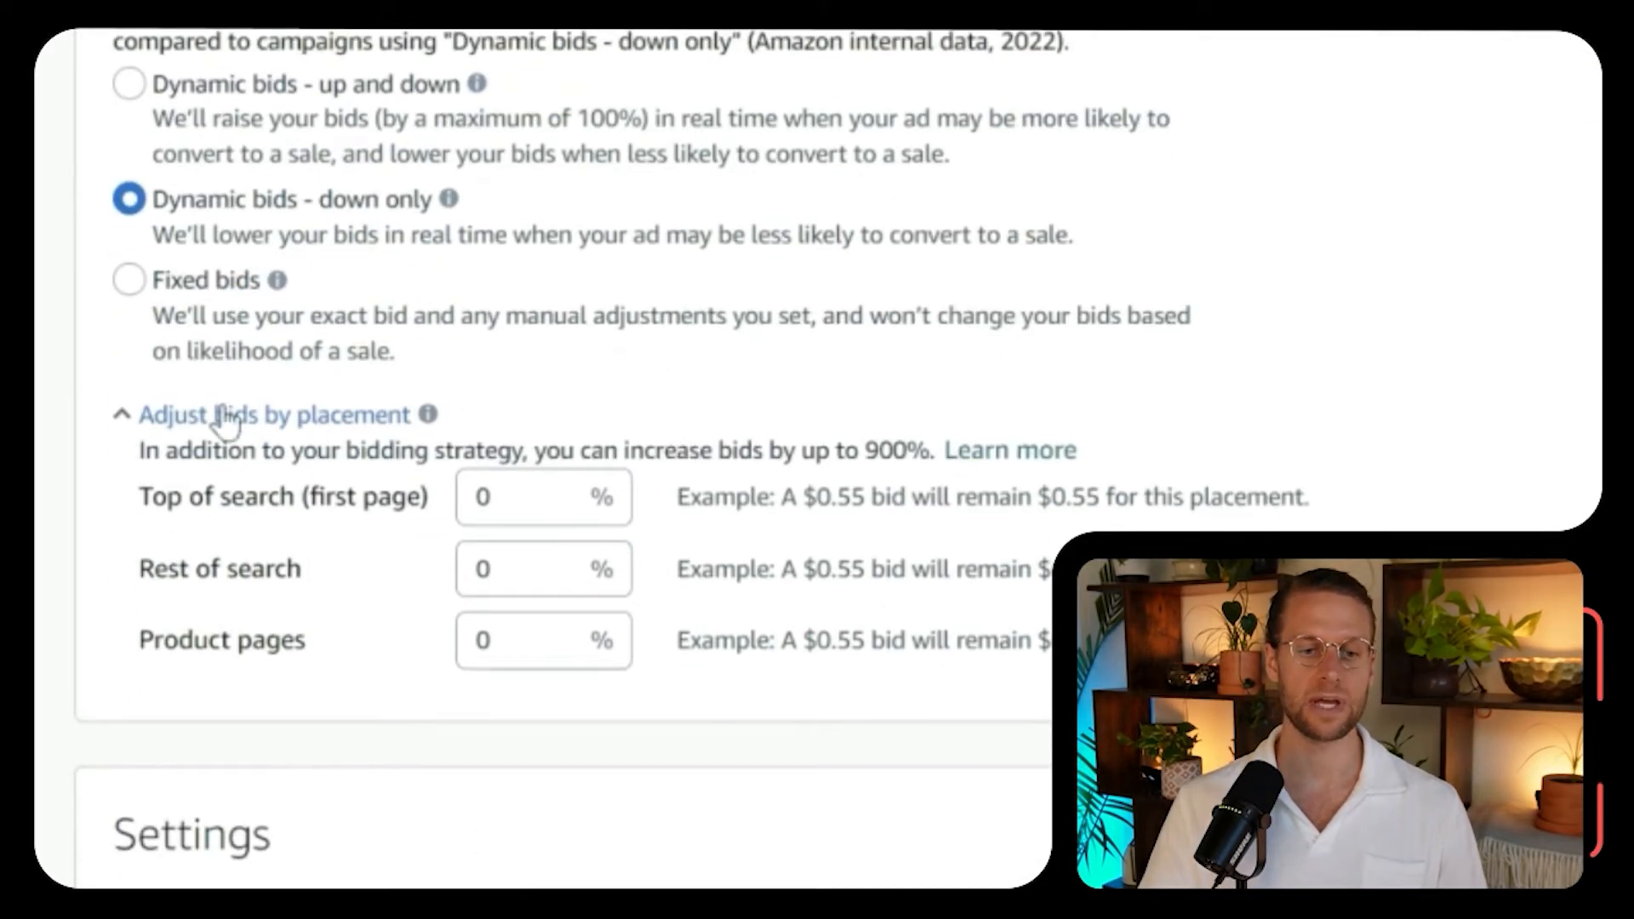
{"action": "scroll", "coordinate": [223, 418], "scroll_direction": "down", "scroll_amount": 2}
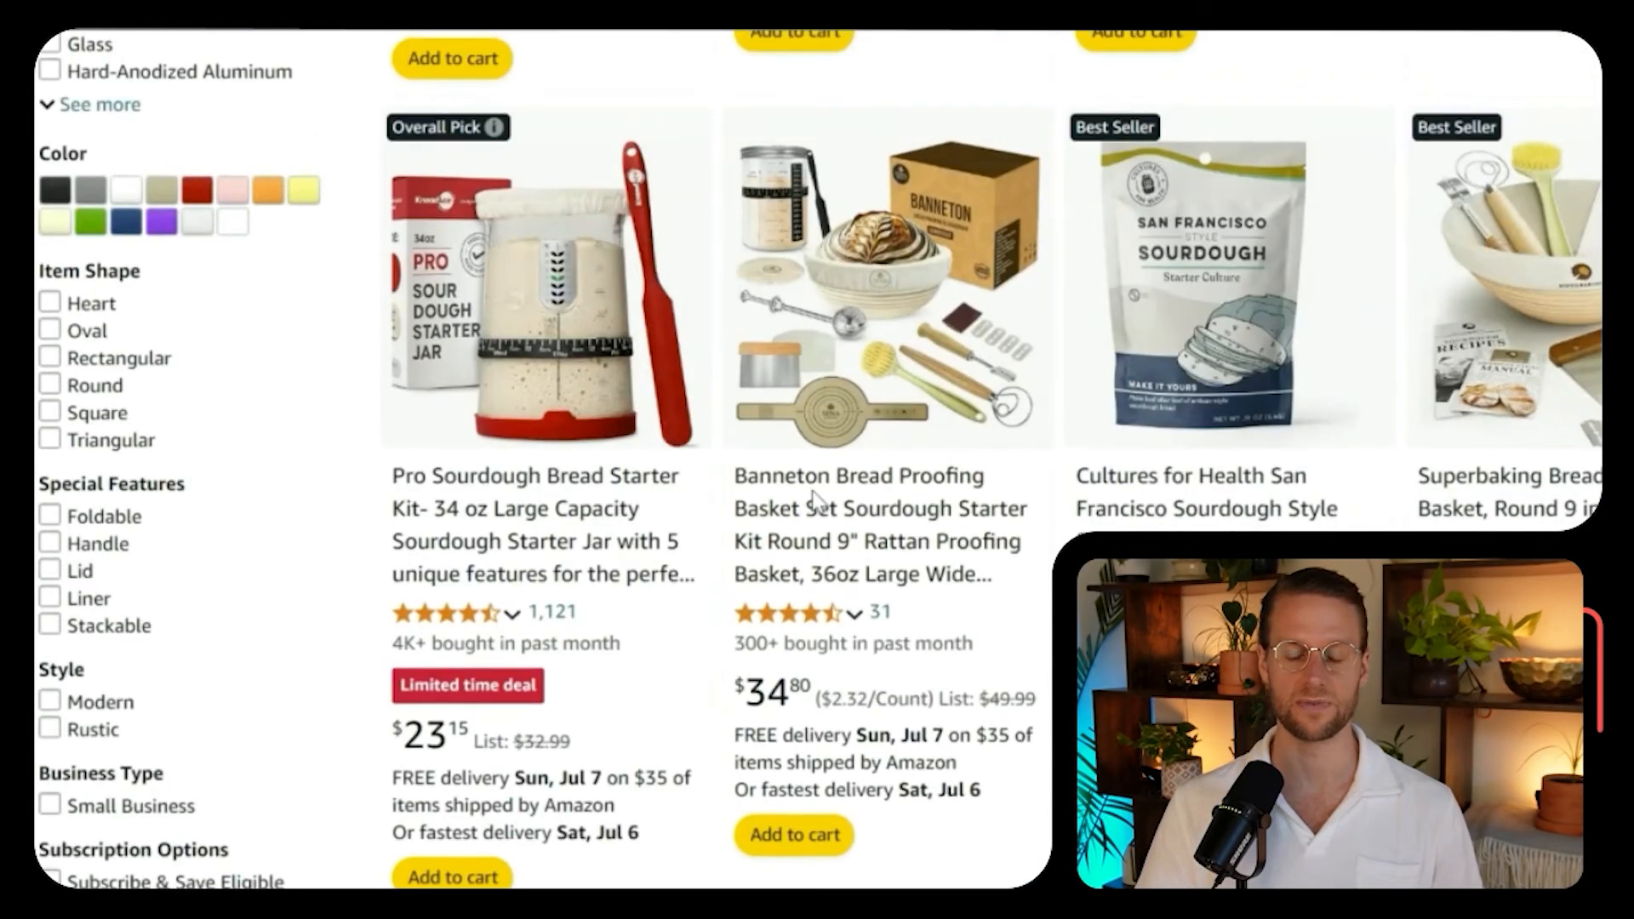
Examine the sponsored and organic placements in the Amazon search results for sourdough starter kits.
{"action": "scroll", "coordinate": [813, 504], "scroll_direction": "up", "scroll_amount": 10}
{"action": "scroll", "coordinate": [813, 504], "scroll_direction": "down", "scroll_amount": 6}
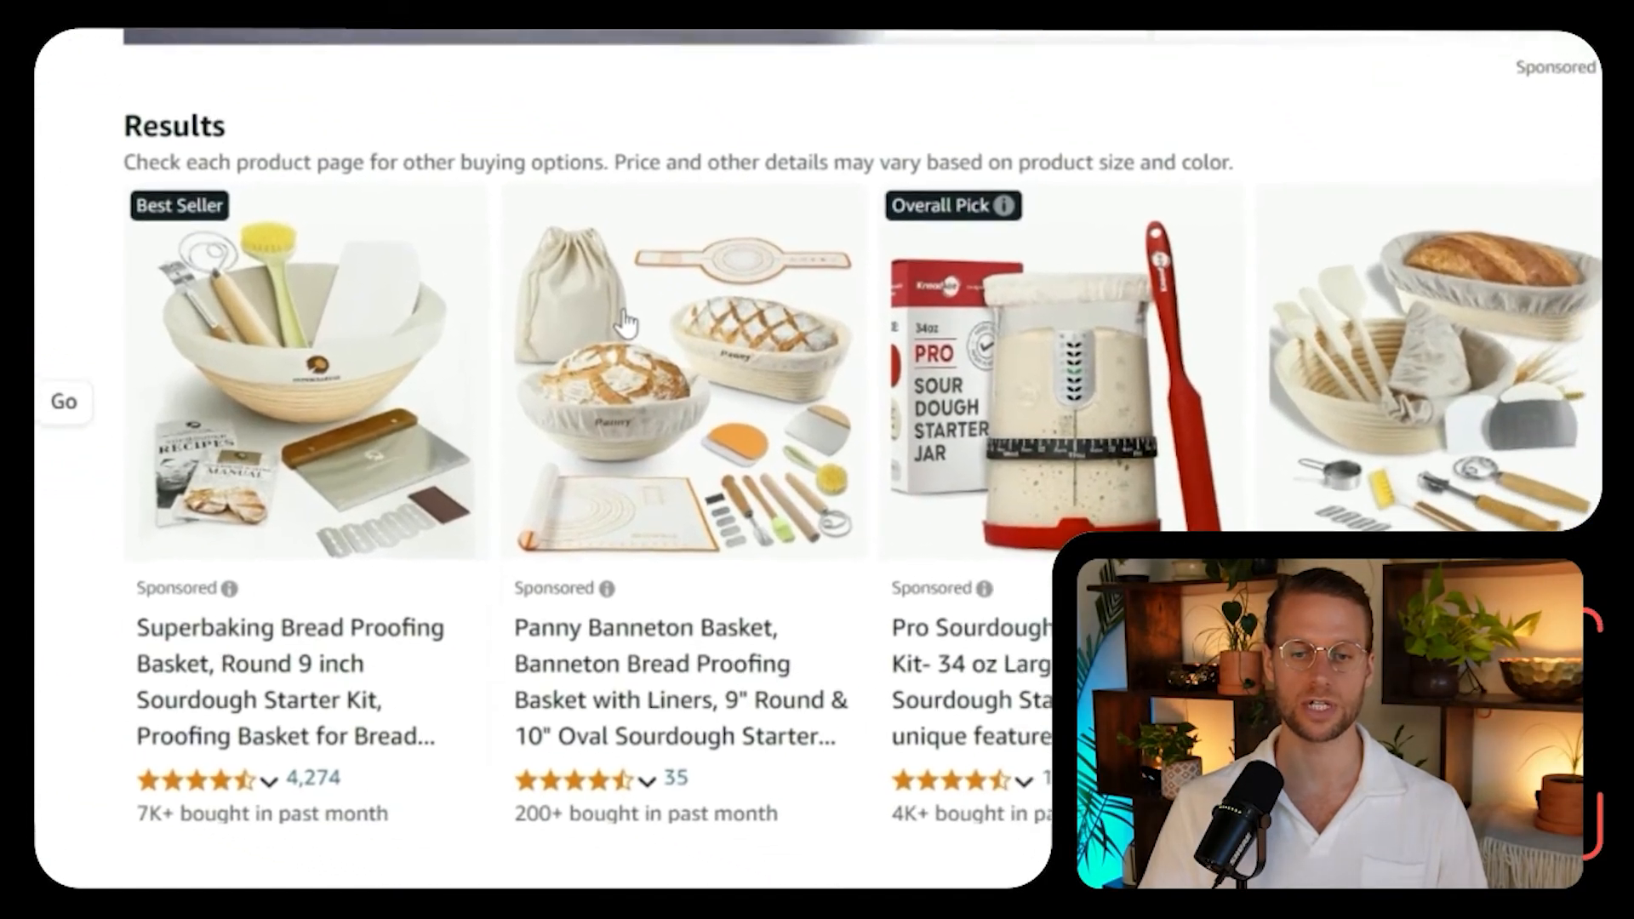
{"action": "left_click_drag", "start_coordinate": [853, 445], "coordinate": [889, 558]}
{"action": "left_click_drag", "start_coordinate": [653, 433], "coordinate": [681, 468]}
{"action": "scroll", "coordinate": [711, 504], "scroll_direction": "up", "scroll_amount": 7}
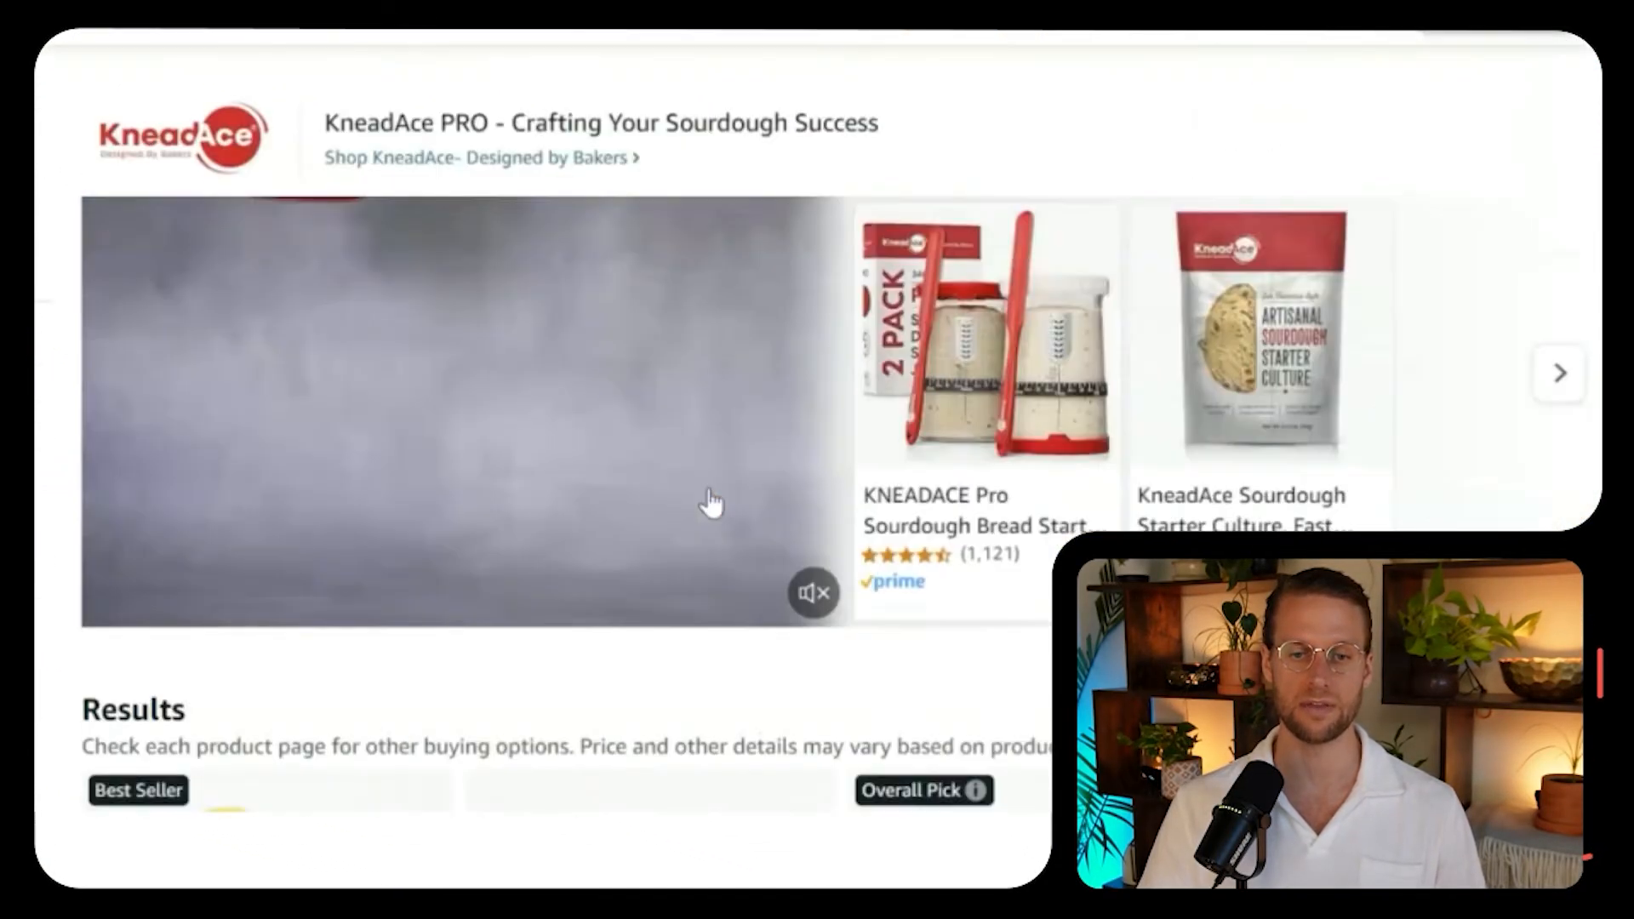
{"action": "scroll", "coordinate": [558, 339], "scroll_direction": "down", "scroll_amount": 6}
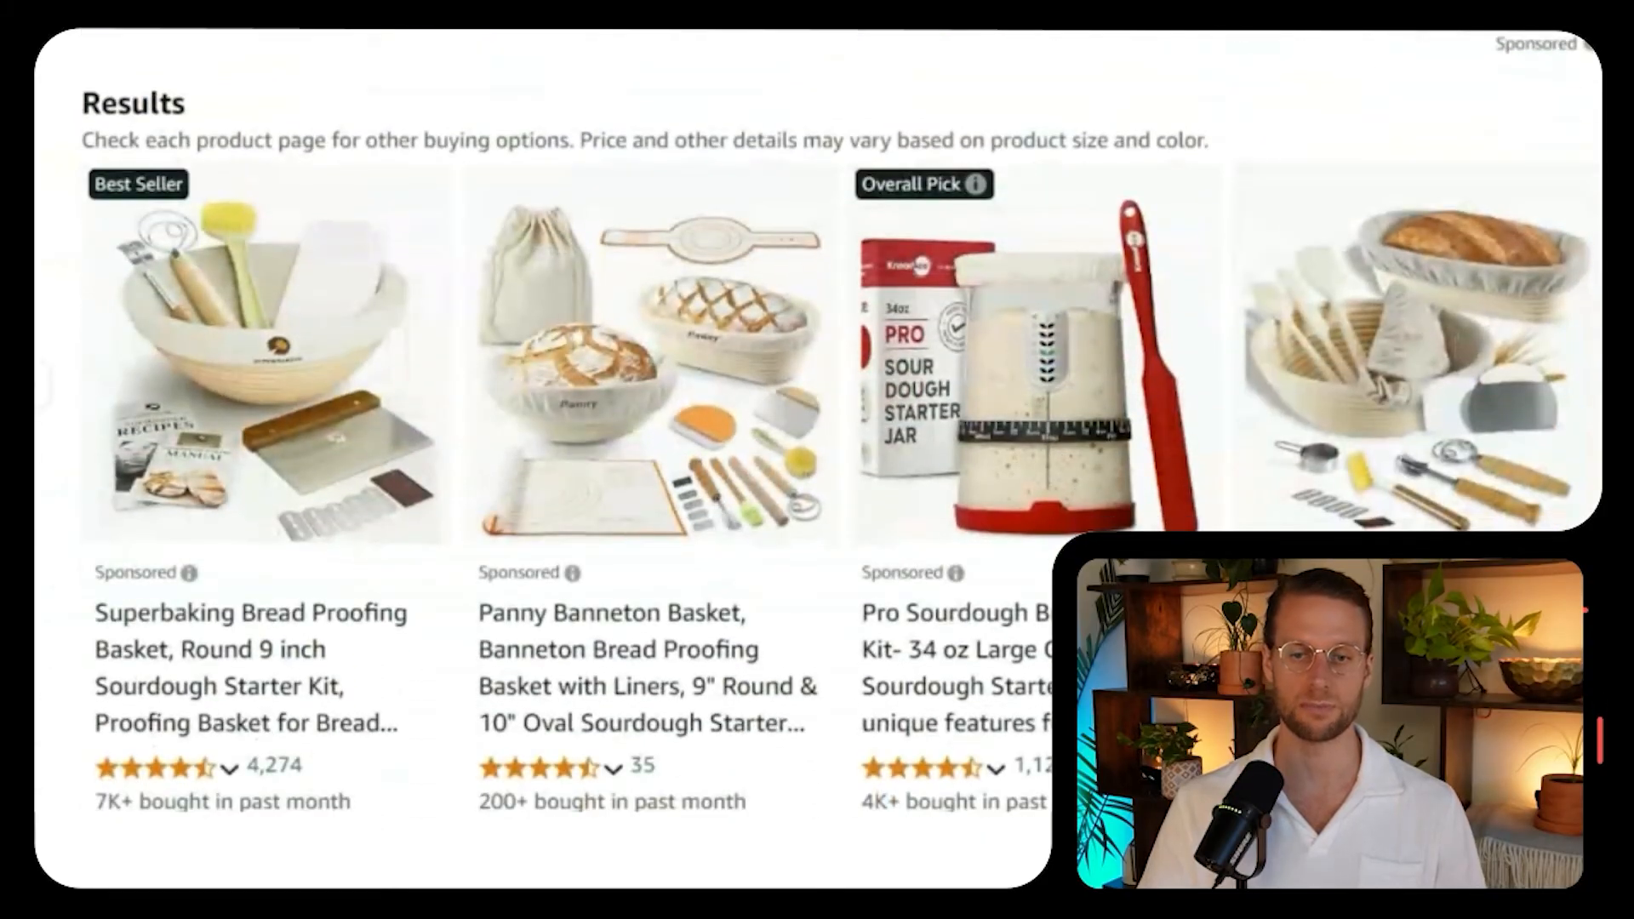
{"action": "scroll", "coordinate": [584, 357], "scroll_direction": "down", "scroll_amount": 2}
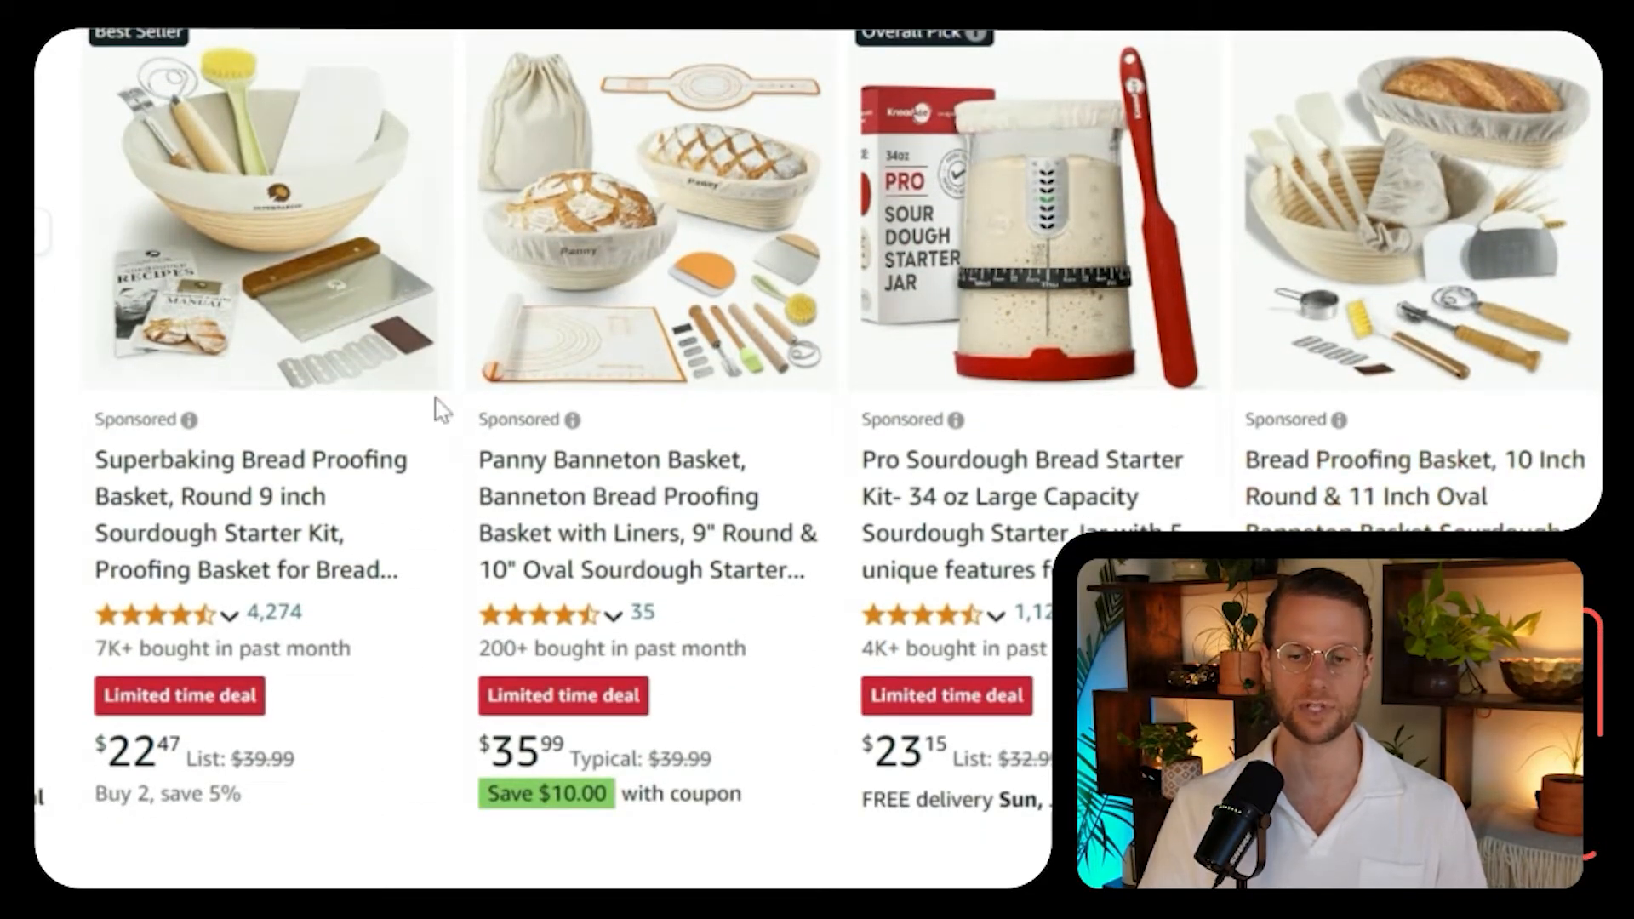
{"action": "scroll", "coordinate": [865, 477], "scroll_direction": "down", "scroll_amount": 15}
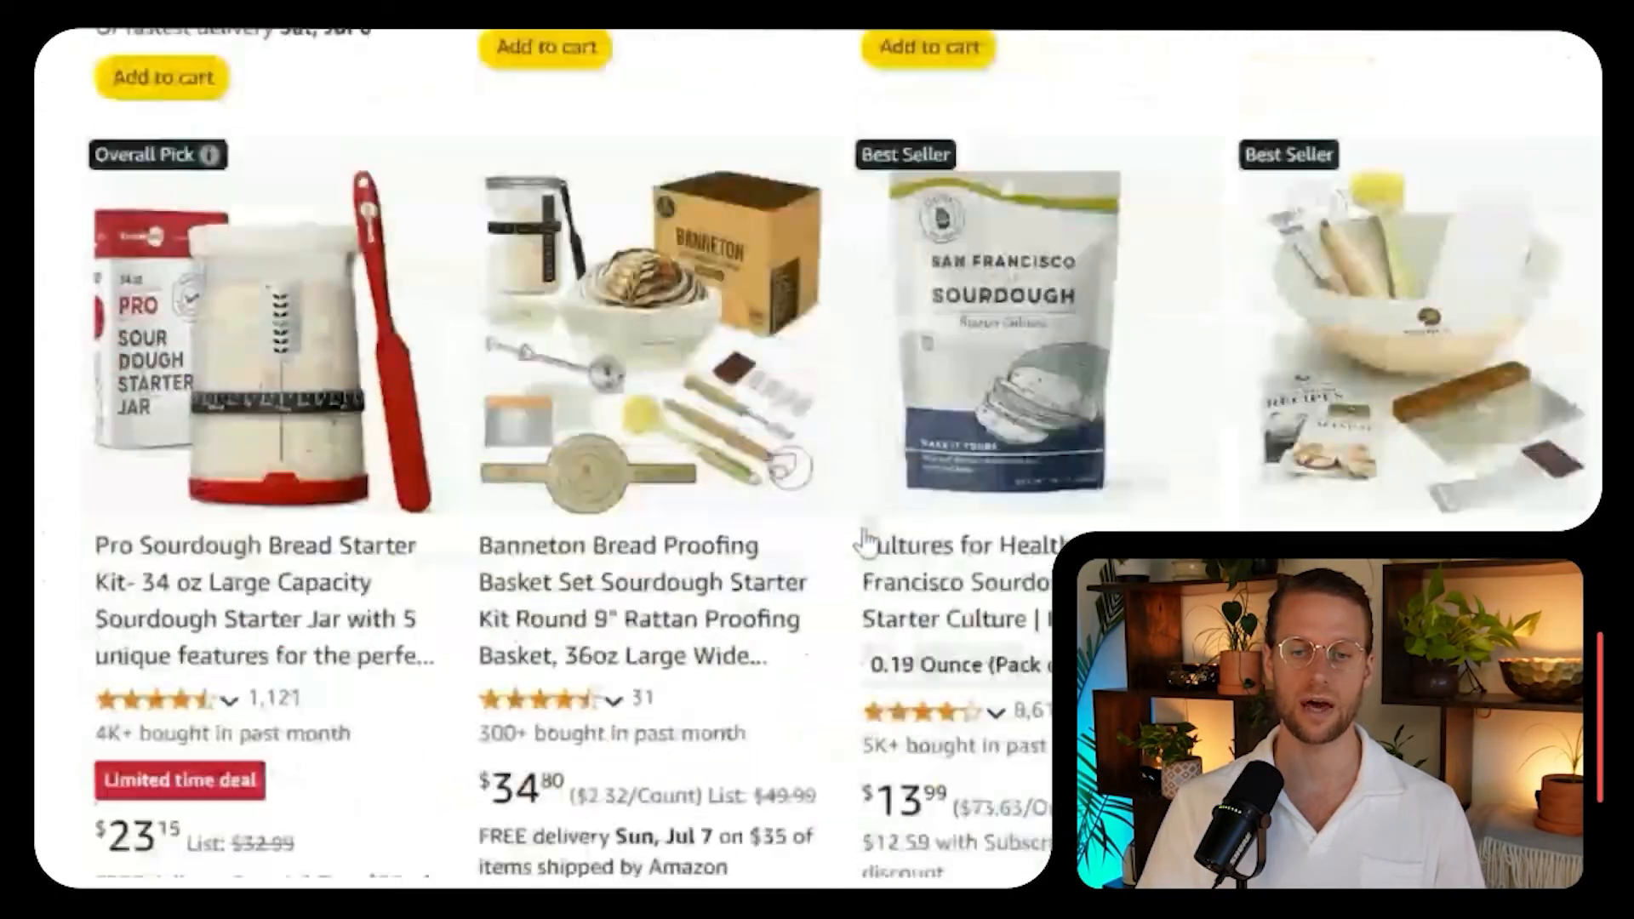
Scan the rest of the sourdough starter kit results for sponsored listings beyond the top row, including the "Trending now" section.
{"action": "scroll", "coordinate": [865, 551], "scroll_direction": "down", "scroll_amount": 15}
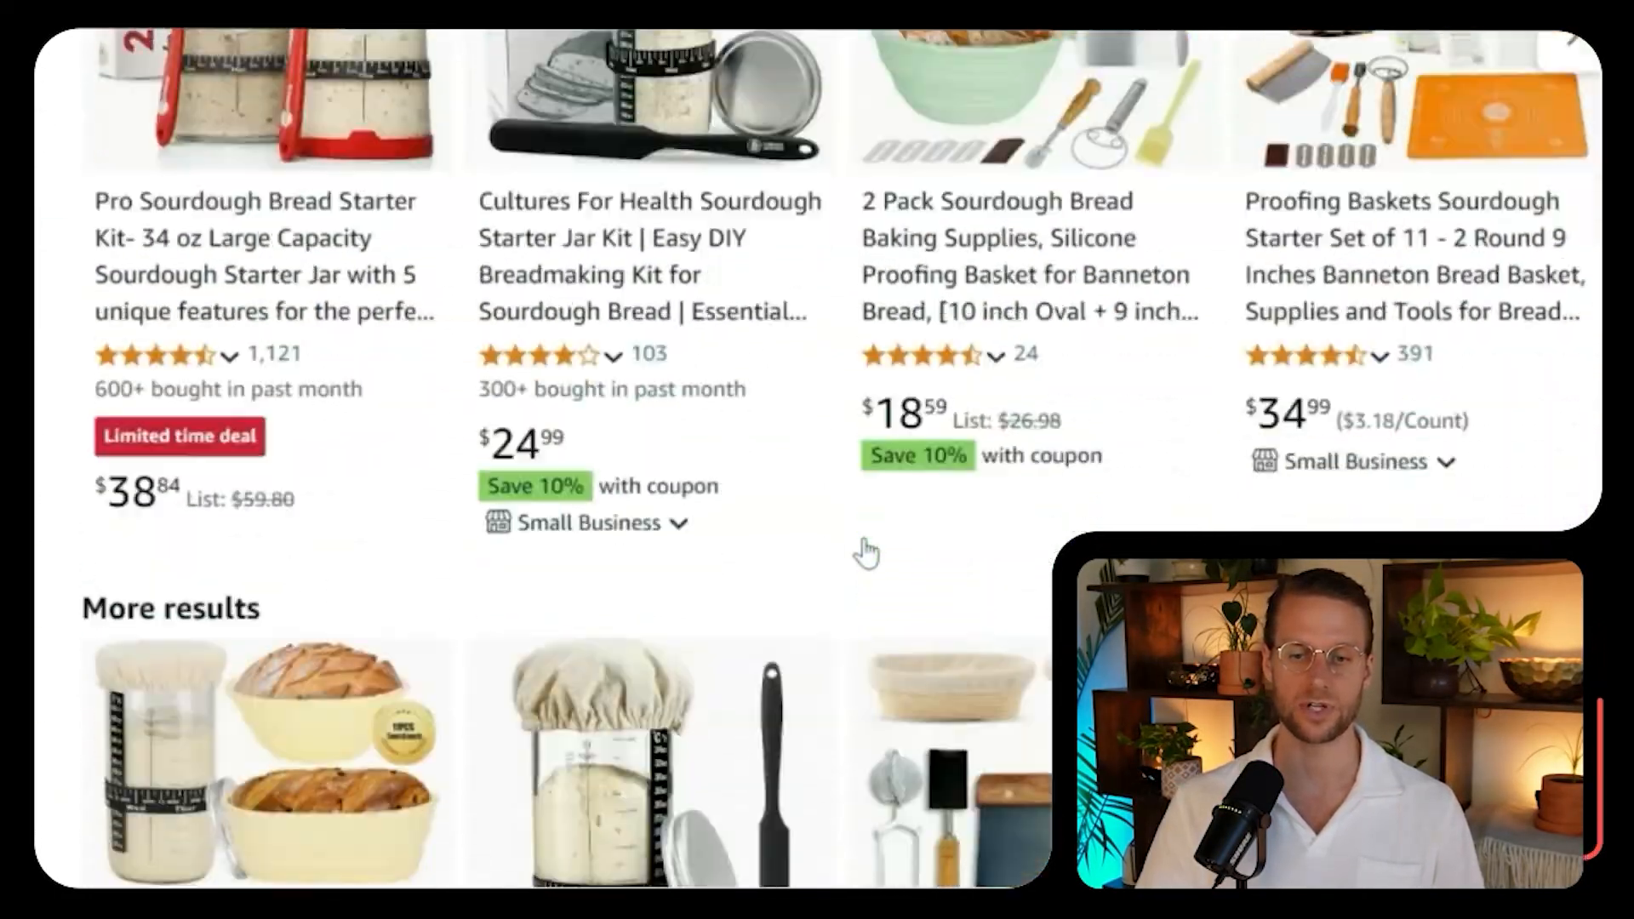
{"action": "scroll", "coordinate": [866, 554], "scroll_direction": "down", "scroll_amount": 7}
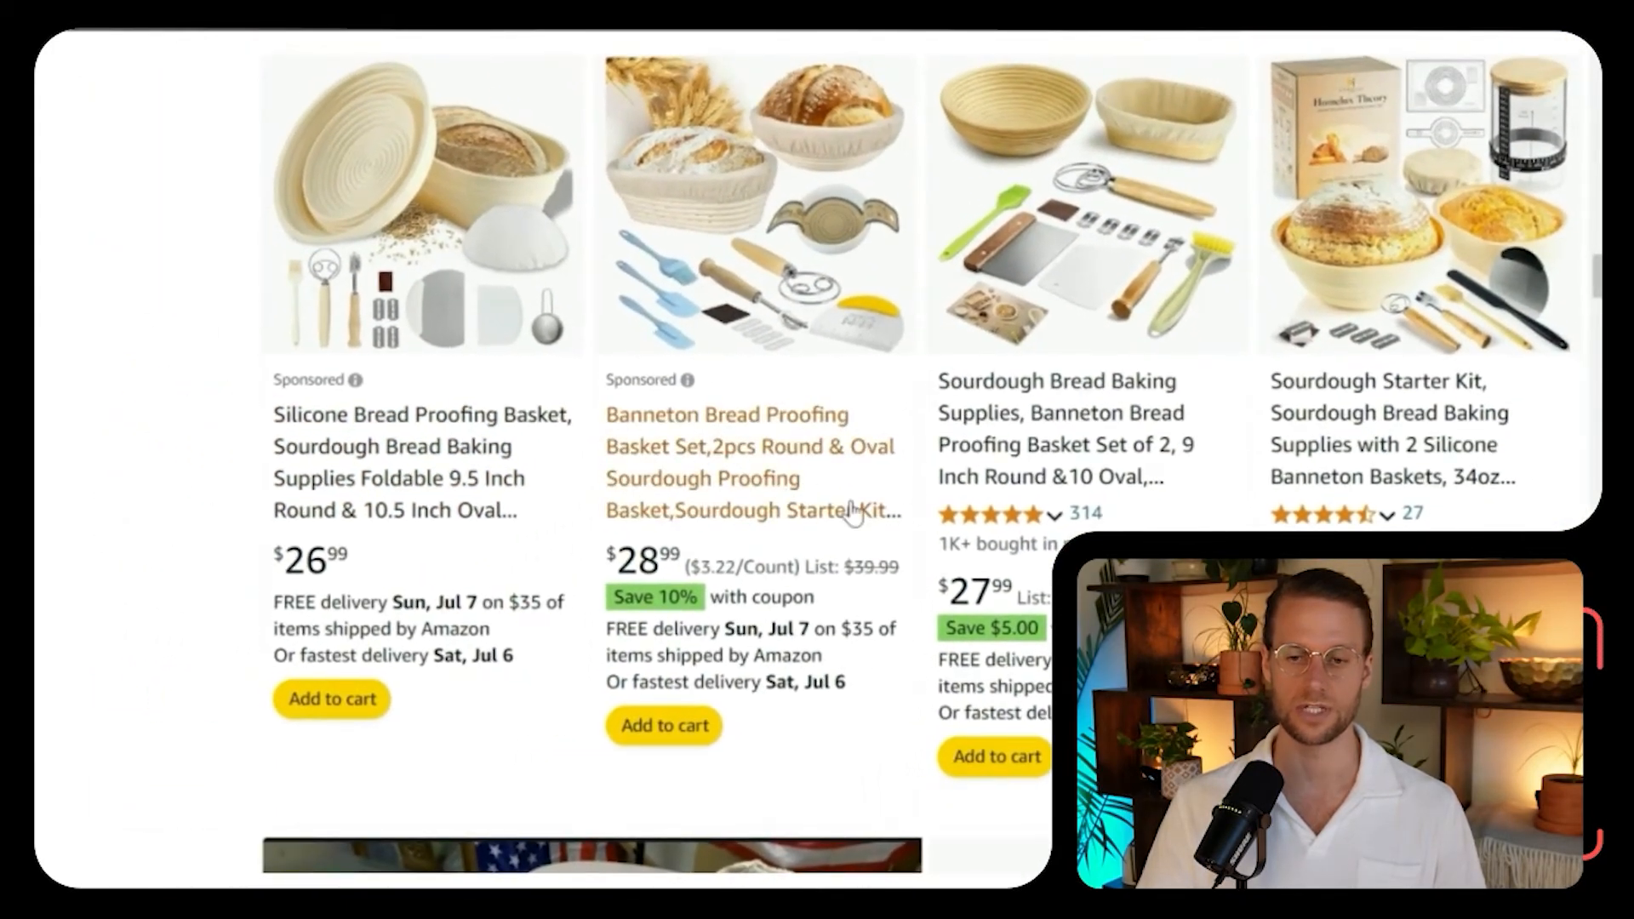
{"action": "scroll", "coordinate": [849, 503], "scroll_direction": "down", "scroll_amount": 12}
{"action": "scroll", "coordinate": [851, 510], "scroll_direction": "down", "scroll_amount": 3}
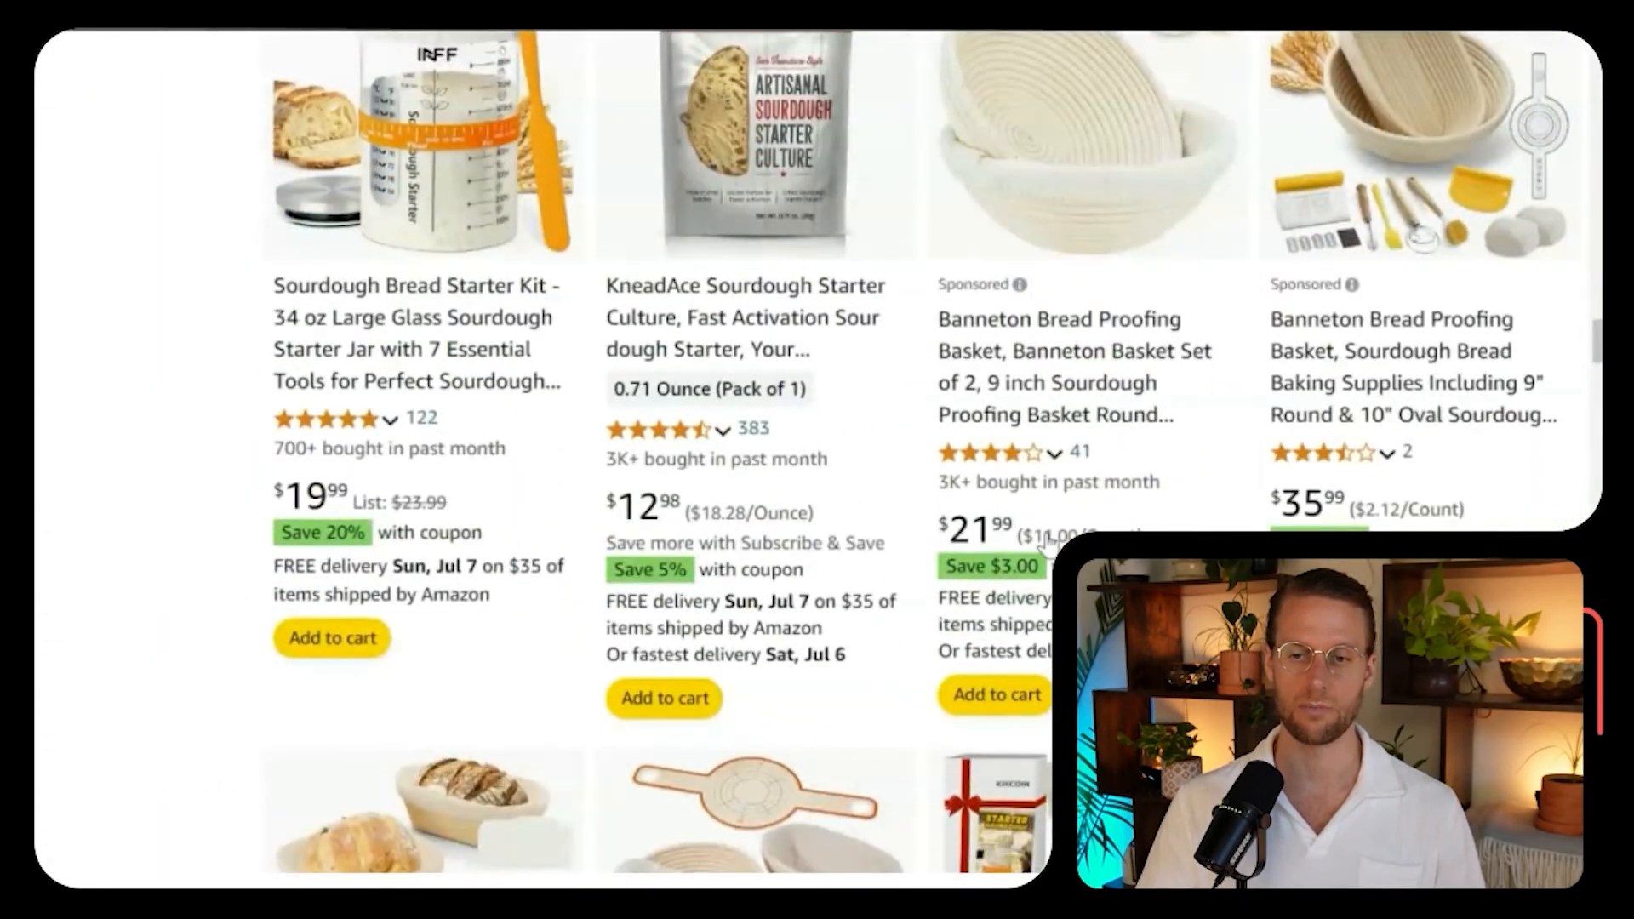
{"action": "scroll", "coordinate": [783, 461], "scroll_direction": "down", "scroll_amount": 9}
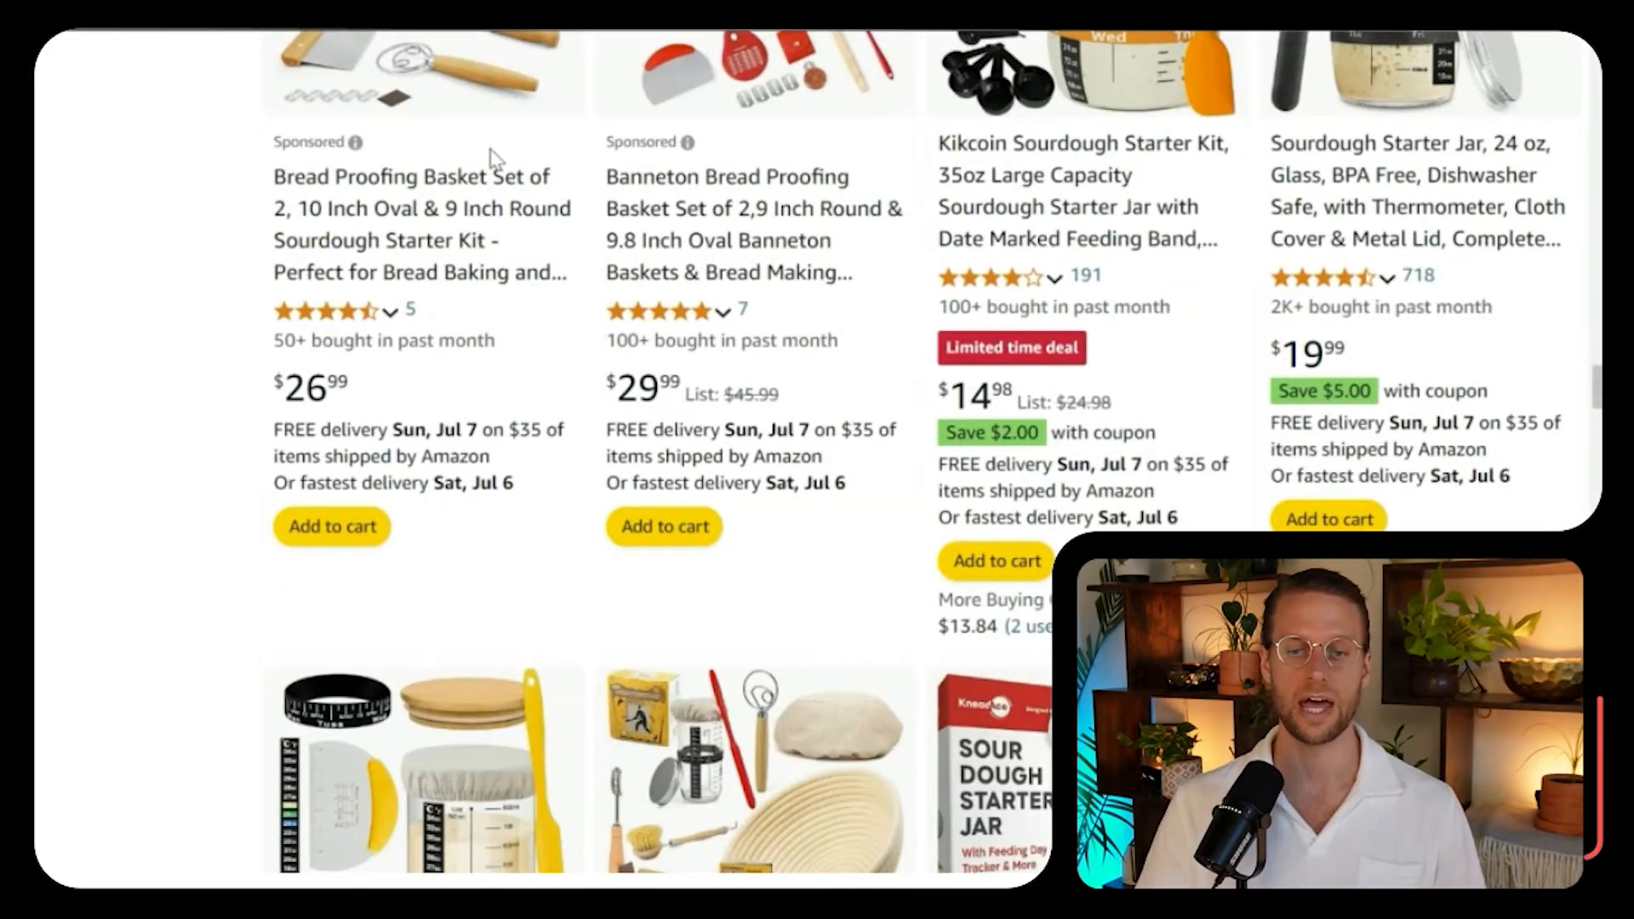
{"action": "scroll", "coordinate": [939, 417], "scroll_direction": "down", "scroll_amount": 20}
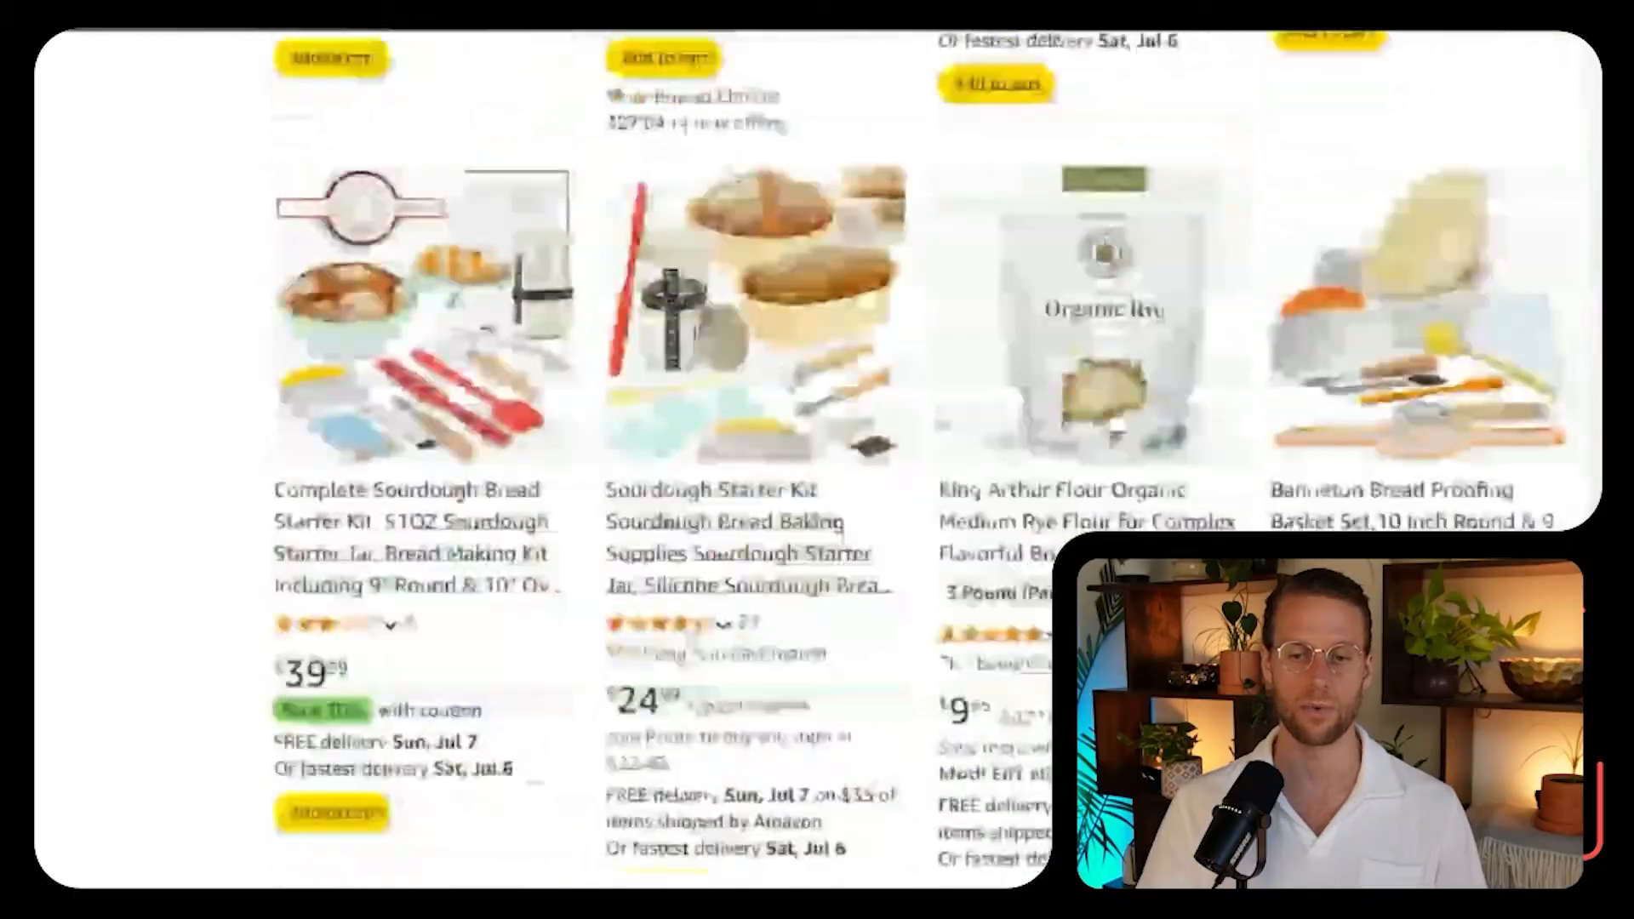
{"action": "scroll", "coordinate": [941, 421], "scroll_direction": "down", "scroll_amount": 18}
{"action": "scroll", "coordinate": [941, 422], "scroll_direction": "up", "scroll_amount": 20}
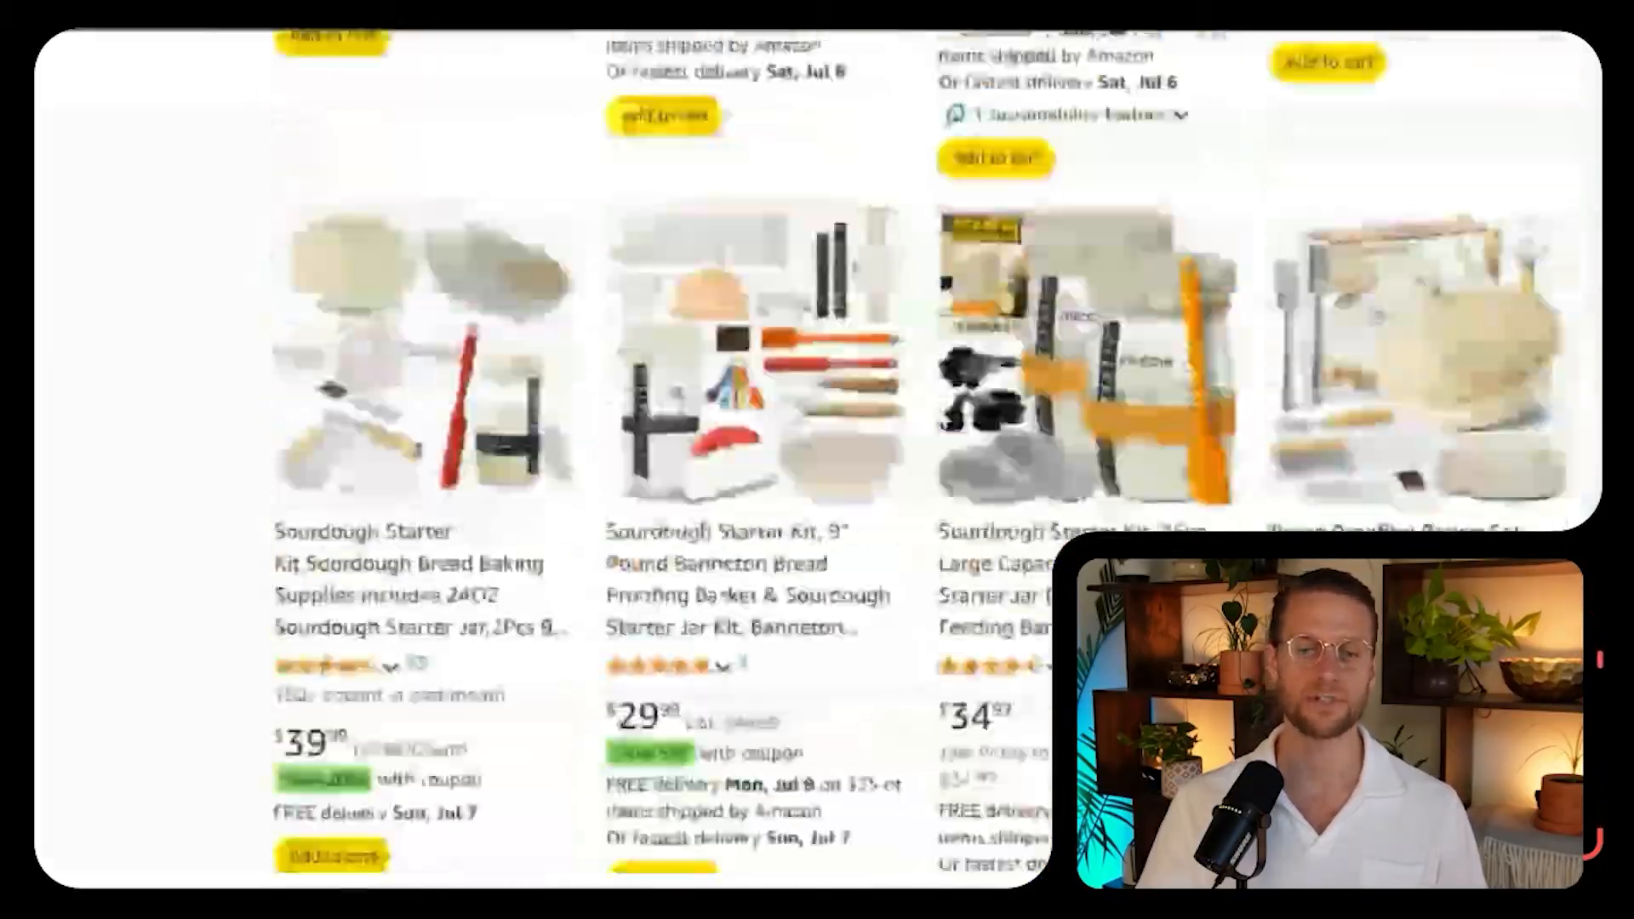
{"action": "scroll", "coordinate": [1545, 288], "scroll_direction": "up", "scroll_amount": 20}
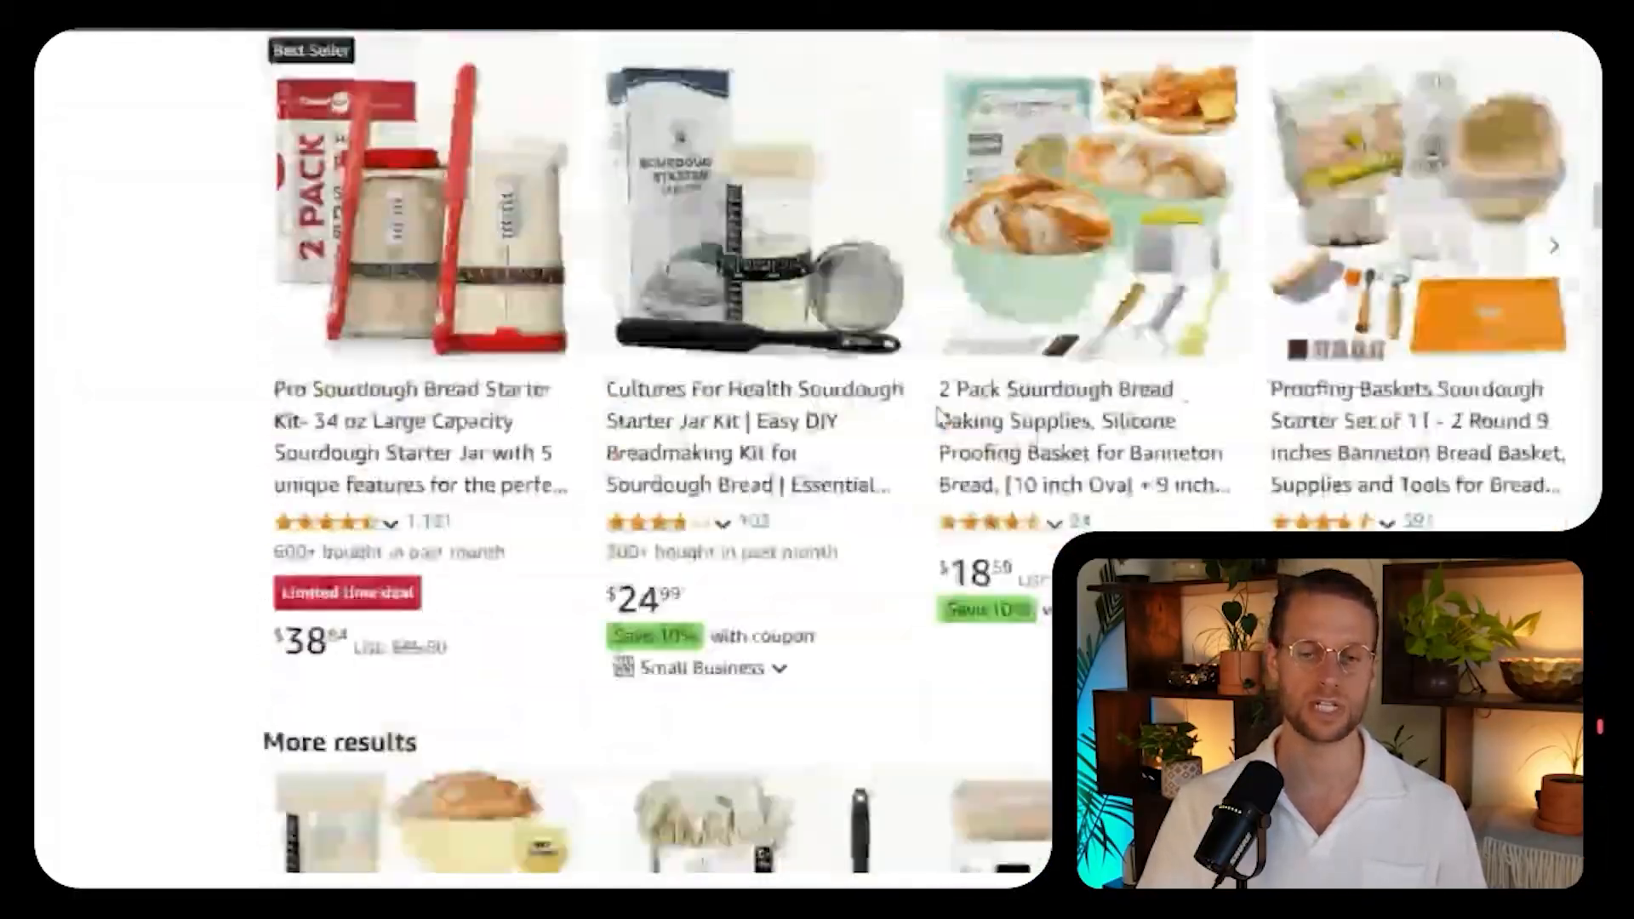
{"action": "scroll", "coordinate": [1545, 288], "scroll_direction": "up", "scroll_amount": 3}
{"action": "scroll", "coordinate": [815, 464], "scroll_direction": "down", "scroll_amount": 10}
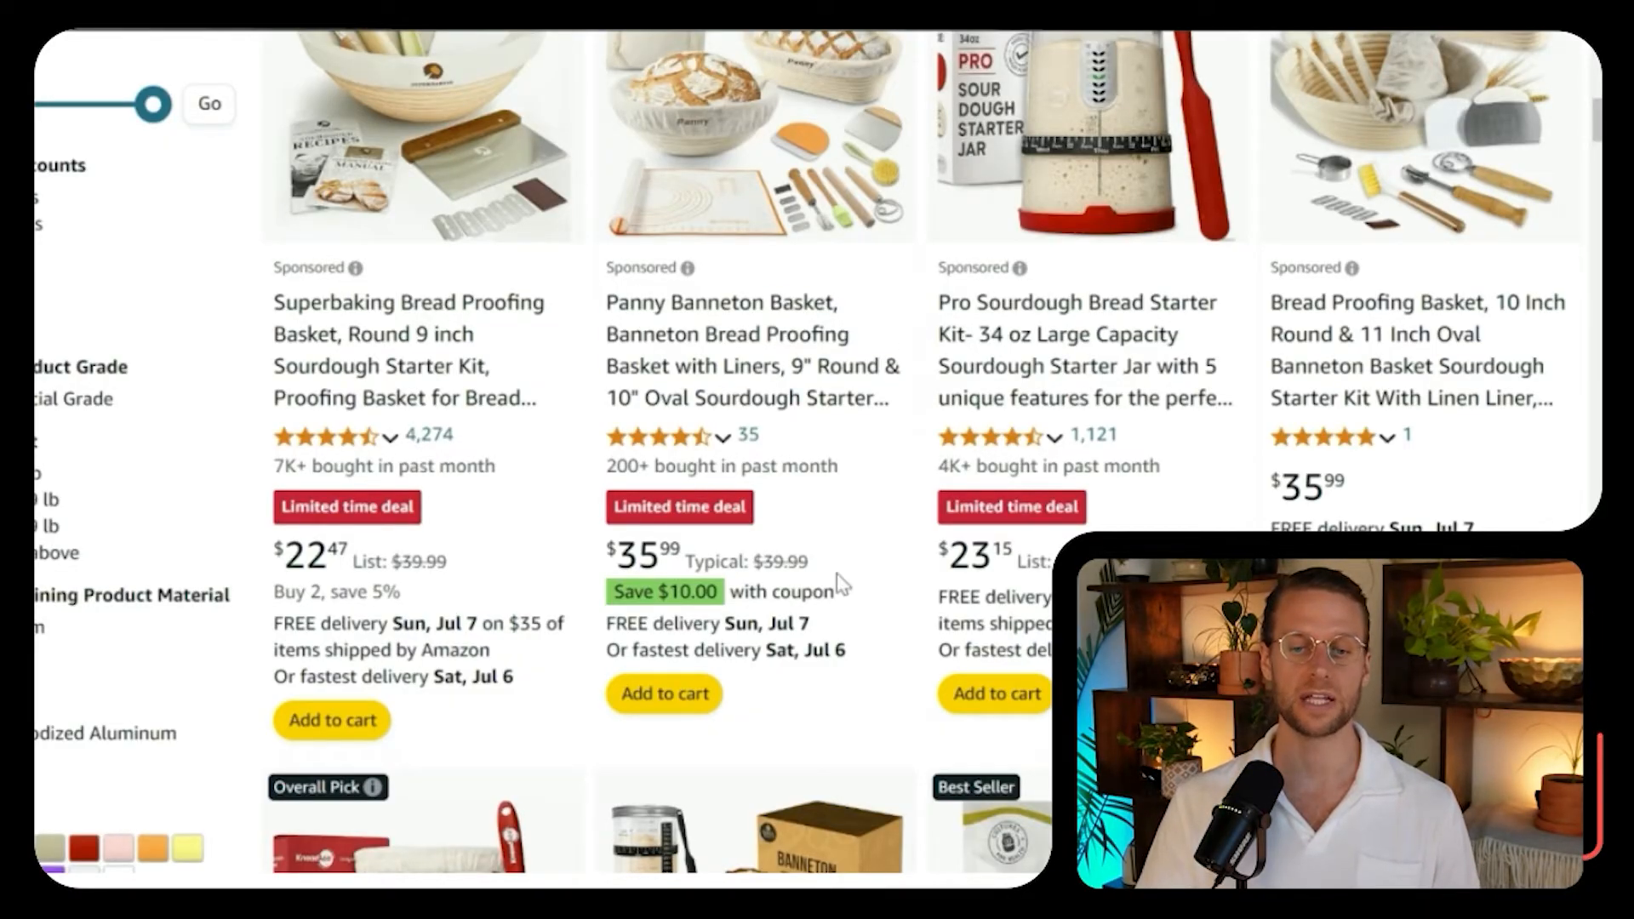
{"action": "scroll", "coordinate": [839, 584], "scroll_direction": "down", "scroll_amount": 10}
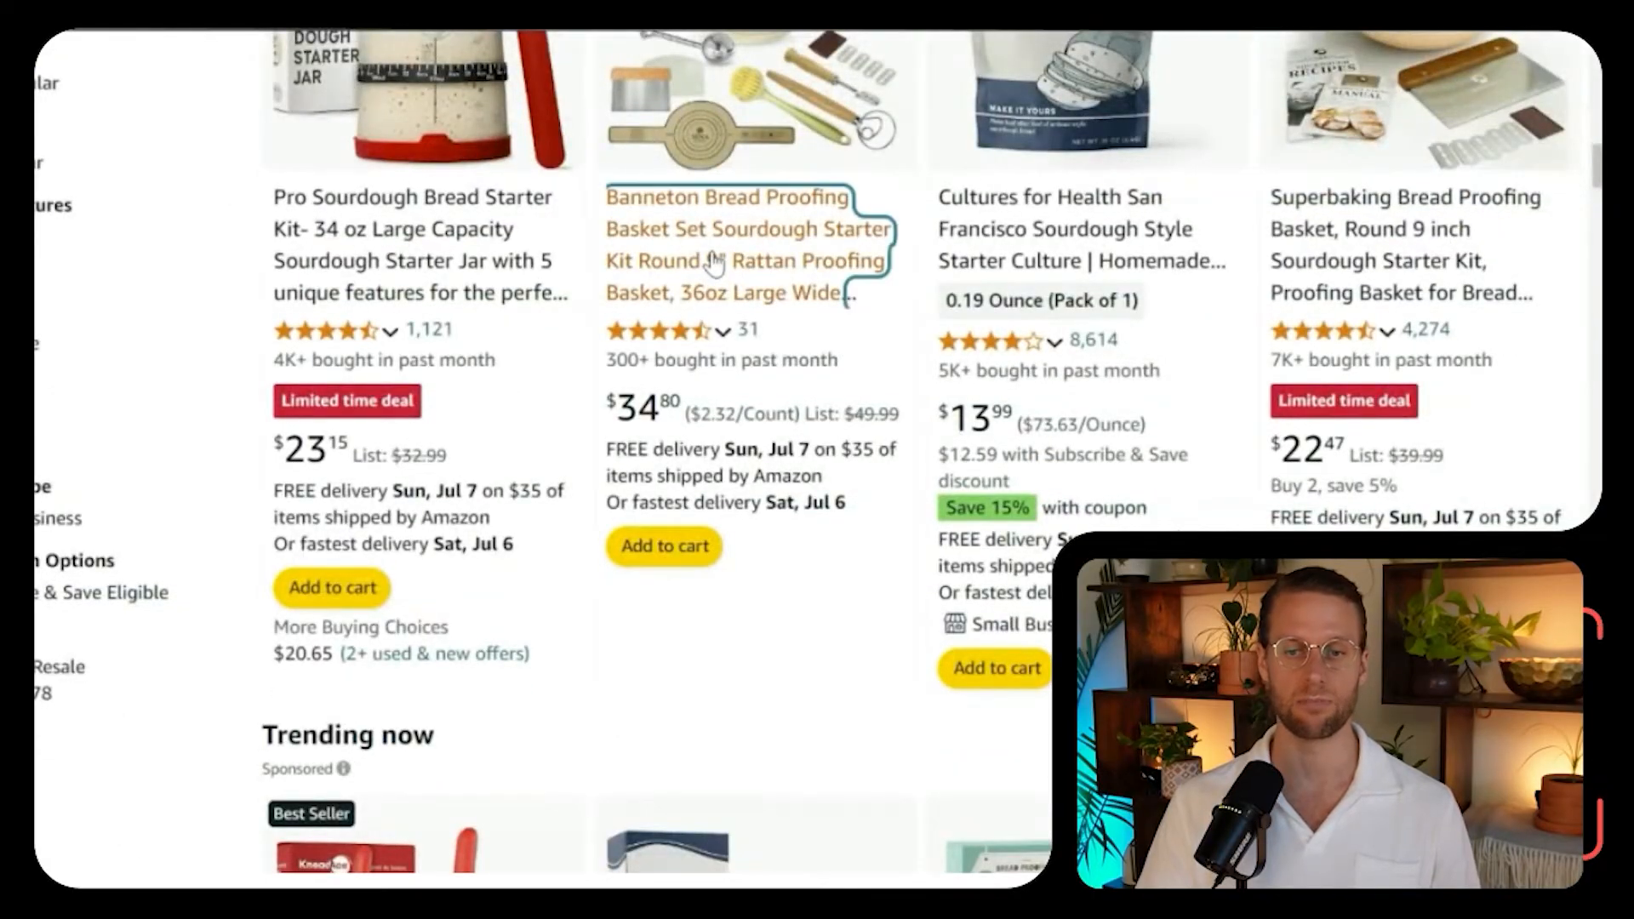
Open the Banneton Bread Proofing Basket Set listing with the 36oz jar and examine the sponsored product placements on its page.
{"action": "left_click", "coordinate": [713, 263]}
{"action": "scroll", "coordinate": [973, 487], "scroll_direction": "down", "scroll_amount": 20}
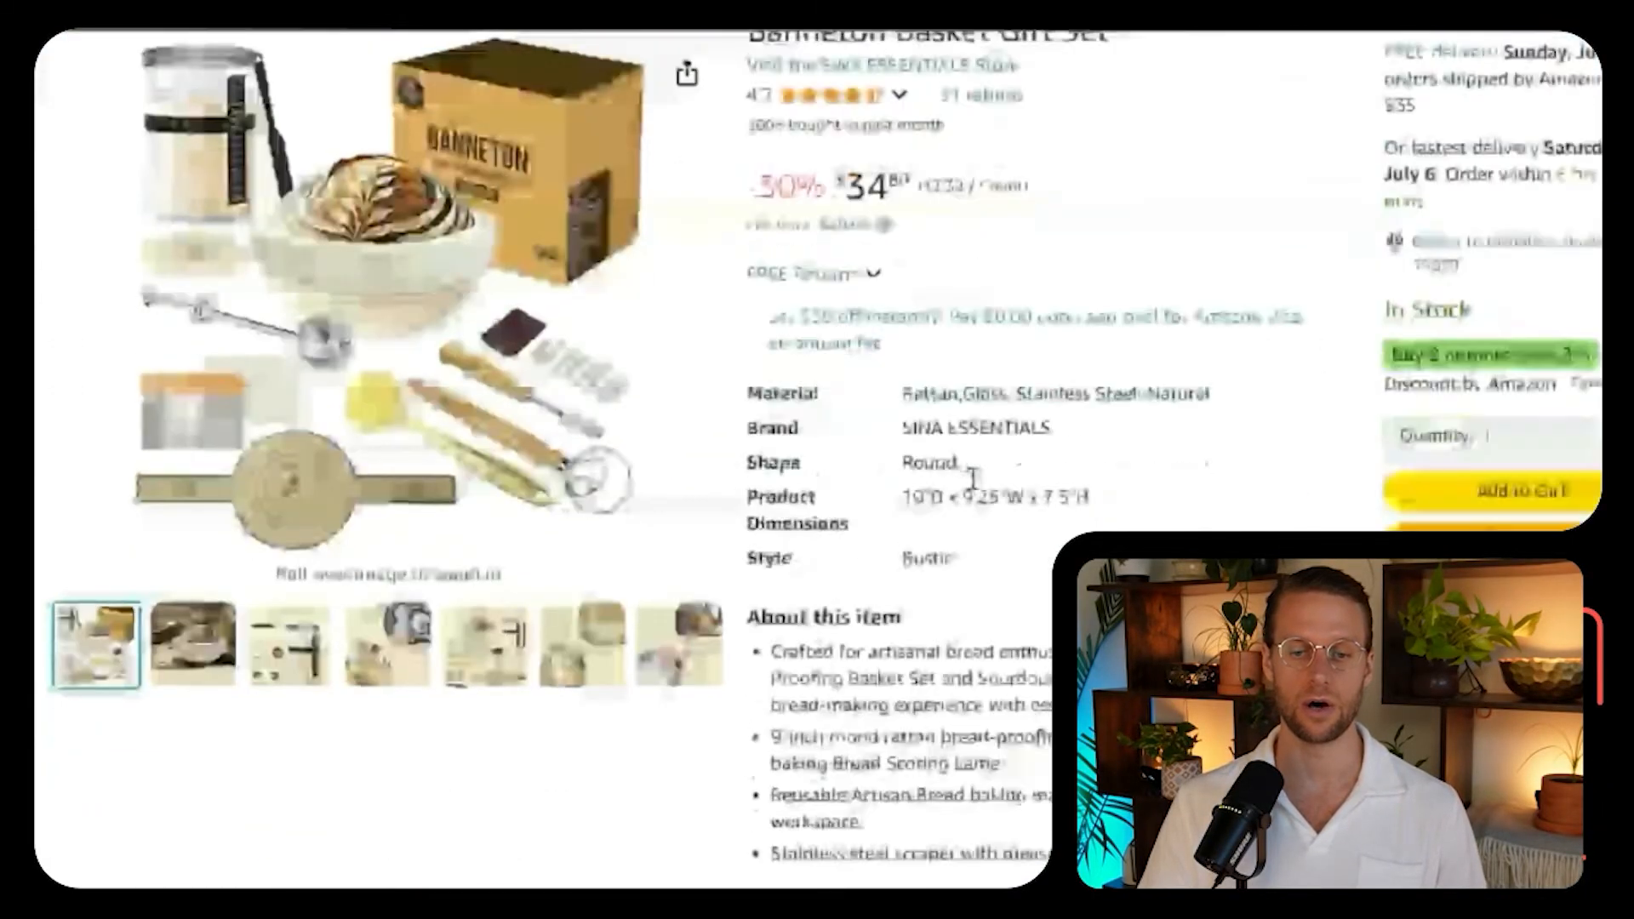
{"action": "scroll", "coordinate": [973, 487], "scroll_direction": "up", "scroll_amount": 2}
{"action": "scroll", "coordinate": [551, 423], "scroll_direction": "up", "scroll_amount": 15}
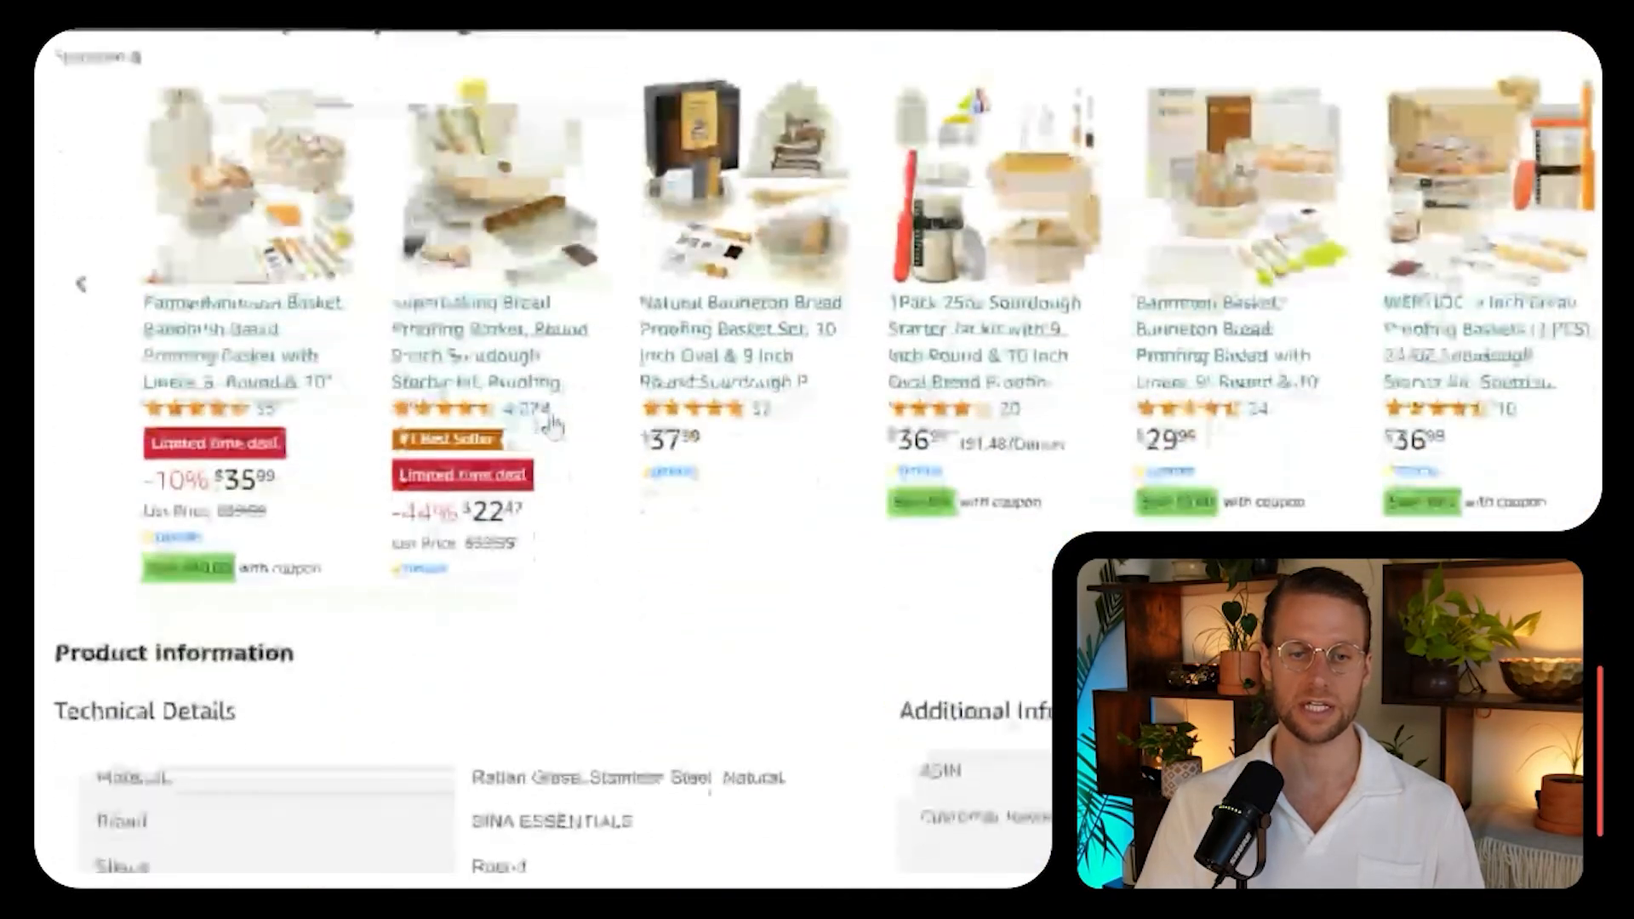
{"action": "scroll", "coordinate": [681, 273], "scroll_direction": "down", "scroll_amount": 8}
{"action": "scroll", "coordinate": [654, 249], "scroll_direction": "down", "scroll_amount": 20}
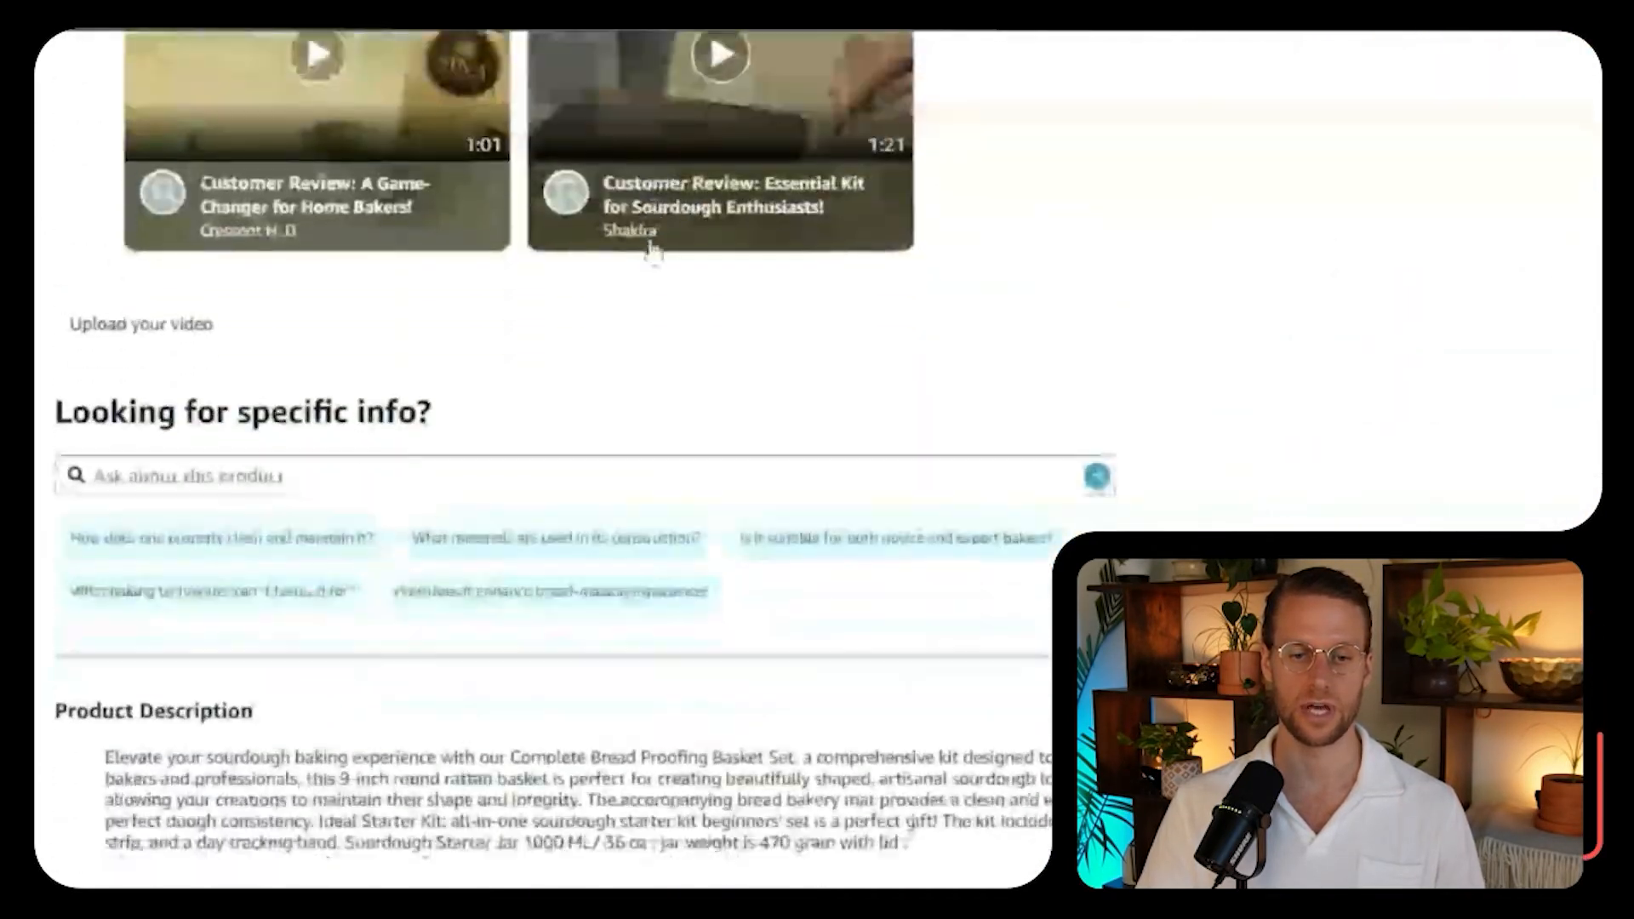
{"action": "scroll", "coordinate": [654, 249], "scroll_direction": "up", "scroll_amount": 5}
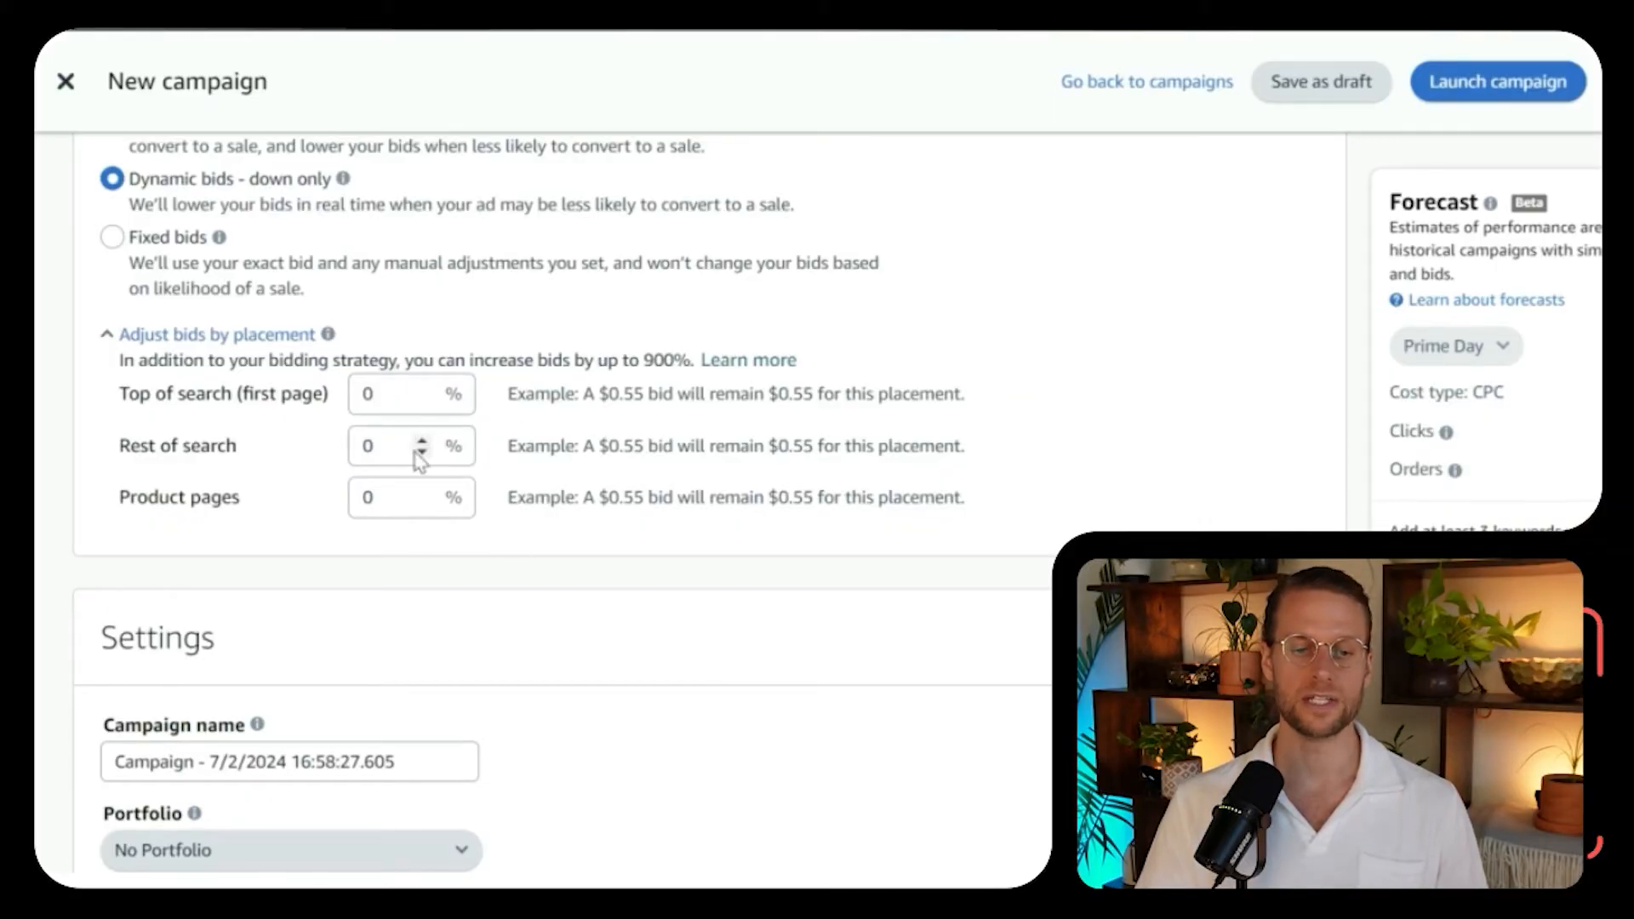
Review the campaign's placement bid adjustments for top of search, rest of search and product pages.
{"action": "scroll", "coordinate": [467, 474], "scroll_direction": "up", "scroll_amount": 3}
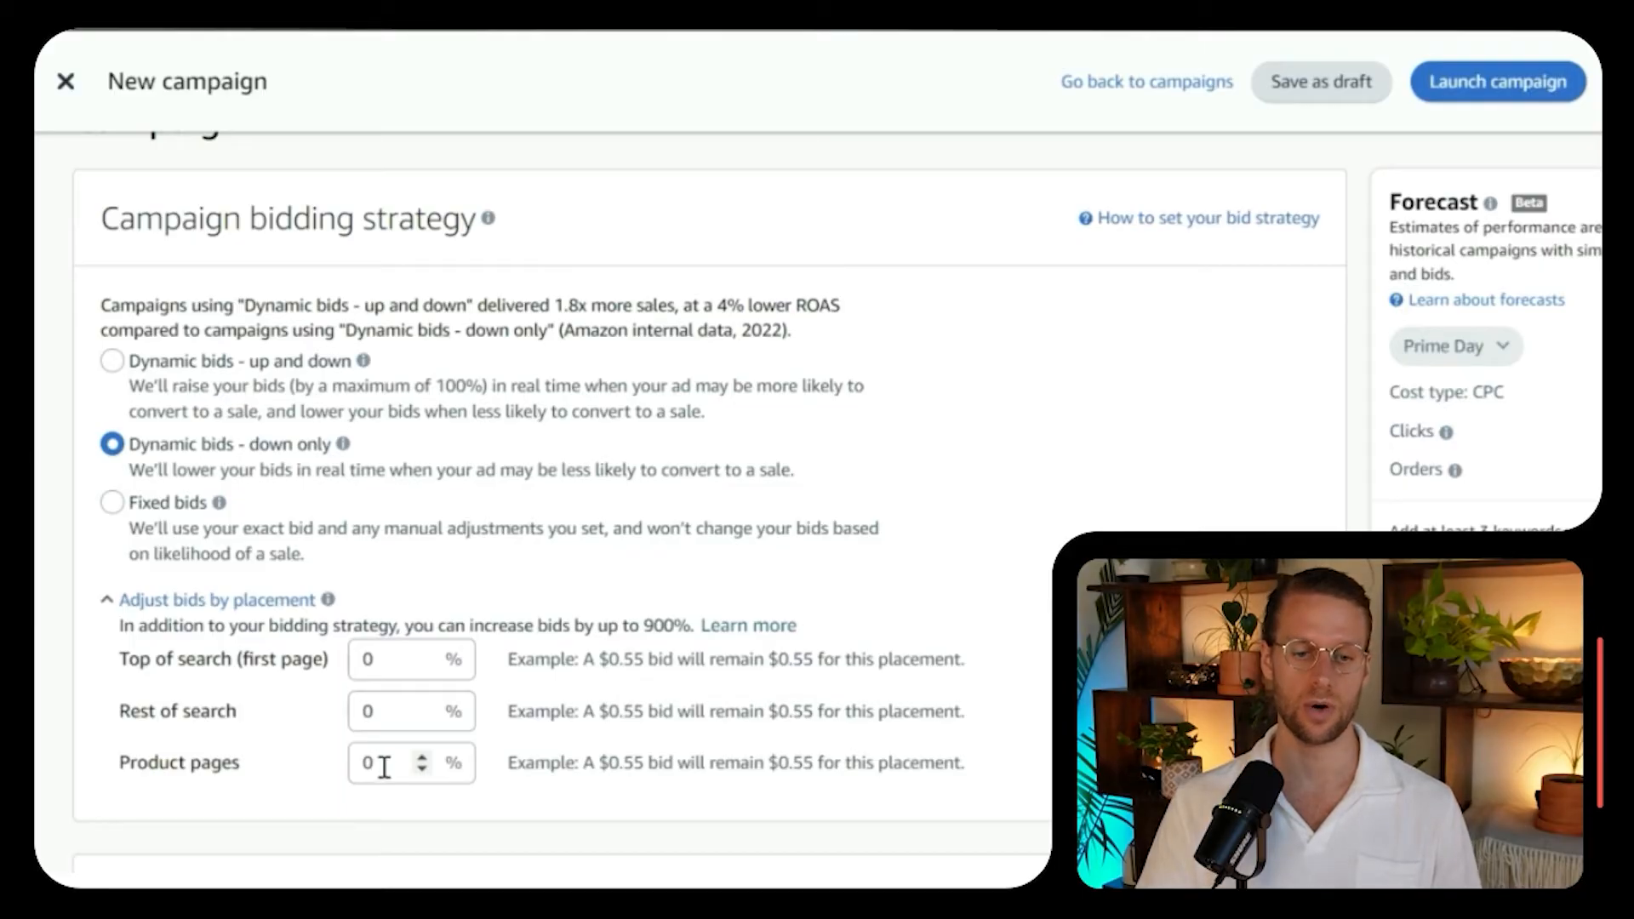
{"action": "left_click_drag", "start_coordinate": [120, 673], "coordinate": [1011, 800]}
{"action": "left_click_drag", "start_coordinate": [257, 768], "coordinate": [94, 776]}
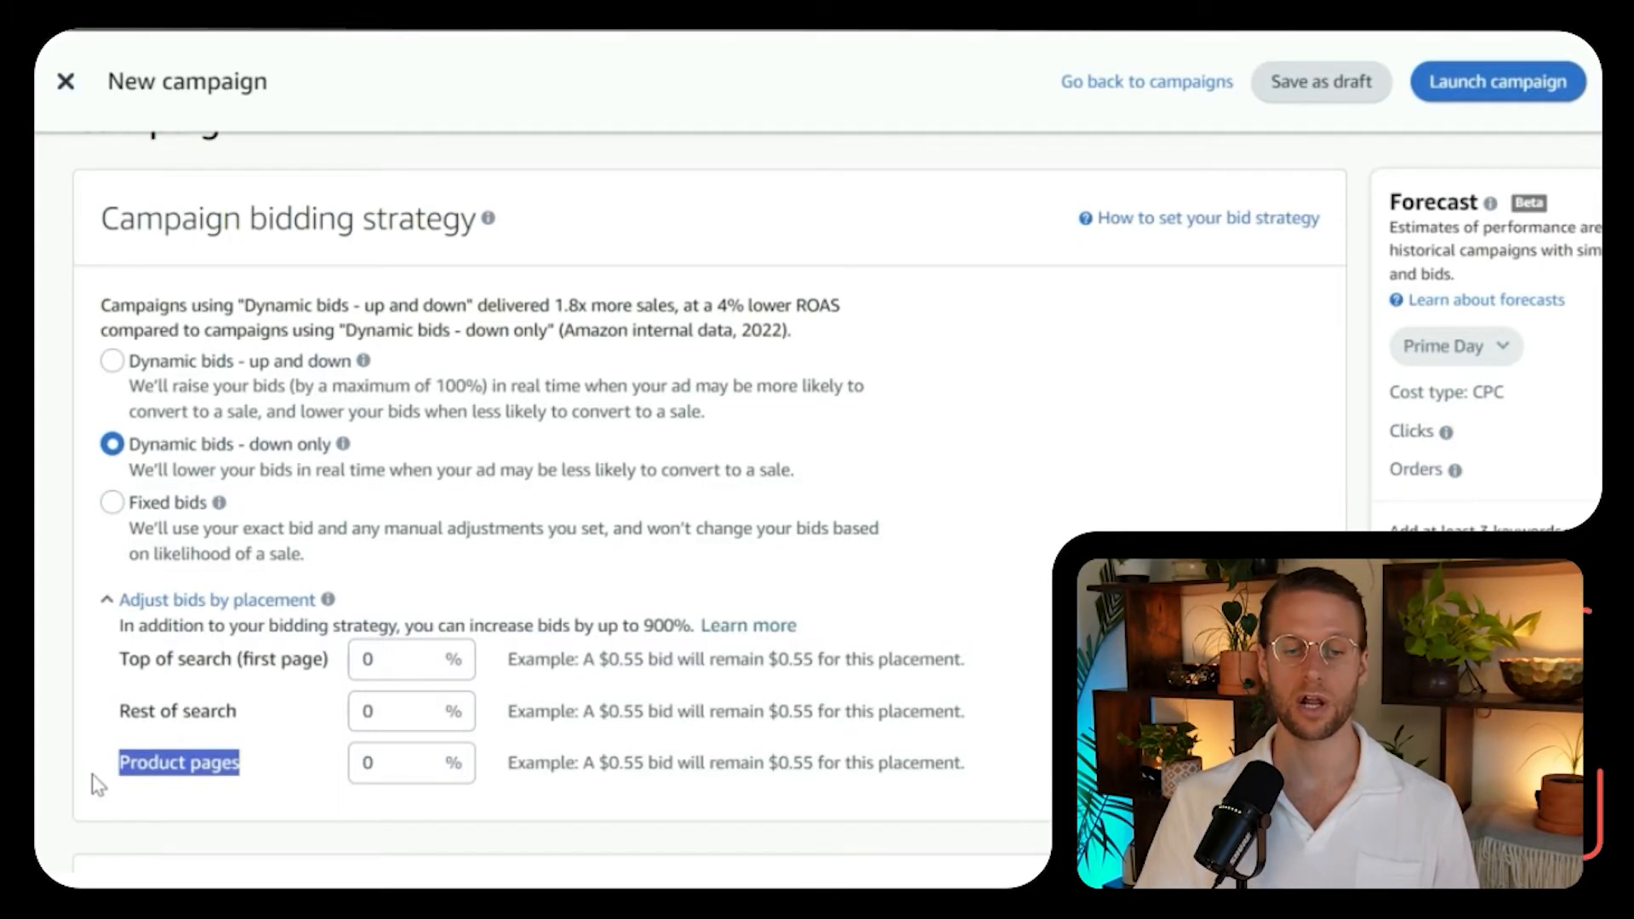
{"action": "left_click", "coordinate": [263, 757]}
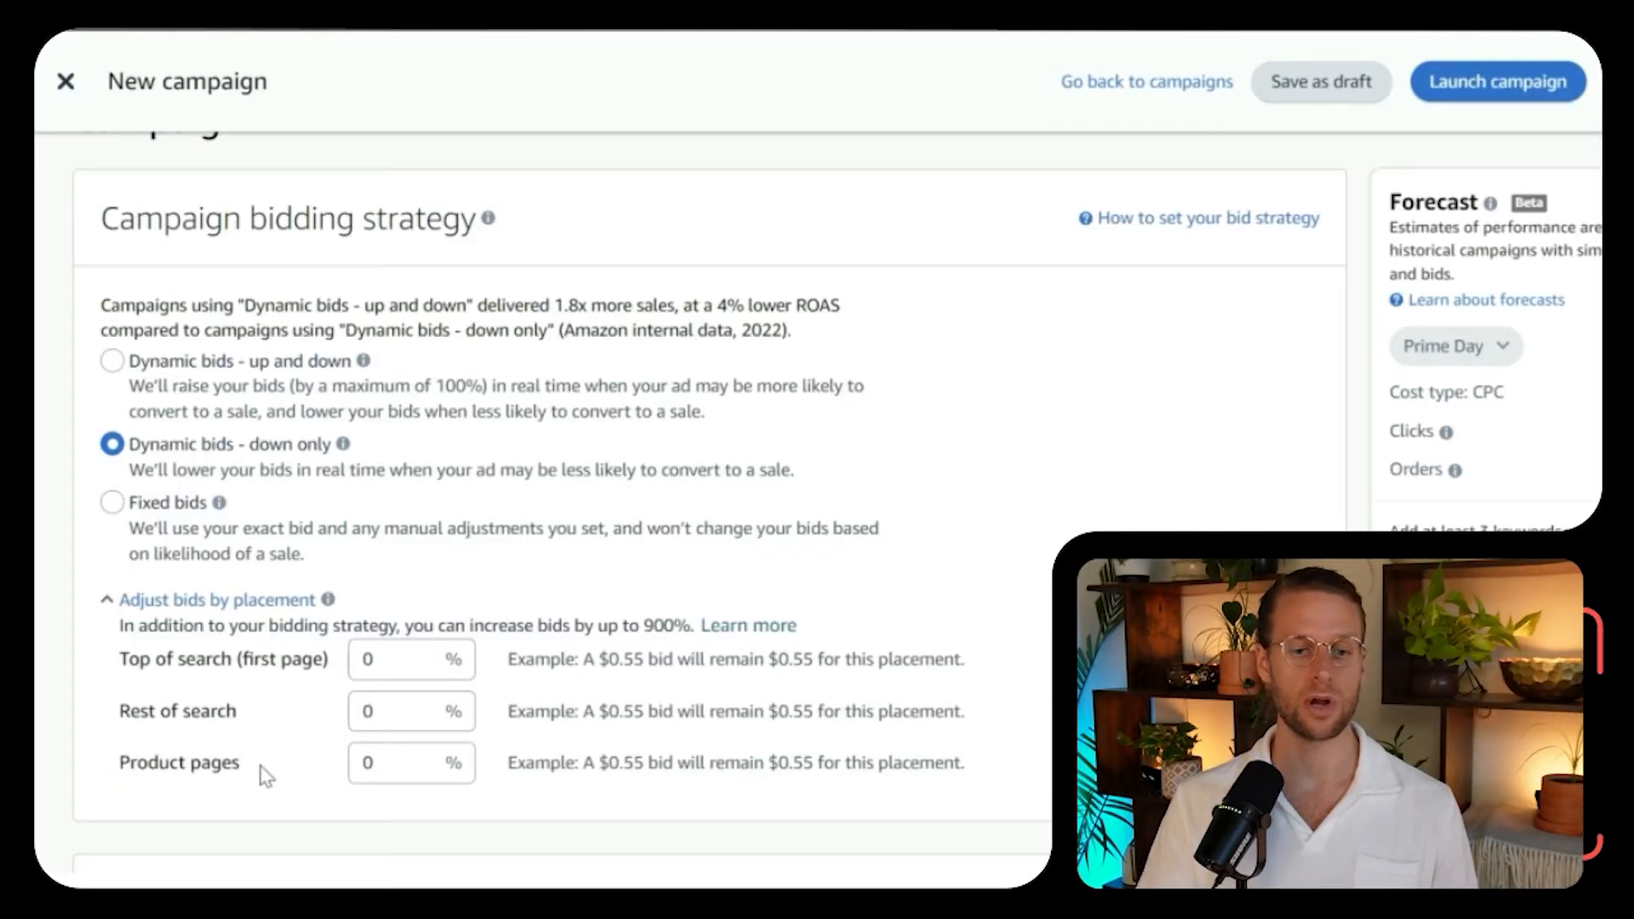
{"action": "left_click_drag", "start_coordinate": [260, 728], "coordinate": [126, 717]}
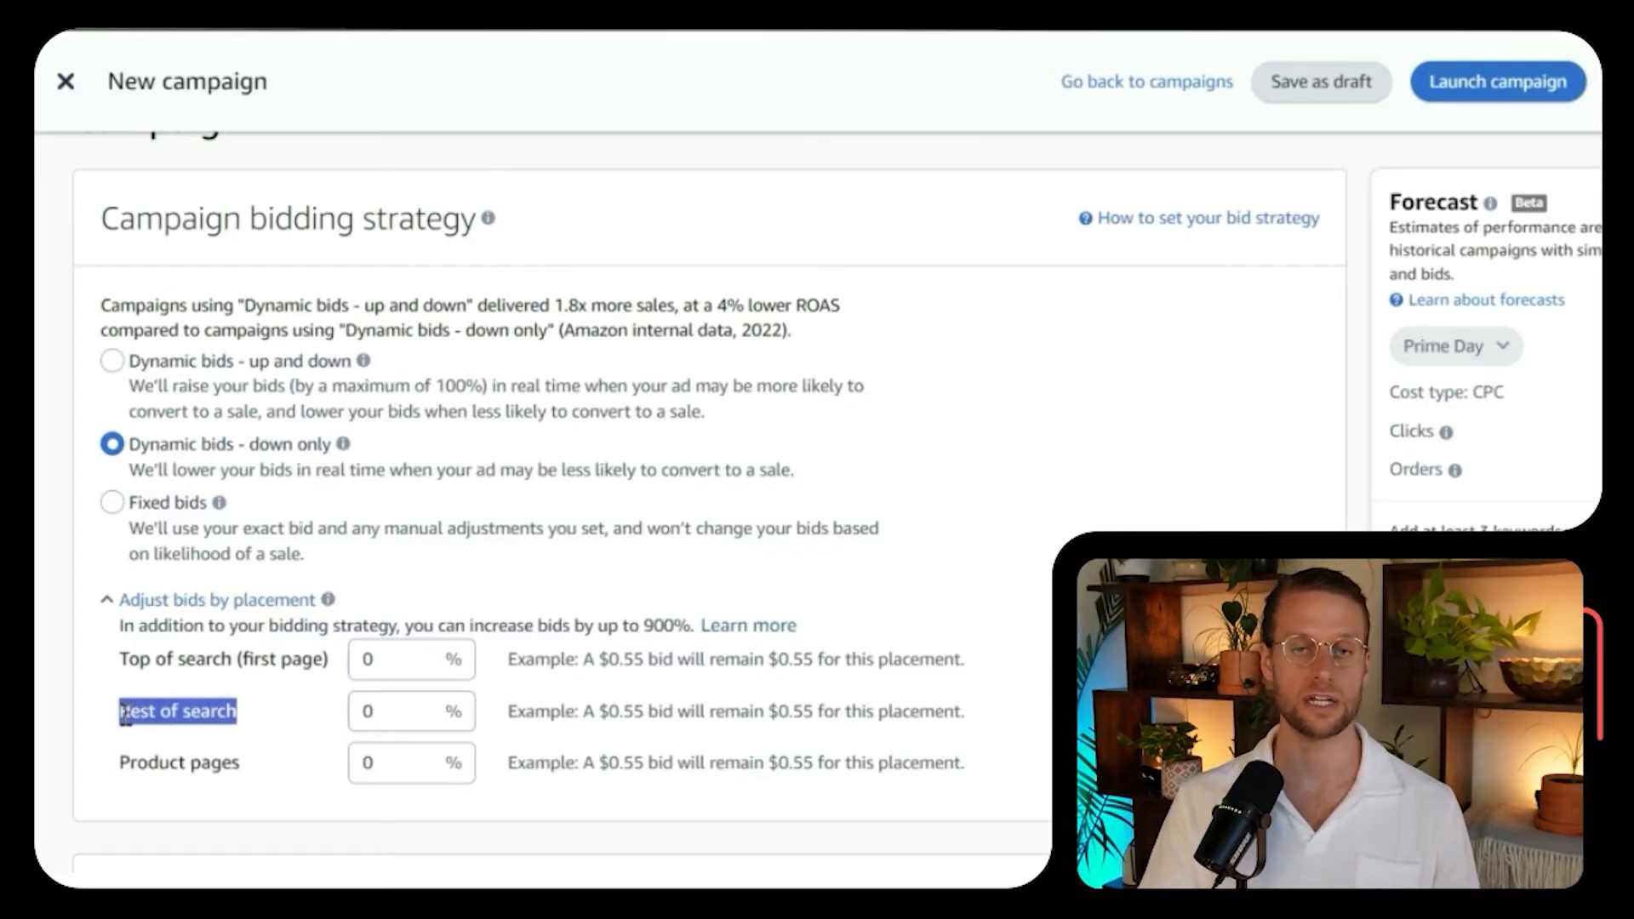
{"action": "left_click_drag", "start_coordinate": [261, 659], "coordinate": [74, 660]}
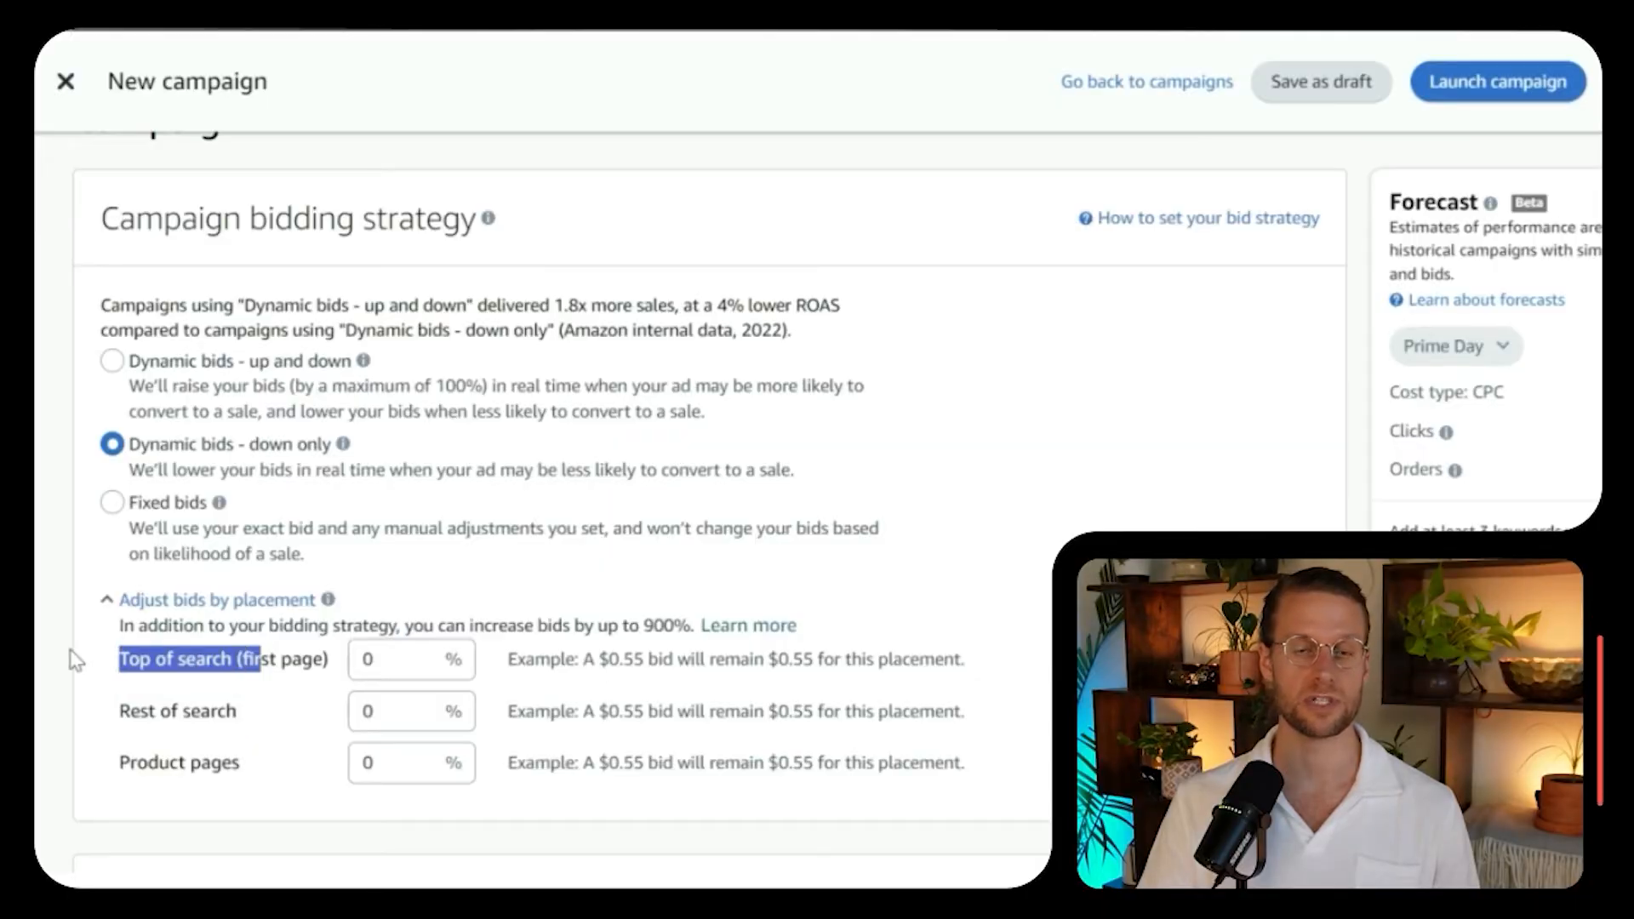
{"action": "left_click_drag", "start_coordinate": [263, 694], "coordinate": [225, 656]}
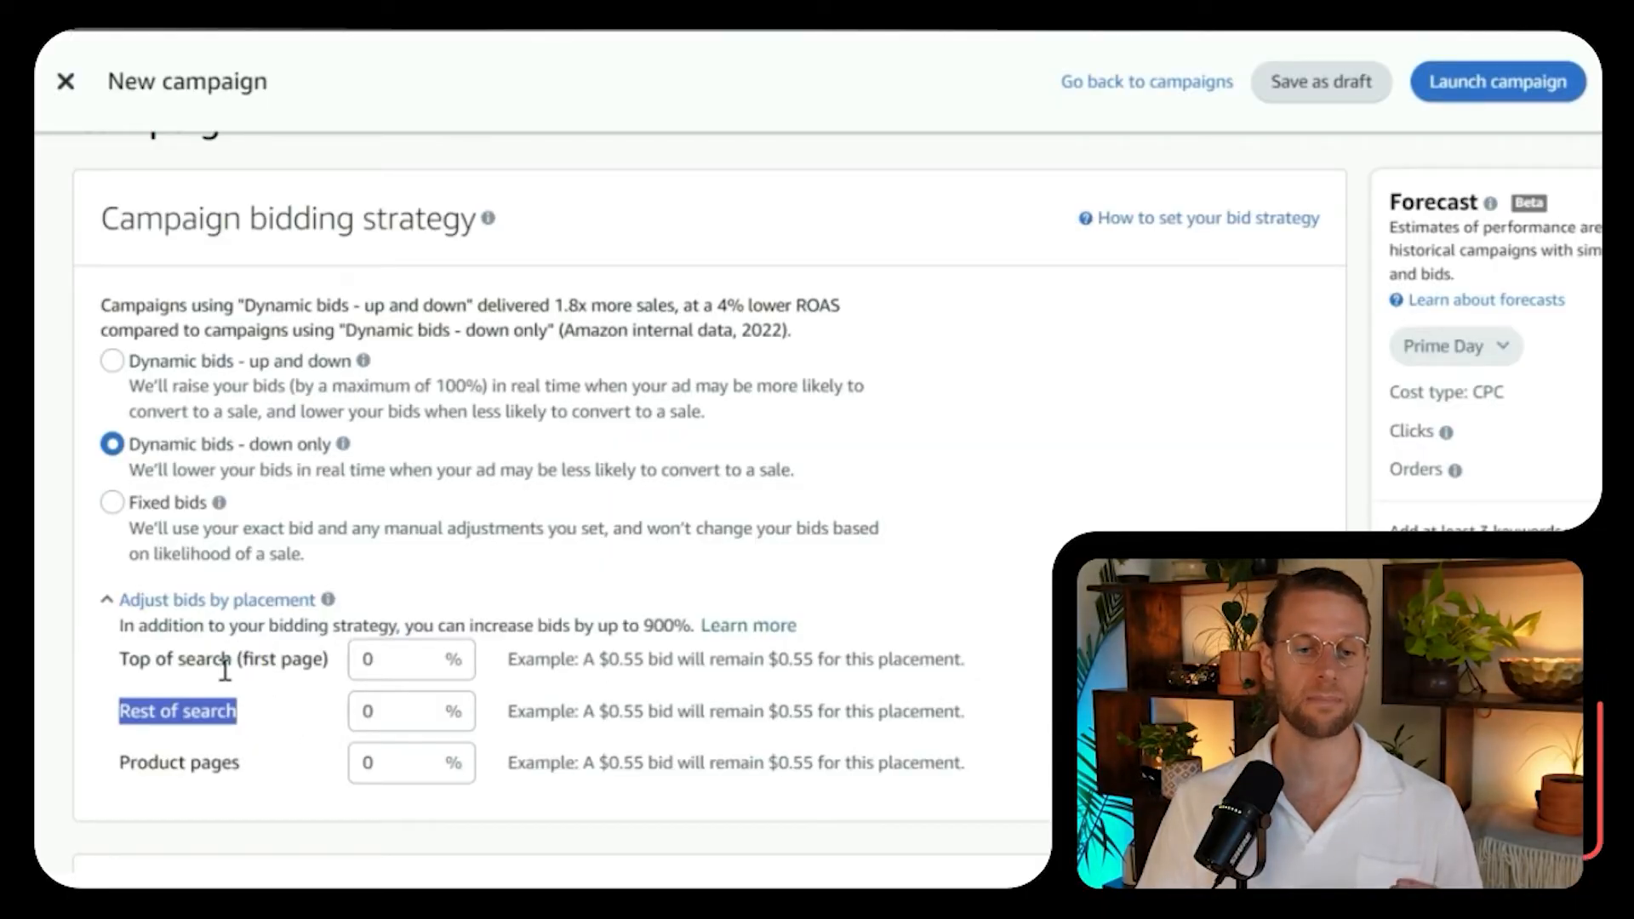
{"action": "triple_click", "coordinate": [225, 668]}
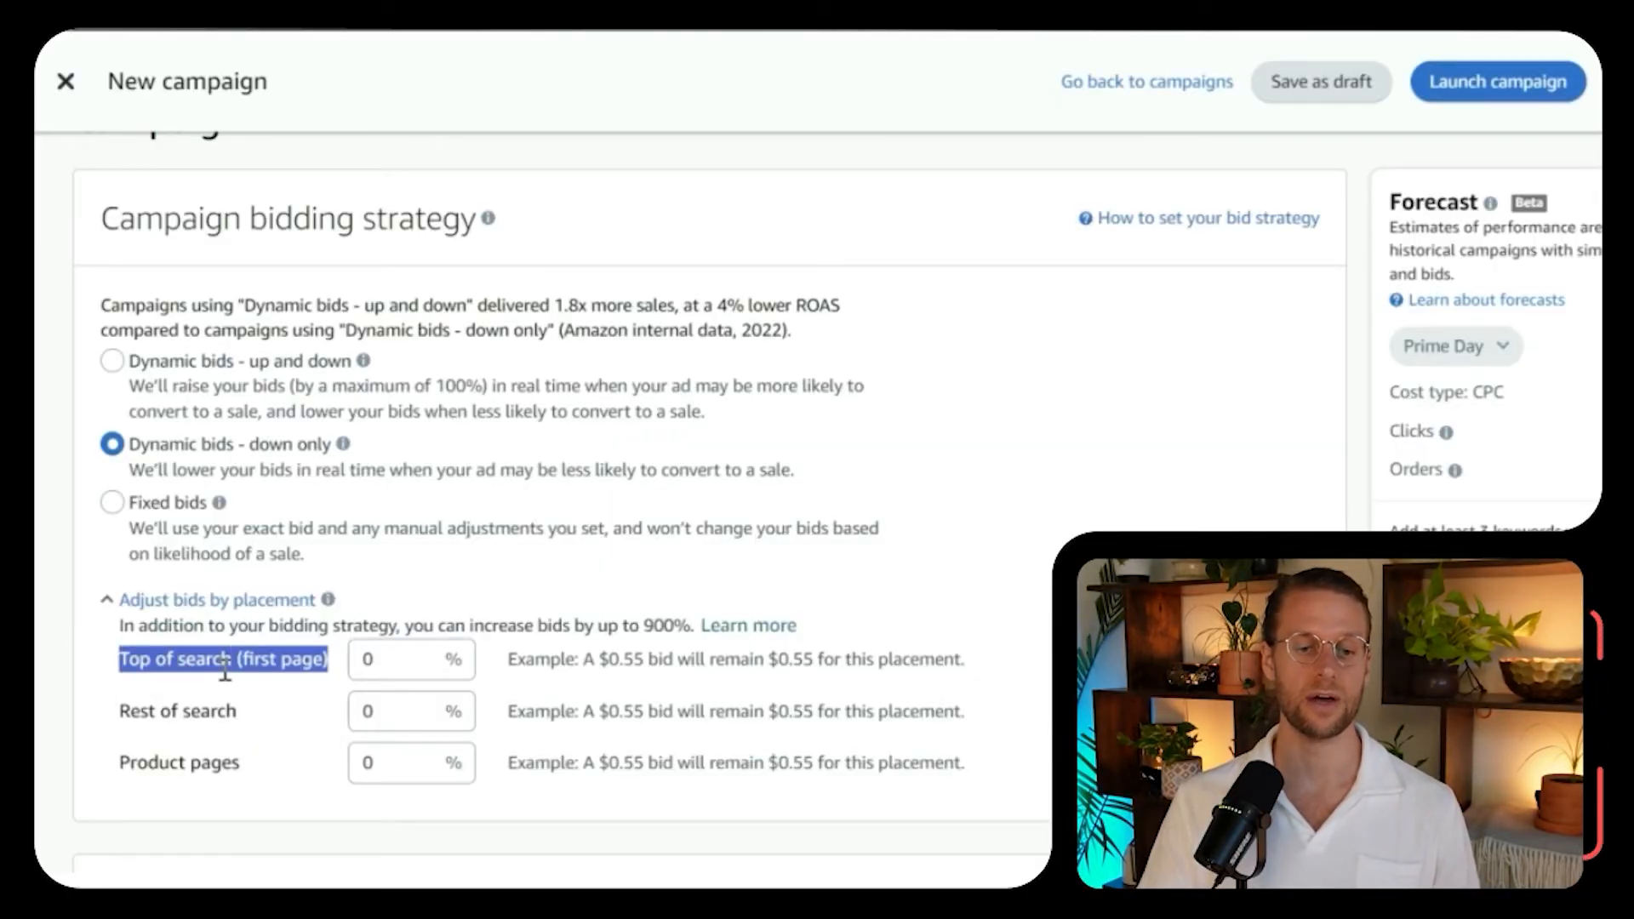
{"action": "triple_click", "coordinate": [221, 708]}
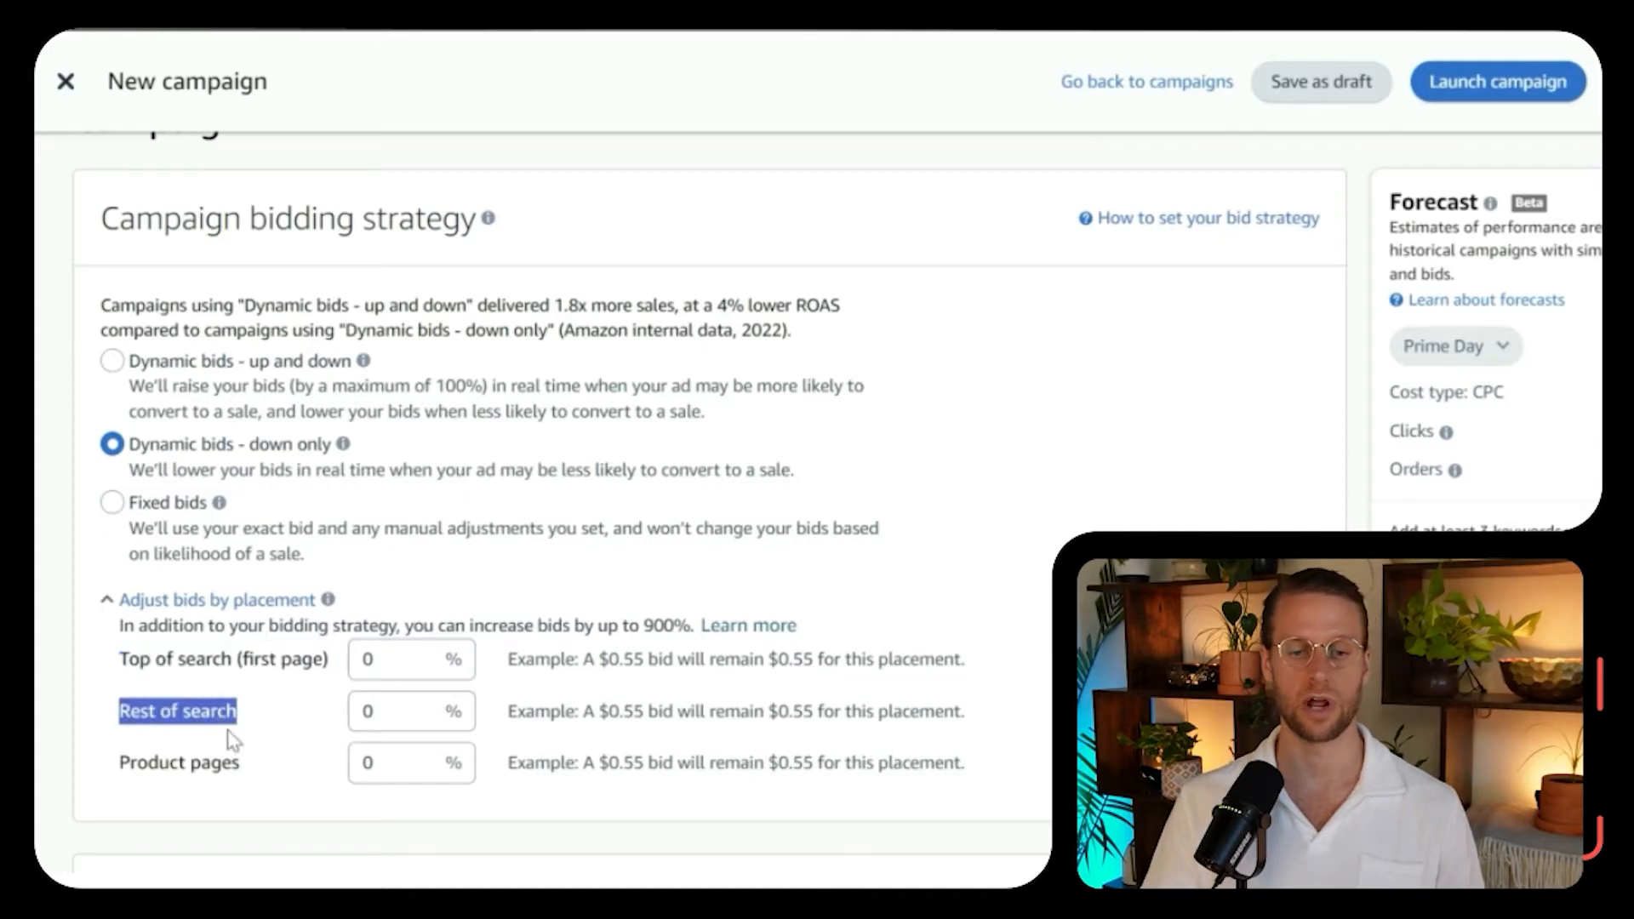
{"action": "left_click", "coordinate": [259, 776]}
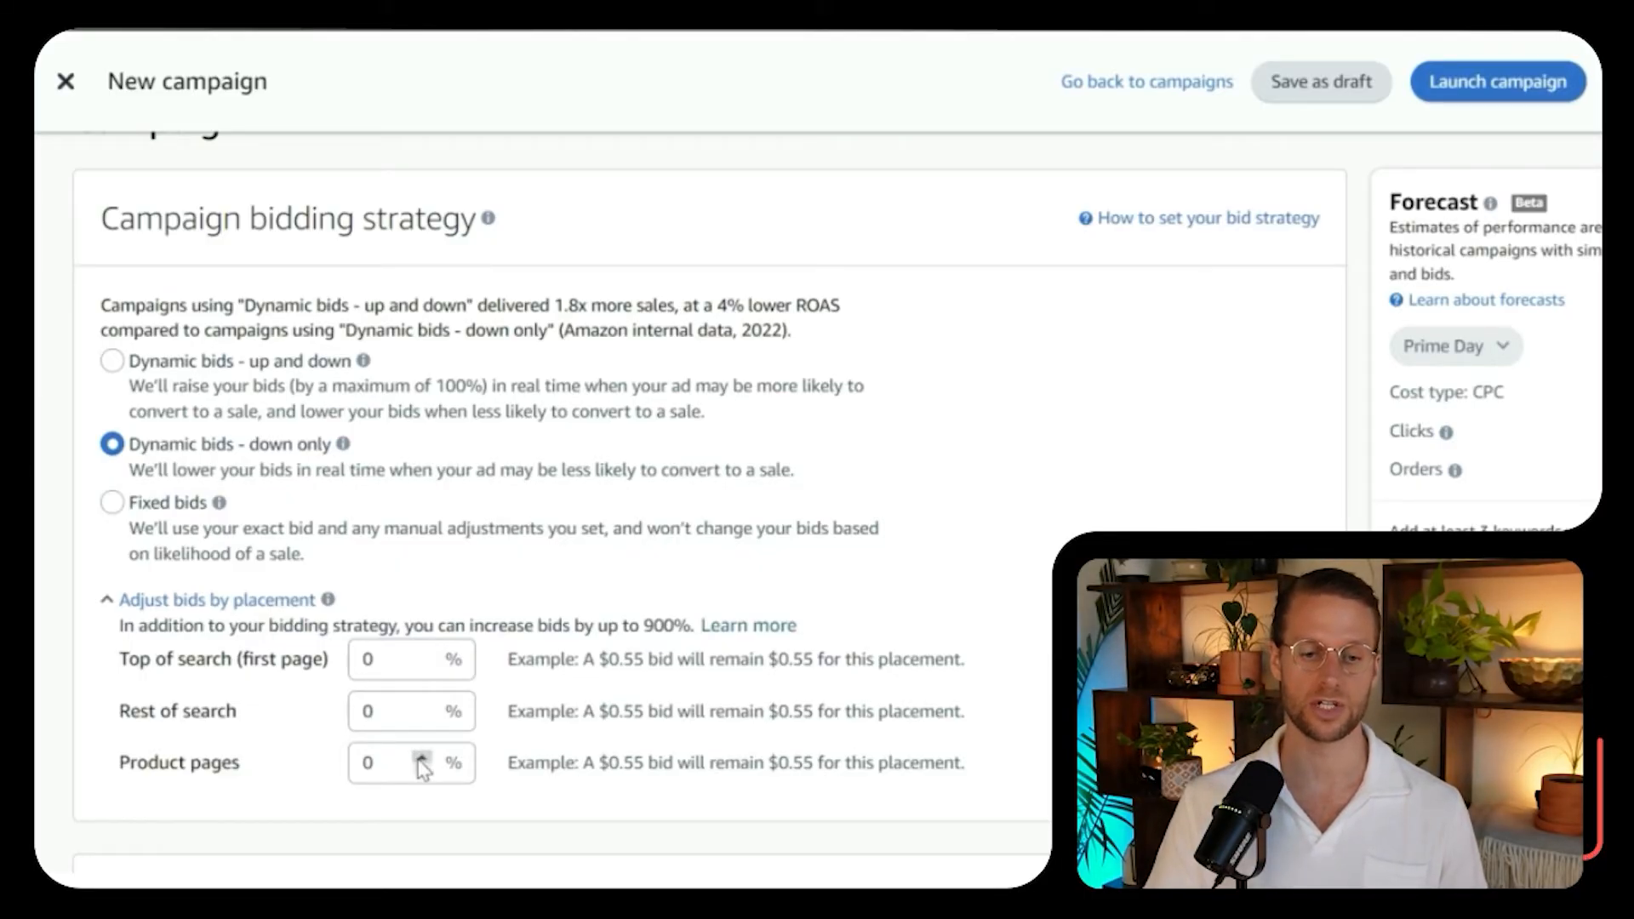
Set the "Top of search (first page)" bid adjustment to 100%.
{"action": "left_click", "coordinate": [423, 656]}
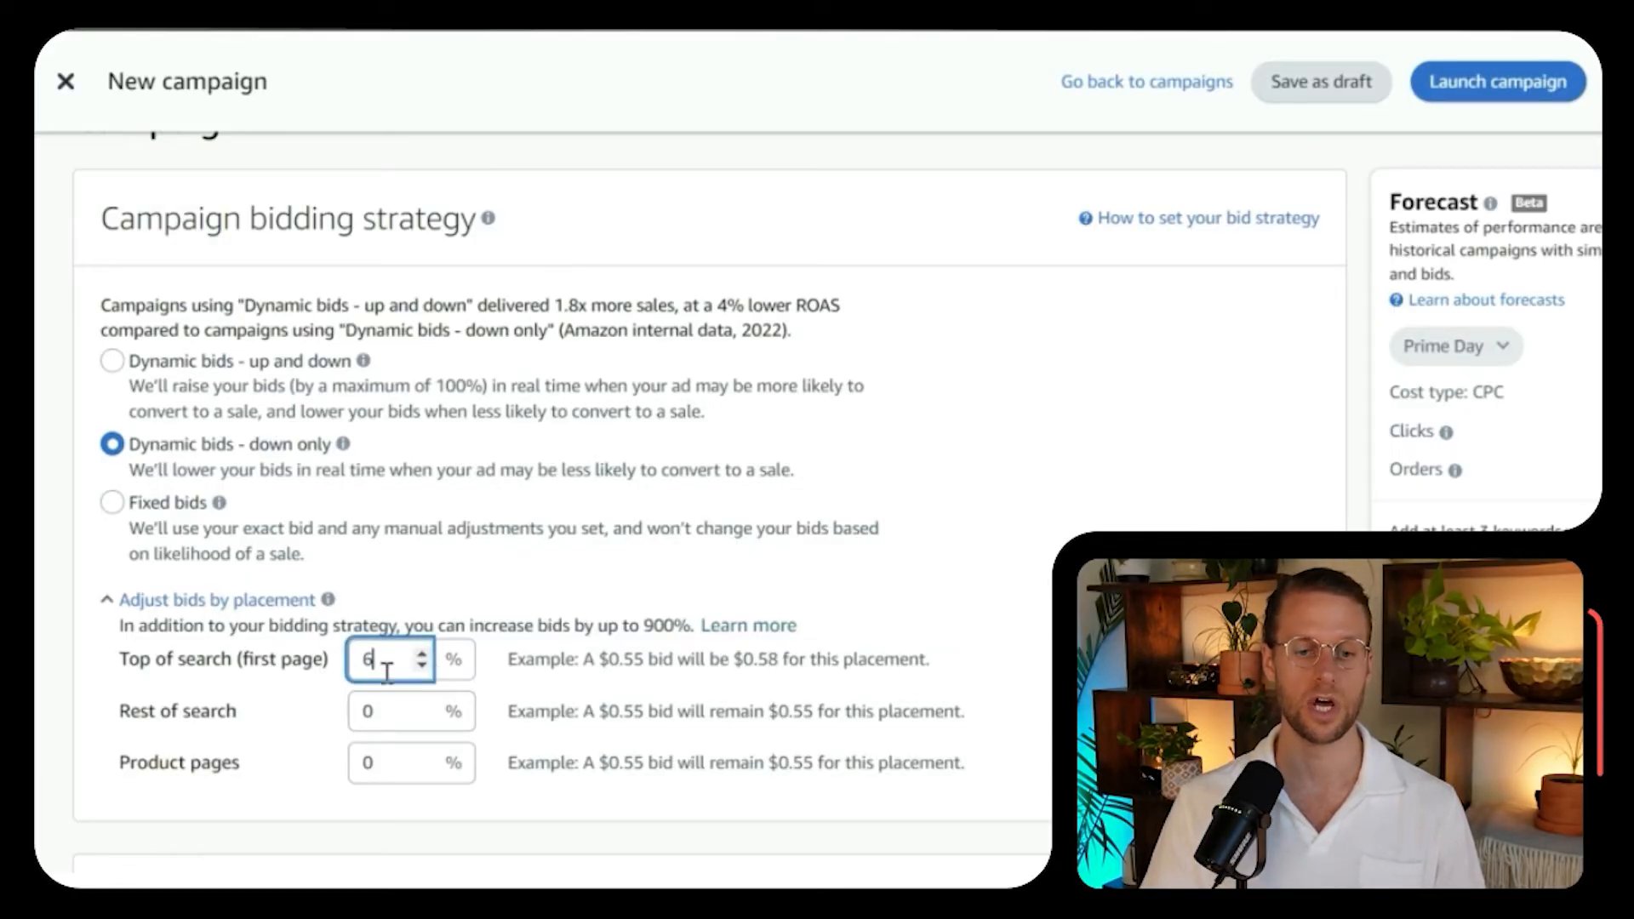
{"action": "left_click_drag", "start_coordinate": [377, 659], "coordinate": [358, 663]}
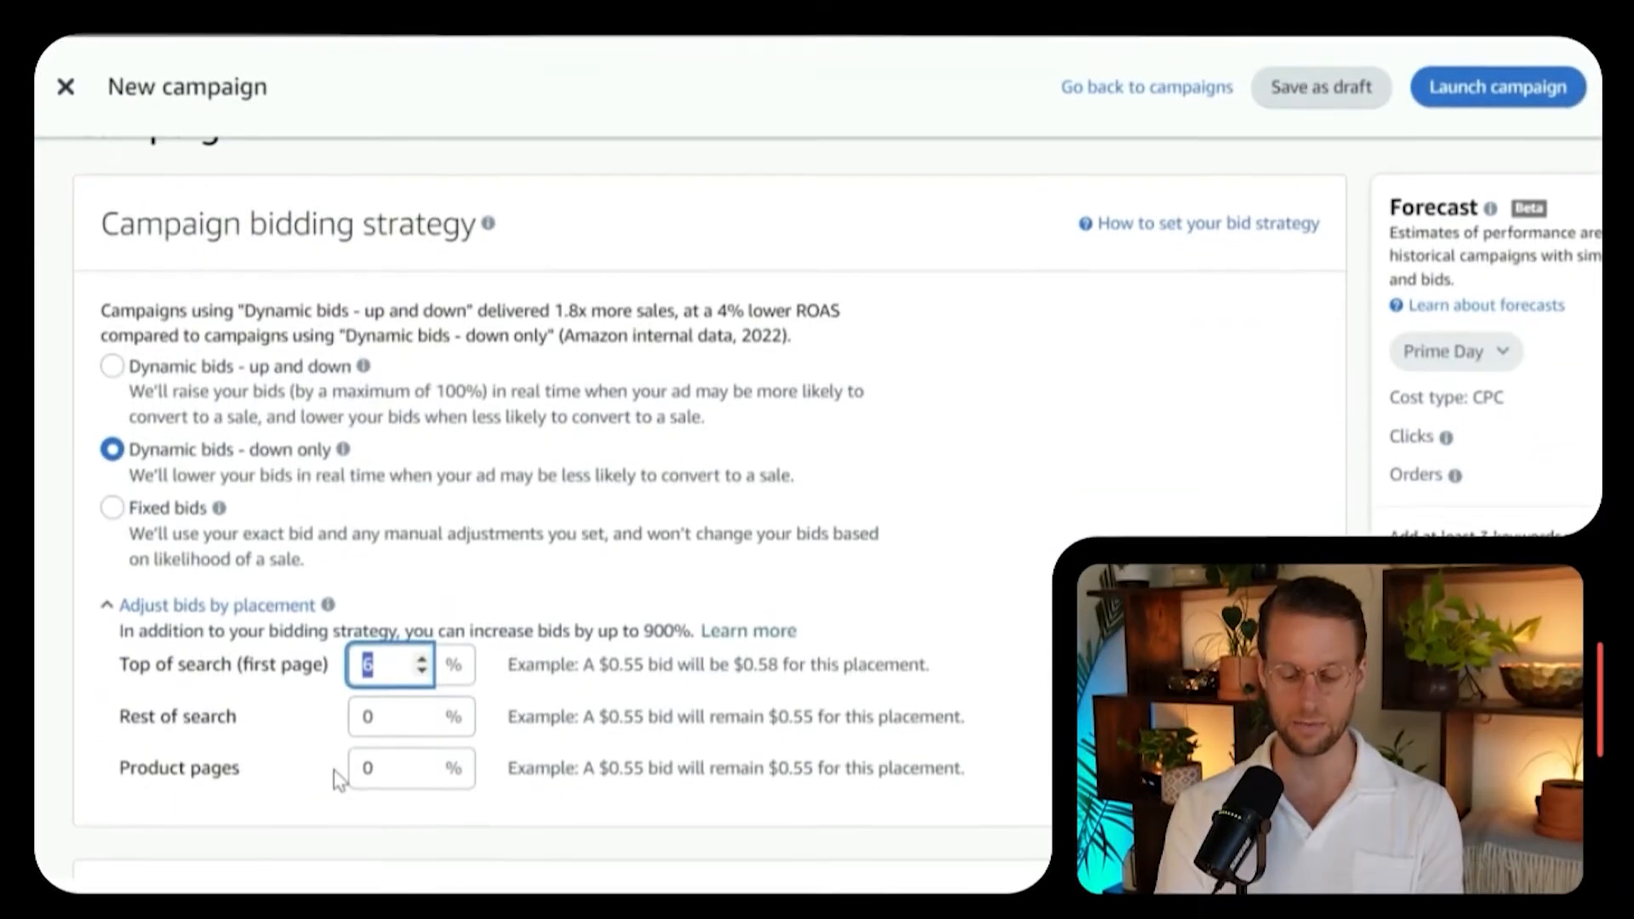
{"action": "type", "text": "100"}
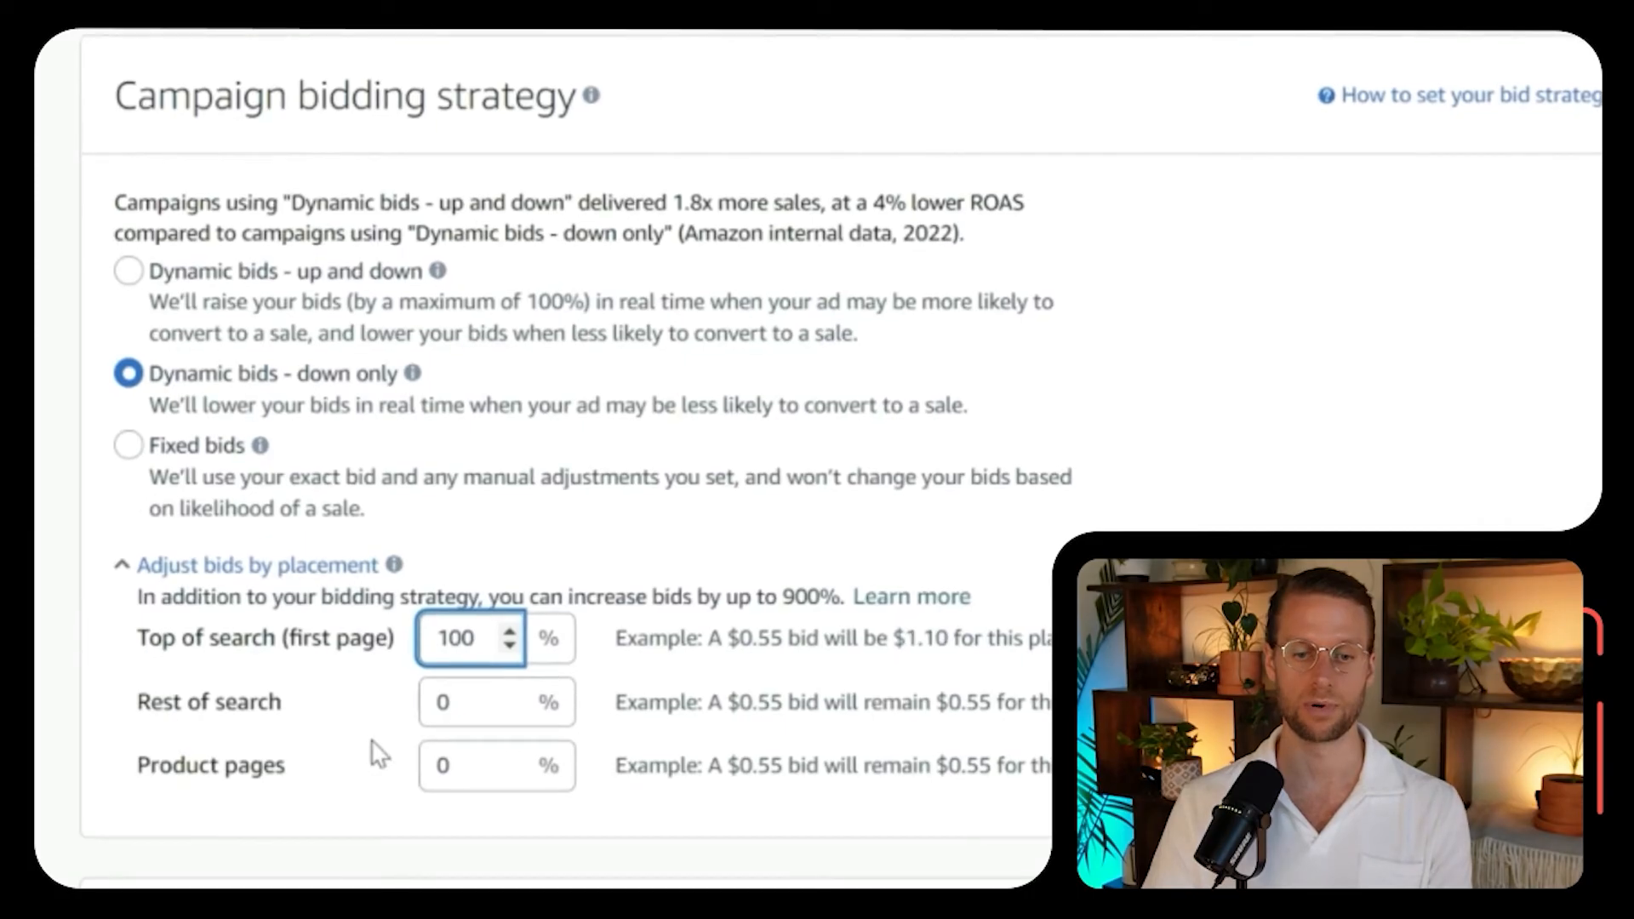
{"action": "left_click", "coordinate": [363, 726]}
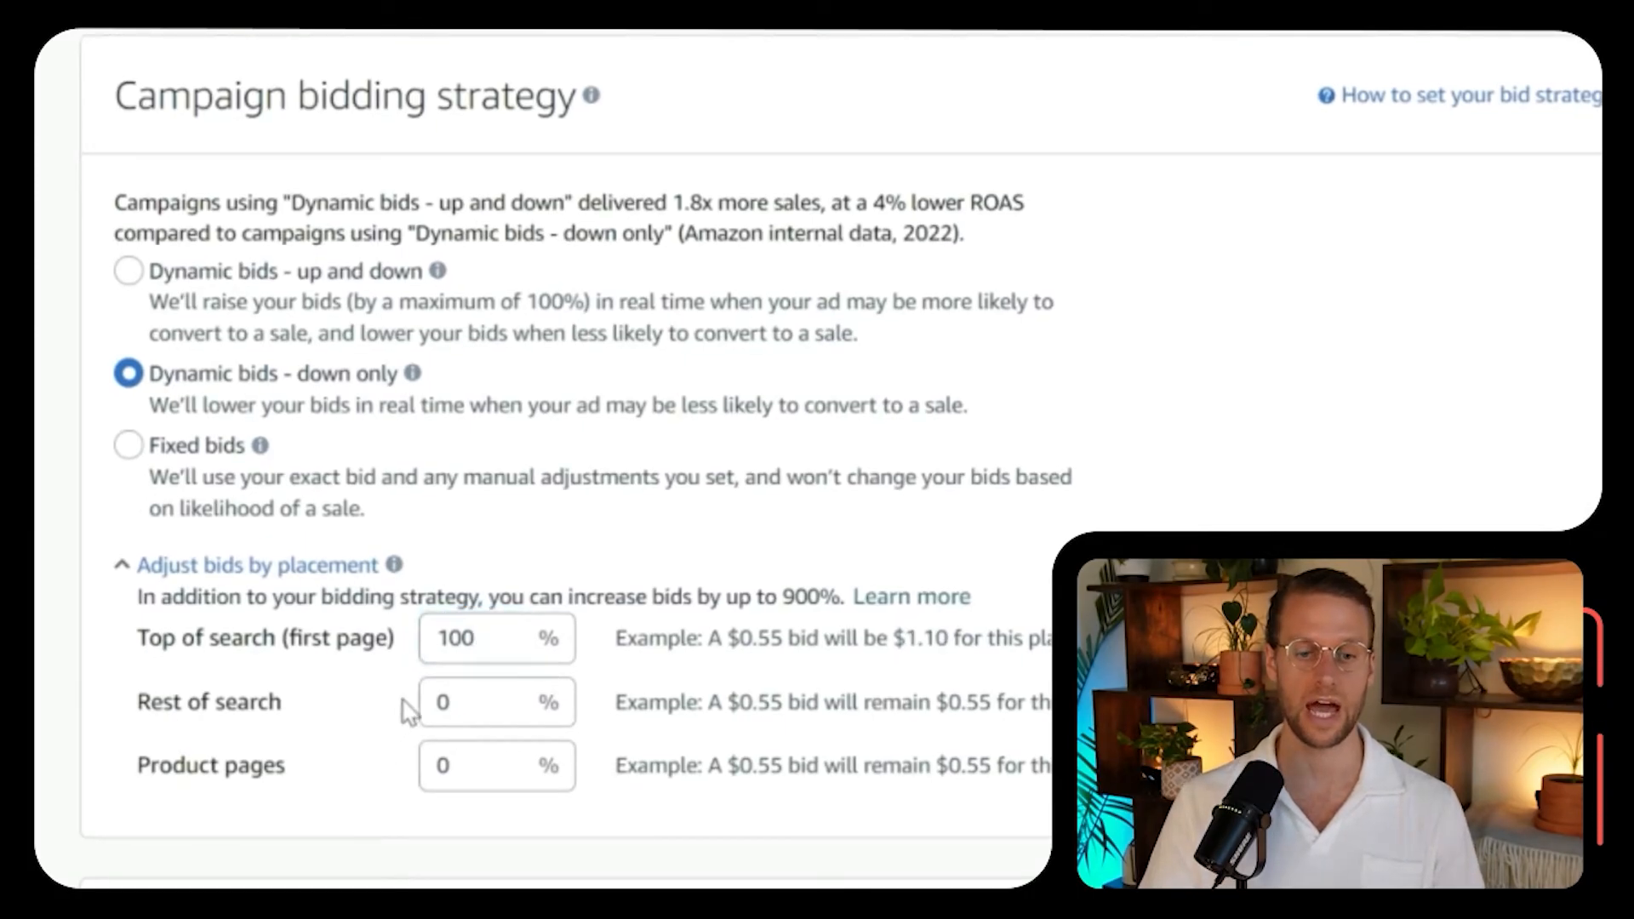
Raise the "Top of search (first page)" bid adjustment to 900%.
{"action": "left_click", "coordinate": [482, 652]}
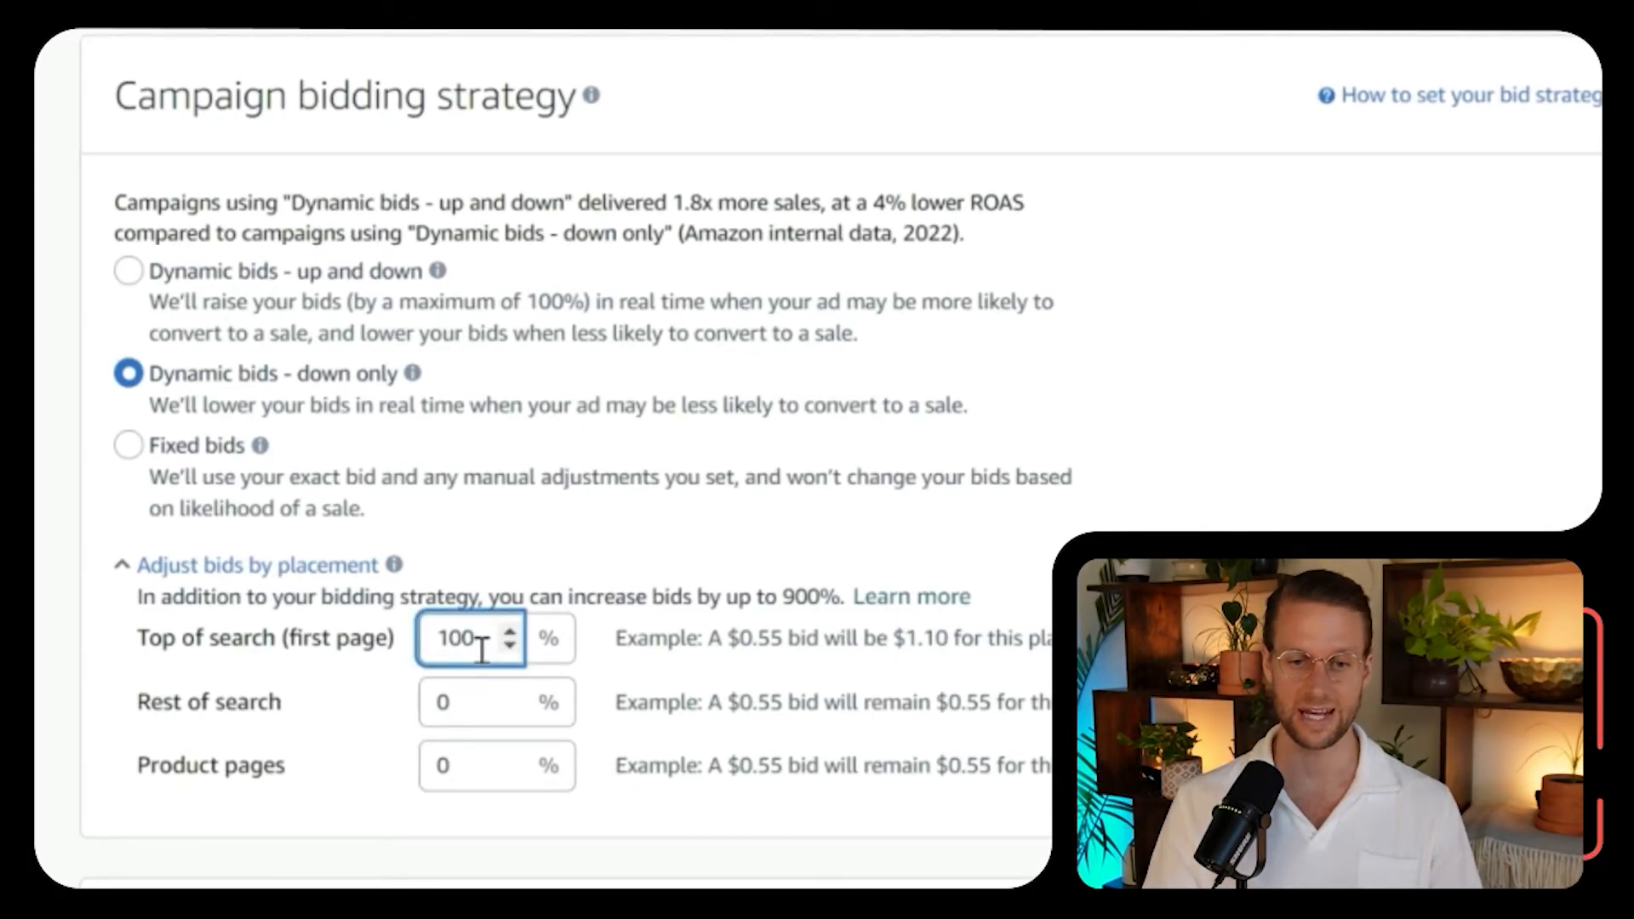
{"action": "type", "text": "90"}
{"action": "key", "text": "BackSpace"}
{"action": "type", "text": "00"}
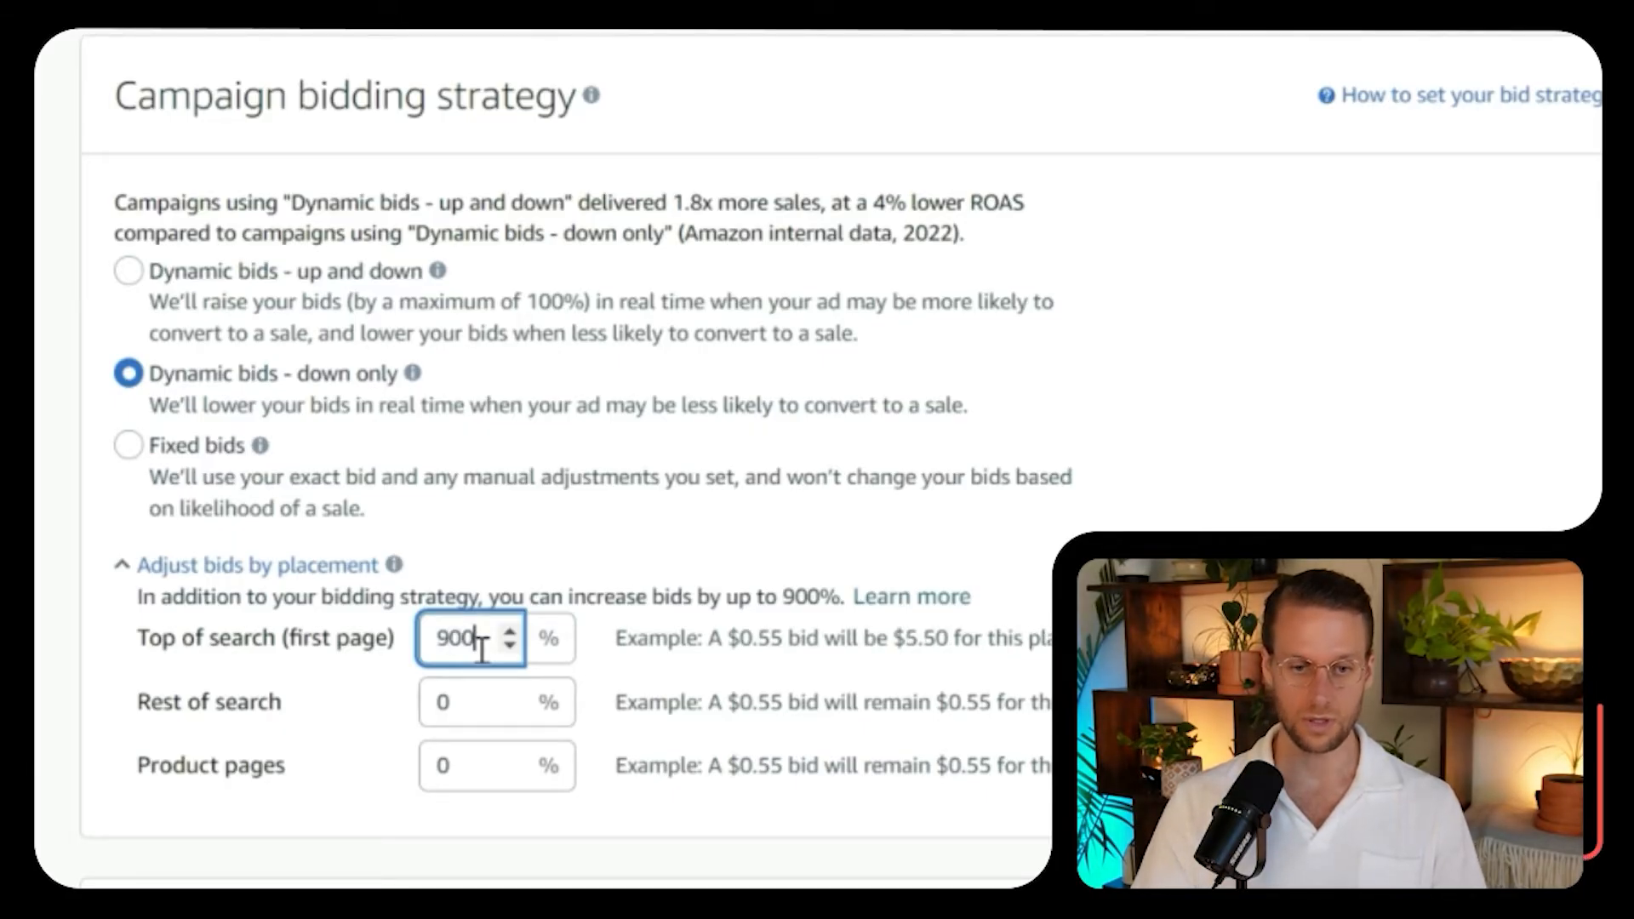
{"action": "left_click", "coordinate": [324, 731]}
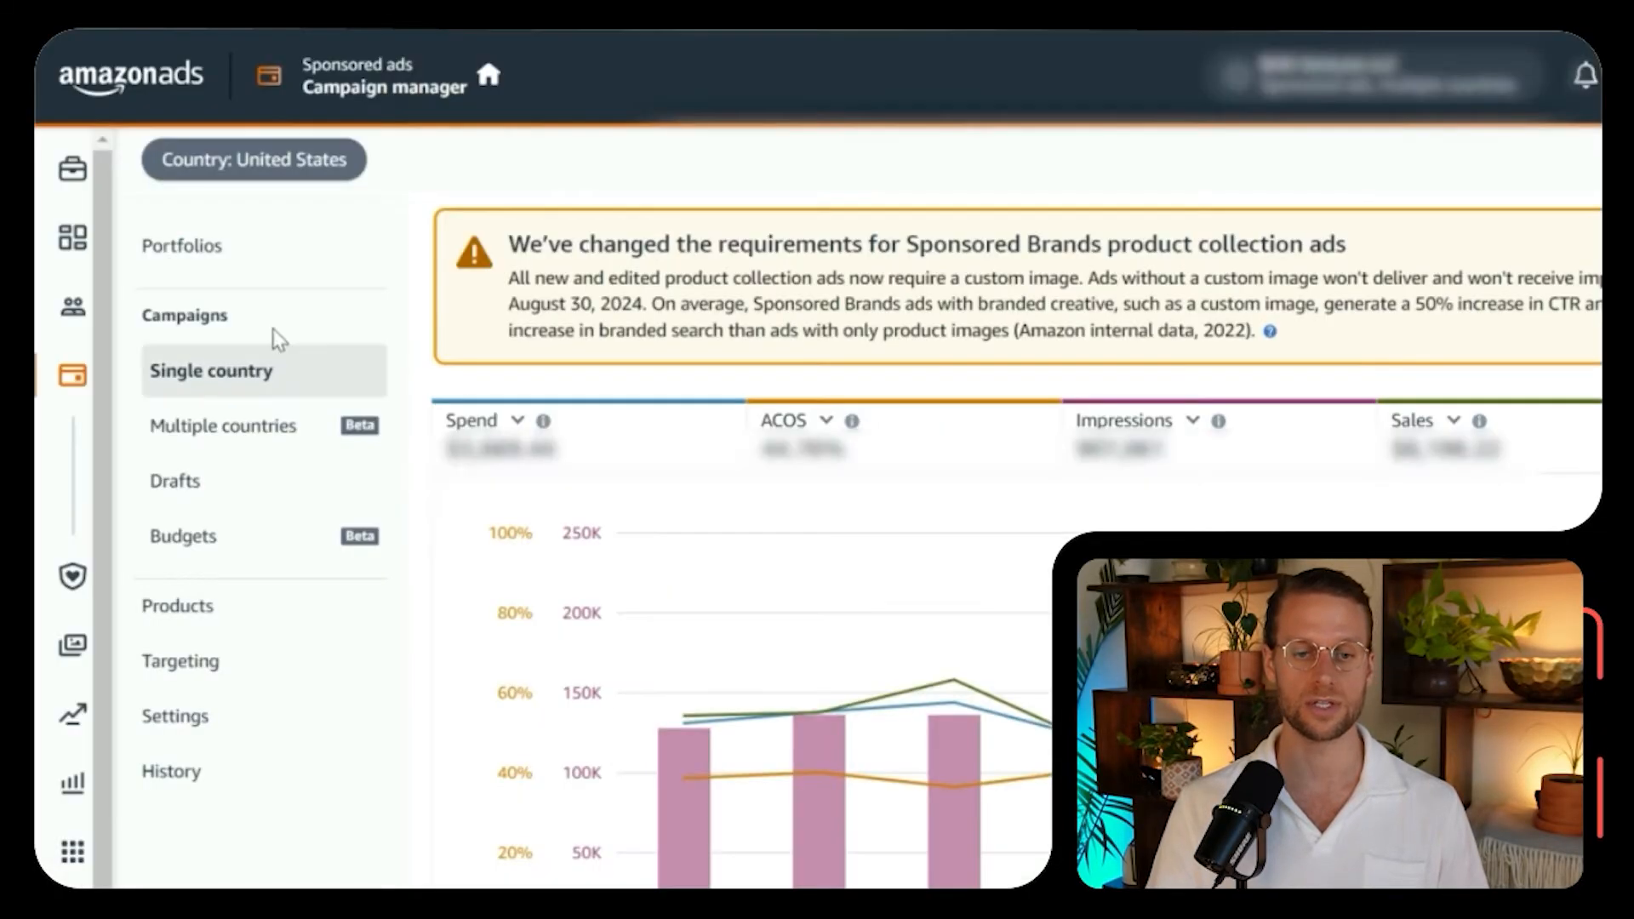
Open the first campaign in the campaign list and examine the performance and bid adjustment of each placement.
{"action": "scroll", "coordinate": [418, 509], "scroll_direction": "down", "scroll_amount": 10}
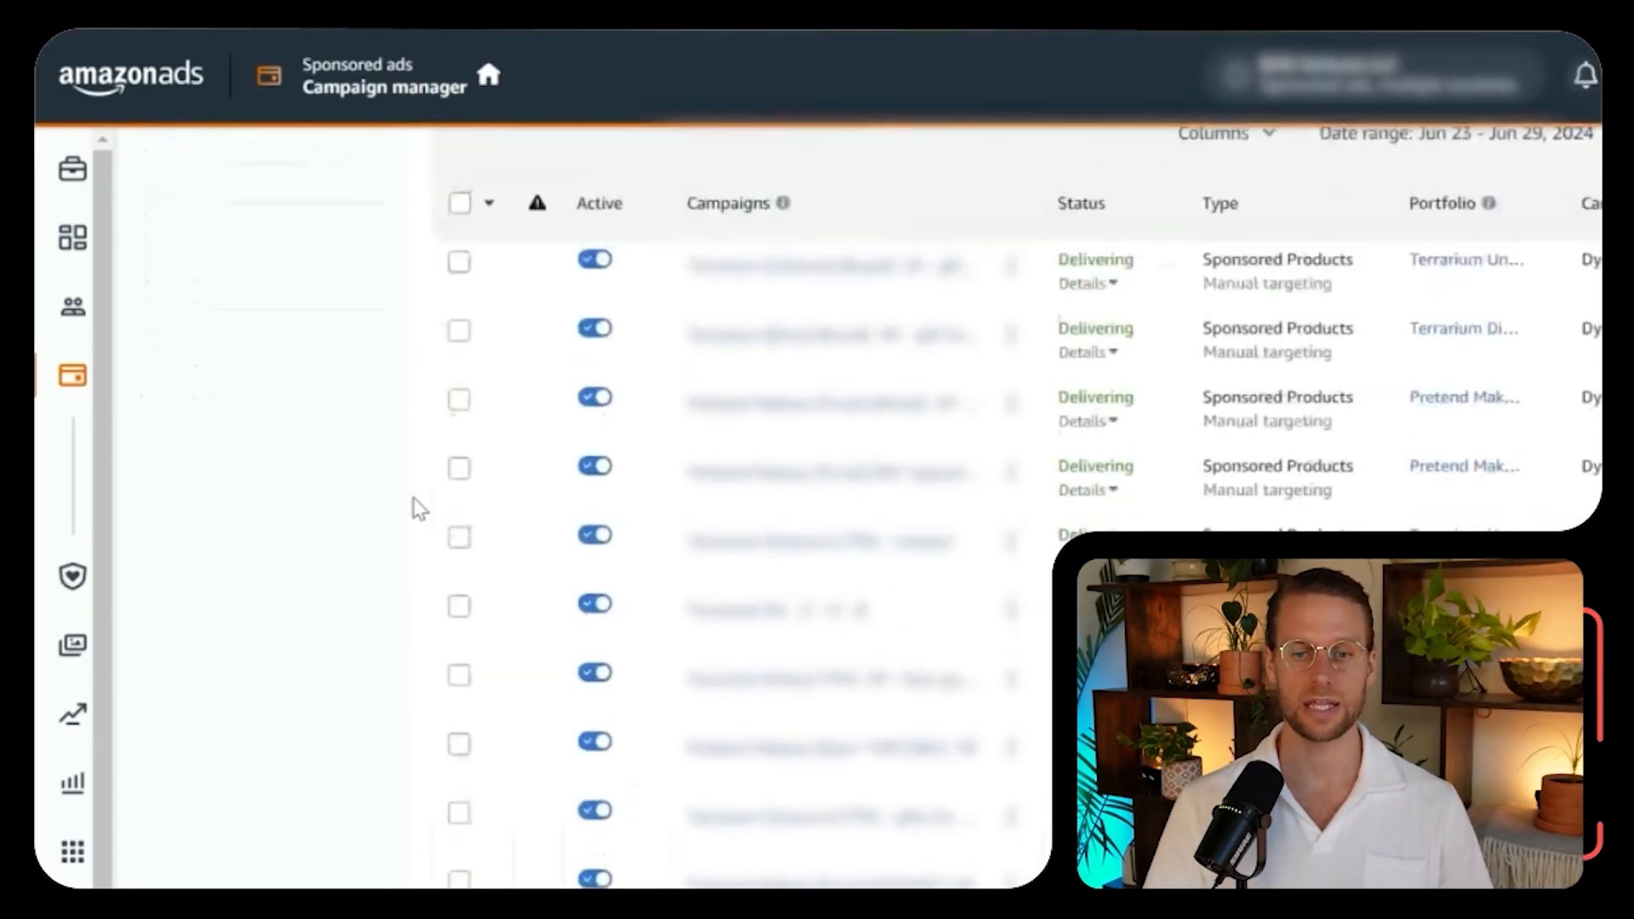
{"action": "left_click", "coordinate": [874, 271]}
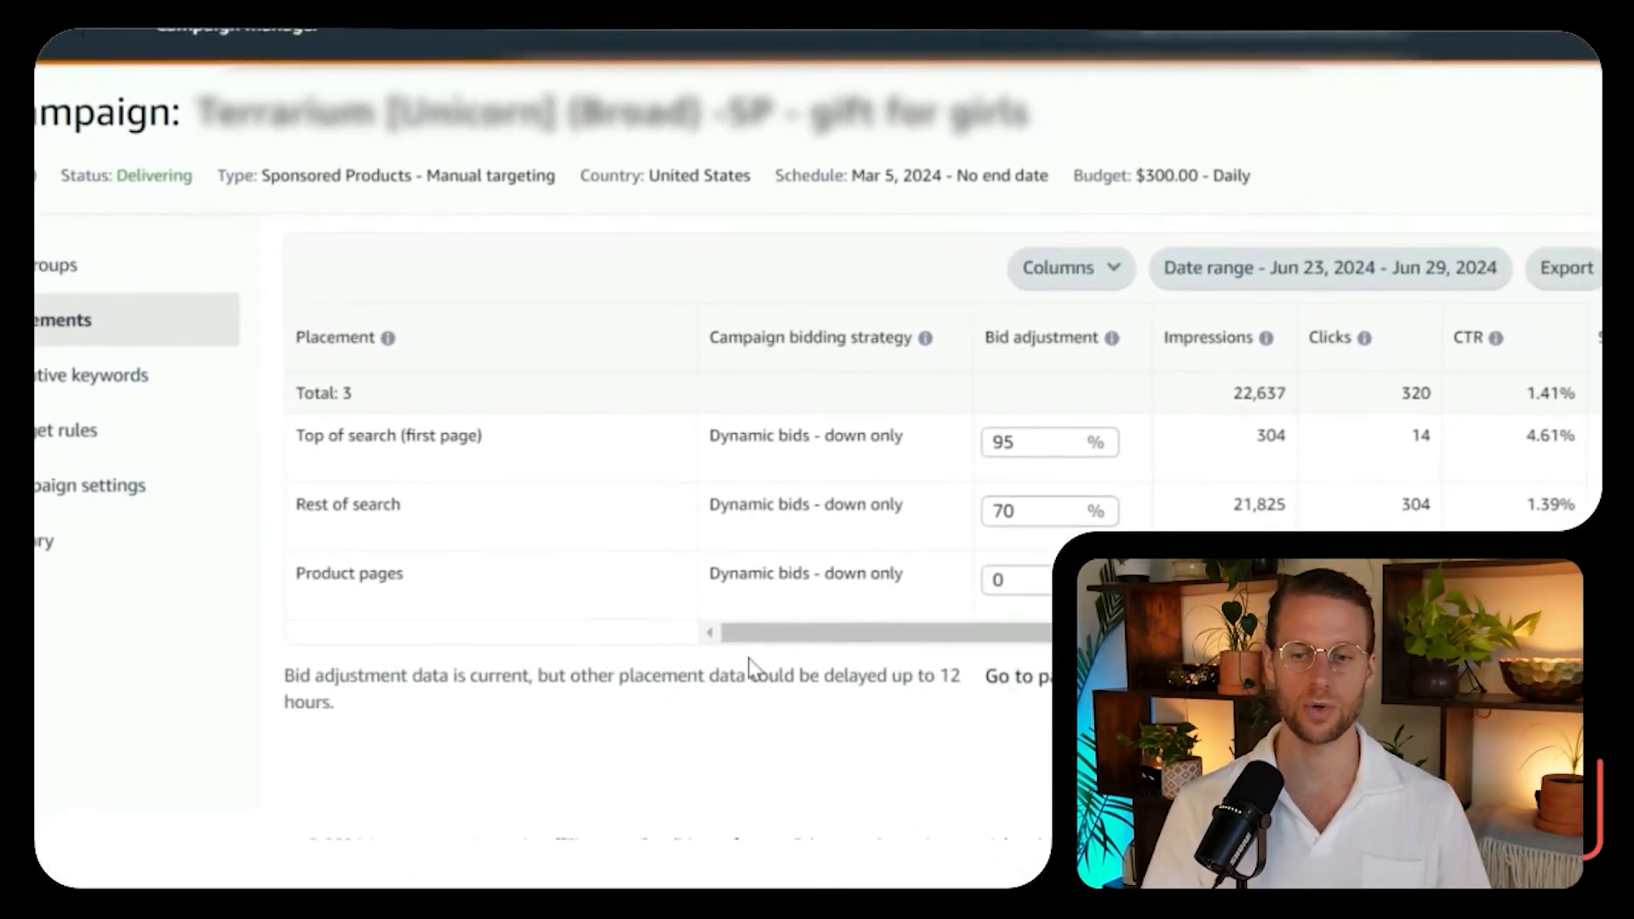
{"action": "left_click_drag", "start_coordinate": [754, 624], "coordinate": [1167, 624]}
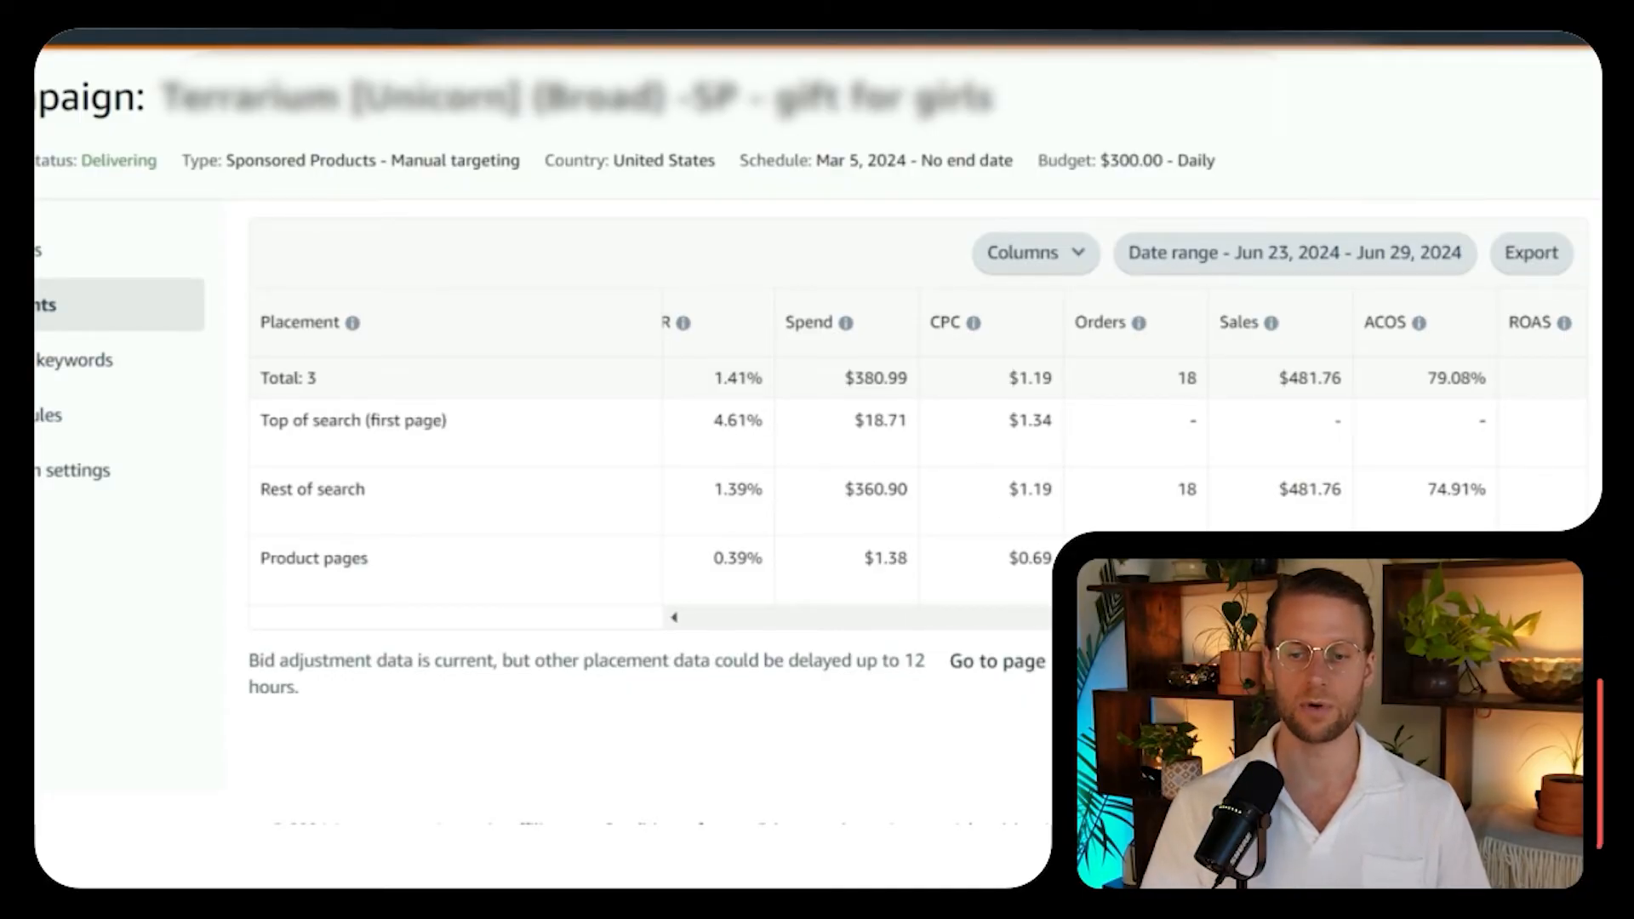
{"action": "left_click_drag", "start_coordinate": [1157, 618], "coordinate": [758, 627]}
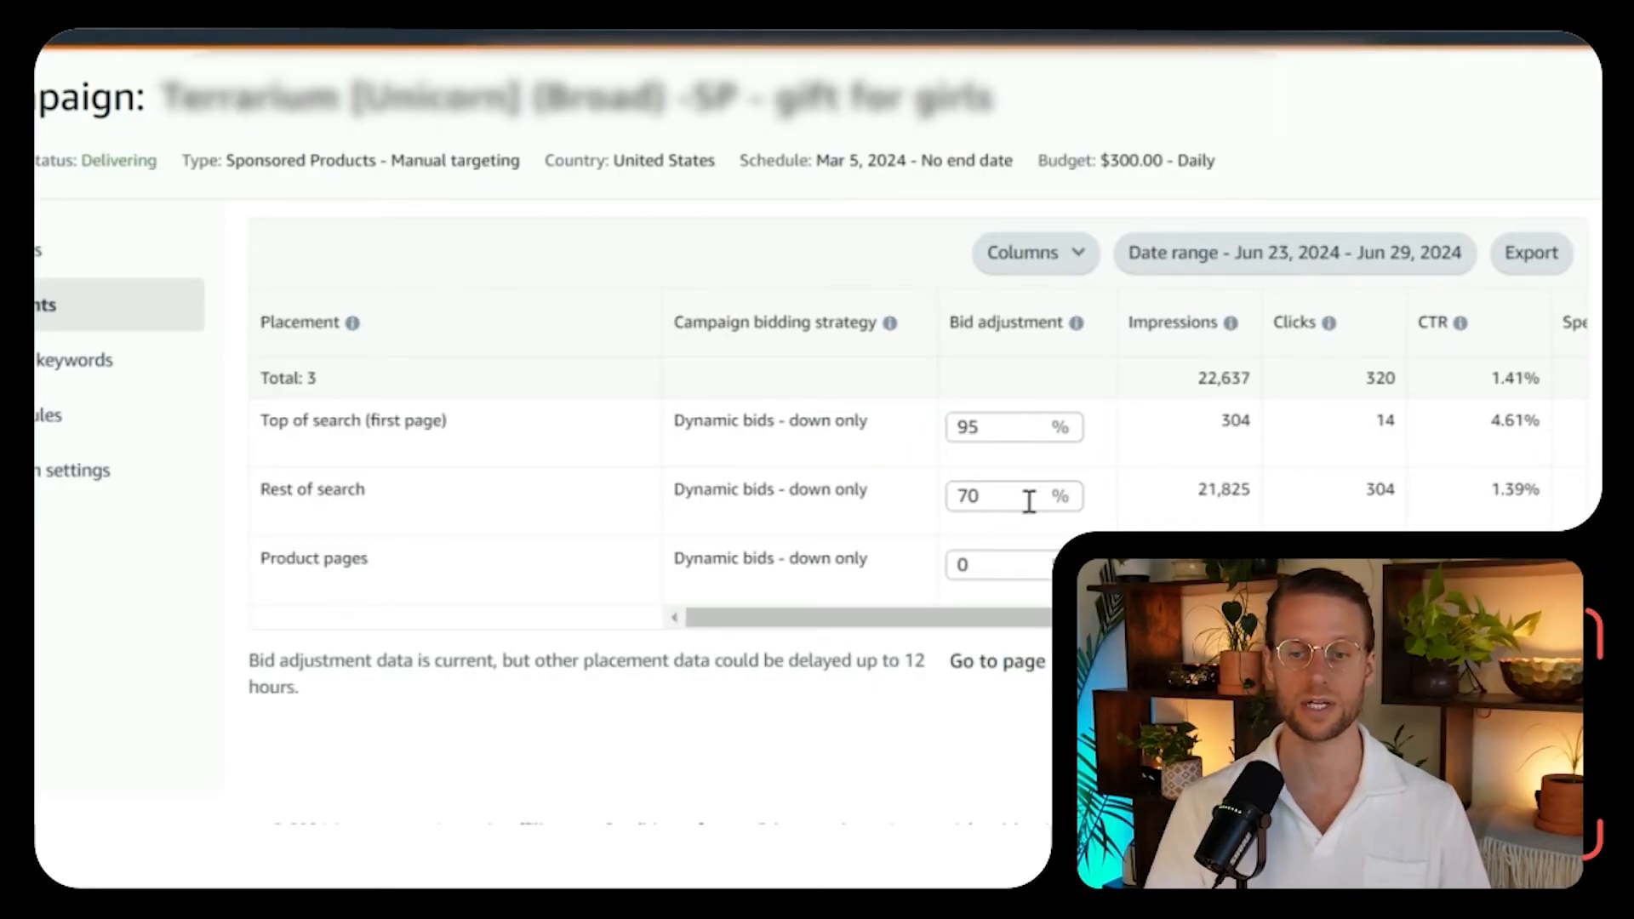
{"action": "left_click", "coordinate": [1013, 428]}
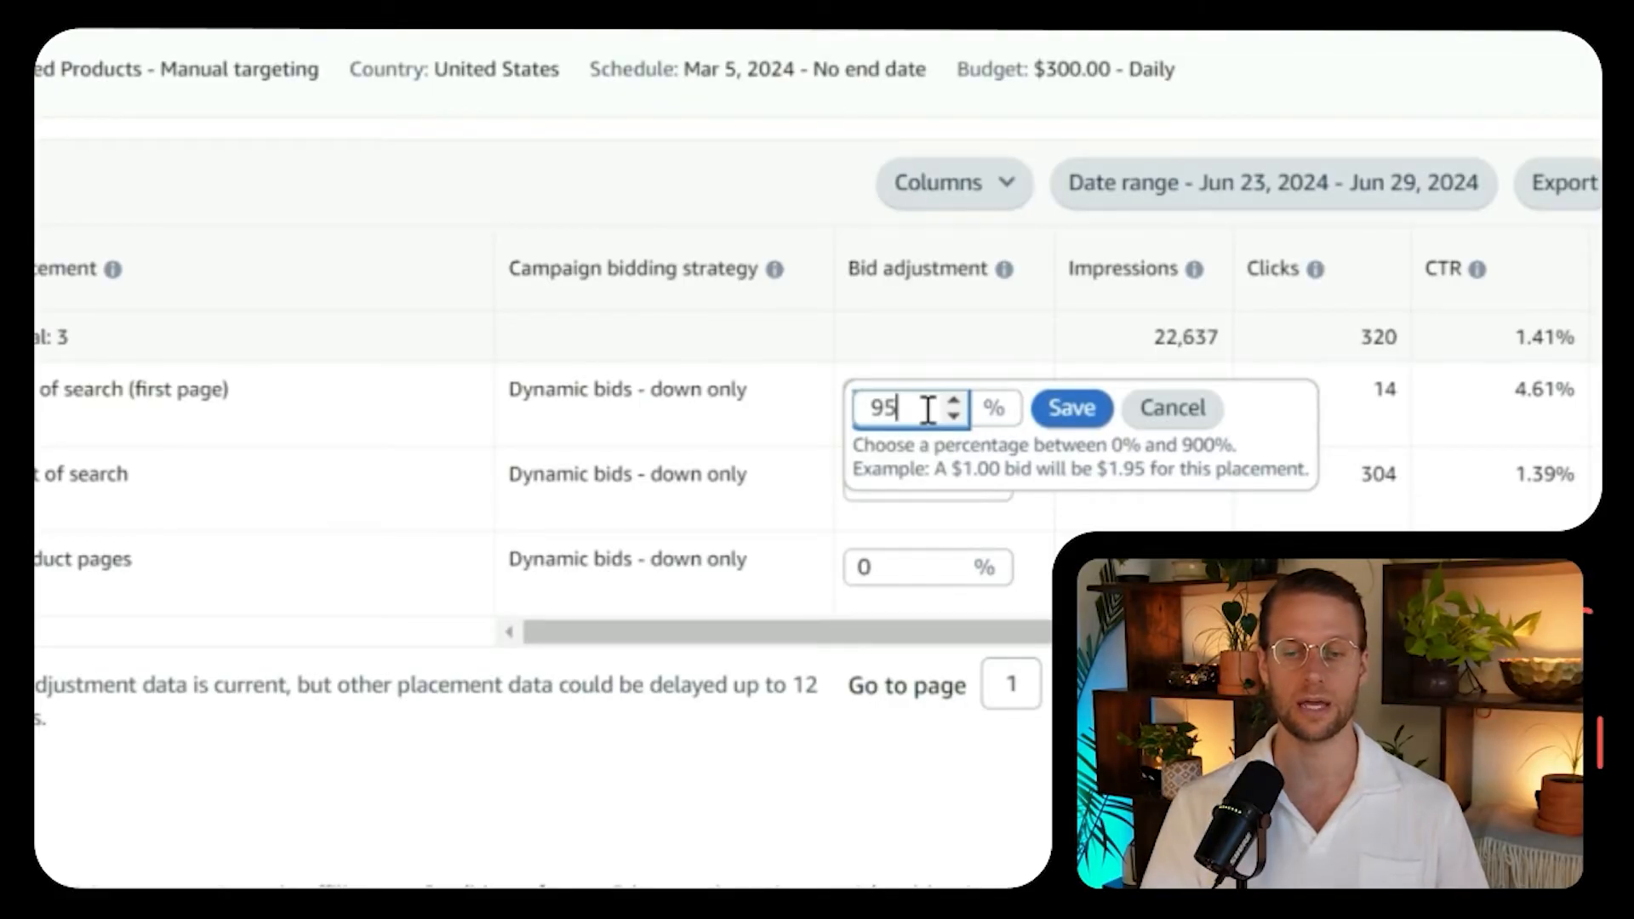
{"action": "left_click", "coordinate": [785, 415]}
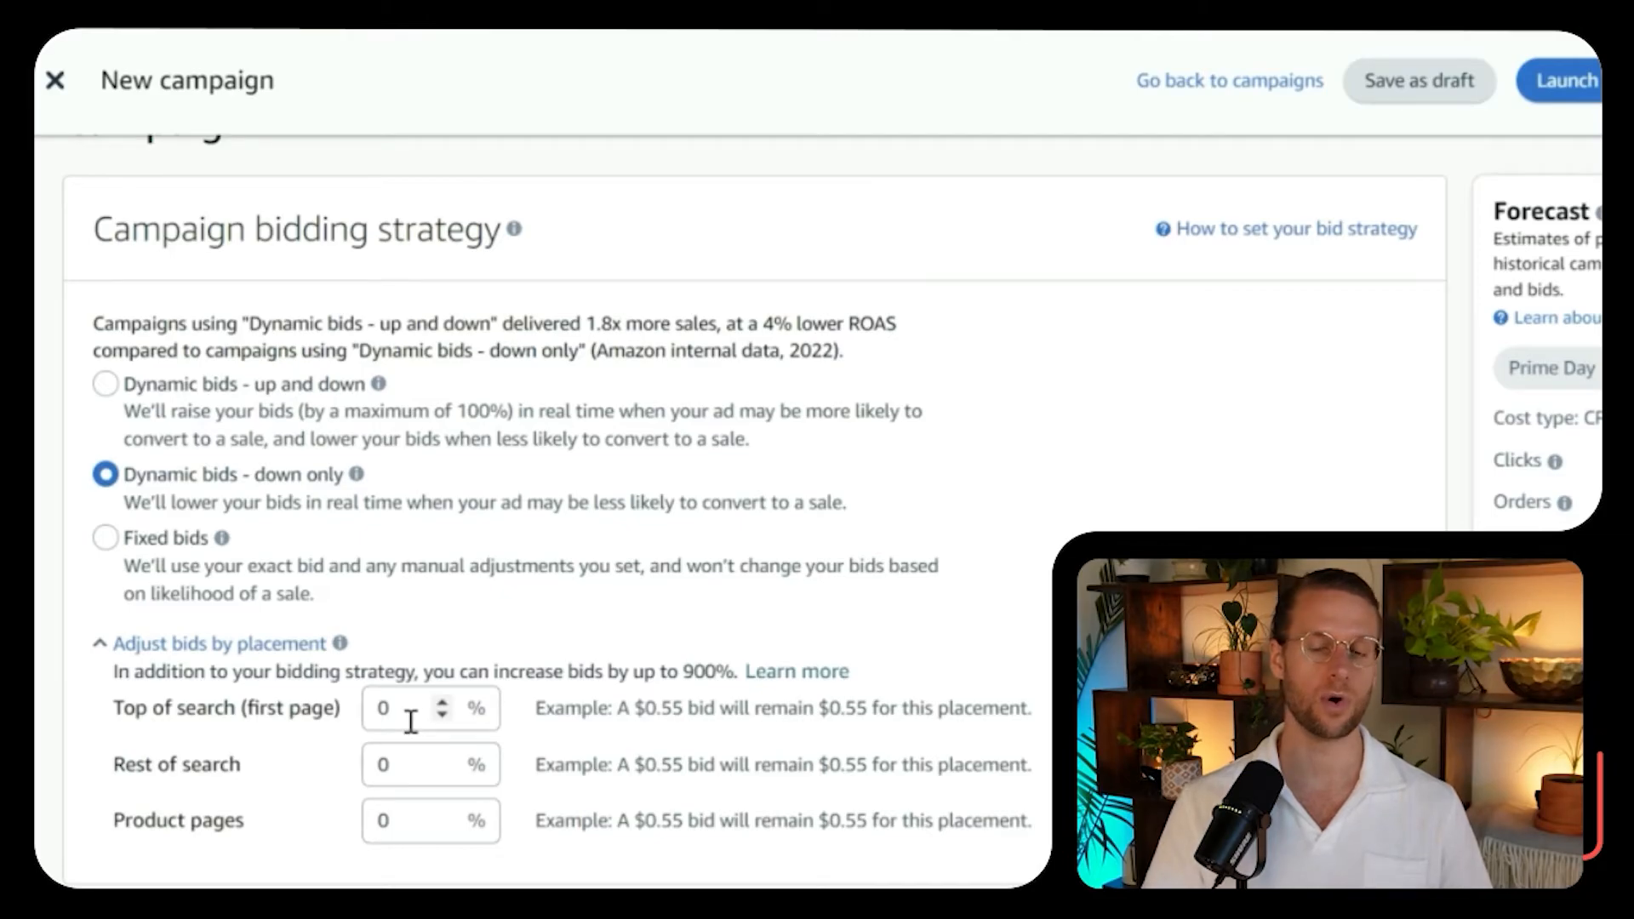
Clear the value of the "Top of search (first page)" bid adjustment.
{"action": "left_click", "coordinate": [410, 722]}
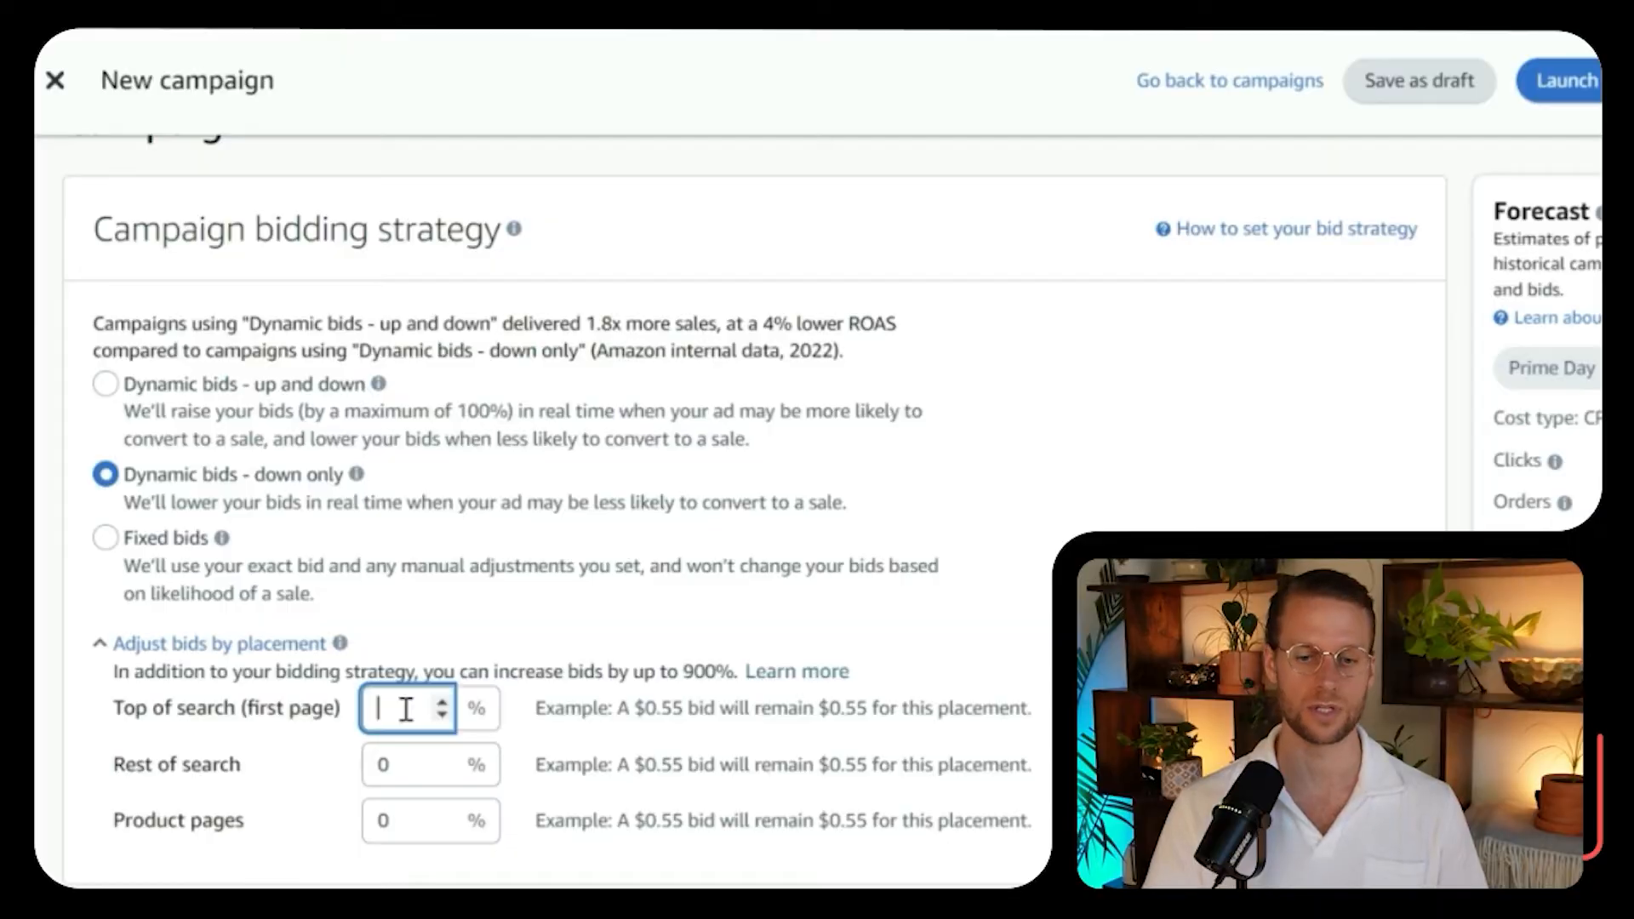
{"action": "scroll", "coordinate": [1032, 667], "scroll_direction": "down", "scroll_amount": 8}
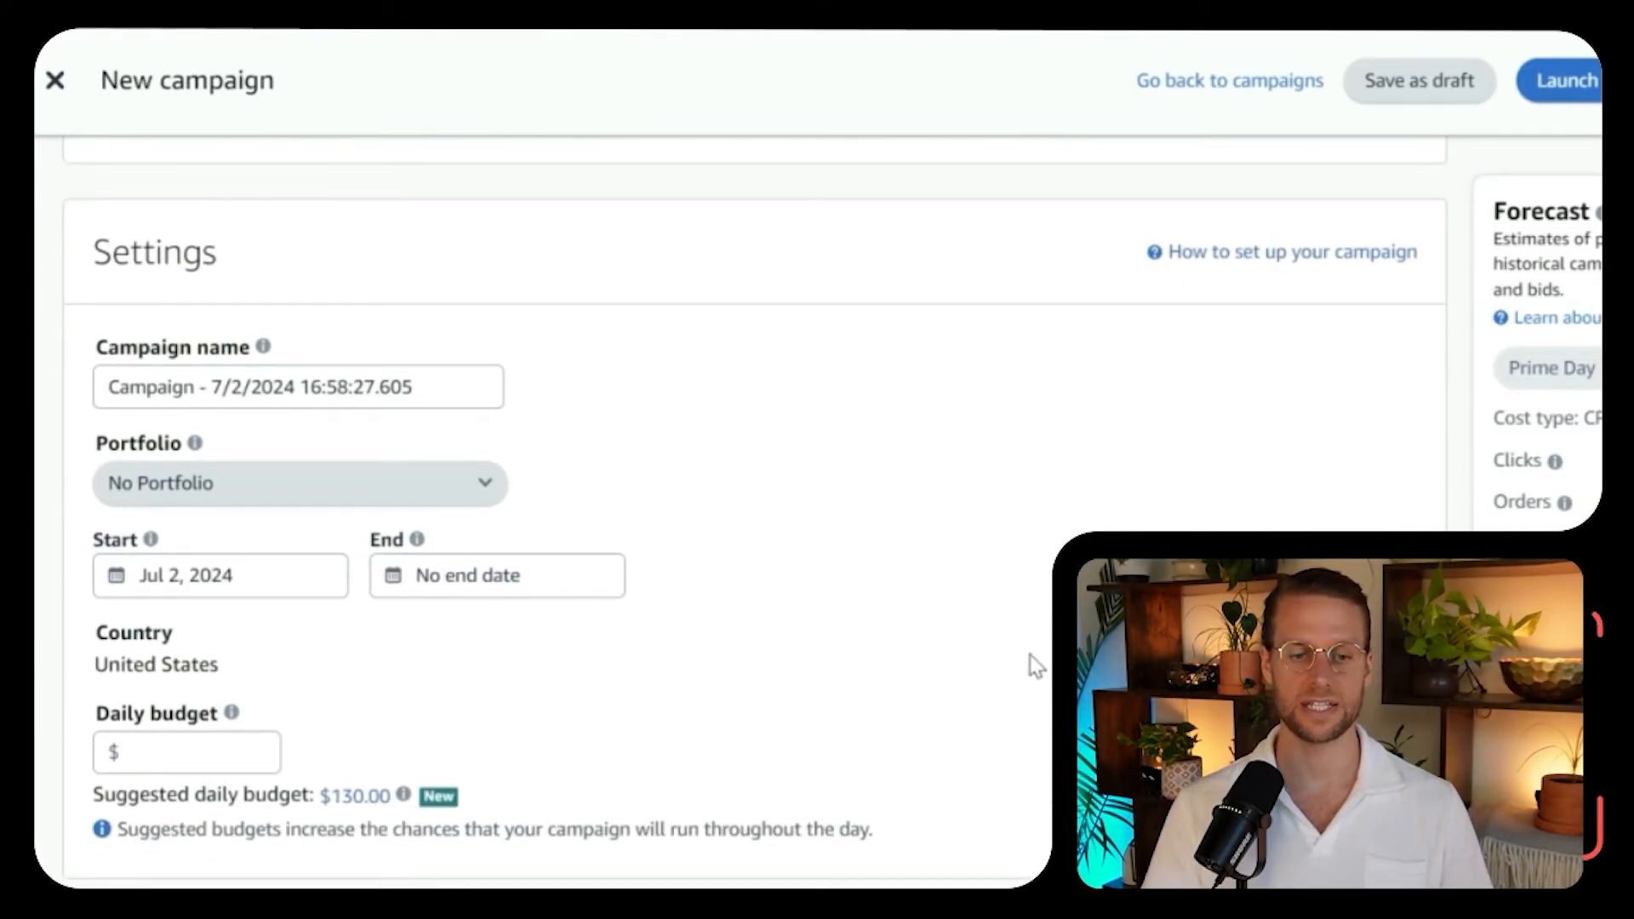
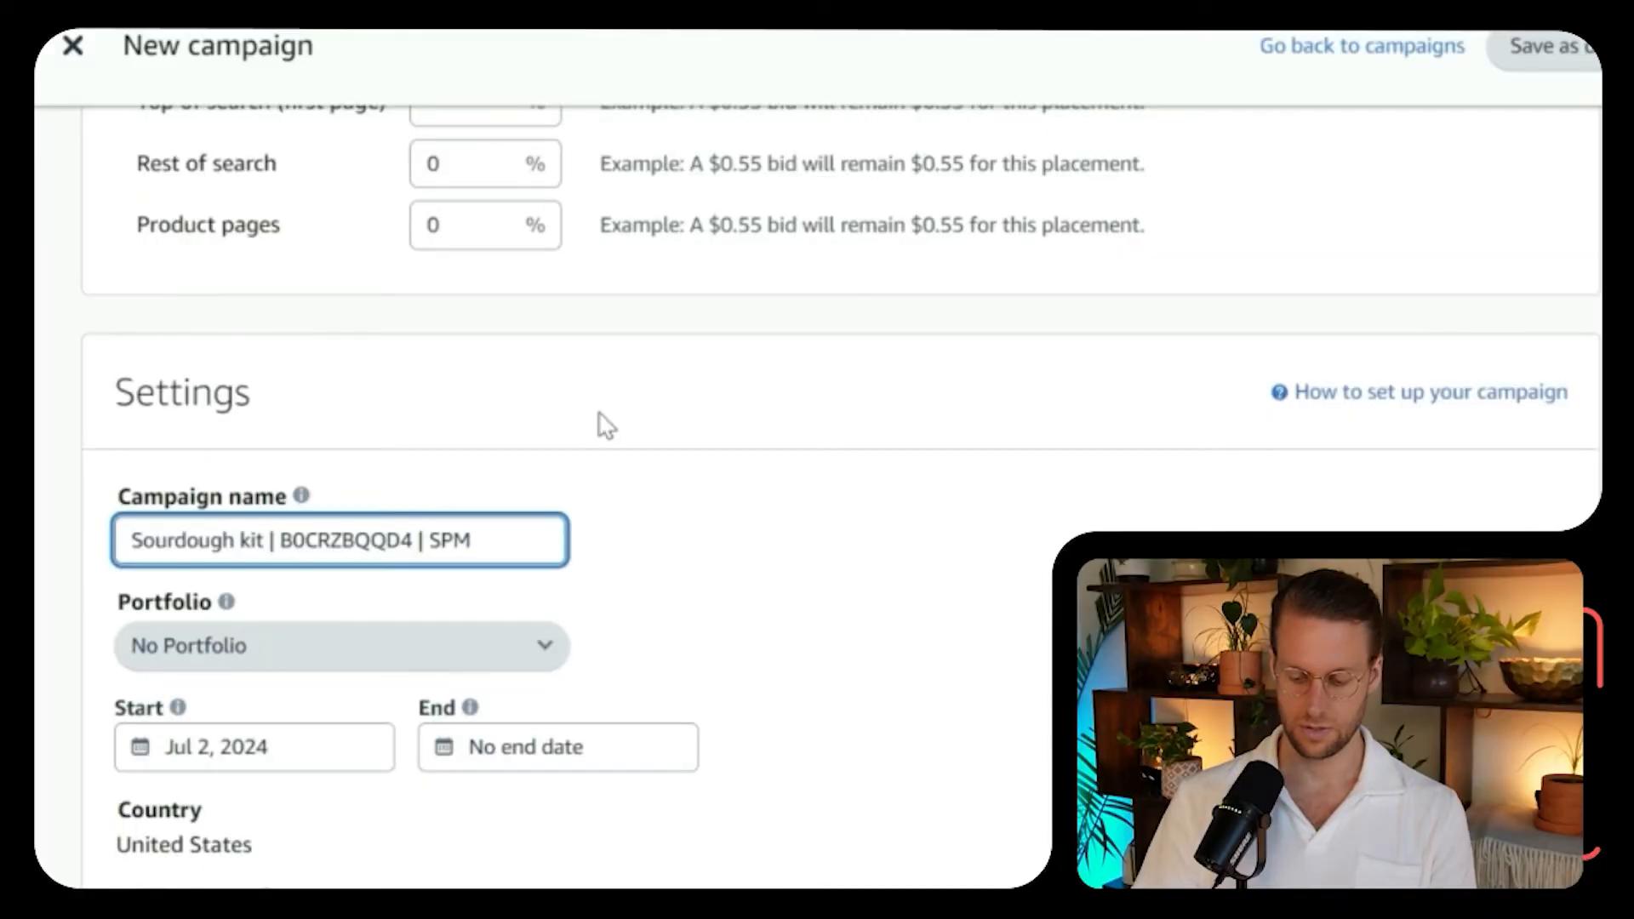
Copy the keyword "sourdough starter kit" from the keyword list and append it to the campaign name after "SPM |".
{"action": "scroll", "coordinate": [721, 602], "scroll_direction": "up", "scroll_amount": 20}
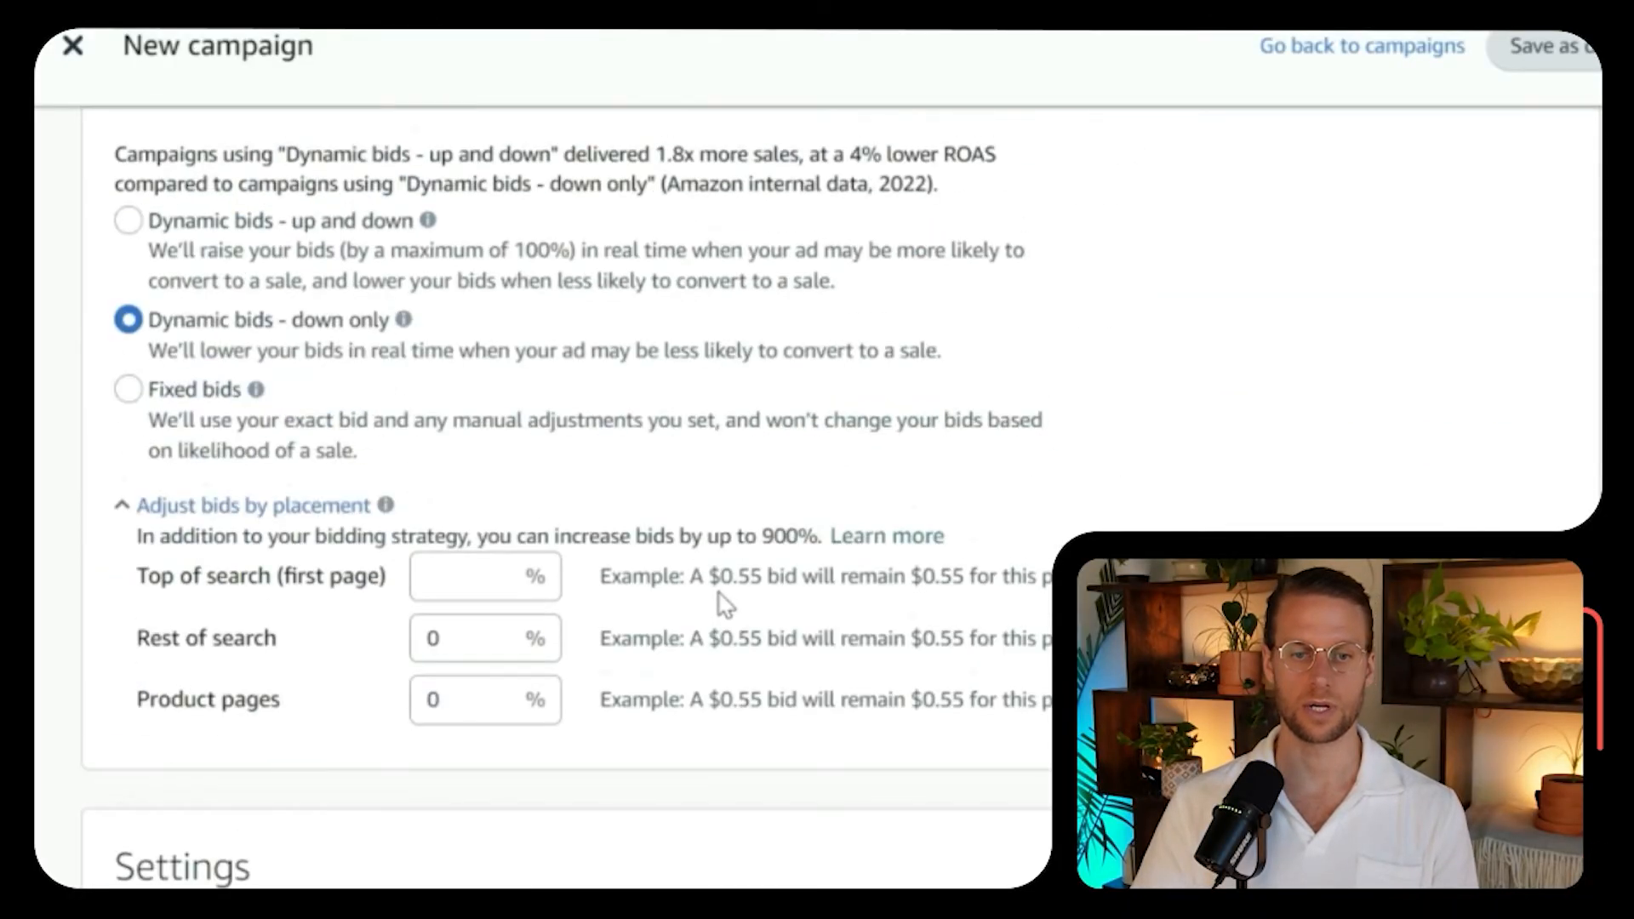
{"action": "scroll", "coordinate": [722, 602], "scroll_direction": "up", "scroll_amount": 10}
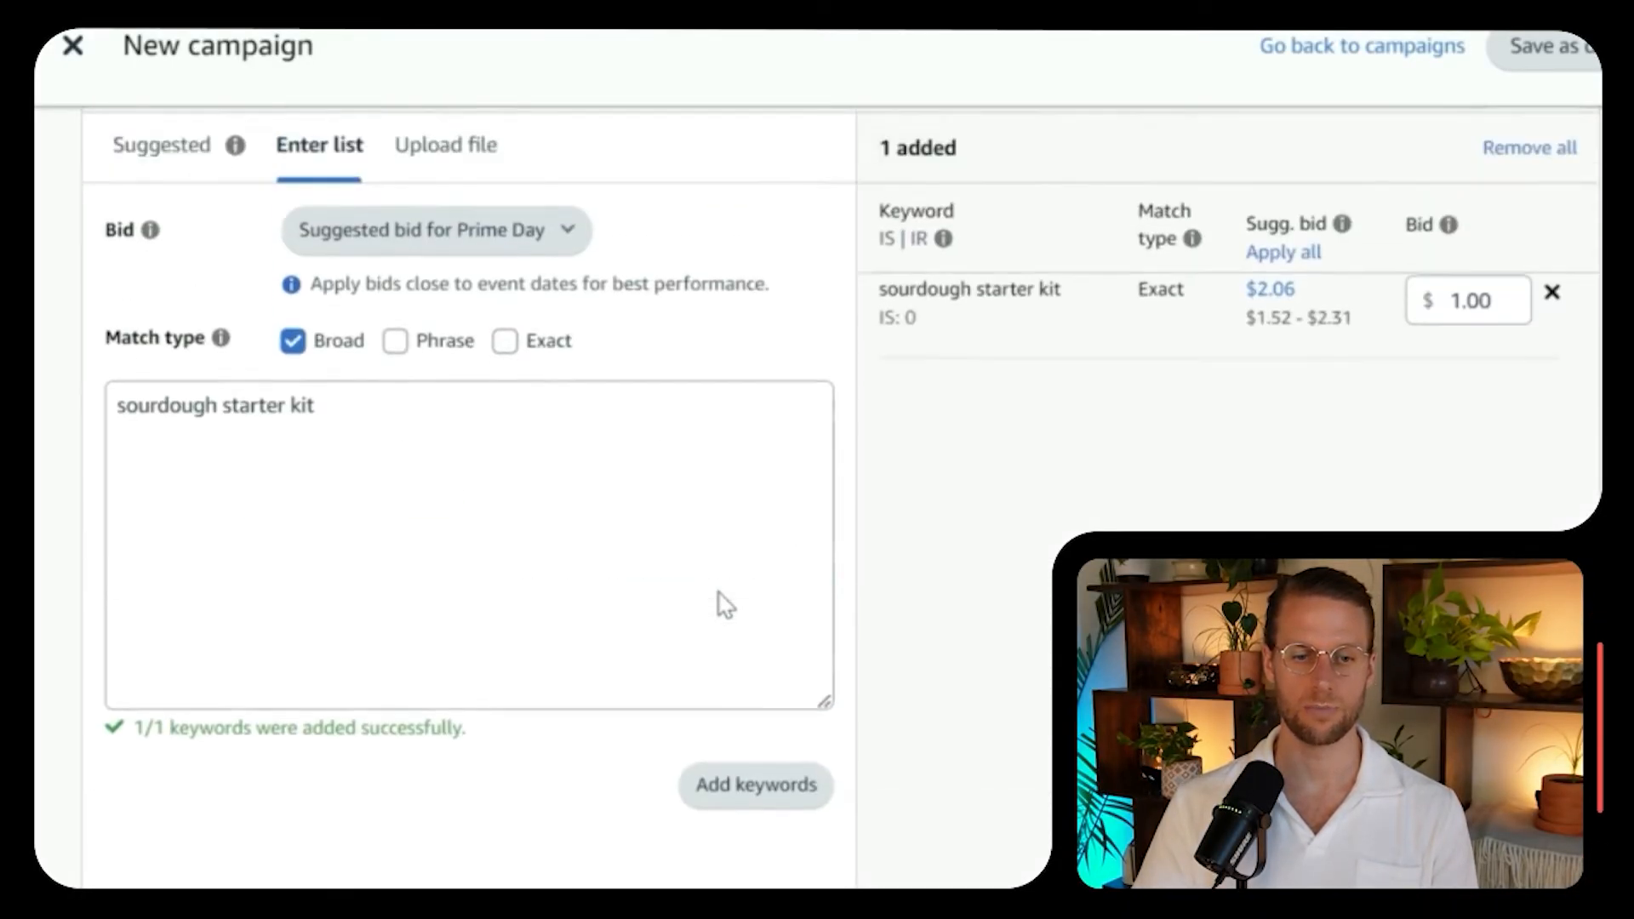
{"action": "left_click_drag", "start_coordinate": [356, 453], "coordinate": [38, 481]}
{"action": "key", "text": "ctrl+c"}
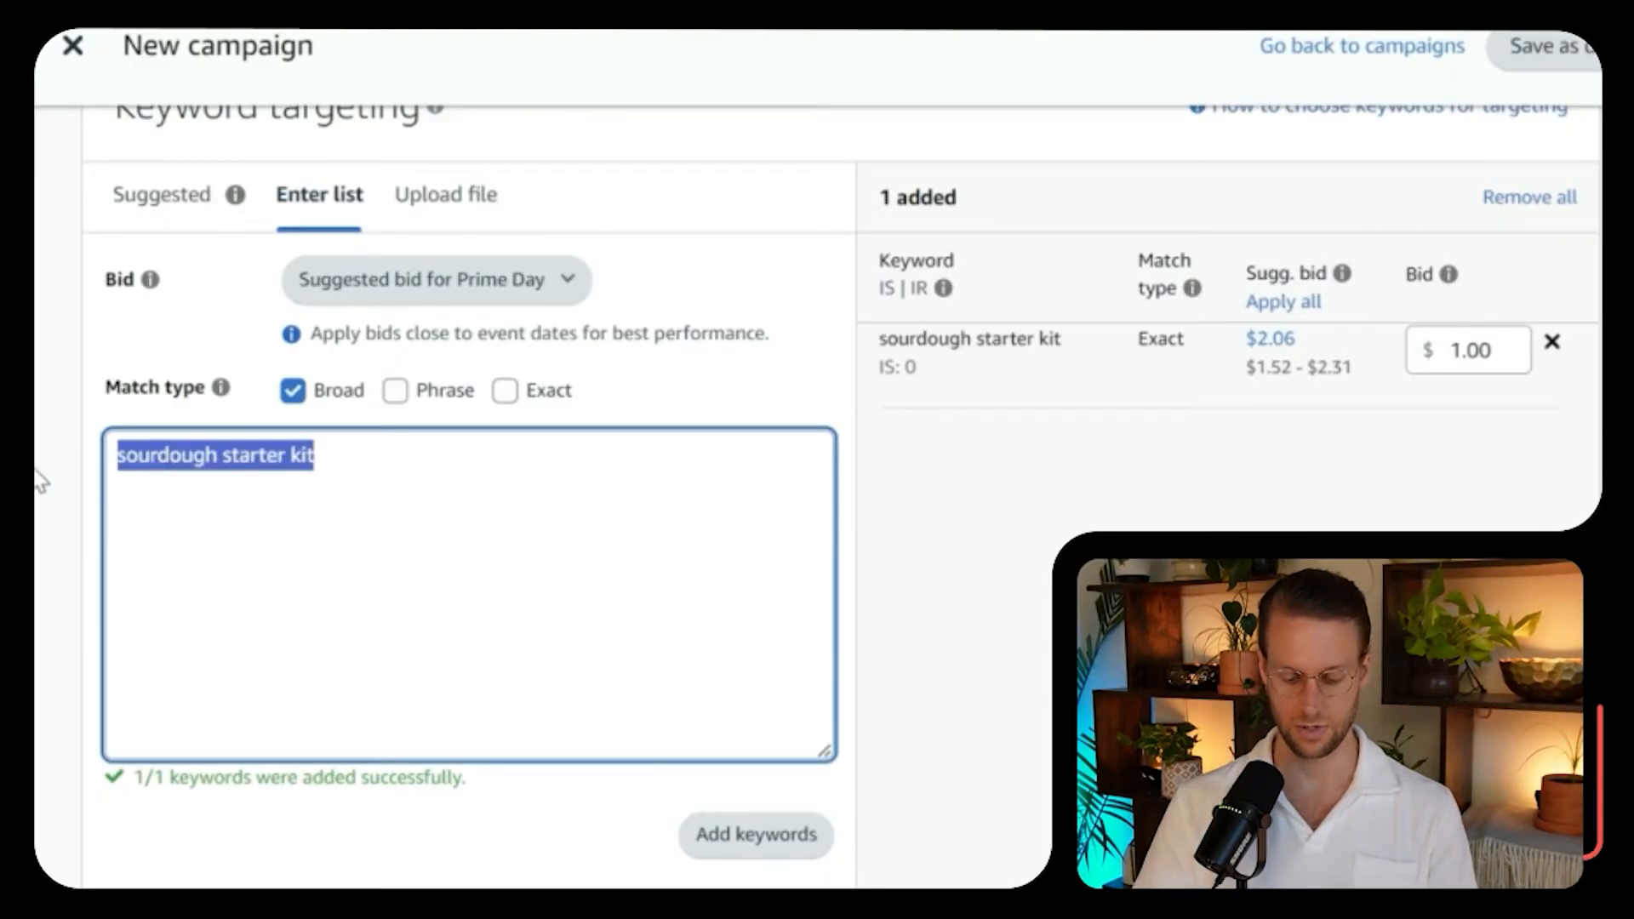
{"action": "scroll", "coordinate": [39, 481], "scroll_direction": "down", "scroll_amount": 20}
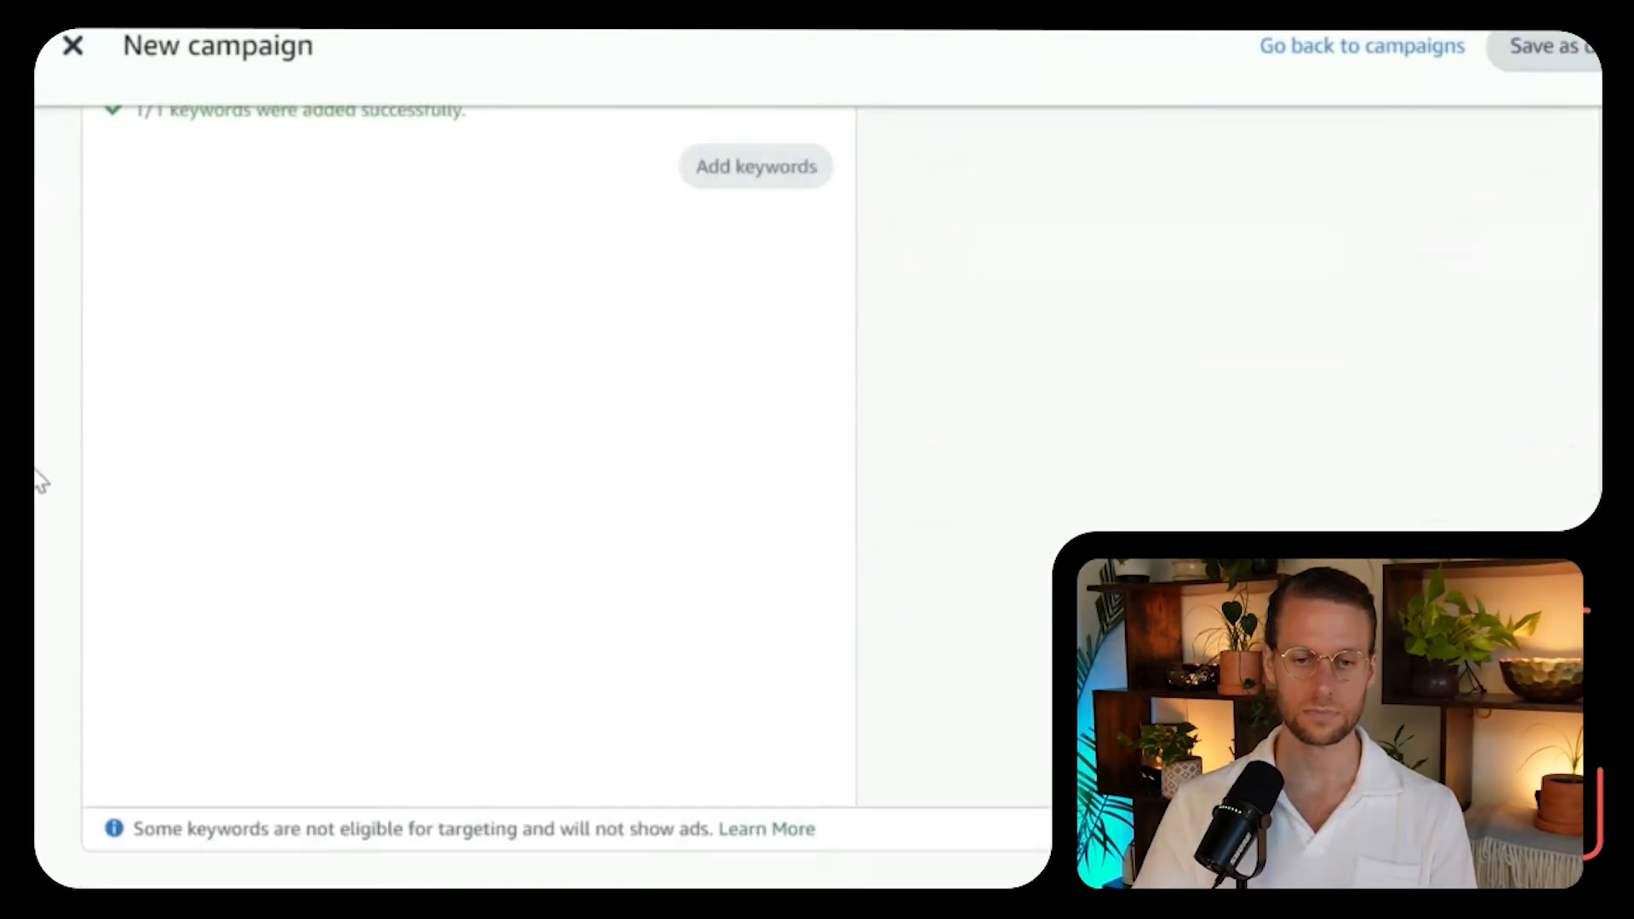
{"action": "scroll", "coordinate": [38, 481], "scroll_direction": "down", "scroll_amount": 3}
{"action": "scroll", "coordinate": [38, 481], "scroll_direction": "up", "scroll_amount": 5}
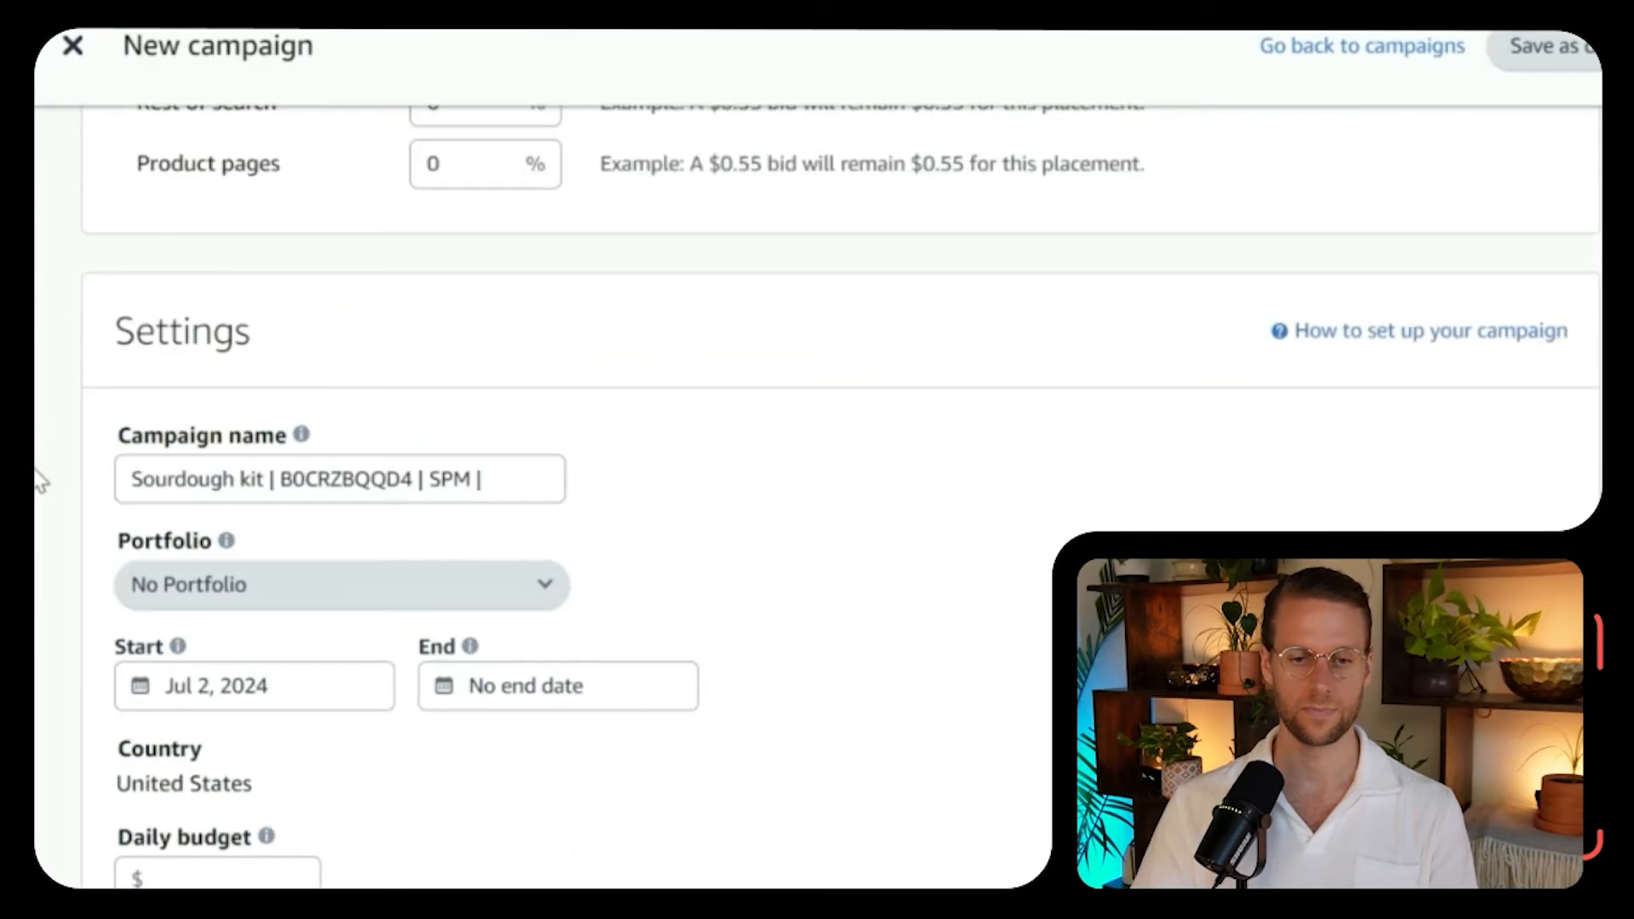
{"action": "left_click", "coordinate": [523, 484]}
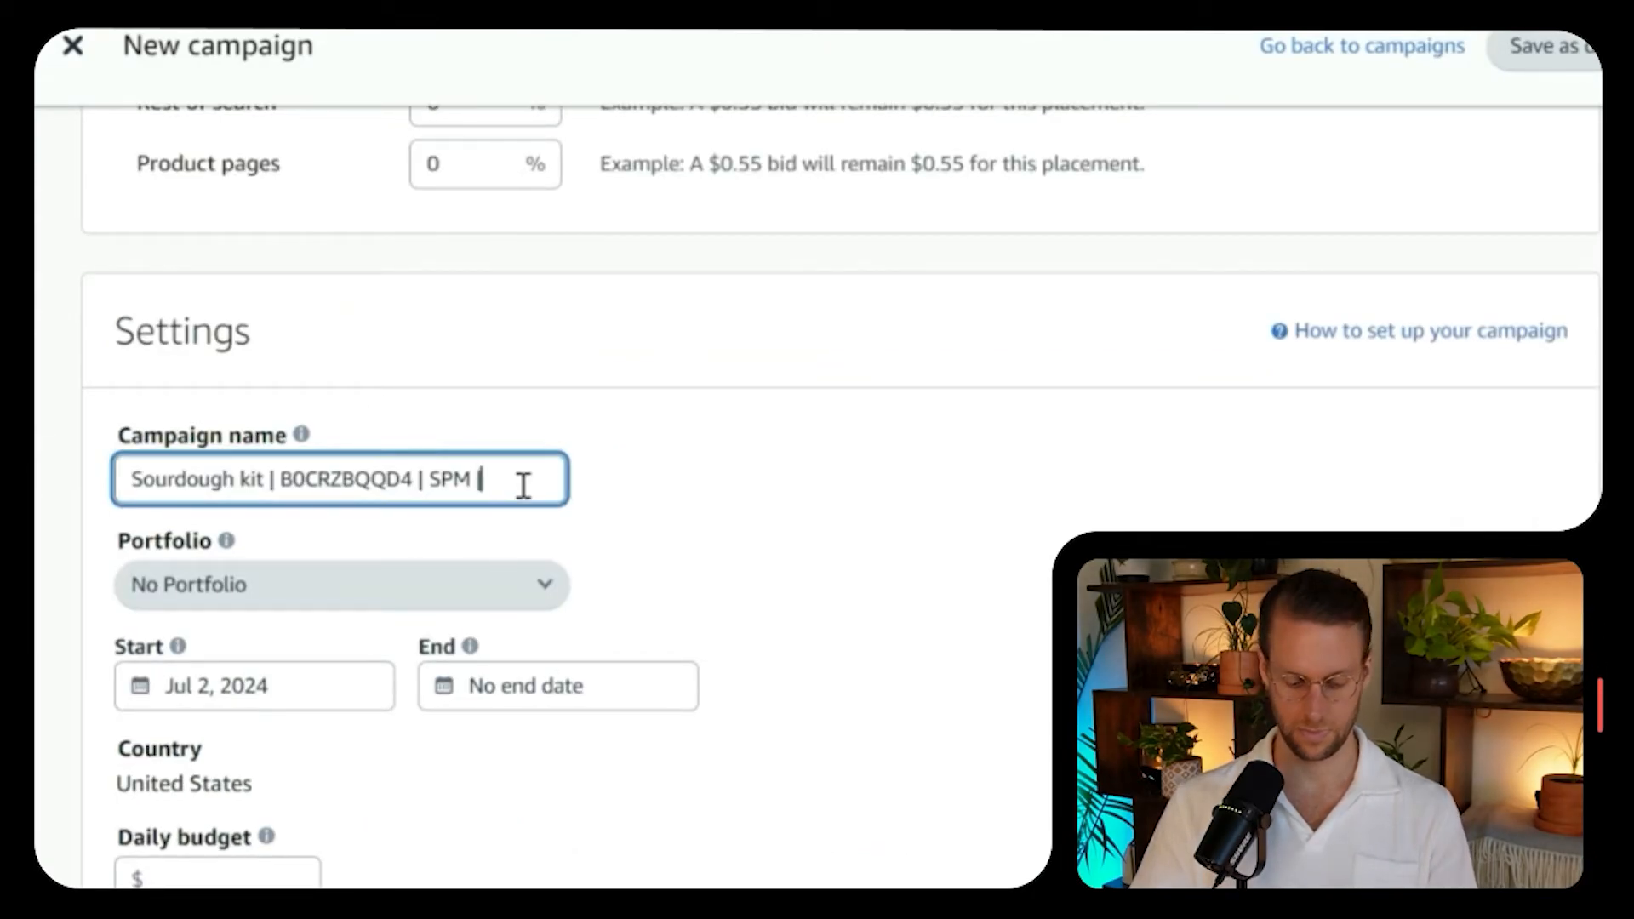
{"action": "key", "text": "ctrl+v"}
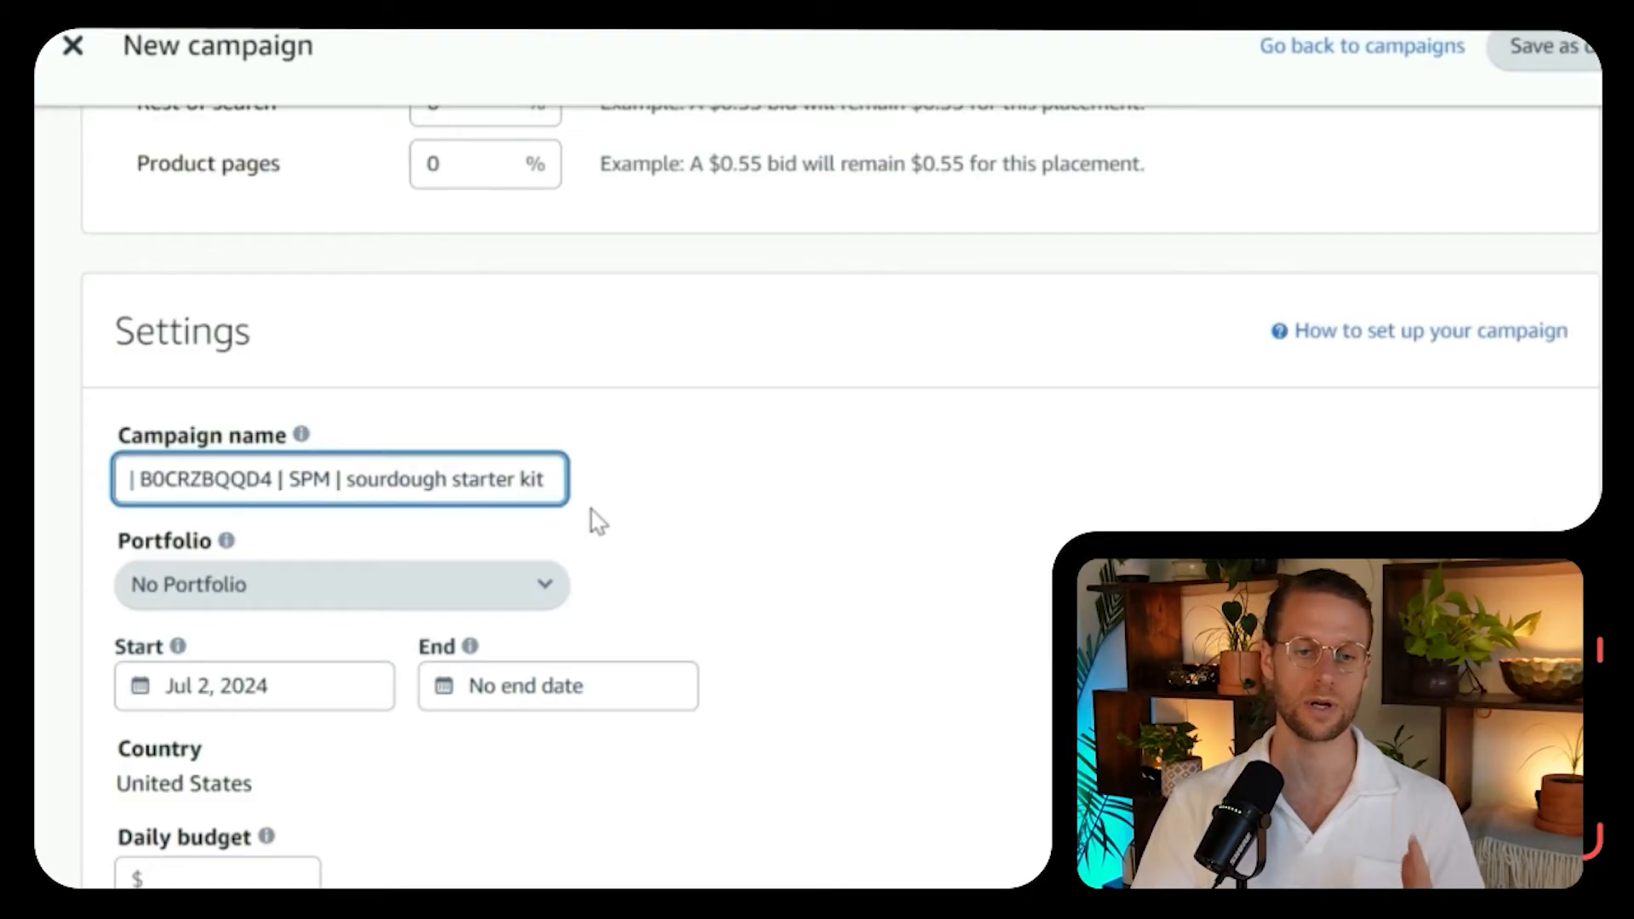
{"action": "left_click", "coordinate": [724, 388]}
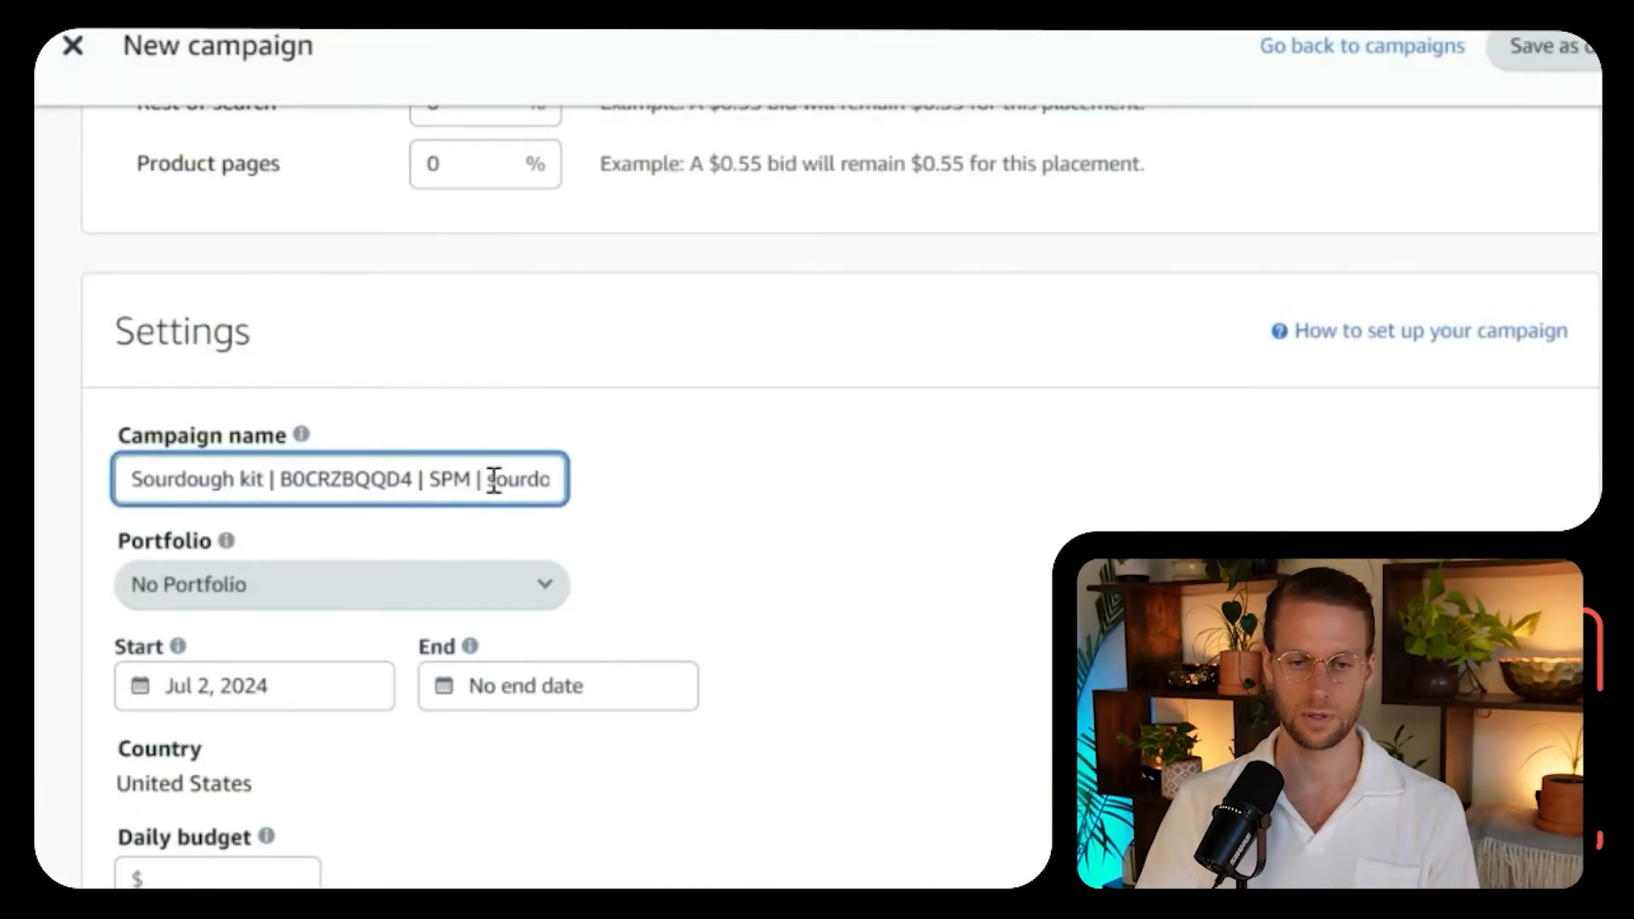
{"action": "type", "text": "ugh st"}
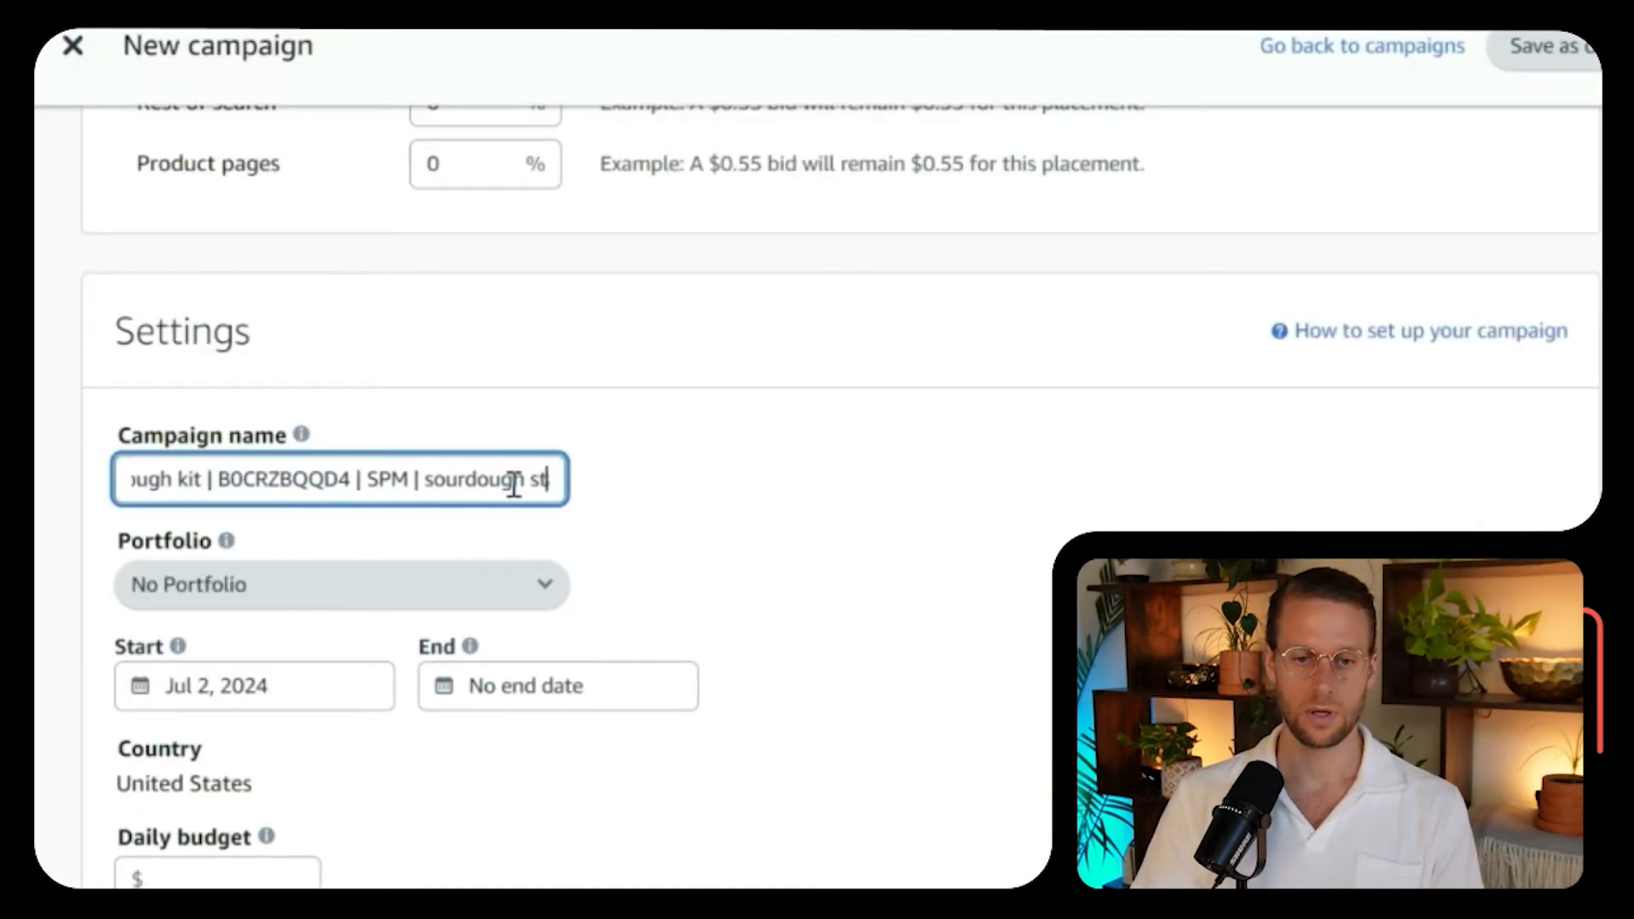
{"action": "type", "text": "arter kit |"}
Change the match type selection in the keyword targeting section to Exact only.
{"action": "scroll", "coordinate": [909, 574], "scroll_direction": "up", "scroll_amount": 4}
{"action": "scroll", "coordinate": [909, 575], "scroll_direction": "up", "scroll_amount": 15}
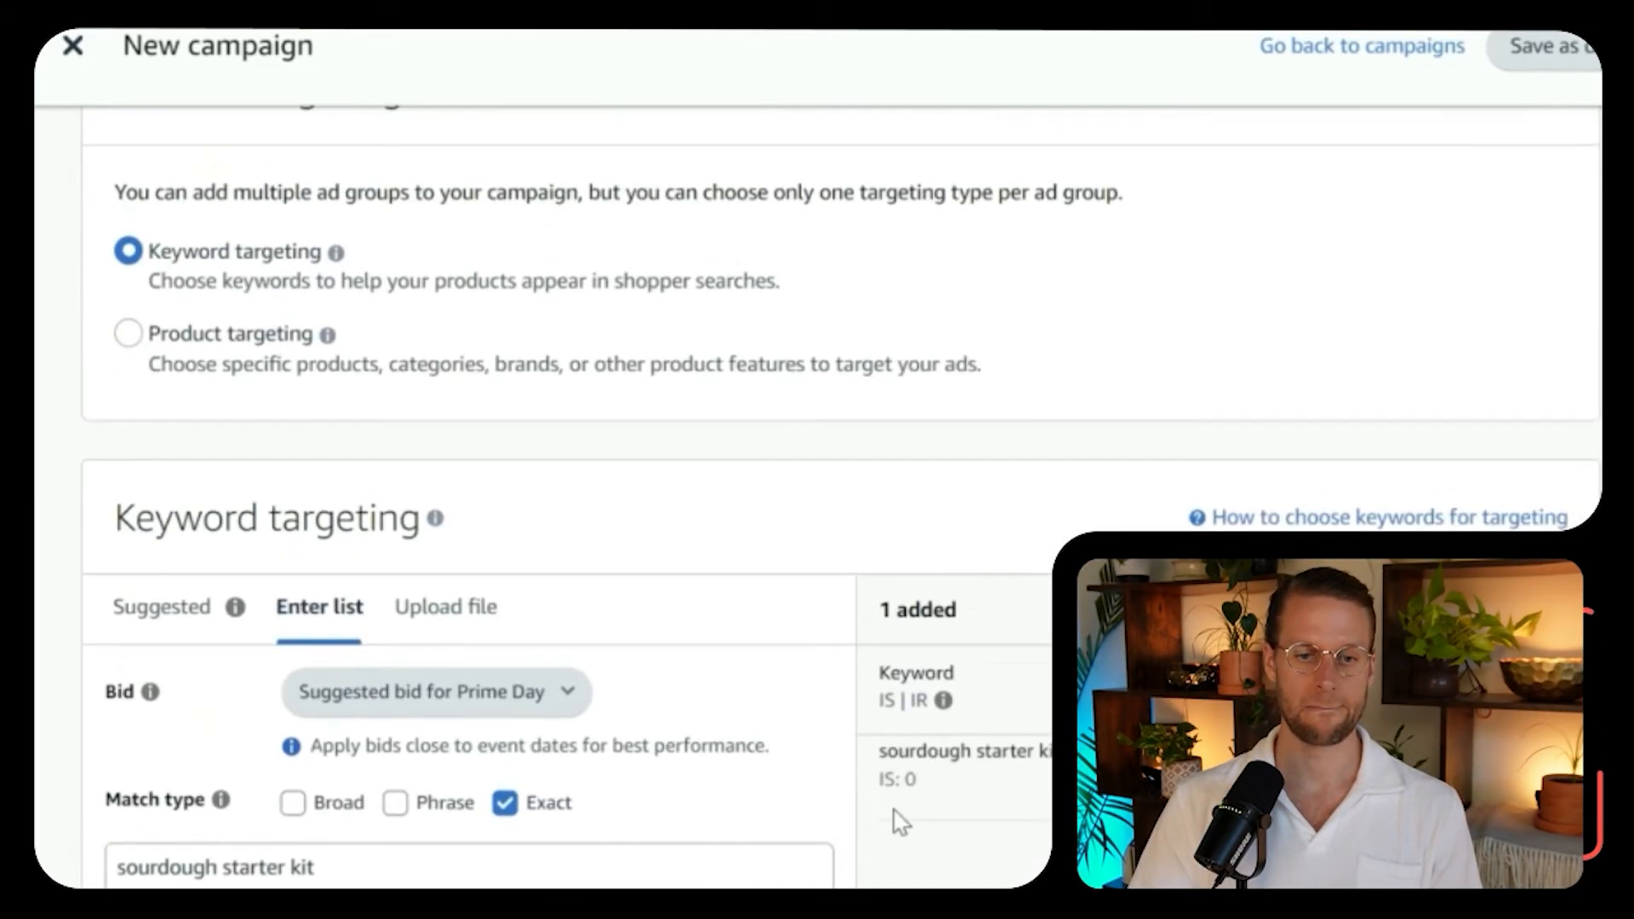
{"action": "scroll", "coordinate": [901, 822], "scroll_direction": "down", "scroll_amount": 4}
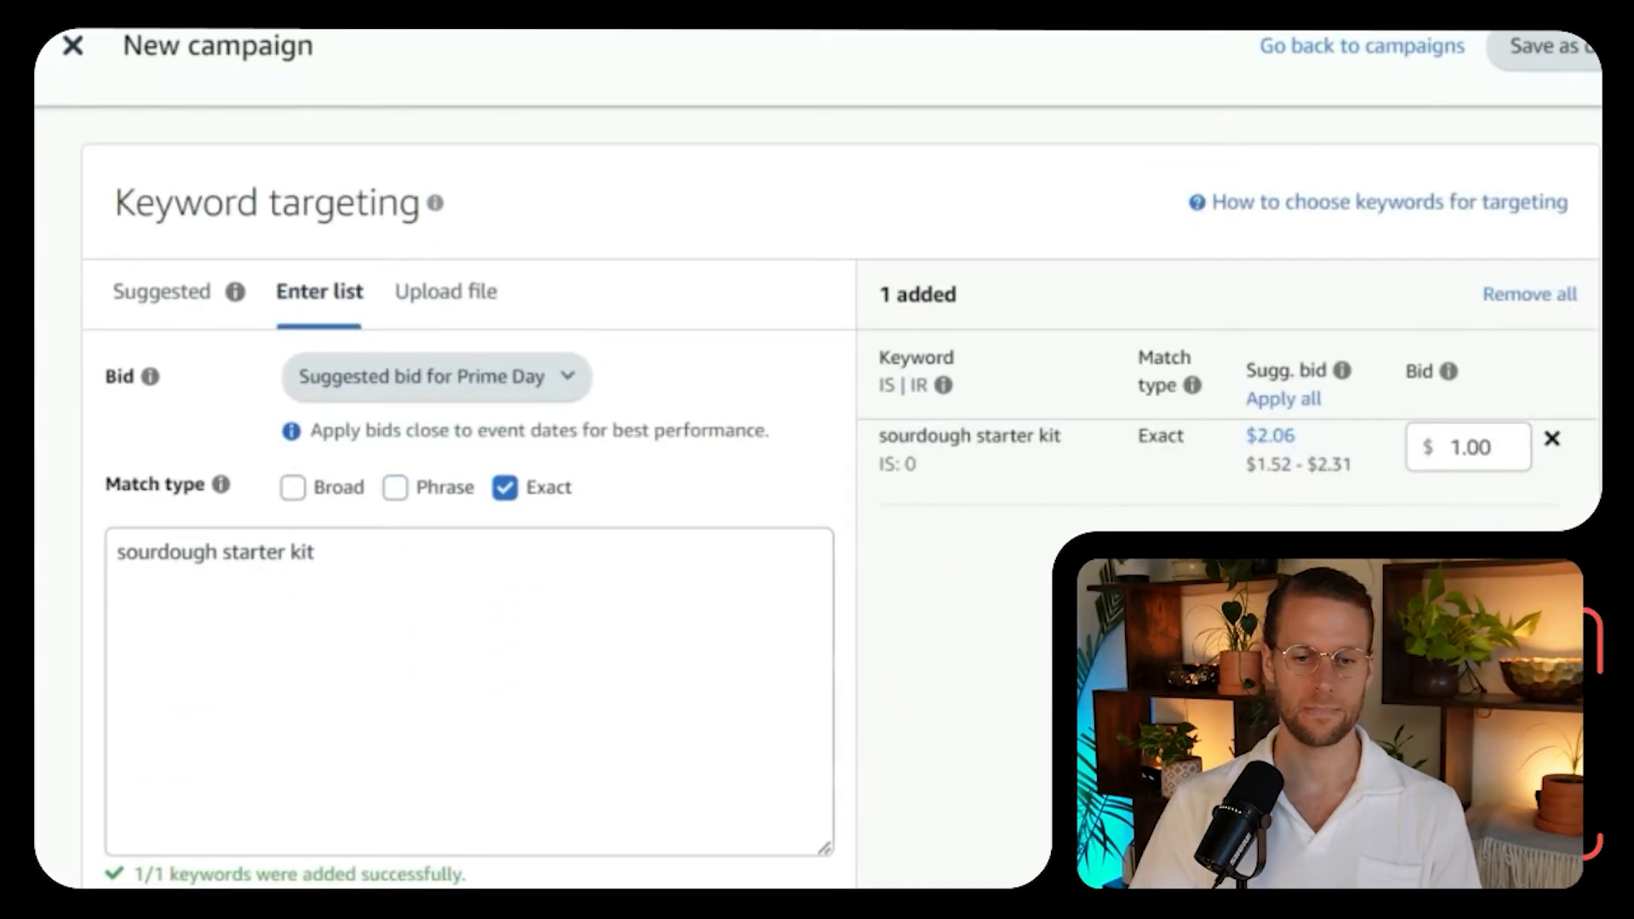
{"action": "scroll", "coordinate": [900, 595], "scroll_direction": "down", "scroll_amount": 15}
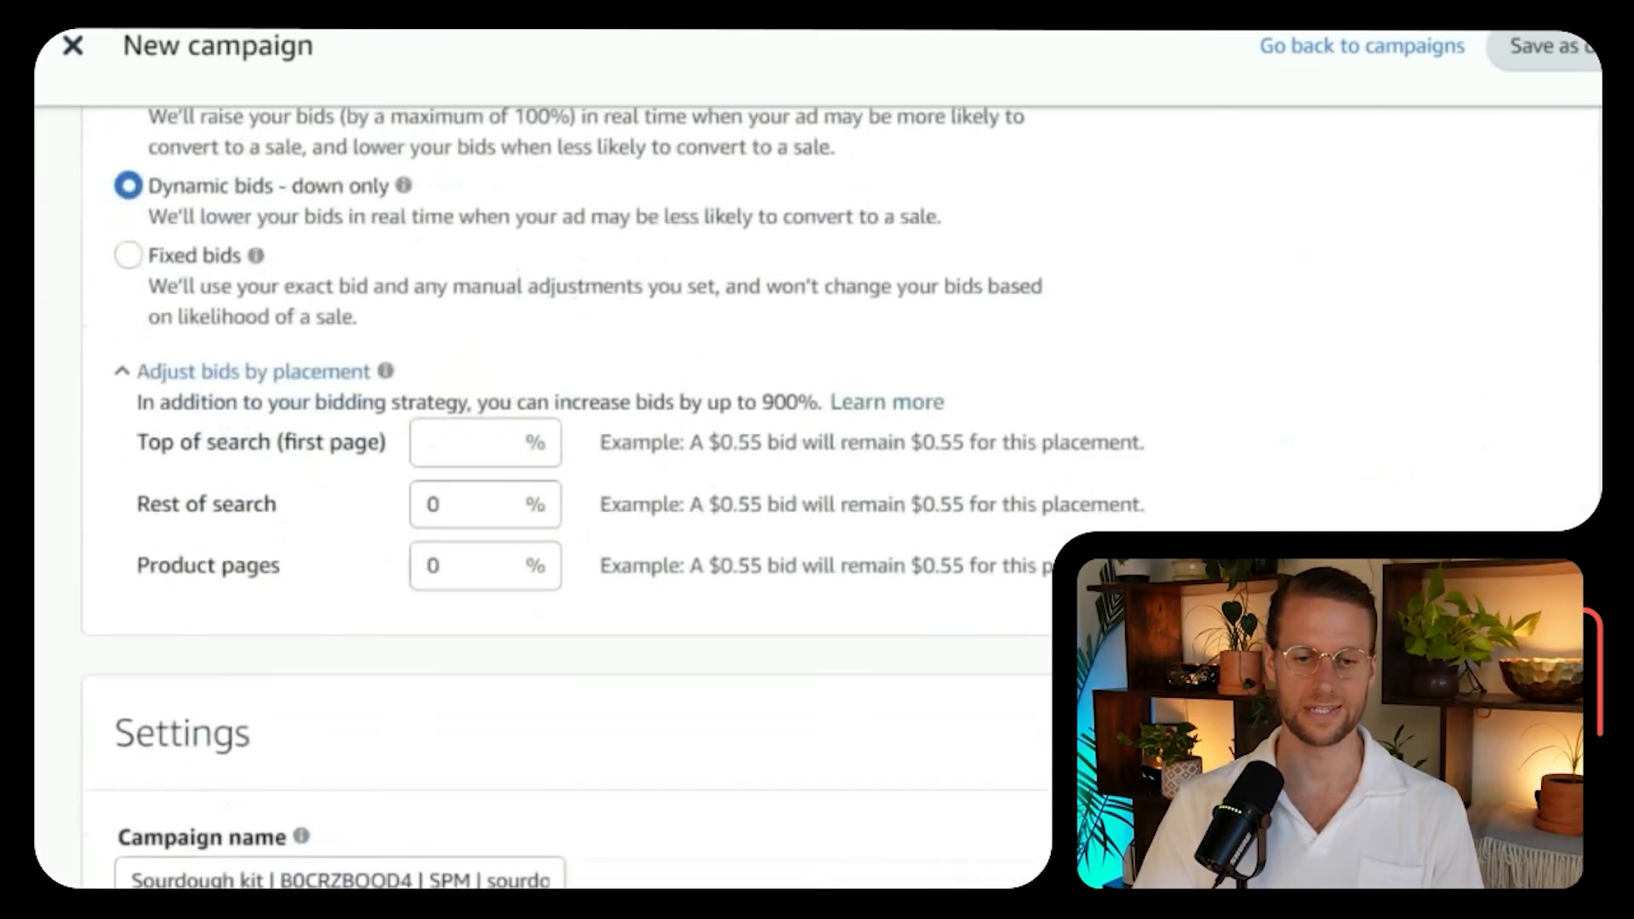
{"action": "scroll", "coordinate": [532, 462], "scroll_direction": "down", "scroll_amount": 5}
Append "| Exact" to the end of the campaign name.
{"action": "left_click", "coordinate": [531, 486]}
{"action": "key", "text": "Right"}
{"action": "key", "text": "Right"}
{"action": "key", "text": "Right"}
{"action": "key", "text": "Right"}
{"action": "key", "text": "Right"}
{"action": "key", "text": "Right"}
{"action": "key", "text": "Right"}
{"action": "key", "text": "Right"}
{"action": "key", "text": "Right"}
{"action": "key", "text": "Right"}
{"action": "key", "text": "Right"}
{"action": "key", "text": "Right"}
{"action": "key", "text": "Right"}
{"action": "key", "text": "Right"}
{"action": "key", "text": "Right"}
{"action": "key", "text": "Right"}
{"action": "type", "text": "| "}
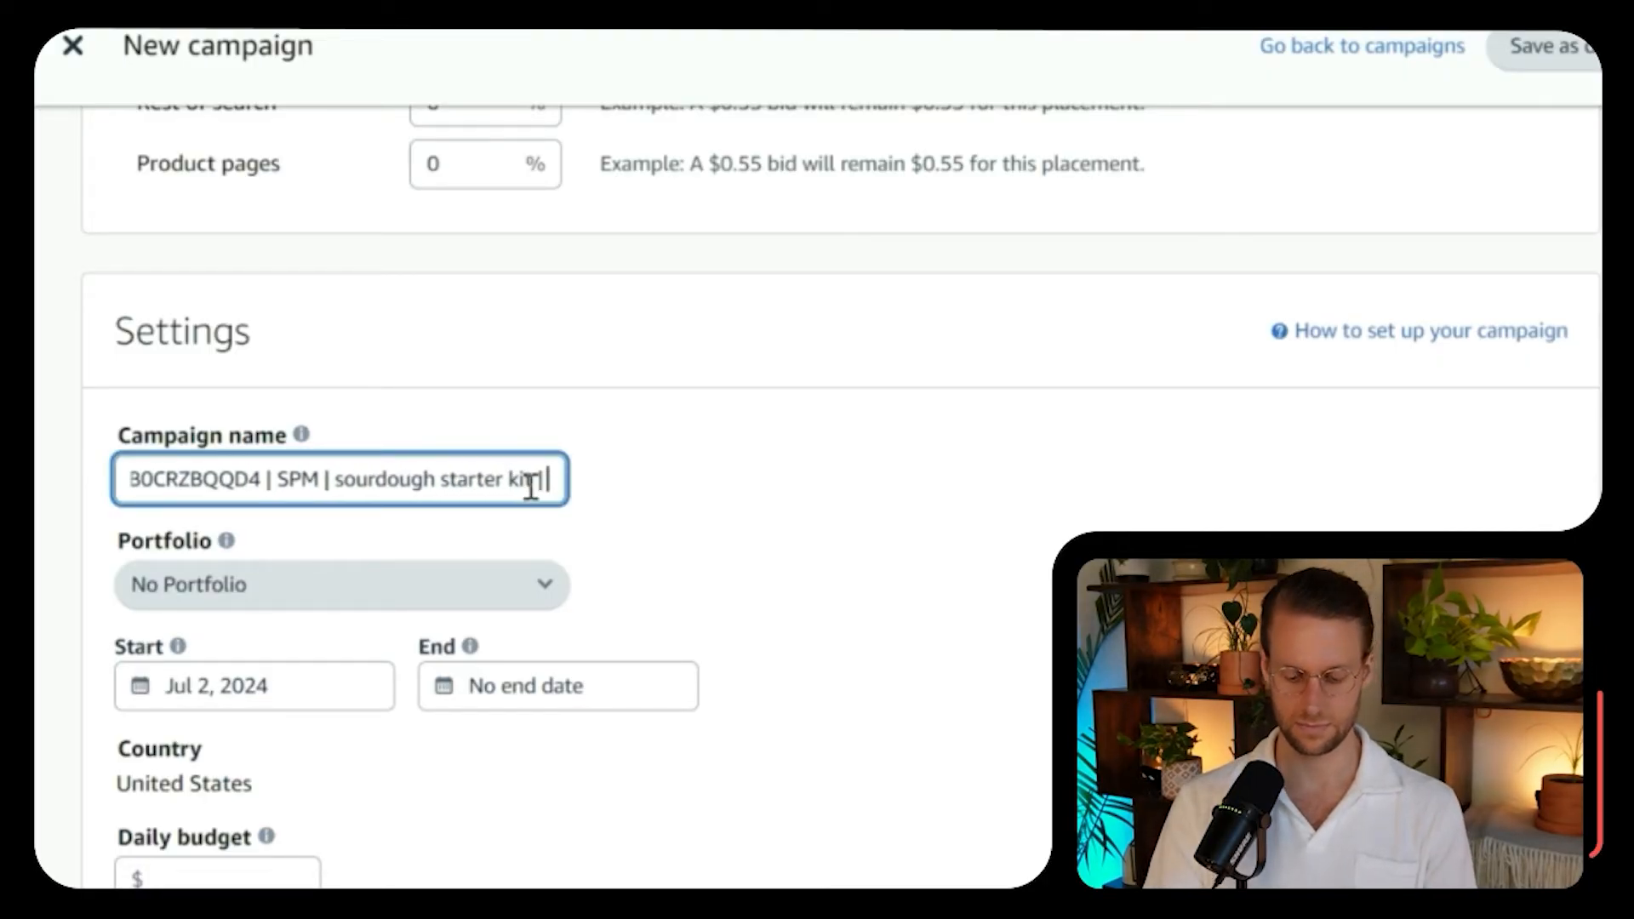
{"action": "type", "text": "Exact"}
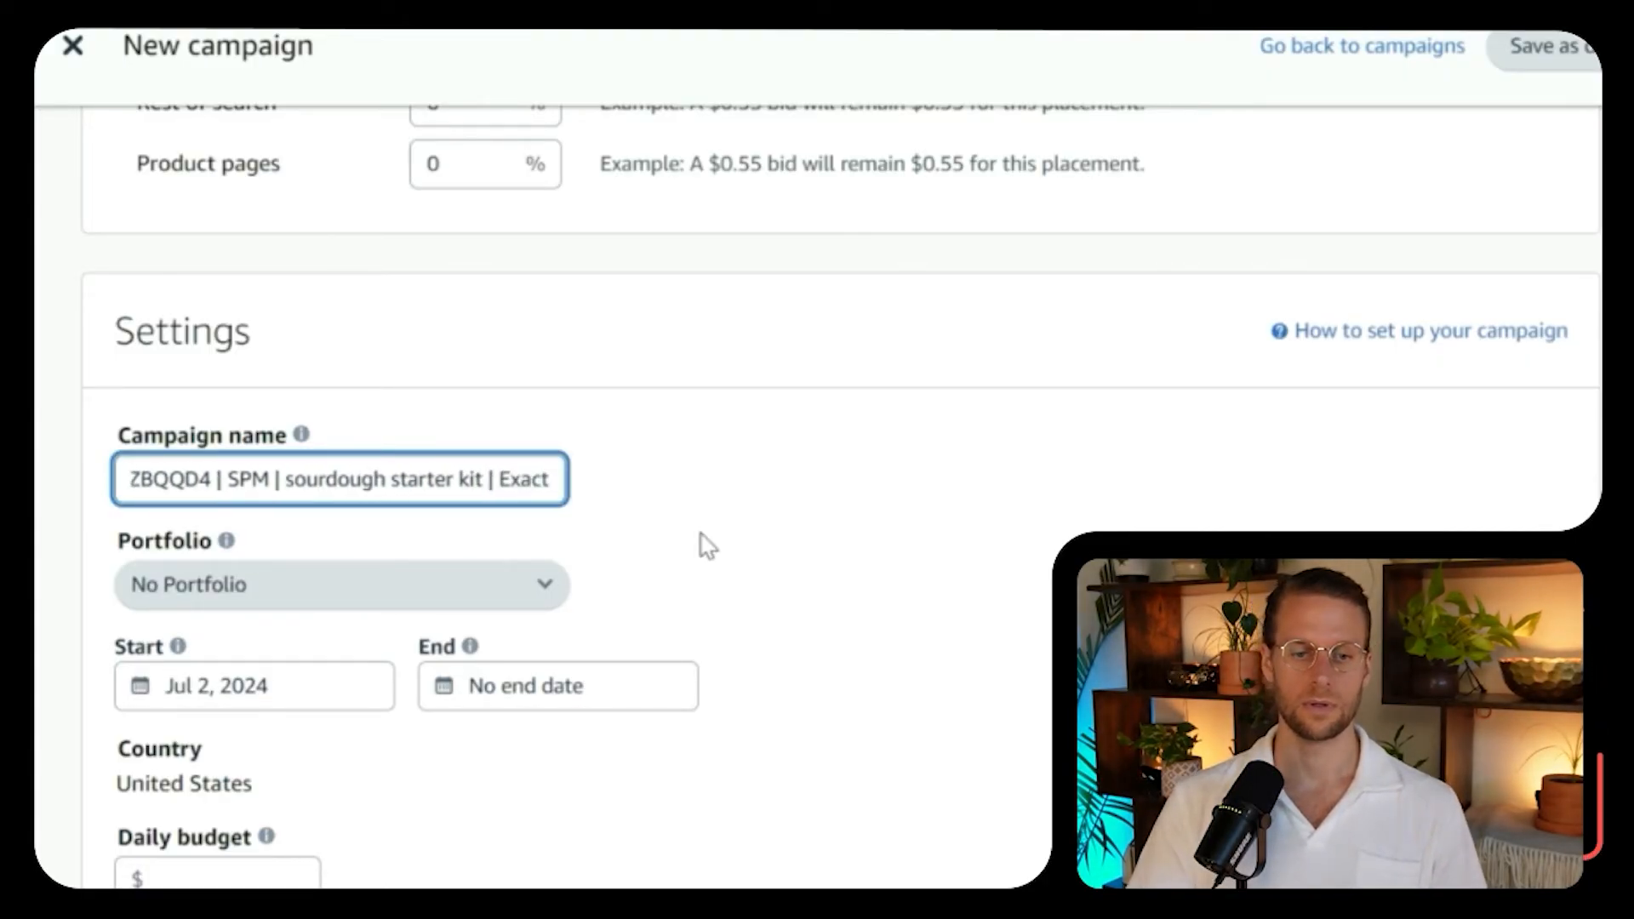
{"action": "left_click", "coordinate": [837, 587]}
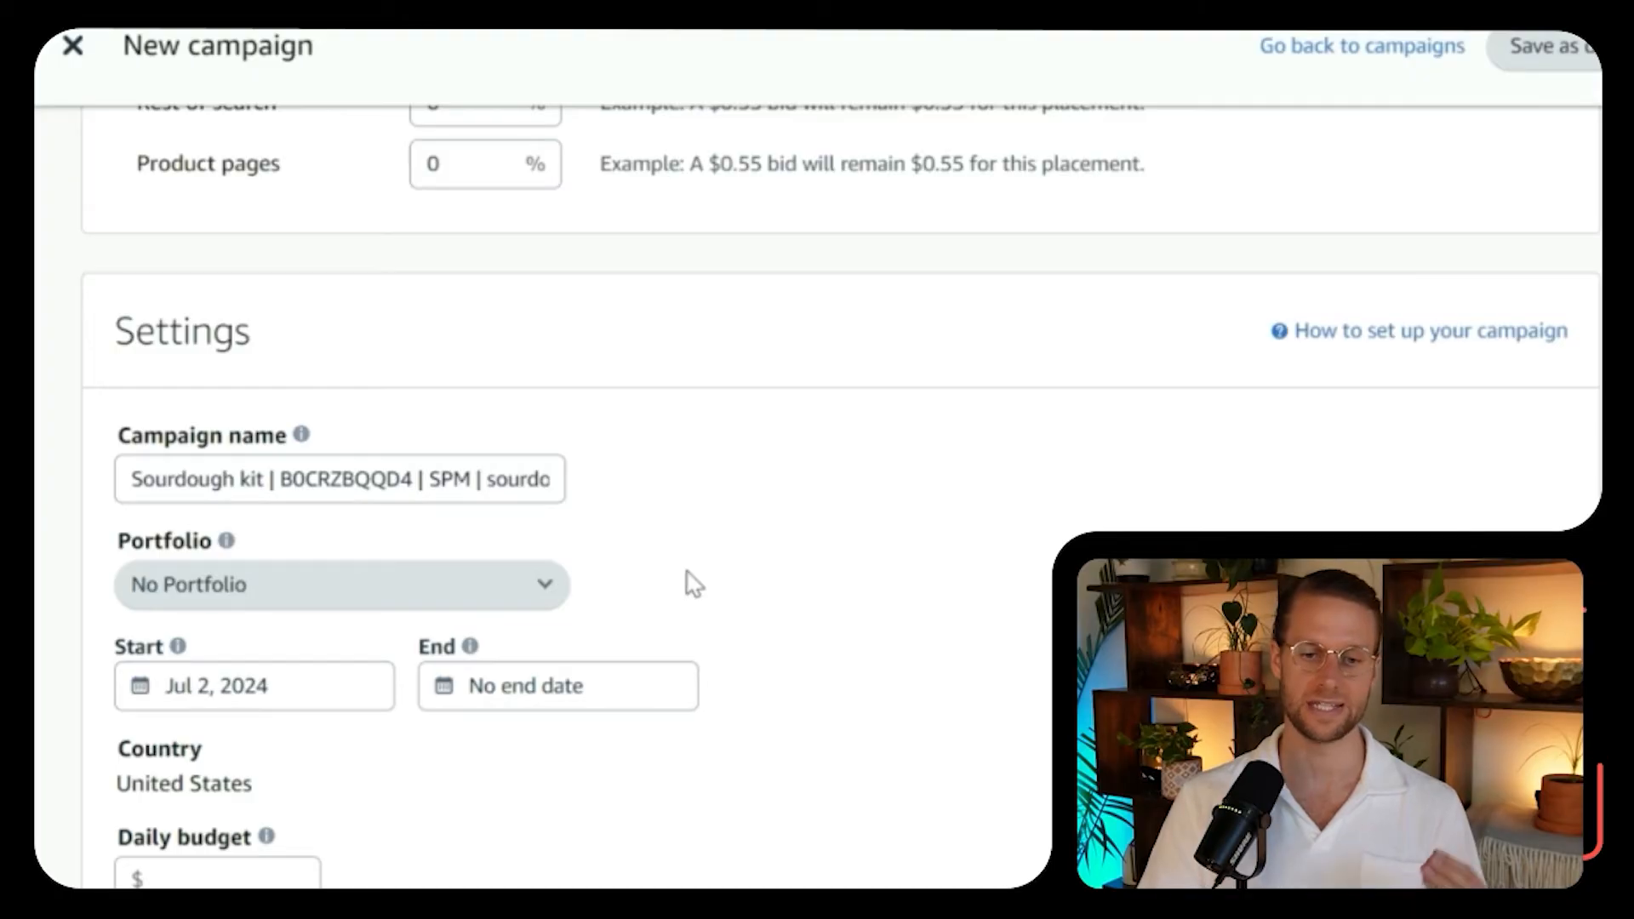
Set the campaign's daily budget to $100.
{"action": "scroll", "coordinate": [718, 591], "scroll_direction": "down", "scroll_amount": 2}
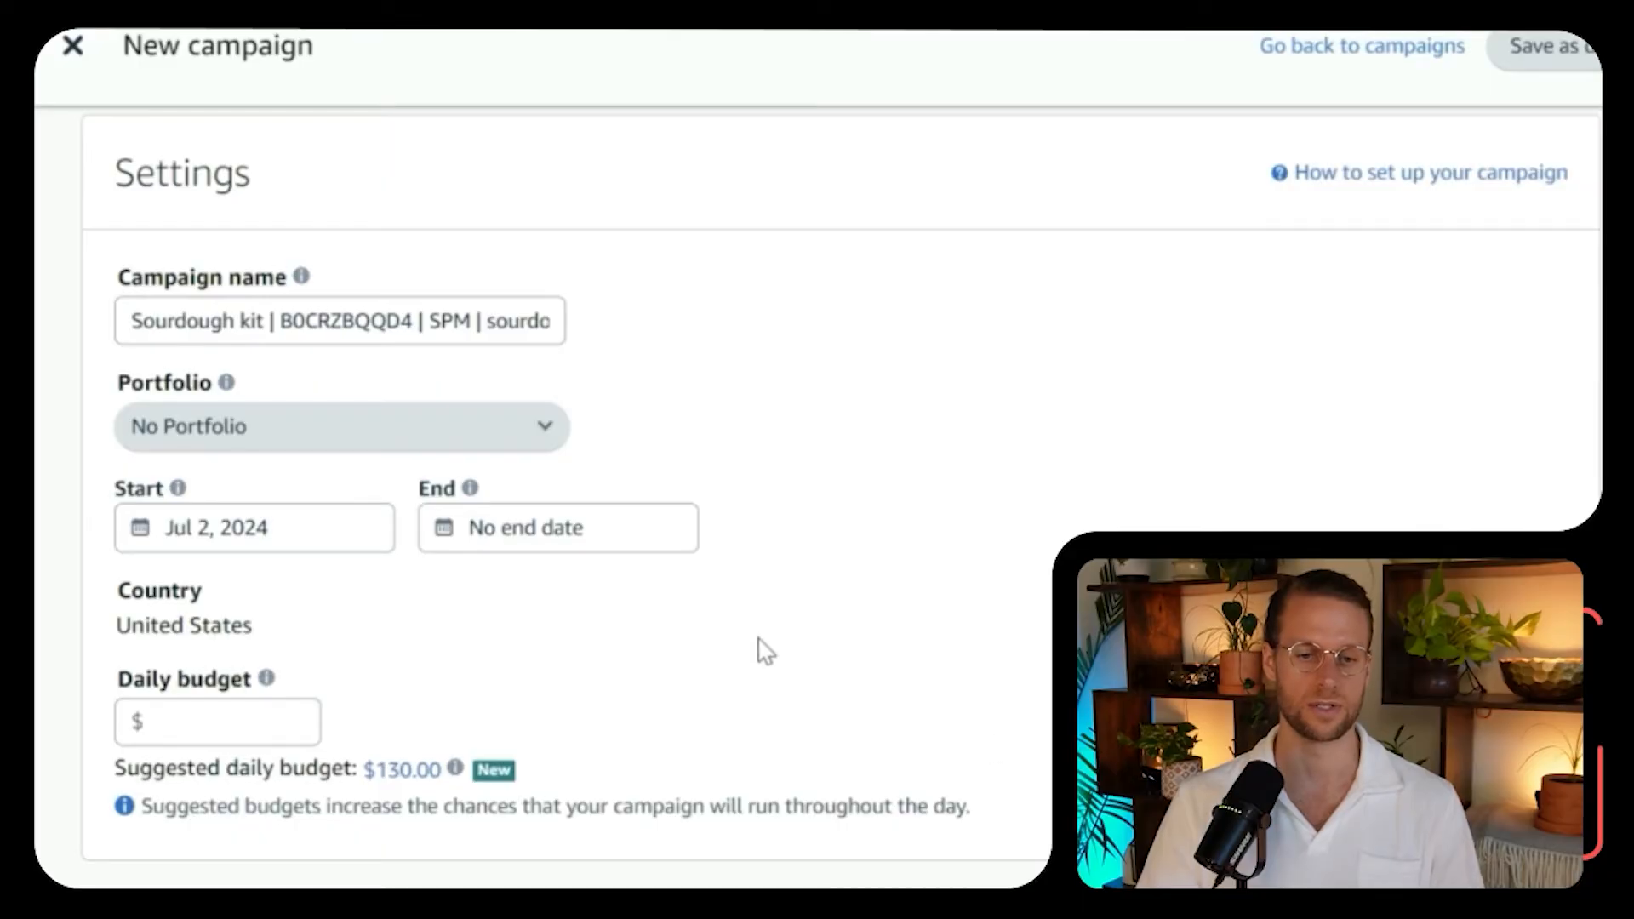
{"action": "scroll", "coordinate": [490, 611], "scroll_direction": "down", "scroll_amount": 2}
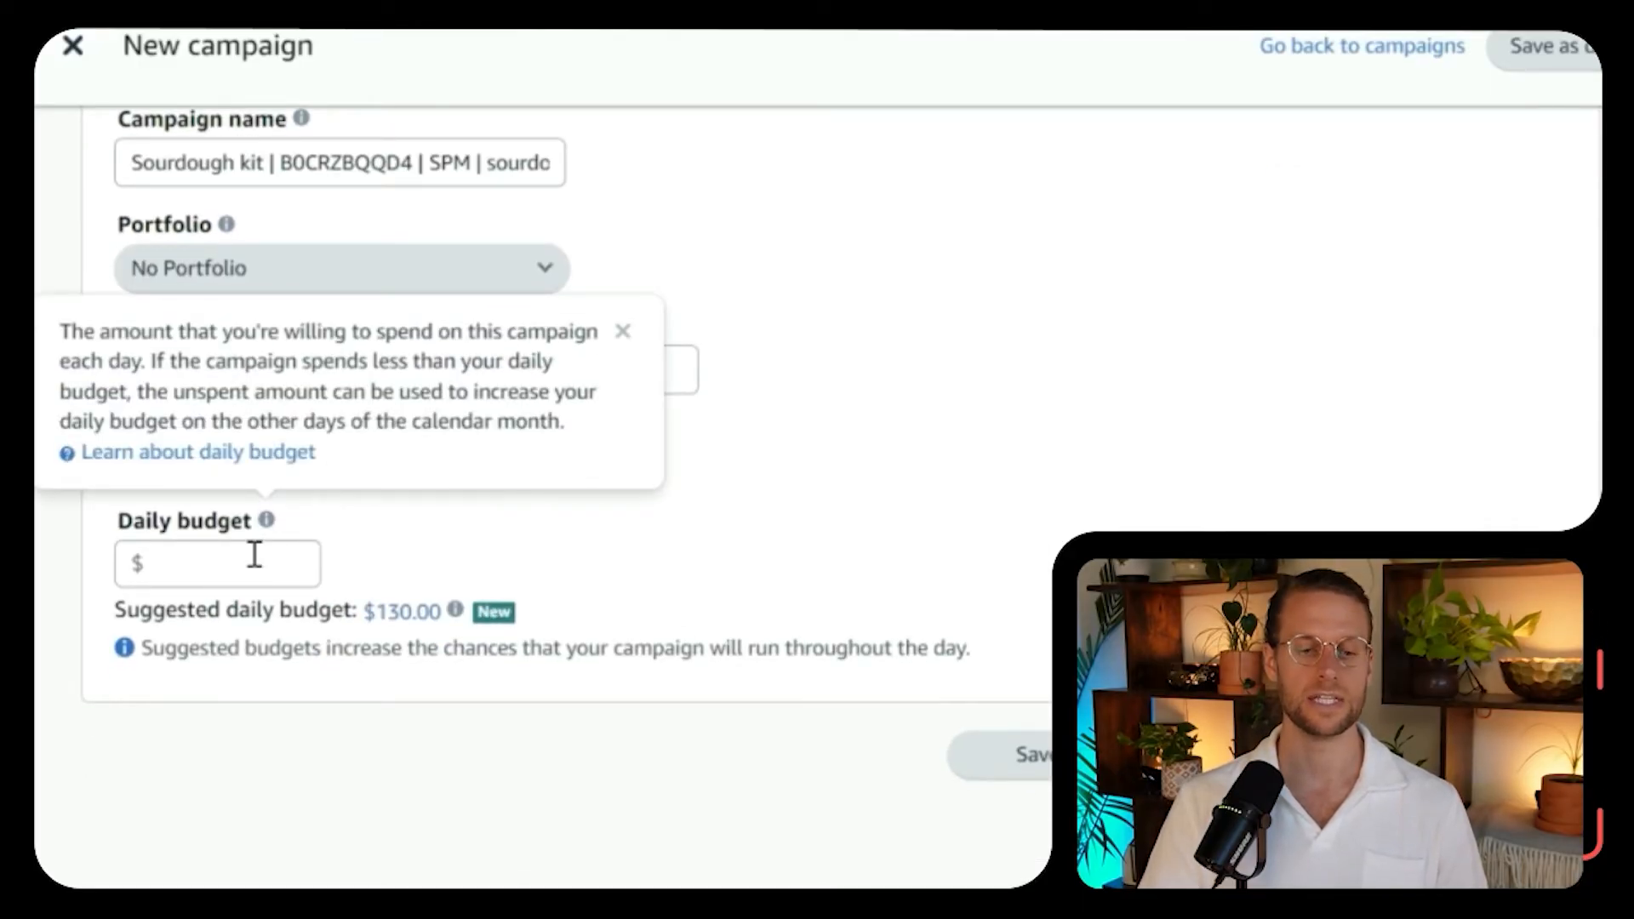
{"action": "left_click", "coordinate": [255, 554]}
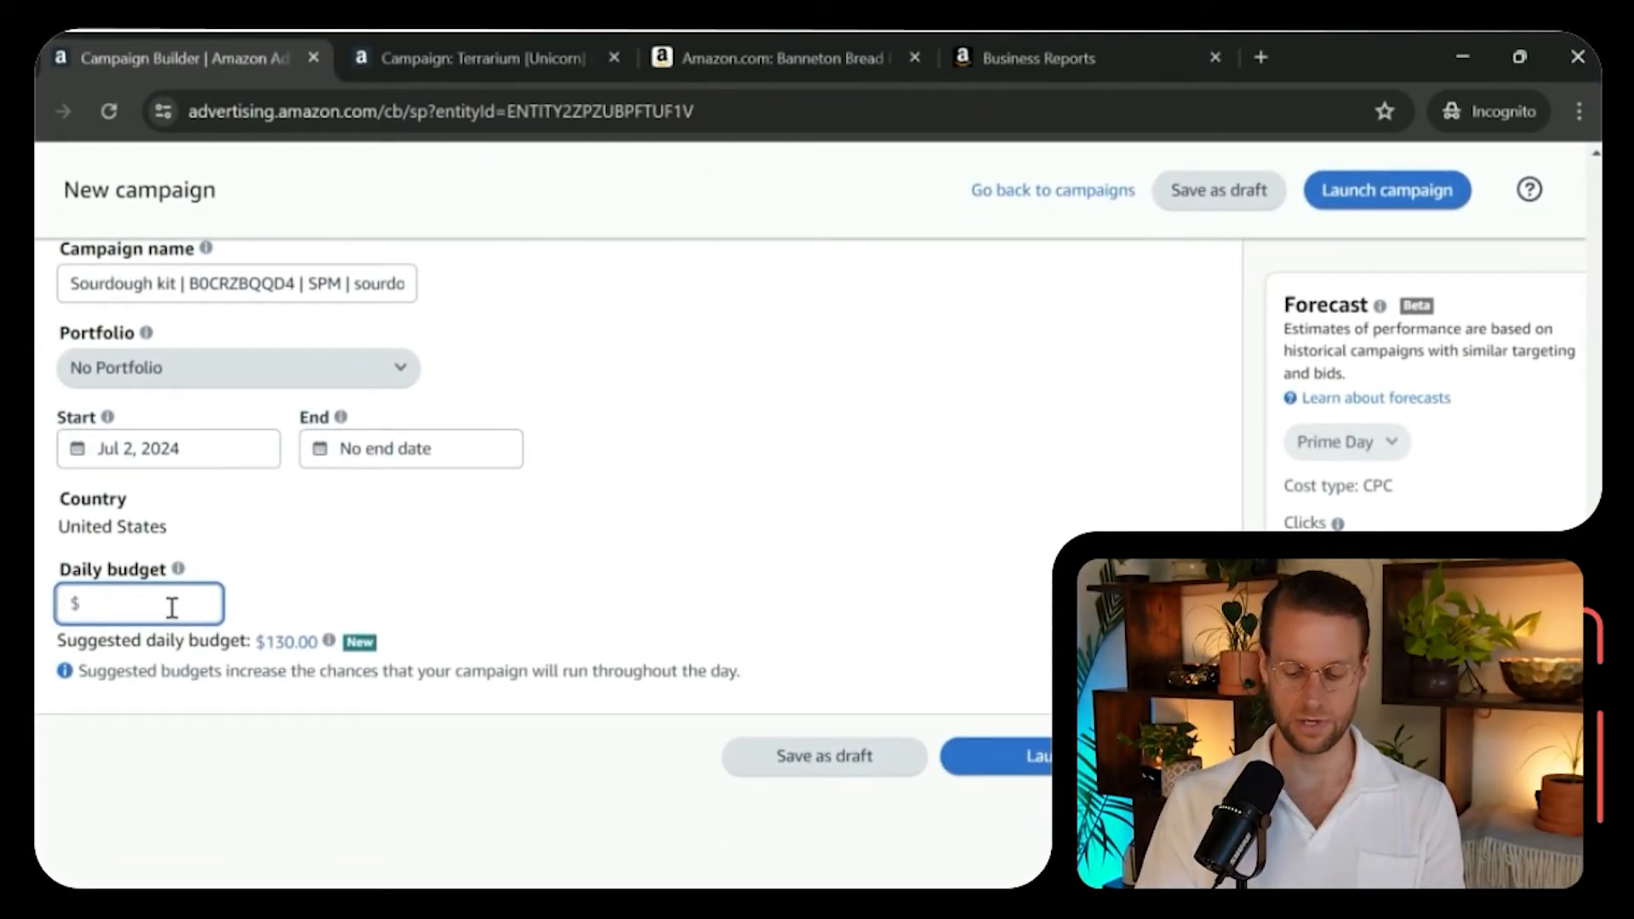
{"action": "type", "text": "100"}
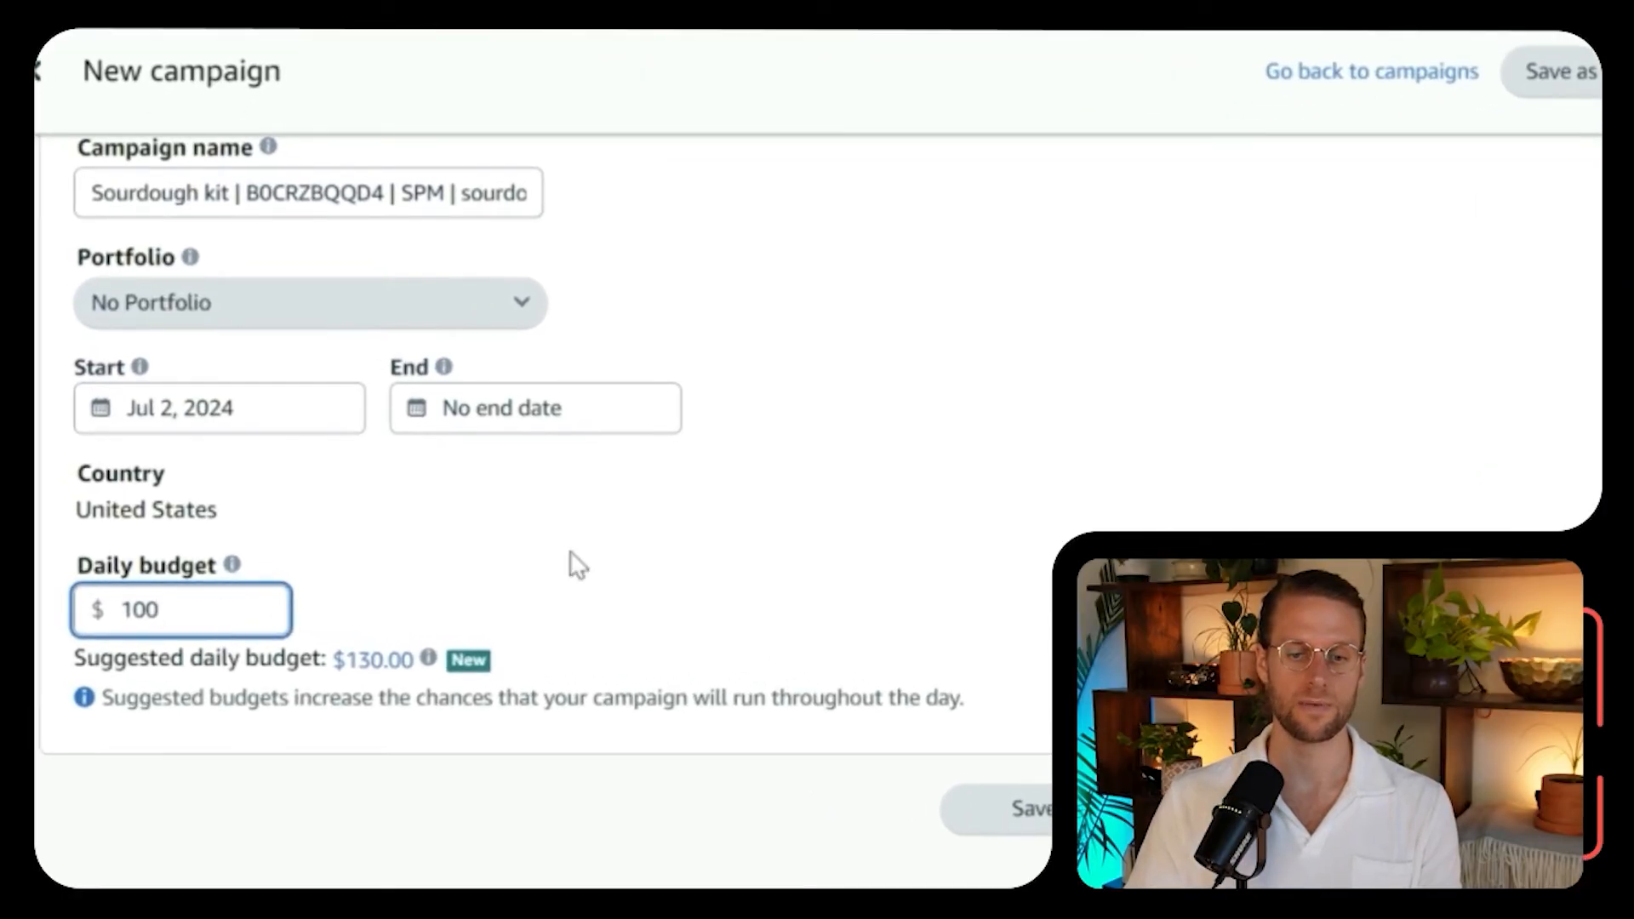
{"action": "left_click", "coordinate": [853, 465]}
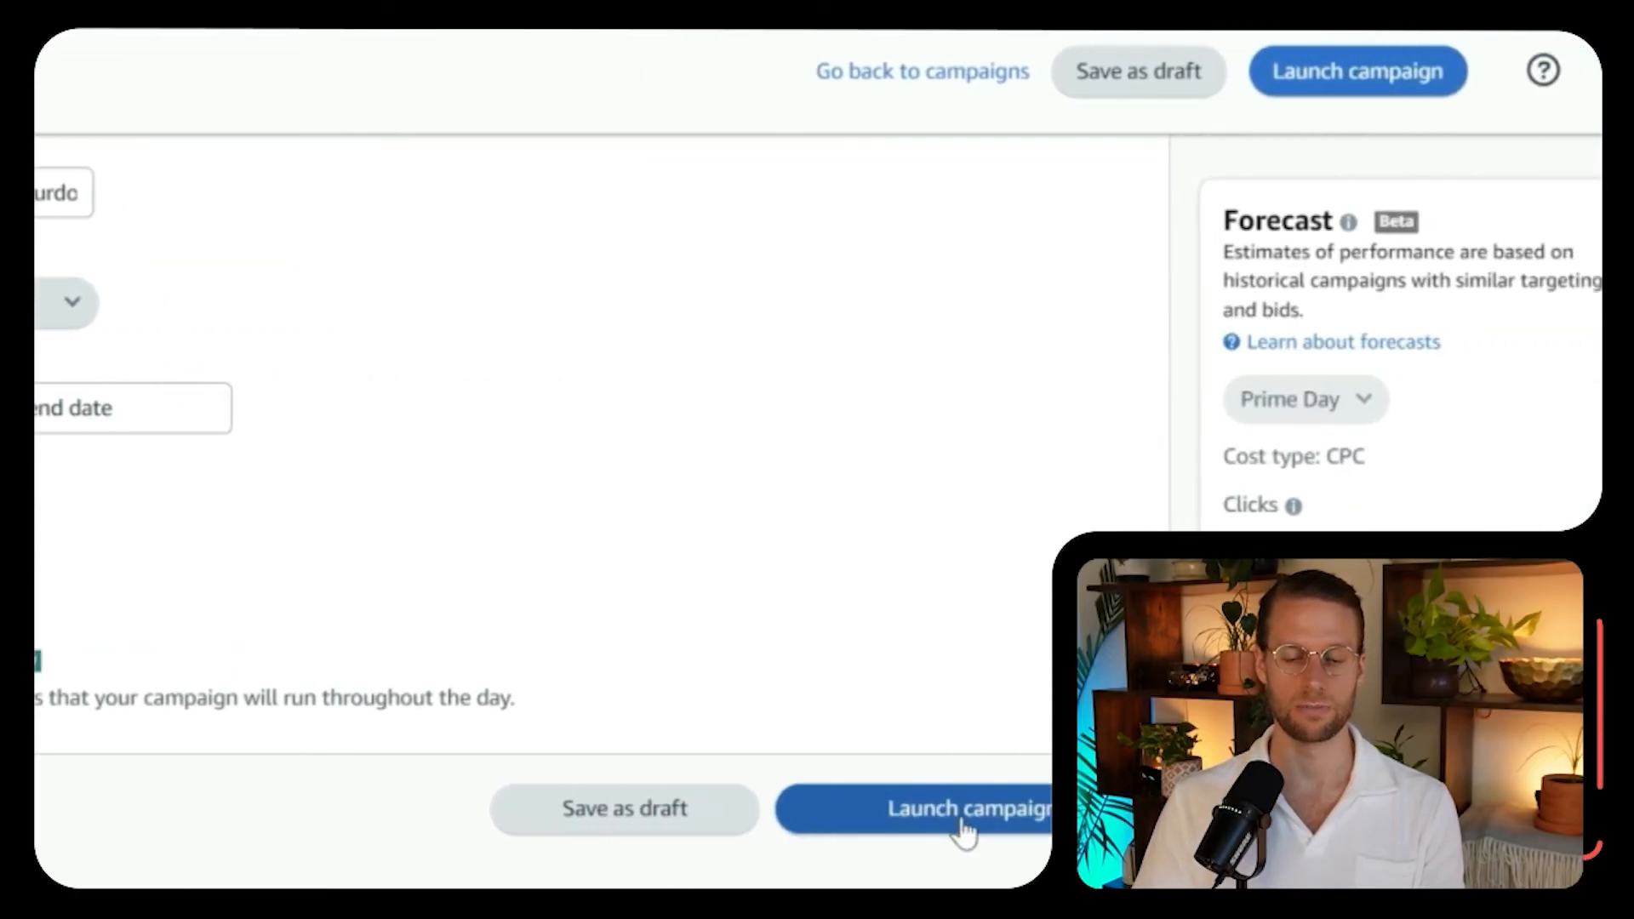
Return to the manual targeting settings and switch the targeting type from keywords to Product targeting.
{"action": "scroll", "coordinate": [614, 653], "scroll_direction": "up", "scroll_amount": 18}
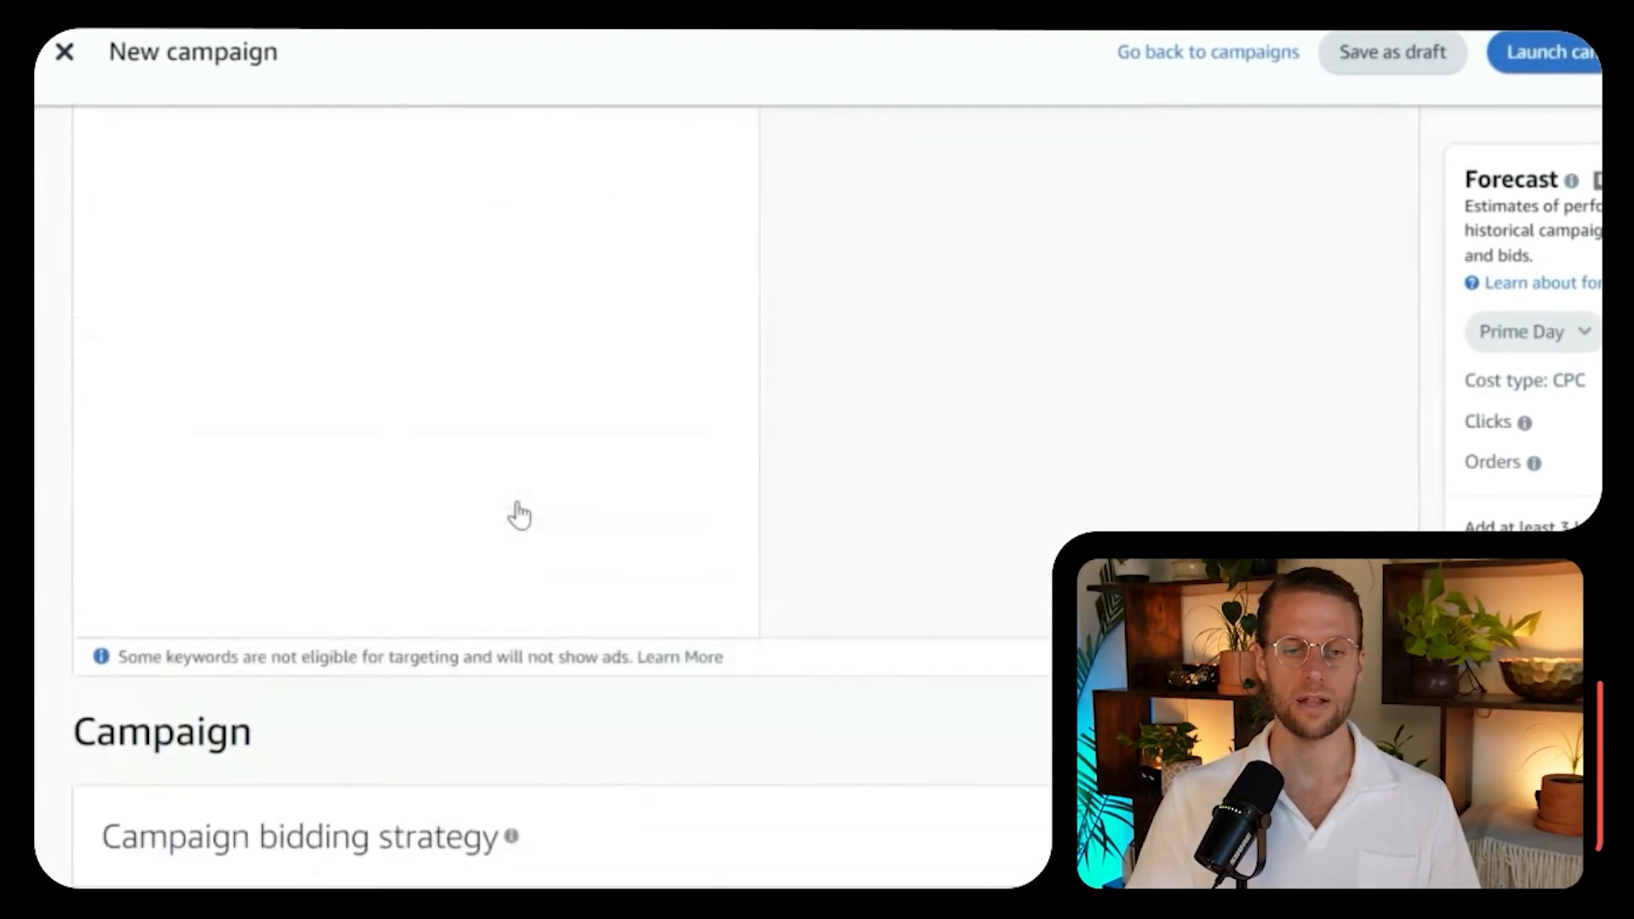
{"action": "scroll", "coordinate": [519, 515], "scroll_direction": "up", "scroll_amount": 15}
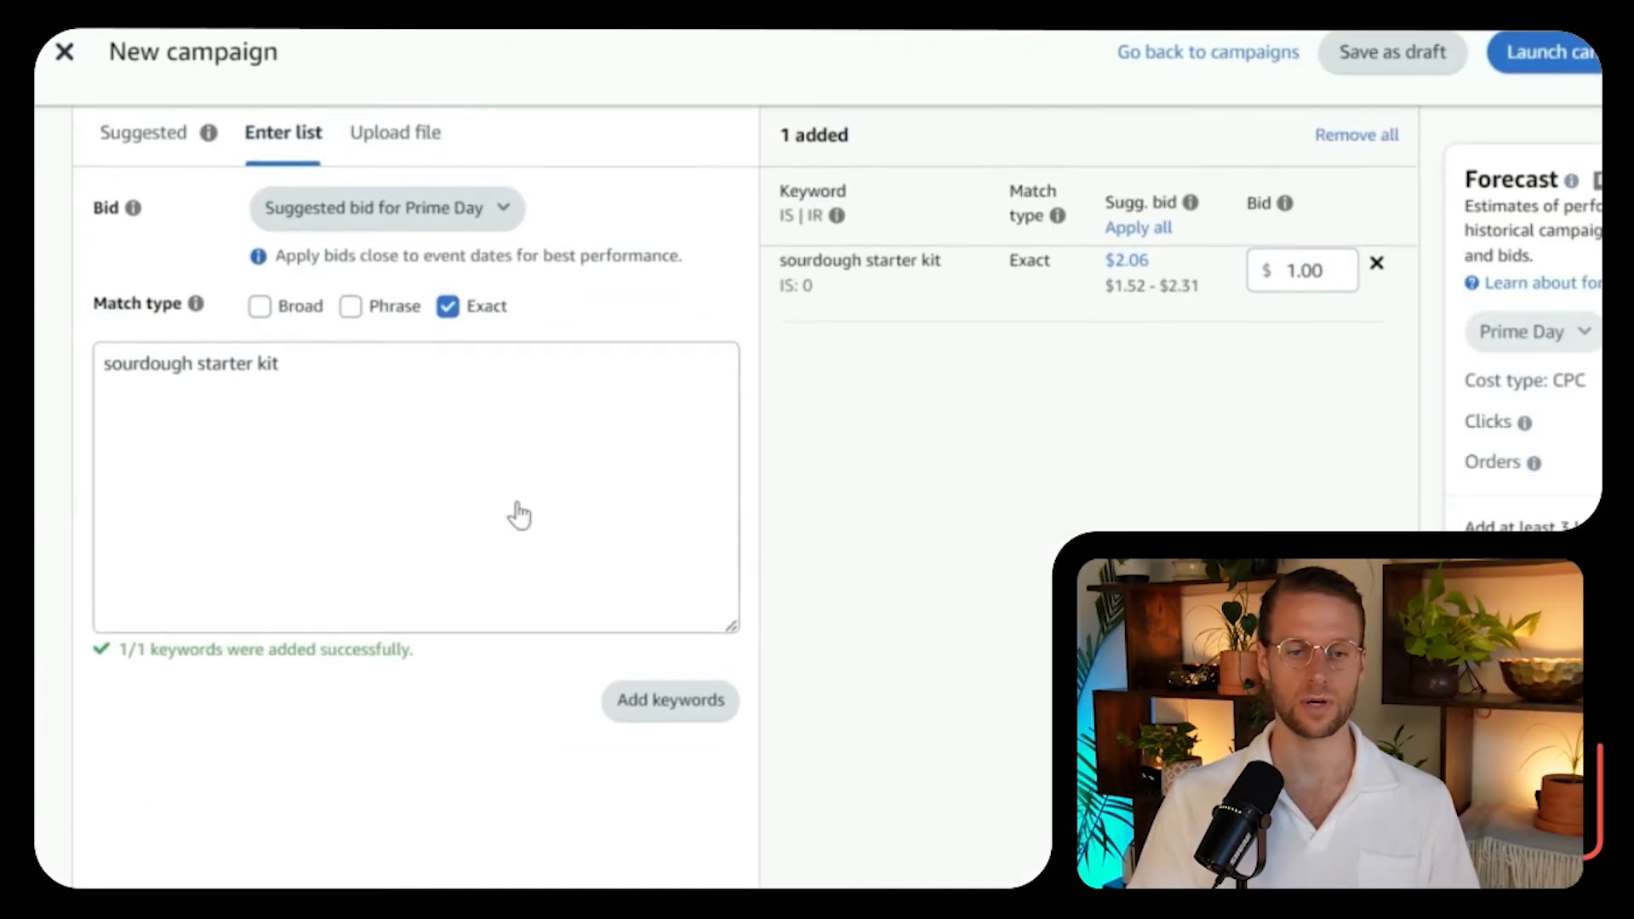
{"action": "scroll", "coordinate": [519, 515], "scroll_direction": "up", "scroll_amount": 2}
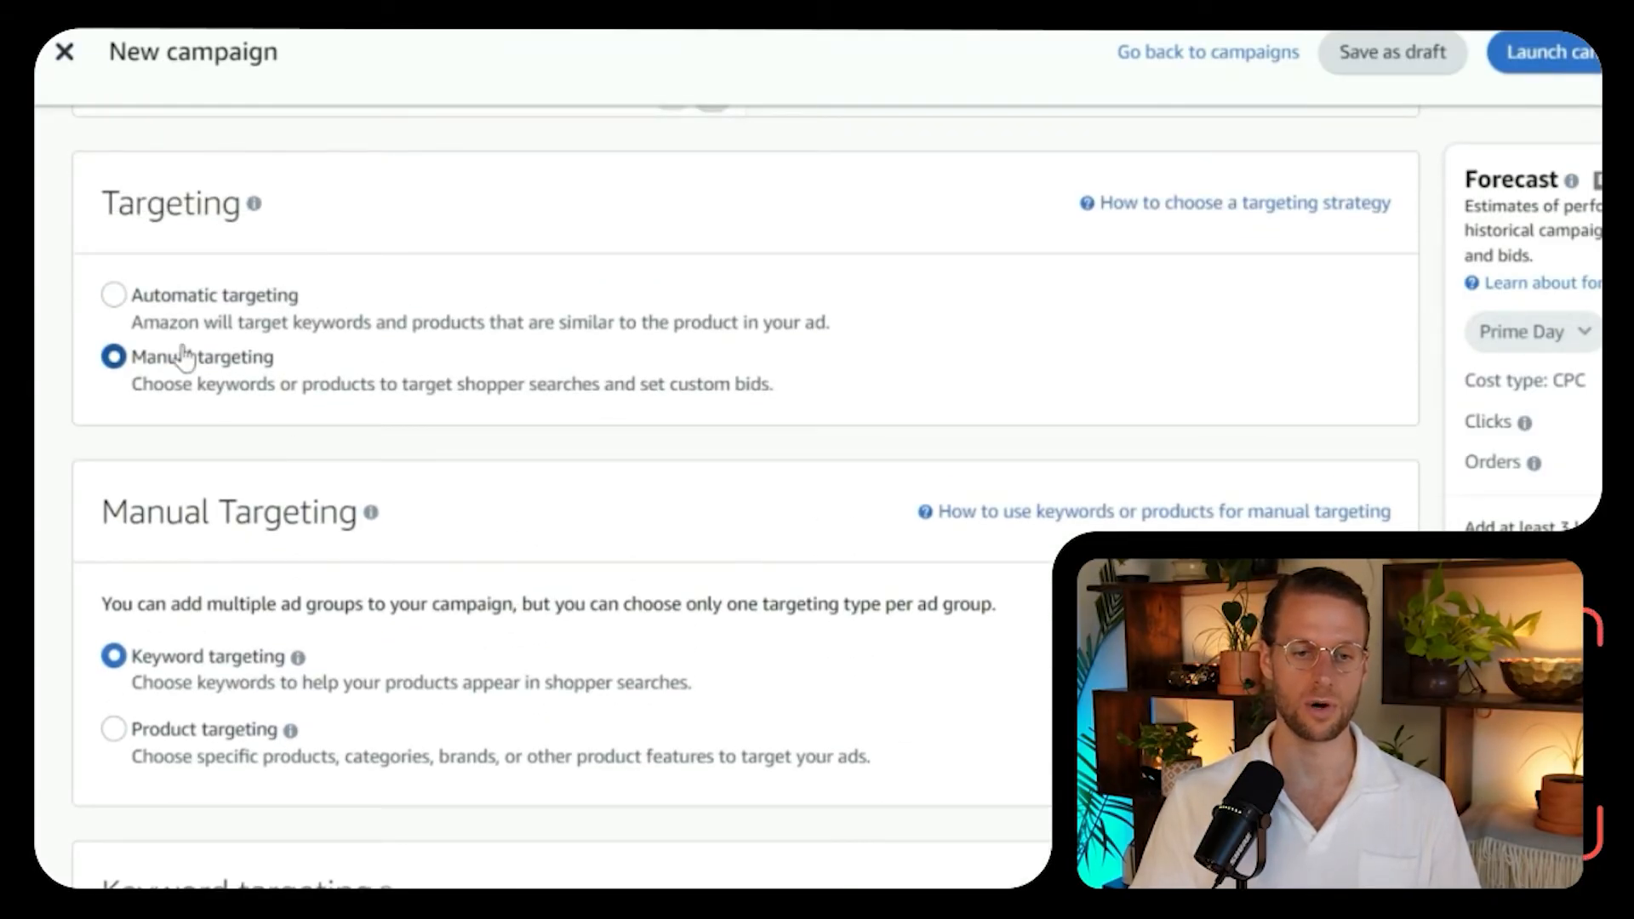
{"action": "scroll", "coordinate": [274, 719], "scroll_direction": "down", "scroll_amount": 5}
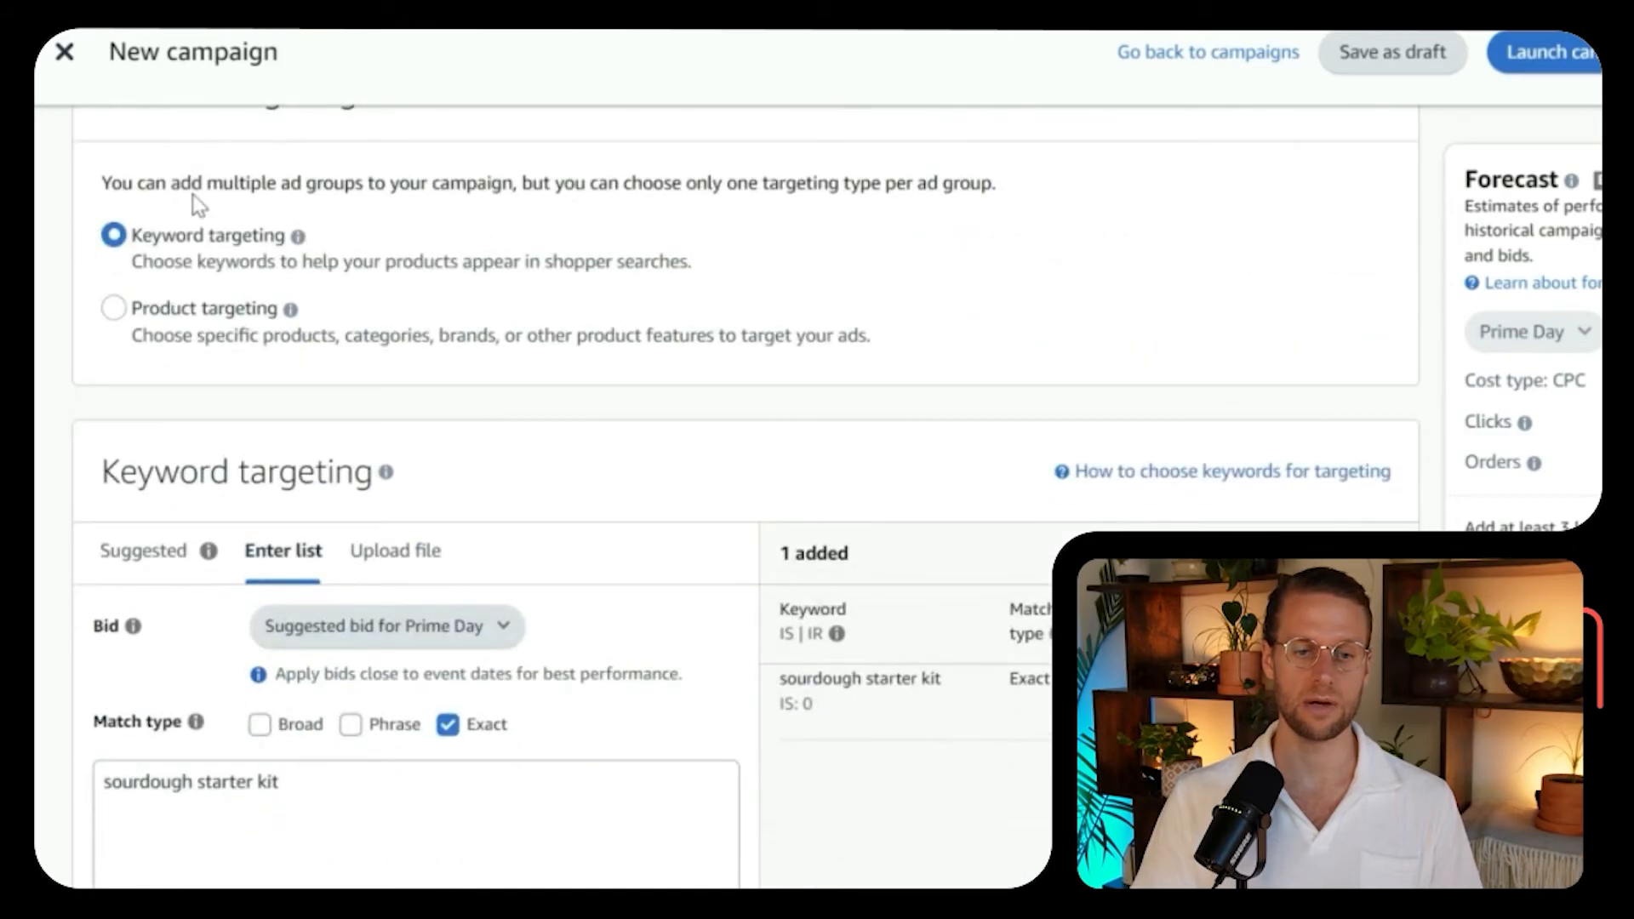
{"action": "left_click", "coordinate": [186, 330]}
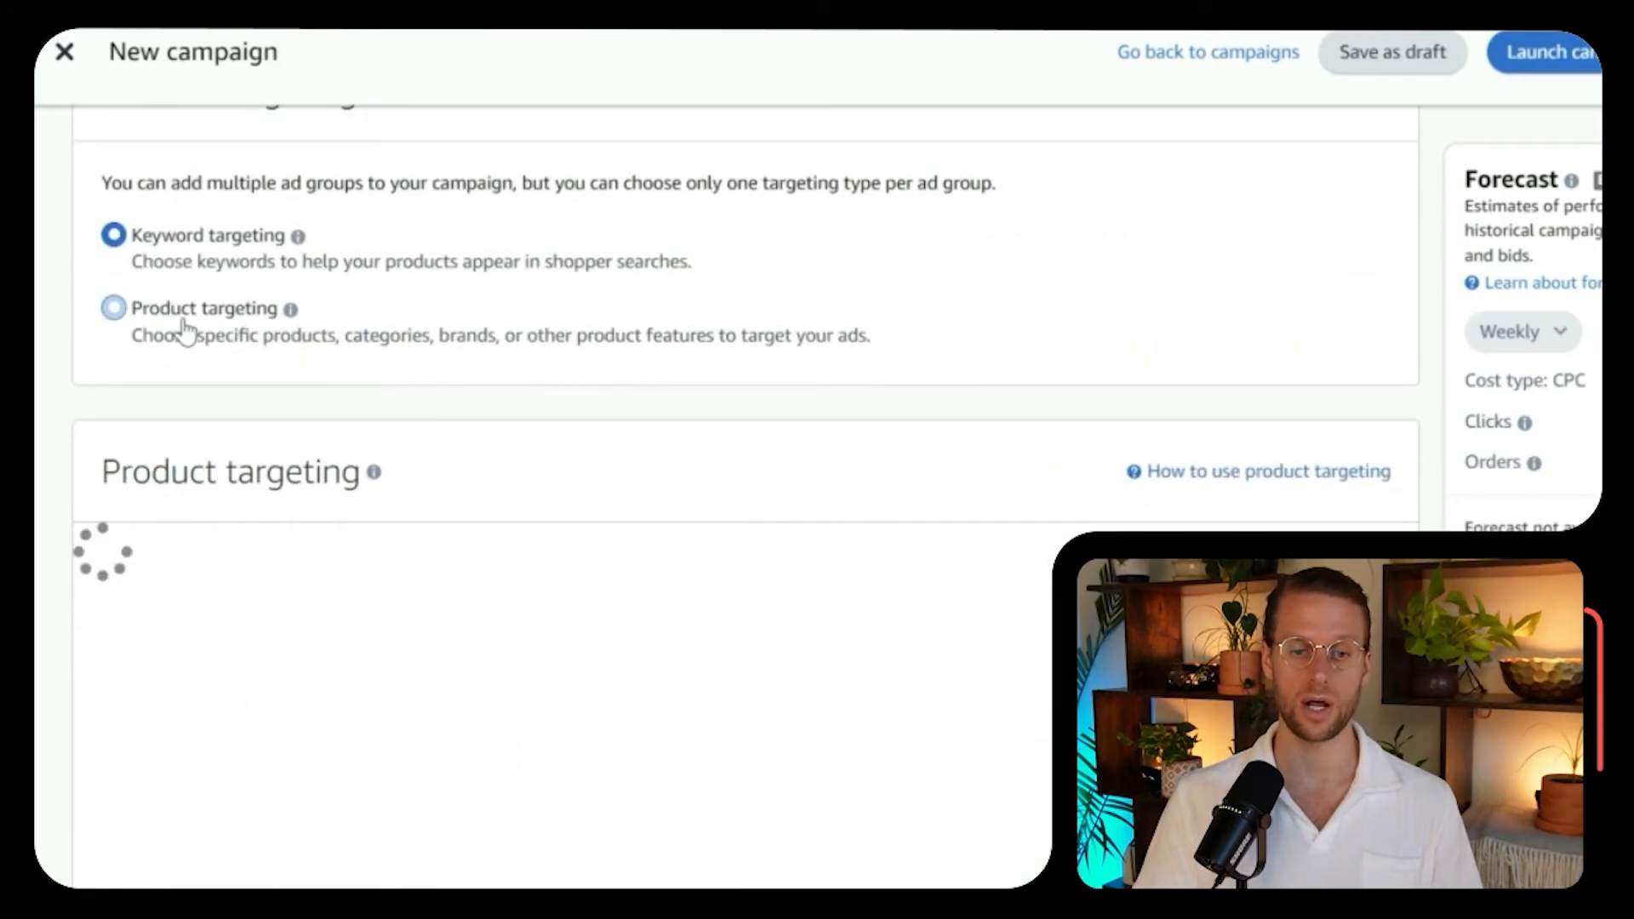
{"action": "scroll", "coordinate": [662, 376], "scroll_direction": "down", "scroll_amount": 2}
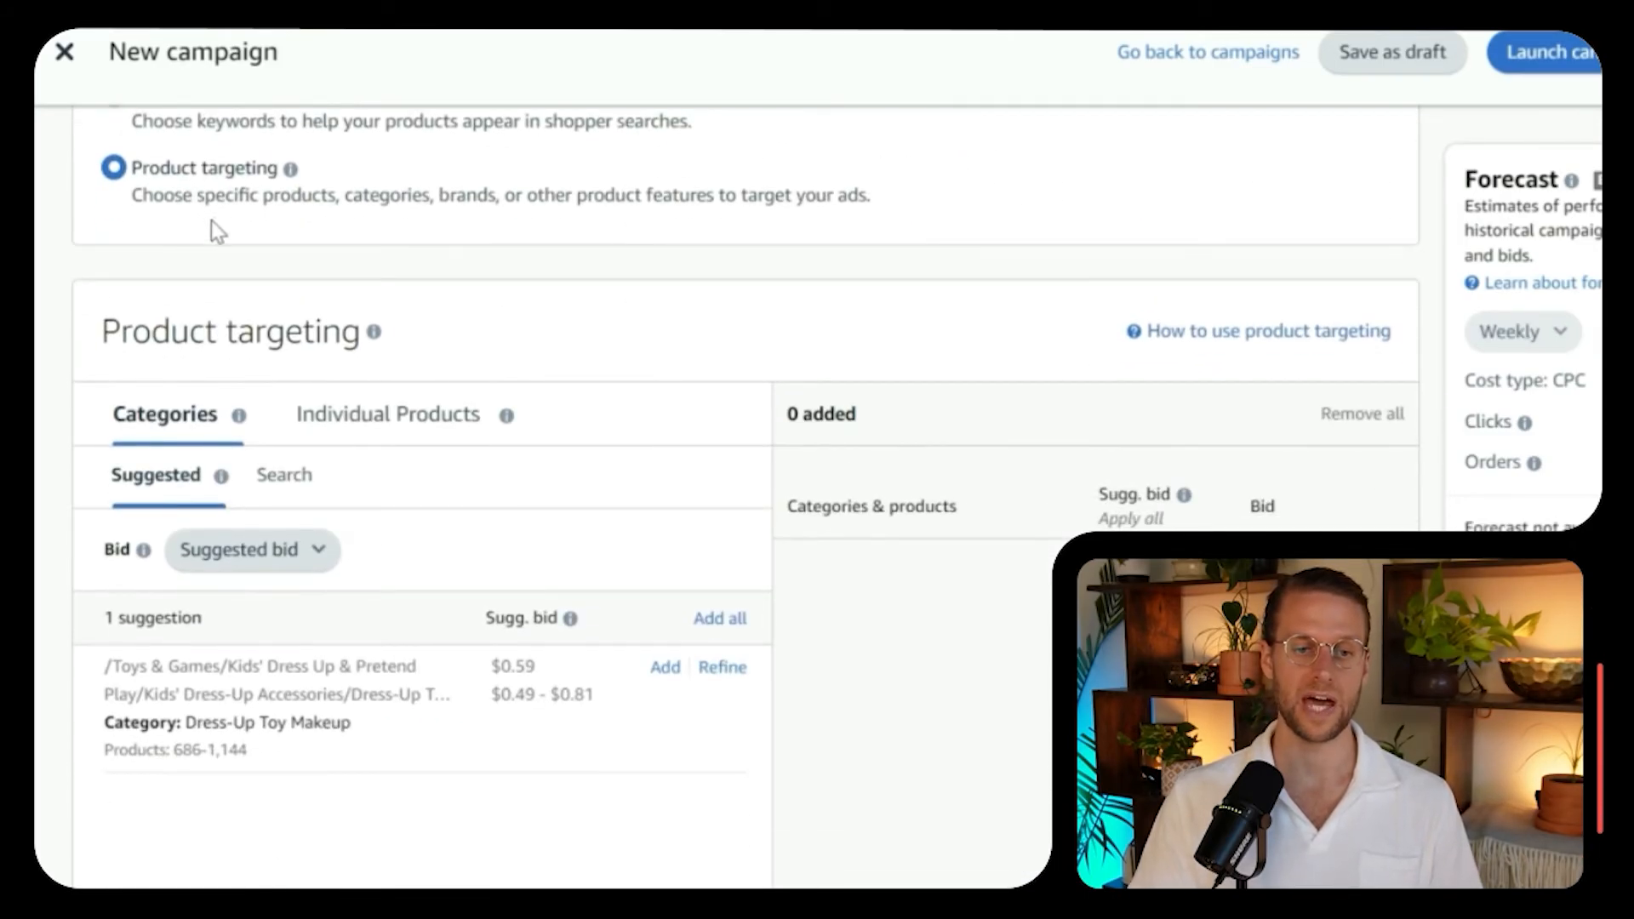
{"action": "scroll", "coordinate": [212, 222], "scroll_direction": "up", "scroll_amount": 8}
{"action": "scroll", "coordinate": [207, 511], "scroll_direction": "down", "scroll_amount": 3}
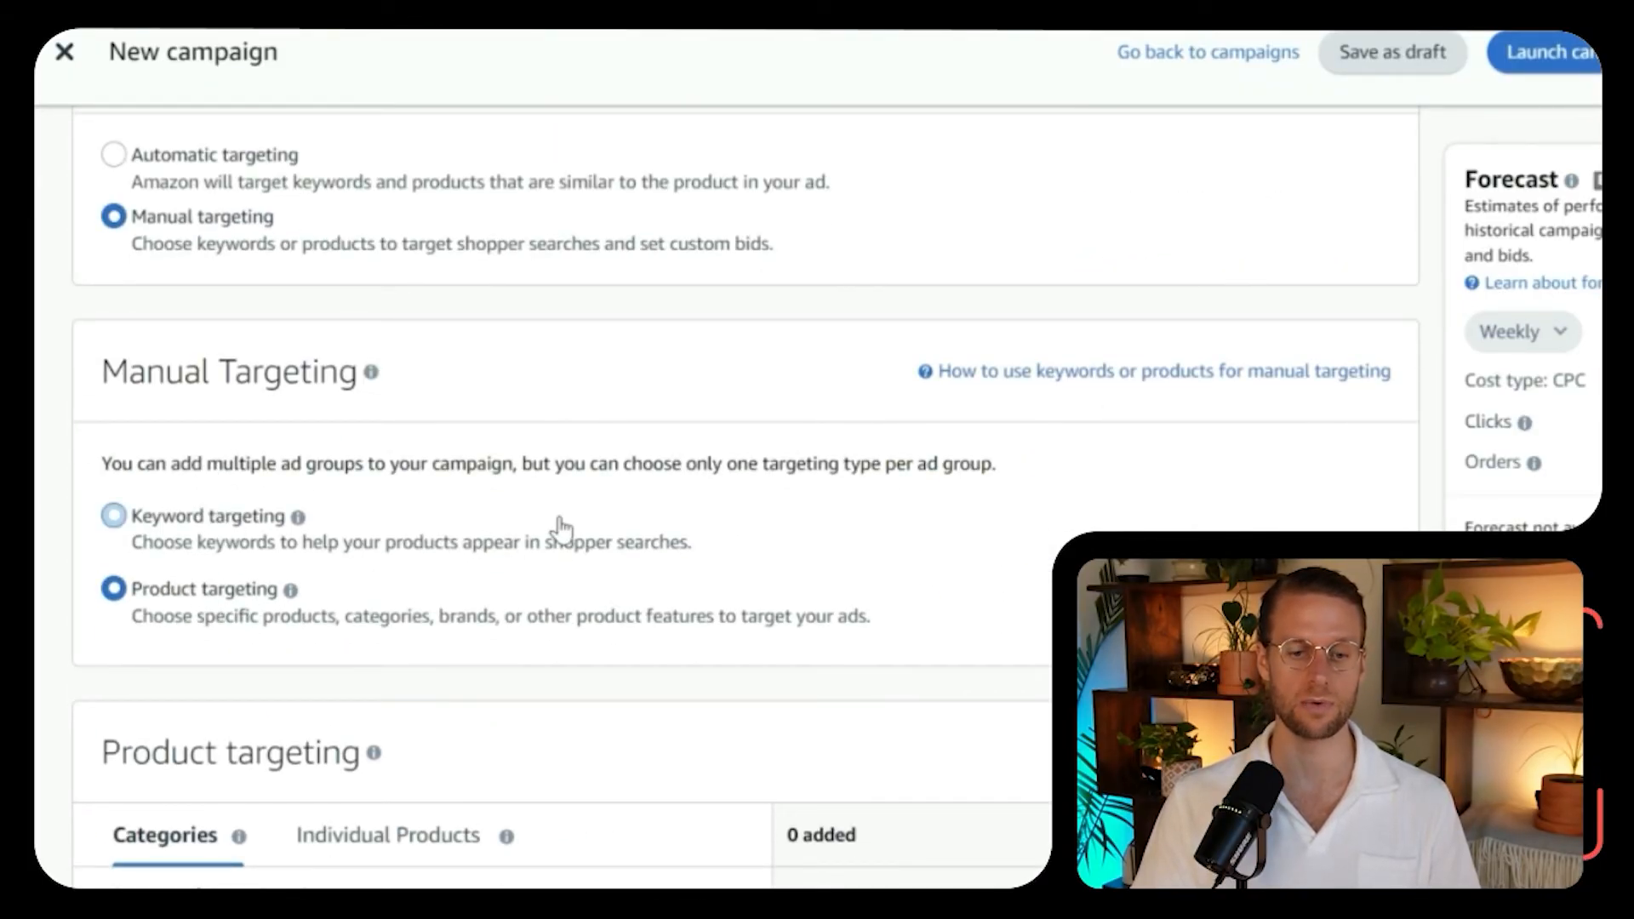
{"action": "scroll", "coordinate": [558, 529], "scroll_direction": "down", "scroll_amount": 8}
{"action": "scroll", "coordinate": [558, 528], "scroll_direction": "up", "scroll_amount": 2}
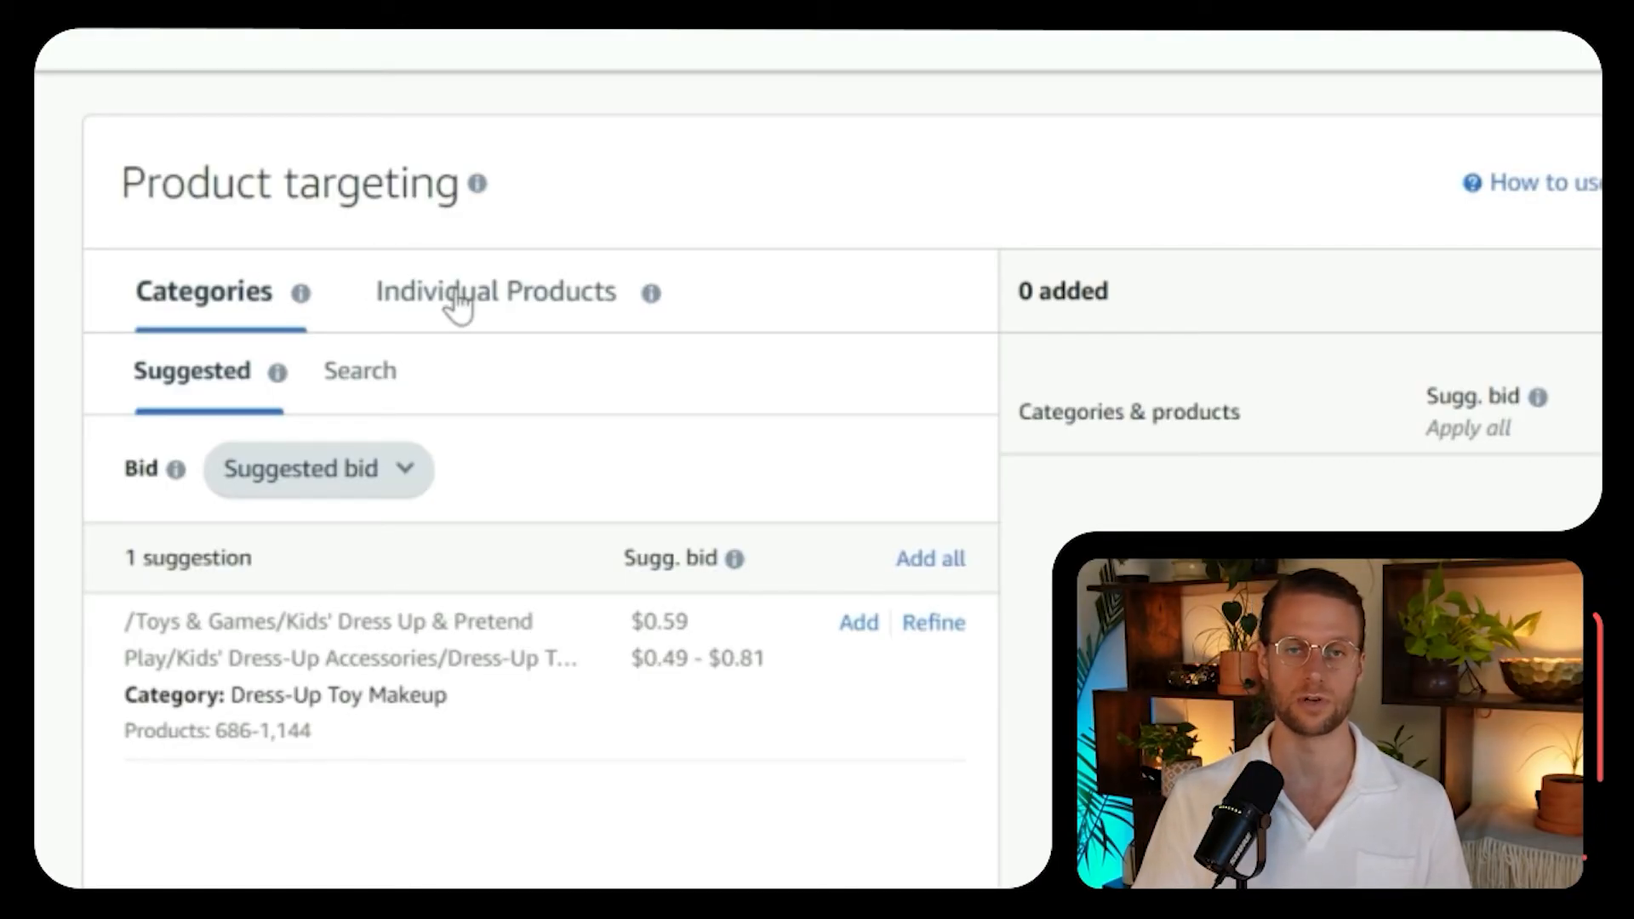
Open individual product targeting, look through the Search, Enter list and Upload methods, and return to Enter list.
{"action": "left_click", "coordinate": [517, 316]}
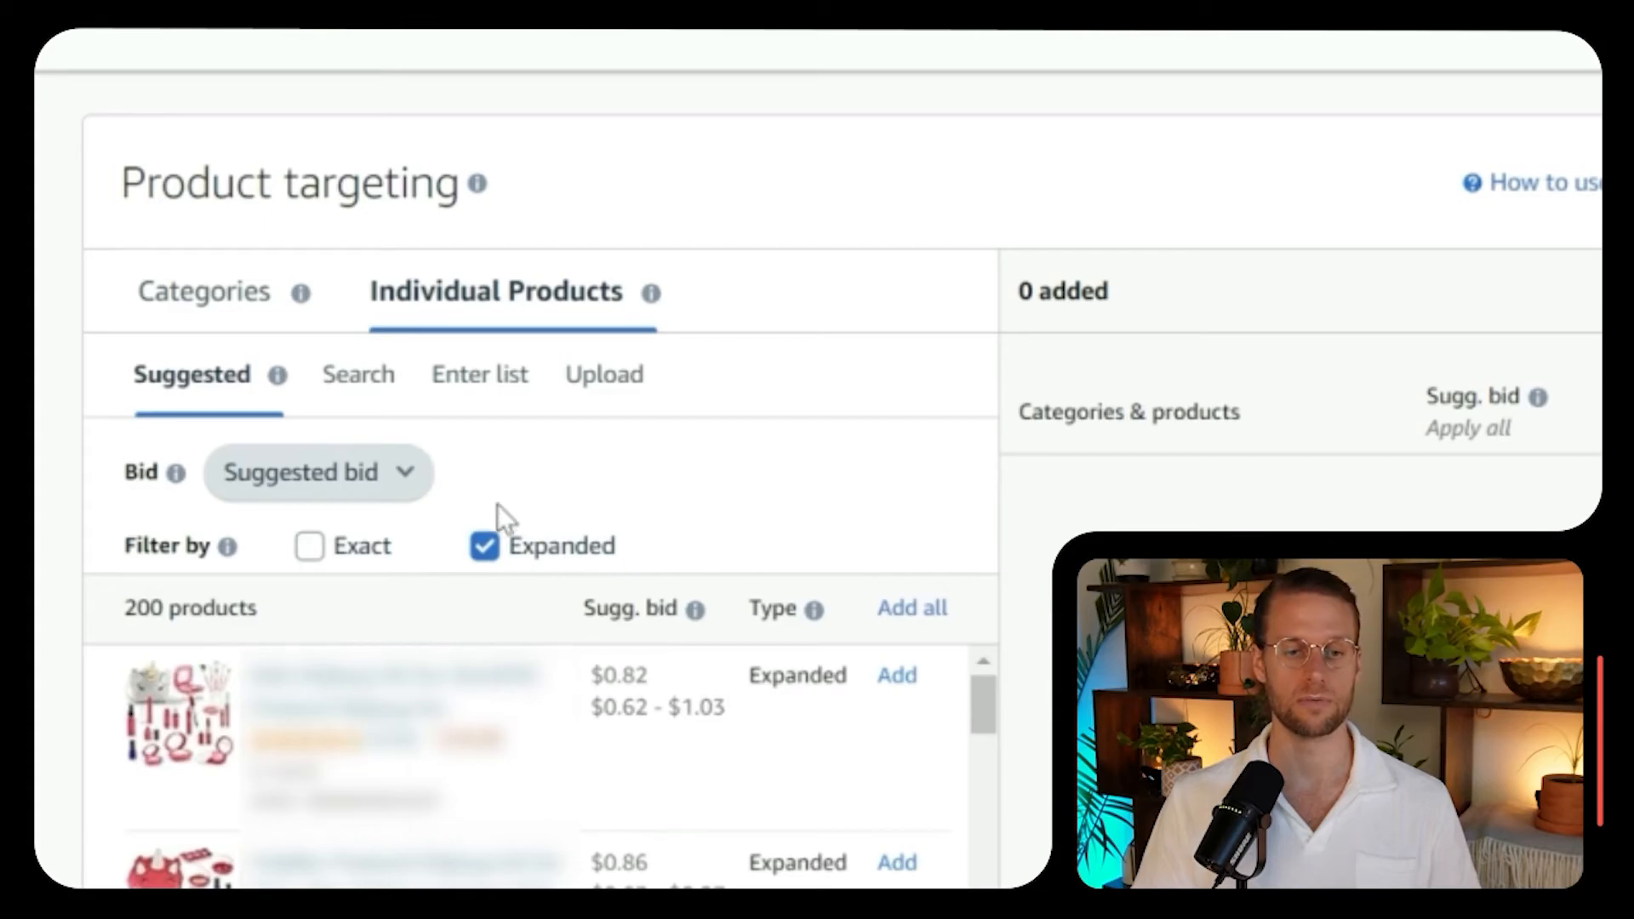
{"action": "left_click", "coordinate": [366, 384]}
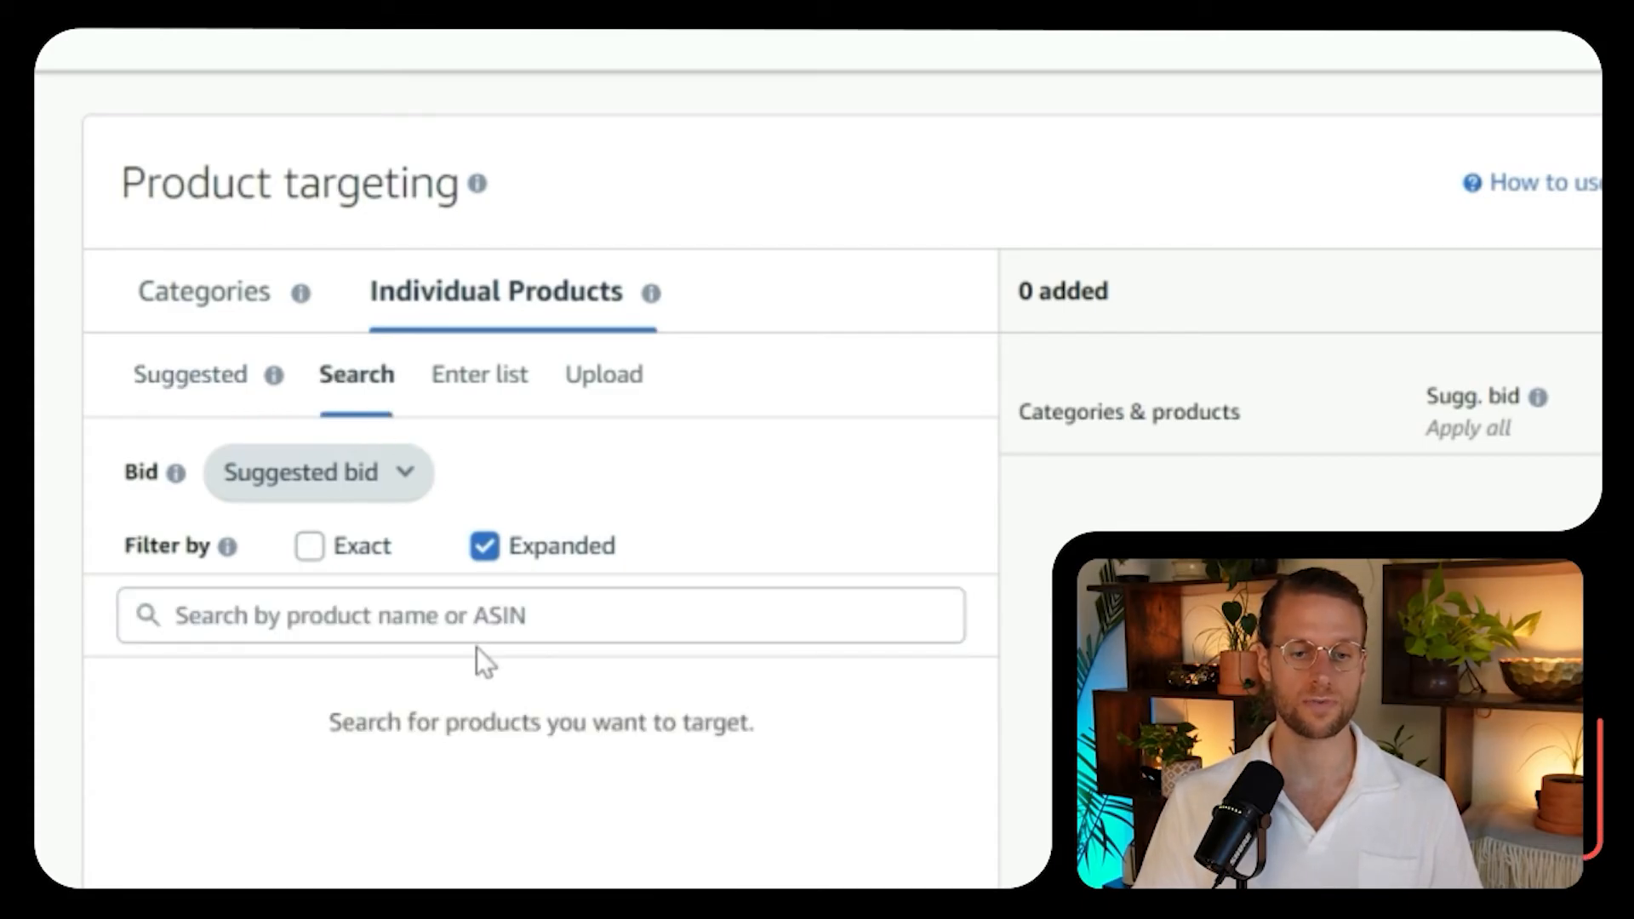
{"action": "left_click", "coordinate": [479, 617]}
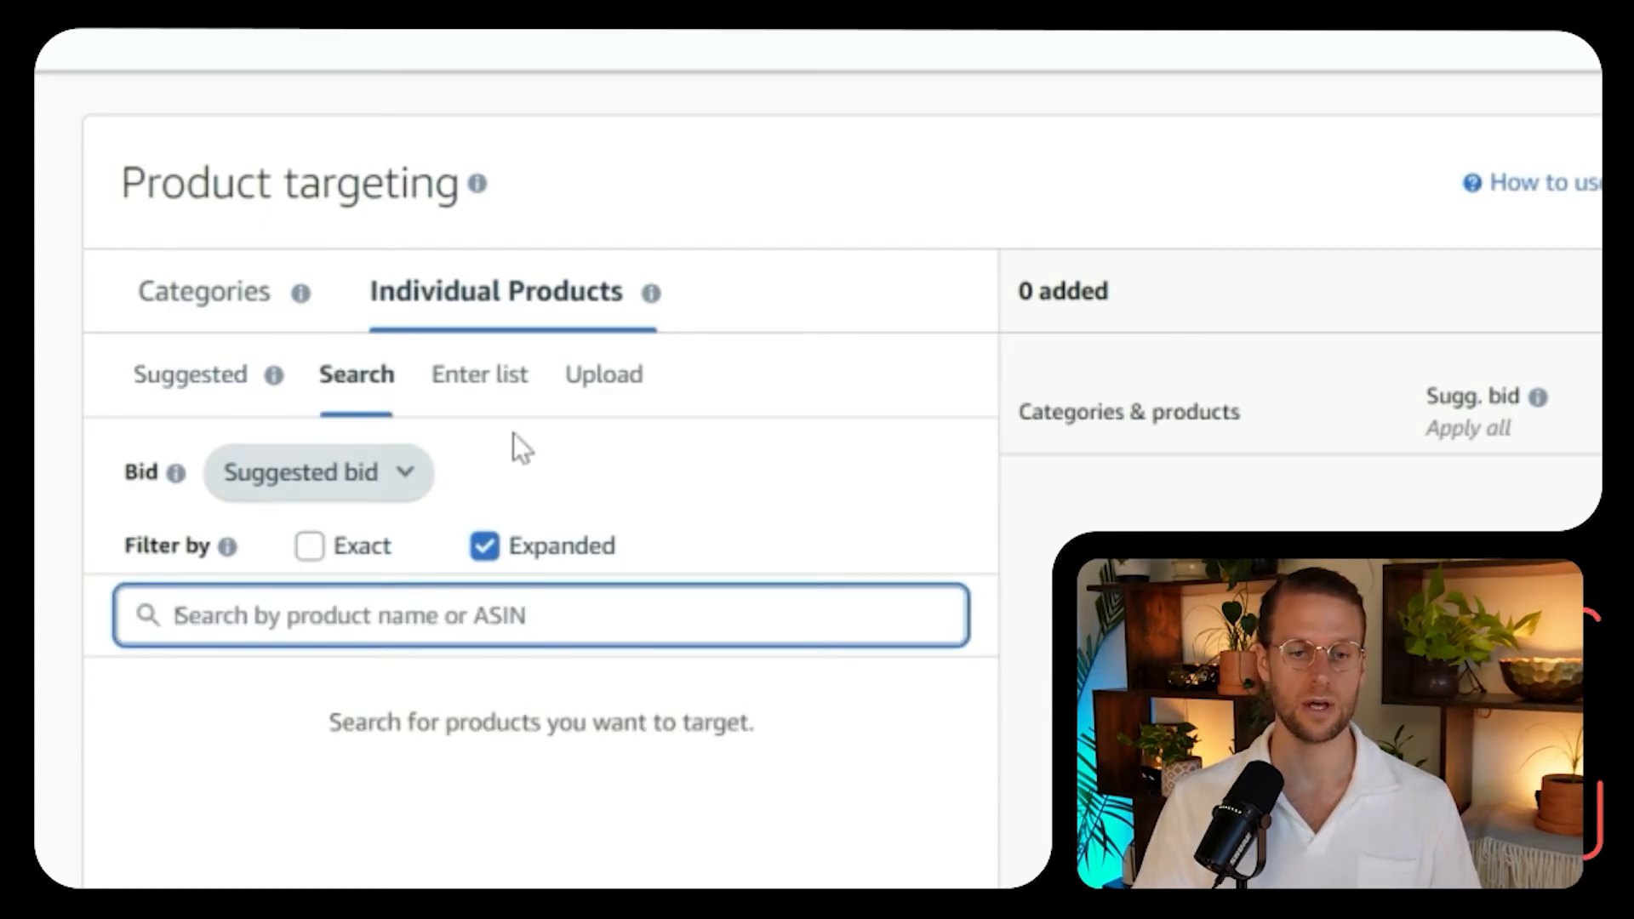
{"action": "left_click", "coordinate": [487, 396]}
{"action": "scroll", "coordinate": [544, 503], "scroll_direction": "down", "scroll_amount": 2}
{"action": "left_click", "coordinate": [541, 562]}
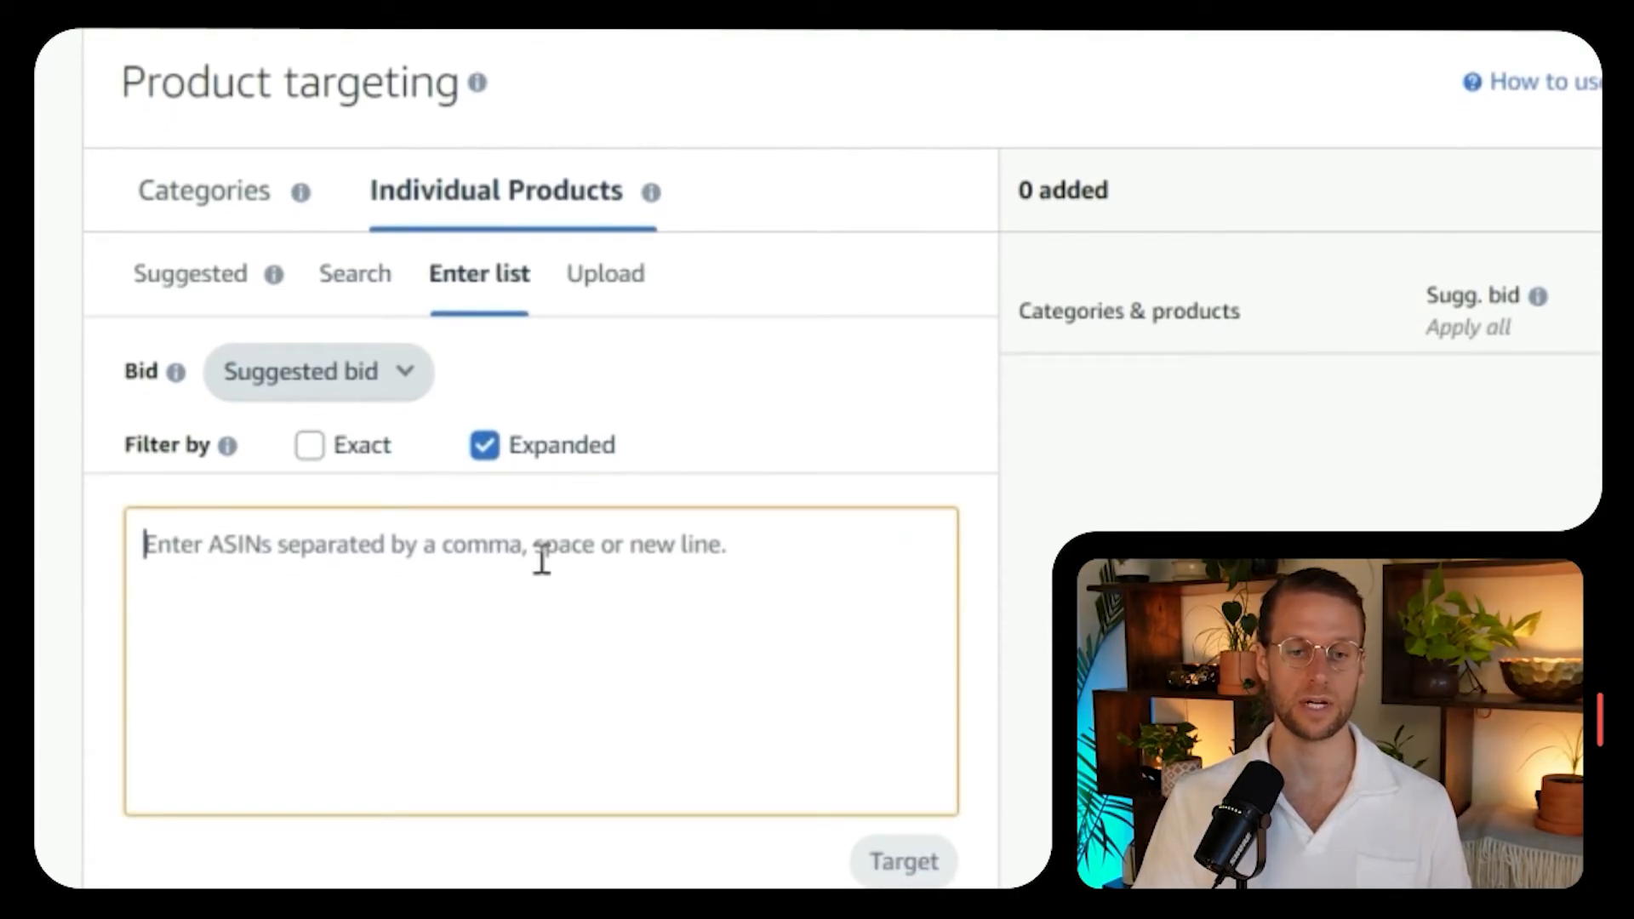
{"action": "left_click", "coordinate": [615, 285]}
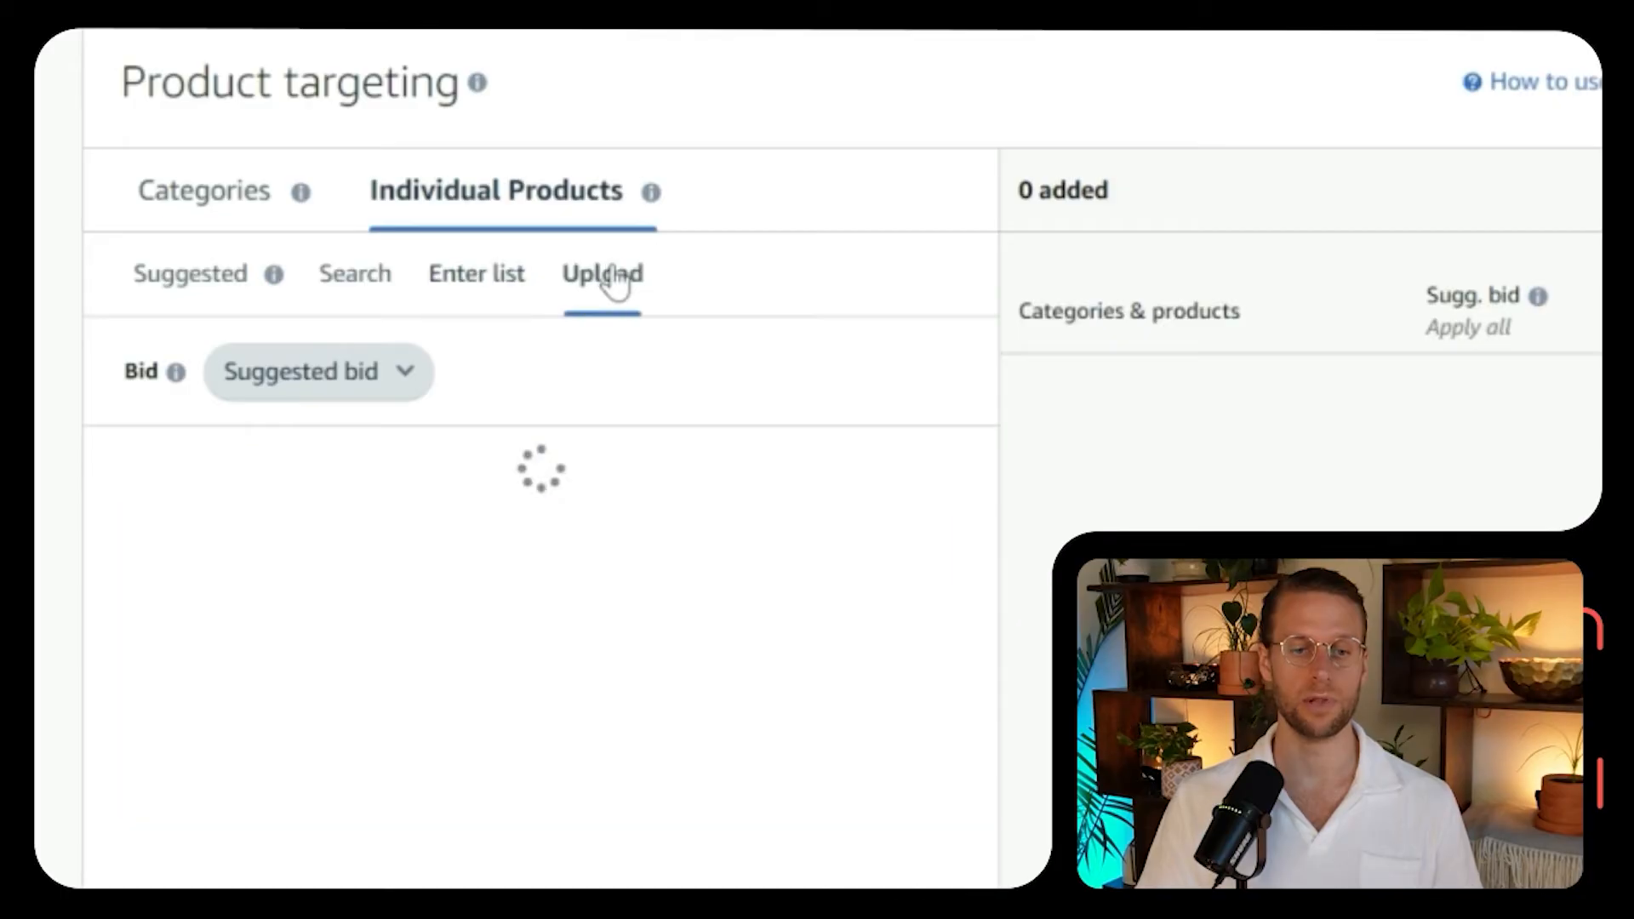
{"action": "left_click", "coordinate": [487, 308]}
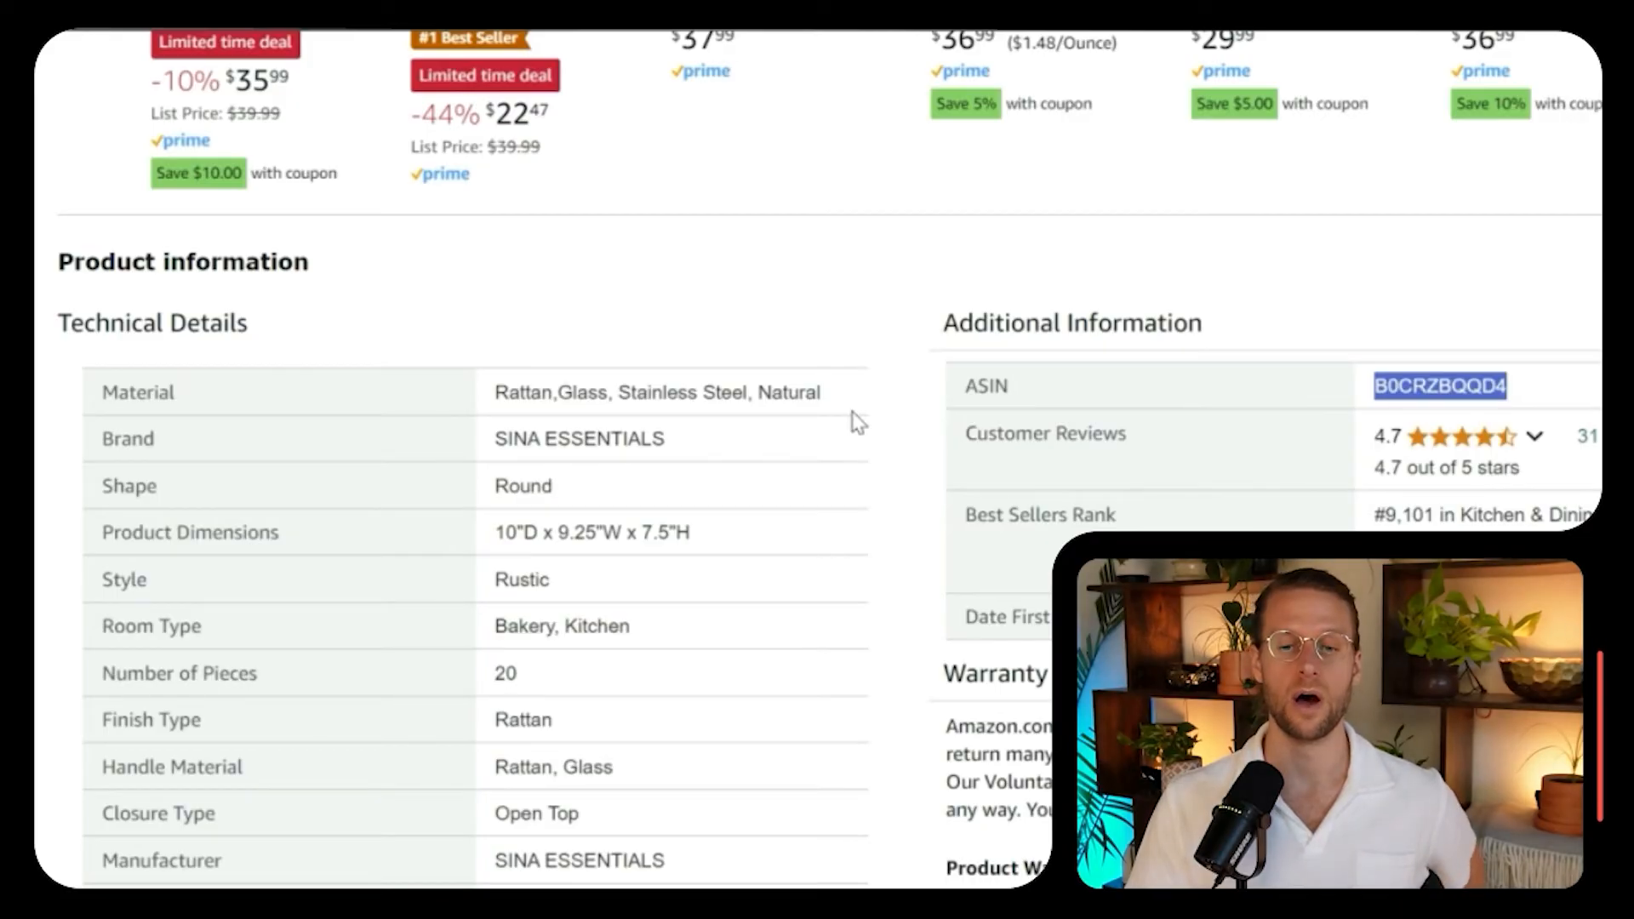
Enter the banneton basket set's ASIN B0CRZBQQD4 in the list of individual products for targeting.
{"action": "scroll", "coordinate": [858, 422], "scroll_direction": "up", "scroll_amount": 20}
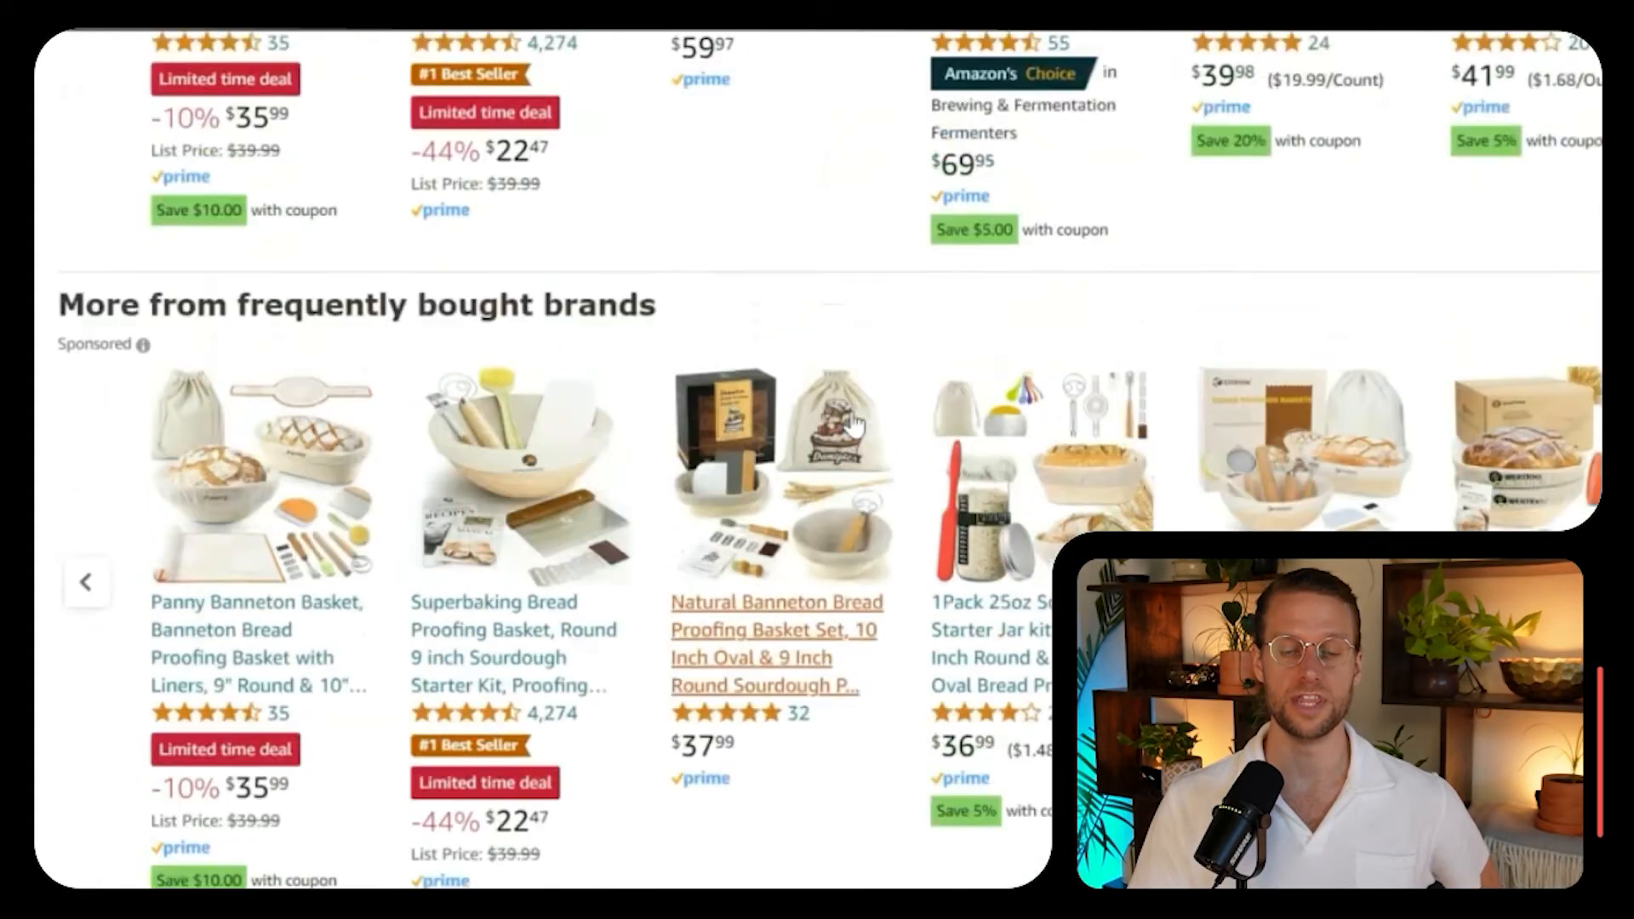
{"action": "scroll", "coordinate": [856, 421], "scroll_direction": "down", "scroll_amount": 20}
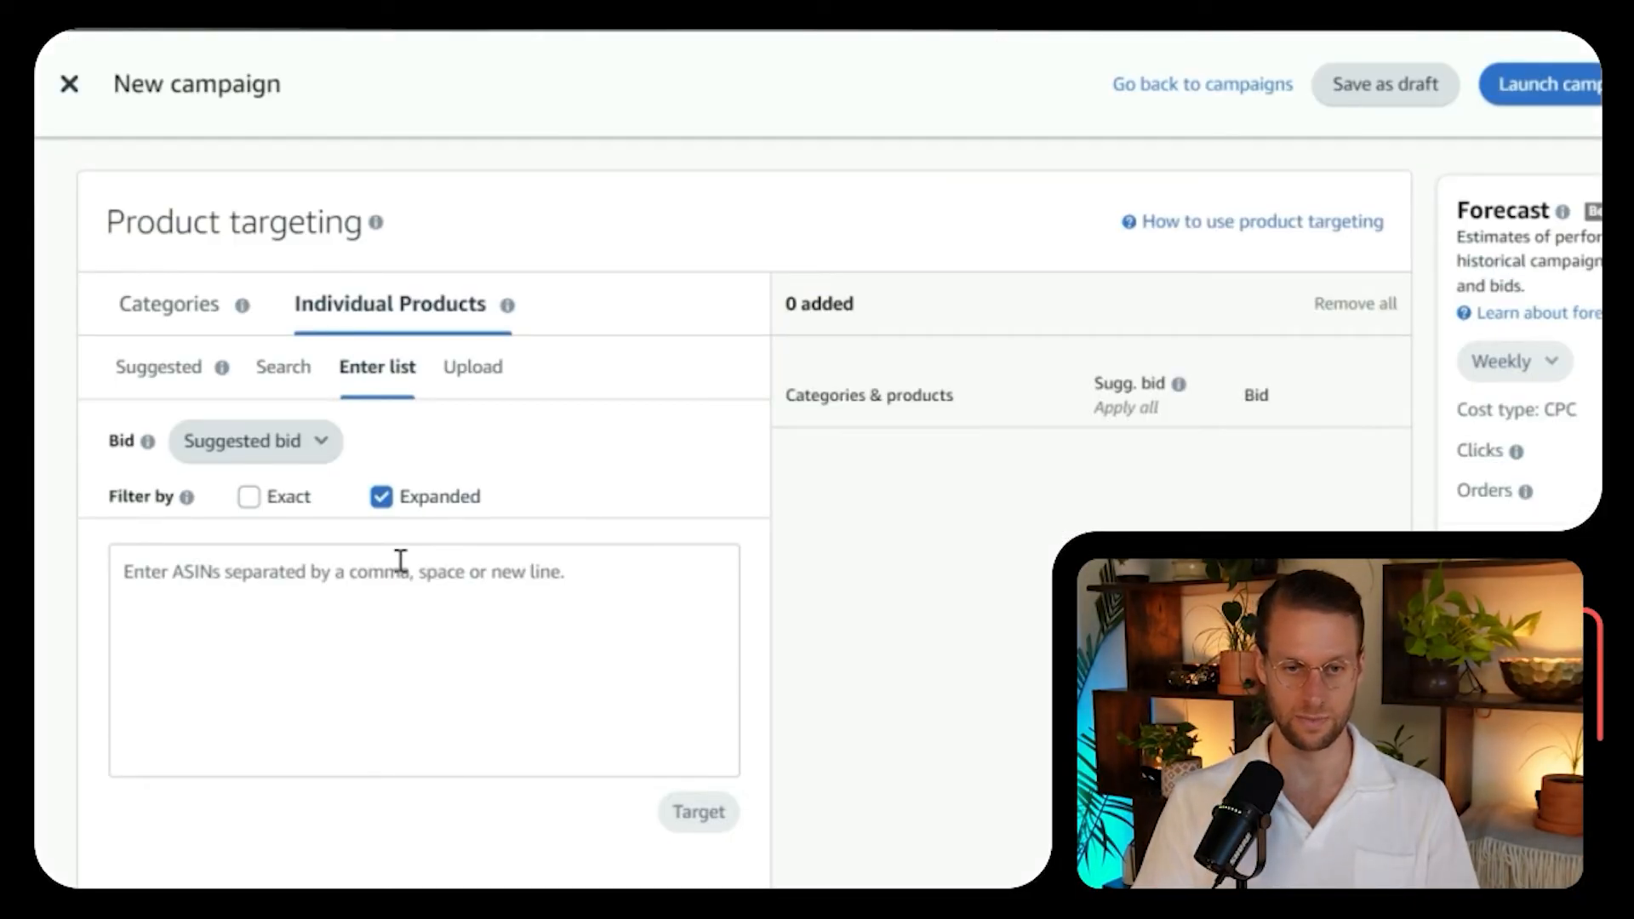
{"action": "left_click", "coordinate": [401, 561]}
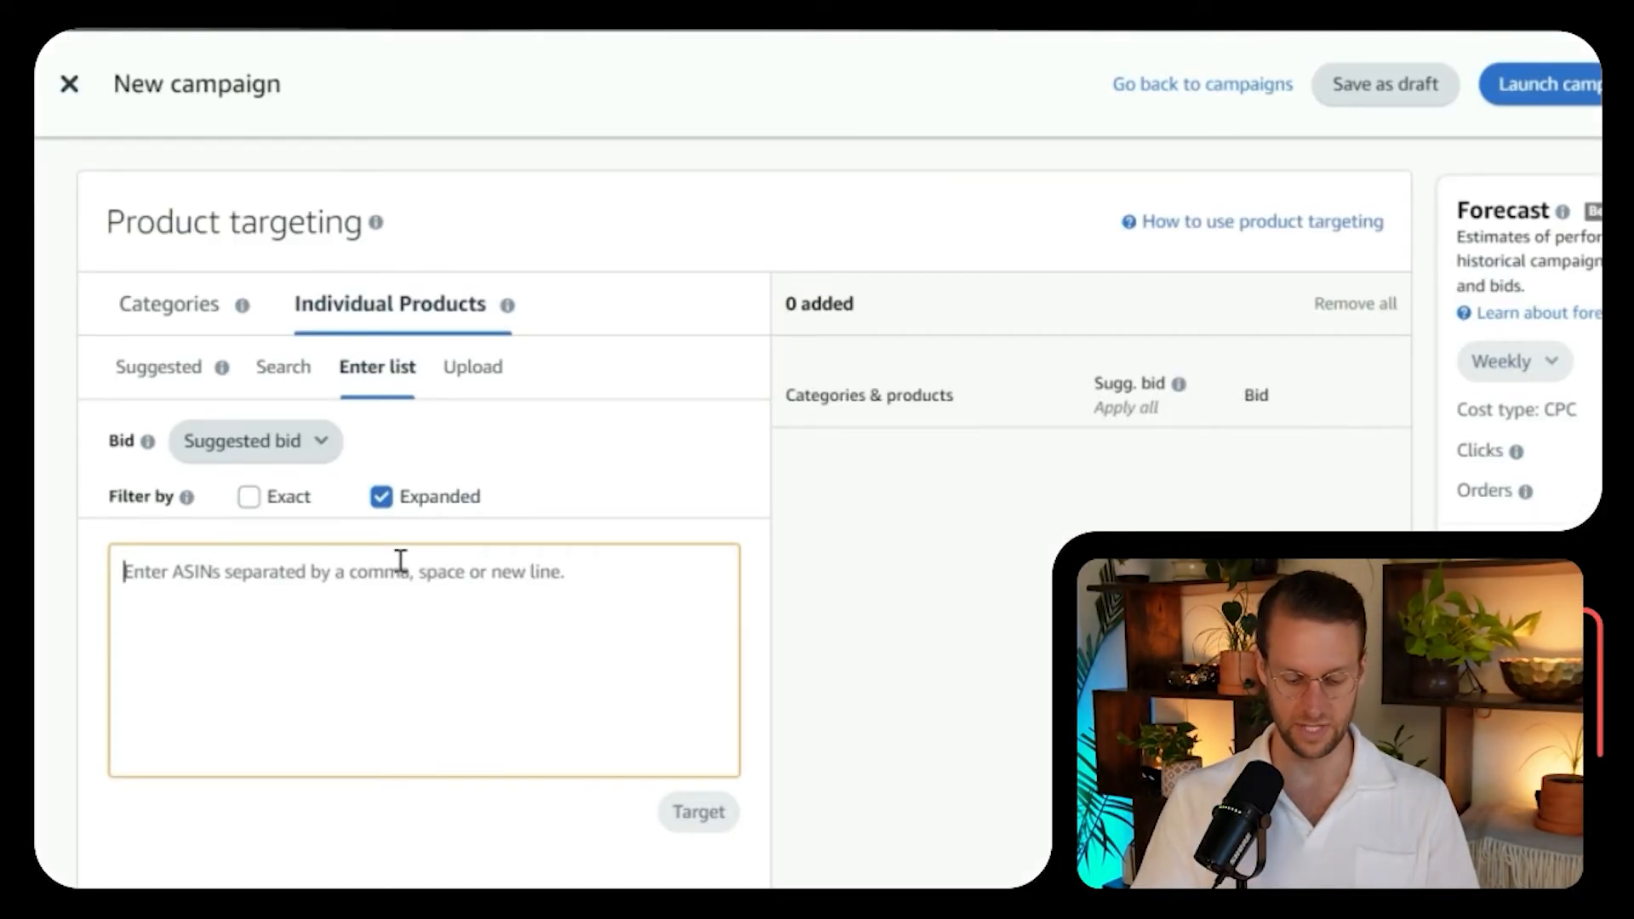
{"action": "type", "text": "B0CRZBQQD4"}
{"action": "key", "text": "Return"}
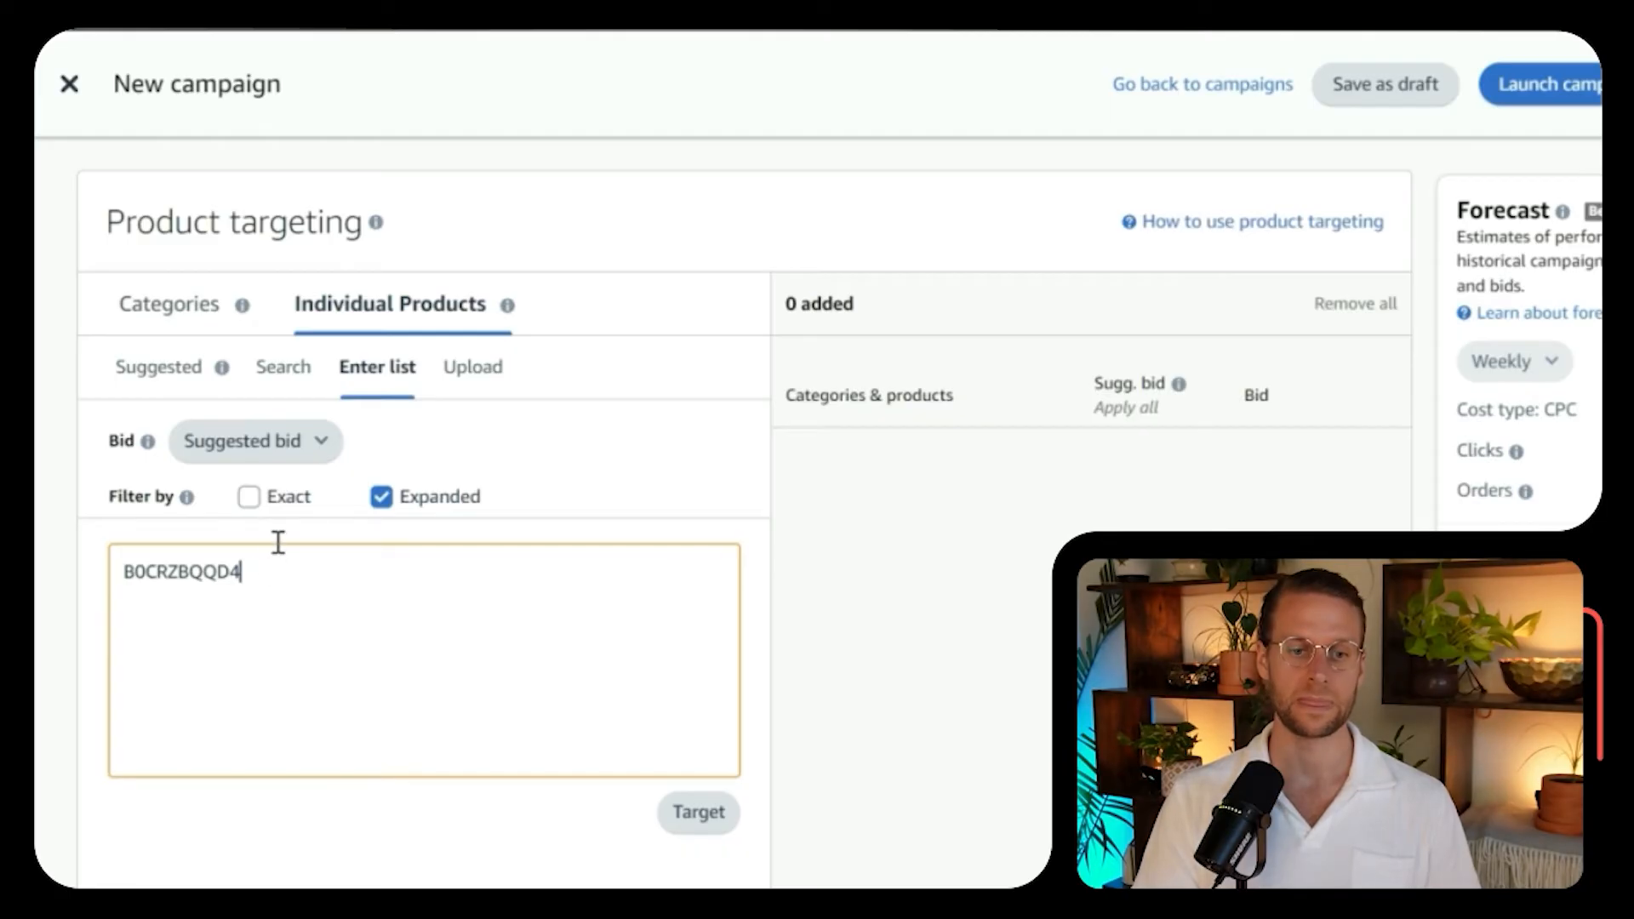
Try the Exact filter alone for the entered ASIN, and switch the product targeting filter back to Expanded only.
{"action": "left_click", "coordinate": [248, 499]}
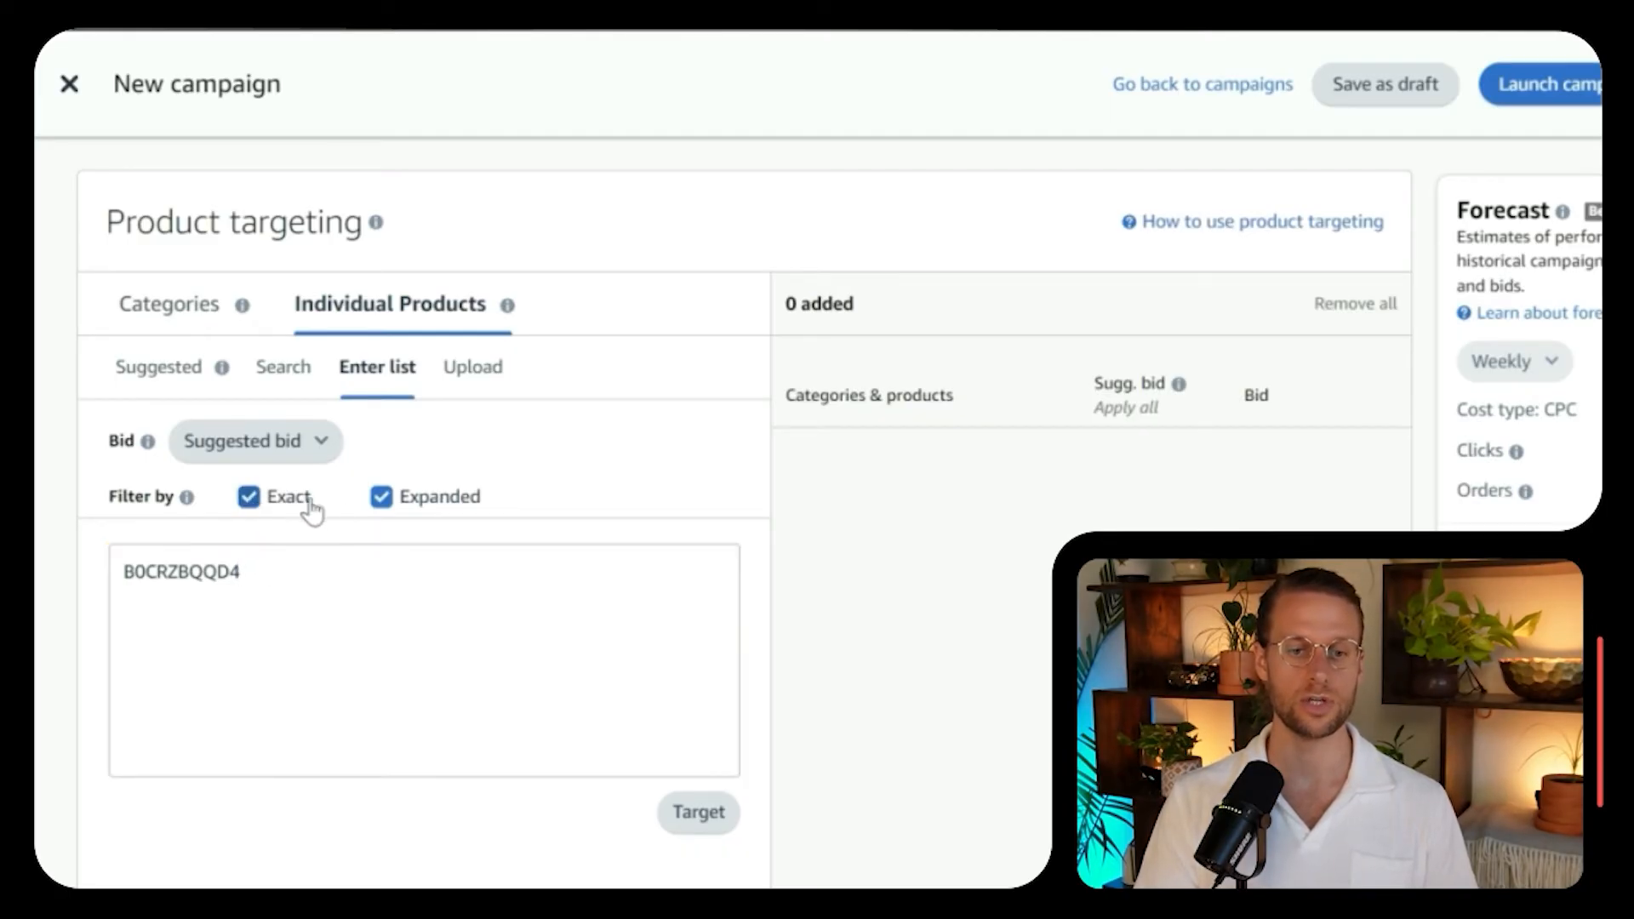
{"action": "left_click", "coordinate": [382, 497]}
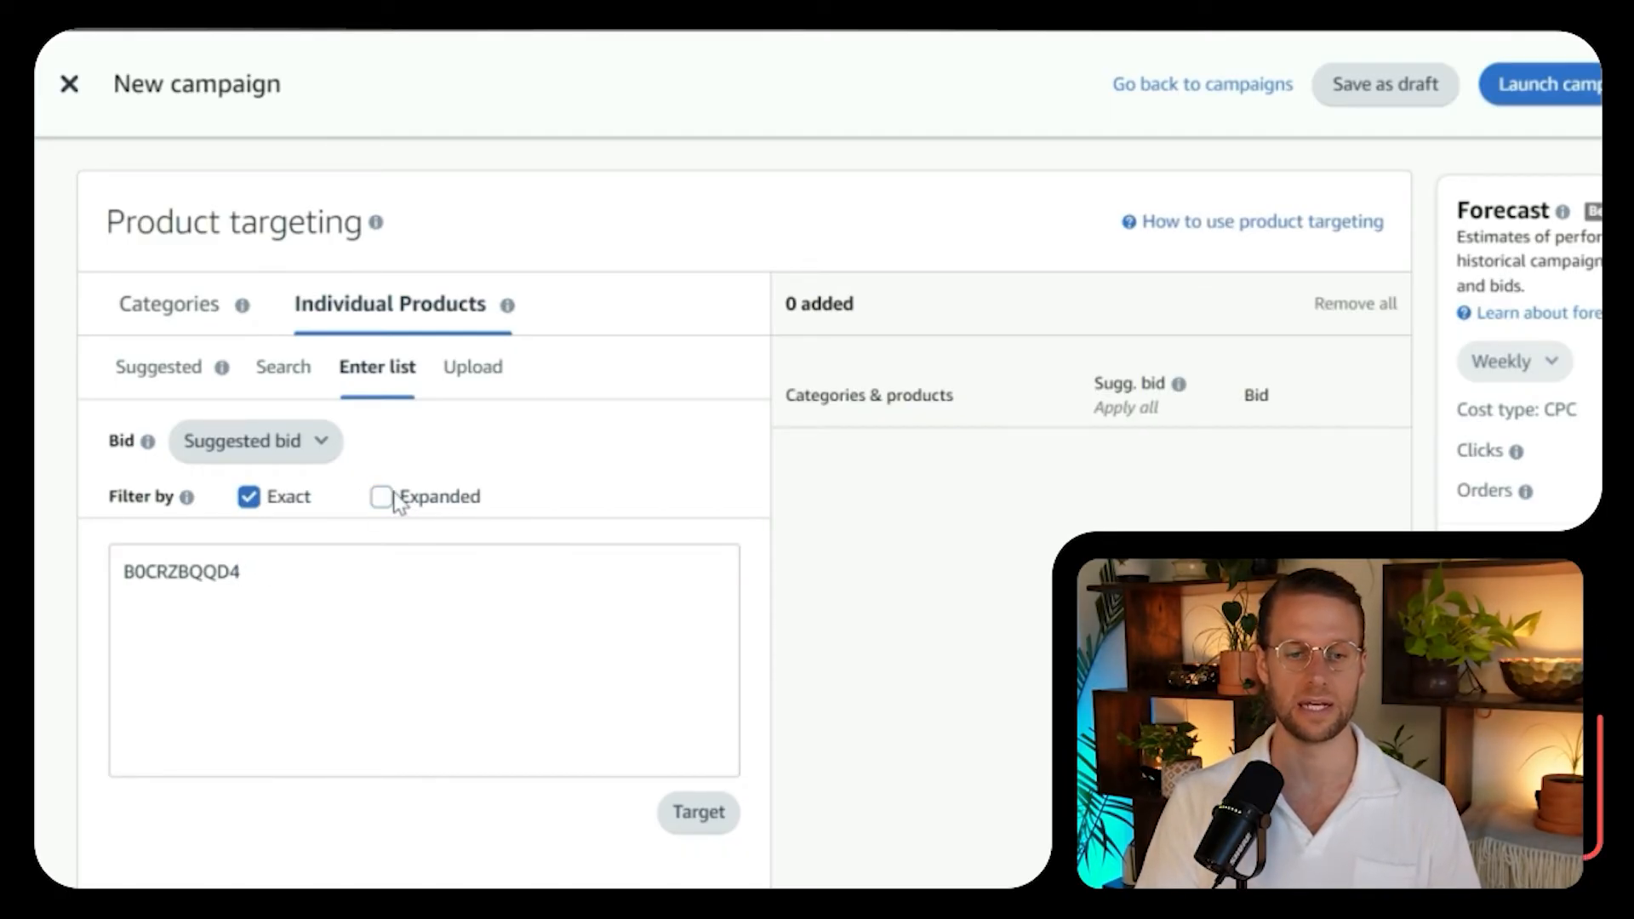
{"action": "left_click", "coordinate": [272, 571]}
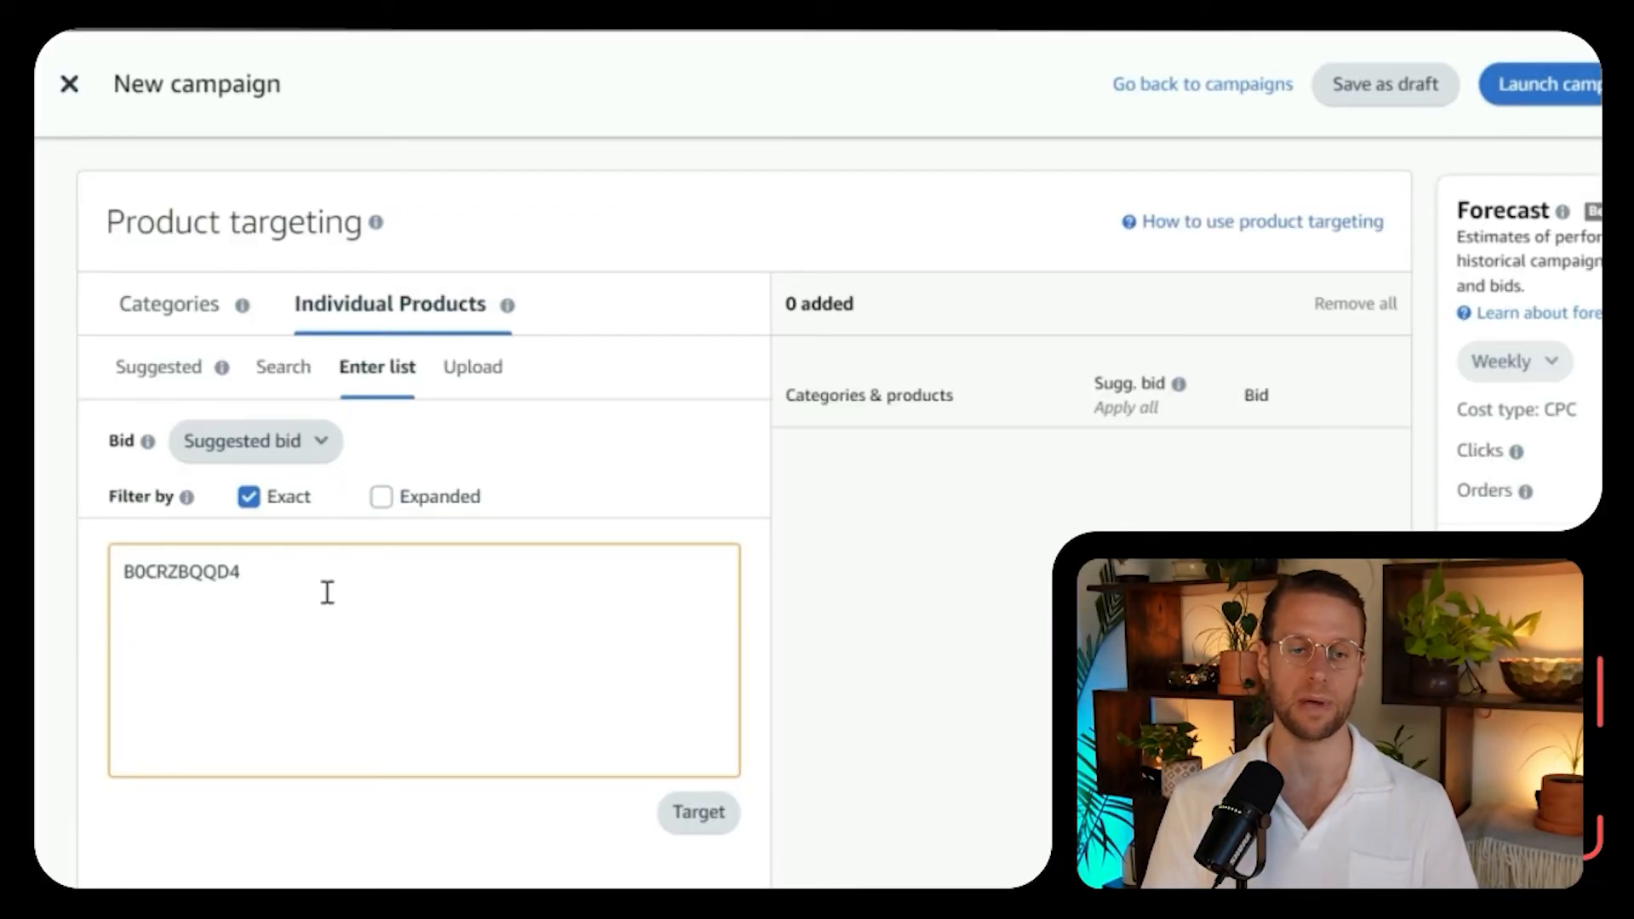
{"action": "left_click", "coordinate": [249, 501]}
{"action": "left_click", "coordinate": [383, 501]}
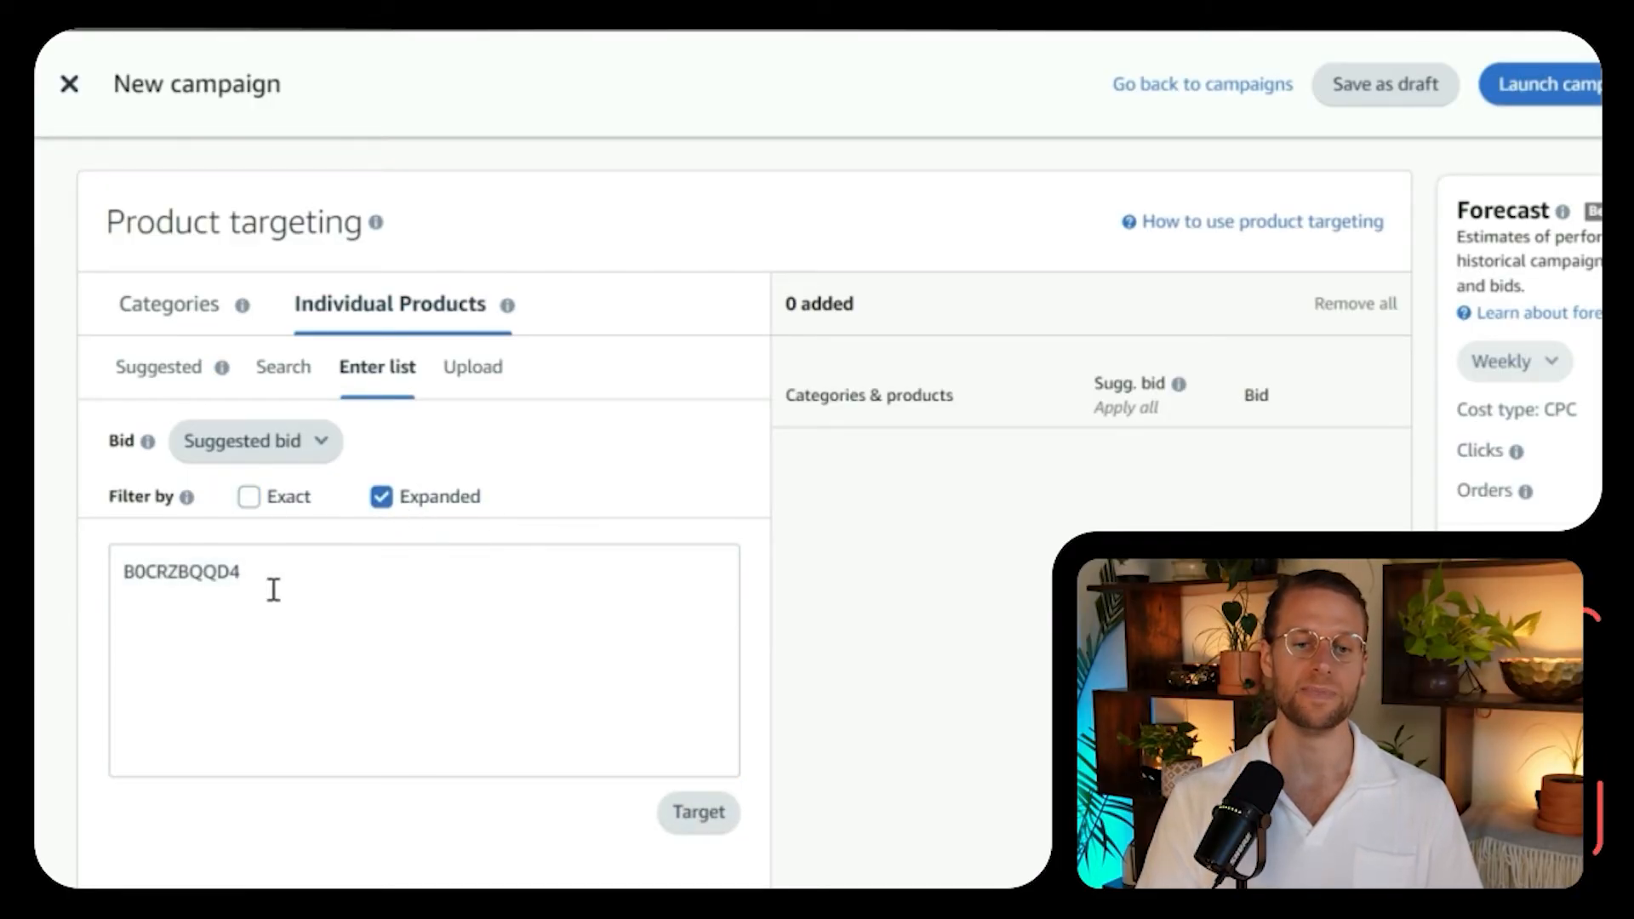
{"action": "double_click", "coordinate": [270, 583]}
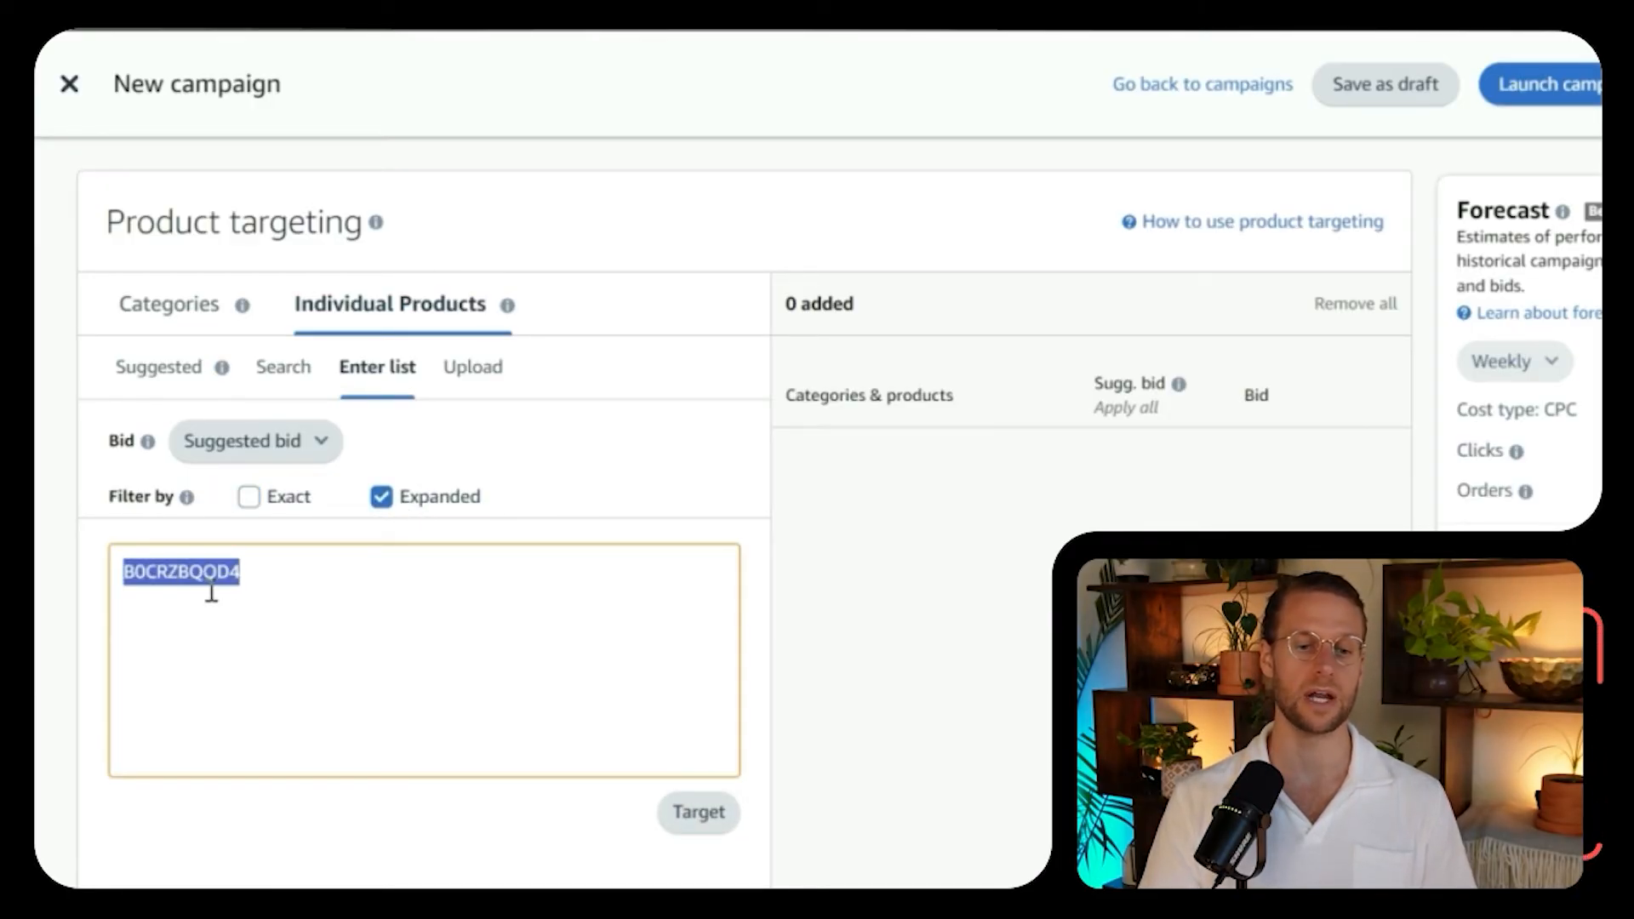
{"action": "left_click", "coordinate": [258, 582]}
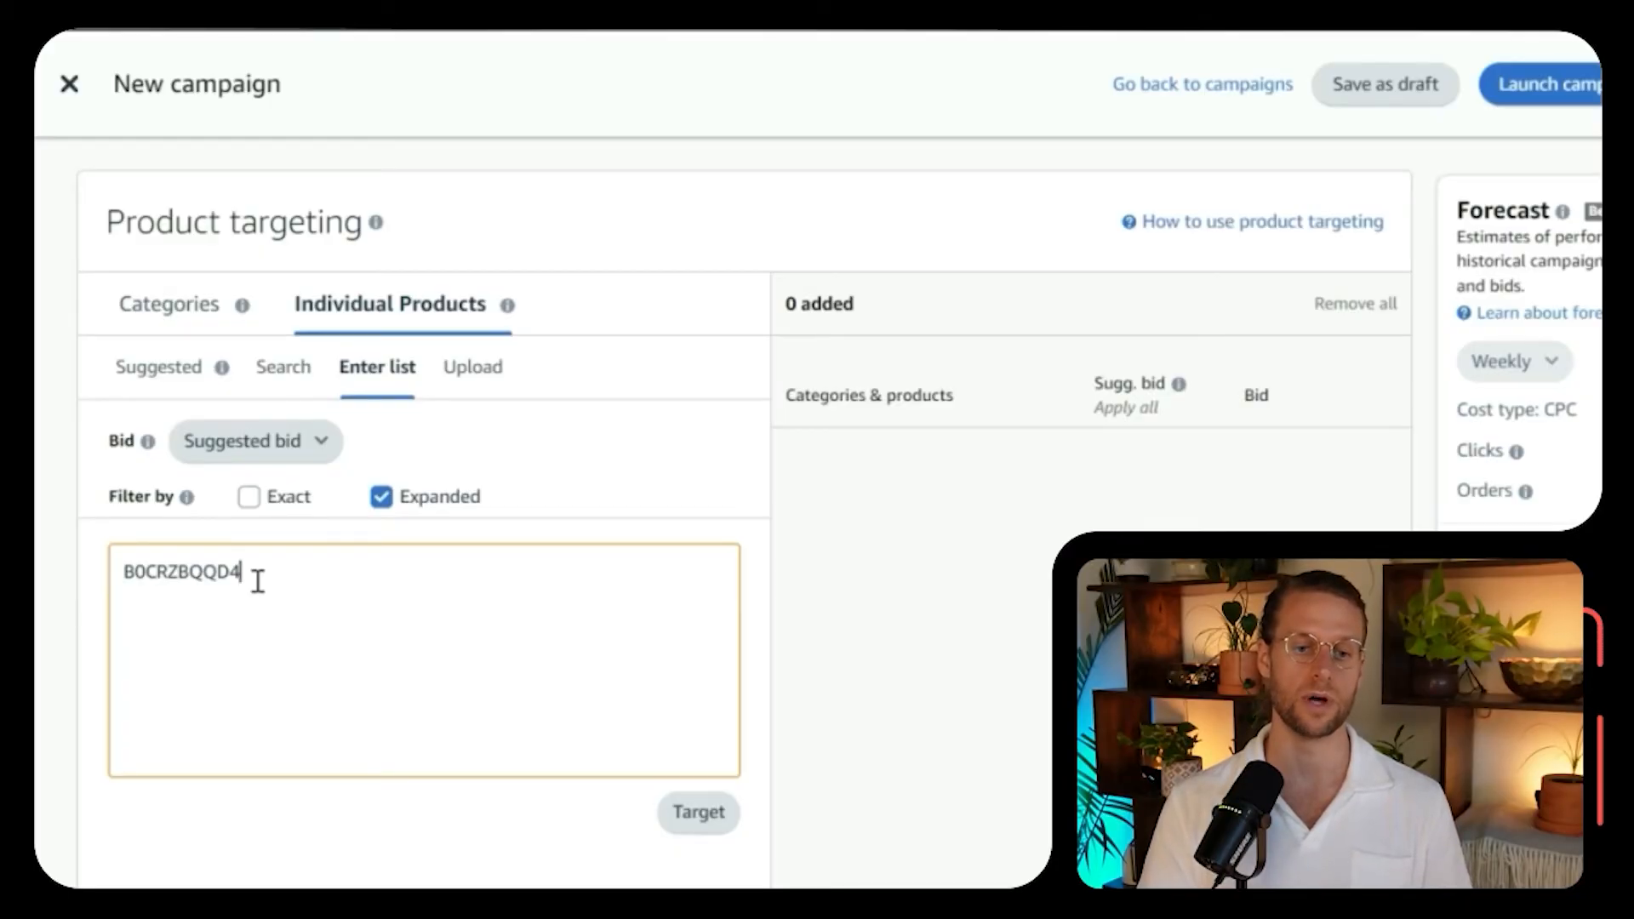
Restrict the product targeting filter to Exact only and add the entered ASIN as a target, selecting its bid value.
{"action": "left_click", "coordinate": [377, 503]}
{"action": "left_click", "coordinate": [250, 502]}
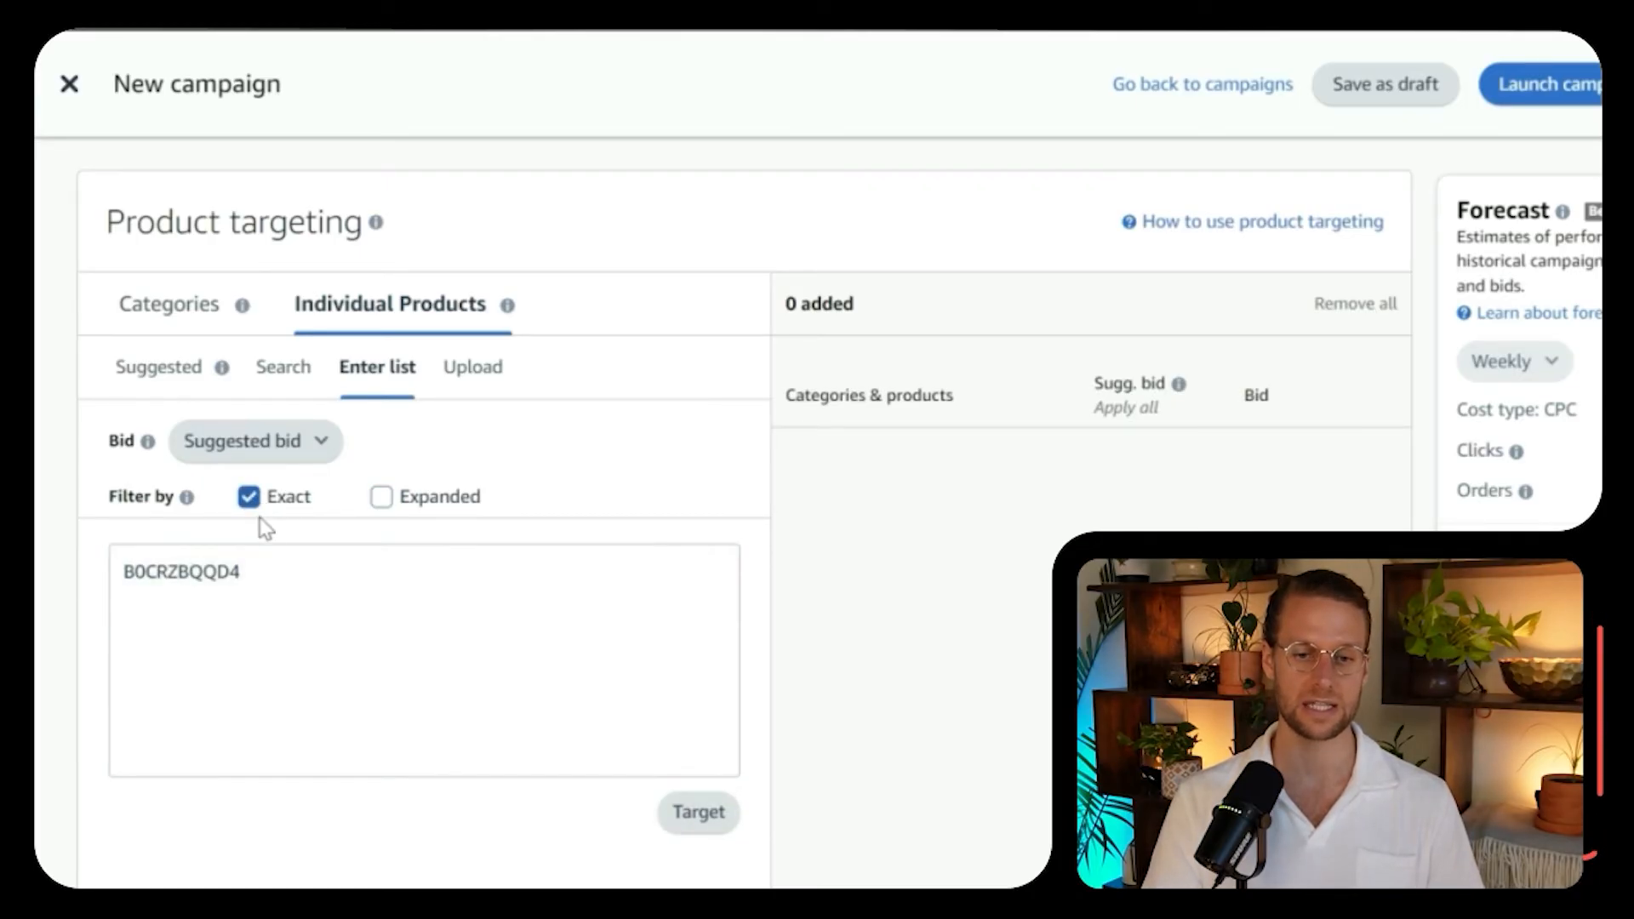
{"action": "left_click", "coordinate": [702, 818]}
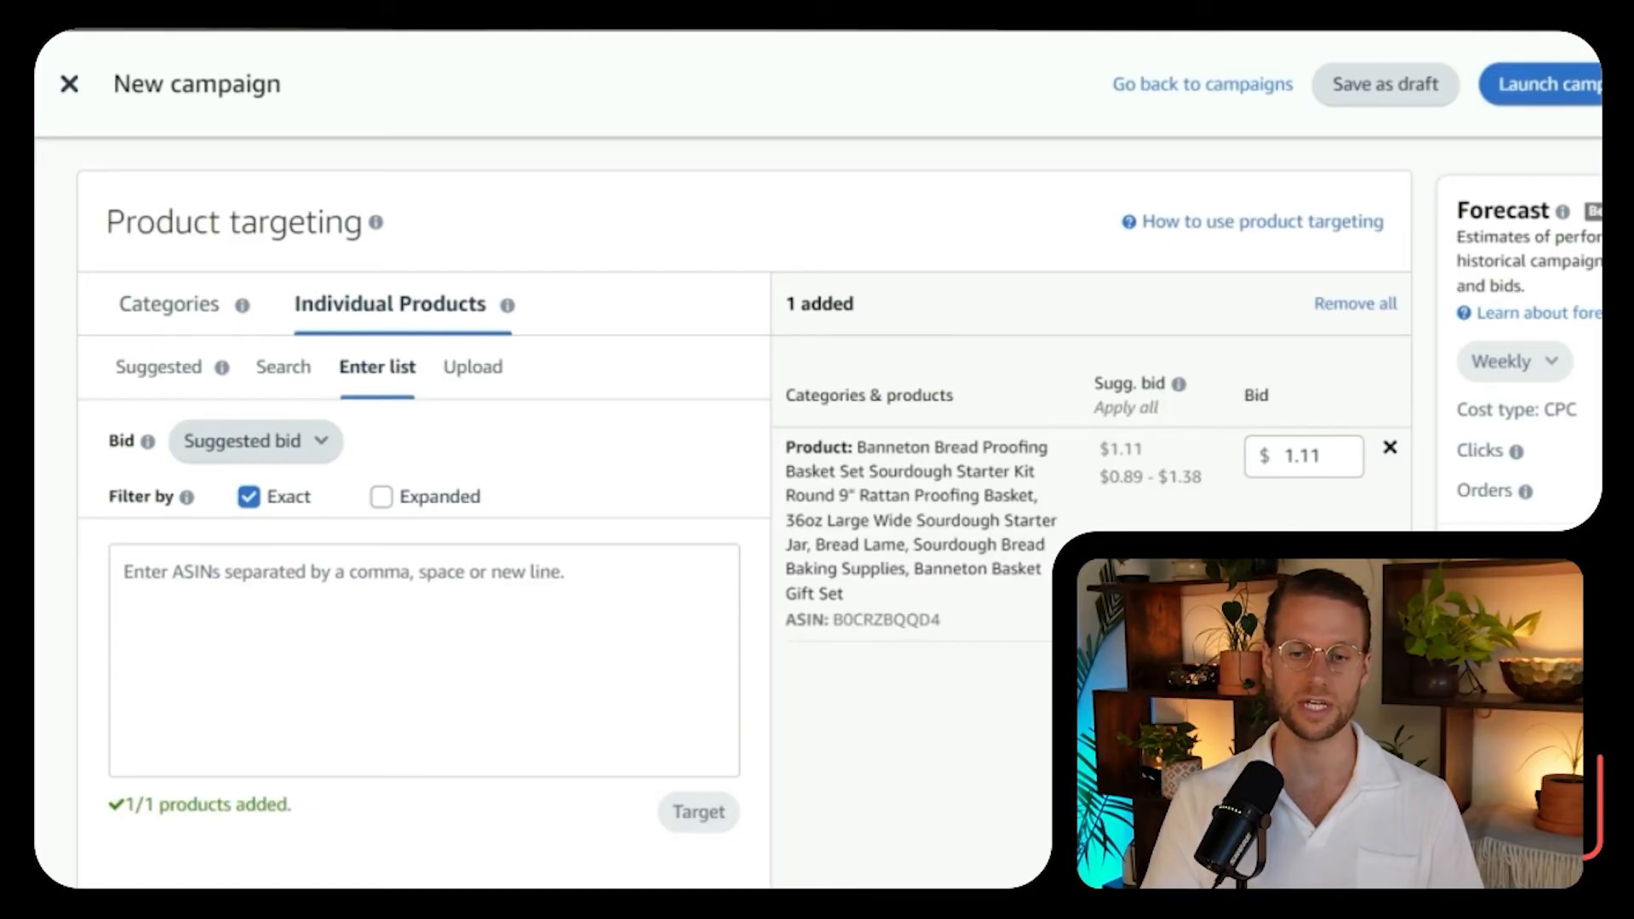
{"action": "double_click", "coordinate": [1332, 457]}
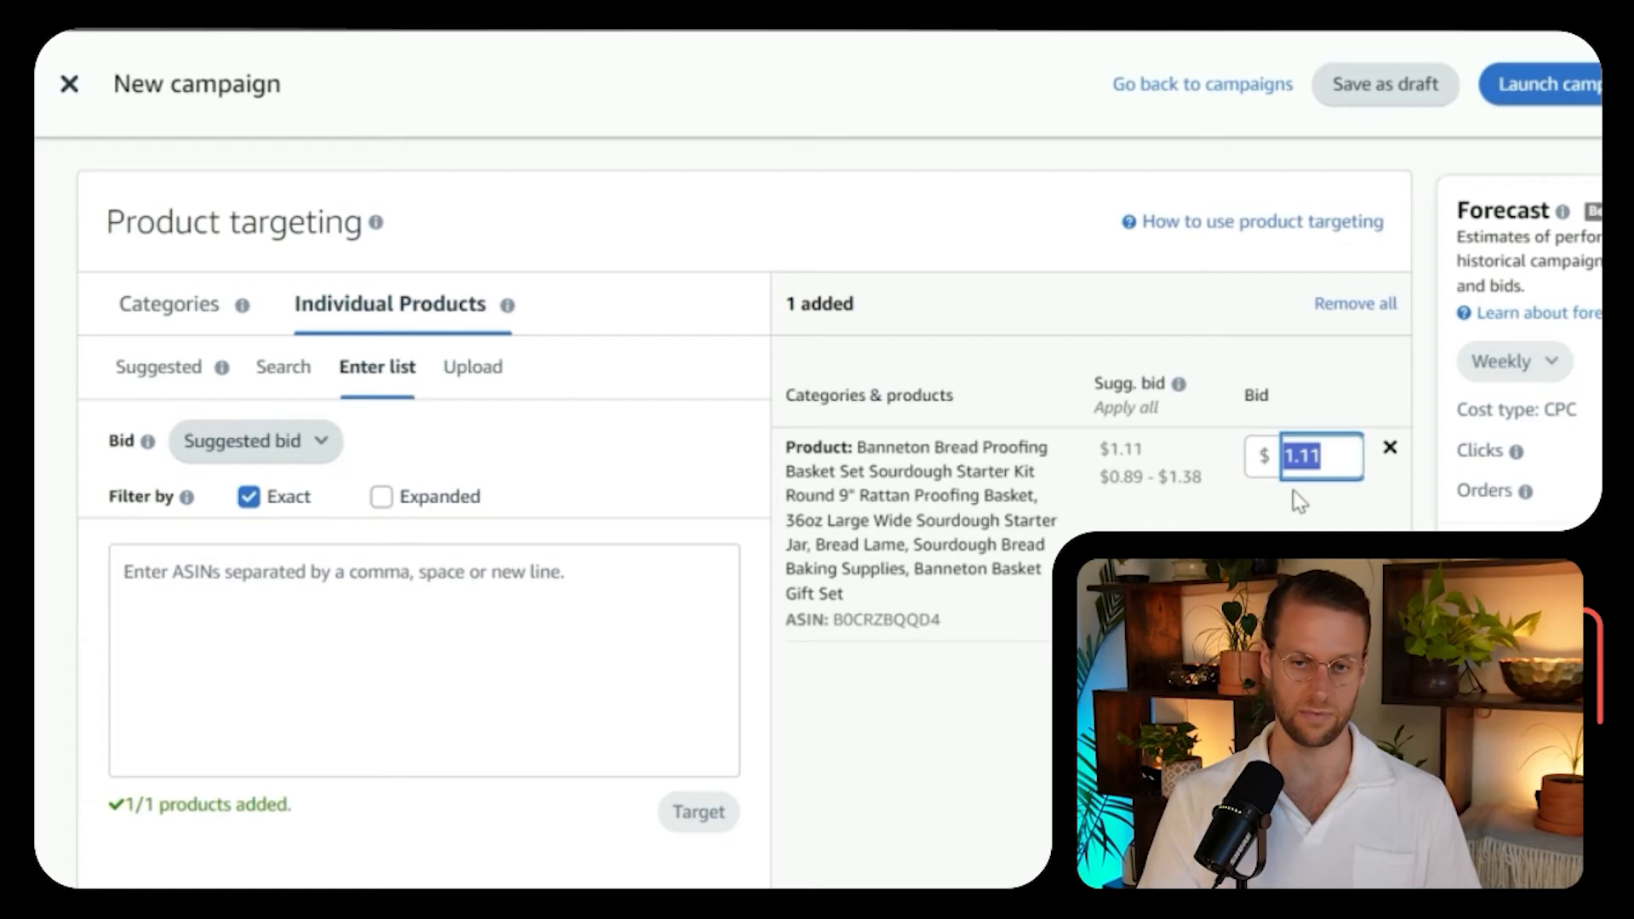
Open the ASIN list entry for excluding products in the Negative product targeting section.
{"action": "scroll", "coordinate": [1294, 544], "scroll_direction": "down", "scroll_amount": 2}
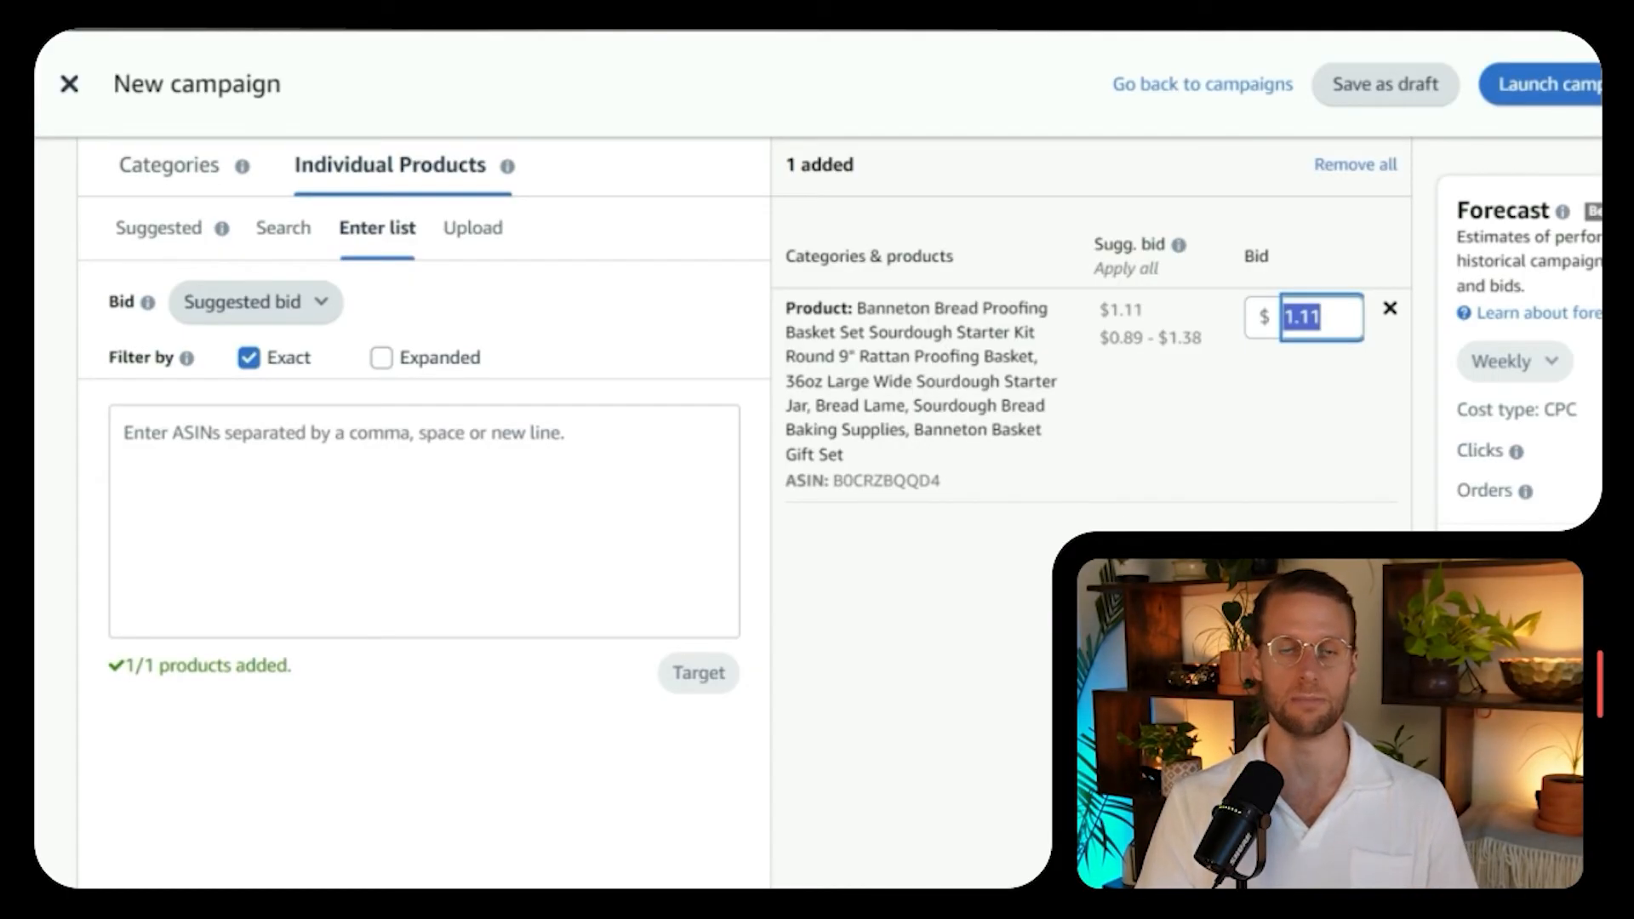
{"action": "scroll", "coordinate": [745, 510], "scroll_direction": "down", "scroll_amount": 10}
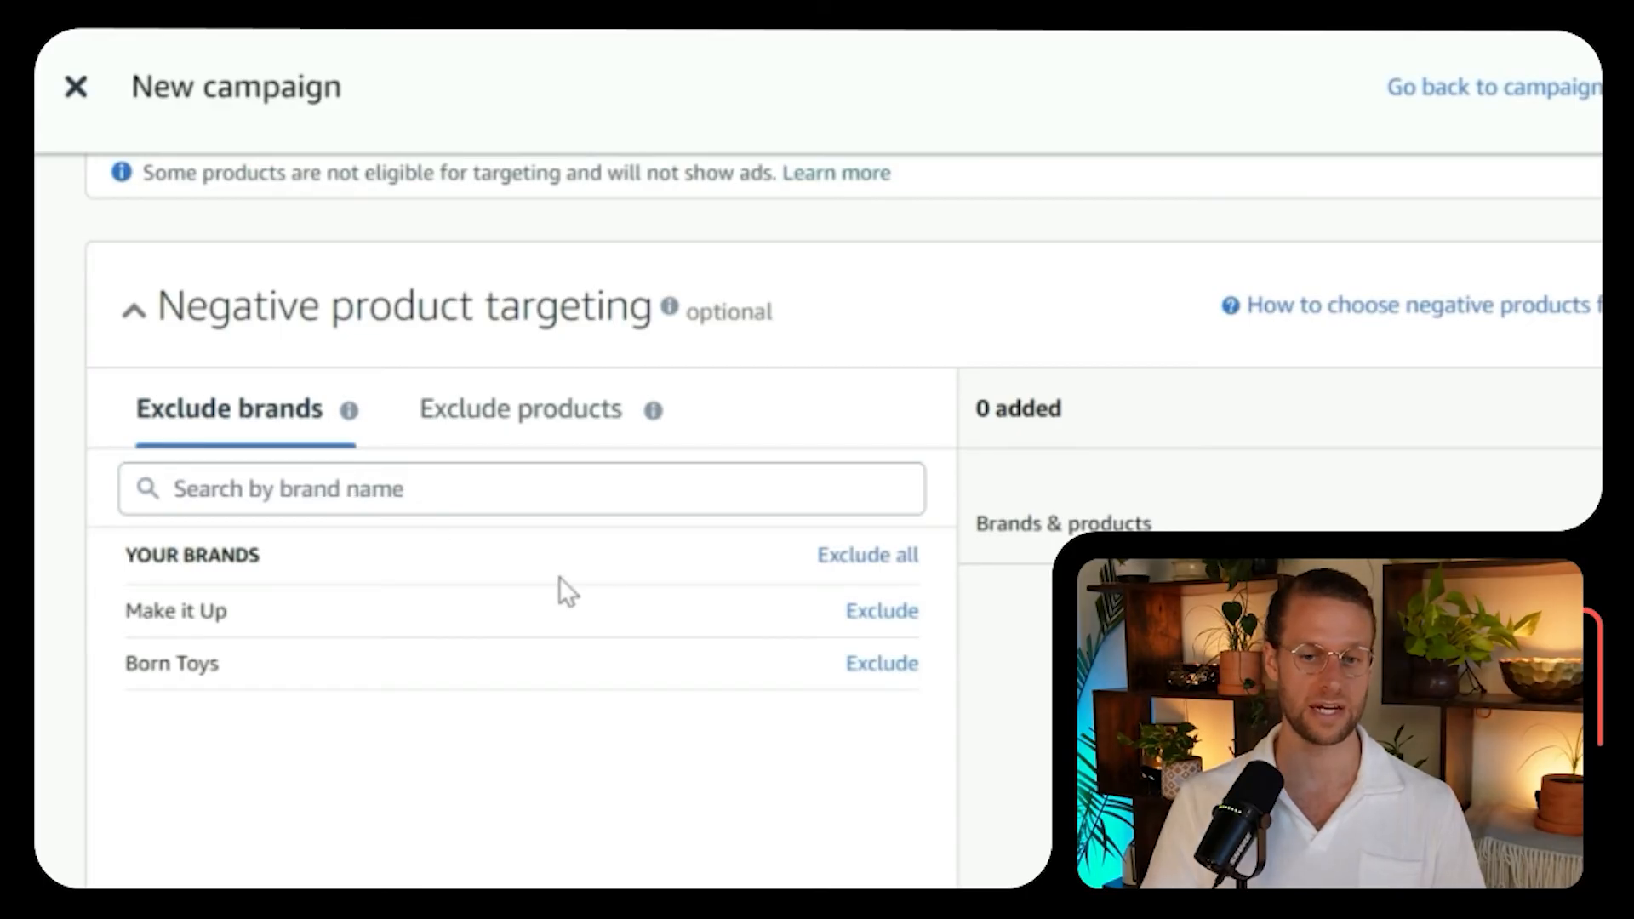
{"action": "left_click", "coordinate": [545, 415]}
{"action": "left_click", "coordinate": [251, 501]}
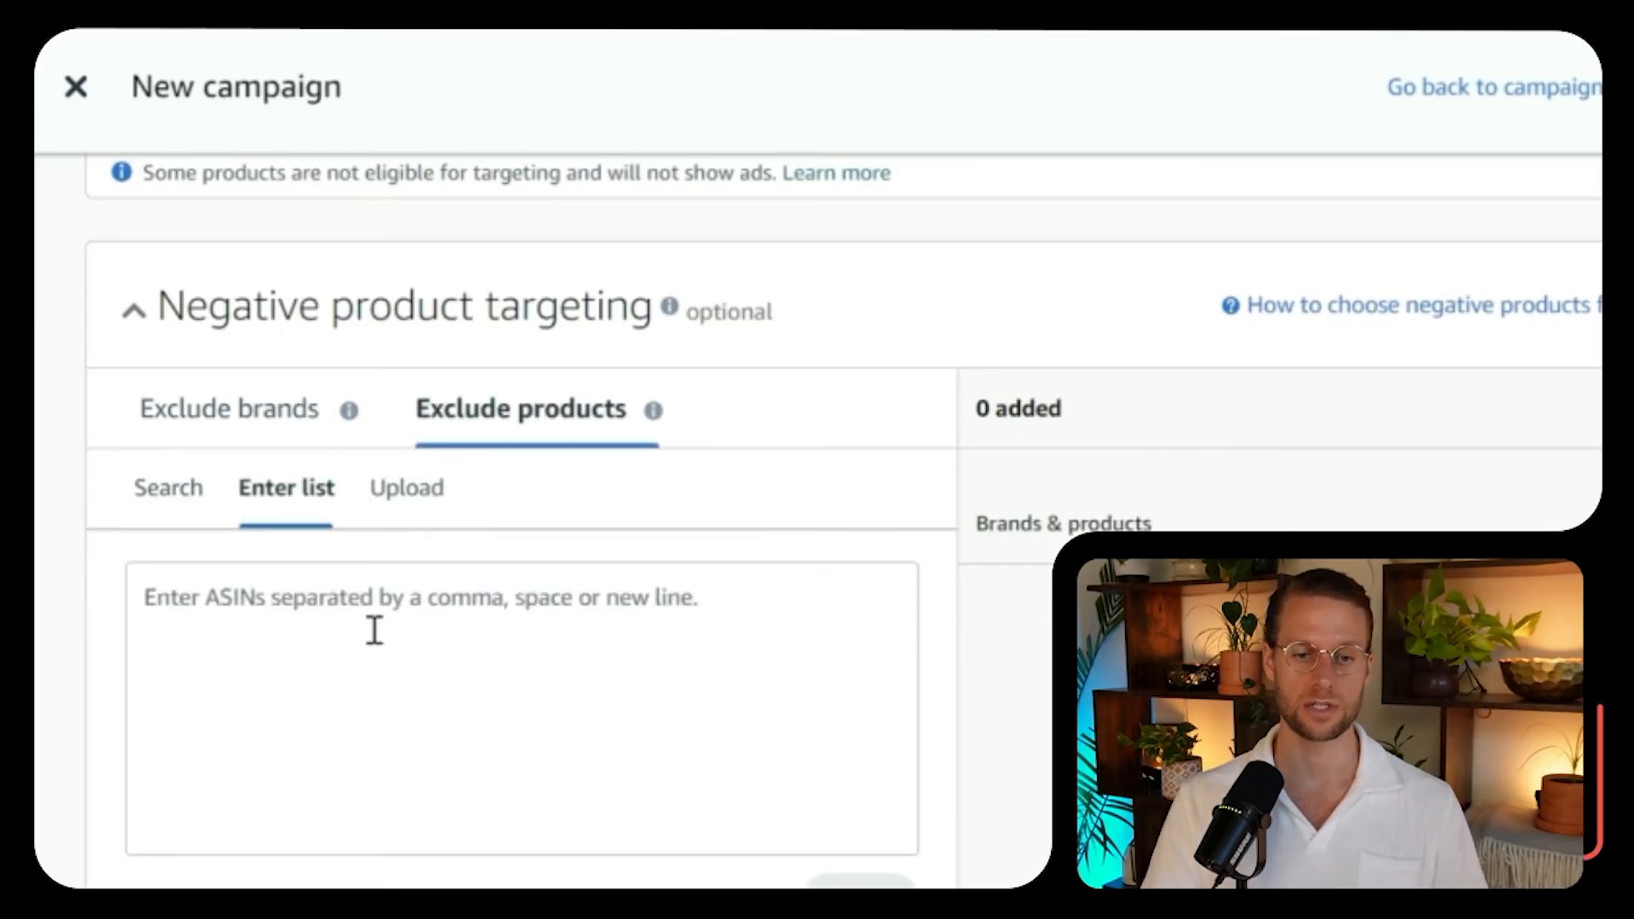
{"action": "left_click", "coordinate": [395, 619]}
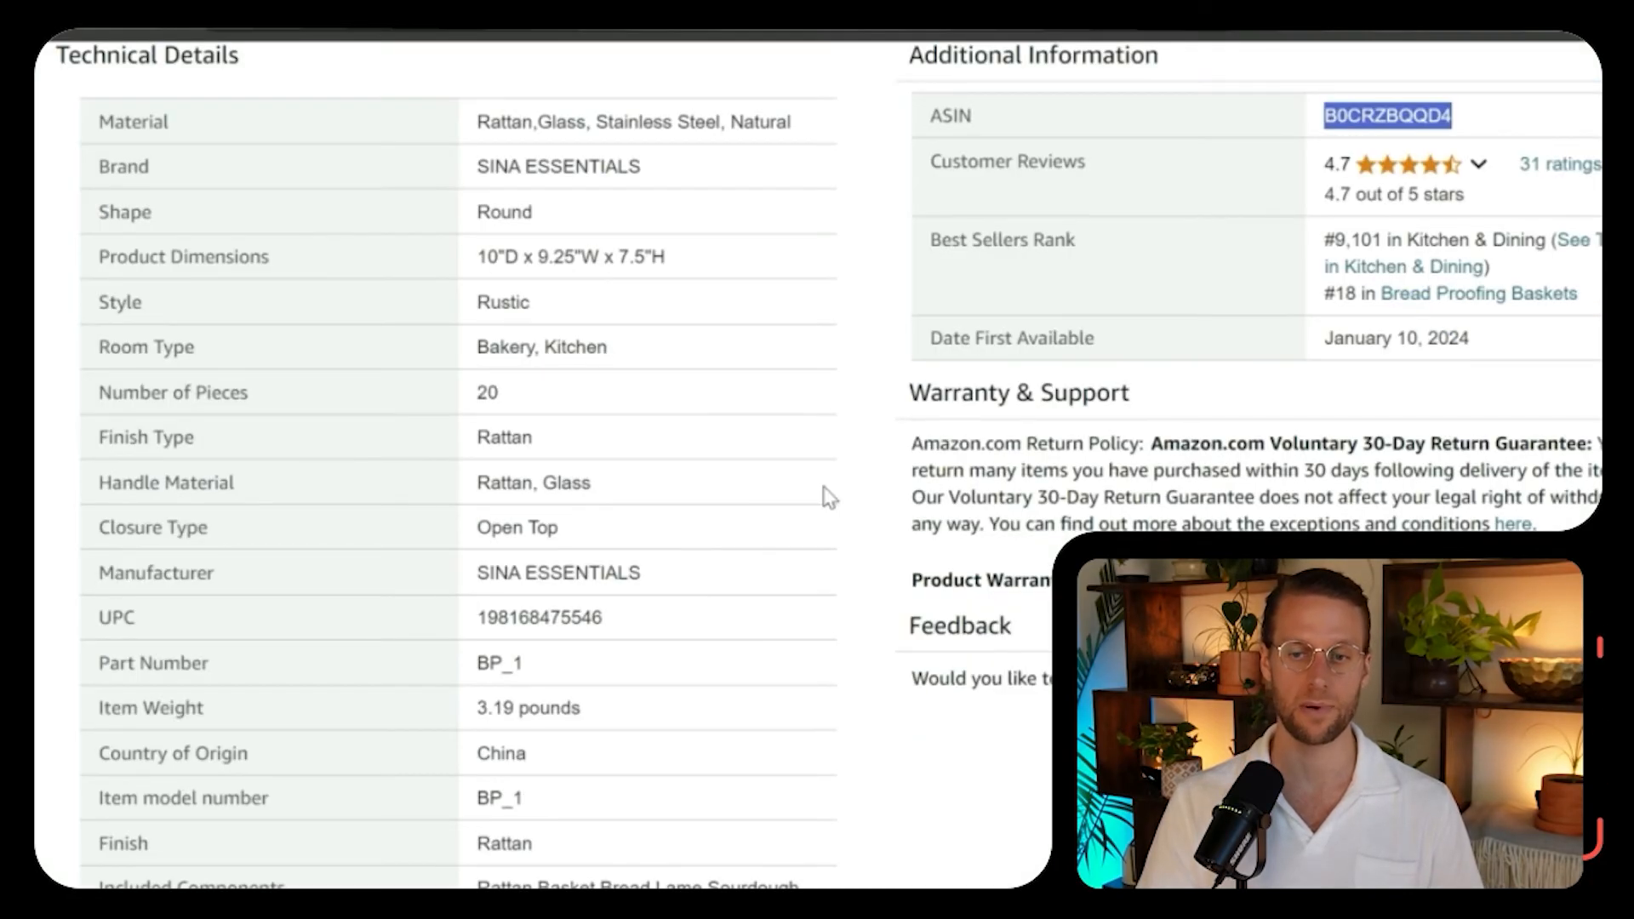
Open the product page of the sponsored Large Banneton Bread Proofing Basket Set and copy its ASIN.
{"action": "scroll", "coordinate": [825, 489], "scroll_direction": "up", "scroll_amount": 8}
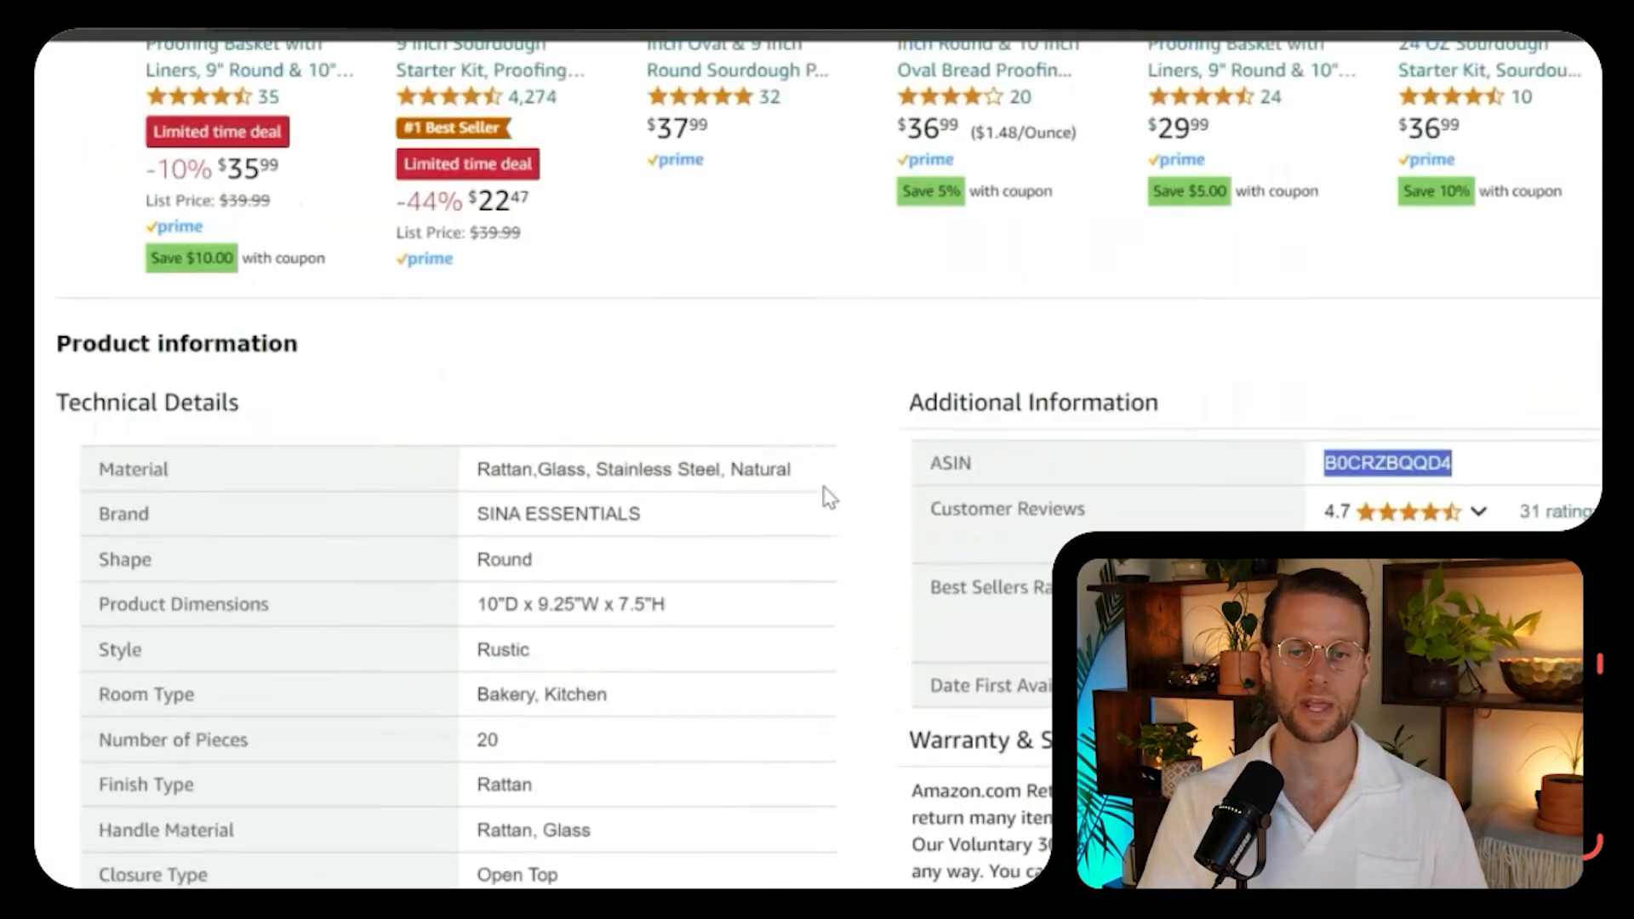
{"action": "scroll", "coordinate": [830, 496], "scroll_direction": "up", "scroll_amount": 10}
{"action": "scroll", "coordinate": [830, 496], "scroll_direction": "down", "scroll_amount": 7}
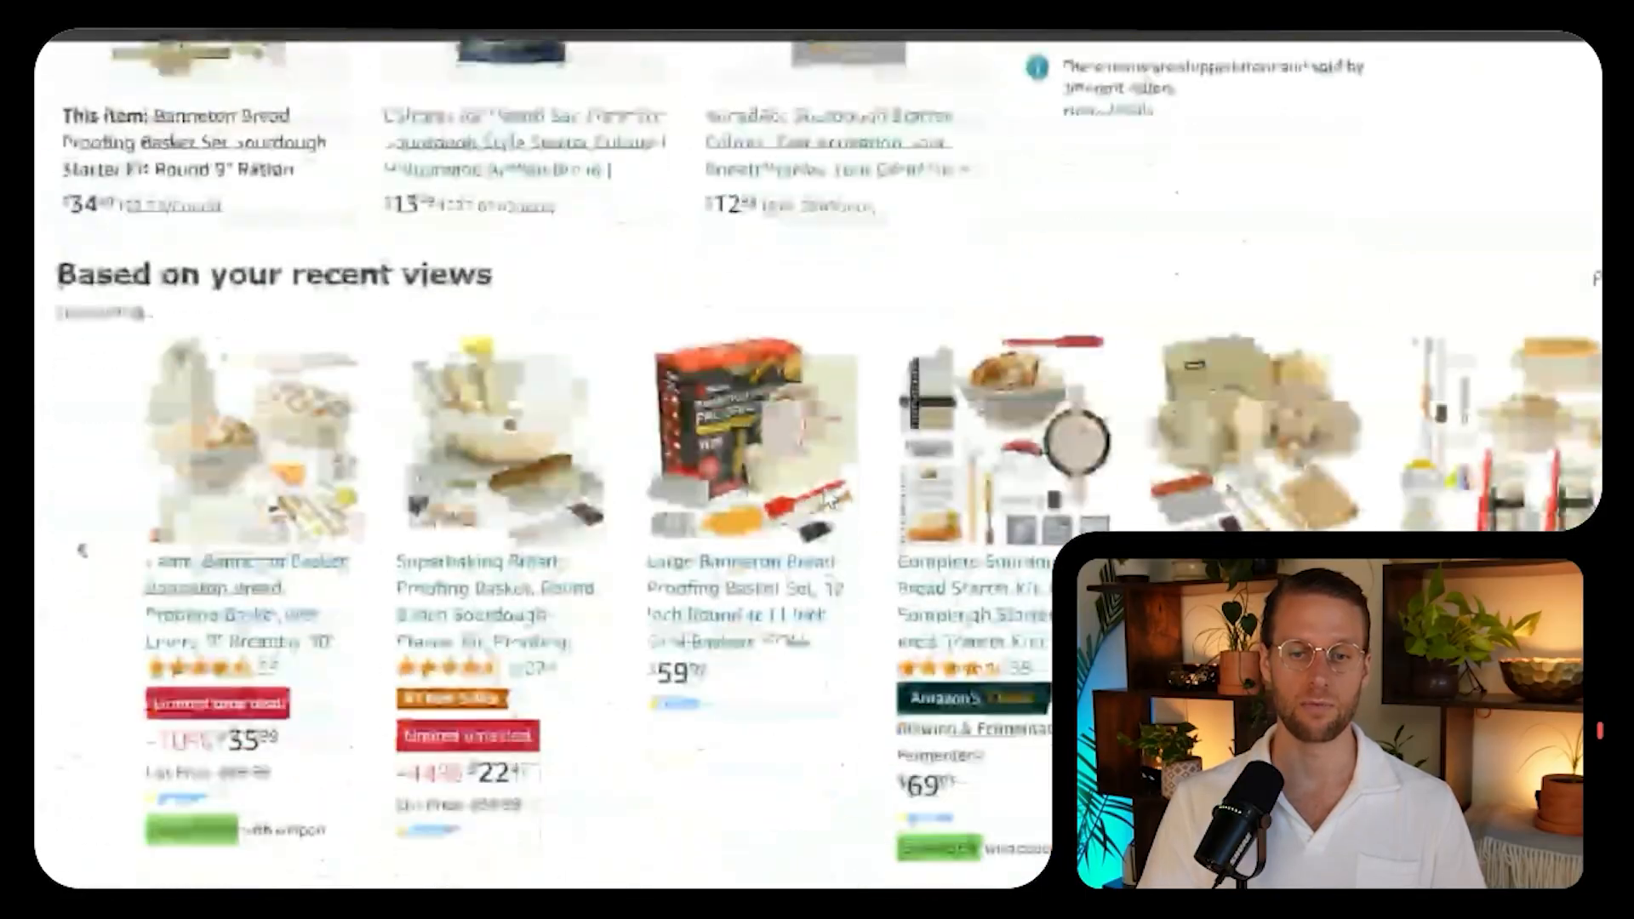
{"action": "scroll", "coordinate": [830, 496], "scroll_direction": "up", "scroll_amount": 3}
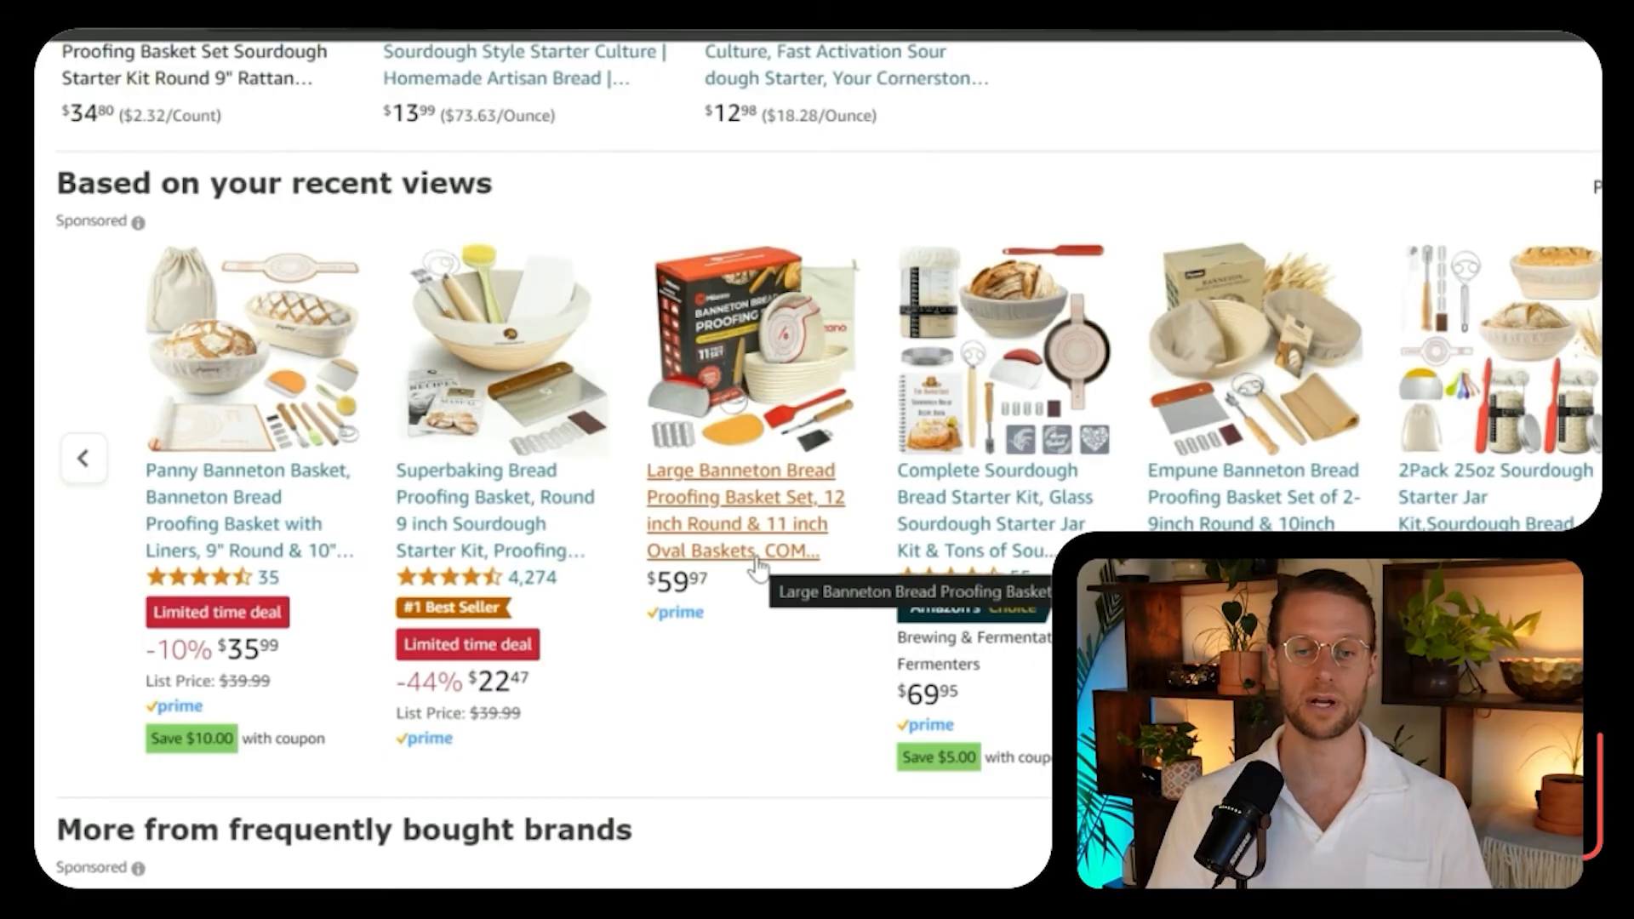
{"action": "left_click", "coordinate": [712, 498]}
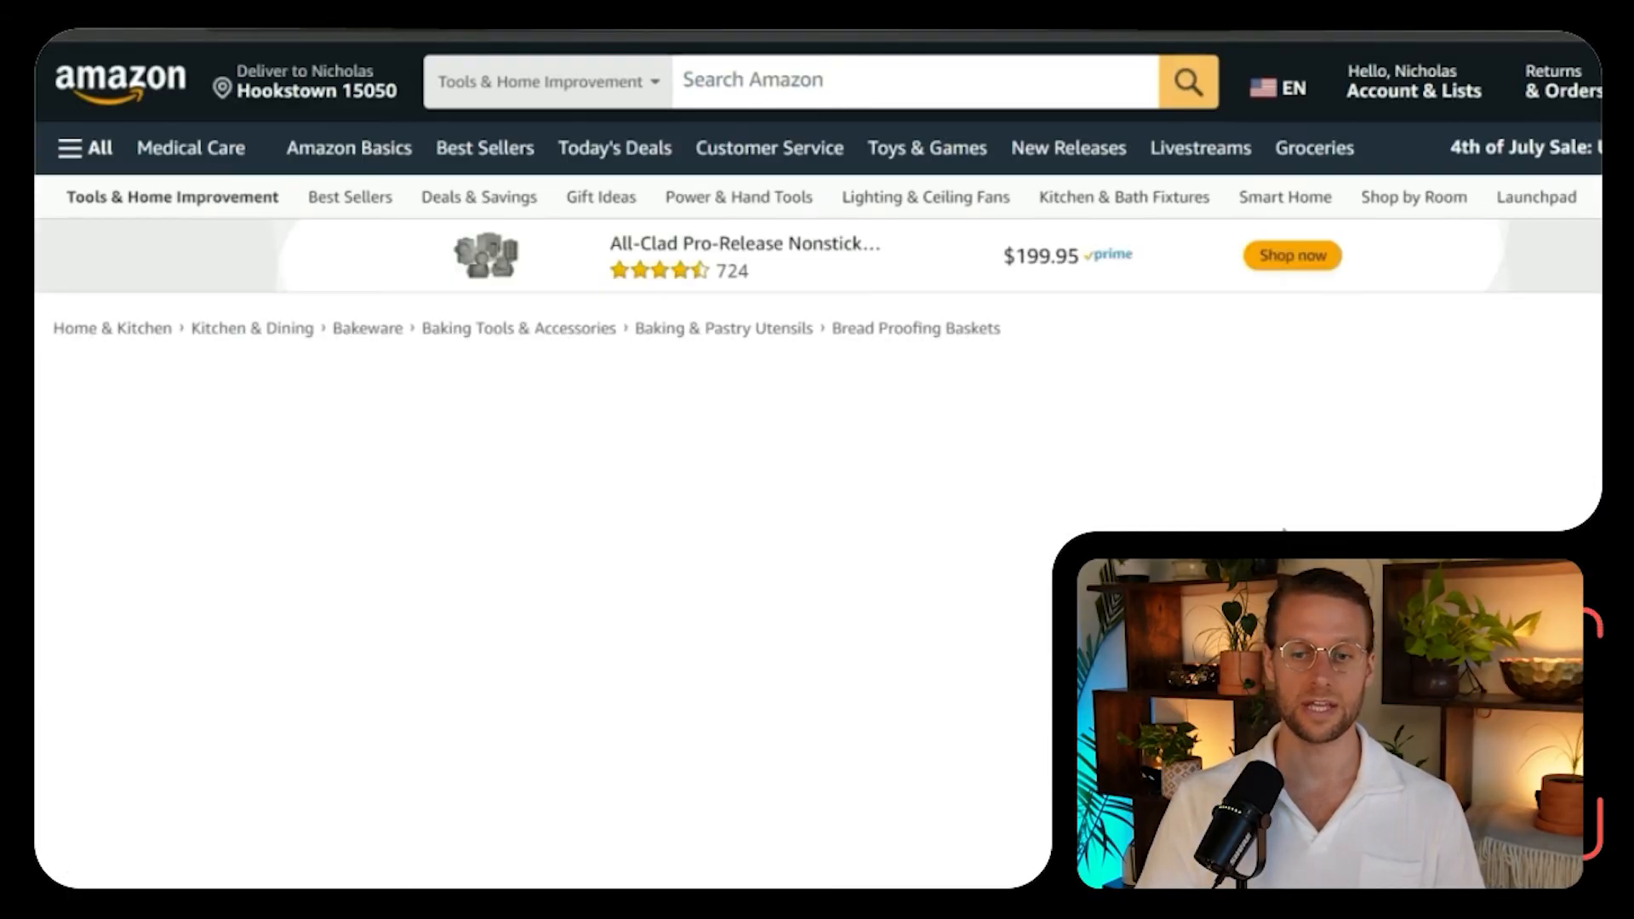
{"action": "scroll", "coordinate": [1284, 530], "scroll_direction": "down", "scroll_amount": 15}
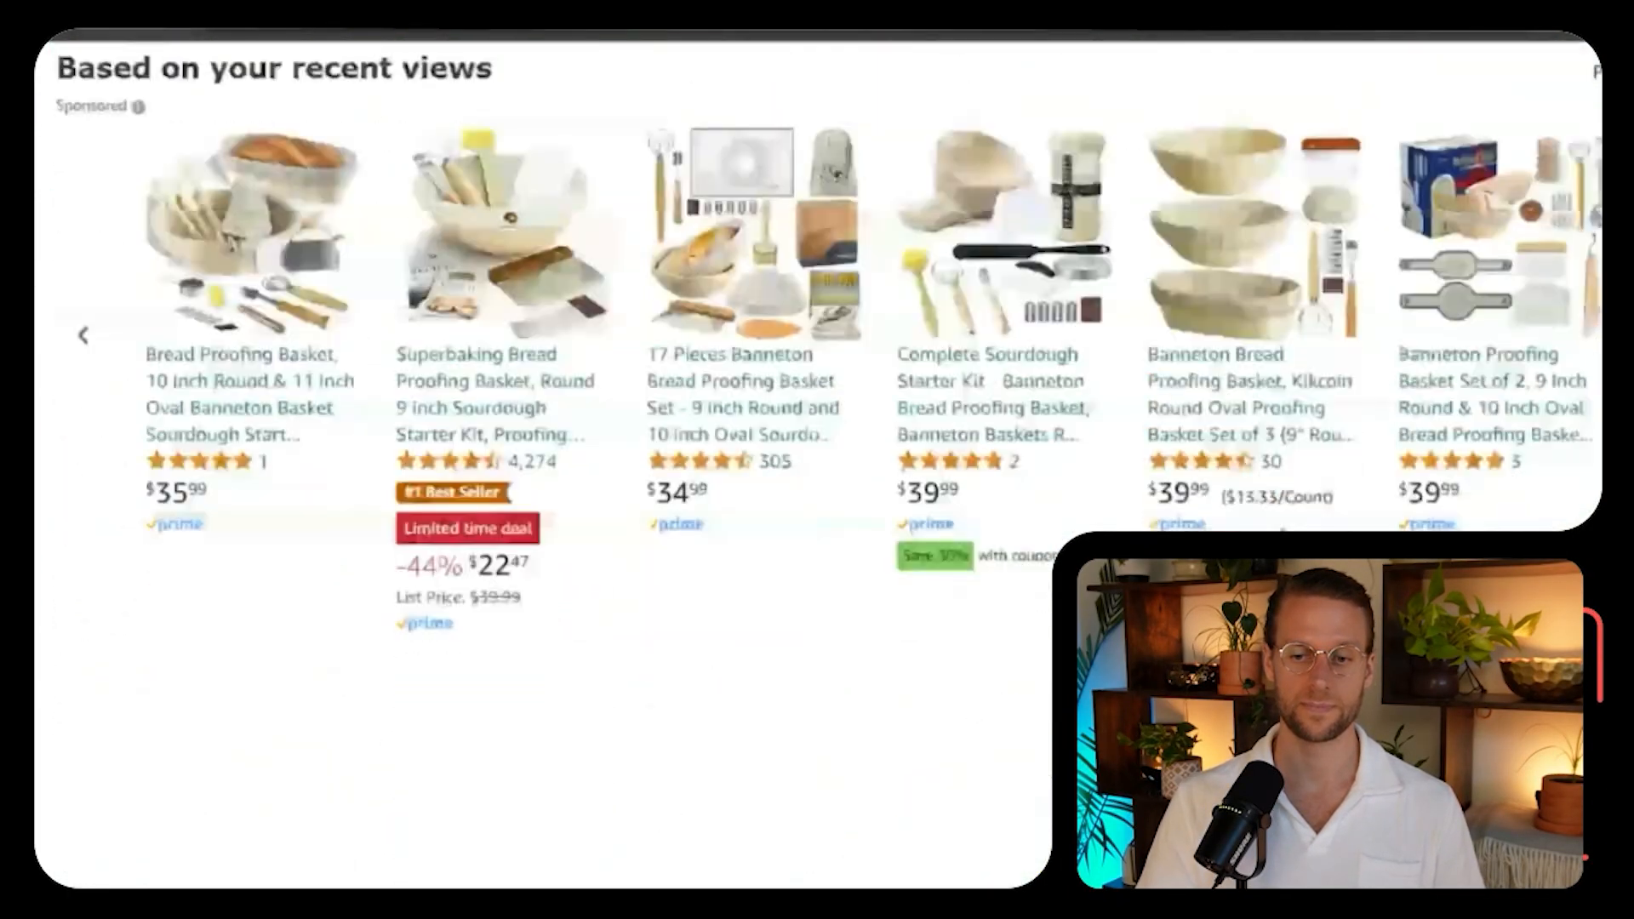
{"action": "scroll", "coordinate": [817, 425], "scroll_direction": "down", "scroll_amount": 10}
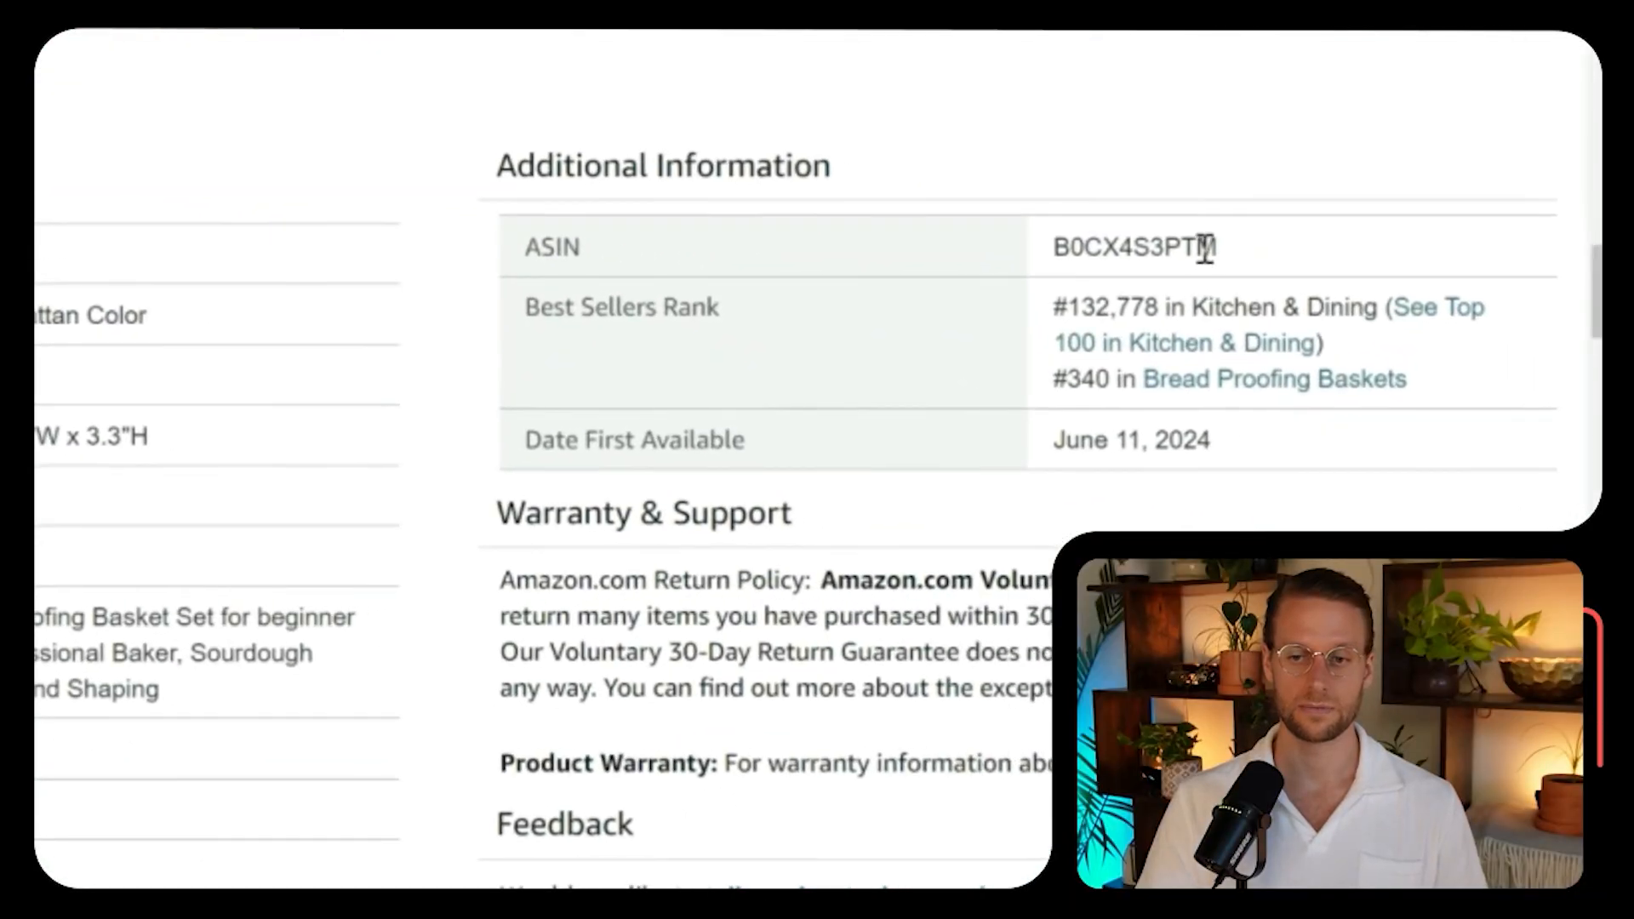
{"action": "double_click", "coordinate": [1205, 249]}
{"action": "key", "text": "ctrl+c"}
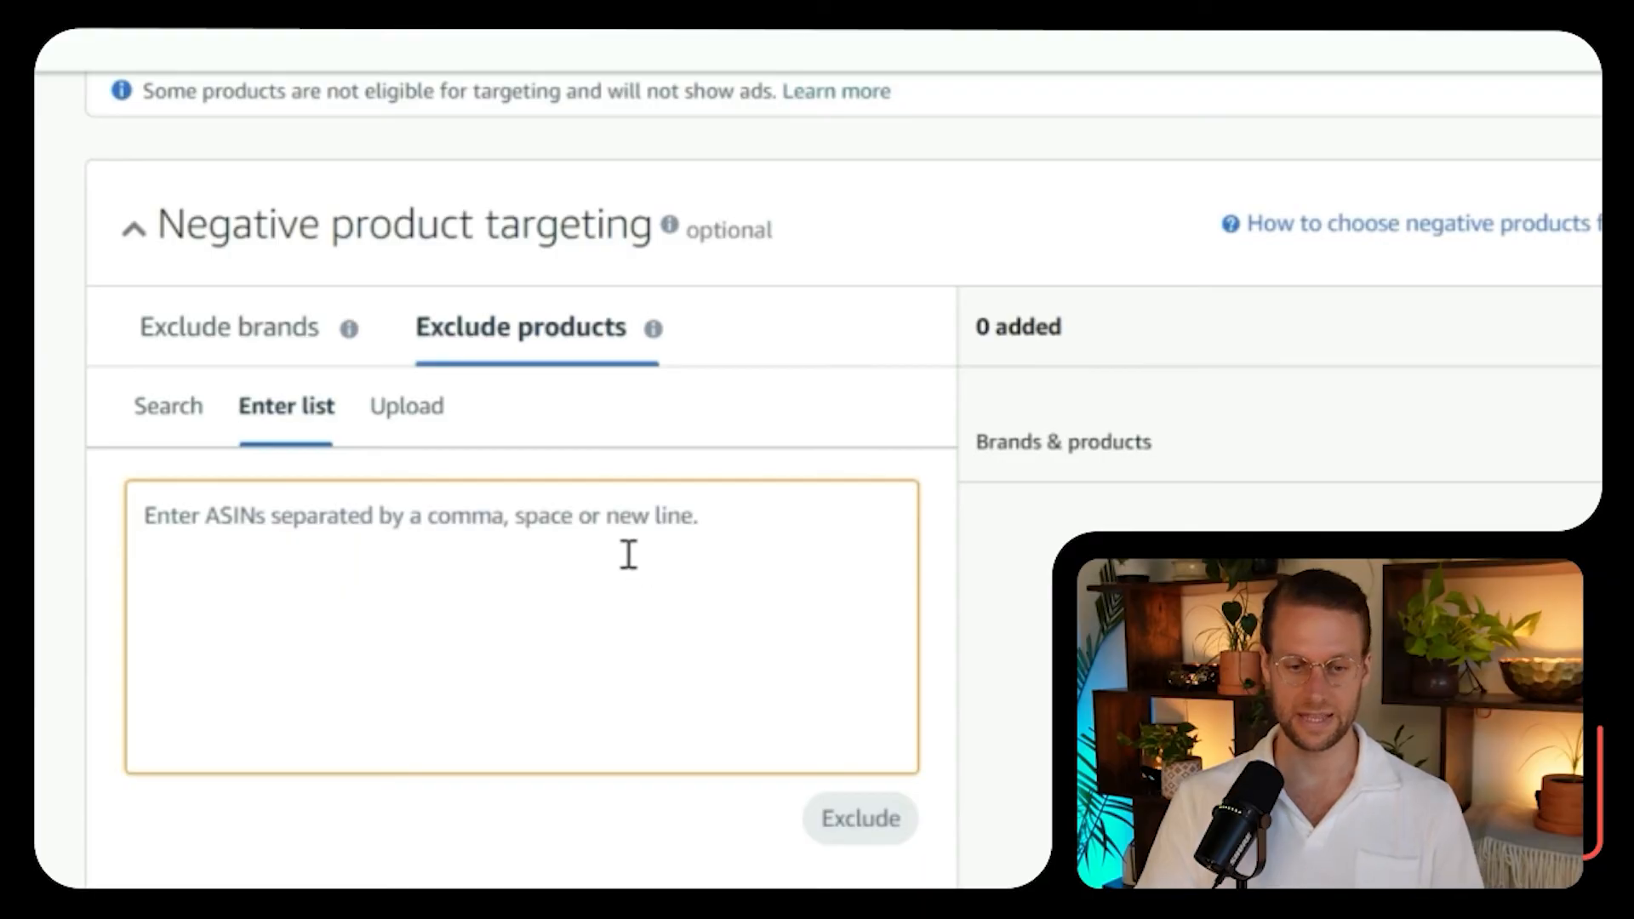
Paste ASIN B0CX4S3PTM into the negative product targeting list and exclude that product.
{"action": "left_click", "coordinate": [628, 555]}
{"action": "key", "text": "ctrl+v"}
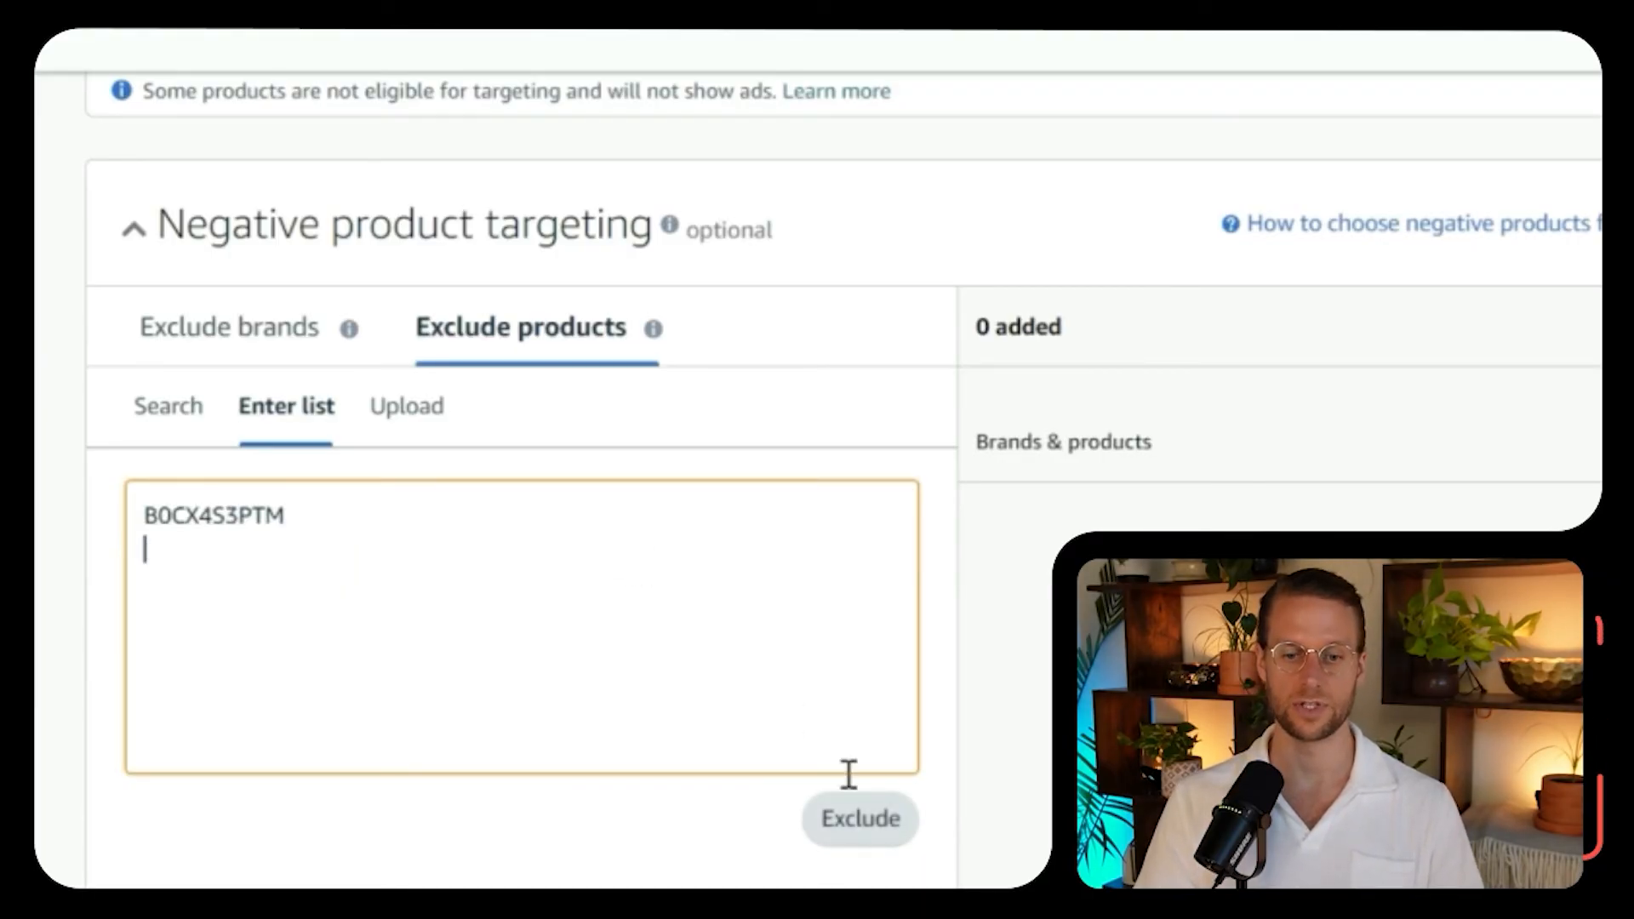
{"action": "left_click", "coordinate": [886, 837]}
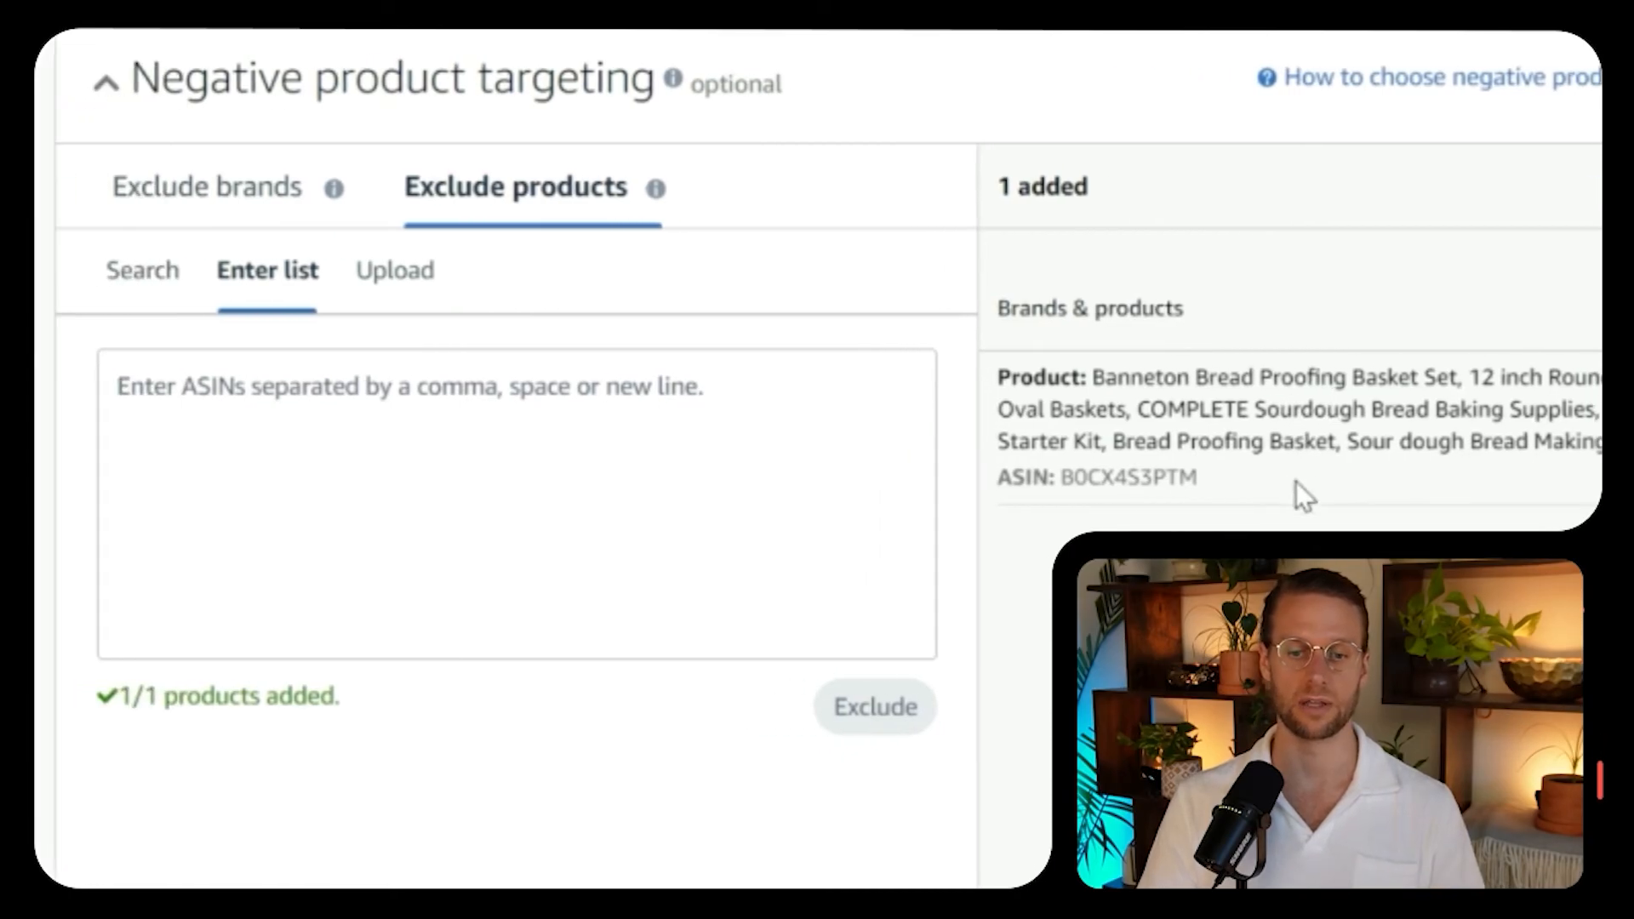
Review the campaign bidding strategy options and show the explanation of Fixed bids.
{"action": "scroll", "coordinate": [1299, 485], "scroll_direction": "down", "scroll_amount": 10}
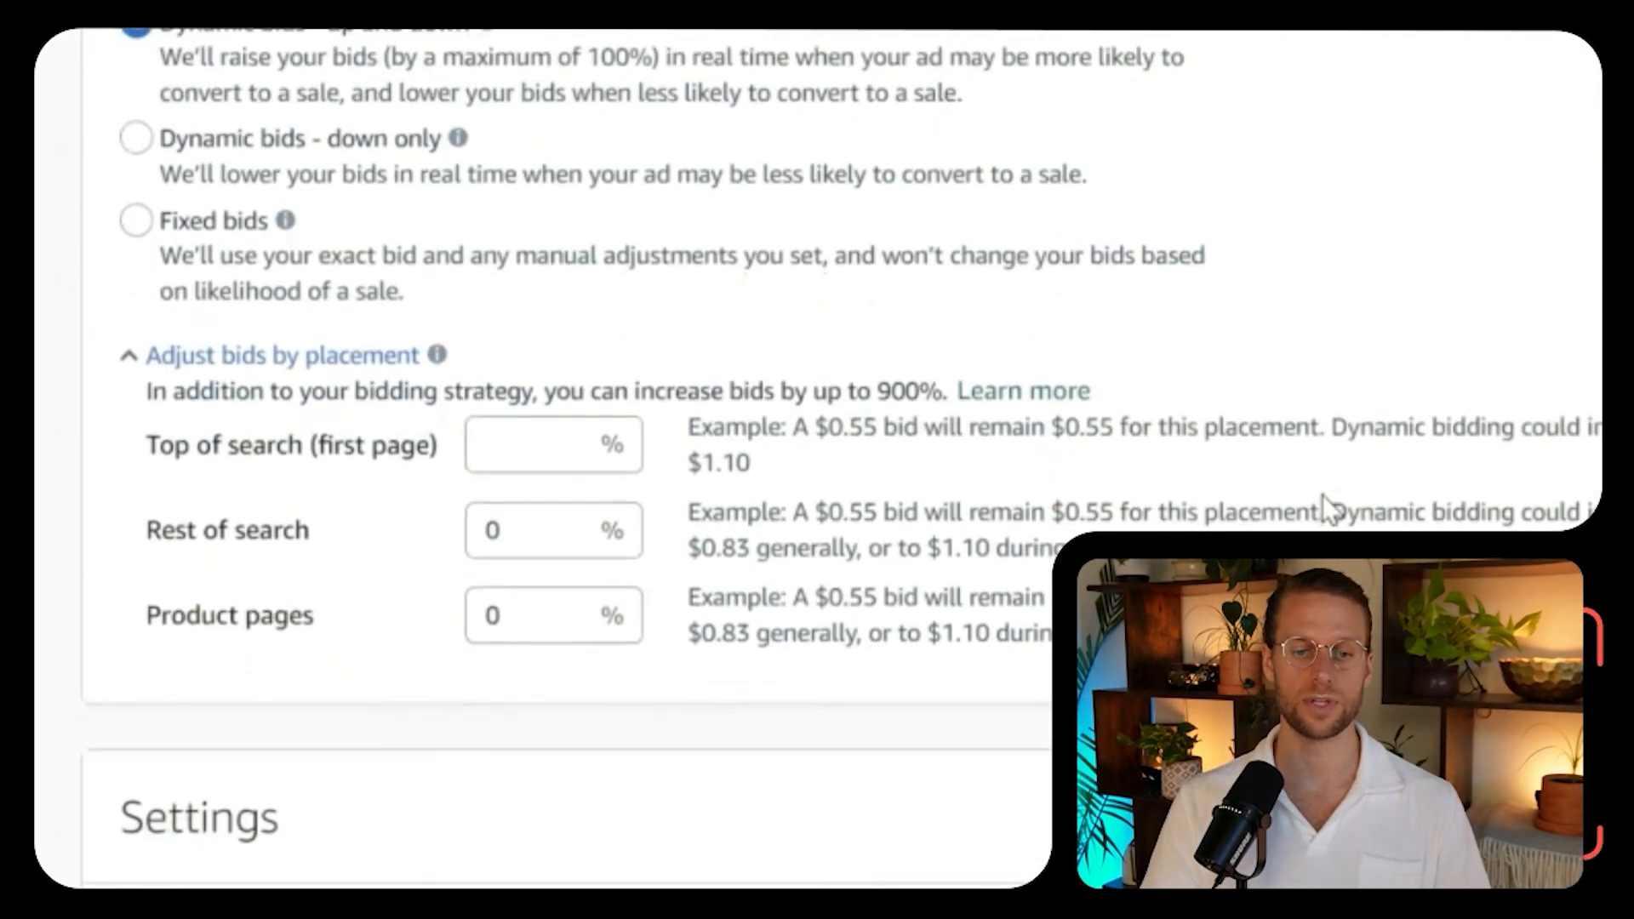
{"action": "scroll", "coordinate": [1323, 509], "scroll_direction": "up", "scroll_amount": 2}
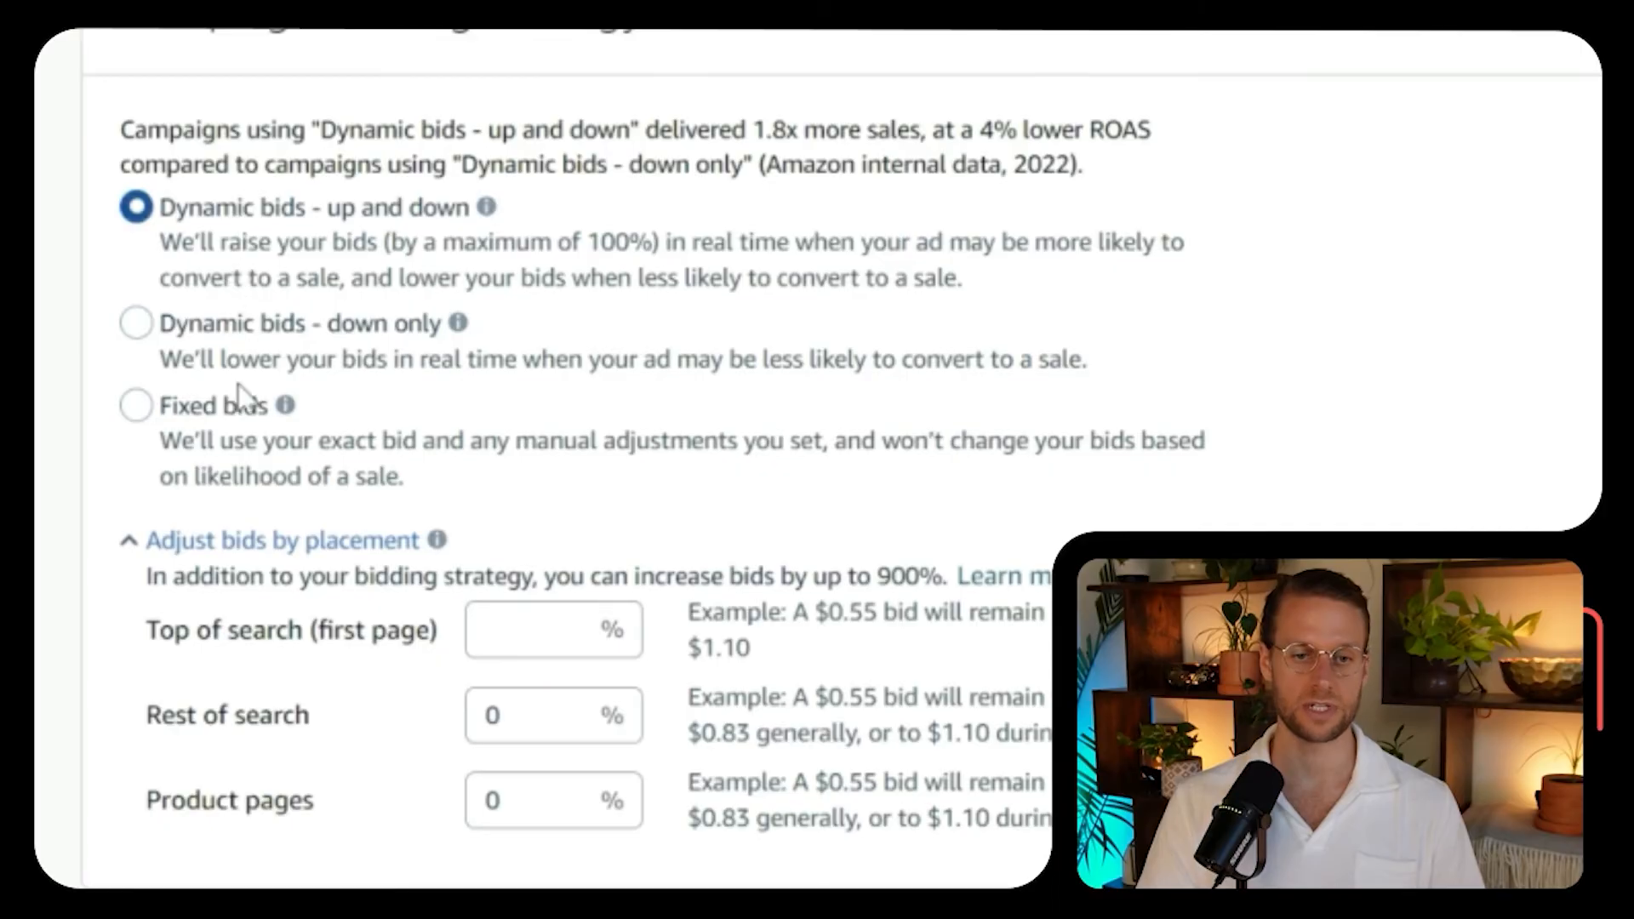
{"action": "left_click", "coordinate": [285, 406]}
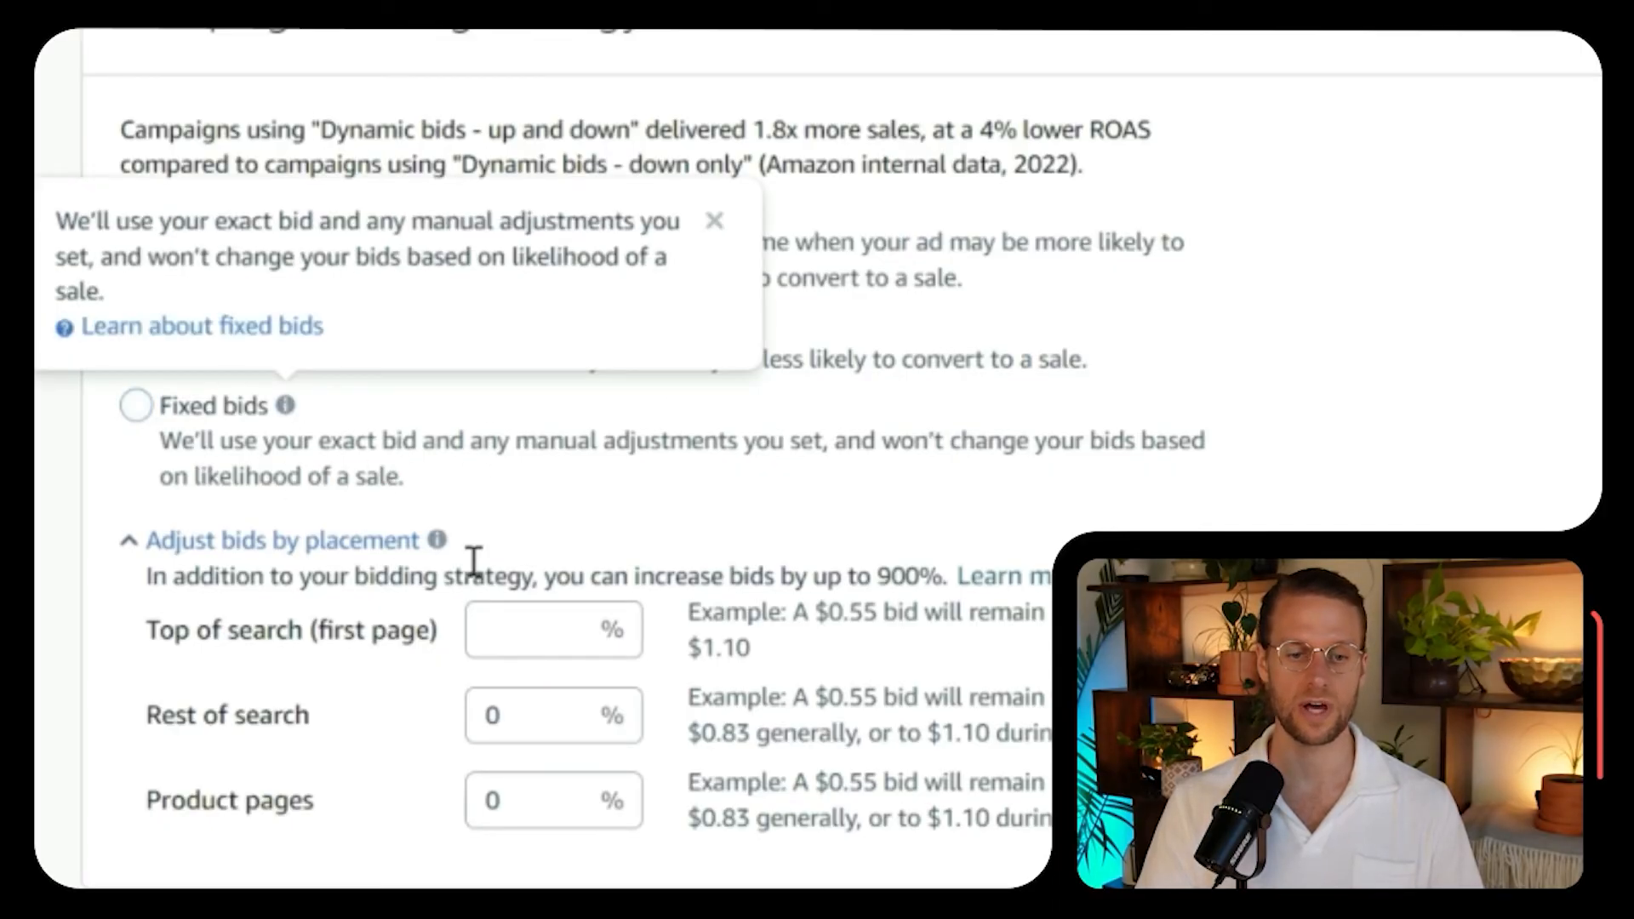
Close the Fixed bids explanation and set the Product pages placement bid adjustment to 100%.
{"action": "left_click", "coordinate": [816, 719]}
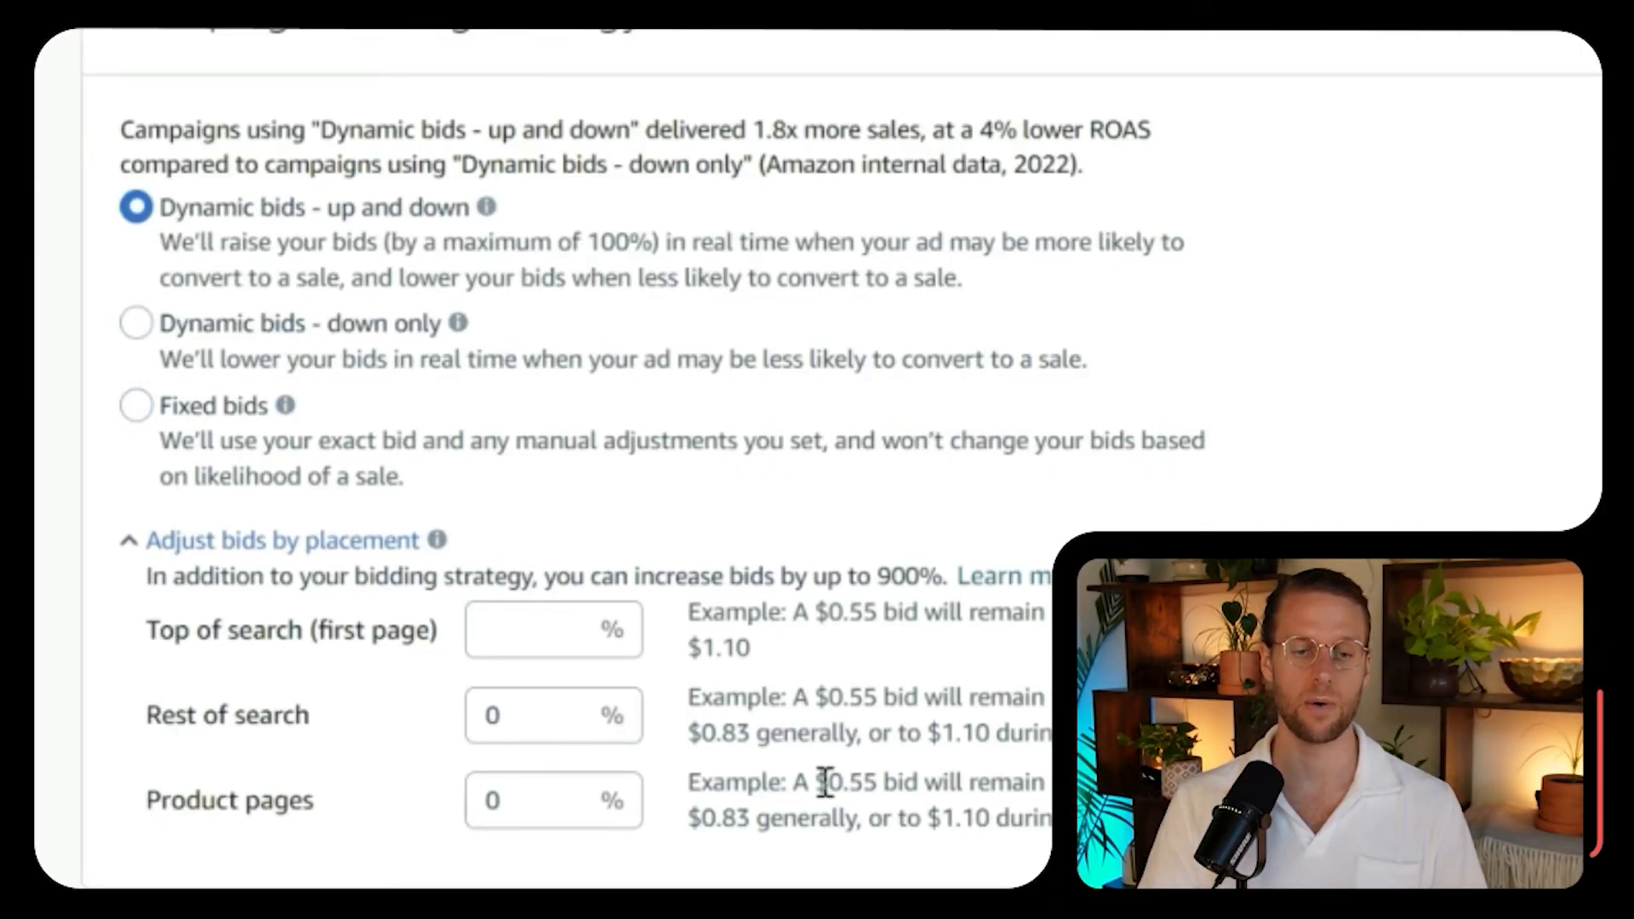
{"action": "scroll", "coordinate": [824, 782], "scroll_direction": "down", "scroll_amount": 2}
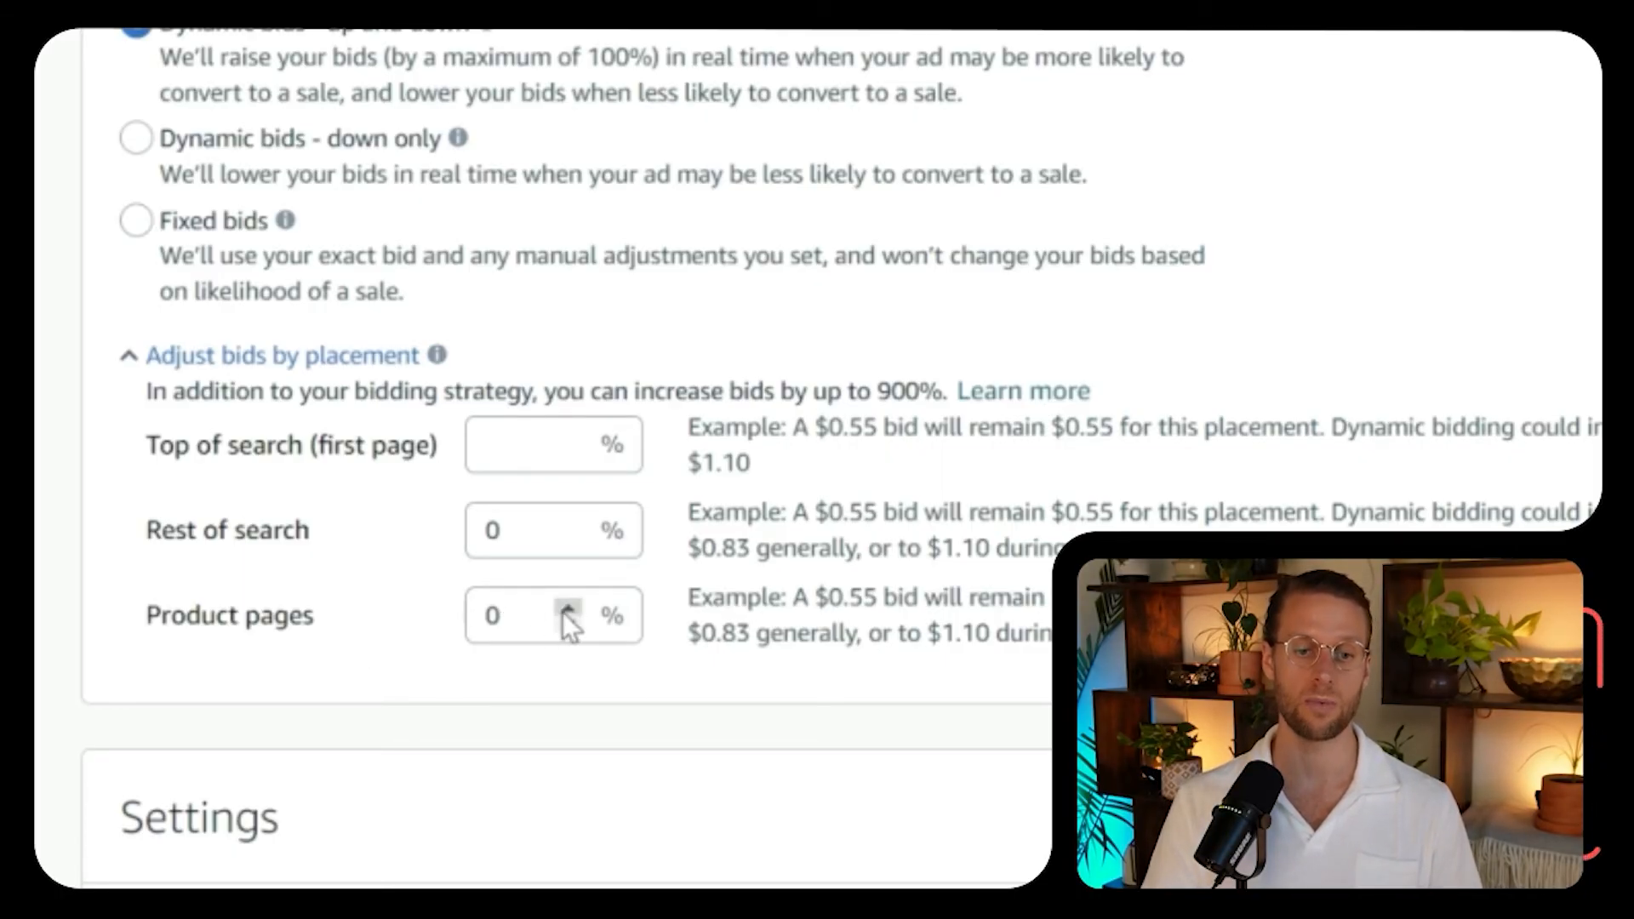
{"action": "left_click", "coordinate": [528, 615]}
{"action": "key", "text": "ctrl+a"}
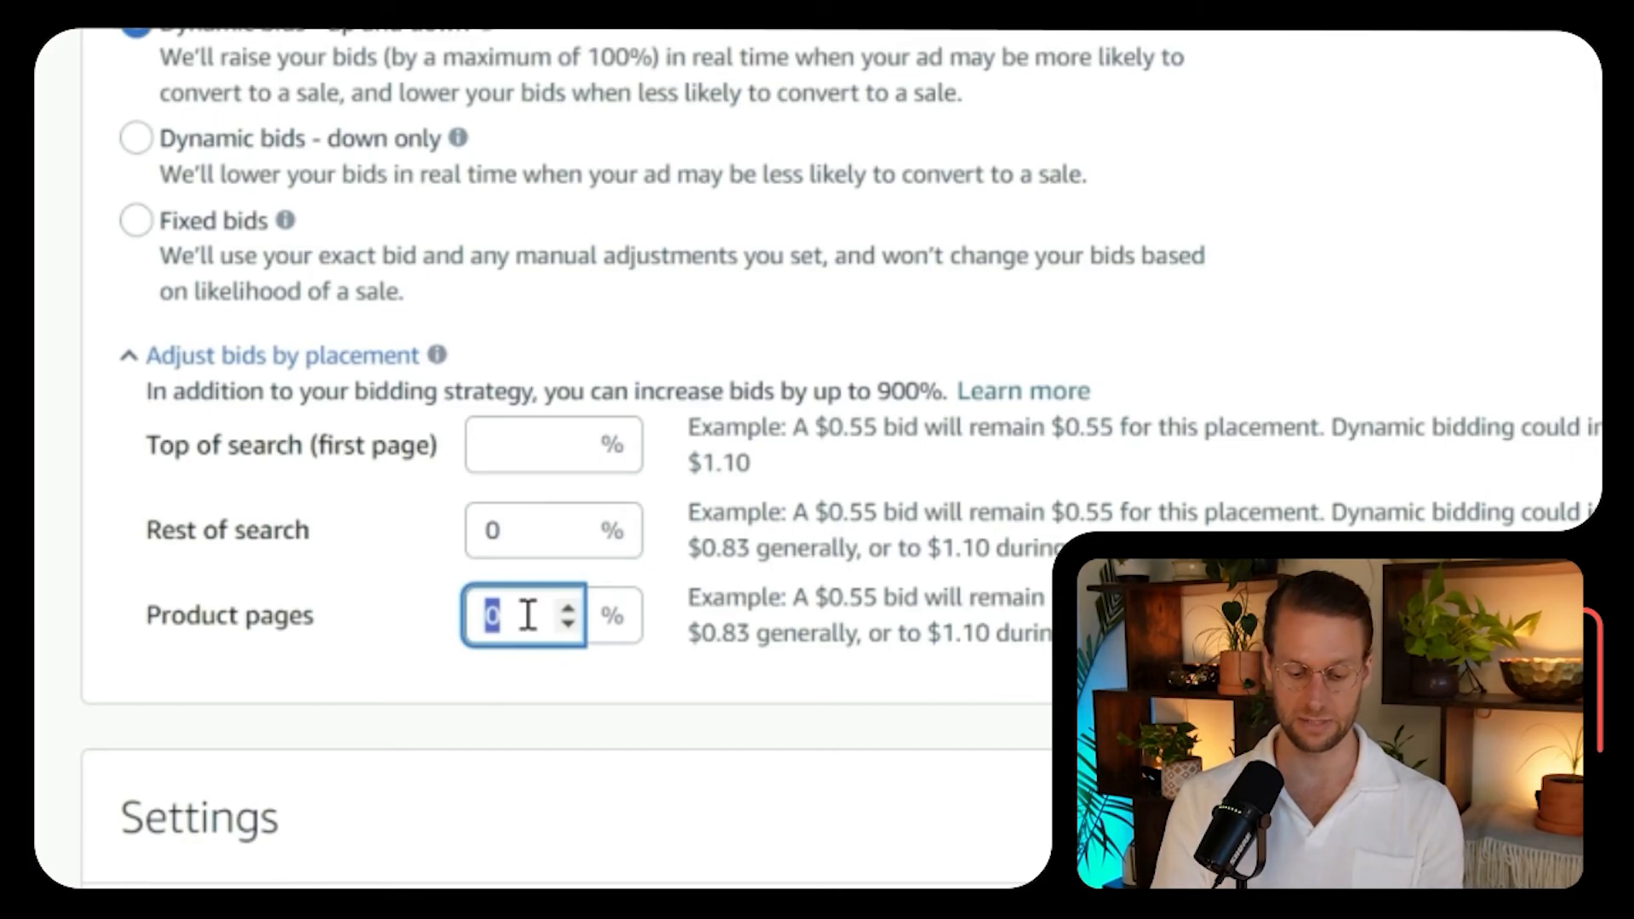
{"action": "type", "text": "100"}
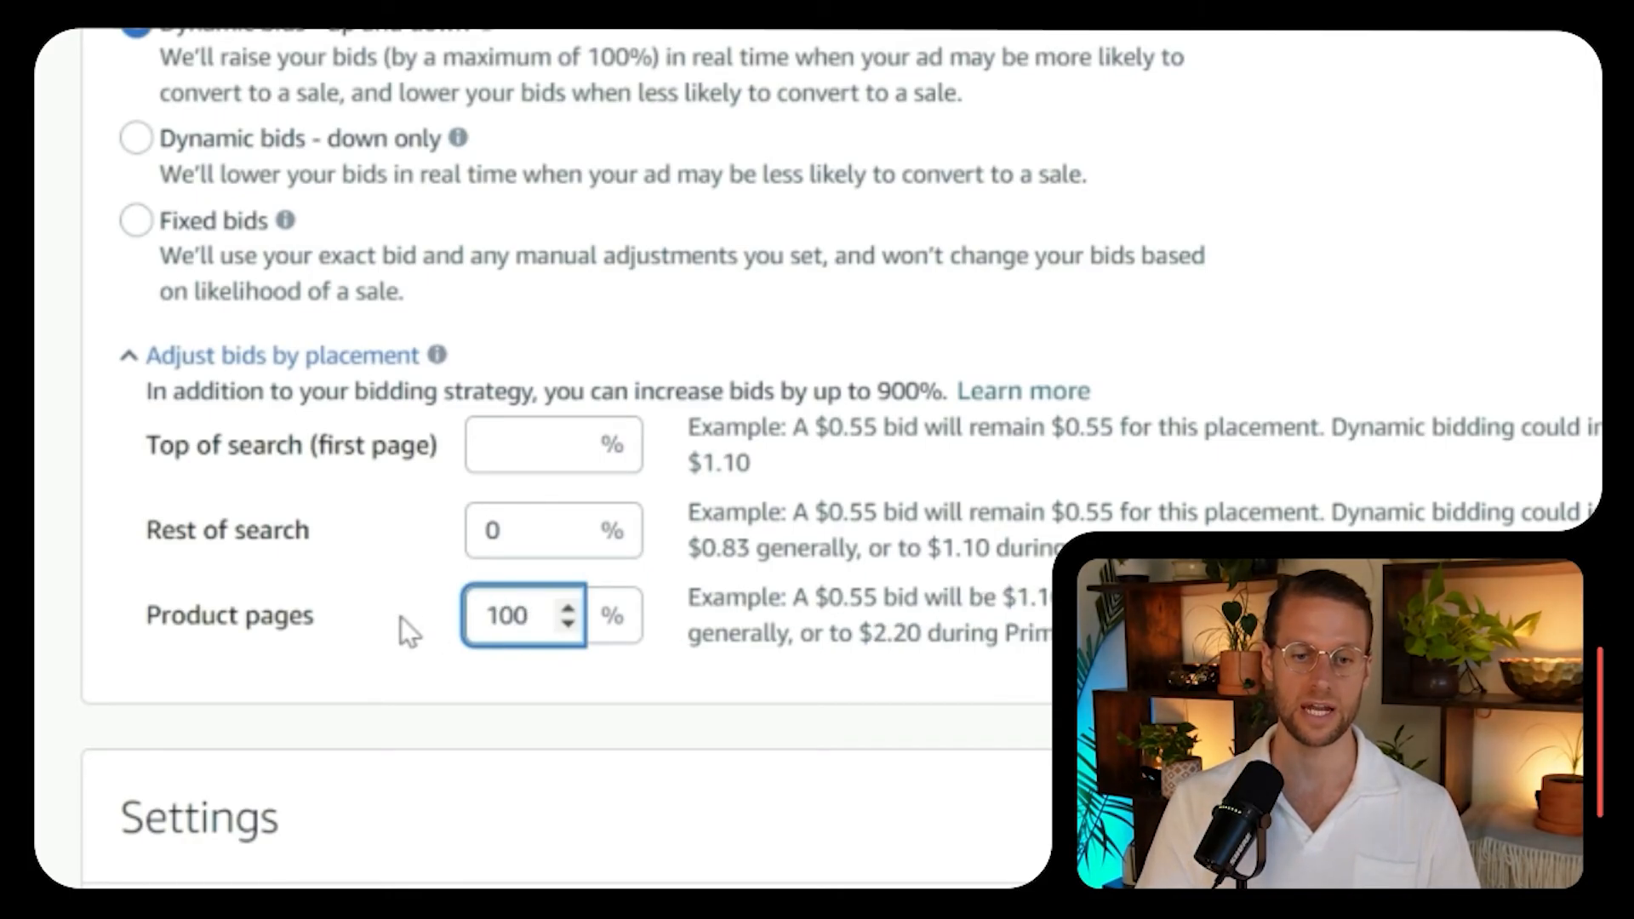
{"action": "left_click", "coordinate": [400, 618]}
Set the bid for the individually targeted product to $0.5 and save it.
{"action": "scroll", "coordinate": [985, 521], "scroll_direction": "up", "scroll_amount": 15}
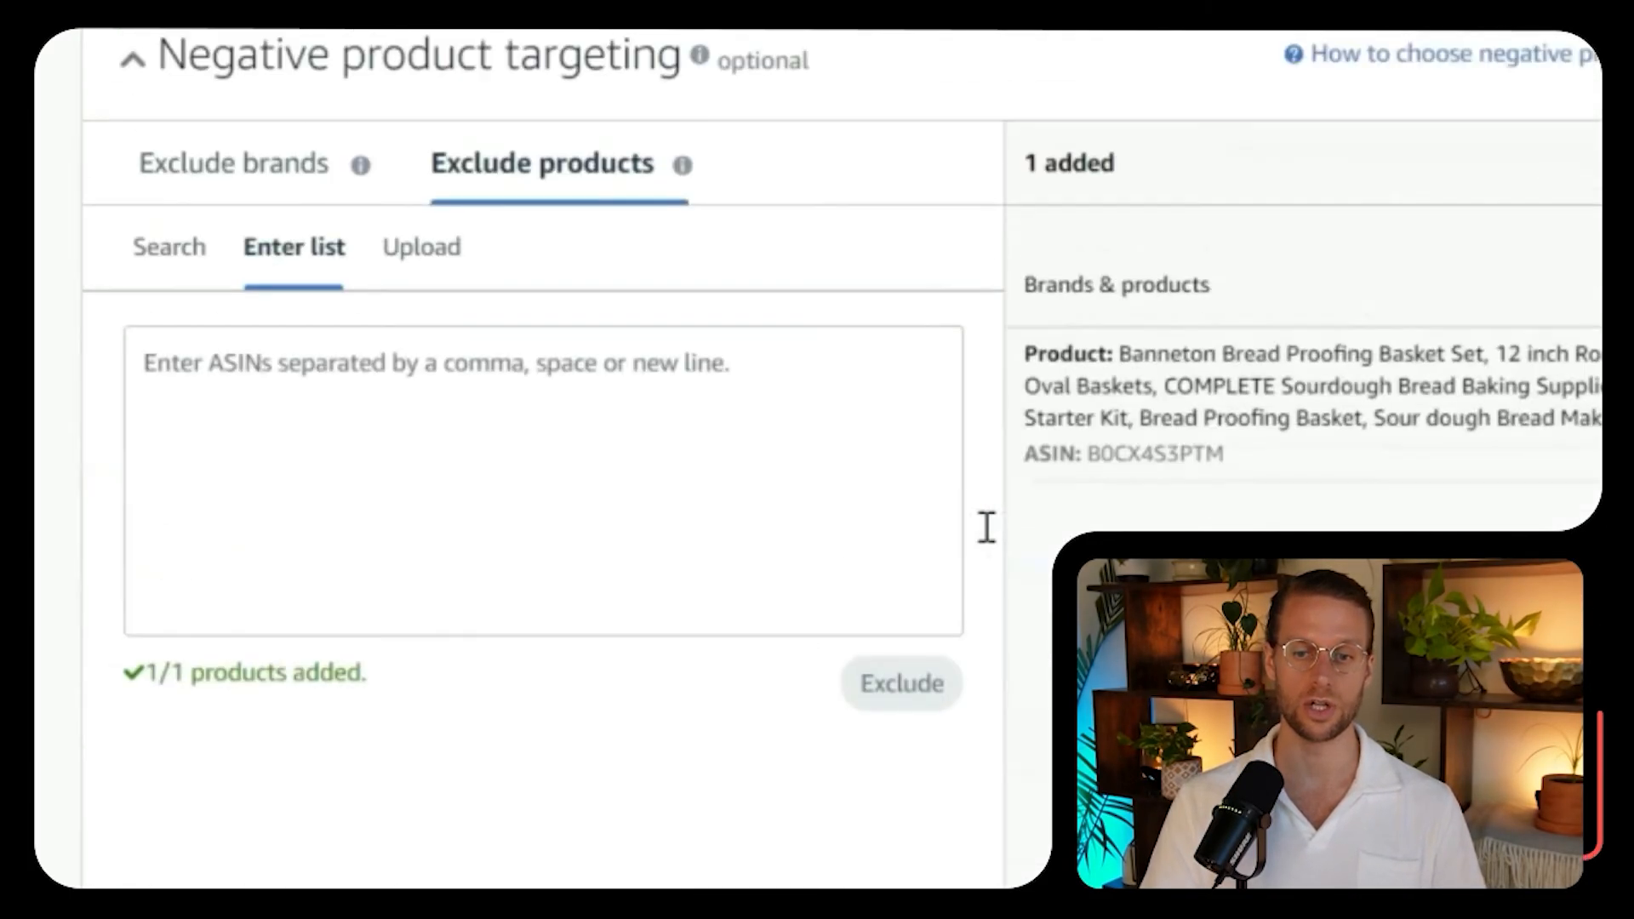
{"action": "scroll", "coordinate": [988, 527], "scroll_direction": "up", "scroll_amount": 8}
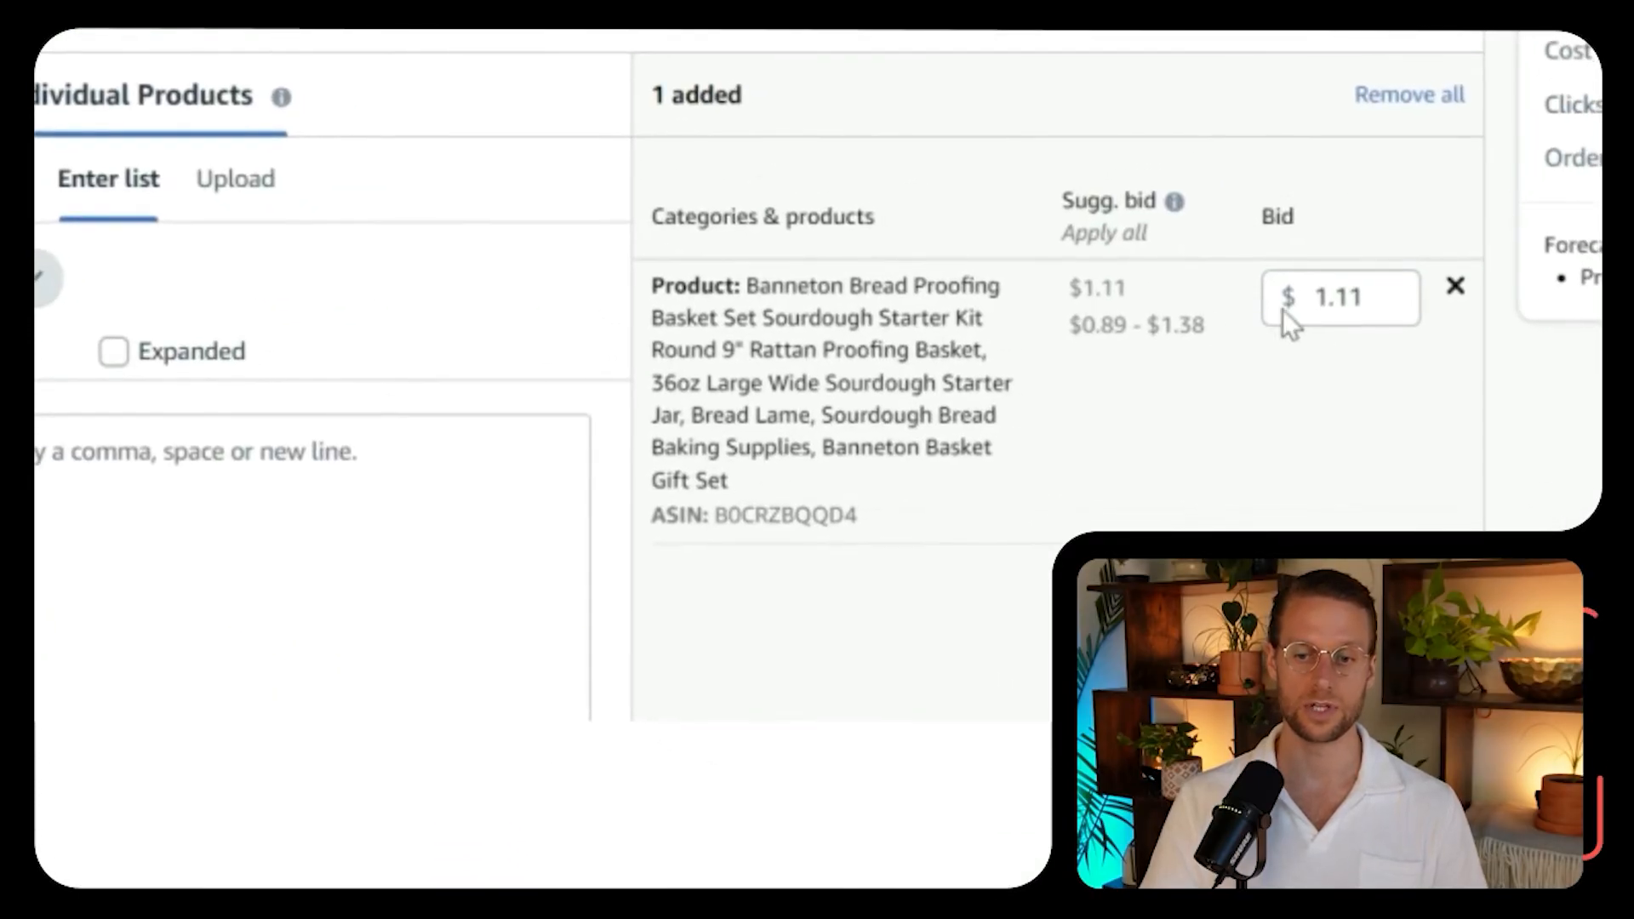
{"action": "left_click", "coordinate": [1371, 301]}
{"action": "key", "text": "BackSpace"}
{"action": "type", "text": ".5"}
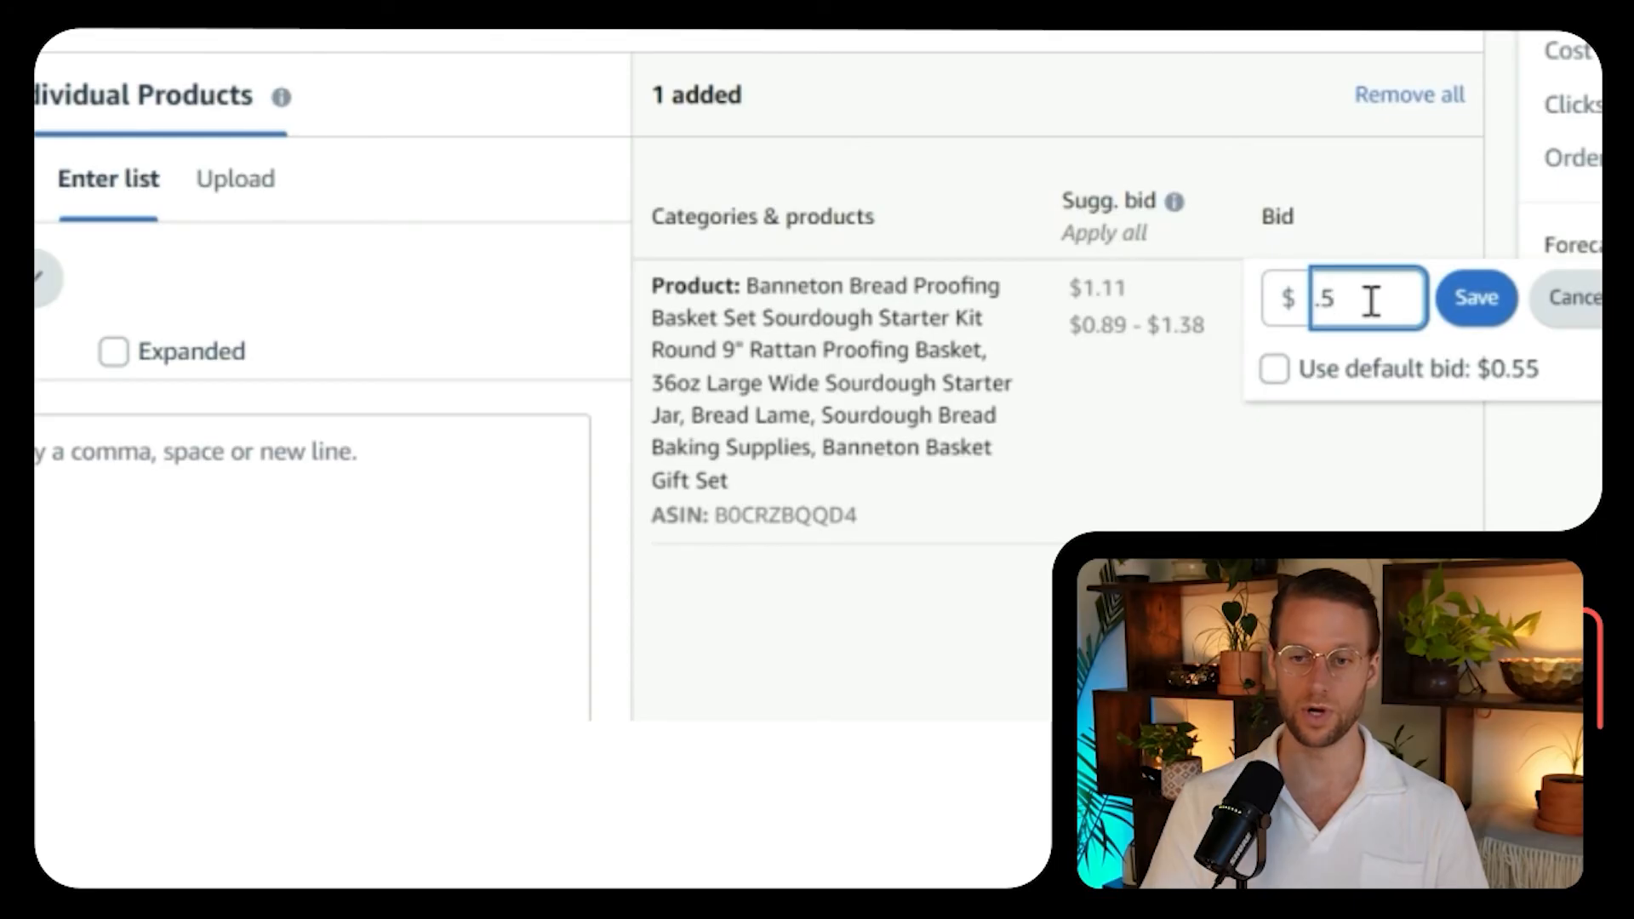
{"action": "left_click", "coordinate": [1476, 298]}
{"action": "scroll", "coordinate": [1146, 438], "scroll_direction": "down", "scroll_amount": 6}
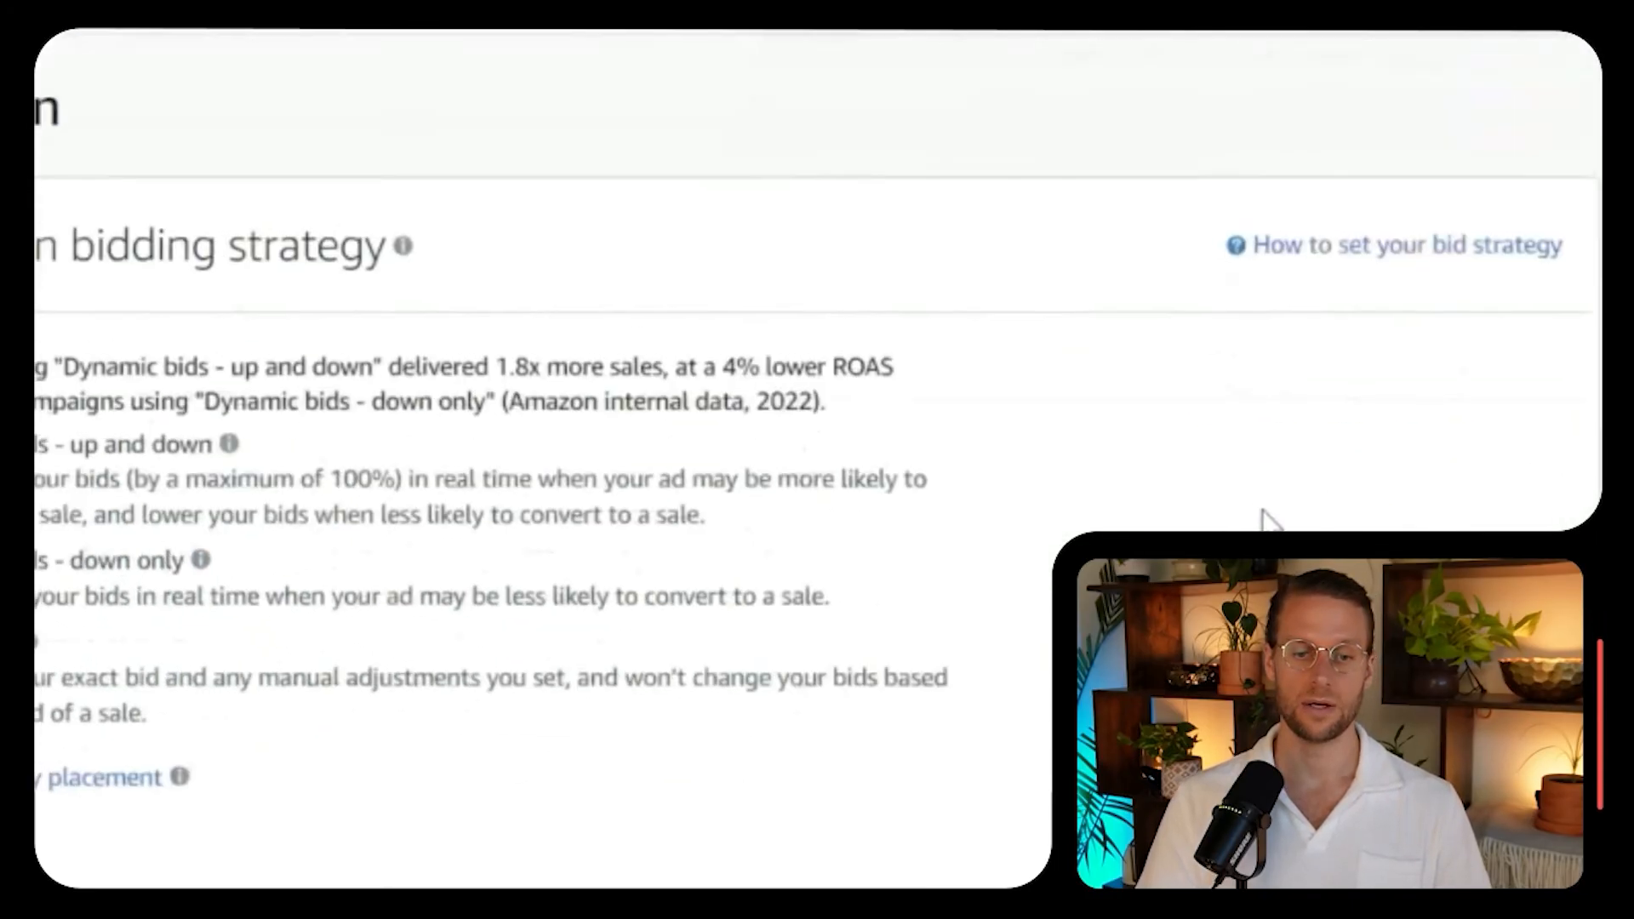
{"action": "scroll", "coordinate": [817, 460], "scroll_direction": "down", "scroll_amount": 10}
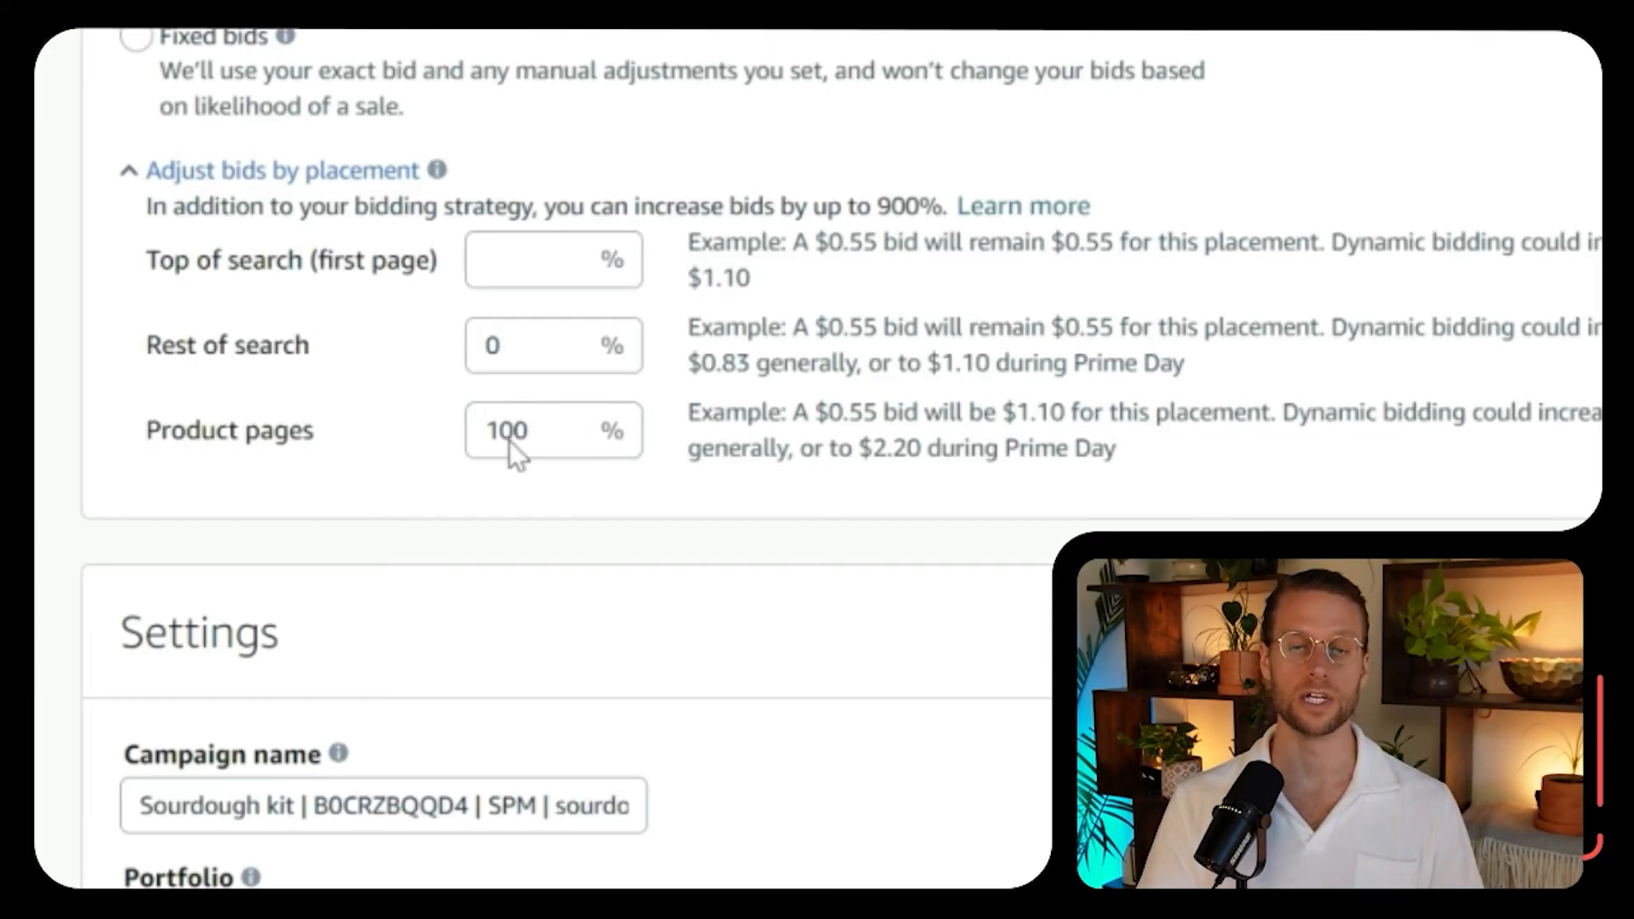
Remove "sourdough starter kit" from the campaign name, keeping the separators between SPM and Exact.
{"action": "scroll", "coordinate": [809, 432], "scroll_direction": "down", "scroll_amount": 5}
{"action": "scroll", "coordinate": [809, 432], "scroll_direction": "down", "scroll_amount": 4}
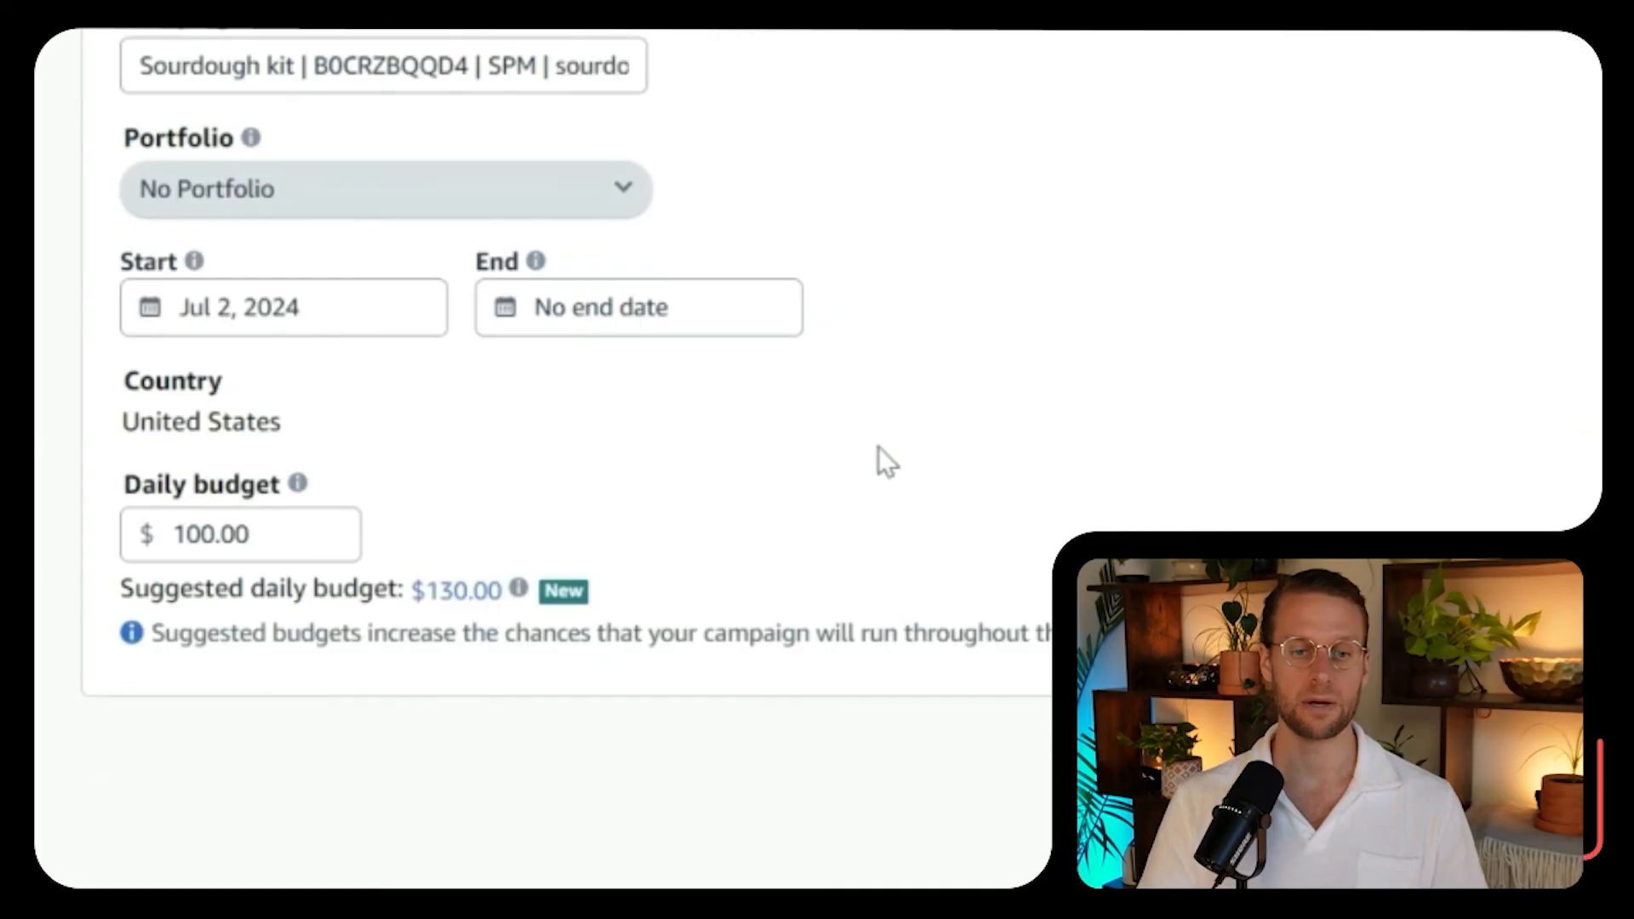
{"action": "scroll", "coordinate": [879, 447], "scroll_direction": "up", "scroll_amount": 4}
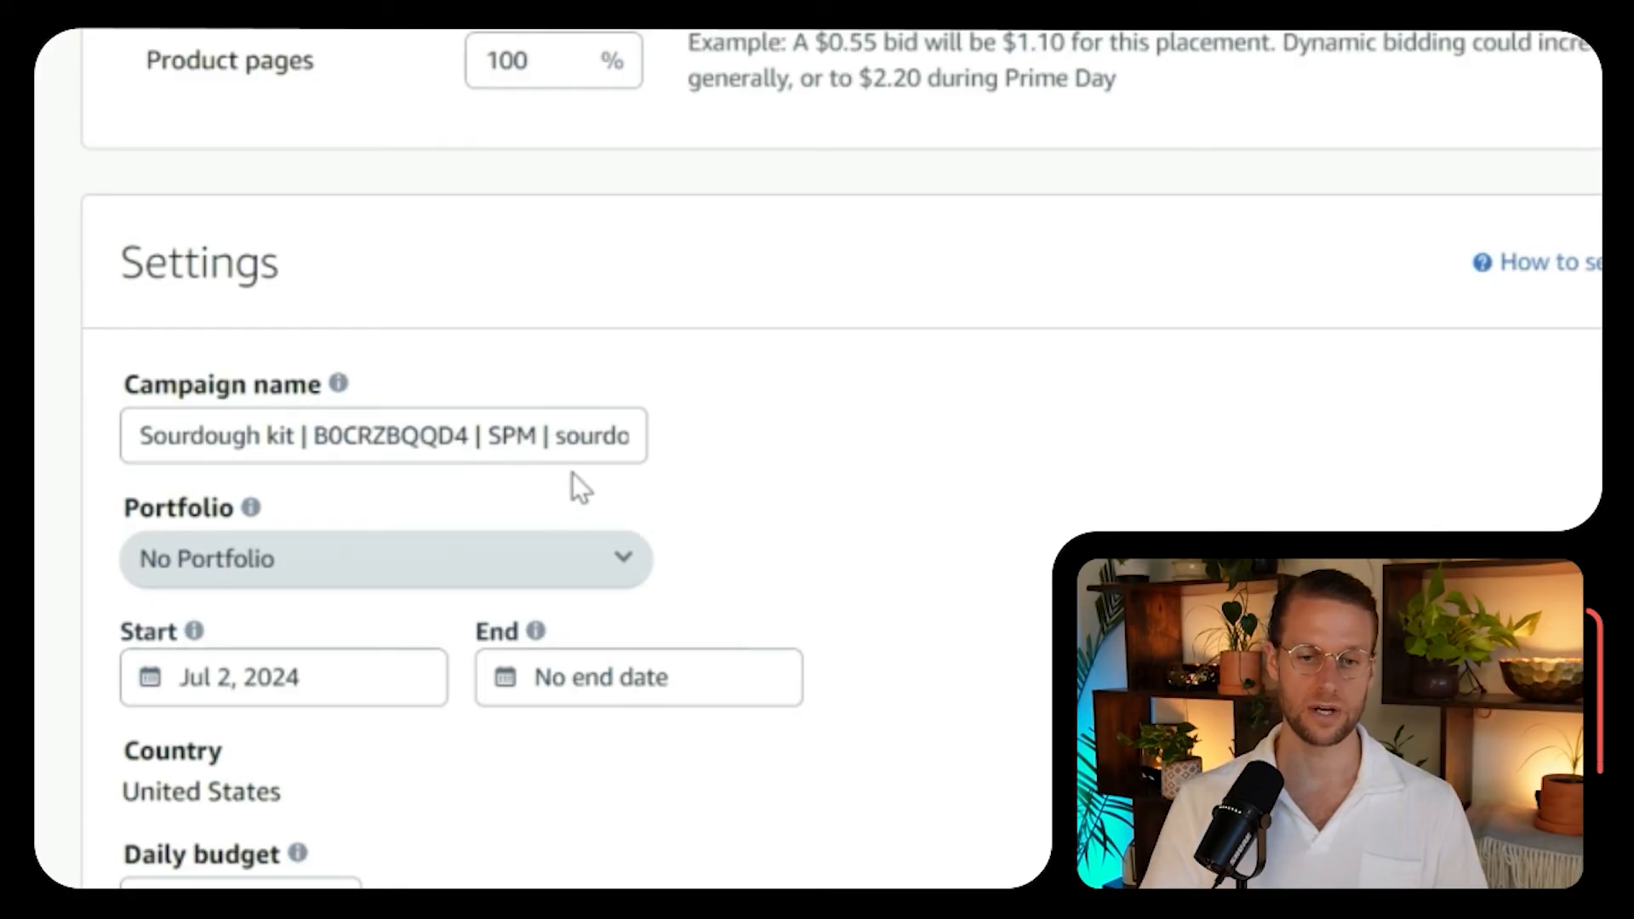
{"action": "left_click", "coordinate": [574, 436]}
{"action": "key", "text": "Right"}
{"action": "key", "text": "Right"}
{"action": "key", "text": "Right"}
{"action": "key", "text": "Right"}
{"action": "key", "text": "Right"}
{"action": "key", "text": "Right"}
{"action": "key", "text": "Right"}
{"action": "key", "text": "Right"}
{"action": "key", "text": "Right"}
{"action": "key", "text": "Right"}
{"action": "key", "text": "Right"}
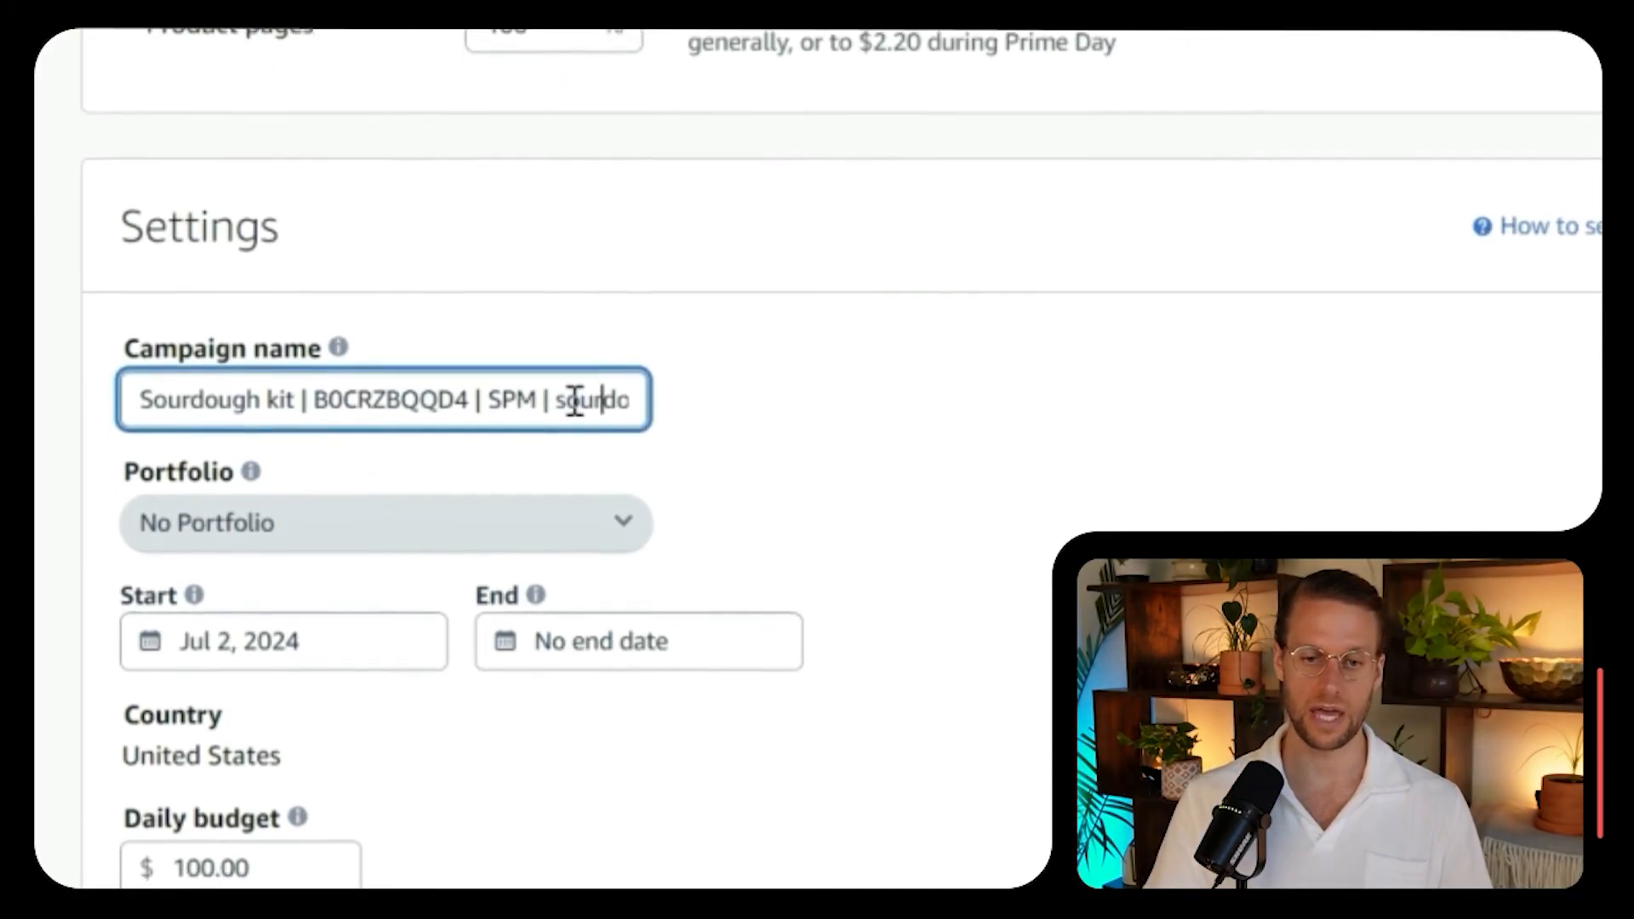
{"action": "key", "text": "Right"}
{"action": "key", "text": "Right"}
{"action": "key", "text": "Right"}
{"action": "key", "text": "Right"}
{"action": "key", "text": "Right"}
{"action": "key", "text": "Right"}
{"action": "key", "text": "Right"}
{"action": "key", "text": "Right"}
{"action": "key", "text": "Right"}
{"action": "key", "text": "Right"}
{"action": "key", "text": "Right"}
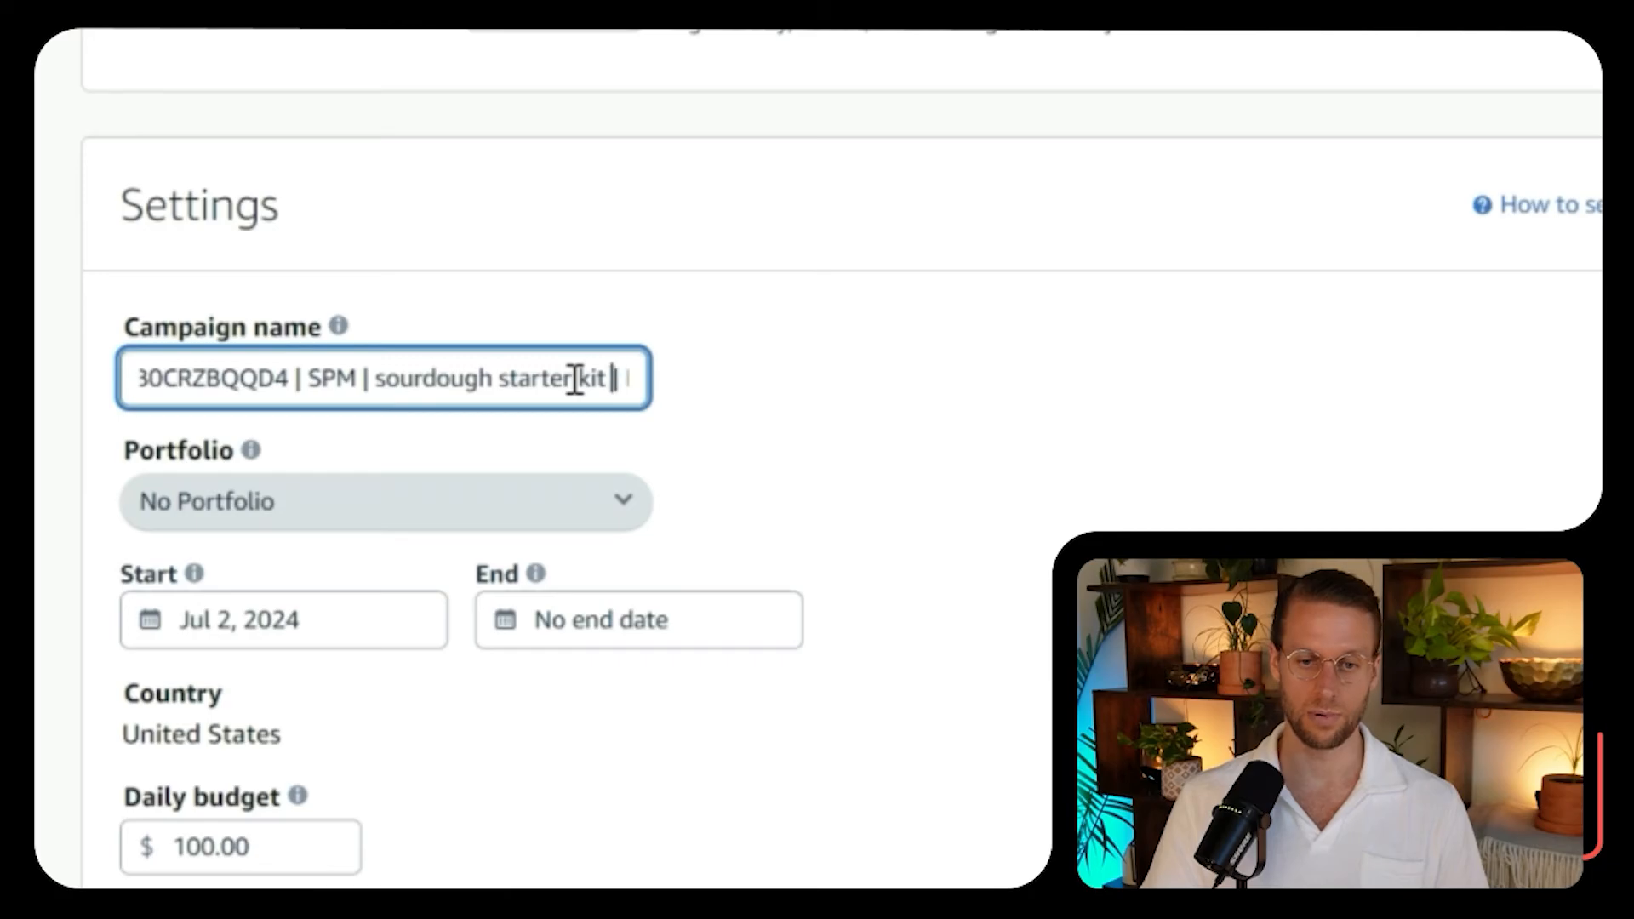
{"action": "key", "text": "BackSpace"}
{"action": "key", "text": "BackSpace"}
{"action": "key", "text": "BackSpace"}
{"action": "key", "text": "BackSpace"}
{"action": "key", "text": "BackSpace"}
{"action": "key", "text": "BackSpace"}
{"action": "key", "text": "BackSpace"}
{"action": "key", "text": "BackSpace"}
{"action": "key", "text": "BackSpace"}
{"action": "key", "text": "BackSpace"}
{"action": "key", "text": "BackSpace"}
{"action": "key", "text": "BackSpace"}
{"action": "key", "text": "BackSpace"}
{"action": "key", "text": "BackSpace"}
{"action": "key", "text": "BackSpace"}
{"action": "key", "text": "BackSpace"}
{"action": "key", "text": "BackSpace"}
{"action": "key", "text": "BackSpace"}
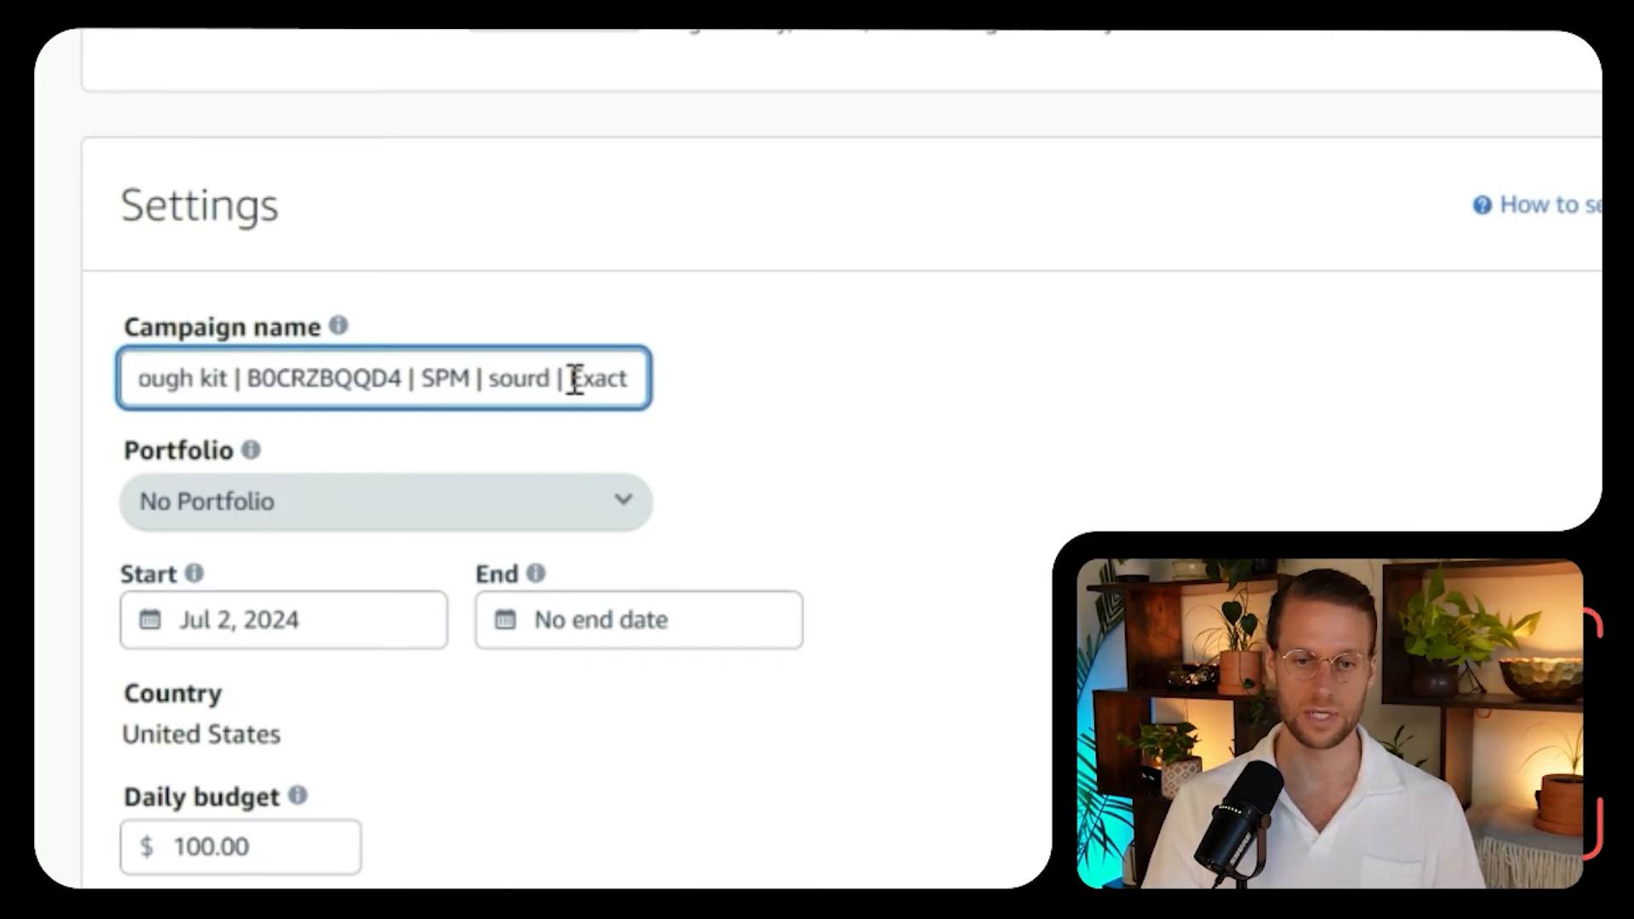
{"action": "key", "text": "BackSpace"}
{"action": "key", "text": "BackSpace"}
{"action": "key", "text": "BackSpace"}
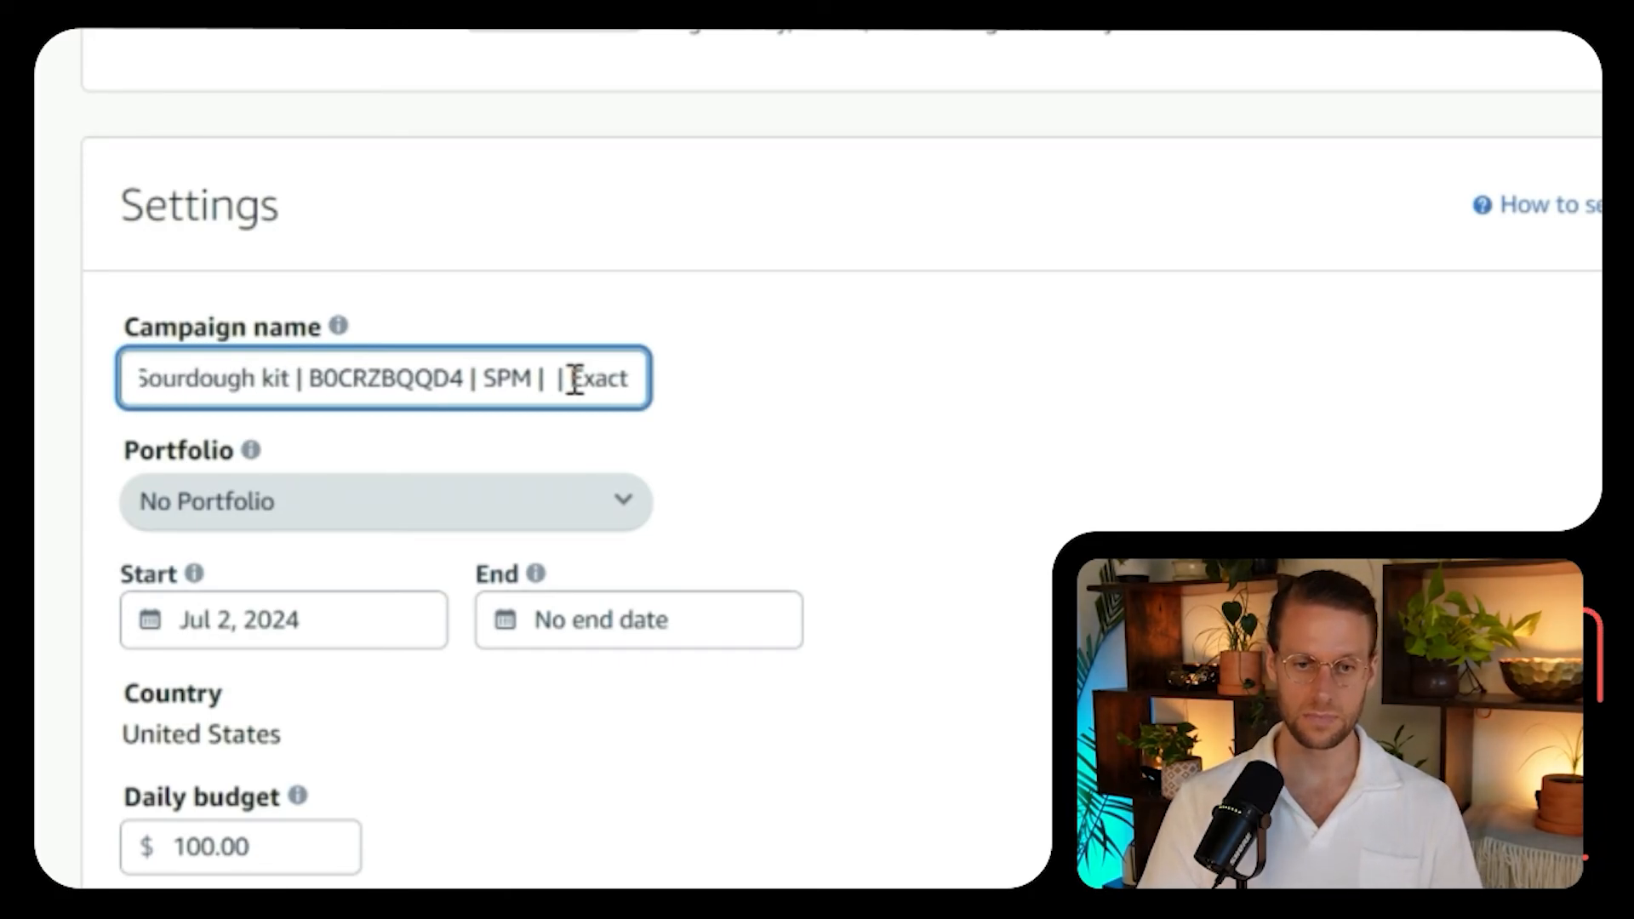
Copy the targeted product's ASIN B0CRZBQQD4 and place the cursor in the gap after SPM in the campaign name.
{"action": "scroll", "coordinate": [836, 439], "scroll_direction": "up", "scroll_amount": 20}
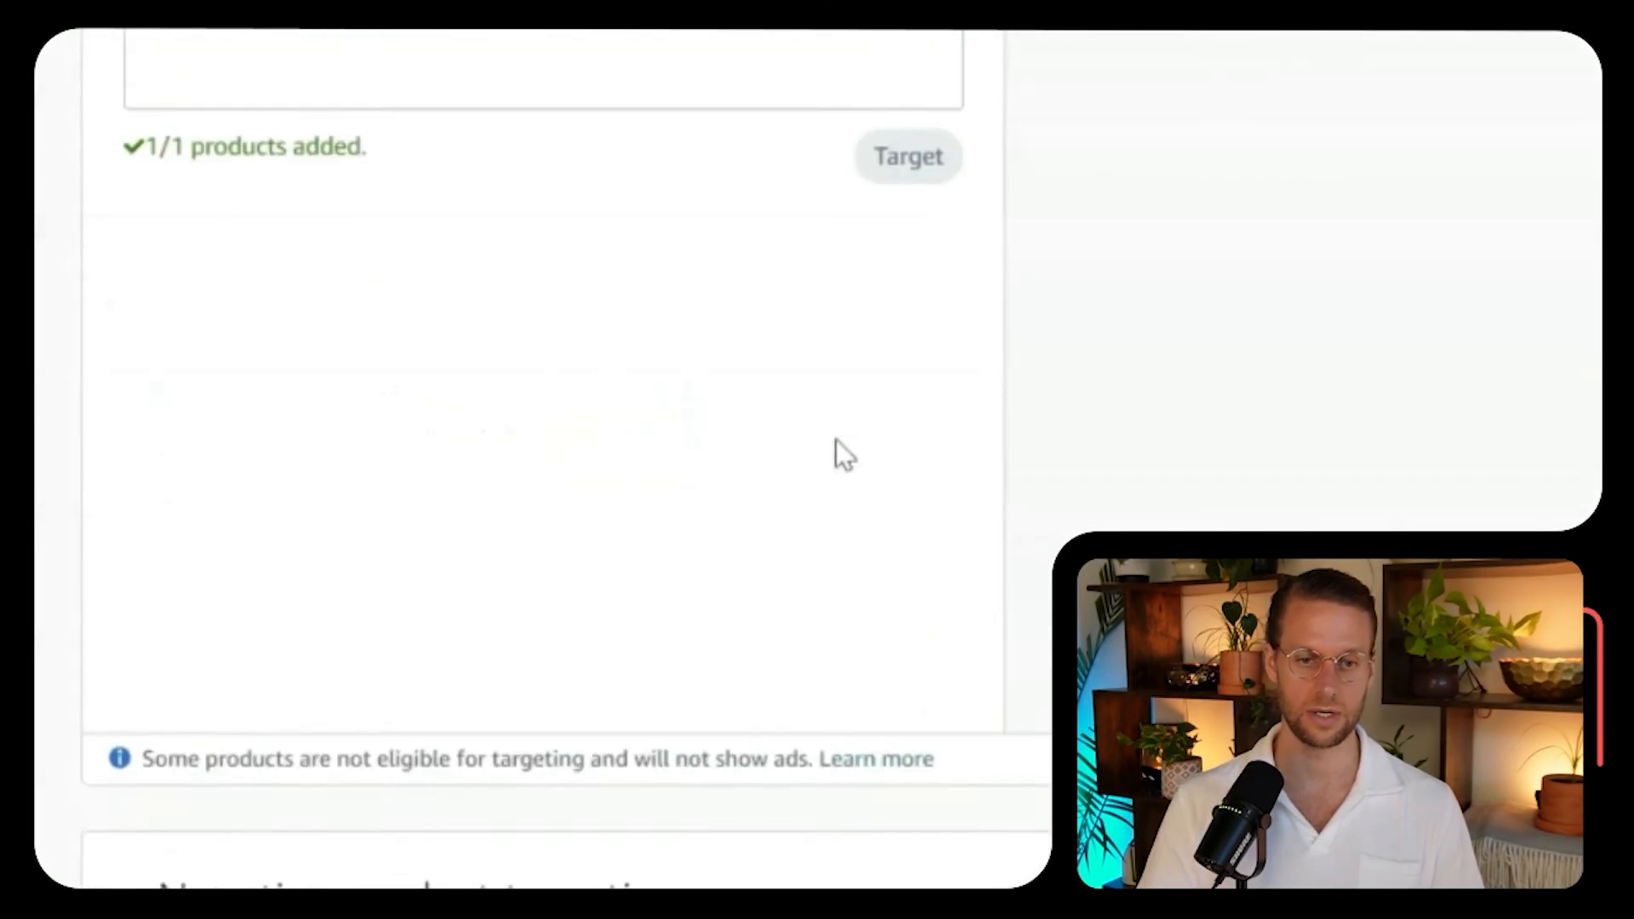
{"action": "scroll", "coordinate": [835, 440], "scroll_direction": "up", "scroll_amount": 5}
{"action": "scroll", "coordinate": [836, 439], "scroll_direction": "down", "scroll_amount": 8}
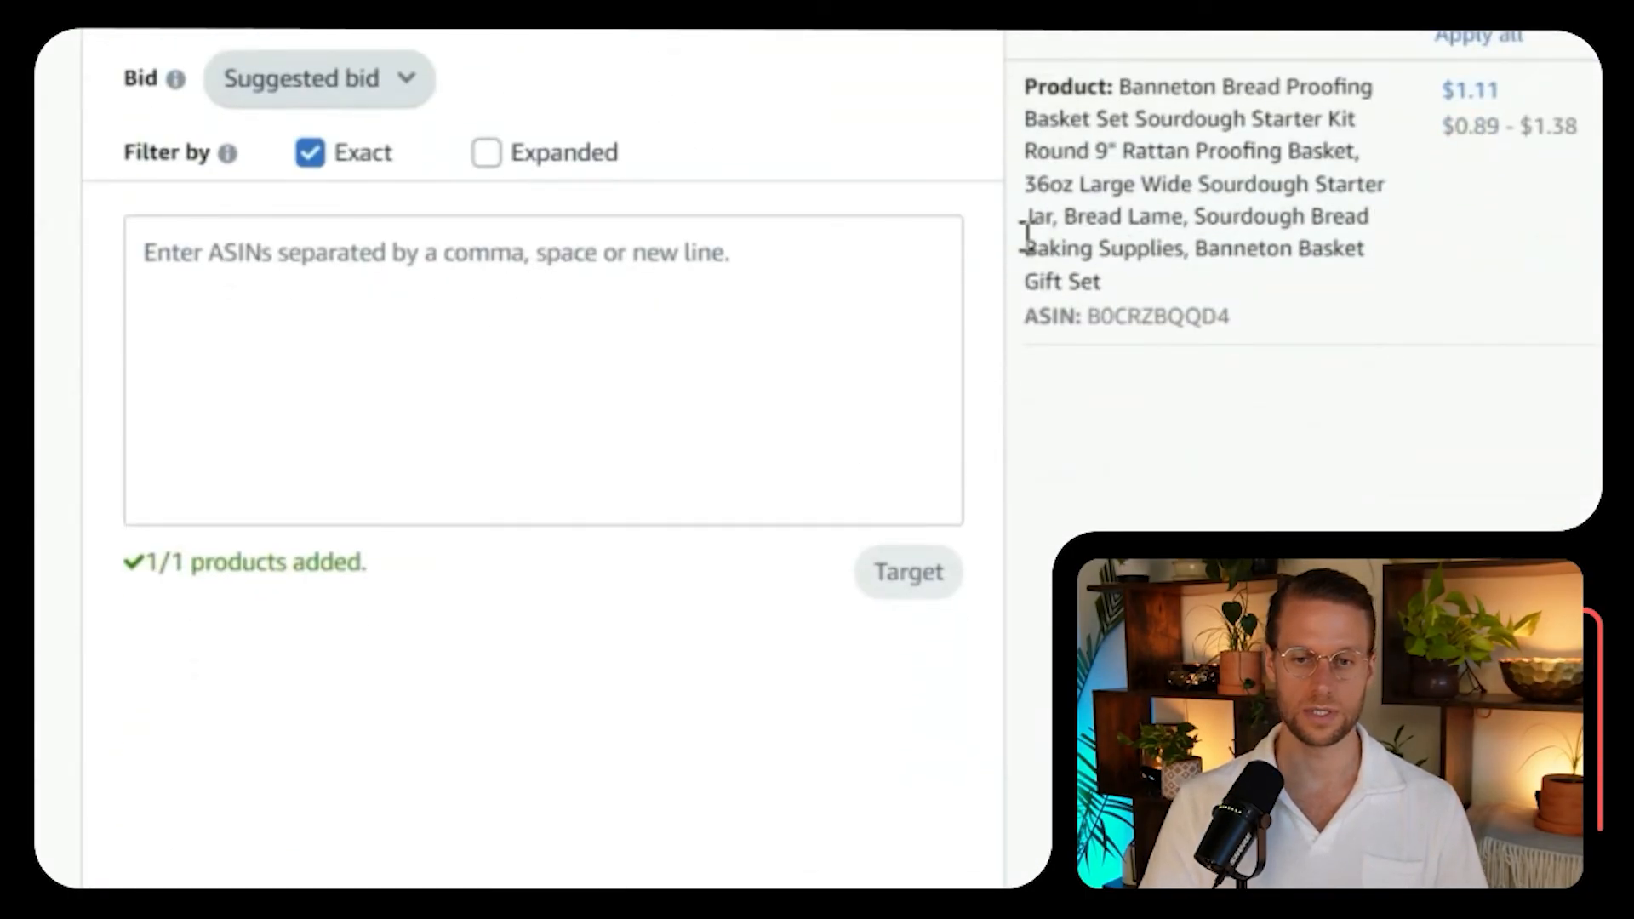
{"action": "left_click_drag", "start_coordinate": [1235, 317], "coordinate": [1092, 327]}
{"action": "key", "text": "ctrl+c"}
{"action": "scroll", "coordinate": [1097, 328], "scroll_direction": "down", "scroll_amount": 20}
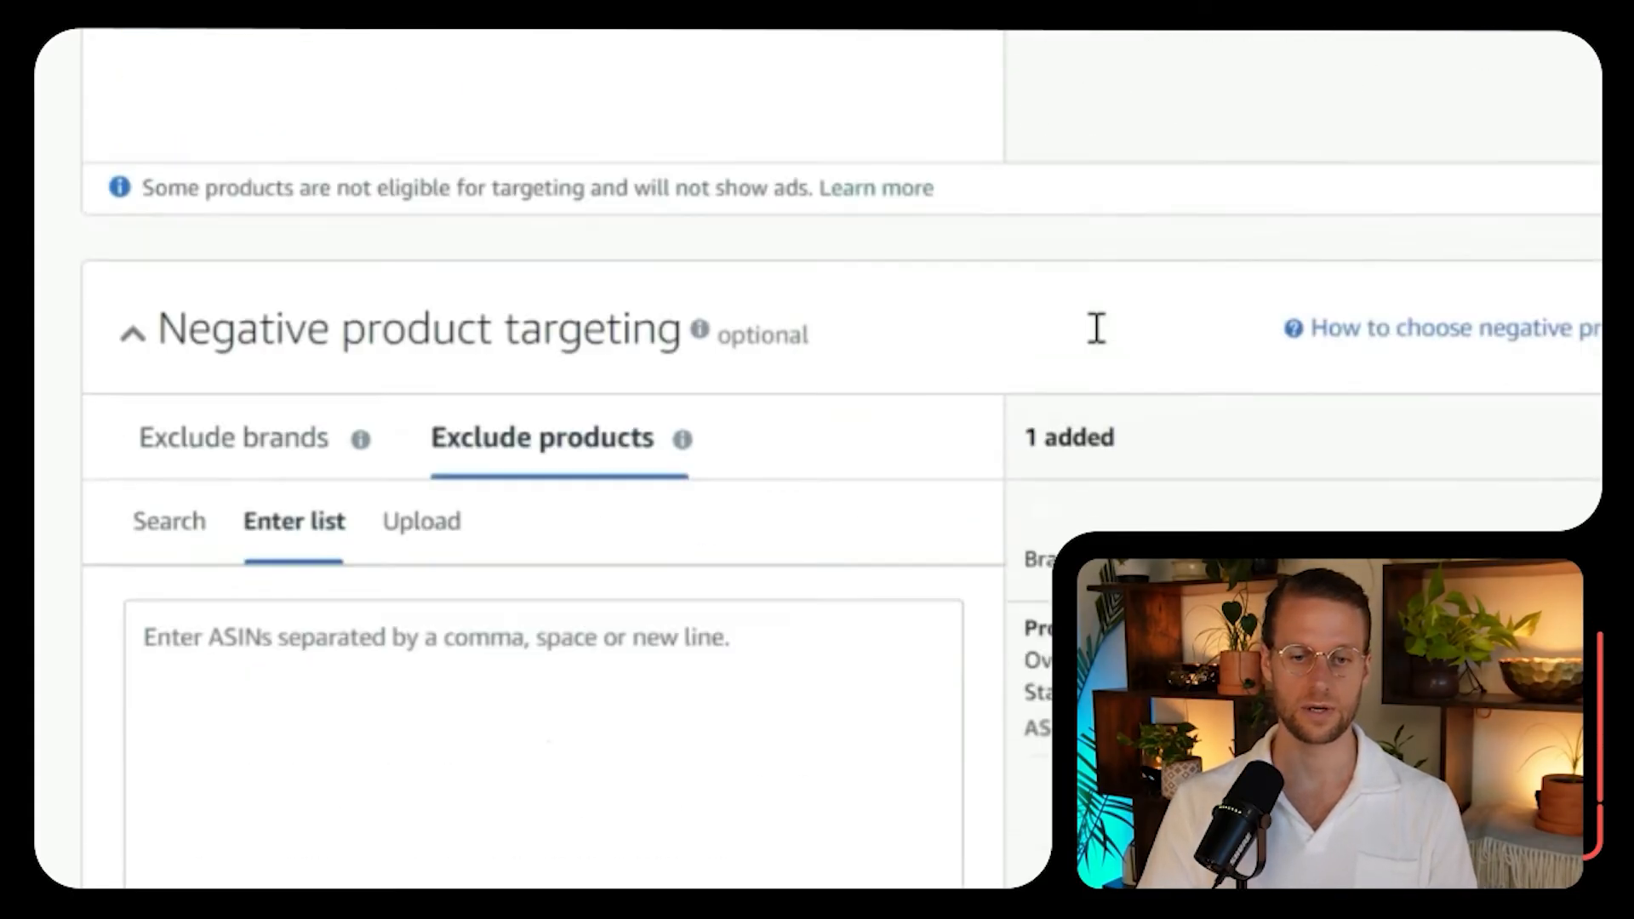
{"action": "scroll", "coordinate": [1097, 328], "scroll_direction": "up", "scroll_amount": 5}
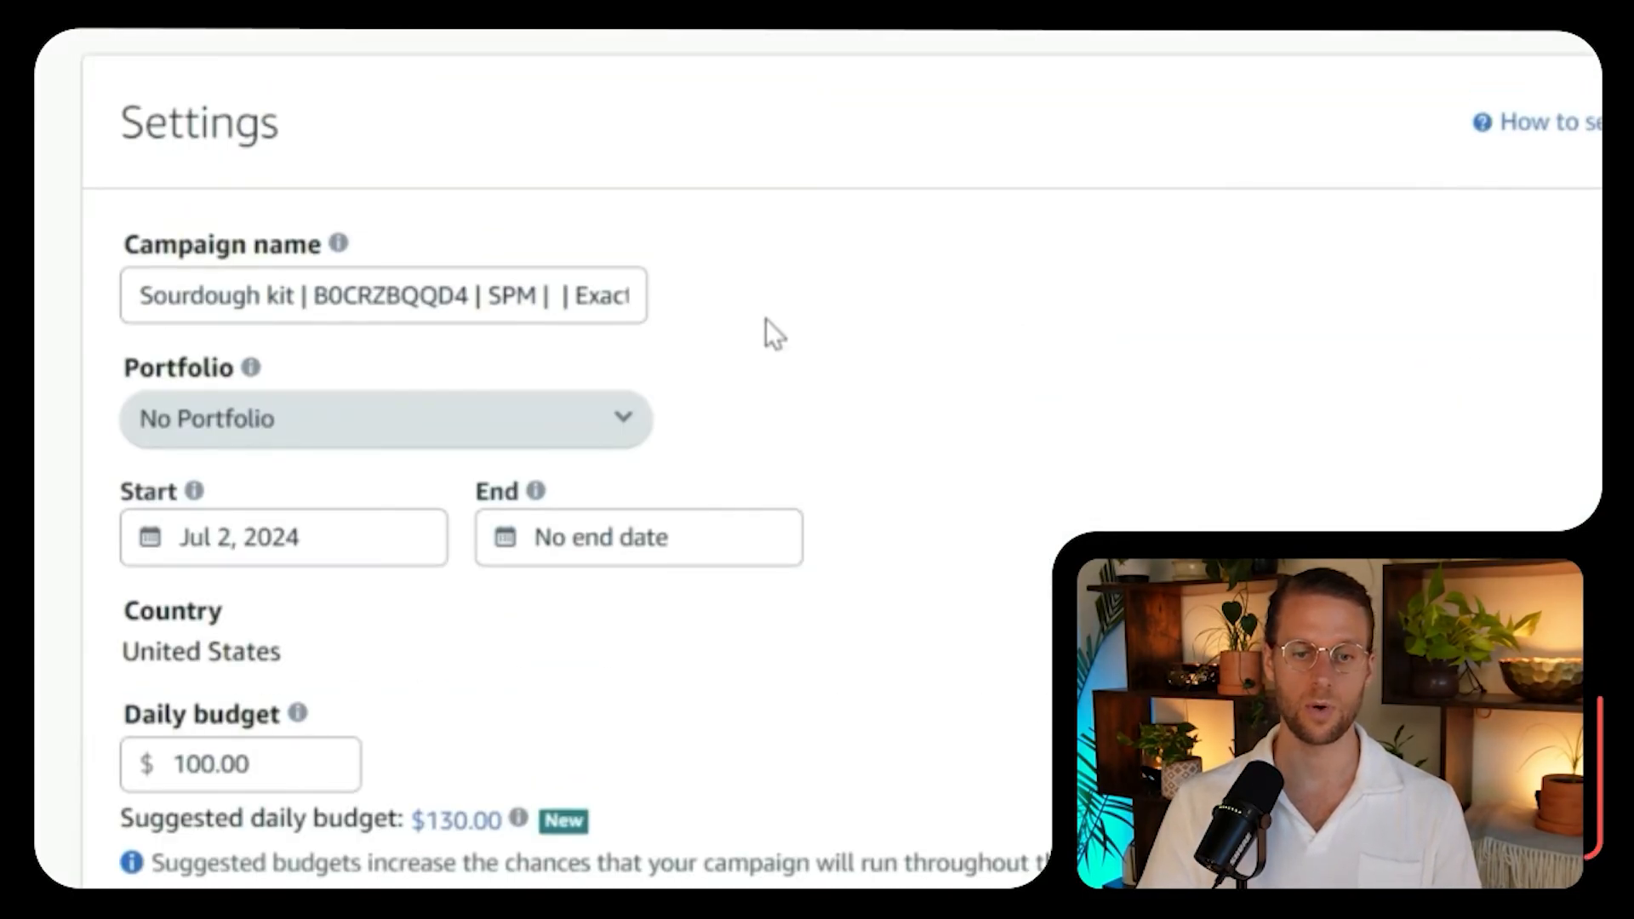
{"action": "left_click", "coordinate": [563, 299]}
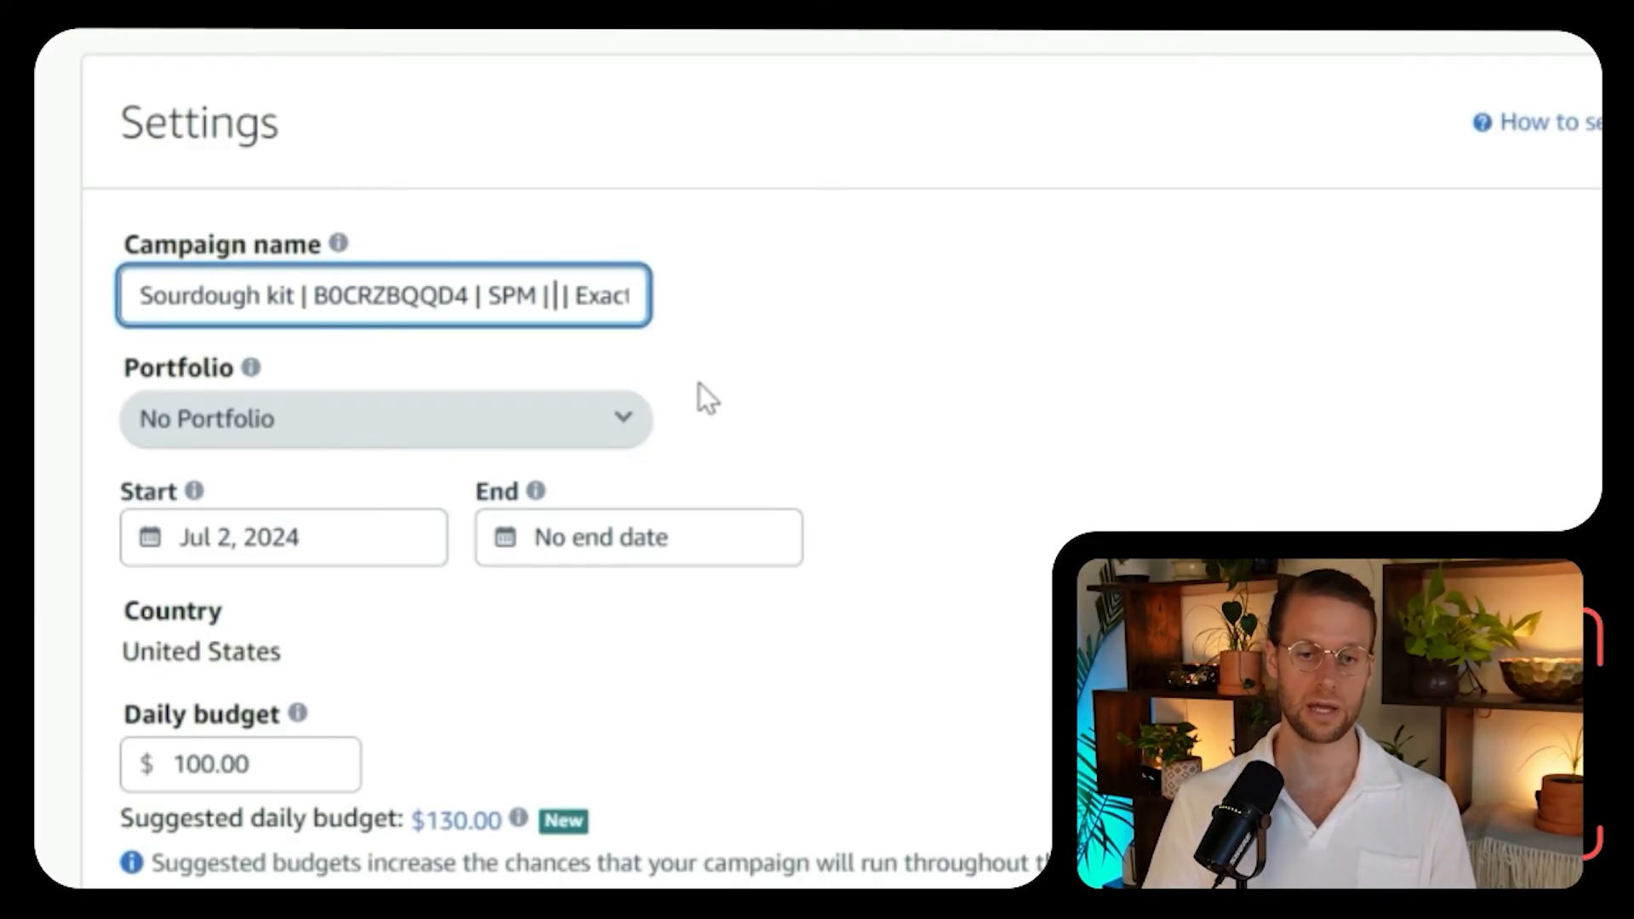
{"action": "type", "text": "Top ranked"}
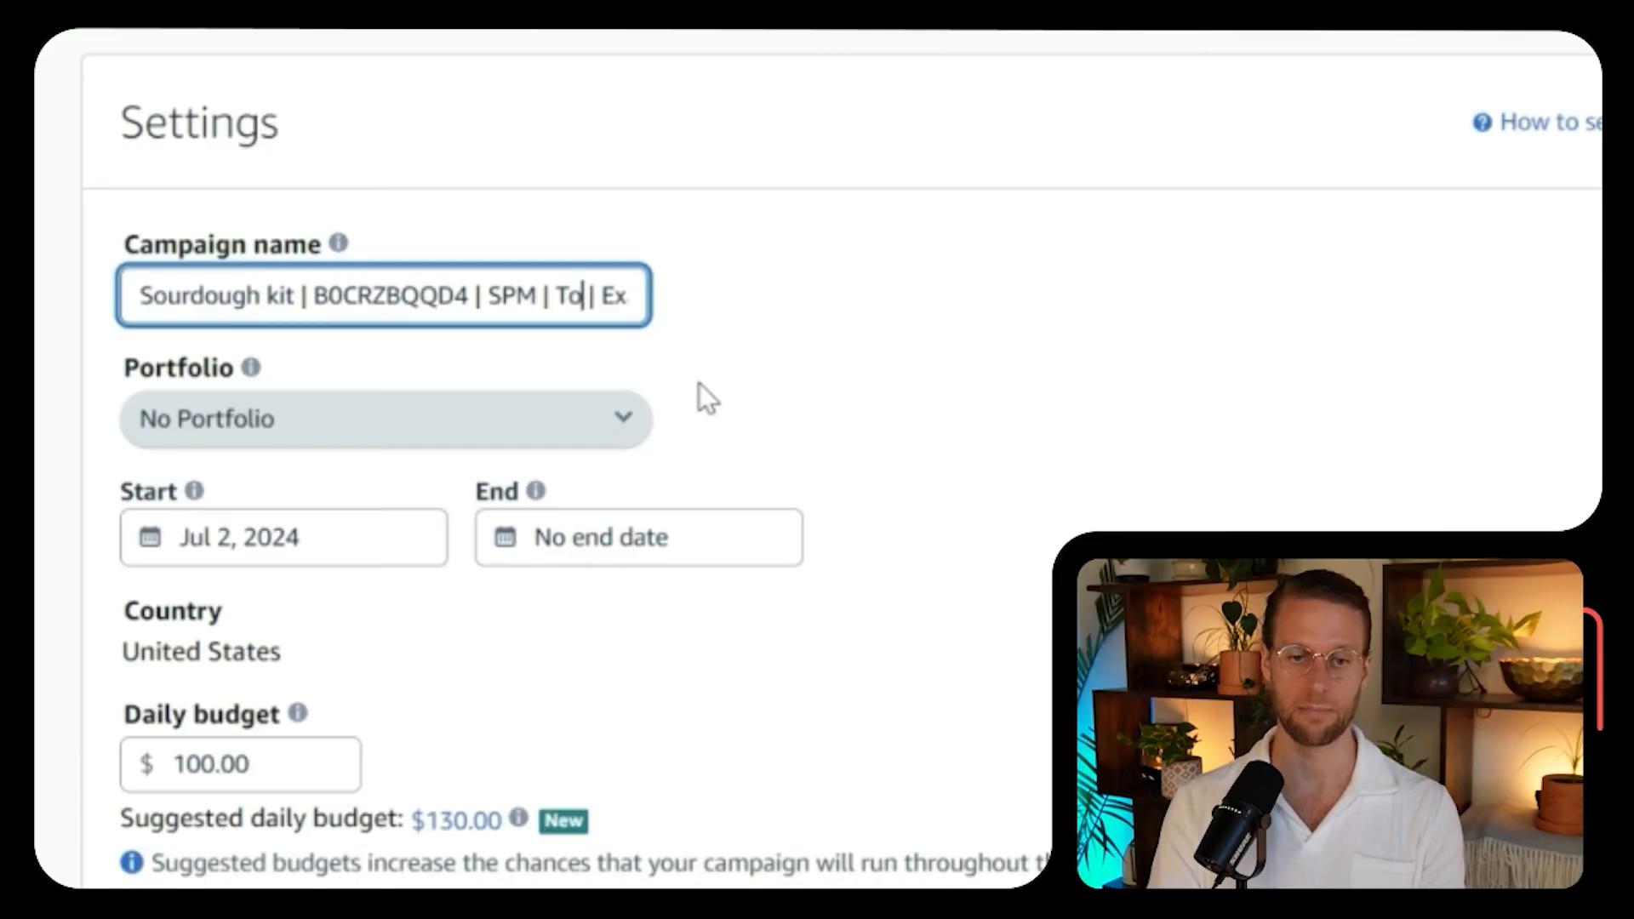
{"action": "key", "text": "BackSpace"}
{"action": "key", "text": "BackSpace"}
{"action": "key", "text": "BackSpace"}
{"action": "key", "text": "BackSpace"}
{"action": "key", "text": "BackSpace"}
{"action": "key", "text": "BackSpace"}
{"action": "key", "text": "BackSpace"}
{"action": "key", "text": "BackSpace"}
{"action": "key", "text": "BackSpace"}
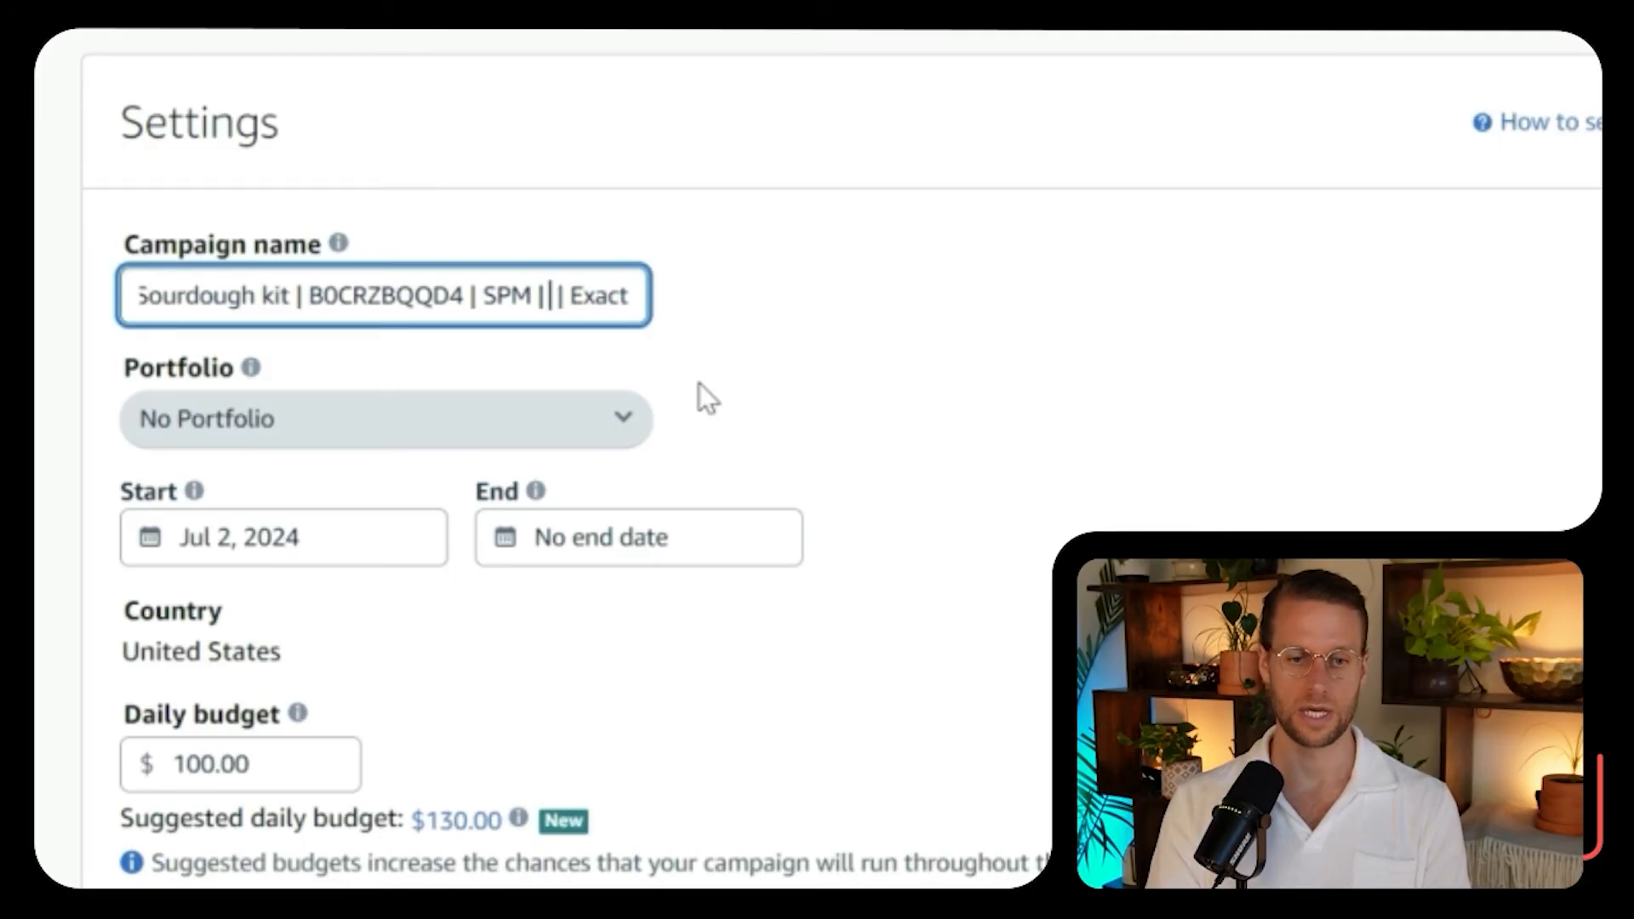
Paste ASIN B0CRZBQQD4 between SPM and Exact in the campaign name and check the end of the name.
{"action": "key", "text": "ctrl+v"}
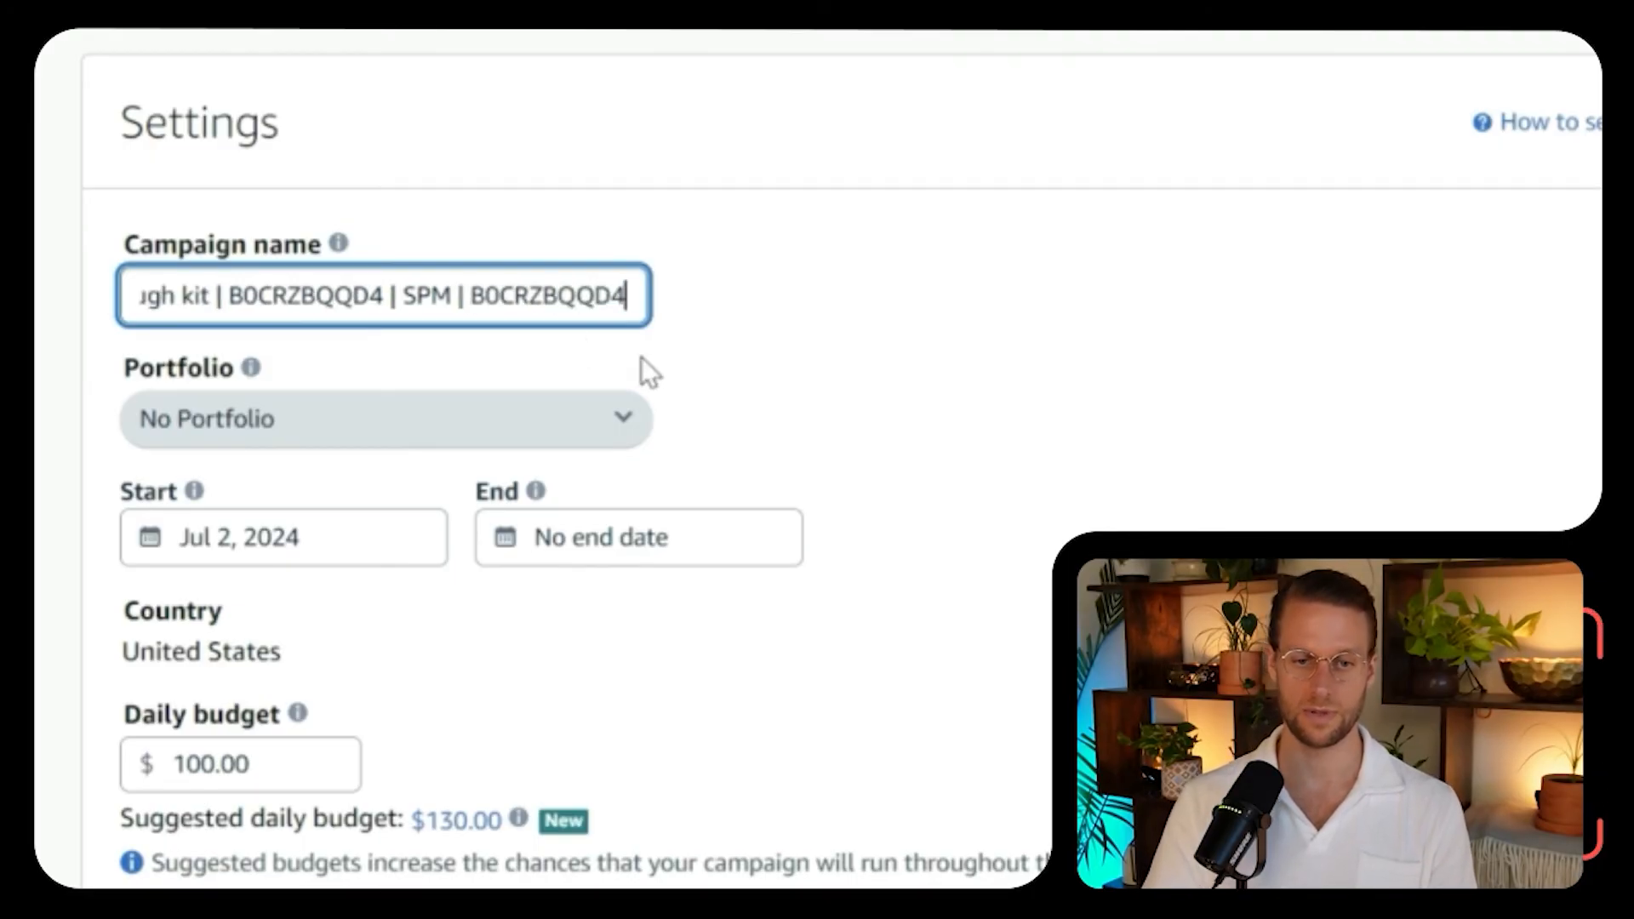
{"action": "key", "text": "Right"}
{"action": "key", "text": "Right"}
{"action": "key", "text": "Right"}
{"action": "key", "text": "Right"}
{"action": "key", "text": "Right"}
{"action": "key", "text": "Right"}
{"action": "key", "text": "Right"}
{"action": "key", "text": "Right"}
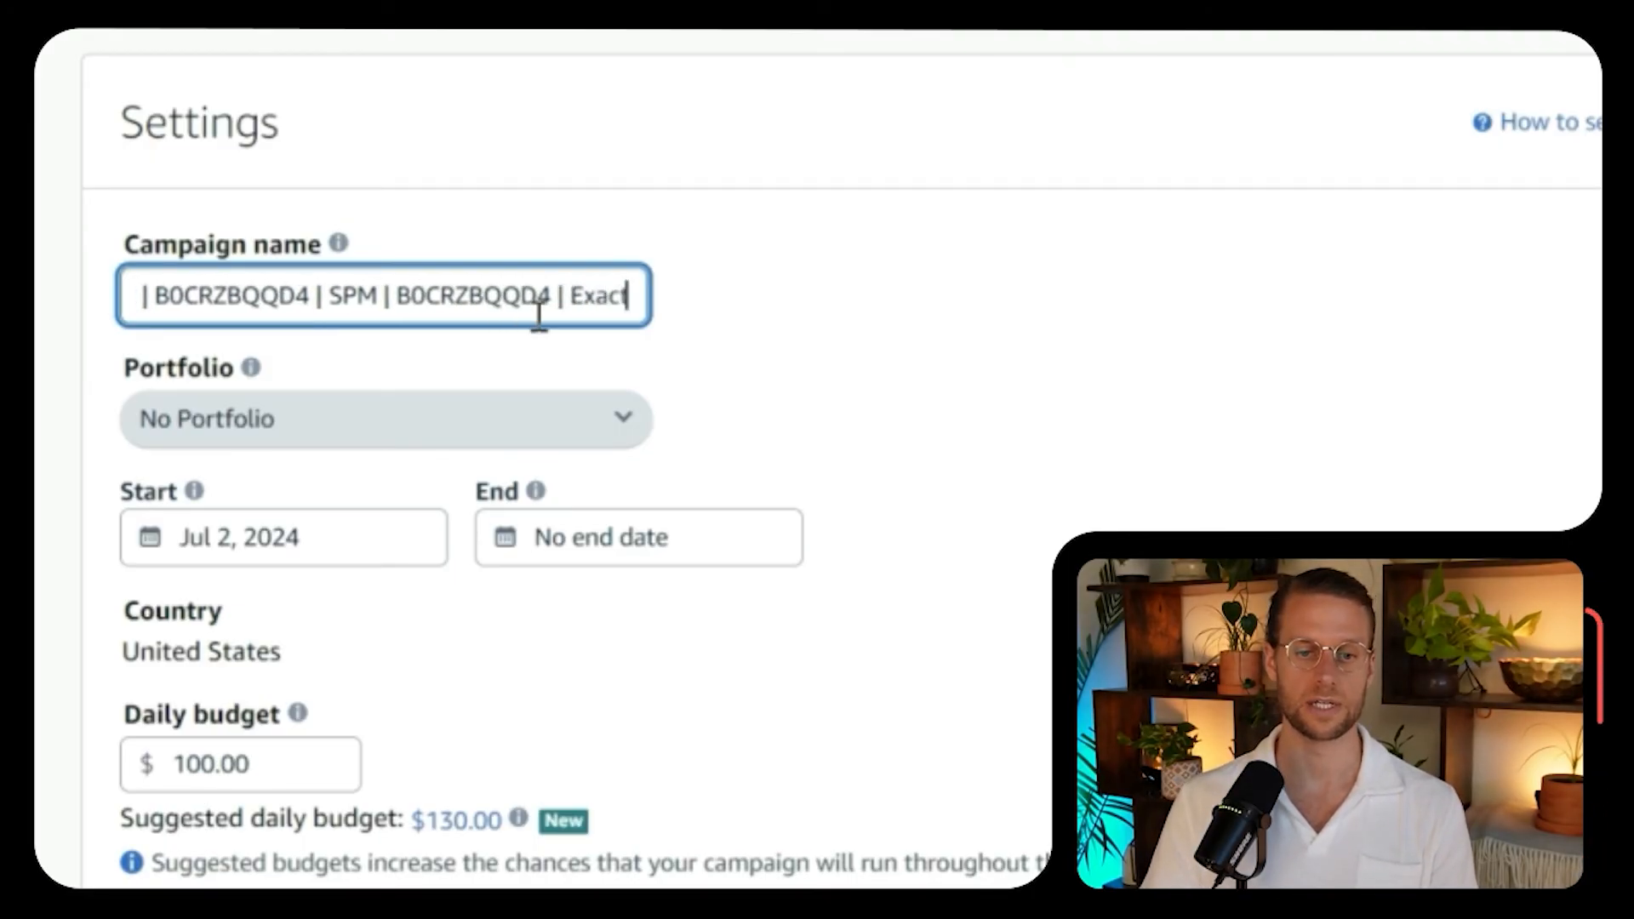
{"action": "key", "text": "Left"}
{"action": "key", "text": "Left"}
{"action": "key", "text": "Left"}
{"action": "key", "text": "Left"}
{"action": "key", "text": "Right"}
{"action": "key", "text": "Right"}
{"action": "key", "text": "Right"}
{"action": "key", "text": "Right"}
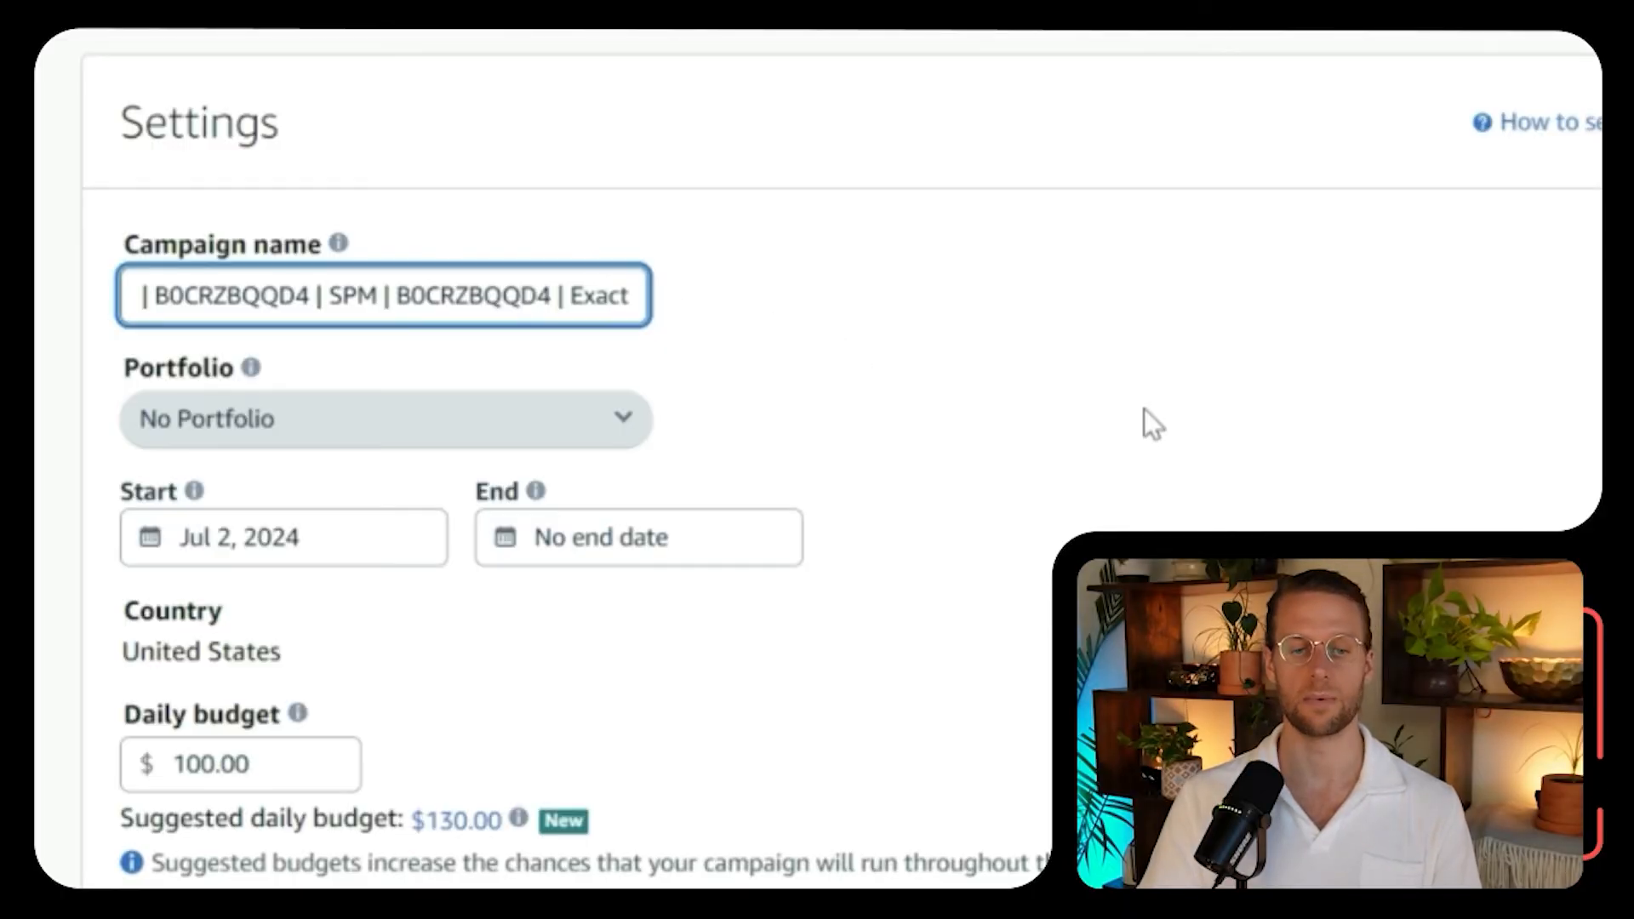
Switch the campaign to Automatic targeting and review its default bid and negative keyword targeting options.
{"action": "scroll", "coordinate": [1144, 409], "scroll_direction": "up", "scroll_amount": 14}
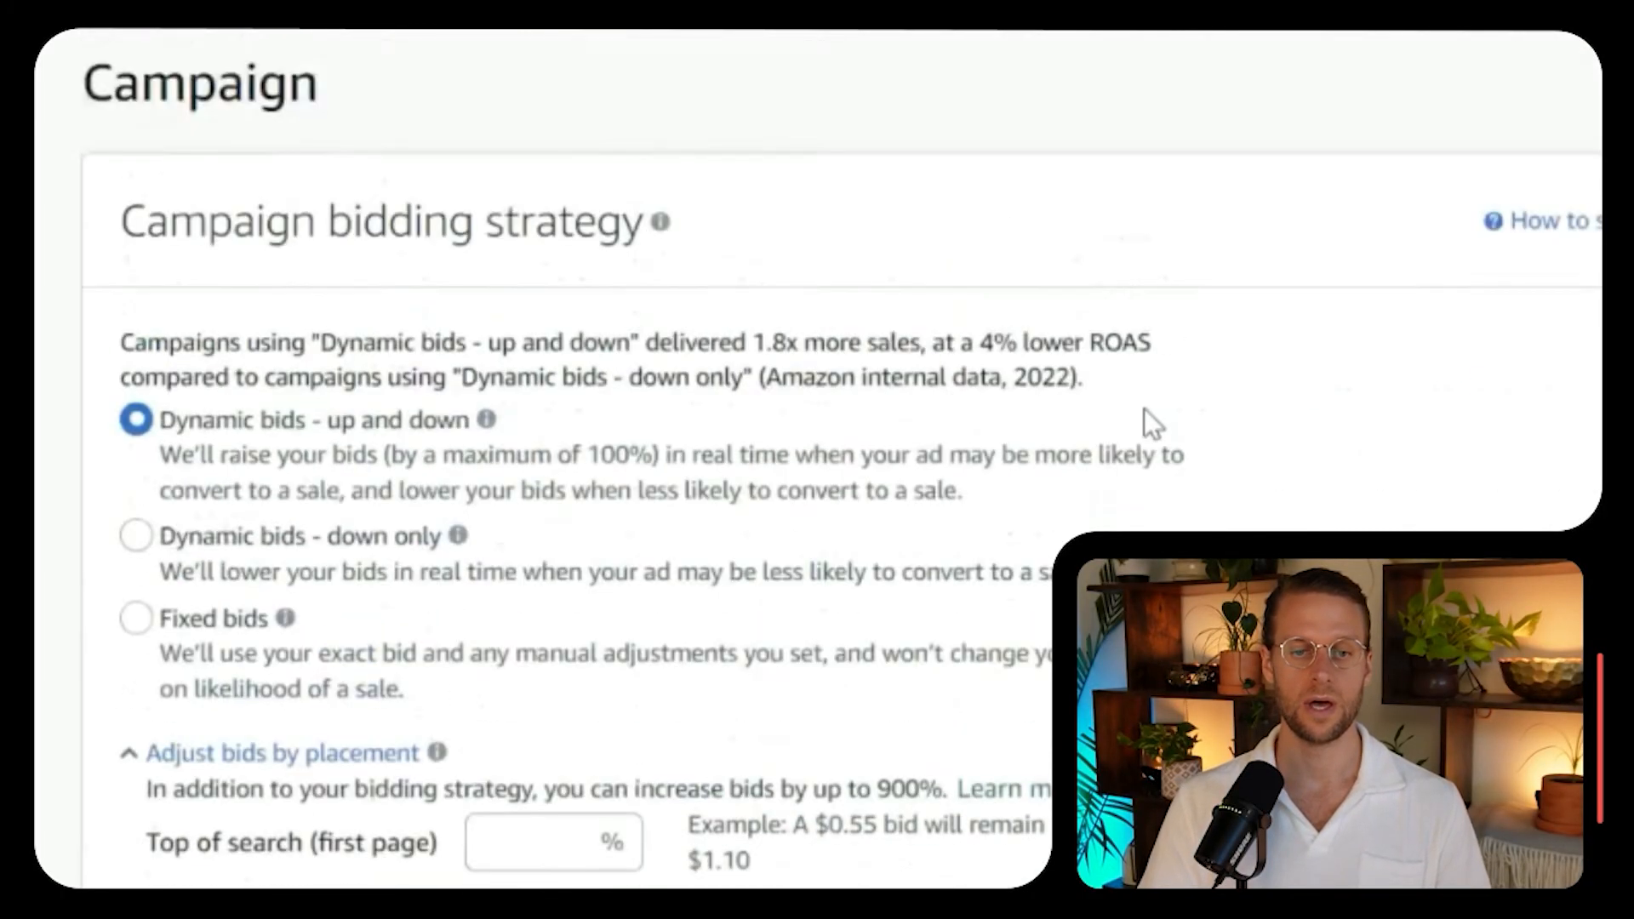
{"action": "scroll", "coordinate": [1144, 408], "scroll_direction": "up", "scroll_amount": 15}
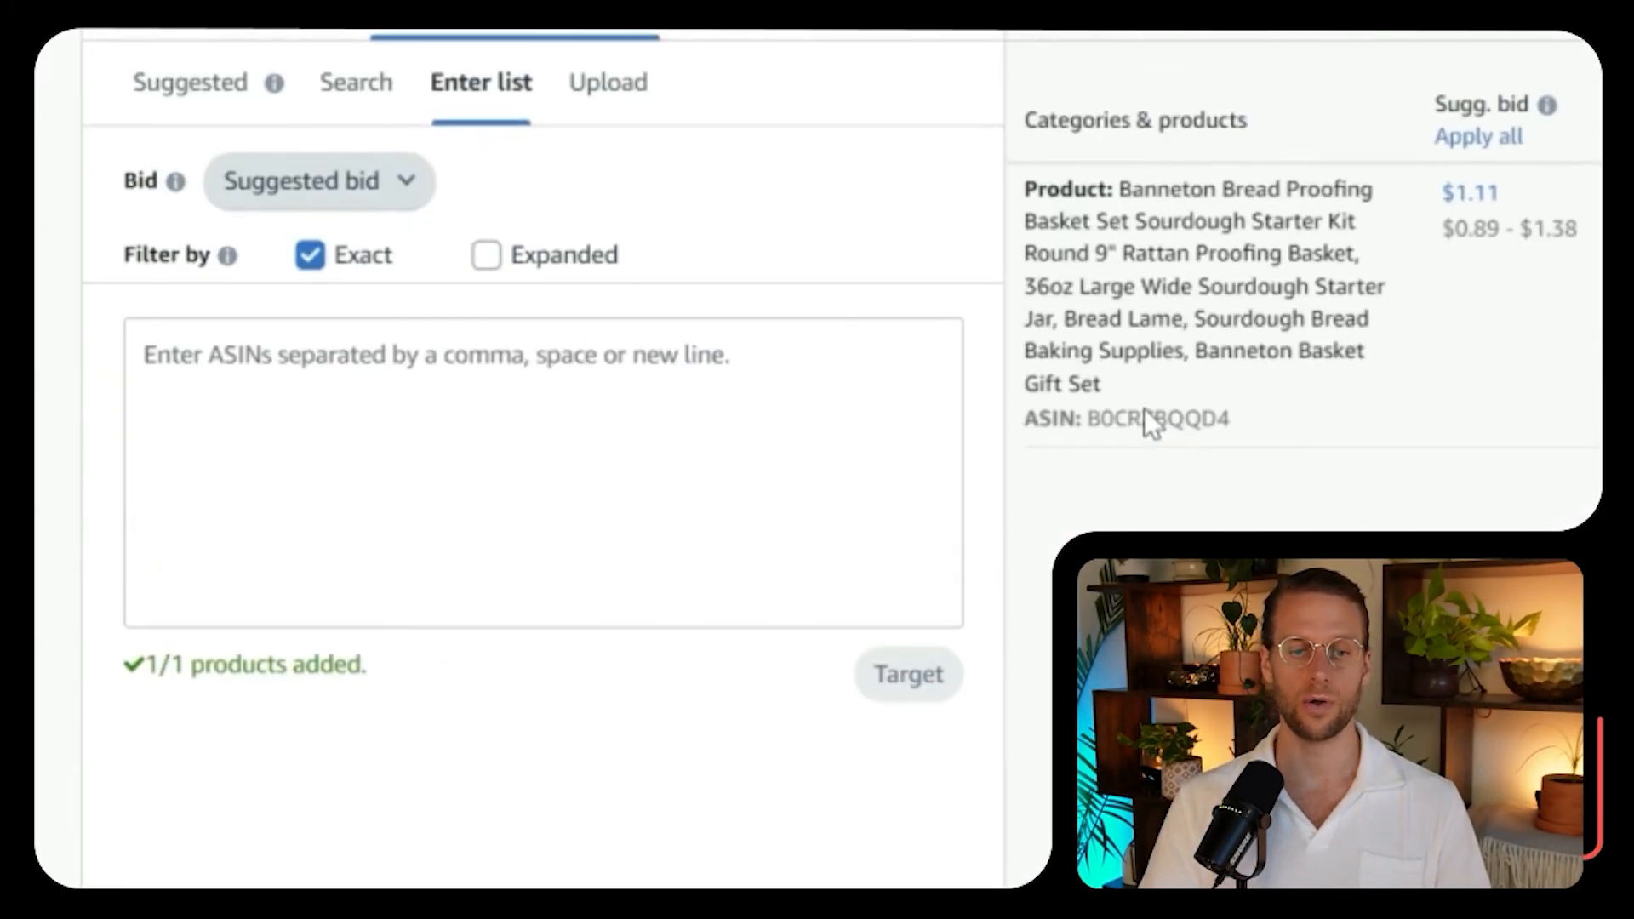
{"action": "scroll", "coordinate": [1144, 409], "scroll_direction": "down", "scroll_amount": 2}
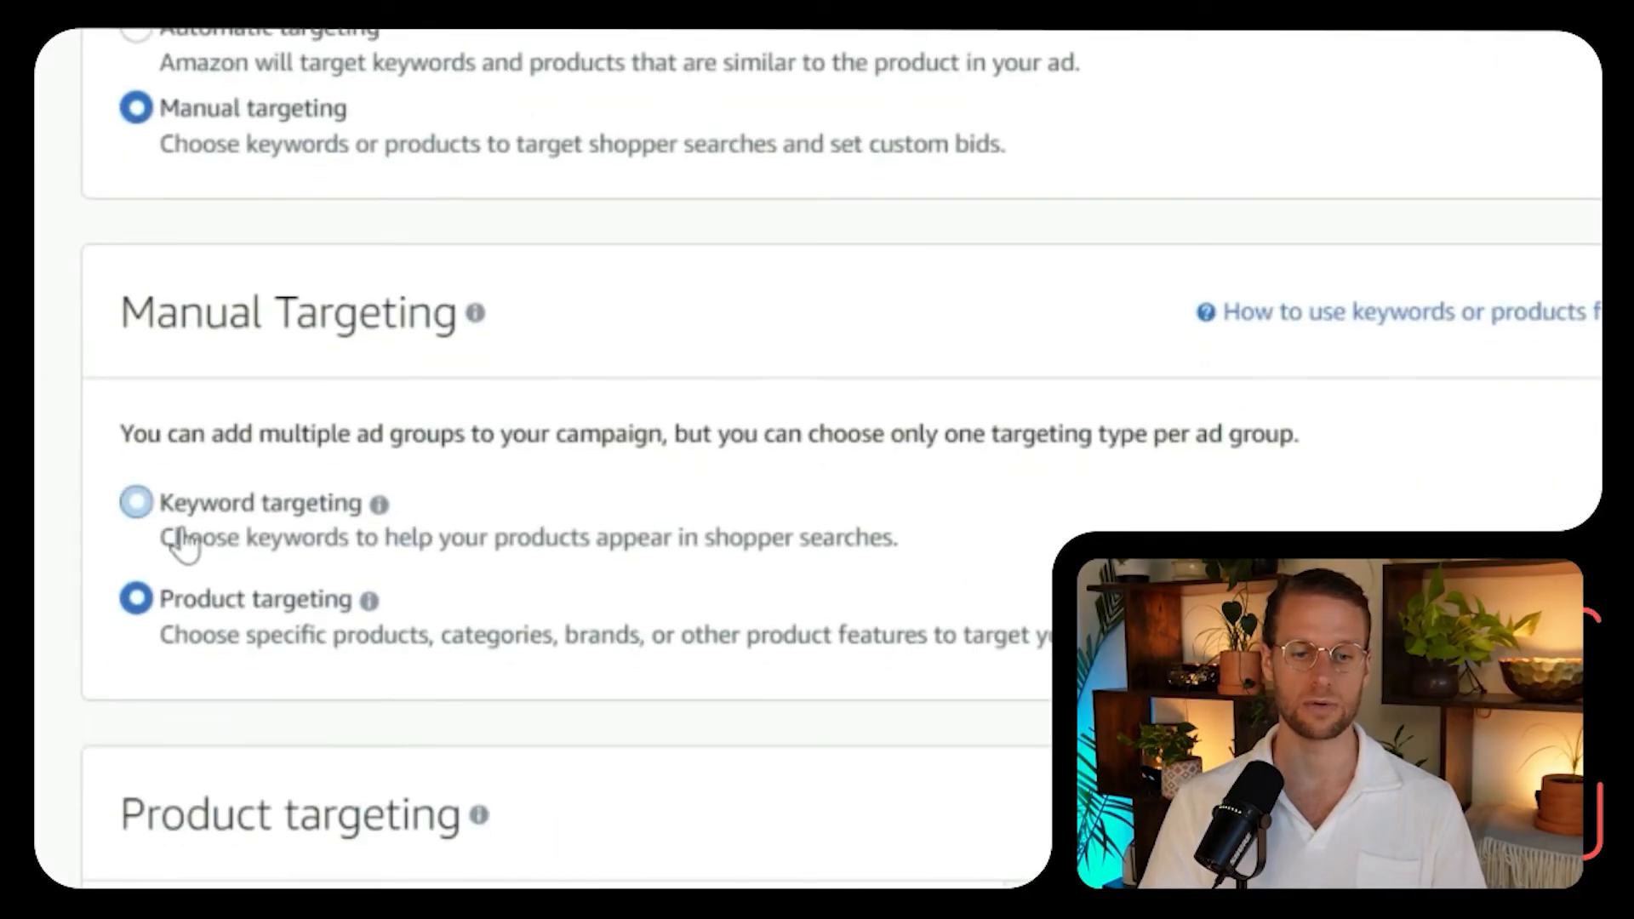
{"action": "scroll", "coordinate": [628, 667], "scroll_direction": "up", "scroll_amount": 1}
{"action": "scroll", "coordinate": [628, 667], "scroll_direction": "up", "scroll_amount": 3}
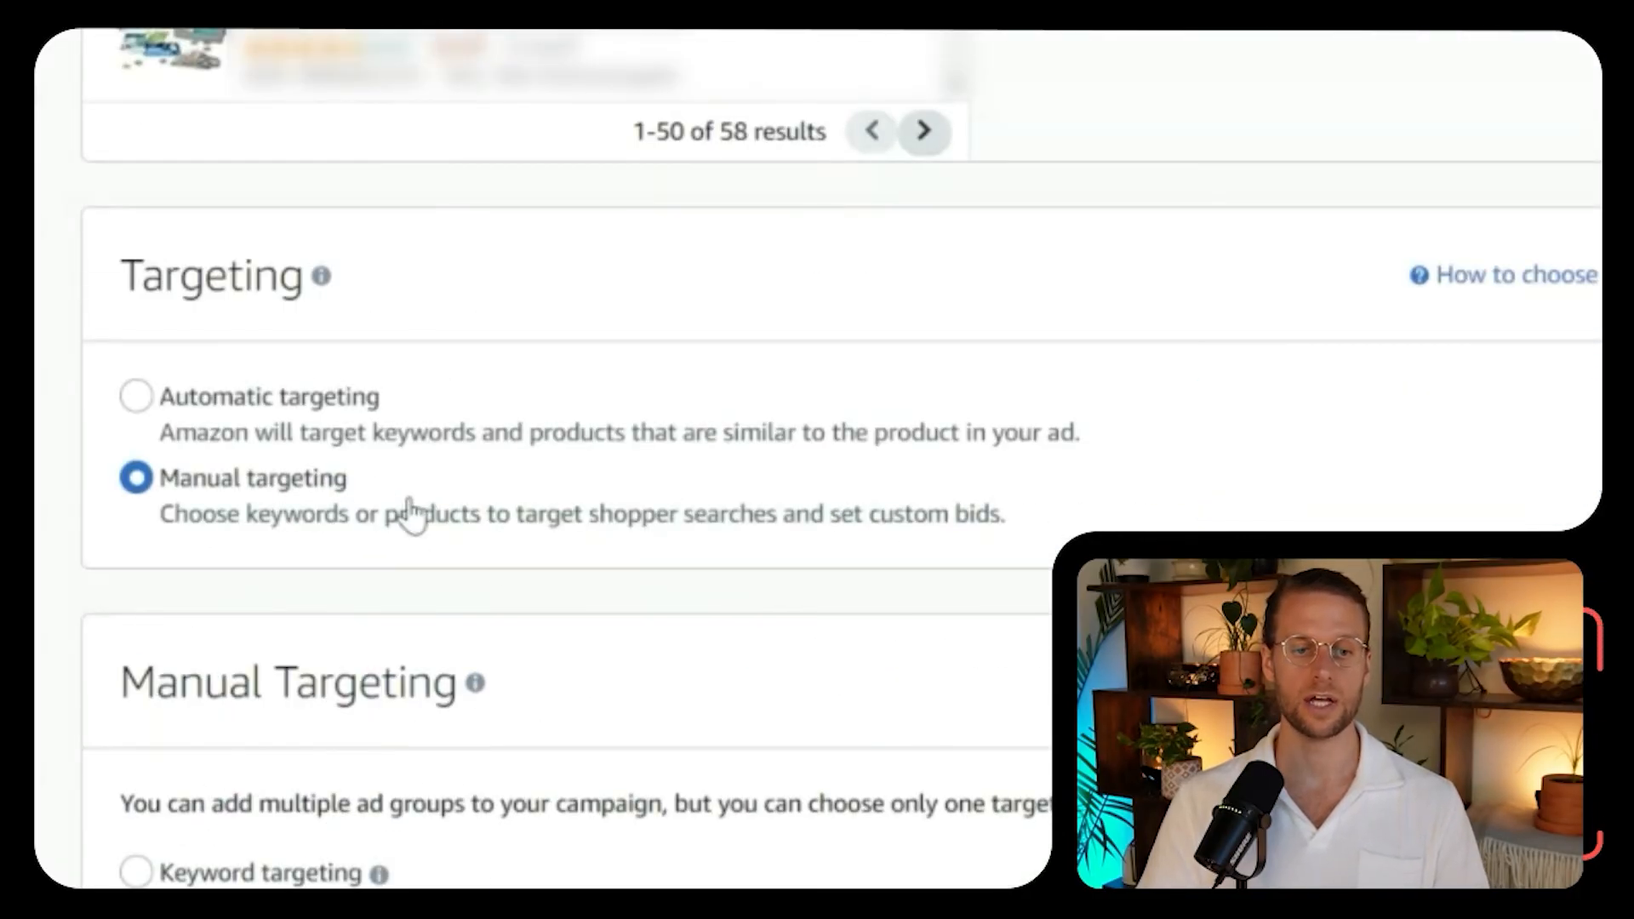
{"action": "left_click", "coordinate": [267, 423]}
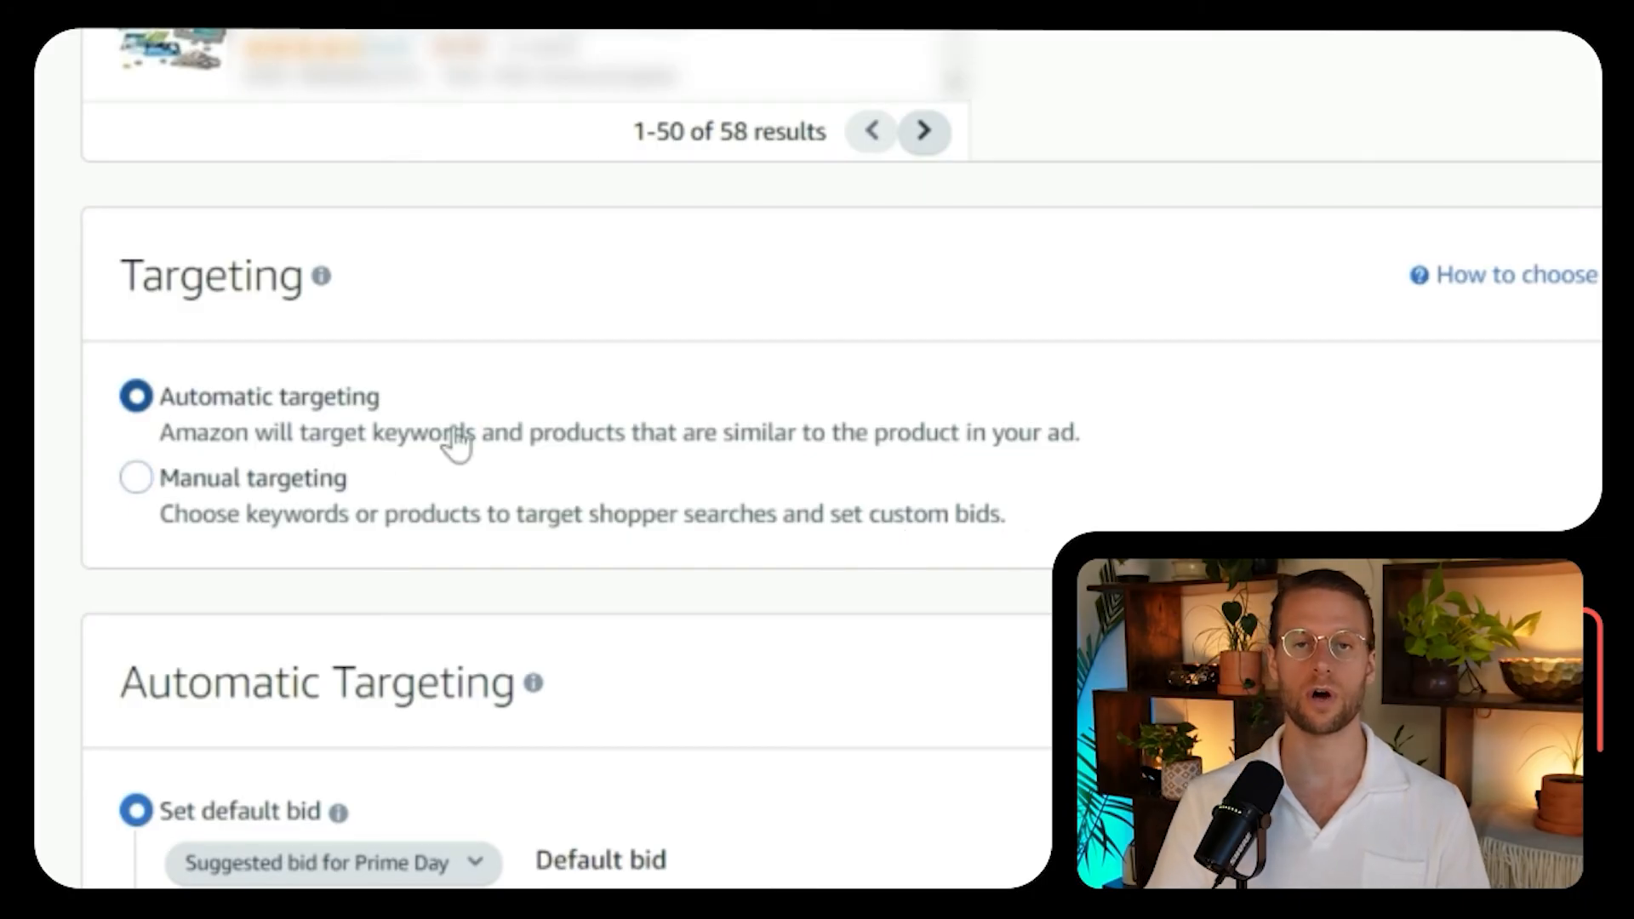
{"action": "scroll", "coordinate": [858, 464], "scroll_direction": "down", "scroll_amount": 2}
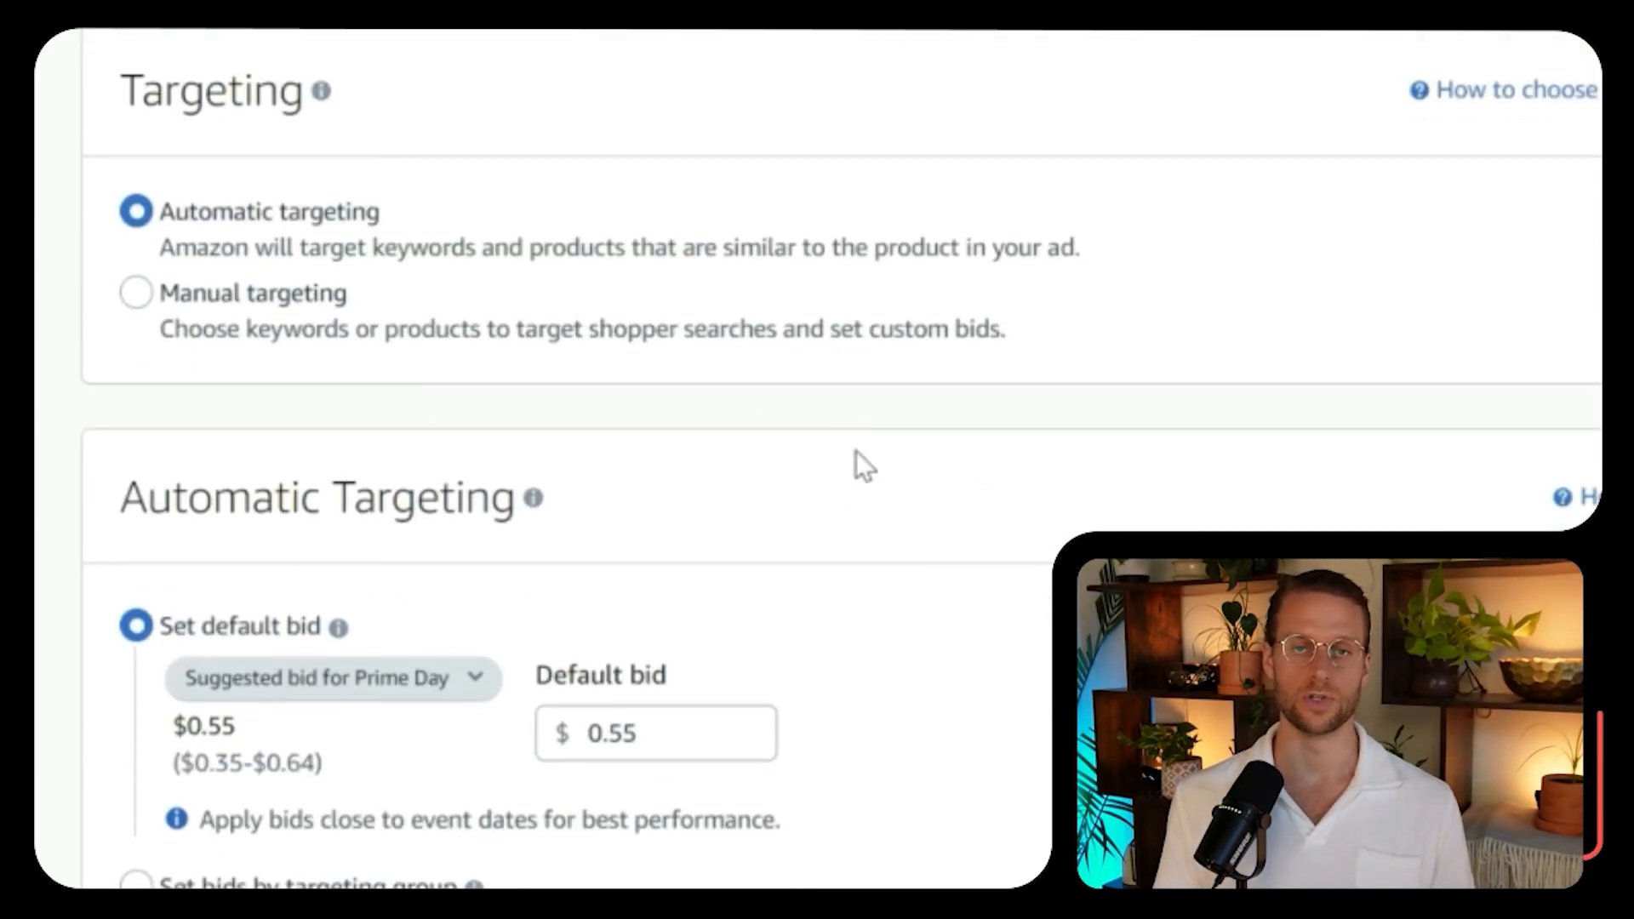
{"action": "scroll", "coordinate": [856, 451], "scroll_direction": "down", "scroll_amount": 6}
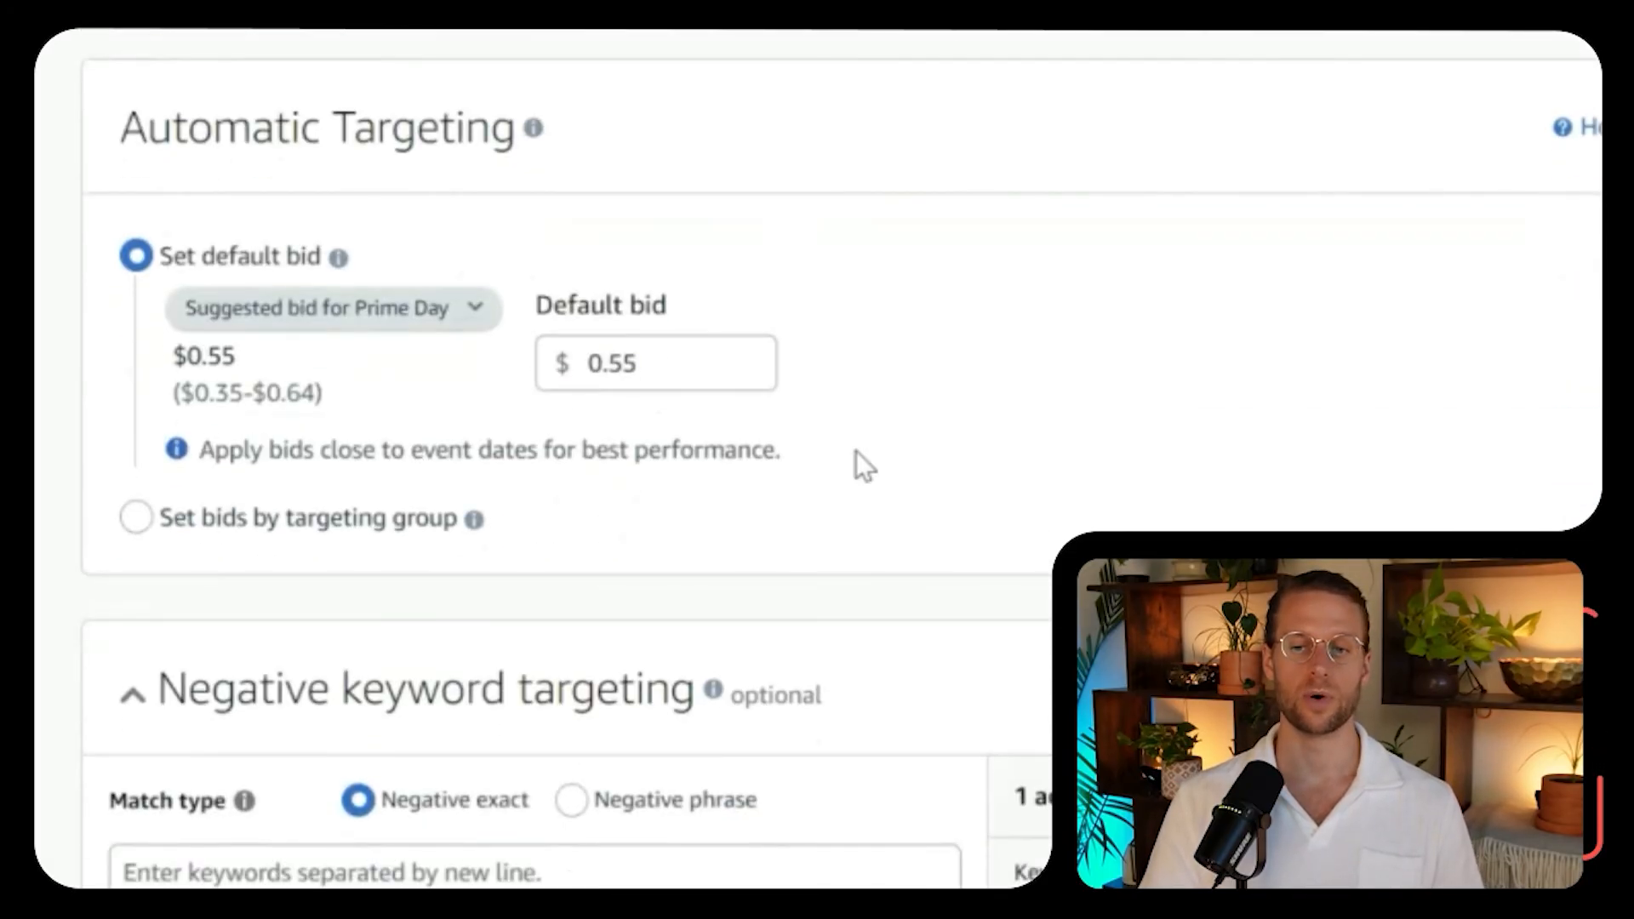
{"action": "scroll", "coordinate": [856, 451], "scroll_direction": "up", "scroll_amount": 2}
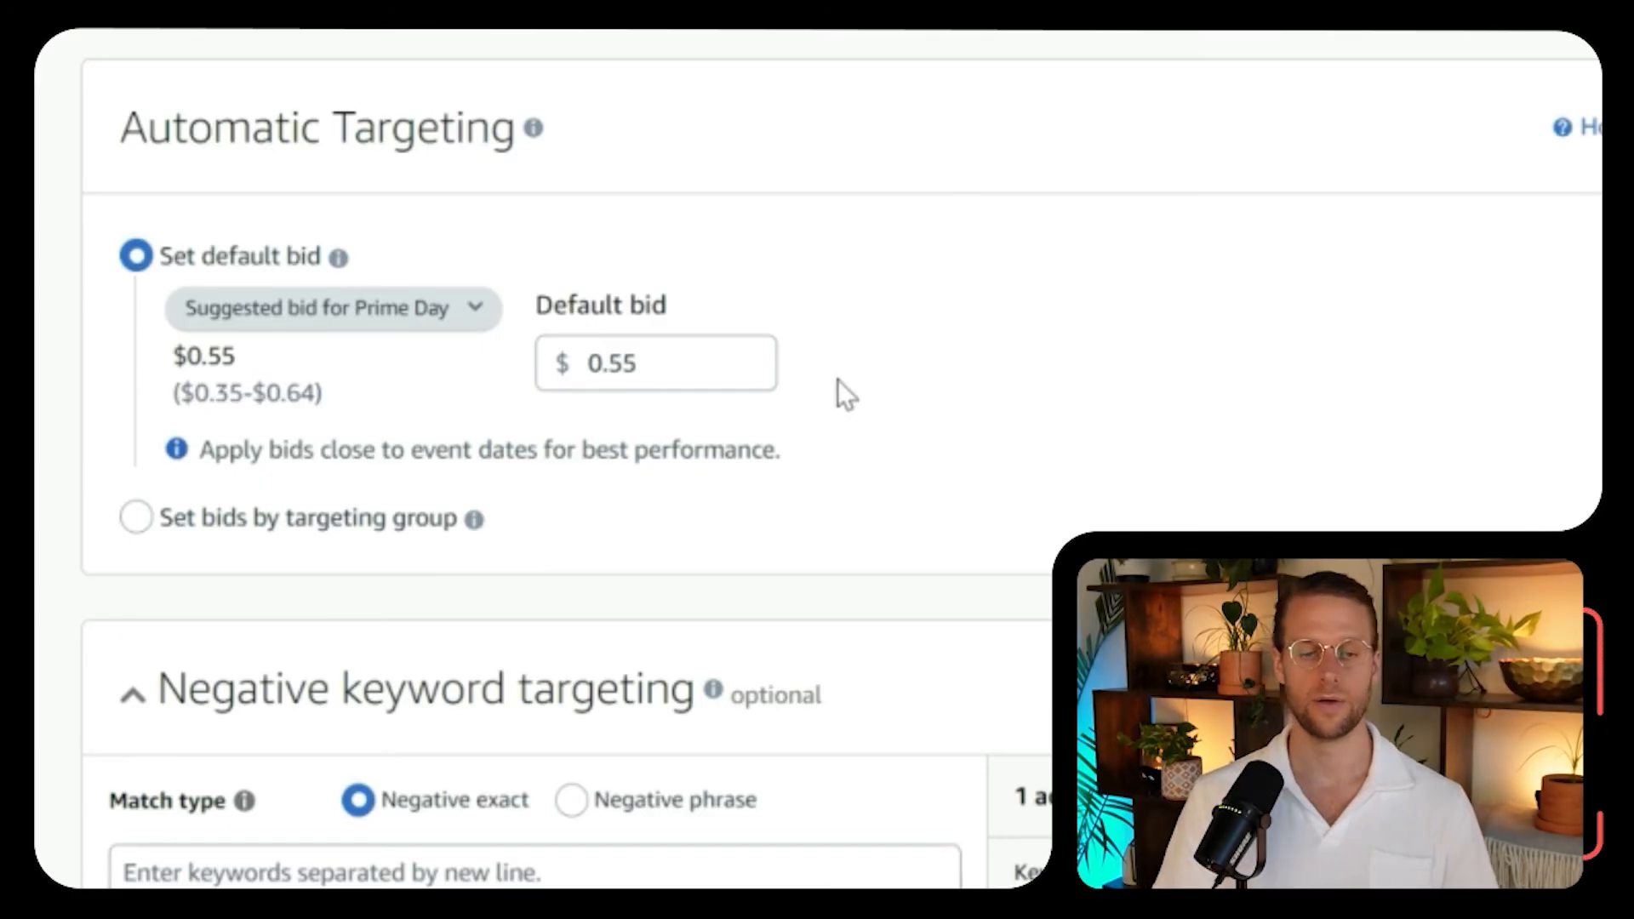
{"action": "left_click", "coordinate": [964, 254]}
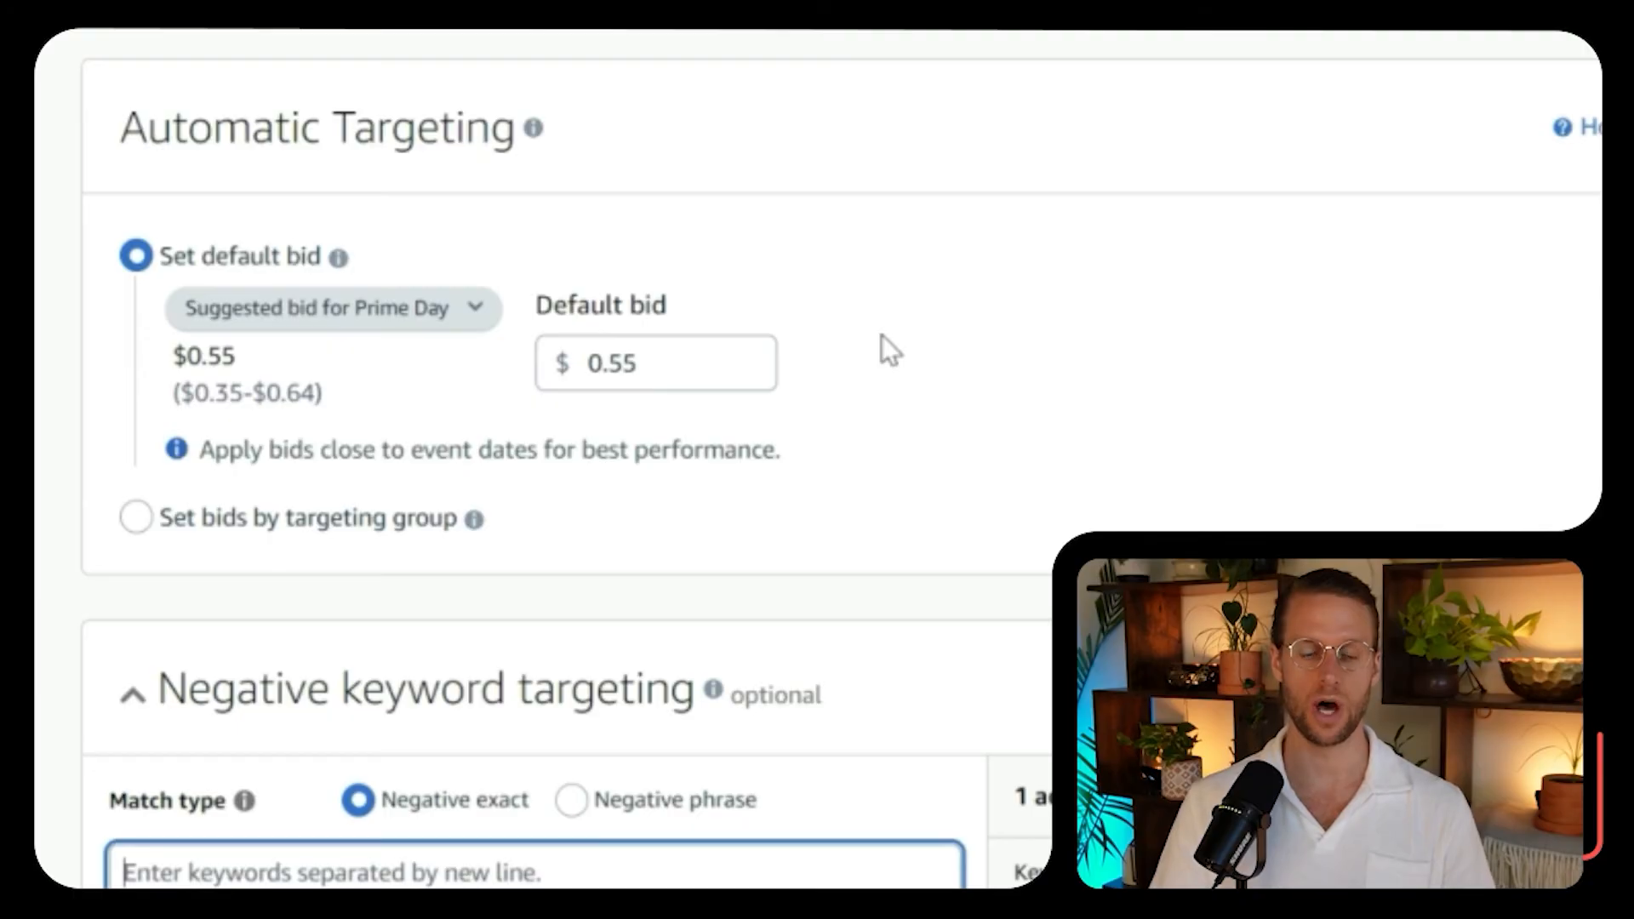
{"action": "scroll", "coordinate": [1030, 336], "scroll_direction": "down", "scroll_amount": 9}
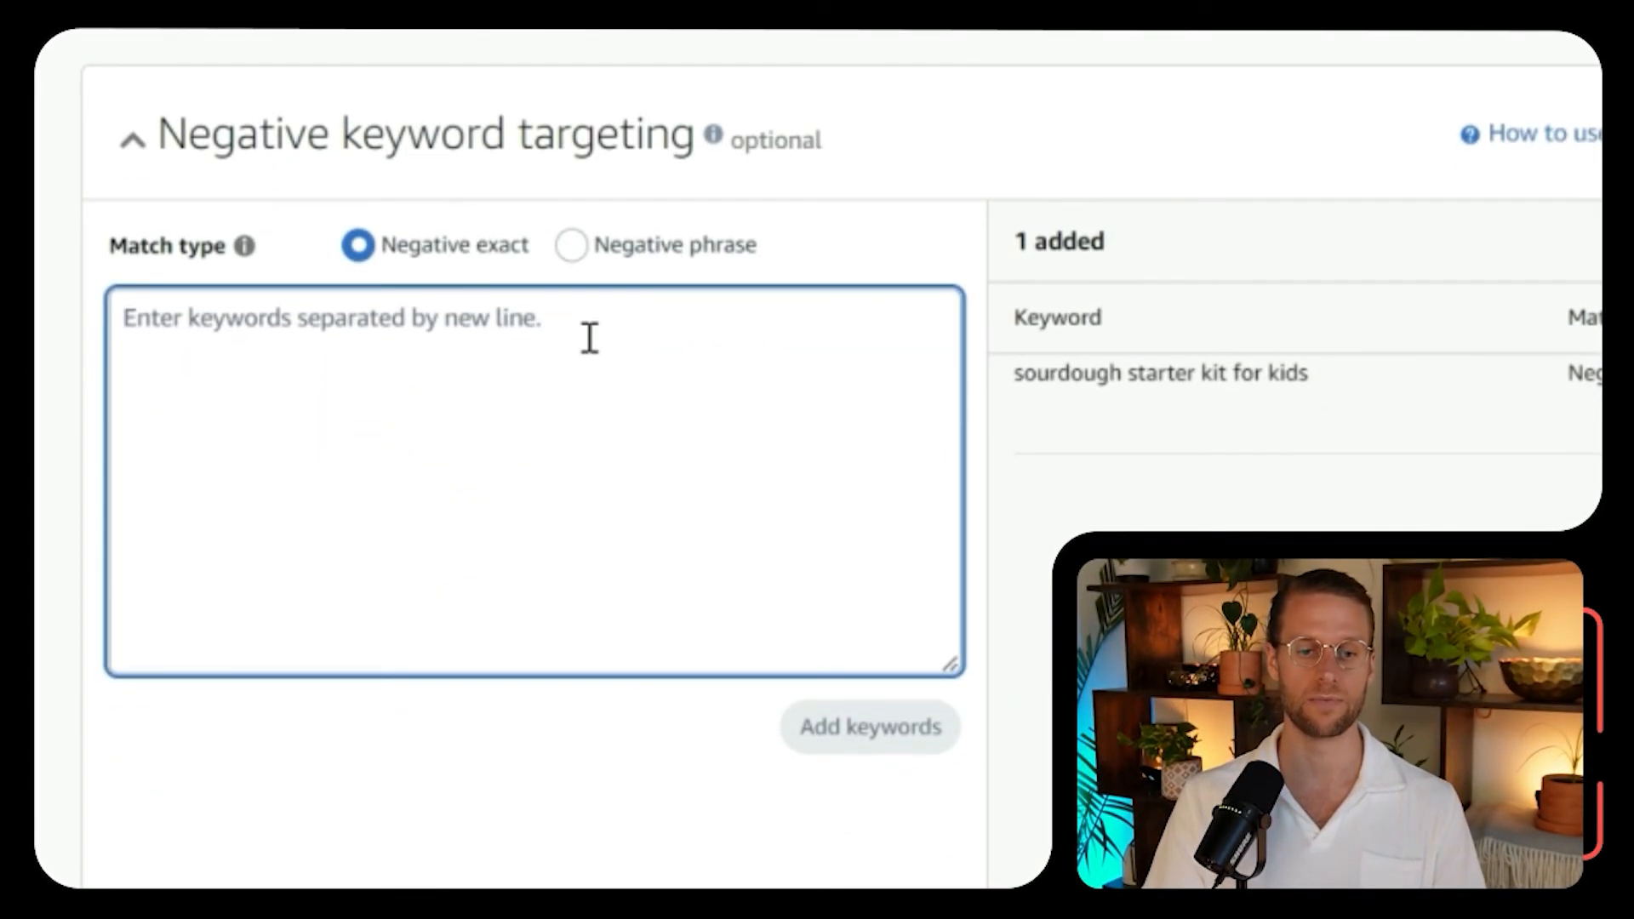
Open the ASIN list entry for negative product targeting, ready for products to exclude.
{"action": "scroll", "coordinate": [541, 364], "scroll_direction": "down", "scroll_amount": 5}
{"action": "scroll", "coordinate": [542, 364], "scroll_direction": "down", "scroll_amount": 7}
{"action": "scroll", "coordinate": [541, 364], "scroll_direction": "up", "scroll_amount": 3}
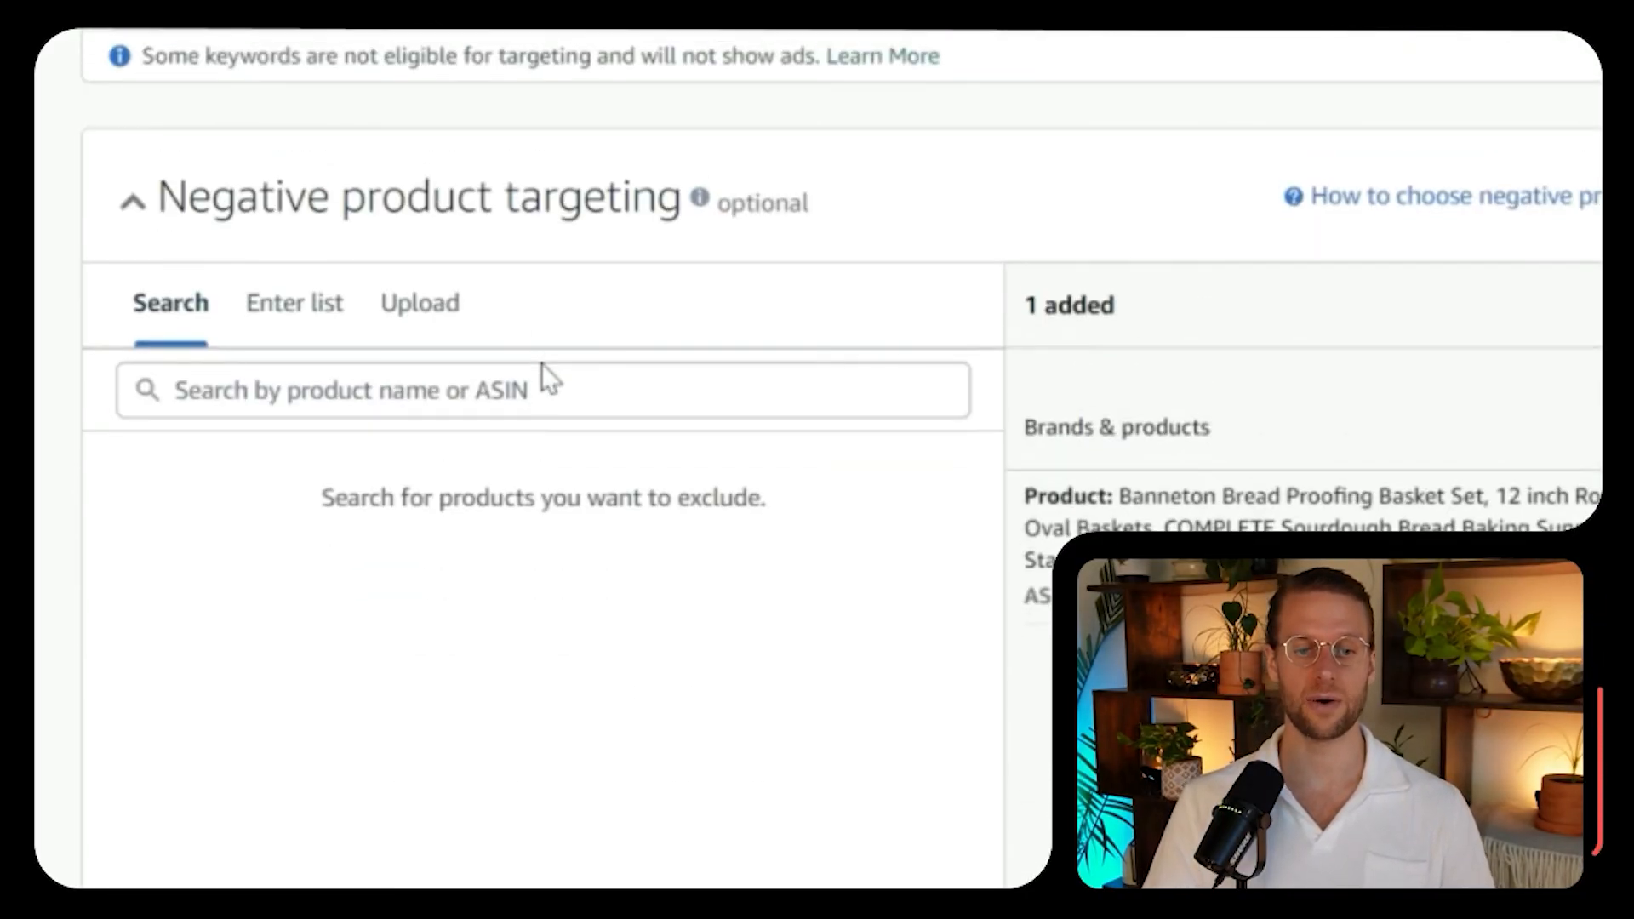
{"action": "scroll", "coordinate": [696, 582], "scroll_direction": "down", "scroll_amount": 2}
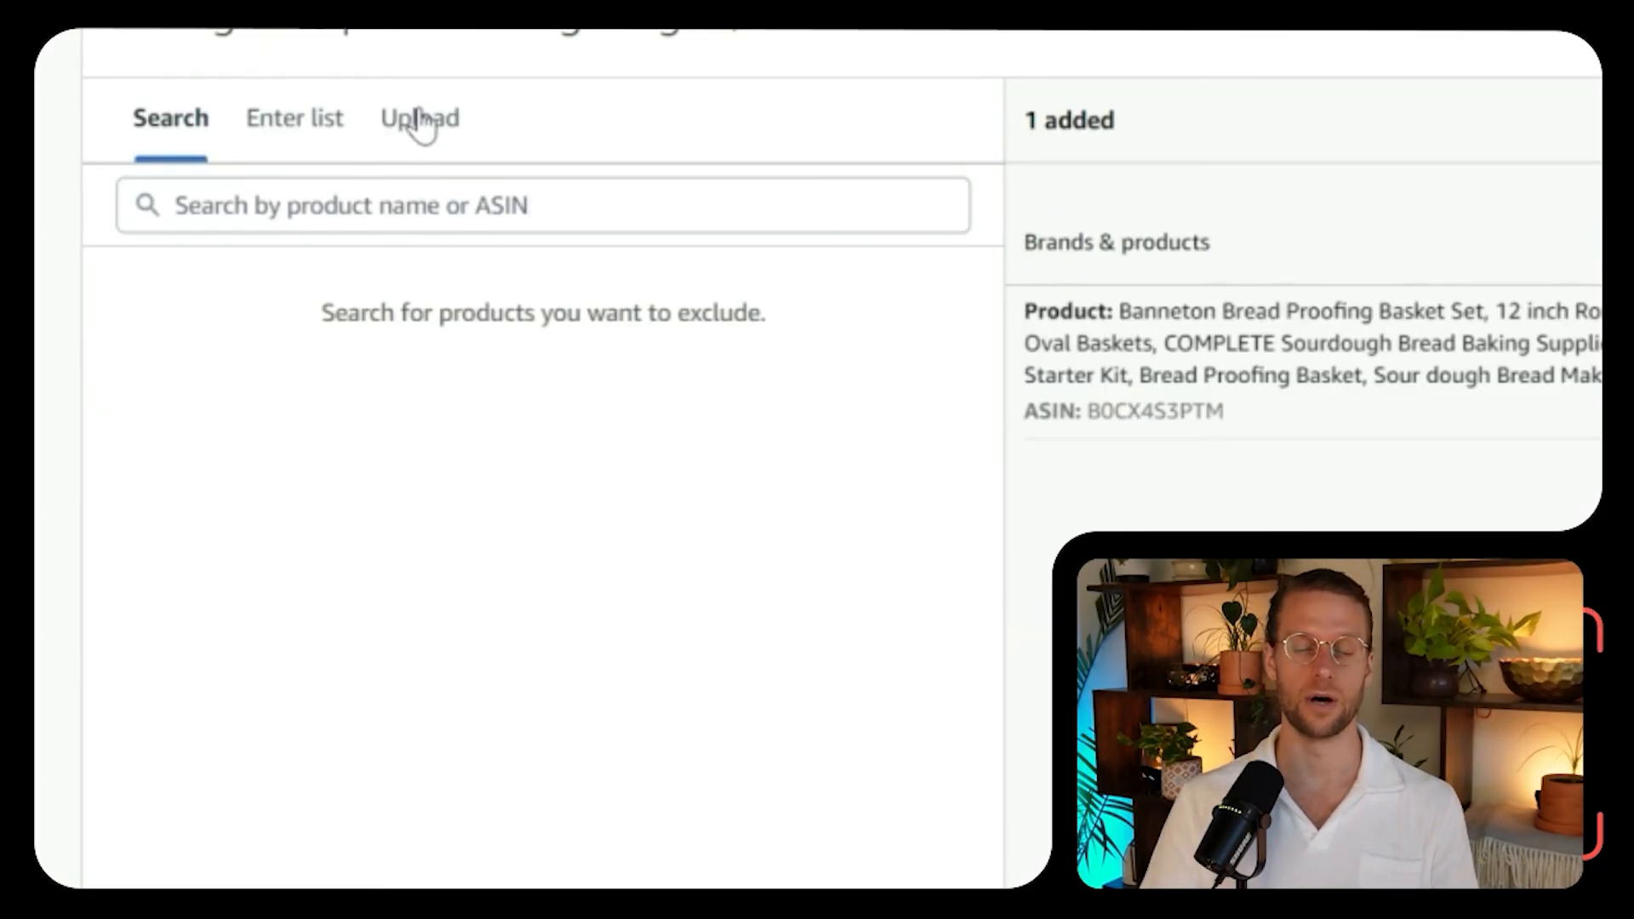
{"action": "left_click", "coordinate": [294, 132]}
{"action": "left_click", "coordinate": [299, 243]}
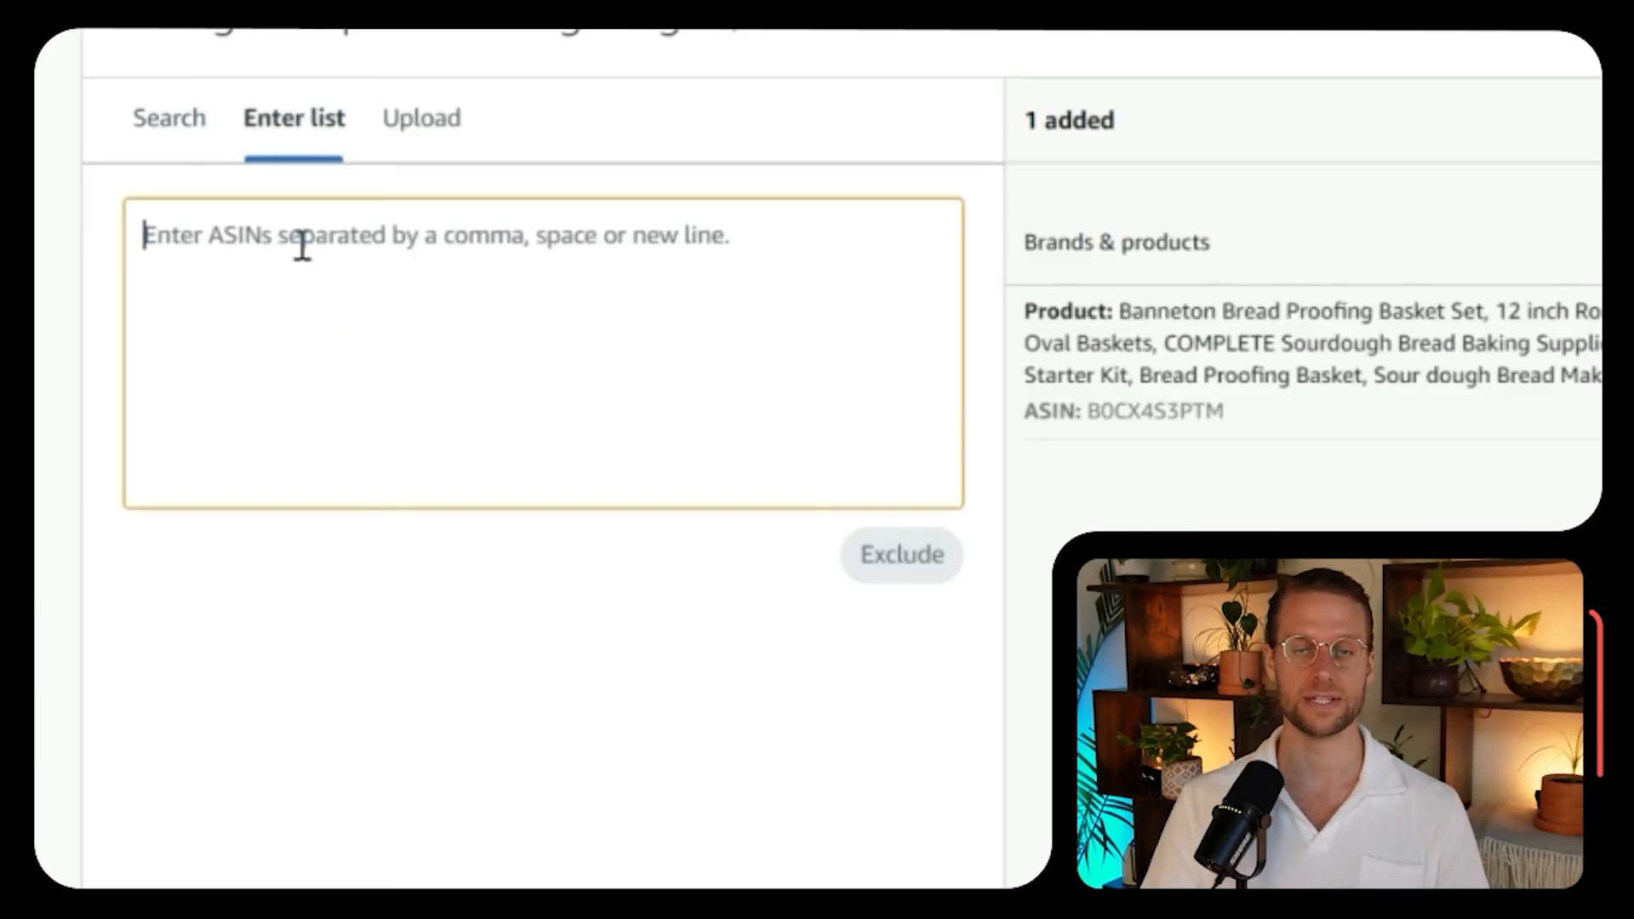
Review the campaign bidding strategy, the placement bid adjustments and the campaign name and portfolio settings.
{"action": "scroll", "coordinate": [300, 251], "scroll_direction": "down", "scroll_amount": 7}
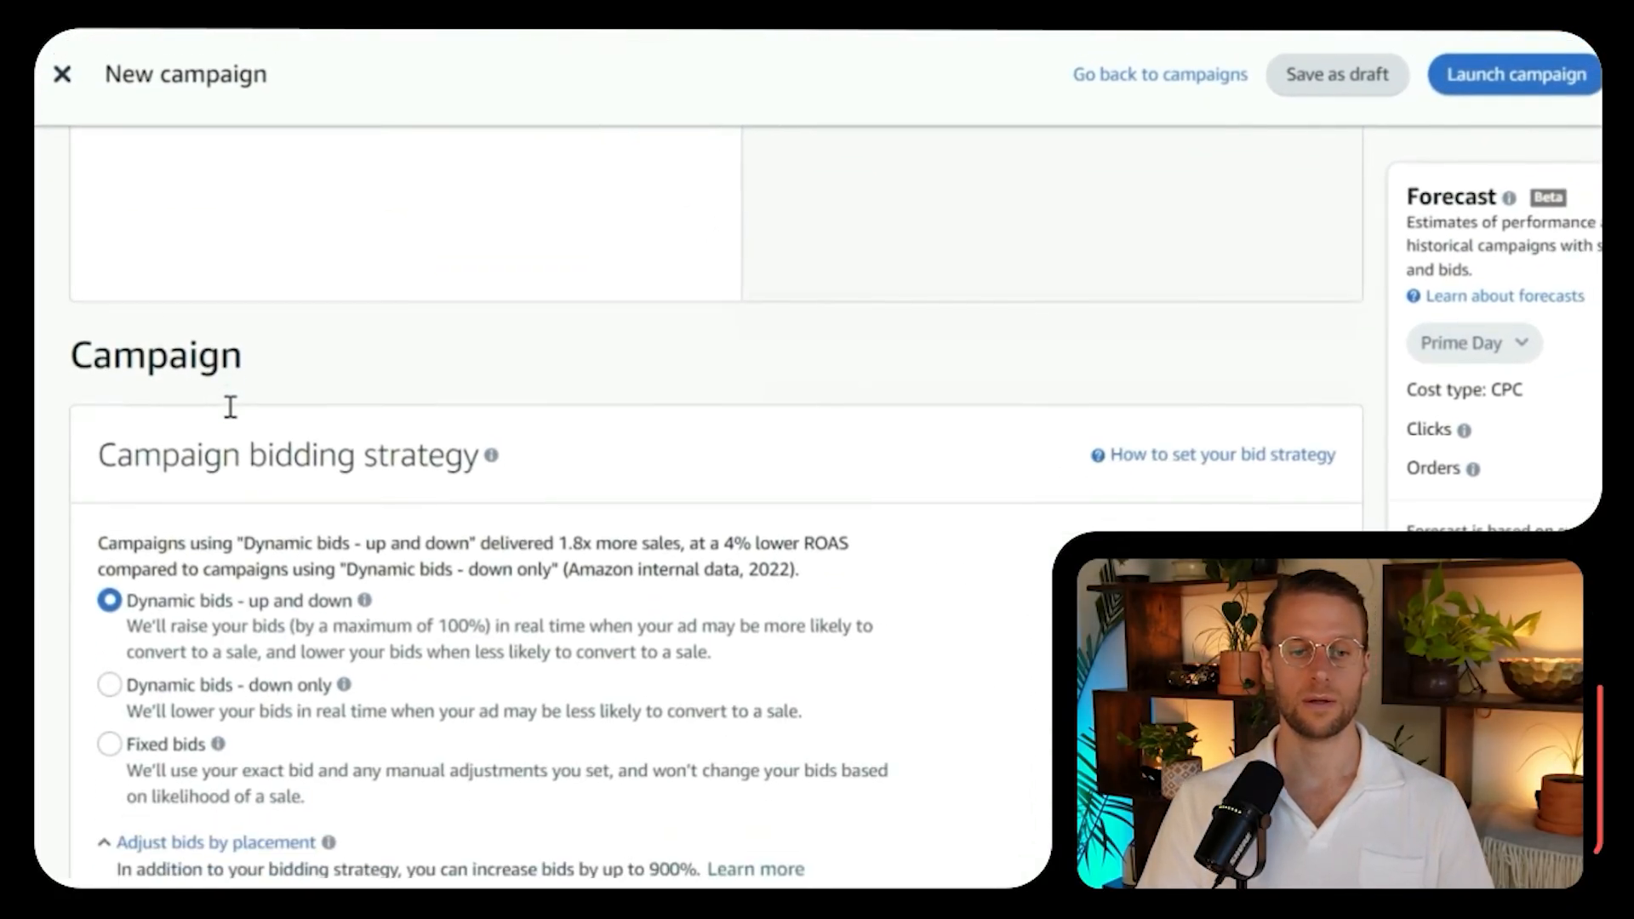
{"action": "scroll", "coordinate": [230, 413], "scroll_direction": "down", "scroll_amount": 4}
{"action": "scroll", "coordinate": [230, 417], "scroll_direction": "up", "scroll_amount": 1}
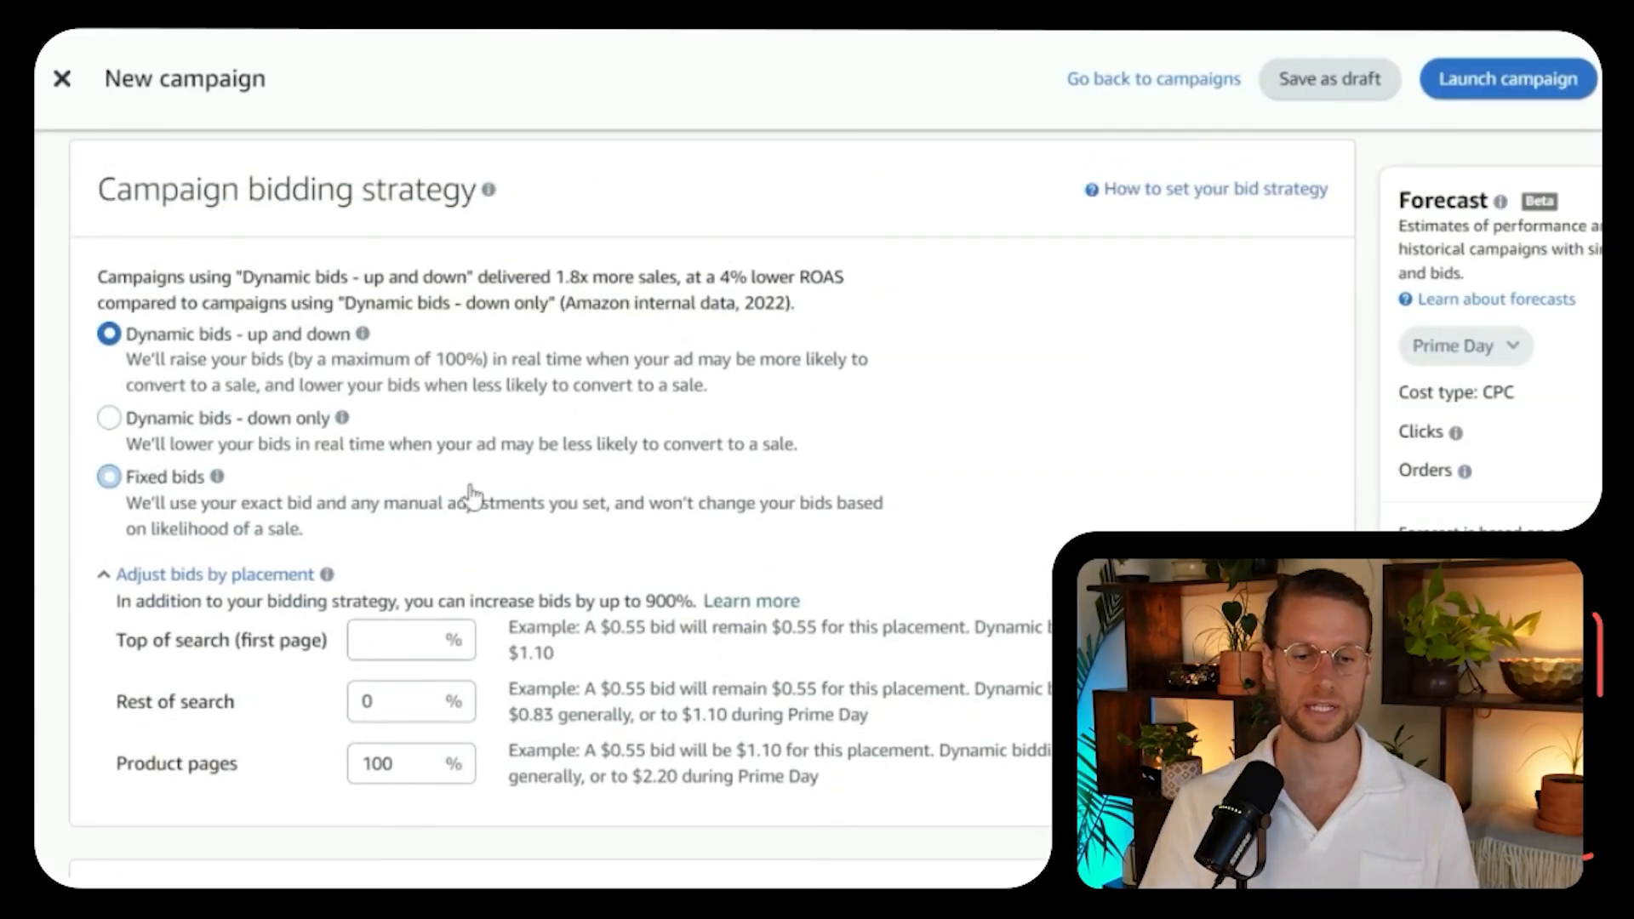
{"action": "scroll", "coordinate": [587, 491], "scroll_direction": "down", "scroll_amount": 1}
{"action": "scroll", "coordinate": [593, 487], "scroll_direction": "down", "scroll_amount": 2}
{"action": "right_click", "coordinate": [590, 474]}
{"action": "left_click", "coordinate": [411, 660]}
{"action": "scroll", "coordinate": [412, 661], "scroll_direction": "down", "scroll_amount": 6}
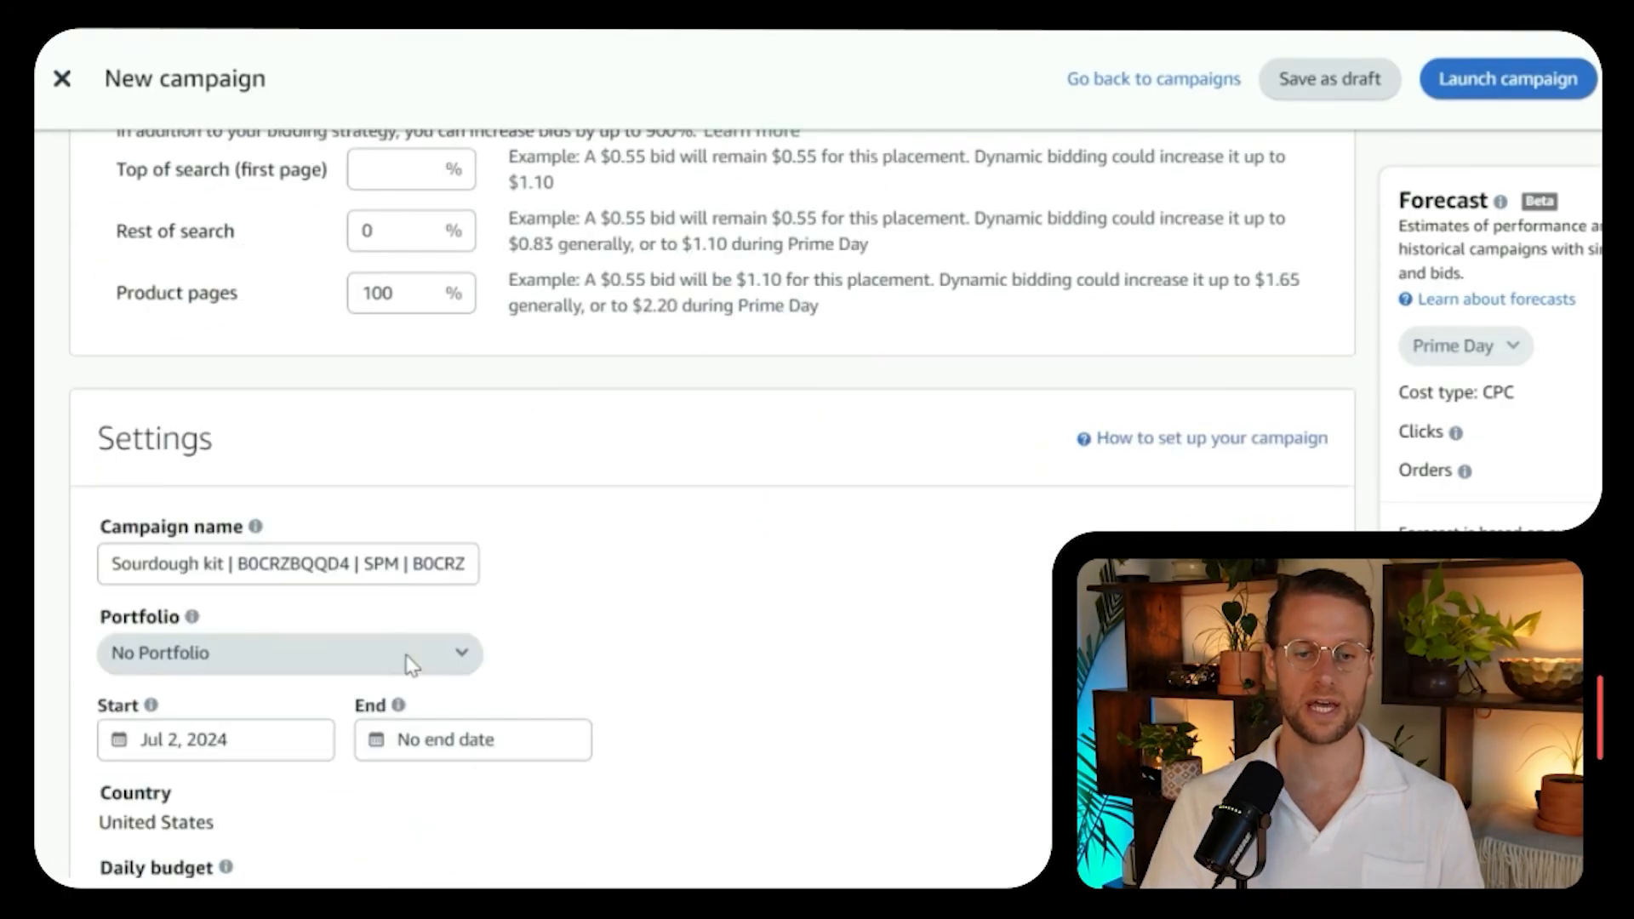
Set automatic targeting bids by targeting group and disable Loose match, Substitutes and Complements, leaving only Close match enabled.
{"action": "scroll", "coordinate": [576, 489], "scroll_direction": "up", "scroll_amount": 15}
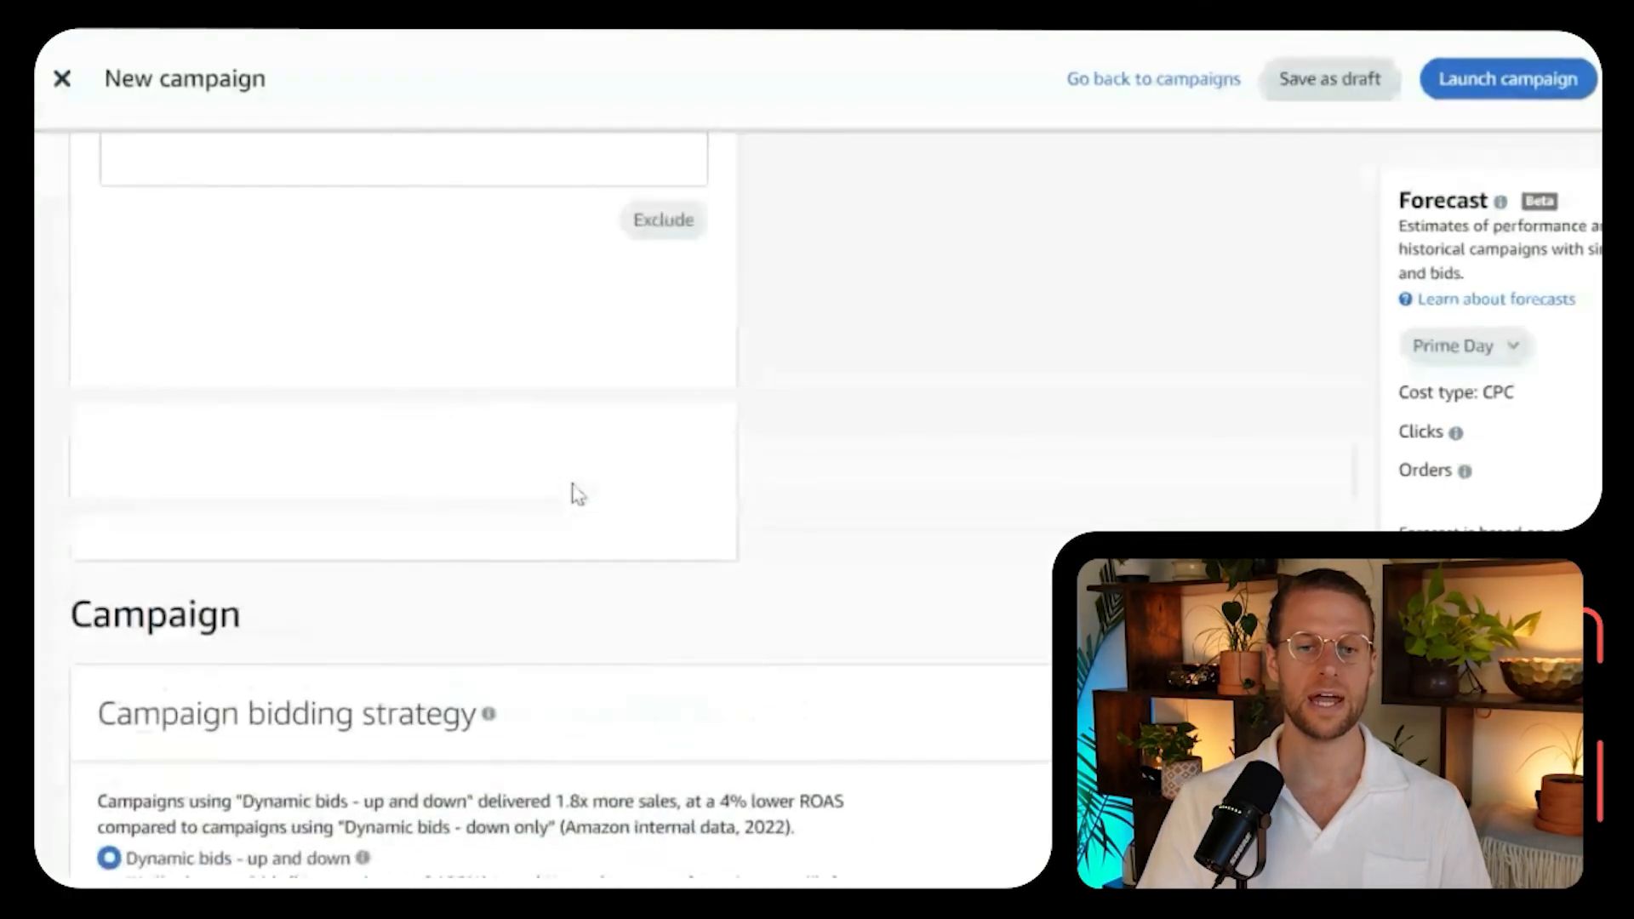
{"action": "scroll", "coordinate": [578, 494], "scroll_direction": "up", "scroll_amount": 10}
{"action": "scroll", "coordinate": [578, 494], "scroll_direction": "down", "scroll_amount": 3}
{"action": "scroll", "coordinate": [575, 491], "scroll_direction": "down", "scroll_amount": 2}
{"action": "scroll", "coordinate": [572, 489], "scroll_direction": "up", "scroll_amount": 3}
{"action": "scroll", "coordinate": [573, 489], "scroll_direction": "down", "scroll_amount": 3}
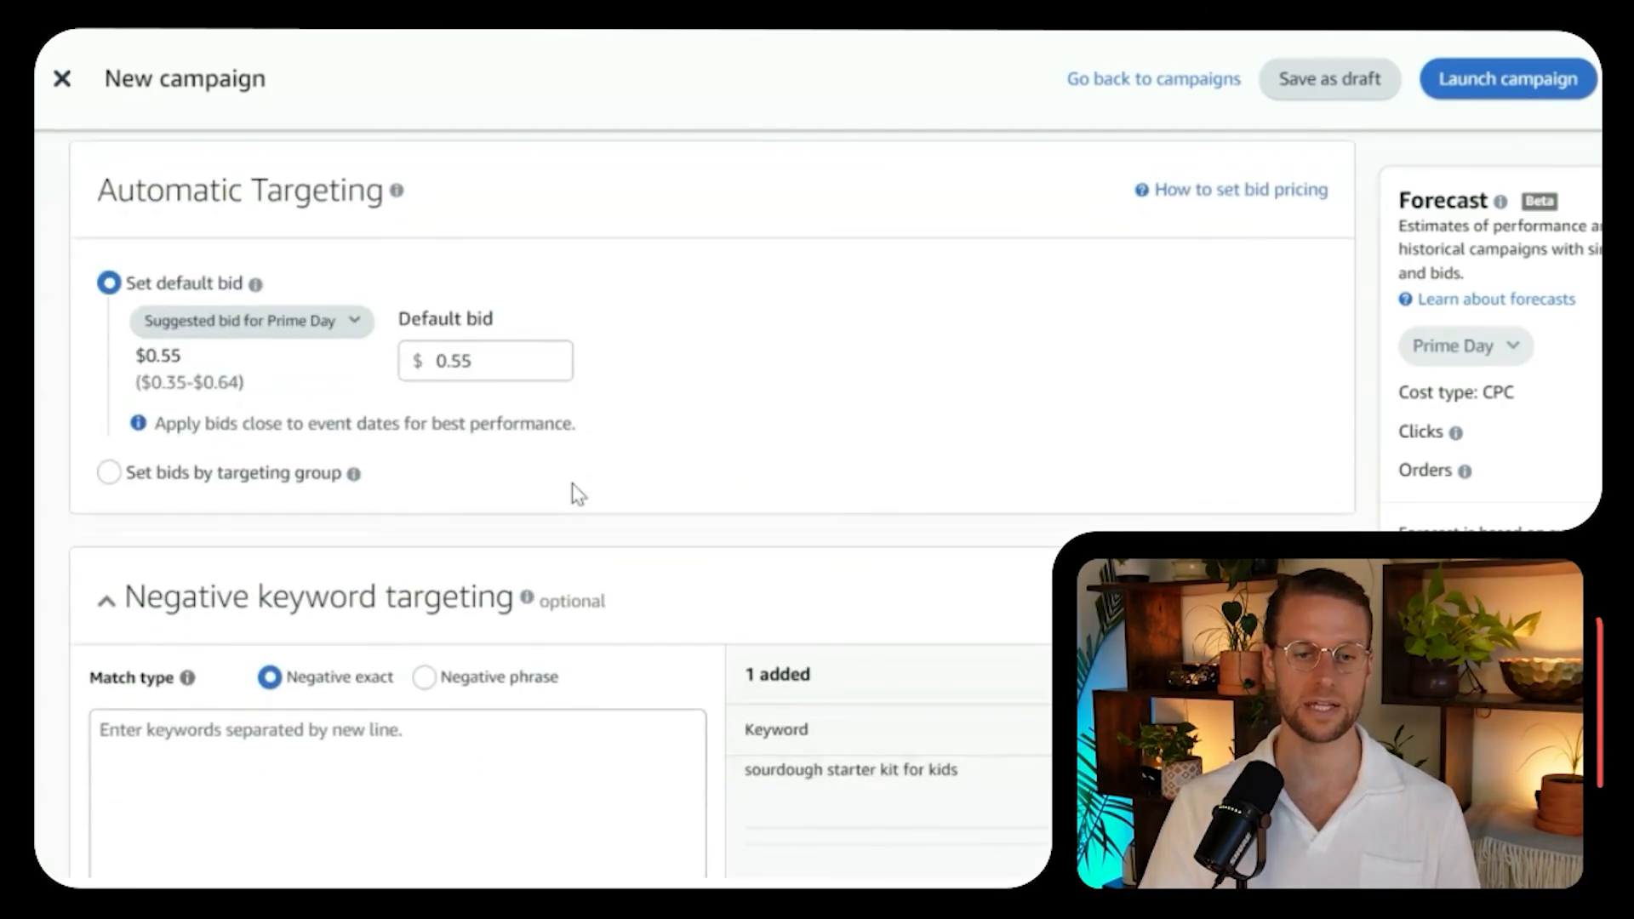
{"action": "left_click", "coordinate": [109, 473]}
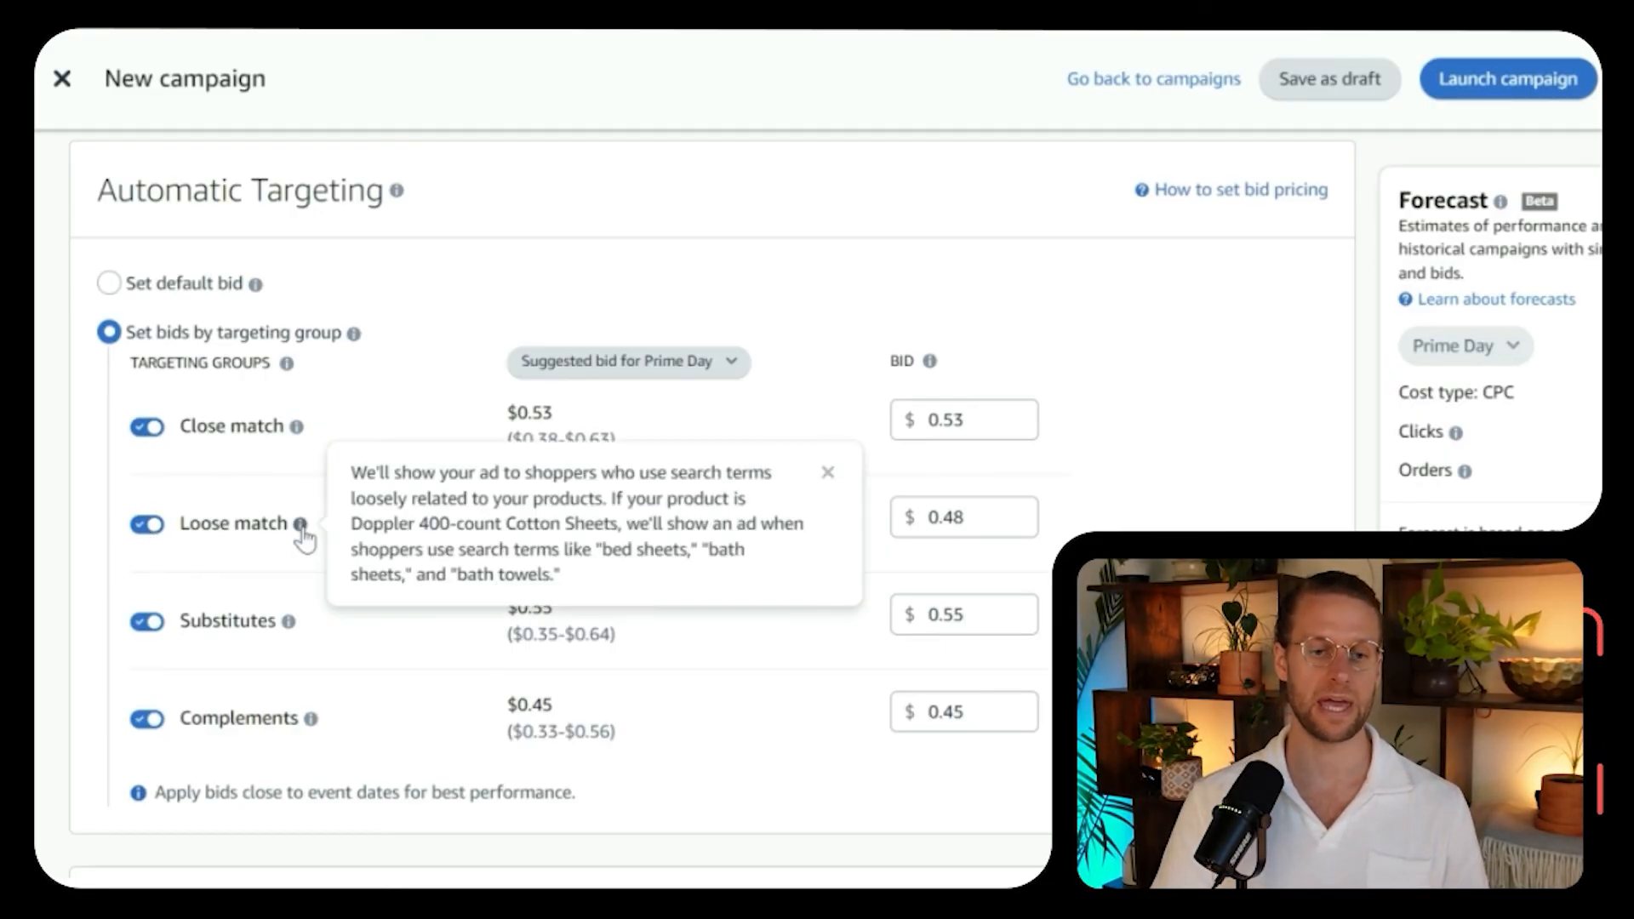
{"action": "left_click", "coordinate": [148, 538]}
{"action": "left_click", "coordinate": [149, 626]}
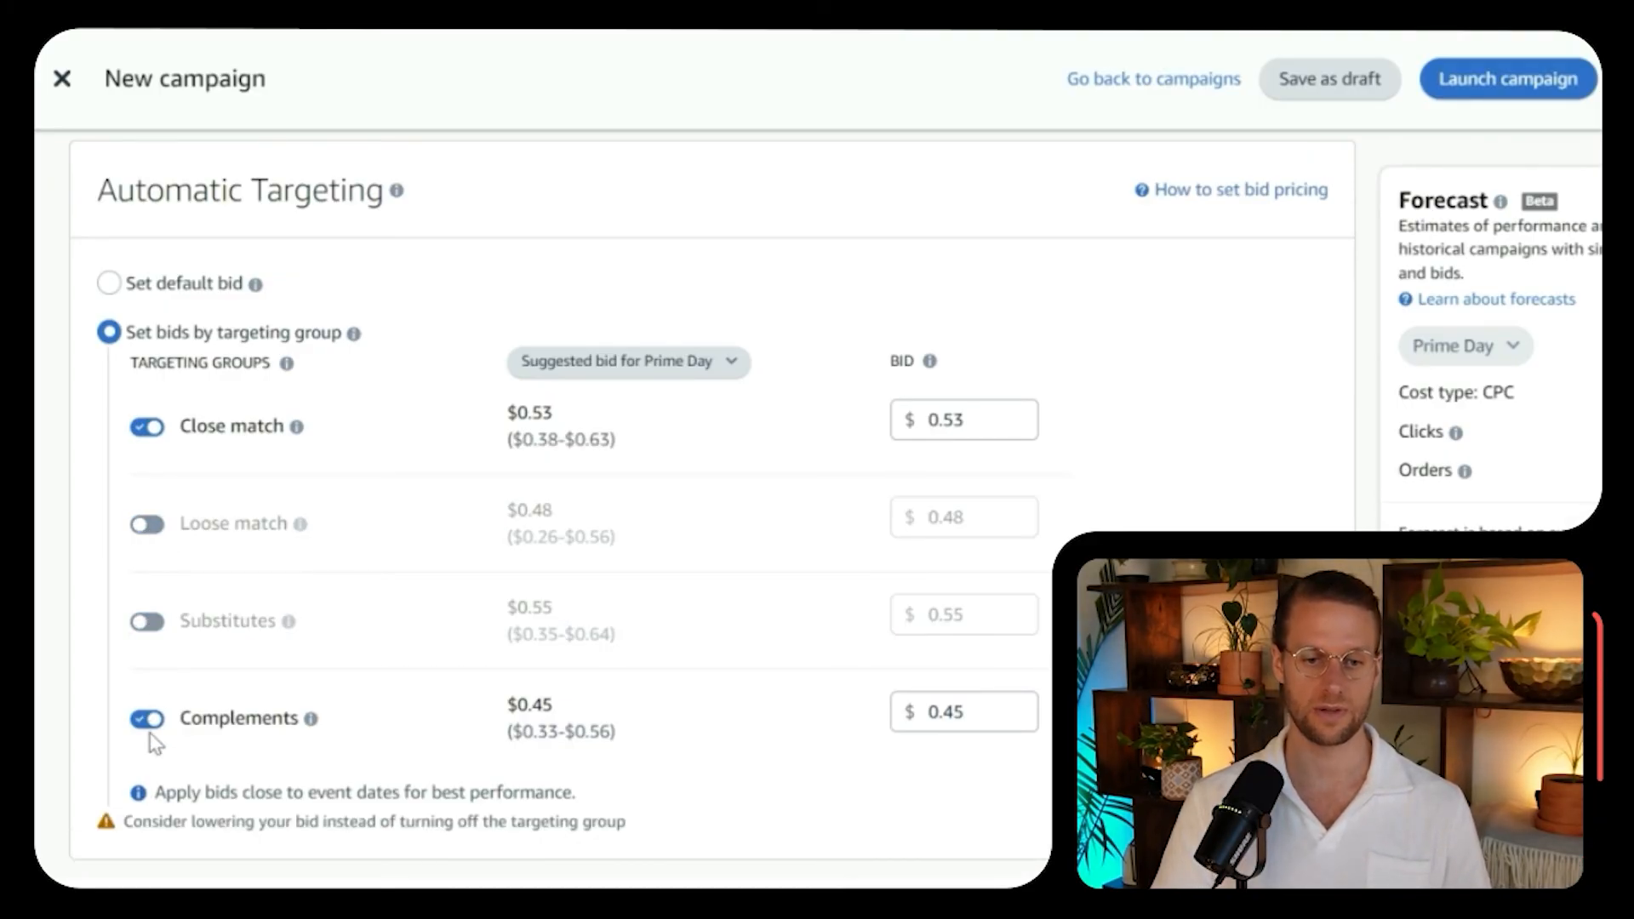
{"action": "left_click", "coordinate": [149, 728]}
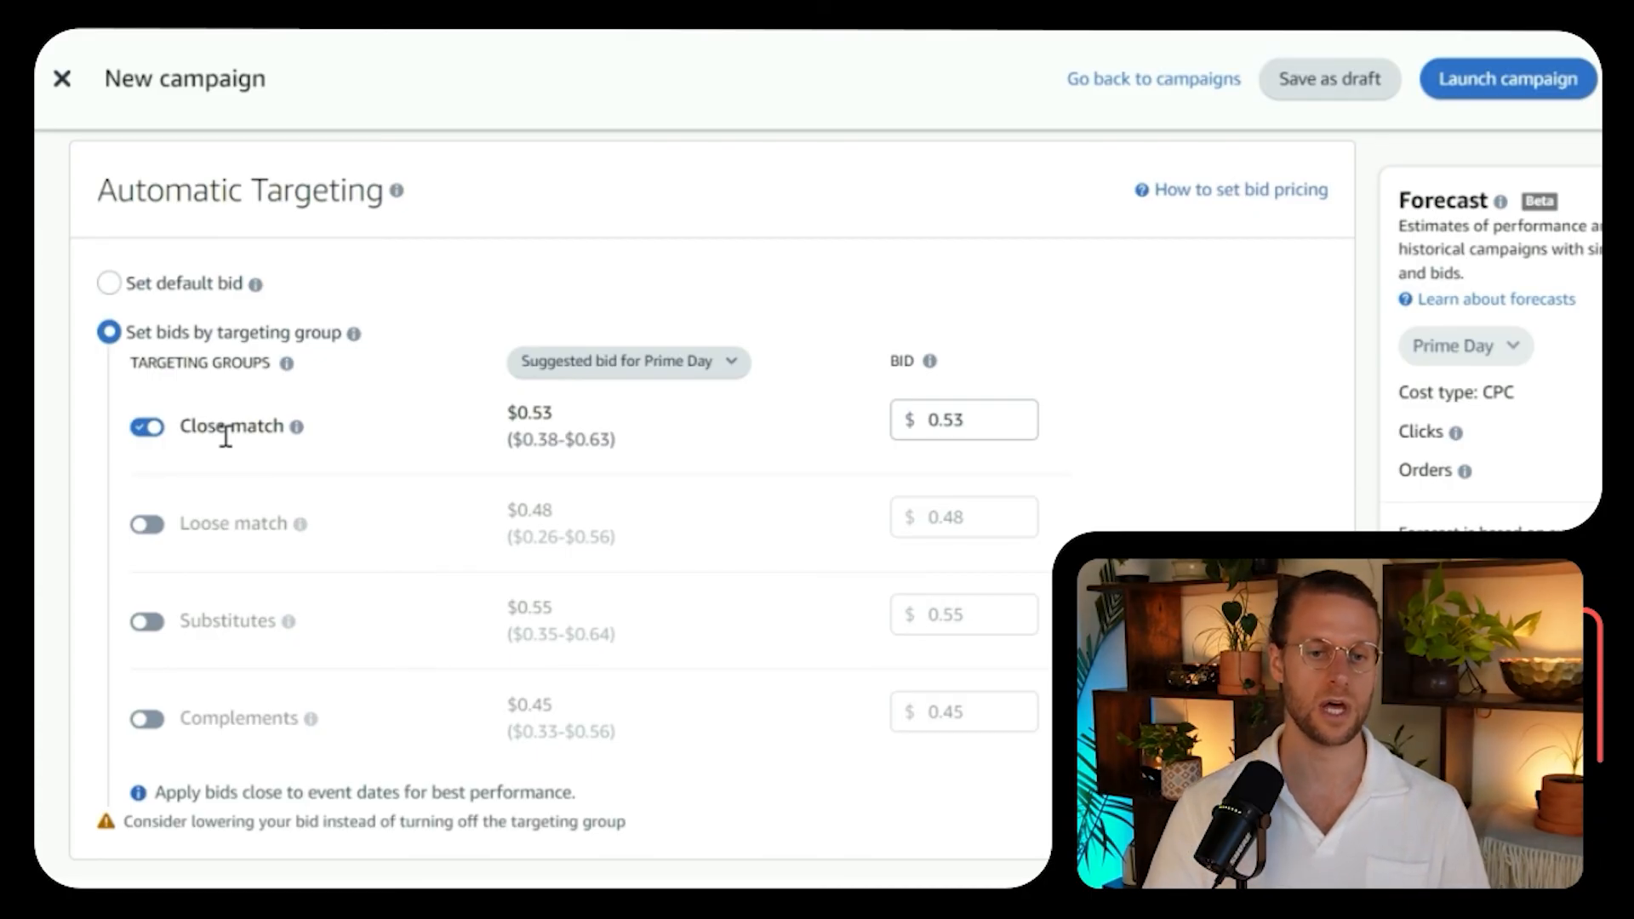
Try Loose match as the only enabled targeting group, and switch back to Close match alone.
{"action": "left_click", "coordinate": [151, 430]}
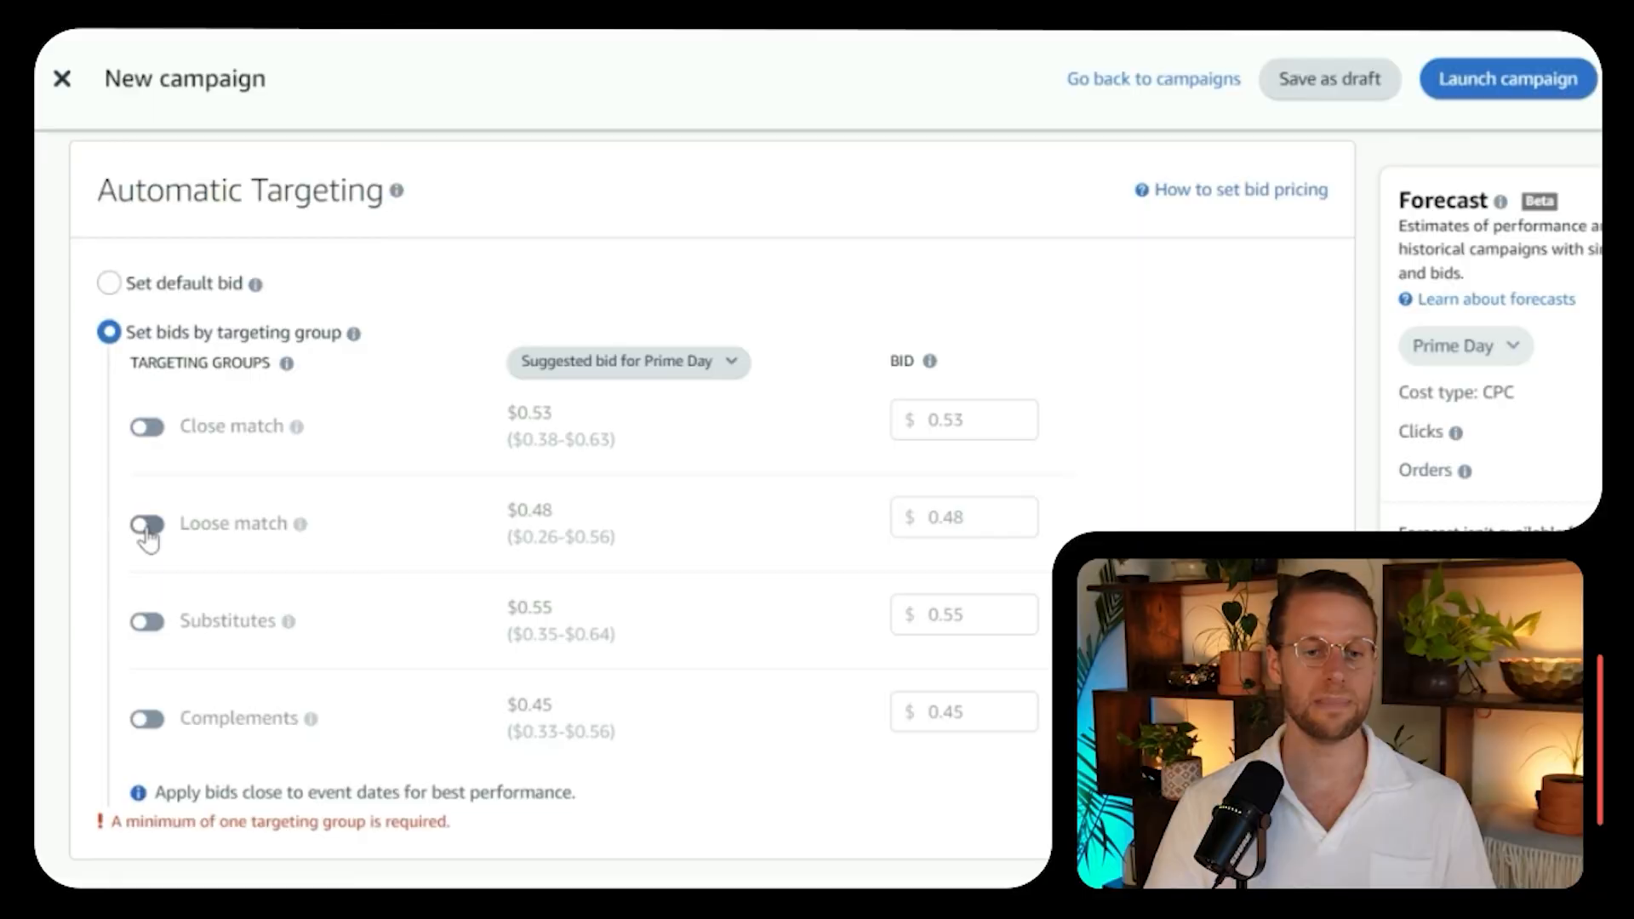
{"action": "left_click", "coordinate": [148, 528]}
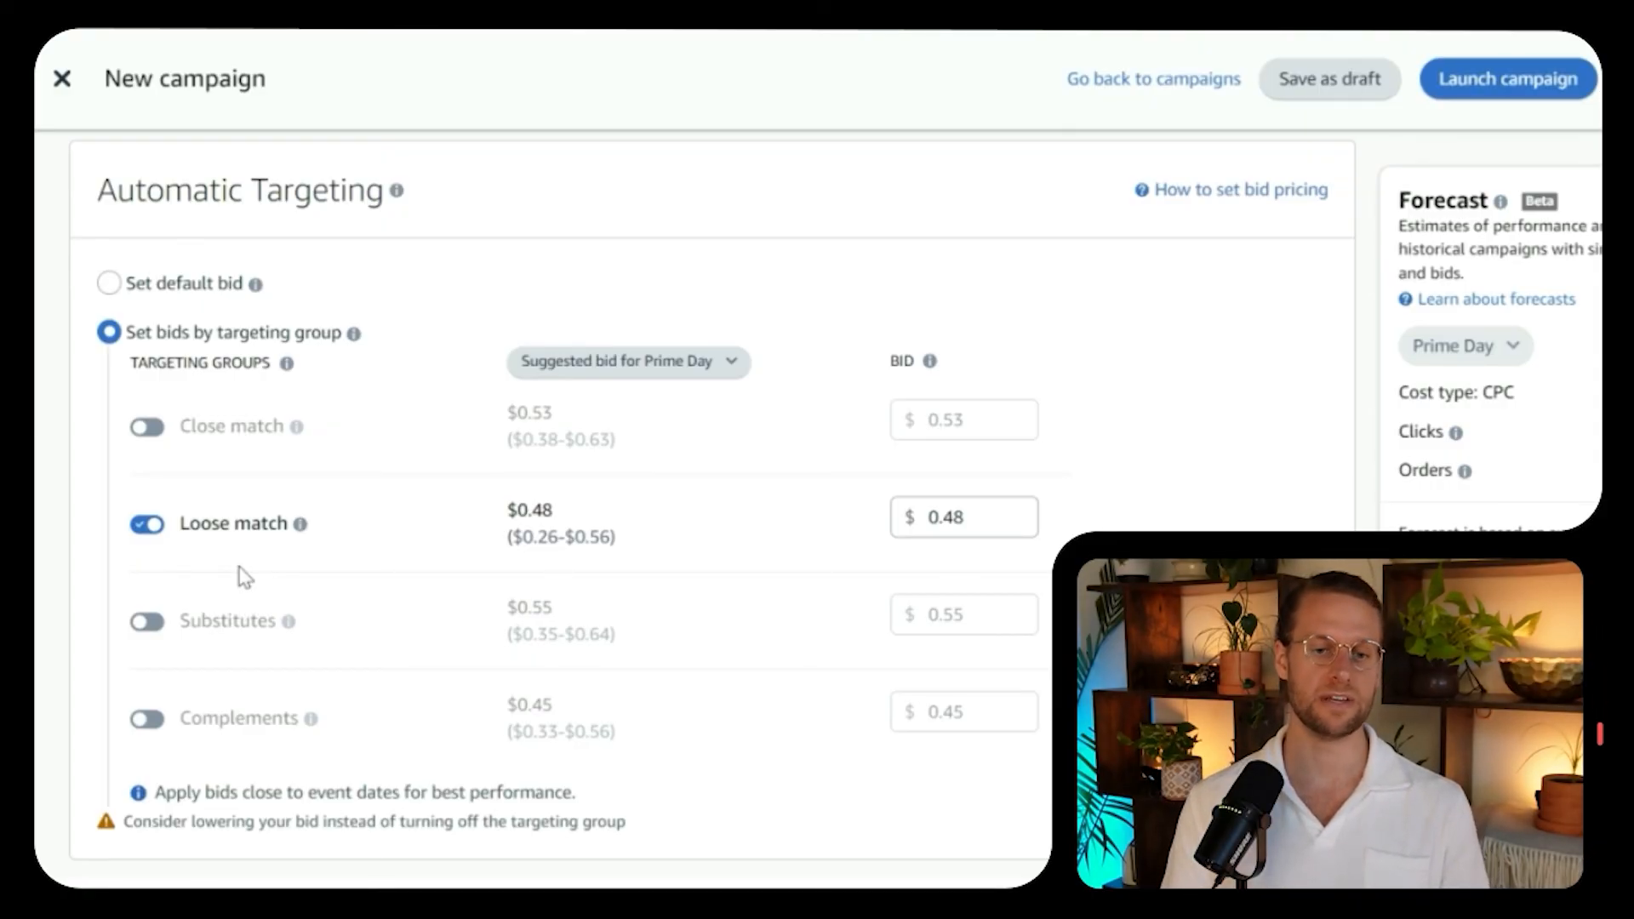
{"action": "left_click", "coordinate": [148, 524]}
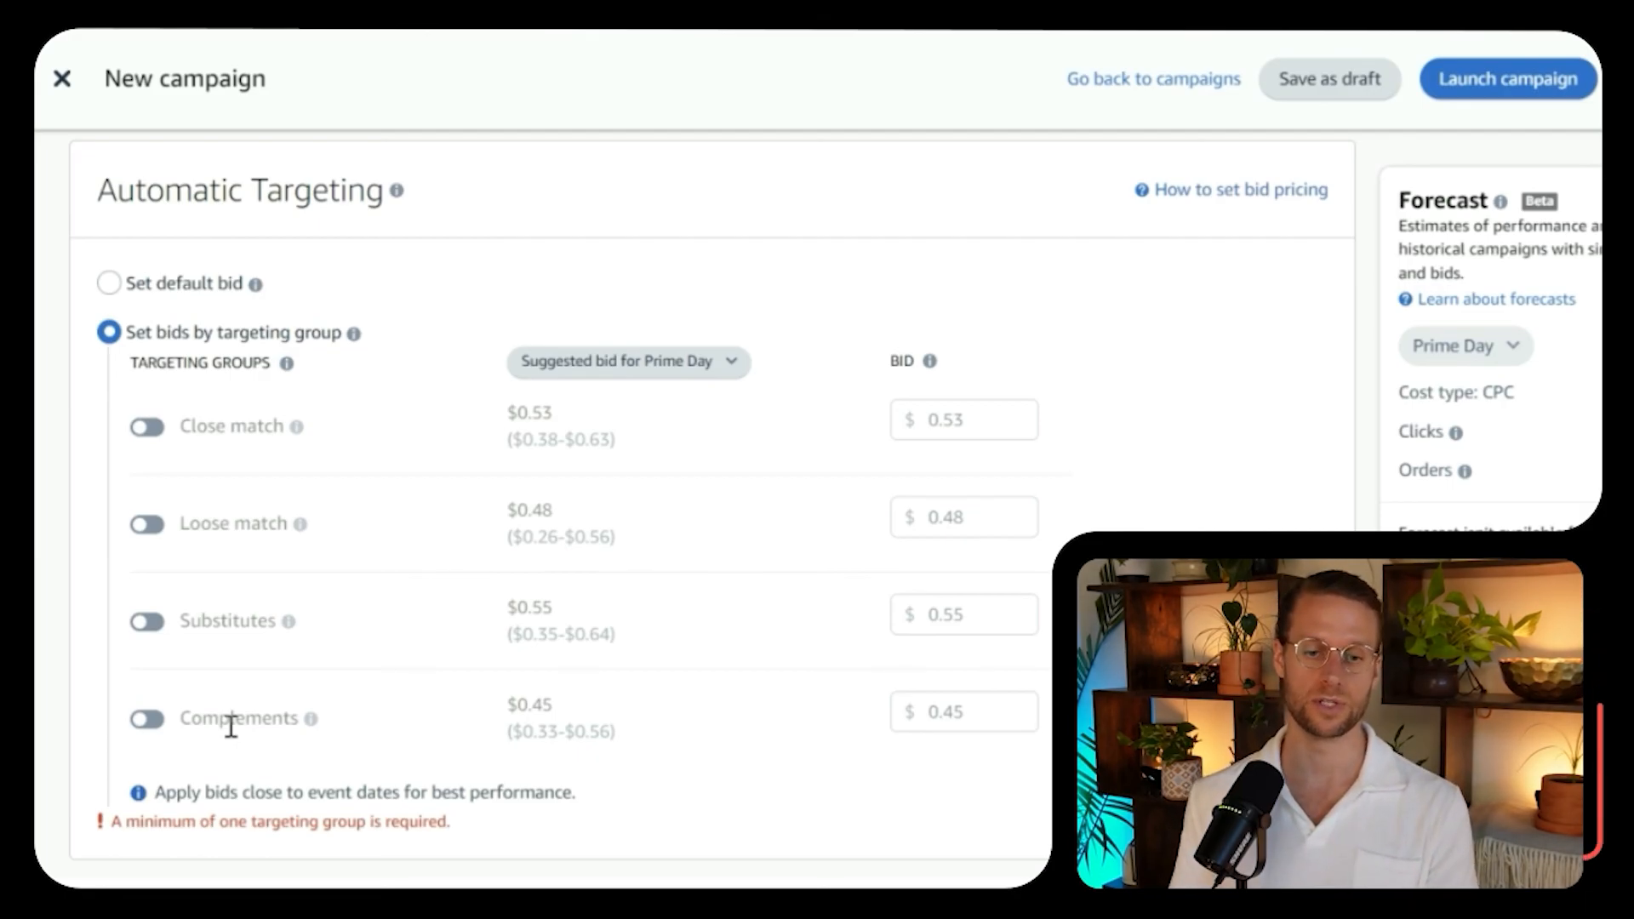
{"action": "left_click", "coordinate": [148, 428]}
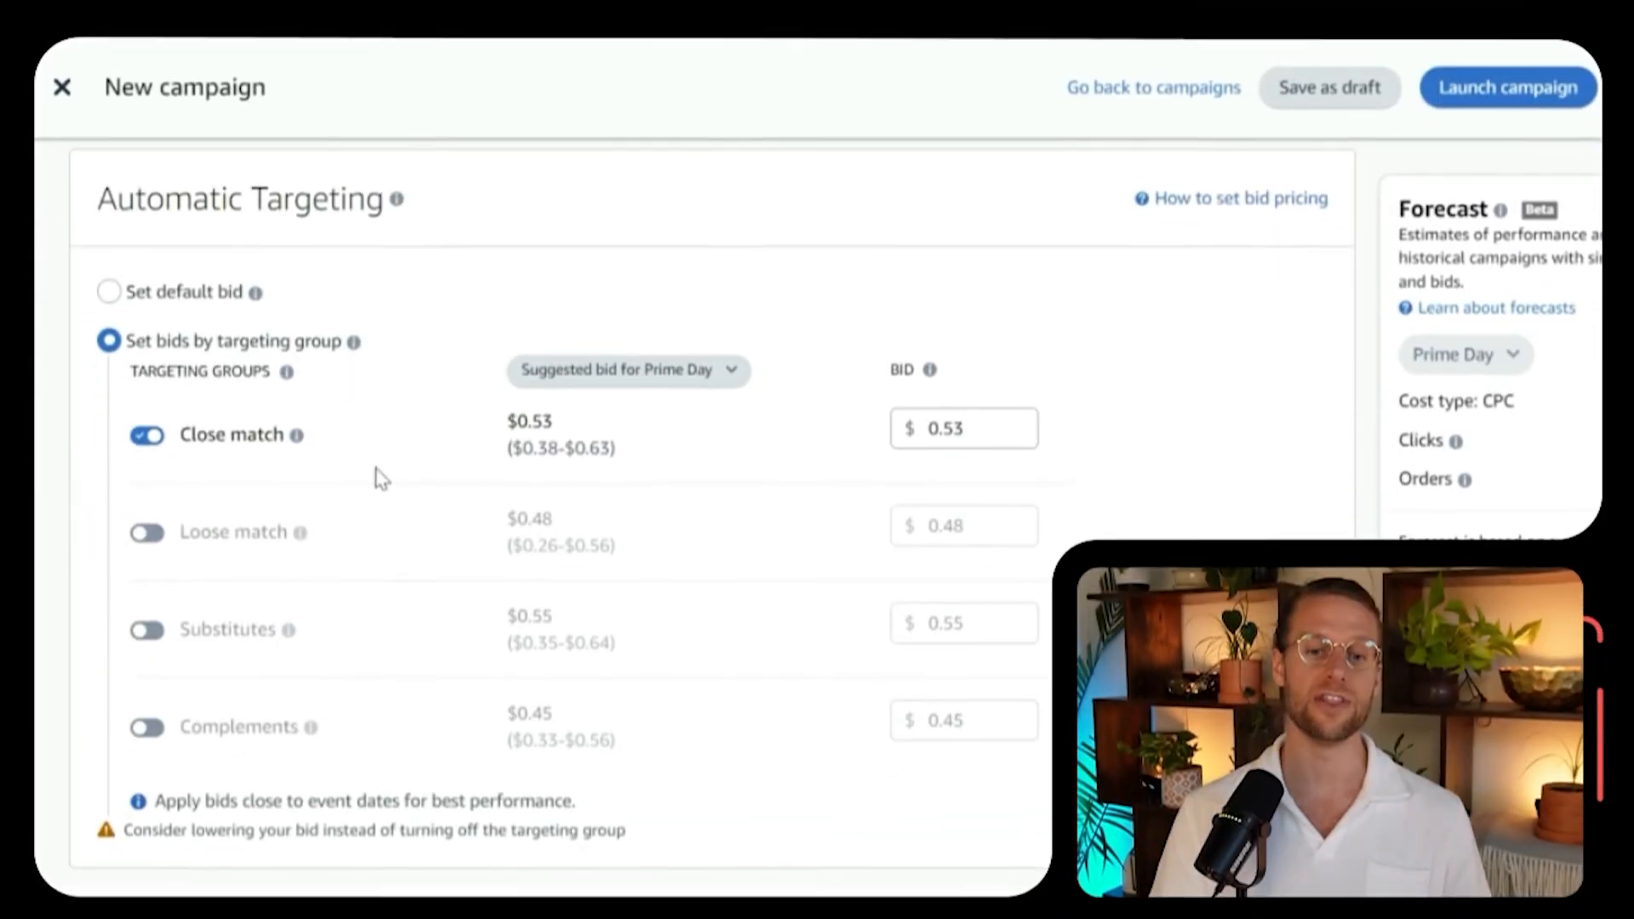
Switch the campaign to Manual targeting and back to Automatic targeting.
{"action": "scroll", "coordinate": [380, 467], "scroll_direction": "down", "scroll_amount": 10}
{"action": "scroll", "coordinate": [379, 468], "scroll_direction": "up", "scroll_amount": 20}
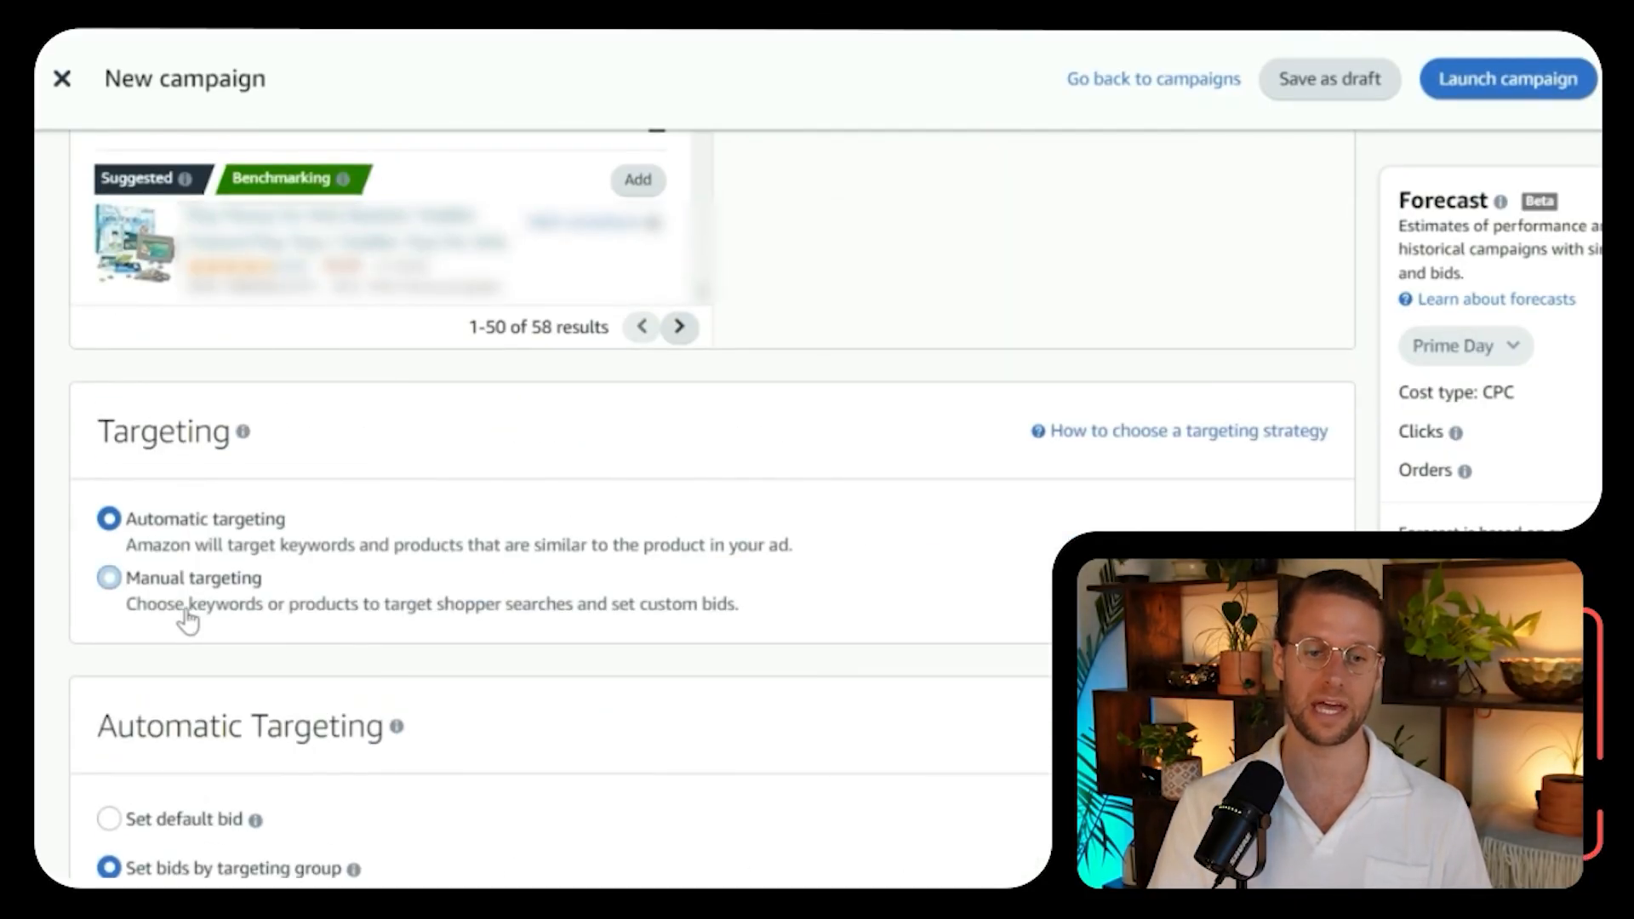
{"action": "left_click", "coordinate": [183, 612]}
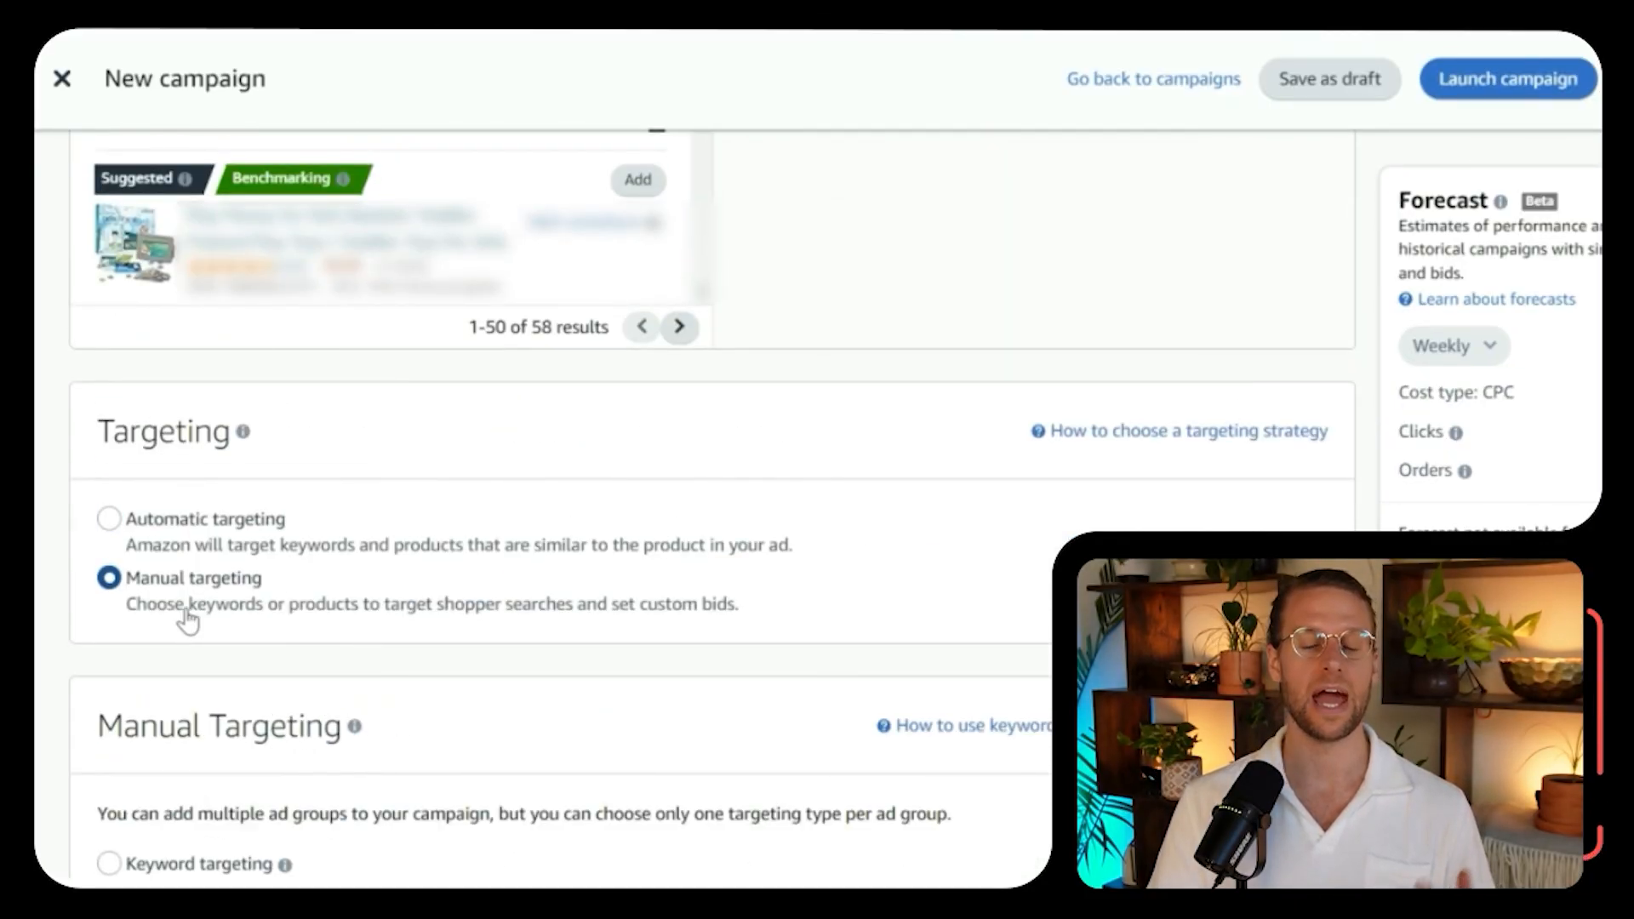
{"action": "left_click", "coordinate": [234, 545]}
Review the automatic targeting groups and the negative product targeting section.
{"action": "scroll", "coordinate": [485, 693], "scroll_direction": "down", "scroll_amount": 5}
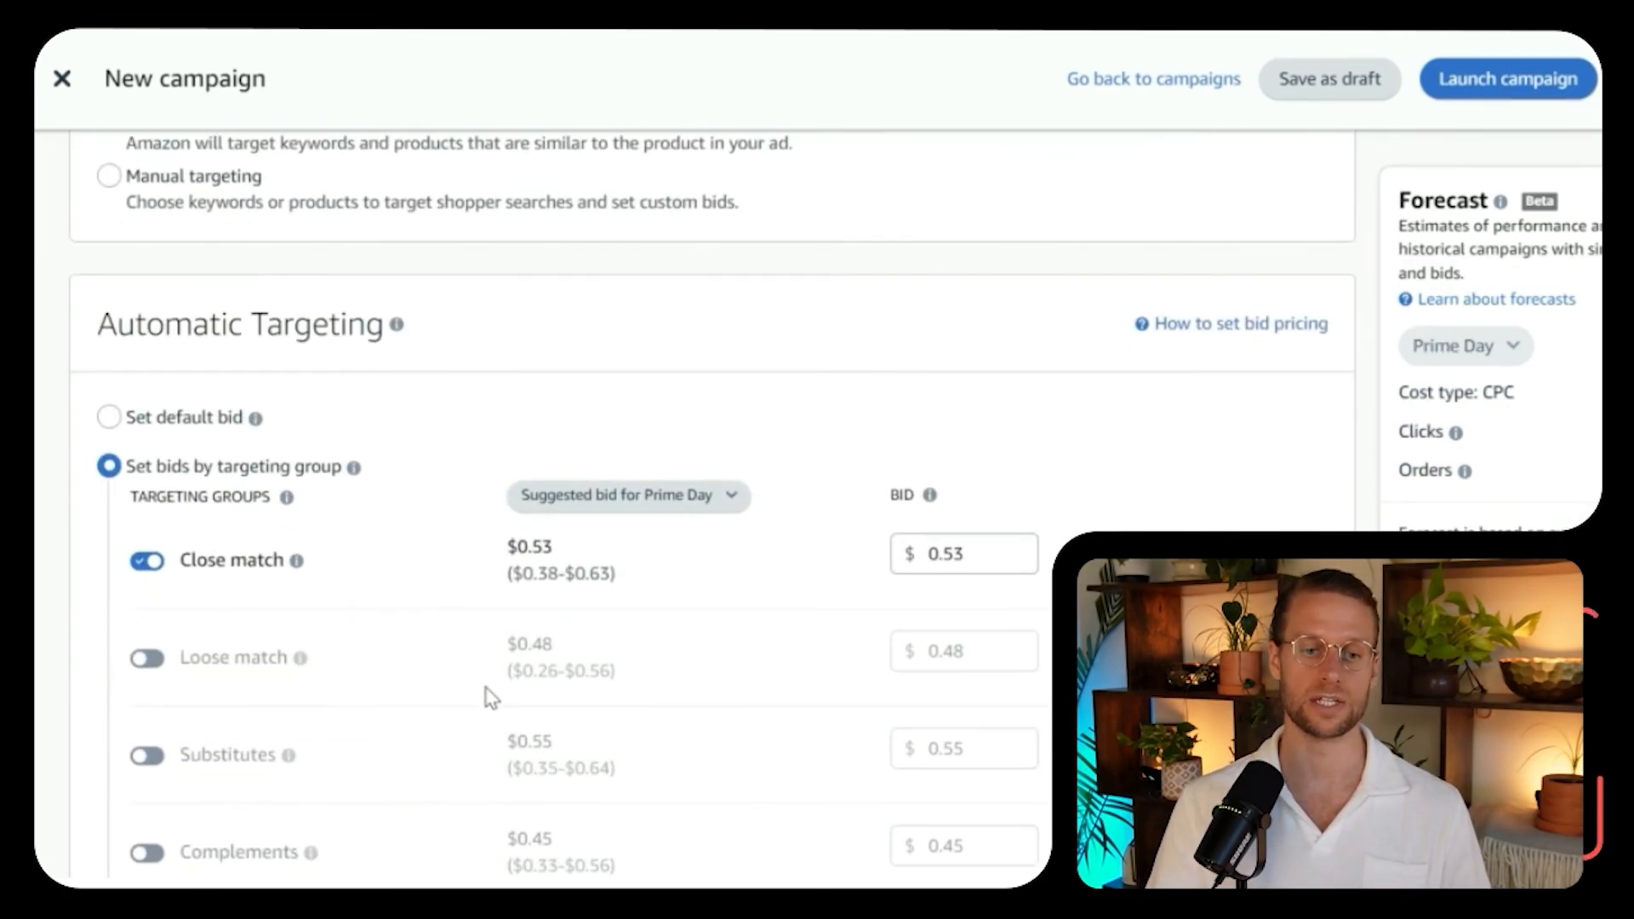
{"action": "scroll", "coordinate": [491, 698], "scroll_direction": "down", "scroll_amount": 2}
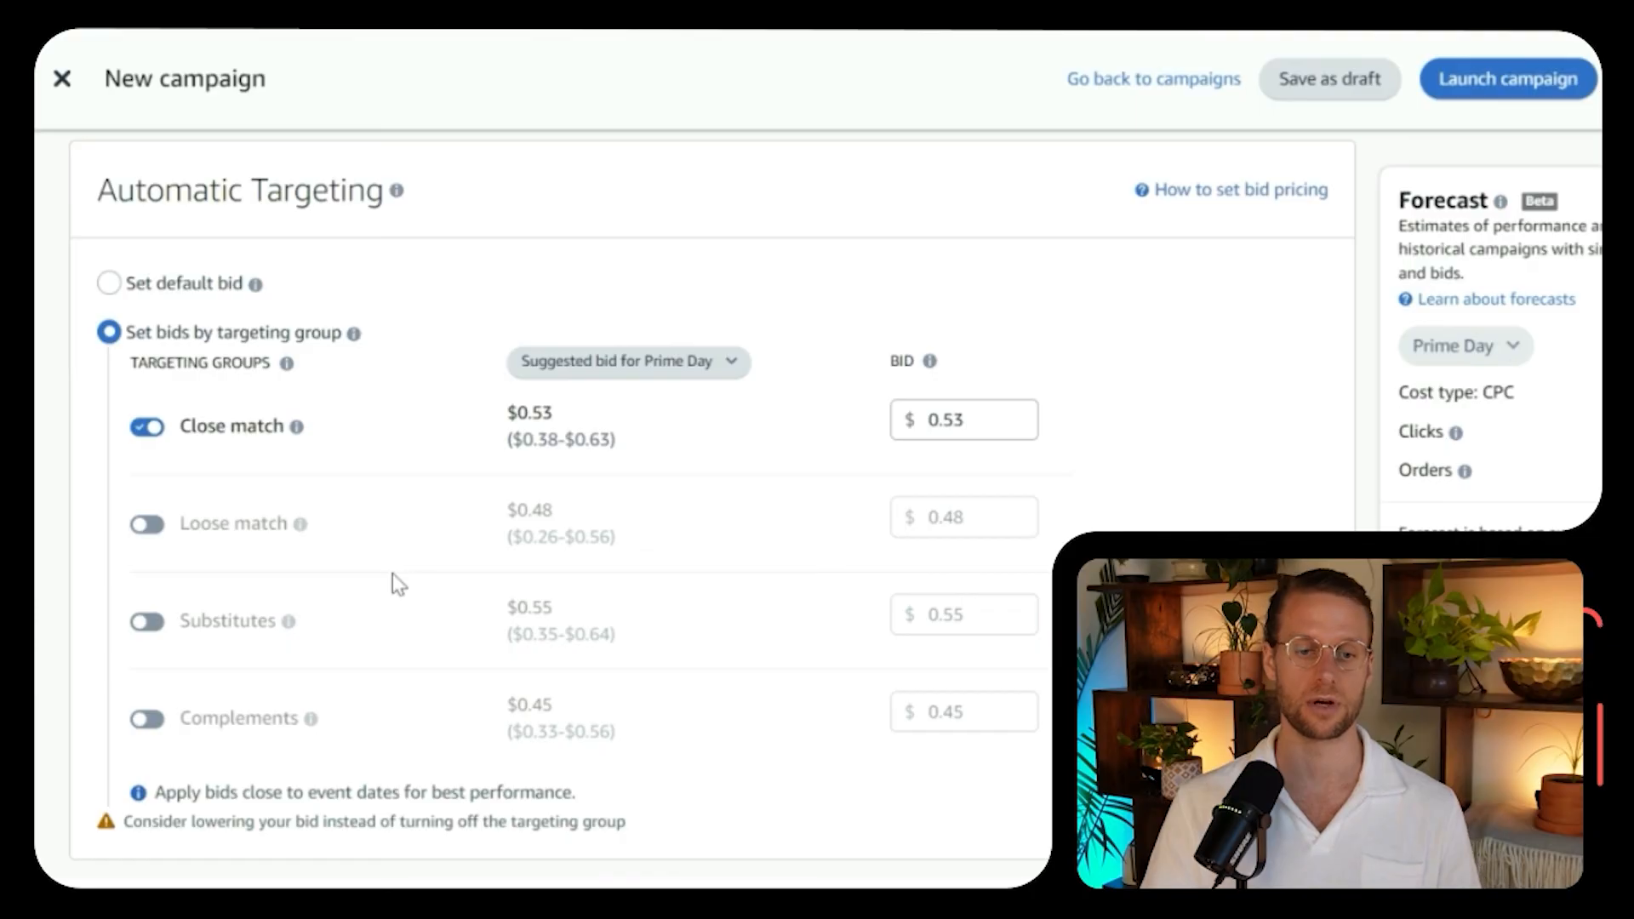
{"action": "scroll", "coordinate": [416, 579], "scroll_direction": "down", "scroll_amount": 15}
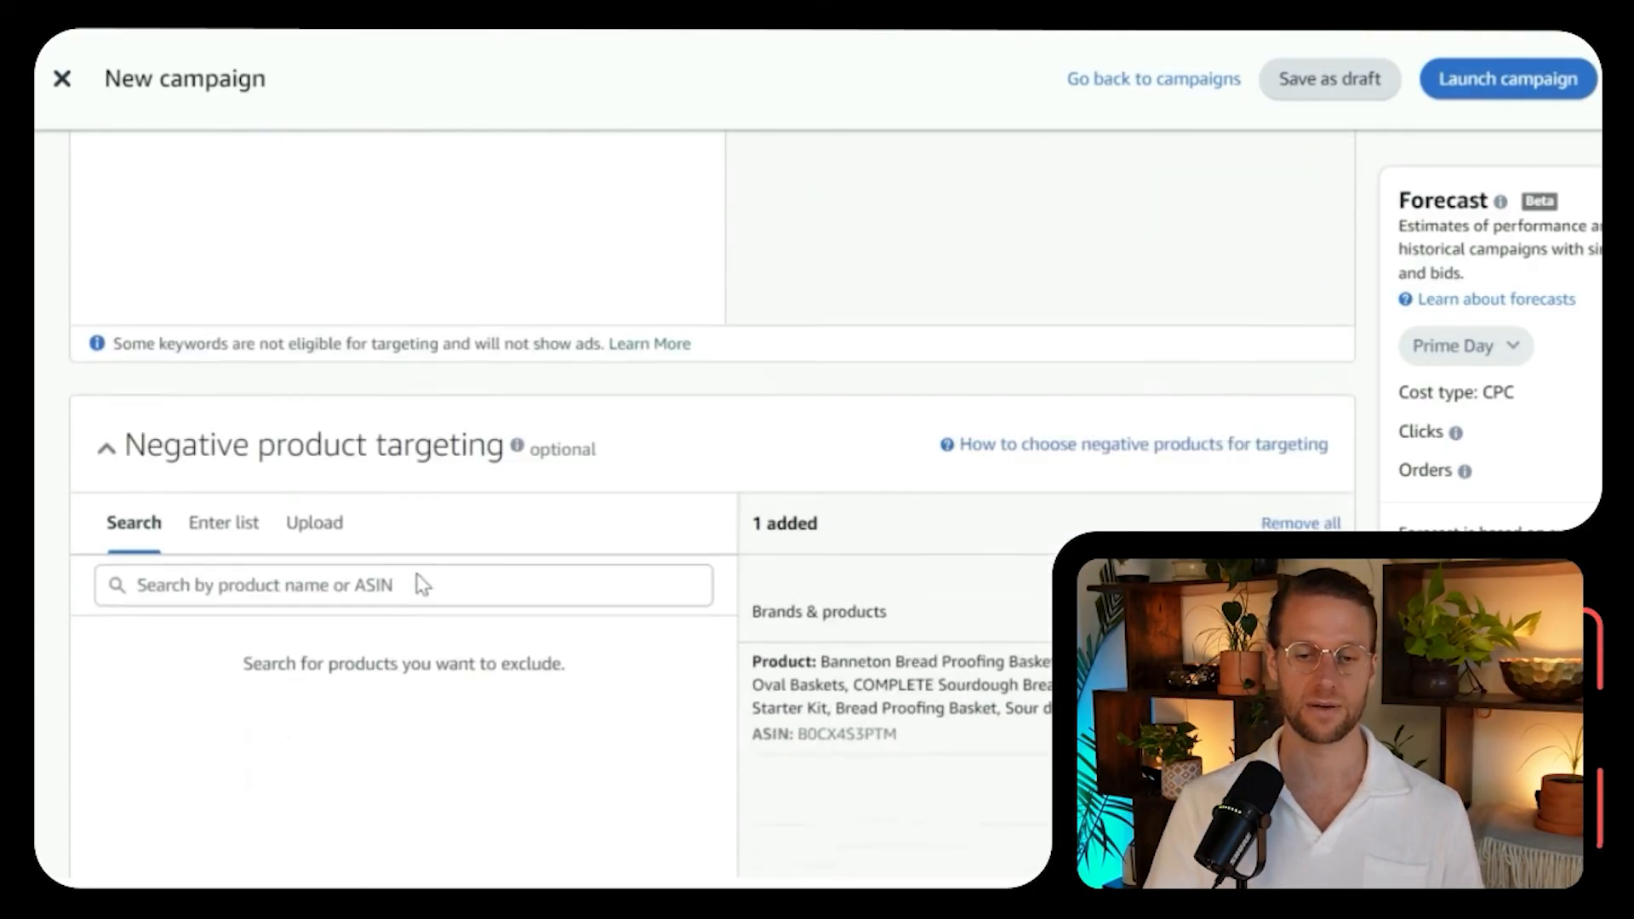